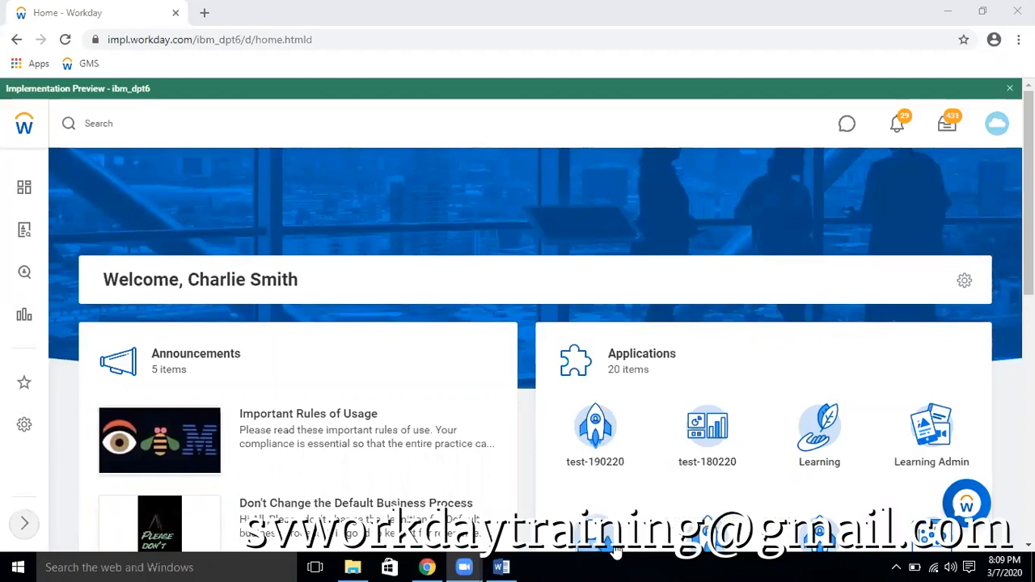
Switch to the SV WORKDAY document in Word and review the interview questions, highlighting question 26 about a complicated calculation using calculated fields
key("alt+Tab")
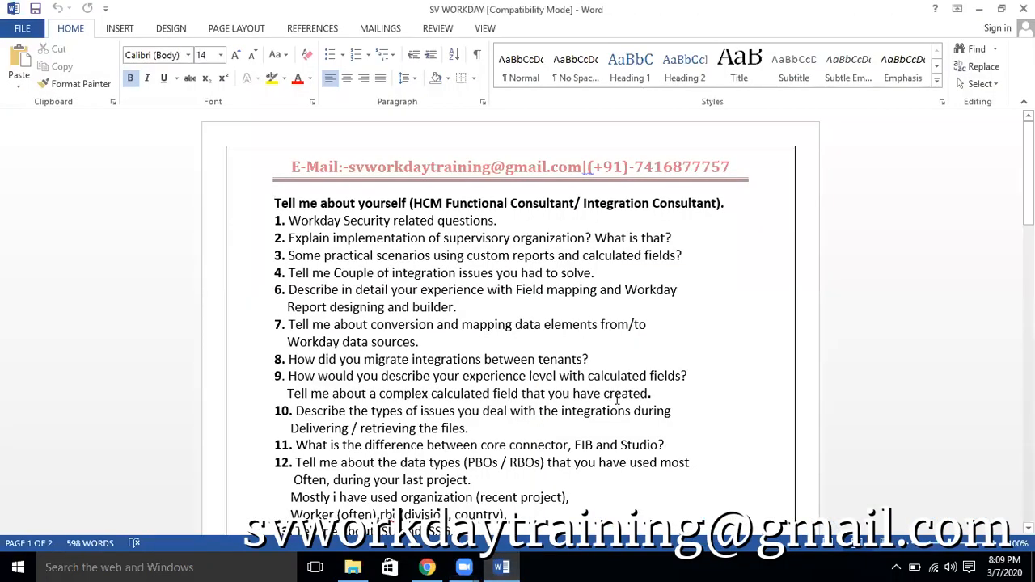
scroll(662, 384, "down", 5)
scroll(661, 383, "down", 5)
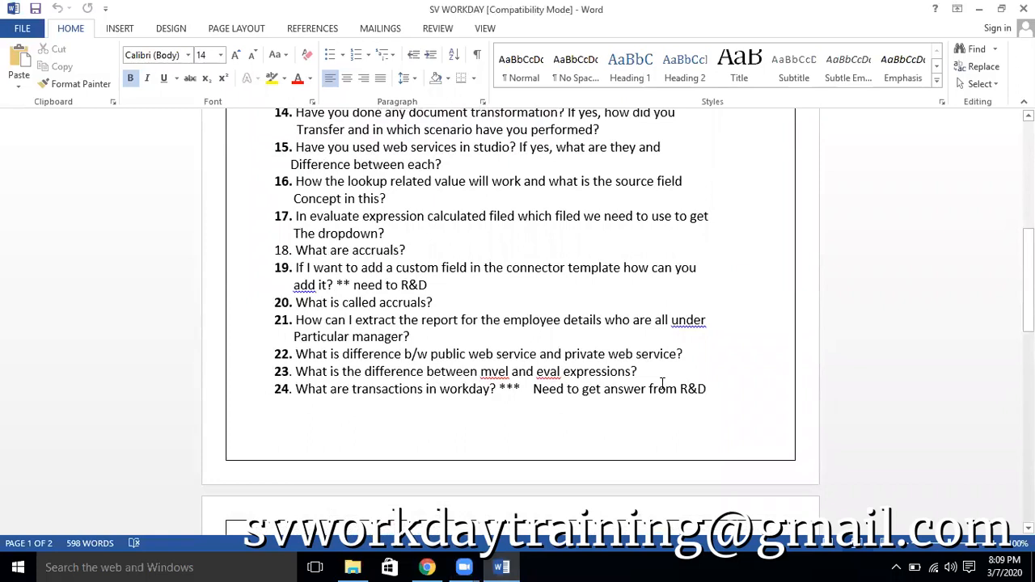
scroll(661, 383, "down", 6)
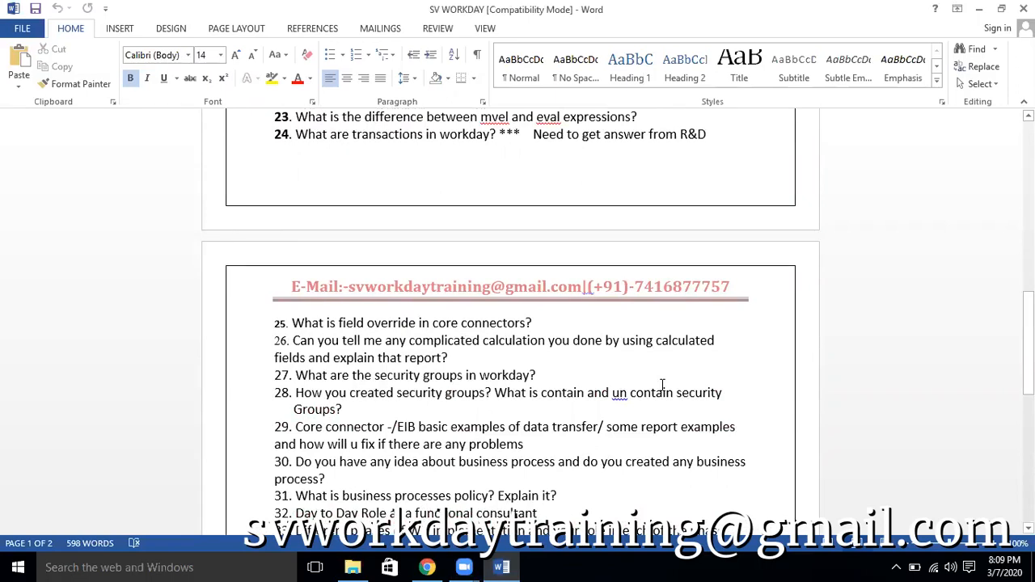
left_click_drag(293, 340, 449, 359)
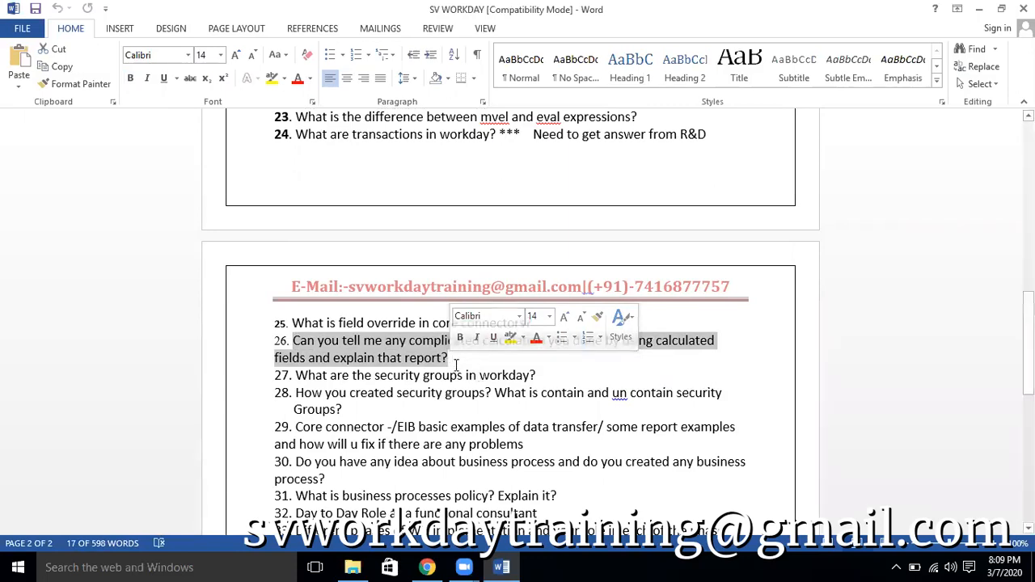
left_click(471, 363)
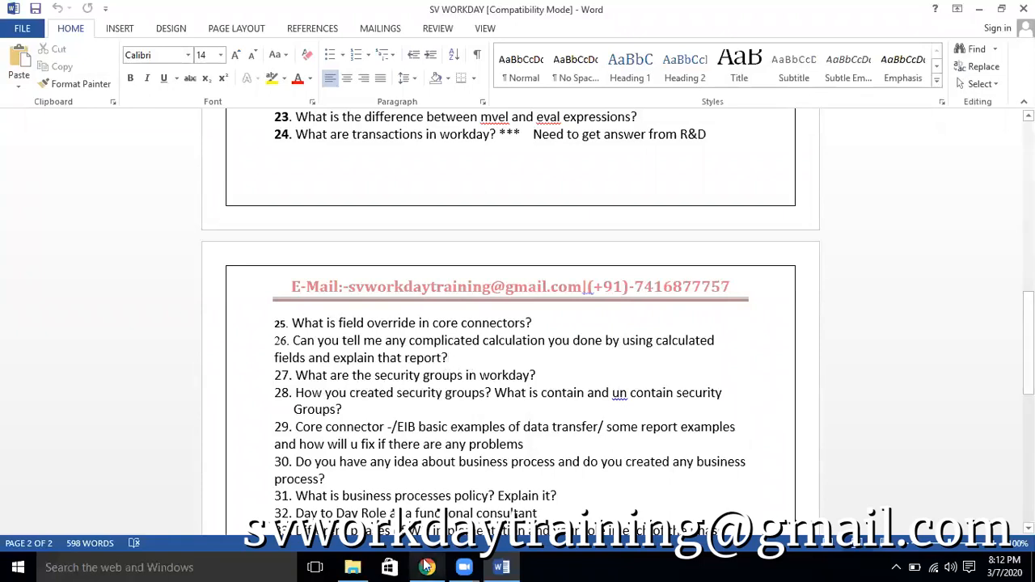
Switch to Workday in Chrome, search for "rd: emp headcount" and open the Employee Headcount report definition under Staffing
left_click(427, 477)
left_click(171, 113)
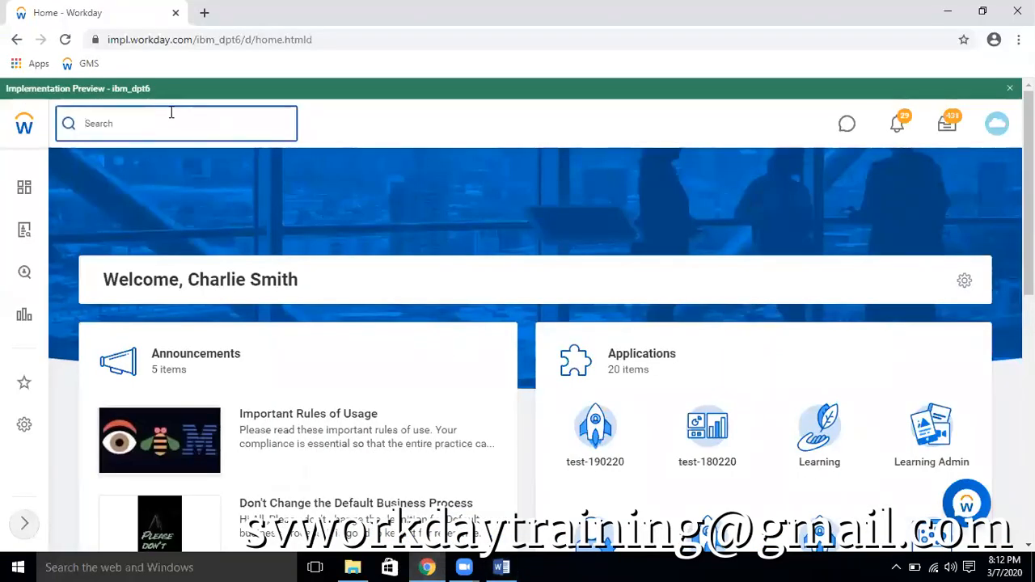
type("rd: emp")
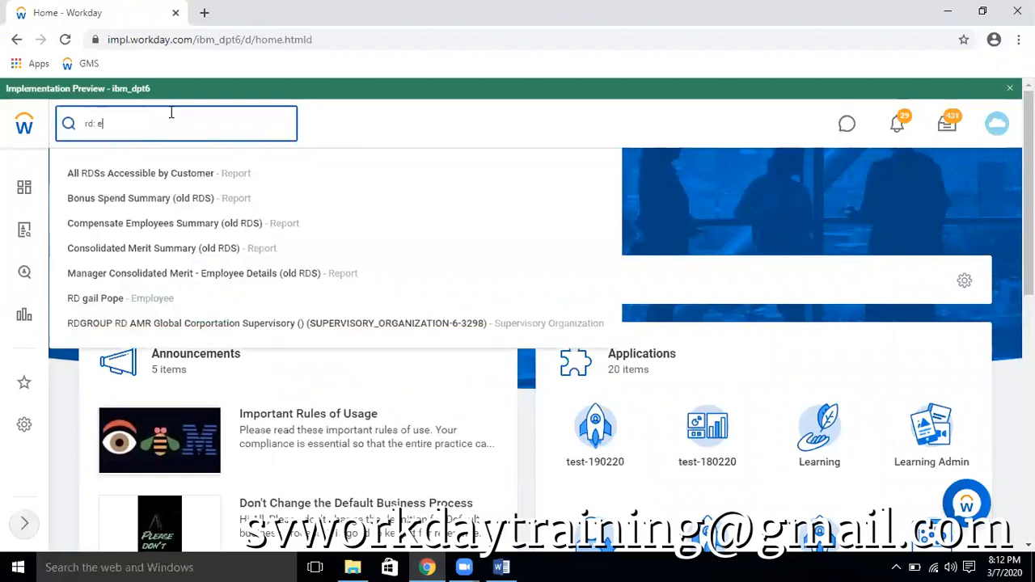
type("hea")
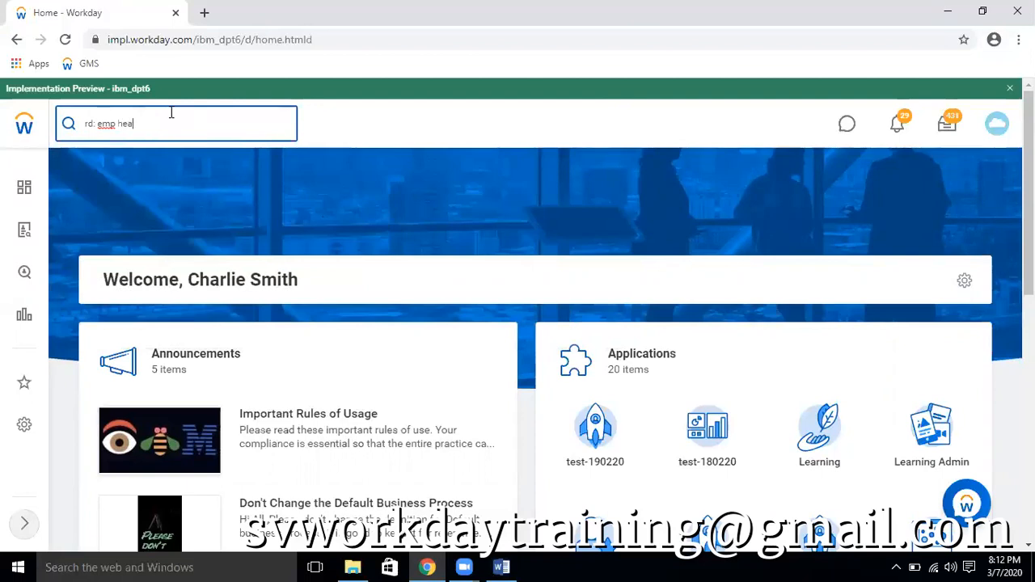
type("dcount")
key("Return")
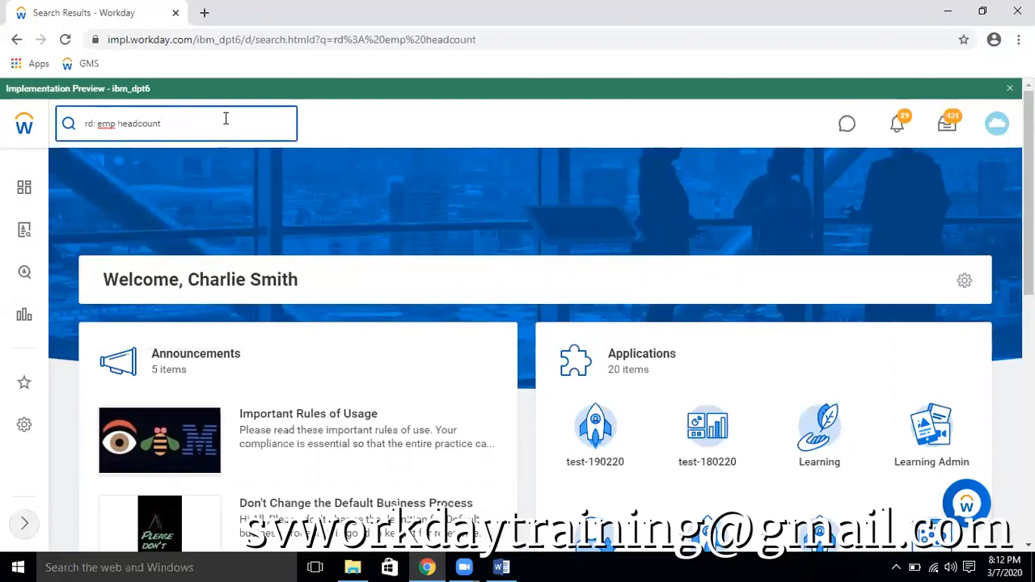
scroll(494, 390, "down", 2)
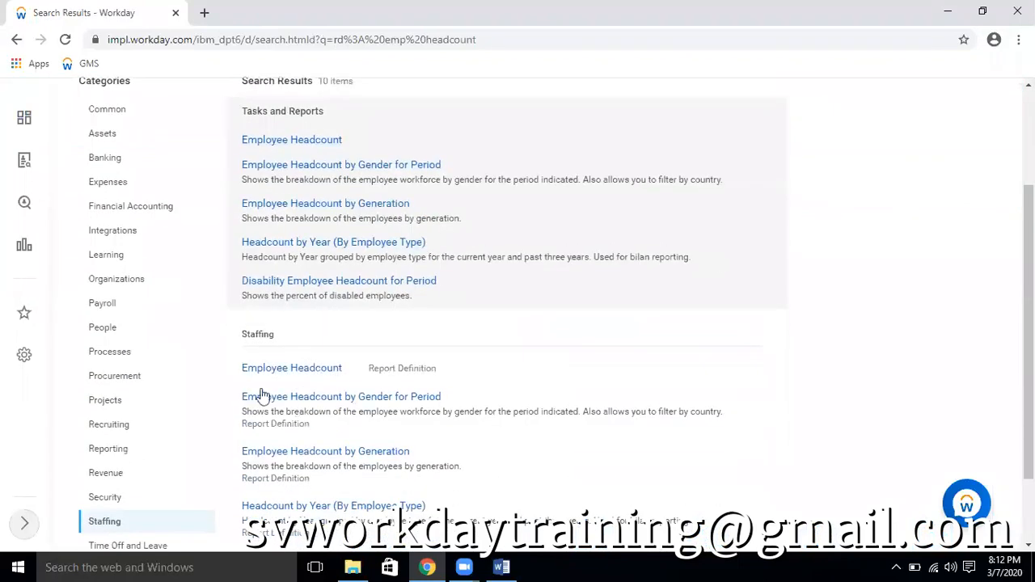
left_click(285, 369)
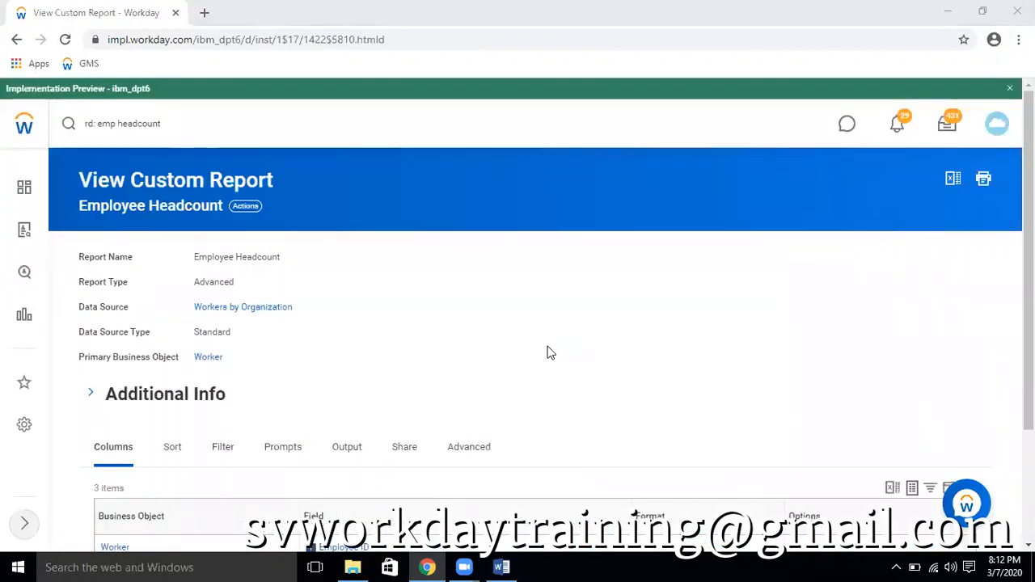
Review the Employee Headcount report's data source and columns and open the custom report for editing
scroll(526, 356, "down", 2)
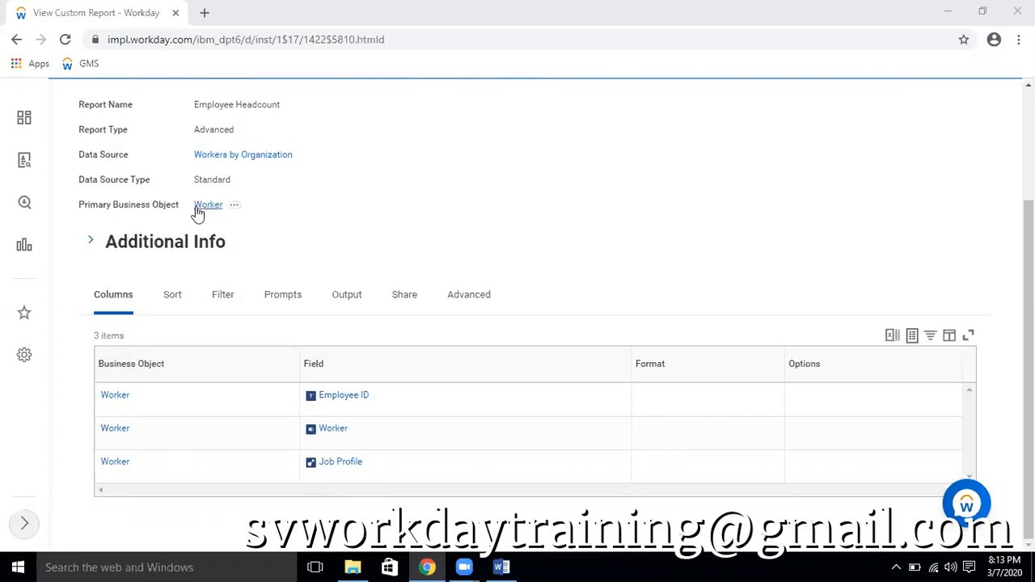
scroll(228, 168, "up", 3)
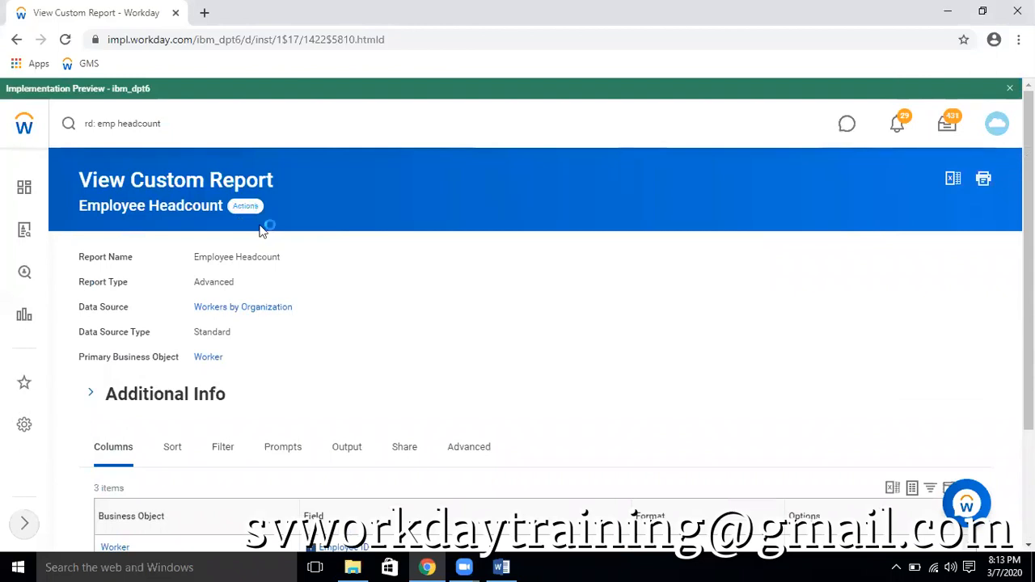
mouse_move(336, 275)
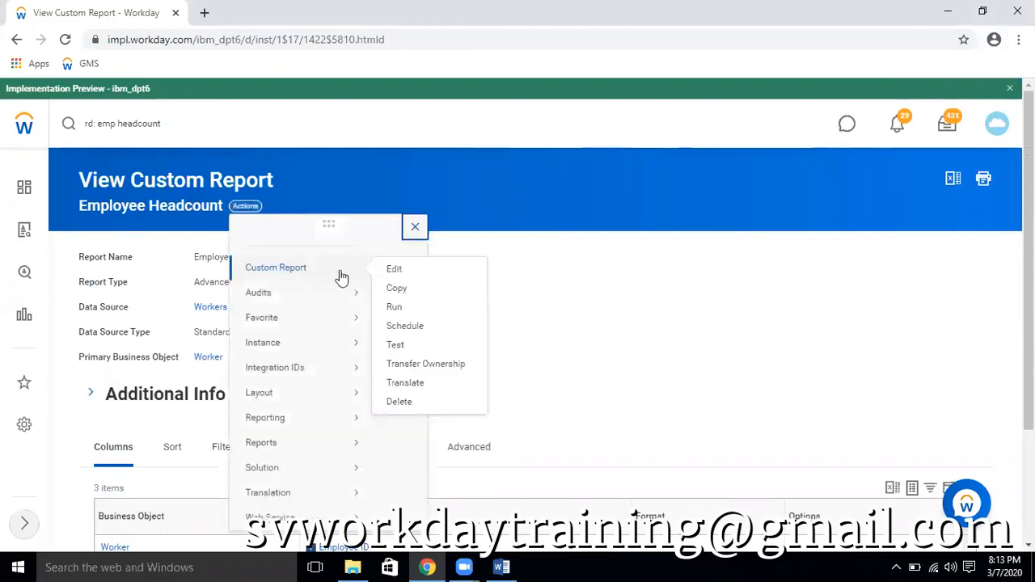
left_click(396, 271)
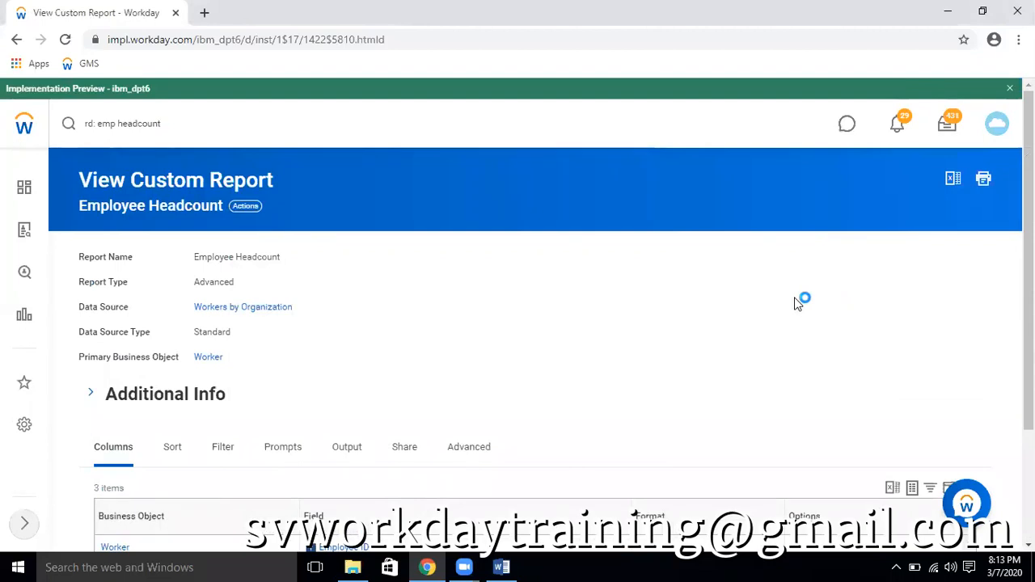
Add a column row below Job Profile and search its Worker fields for "time off"
scroll(797, 303, "down", 2)
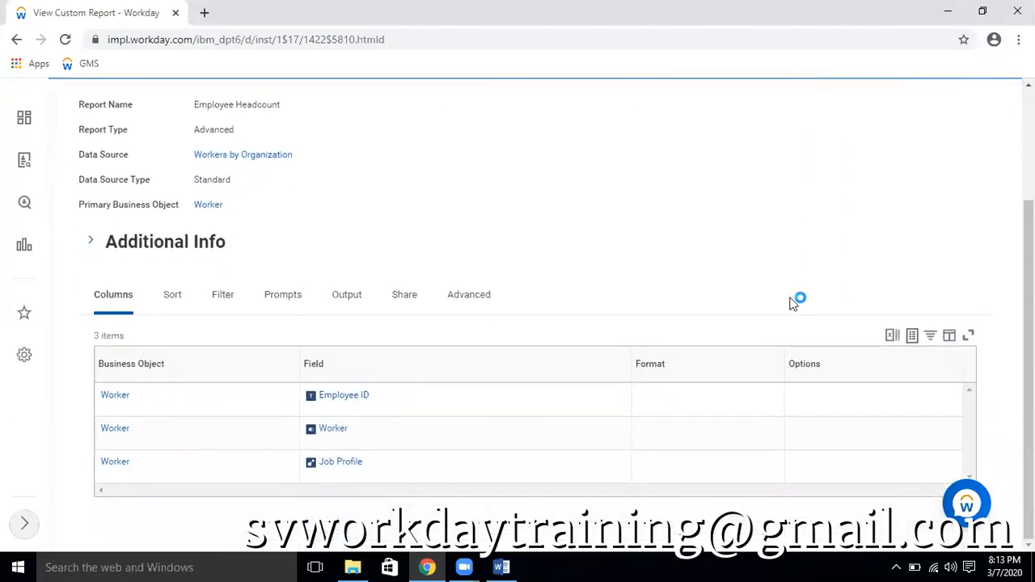
scroll(615, 290, "down", 4)
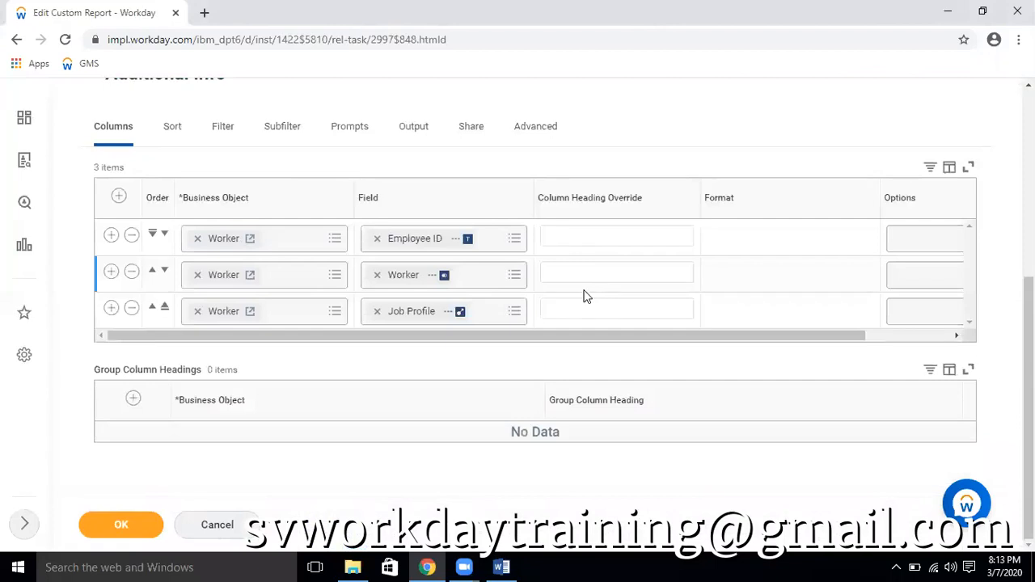
left_click(107, 308)
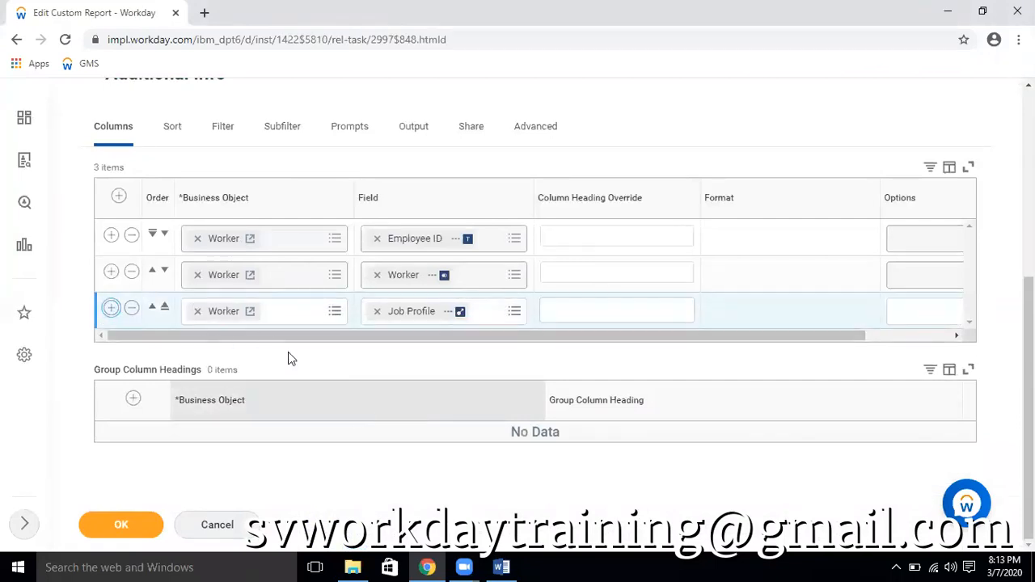
left_click(404, 348)
type("timeoff")
left_click(391, 345)
key("Return")
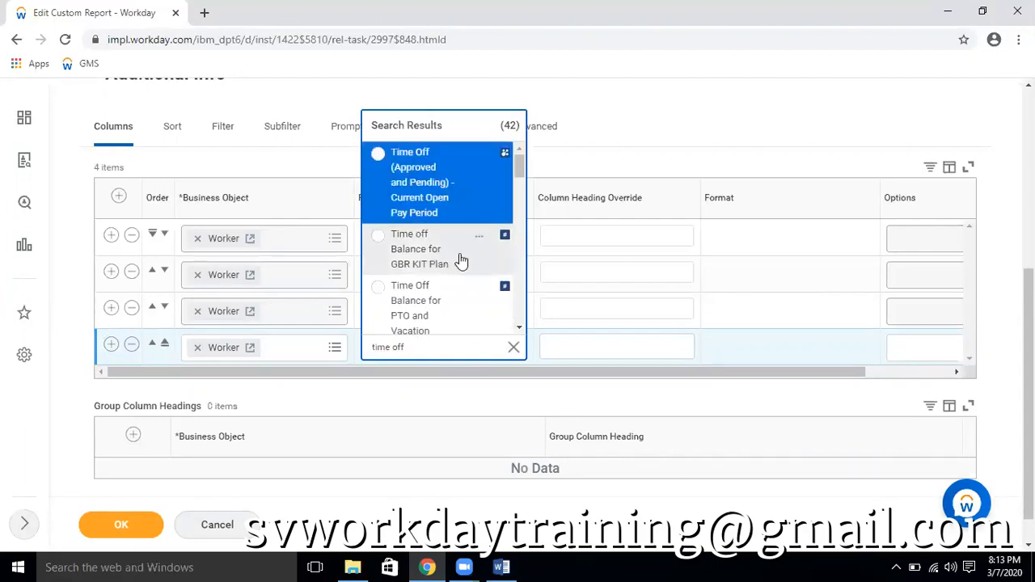
scroll(456, 277, "down", 1)
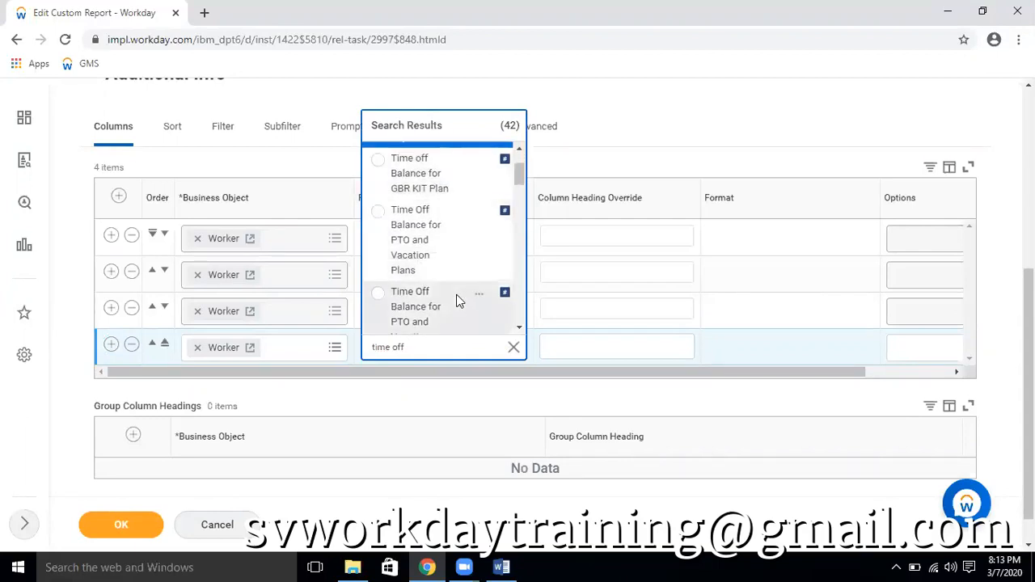
scroll(457, 296, "down", 1)
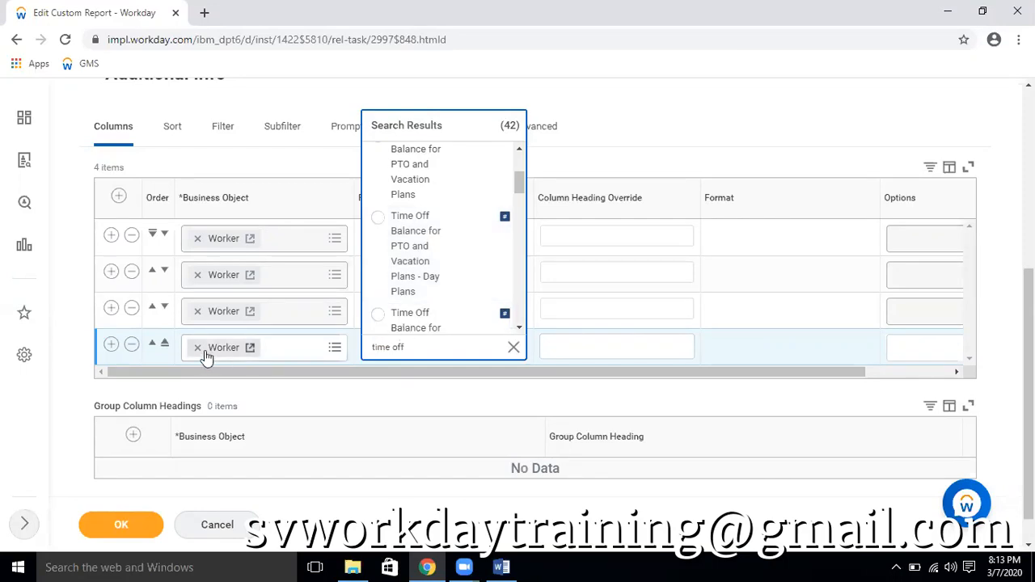
scroll(474, 295, "down", 1)
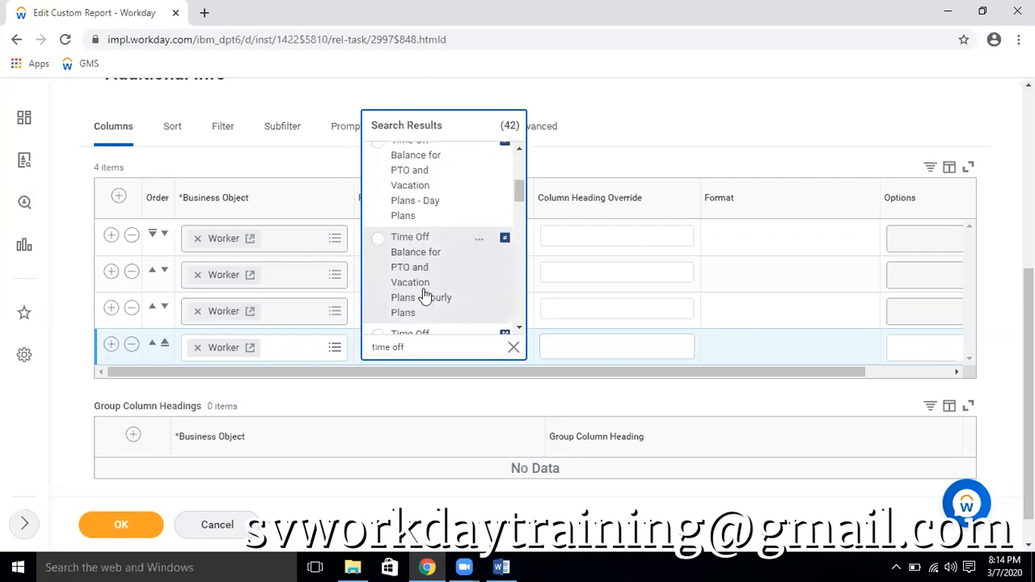
Open the Worker business object's details in a separate tab and clear the business object from the report's new column row
left_click(250, 348)
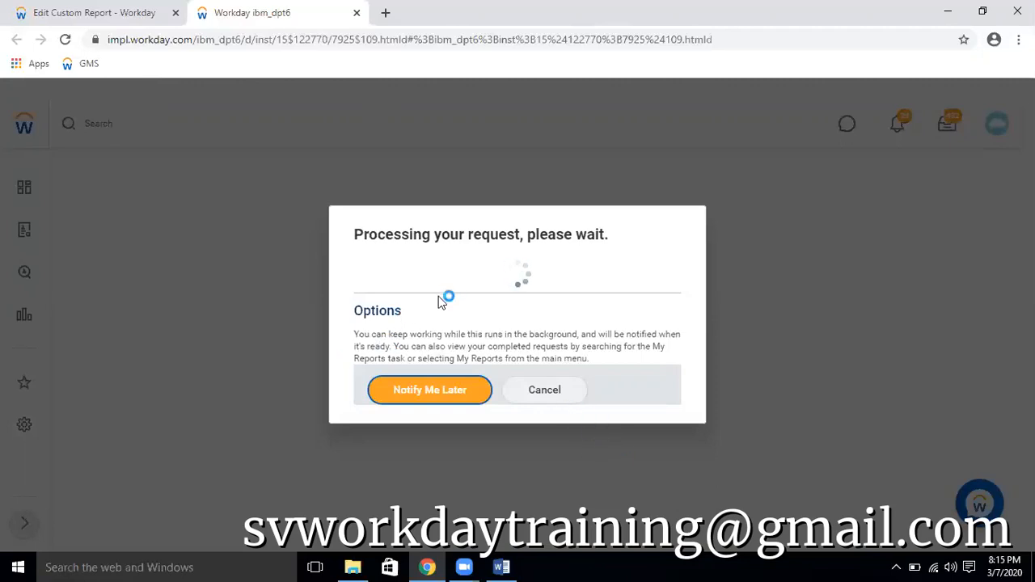
left_click(69, 13)
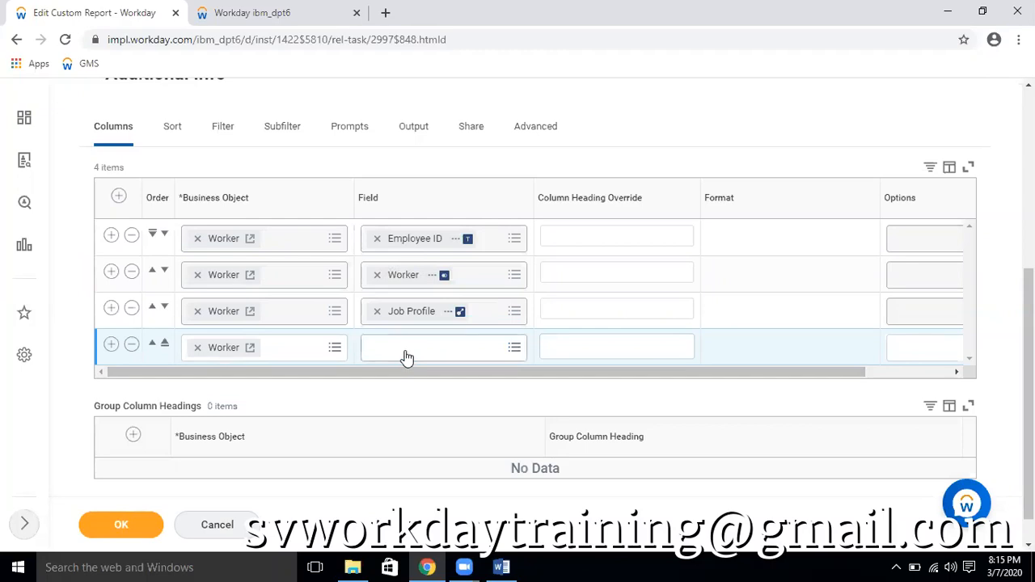
left_click(198, 348)
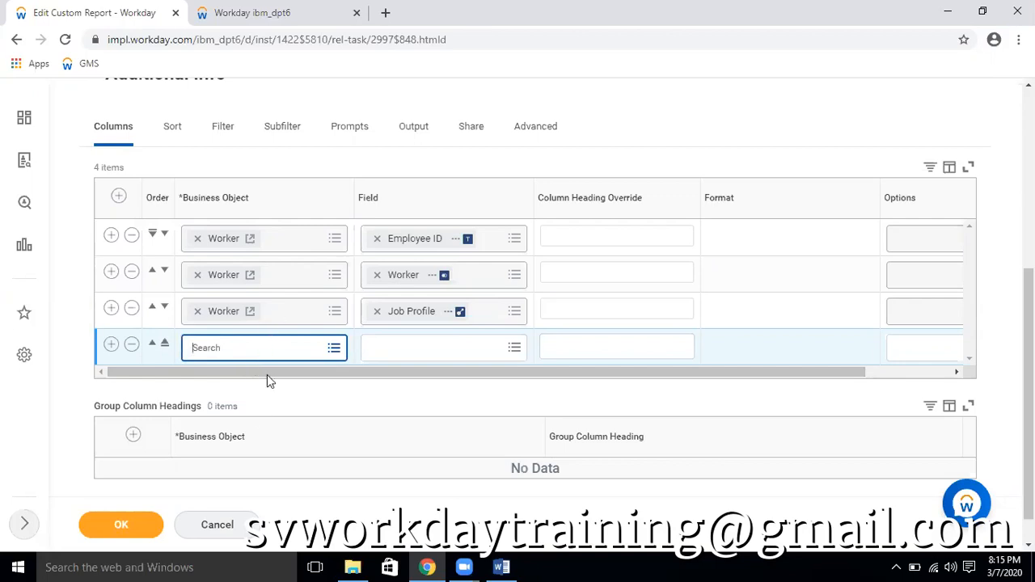
Compare the report's primary business object and column rows with the field list on the Worker business object page
scroll(271, 162, "up", 3)
left_click(293, 22)
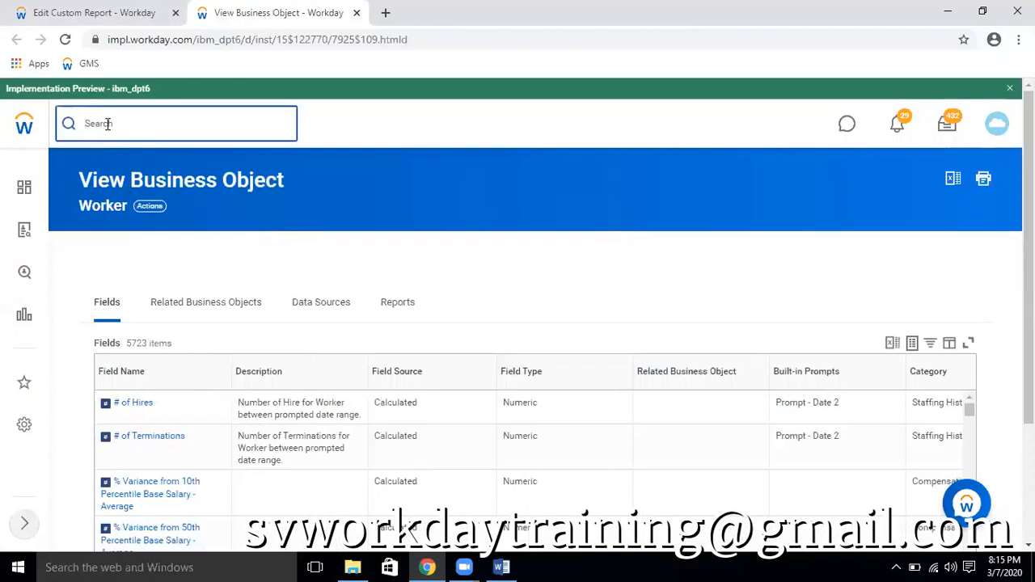
left_click(111, 14)
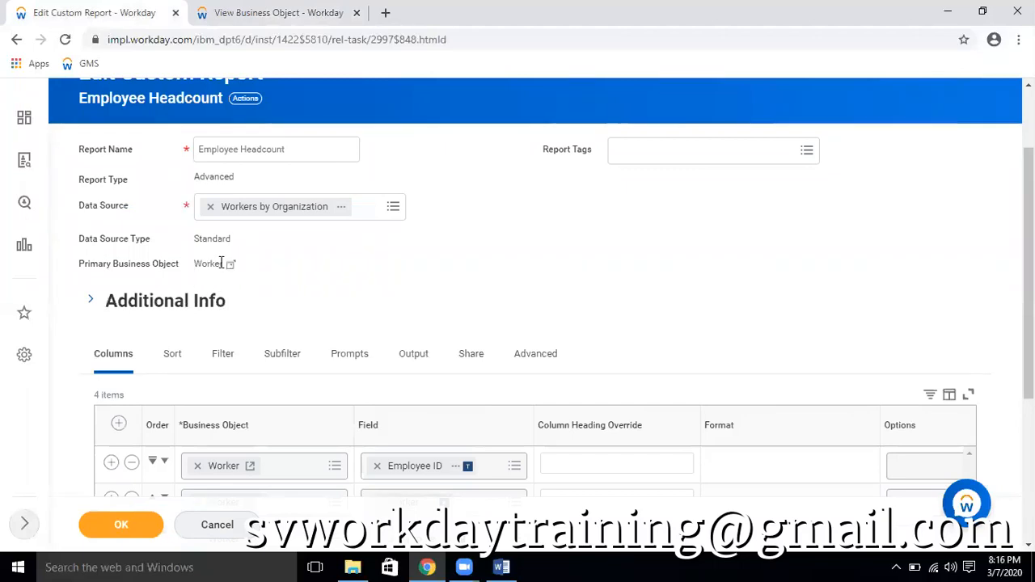
scroll(436, 296, "down", 2)
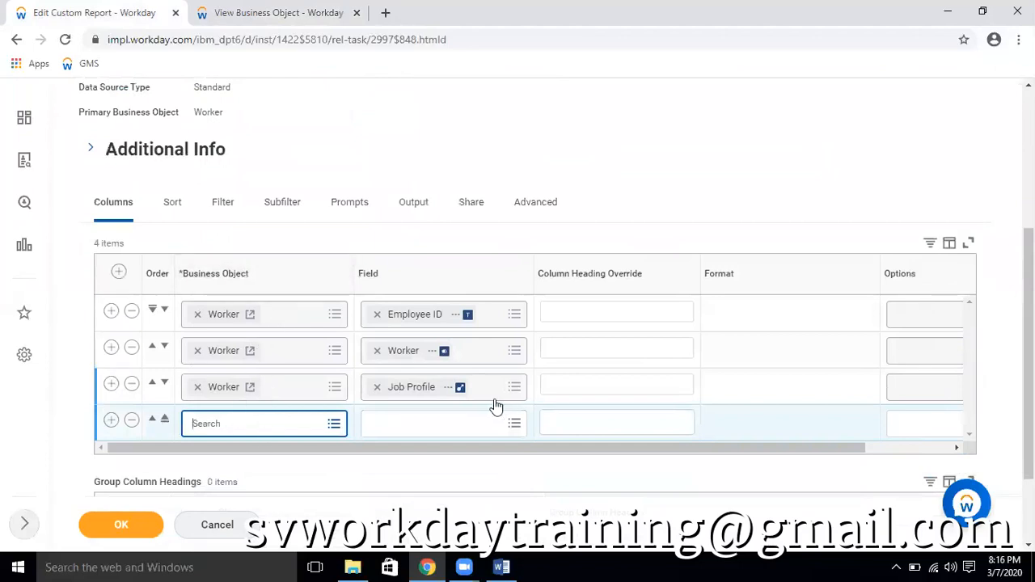
scroll(212, 224, "up", 2)
left_click(299, 13)
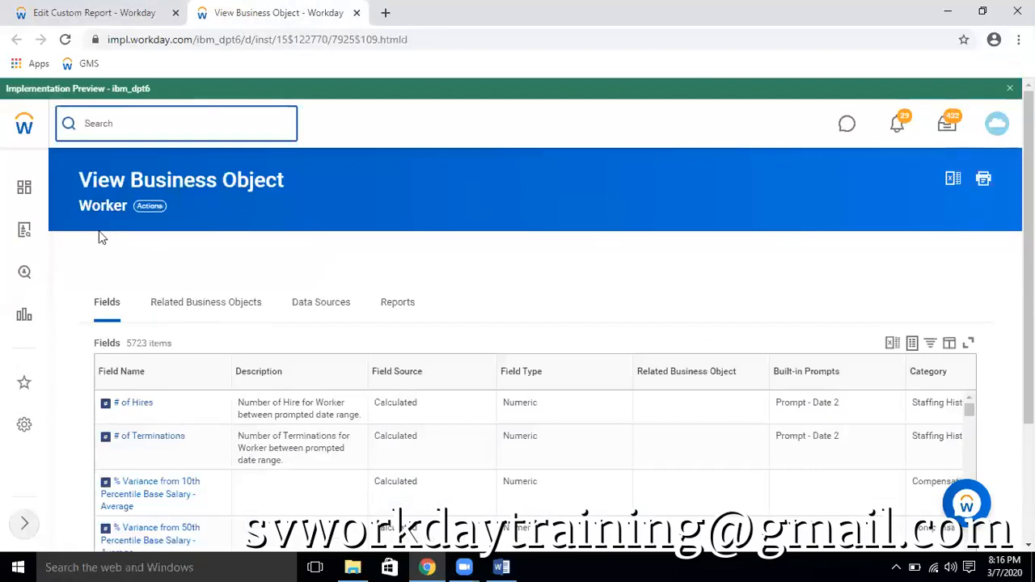
scroll(101, 236, "down", 2)
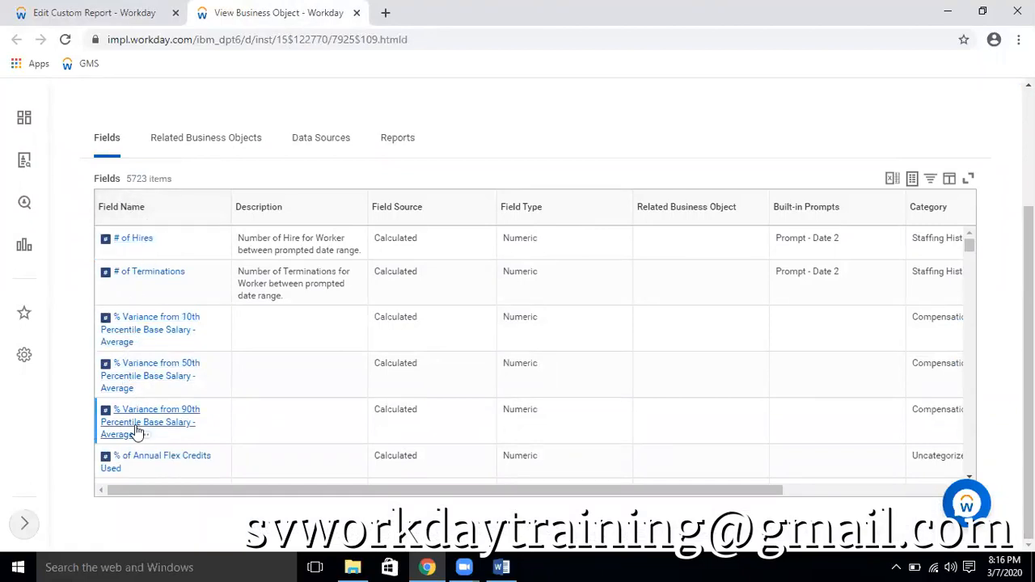
left_click(97, 13)
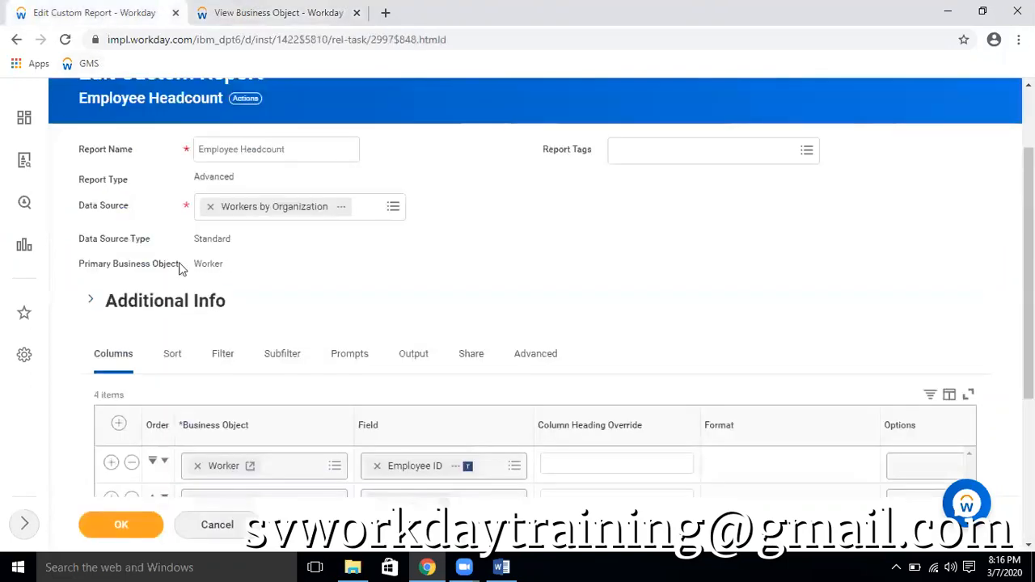
left_click(279, 12)
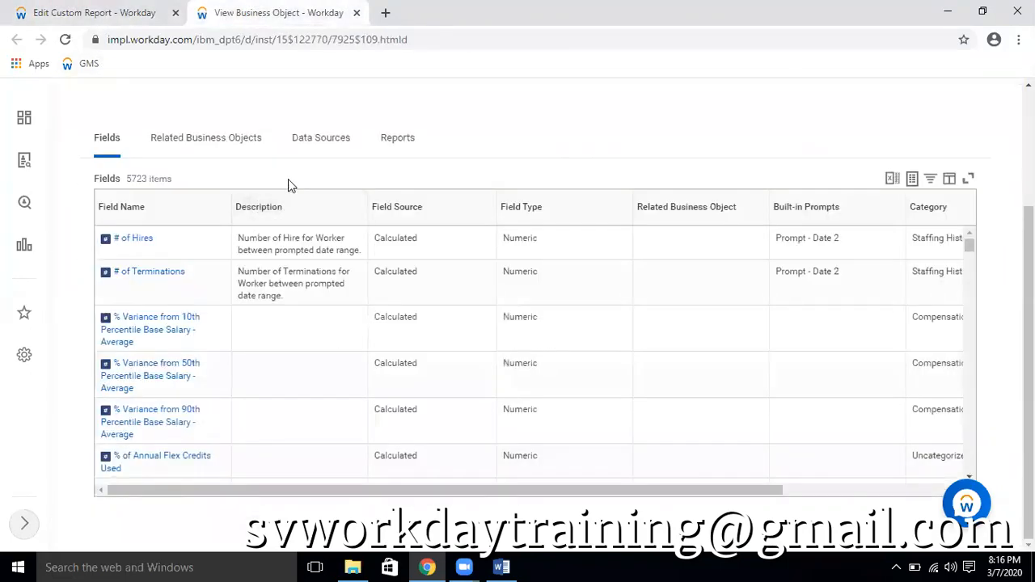
Filter the Worker business object's fields by Field Name for "time off"
left_click(127, 206)
left_click(176, 375)
type("time of")
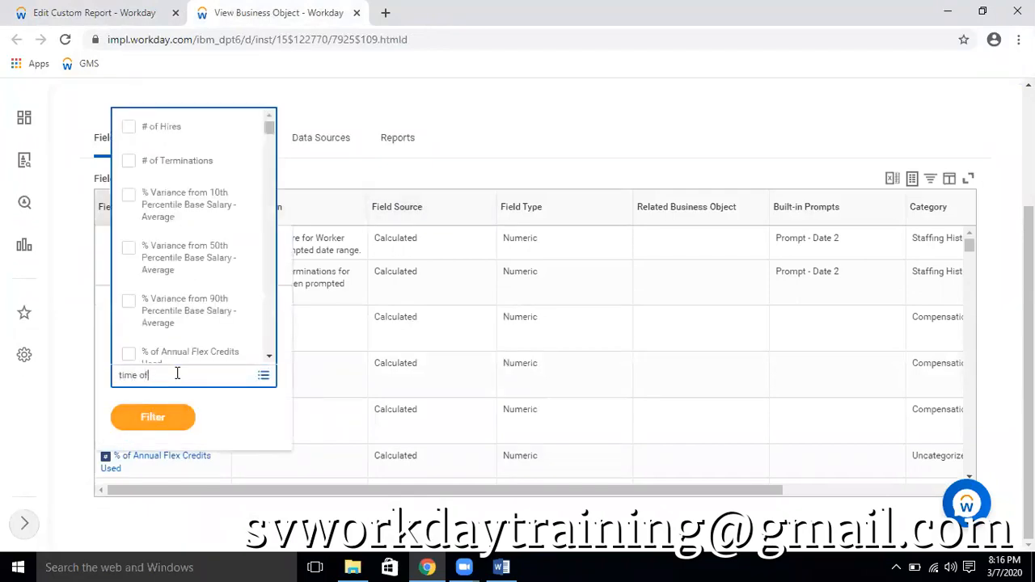
type("f")
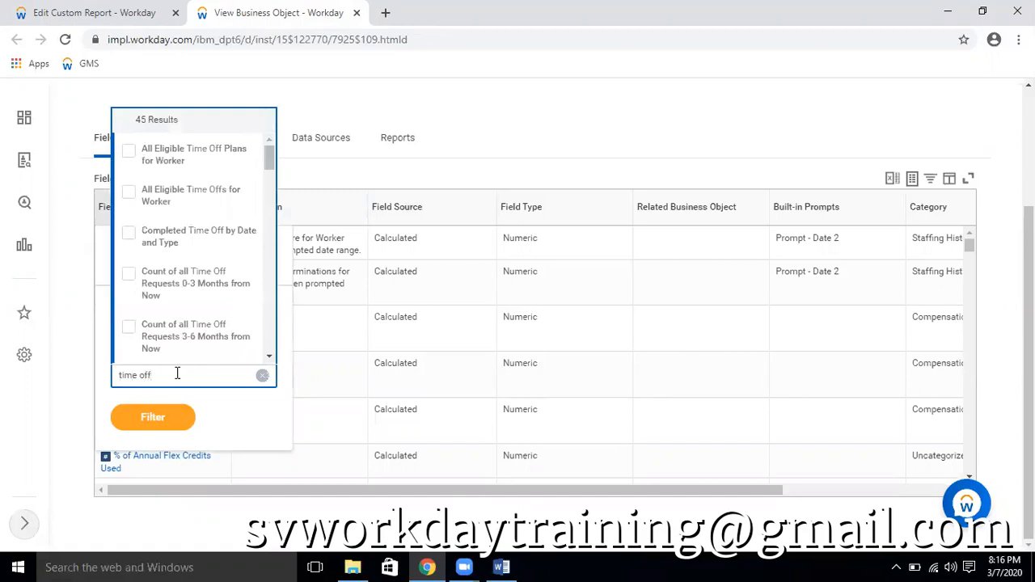
key("Return")
left_click(150, 503)
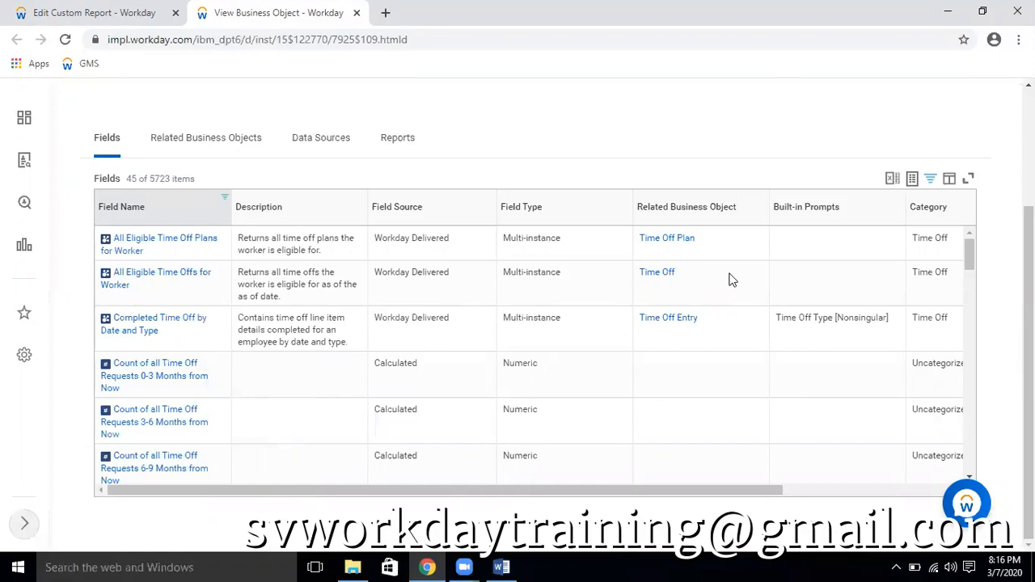
Examine the Worker business object's filtered time off fields and their descriptions for one that holds approved time off details
scroll(679, 243, "up", 3)
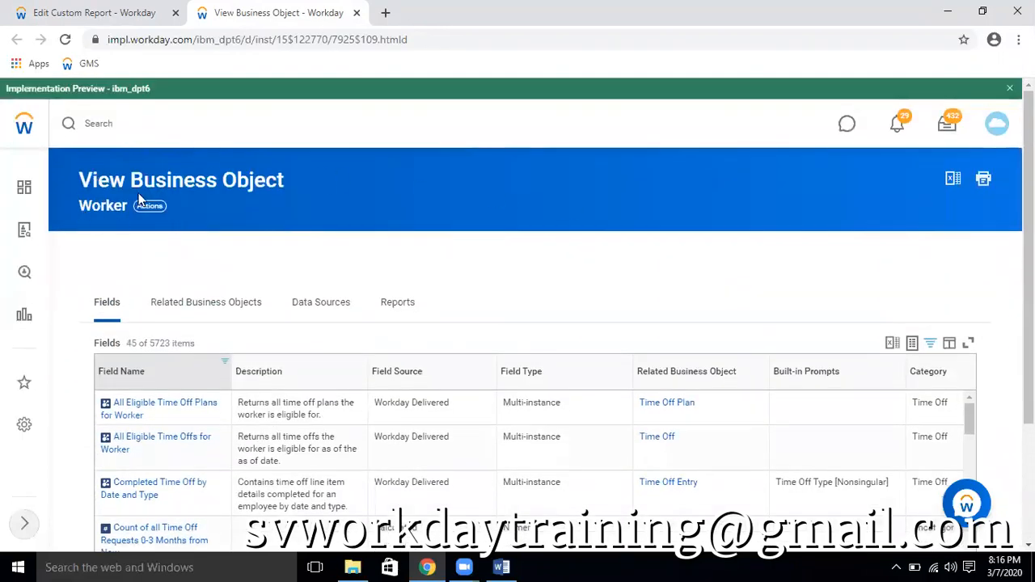
scroll(518, 324, "down", 3)
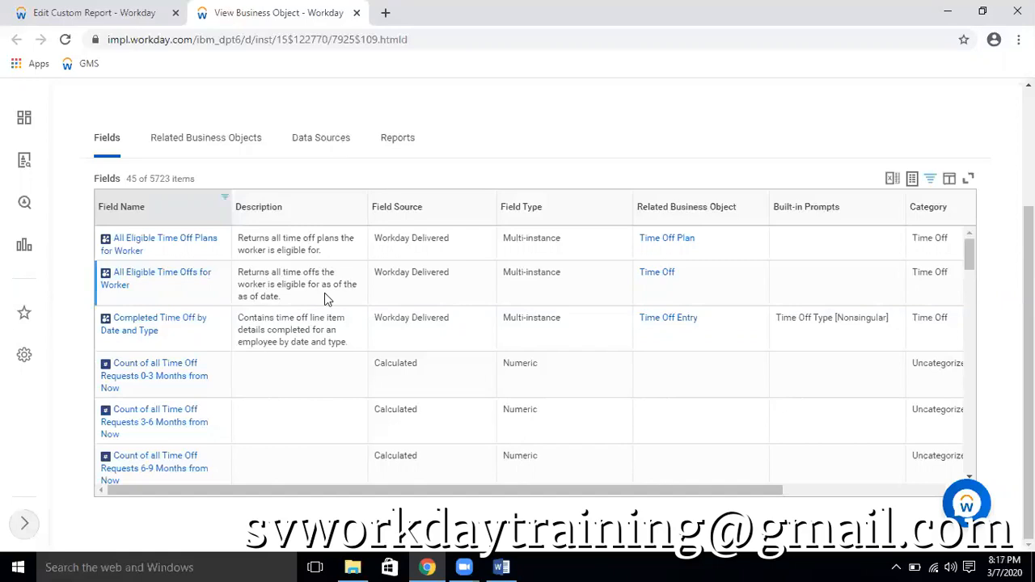
scroll(297, 327, "down", 2)
scroll(298, 327, "down", 3)
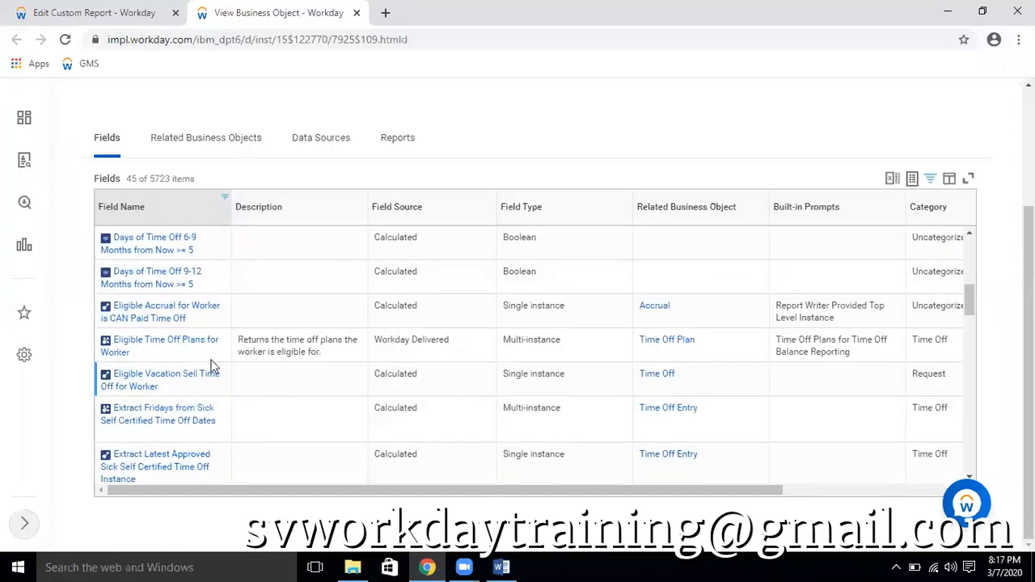
scroll(271, 355, "down", 4)
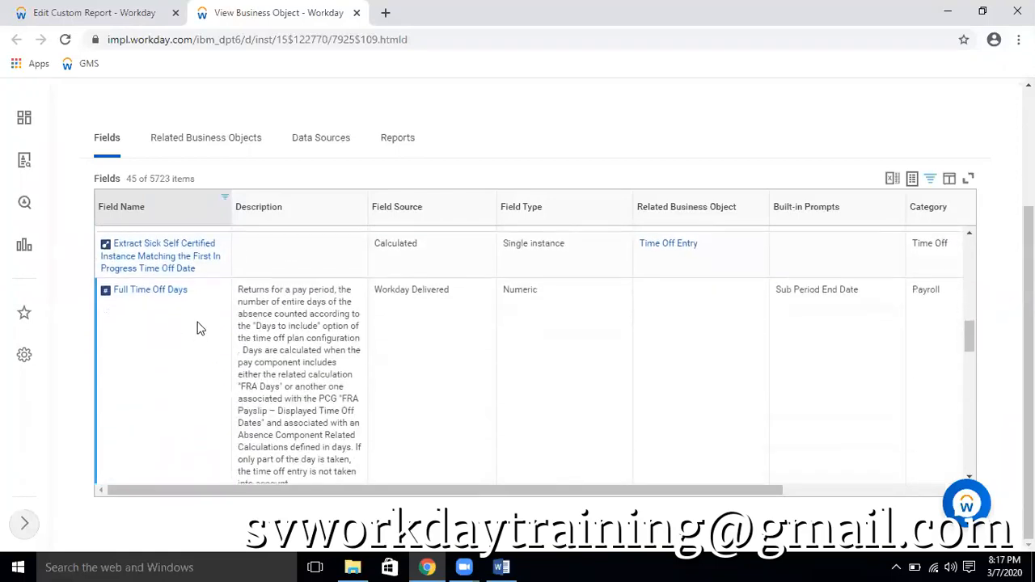
scroll(199, 328, "down", 1)
scroll(321, 346, "down", 2)
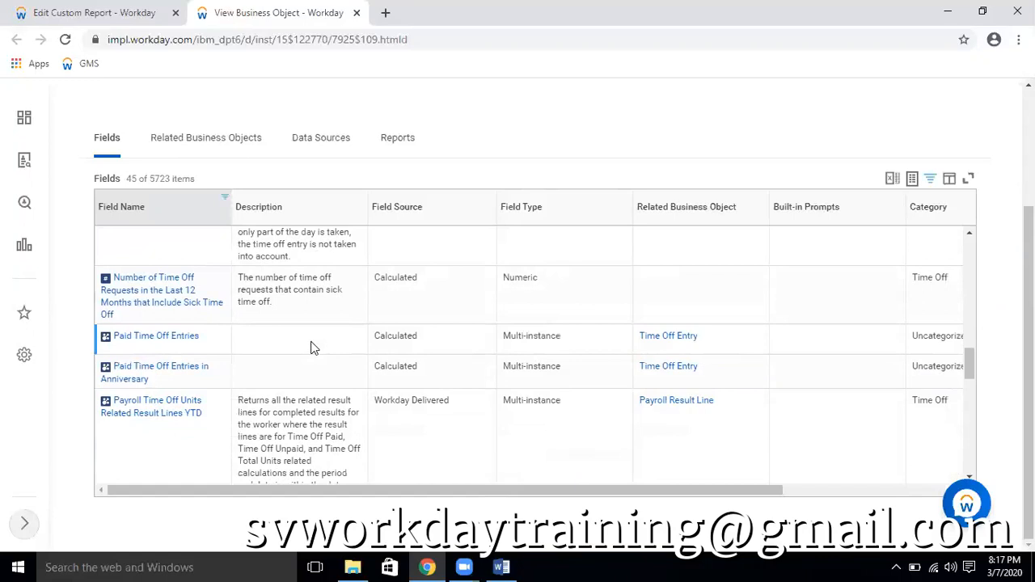
scroll(314, 348, "down", 2)
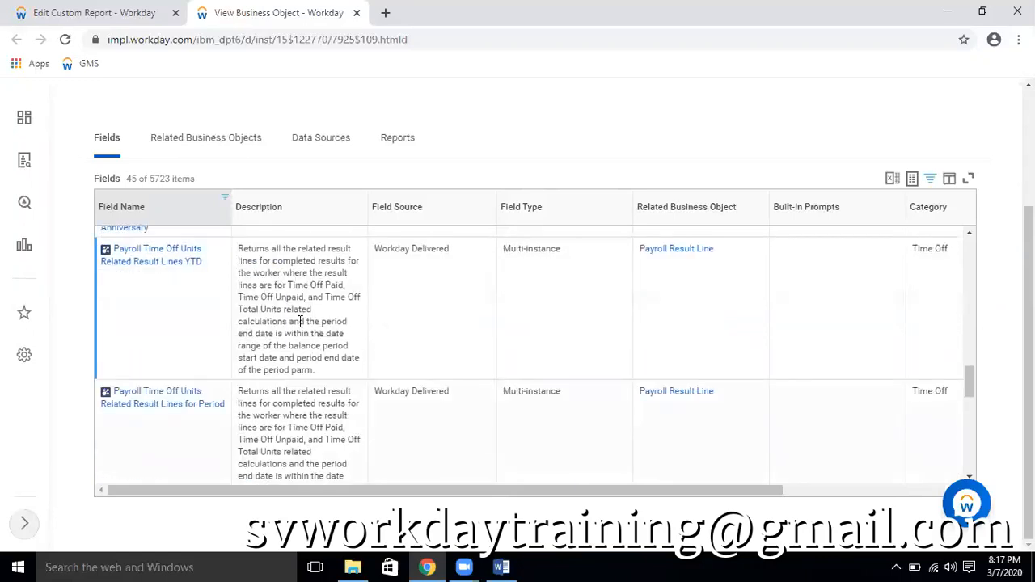
scroll(301, 324, "down", 2)
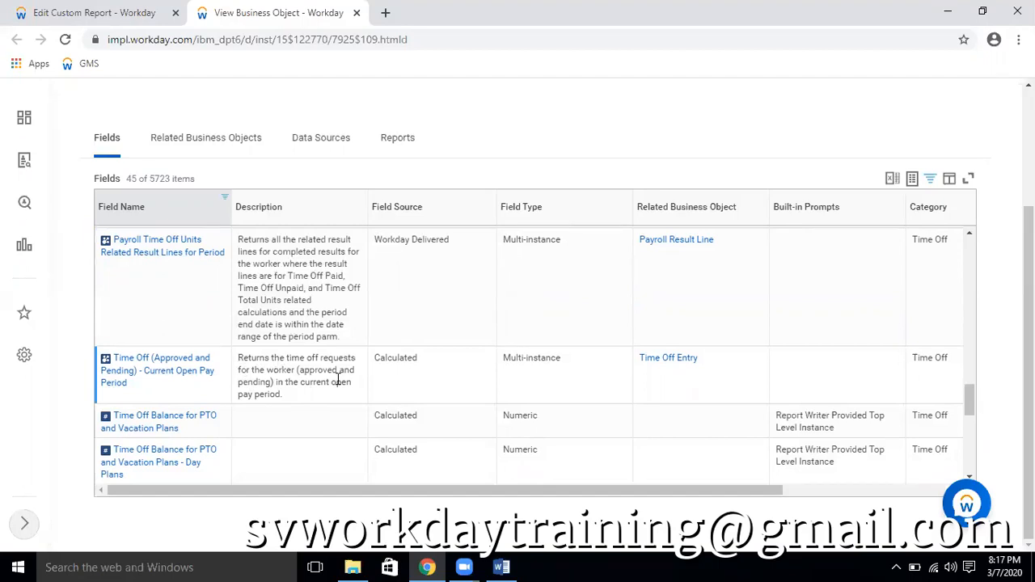
scroll(323, 357, "down", 3)
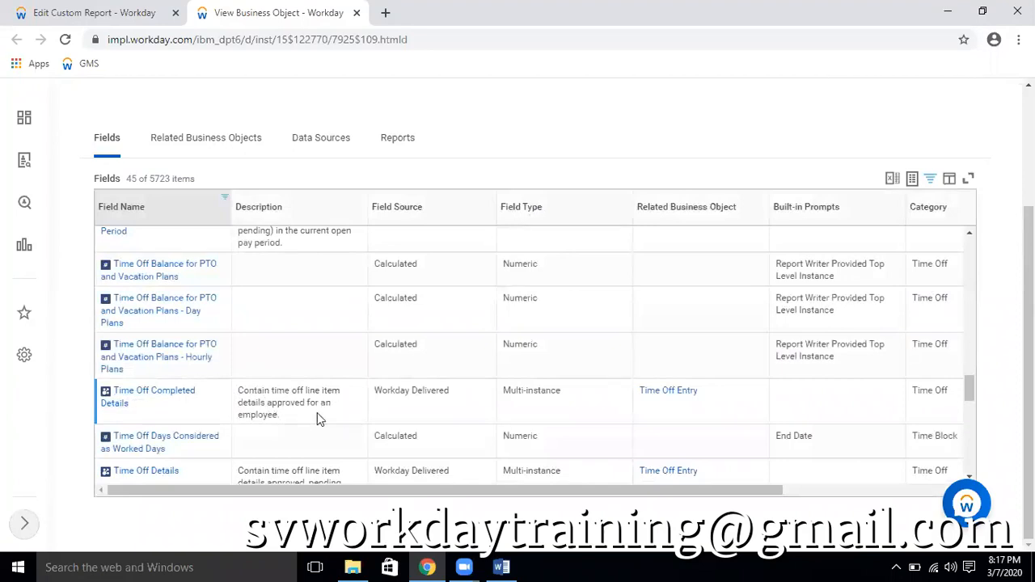
mouse_move(124, 412)
left_click_drag(240, 391, 291, 423)
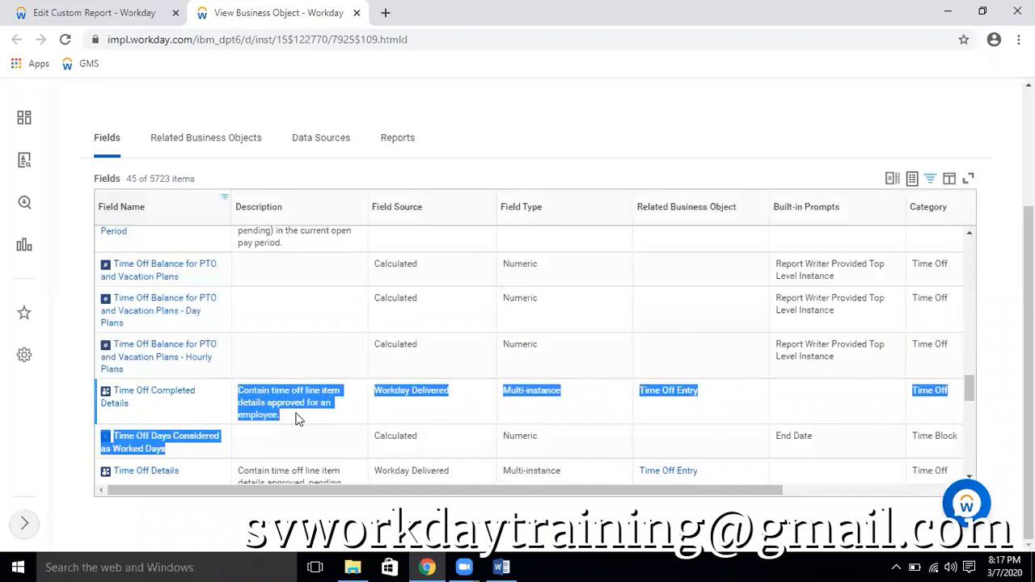
left_click(292, 418)
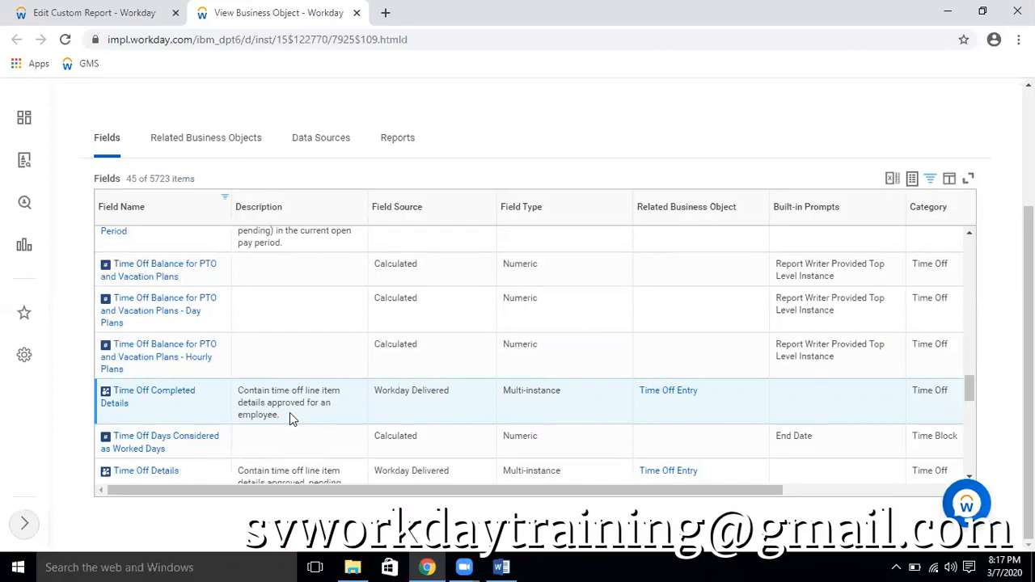
Copy the name of the Time Off Completed Details field from the Worker business object's field list
mouse_move(145, 410)
right_click(139, 409)
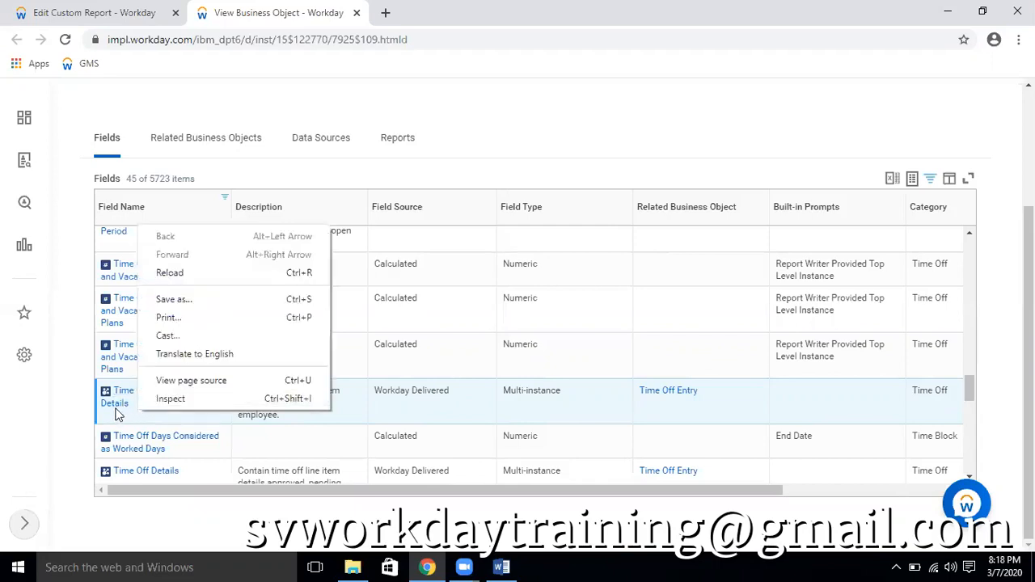
left_click(119, 412)
right_click(141, 409)
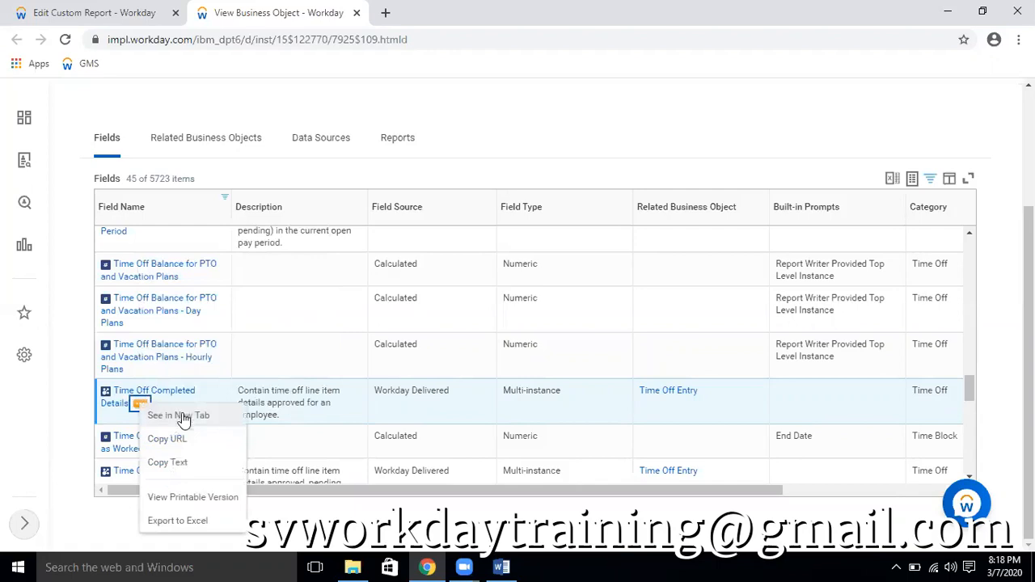
left_click(173, 460)
Fill the Employee Headcount report's empty column row with the Worker business object and the Time Off Completed Details field
left_click(129, 7)
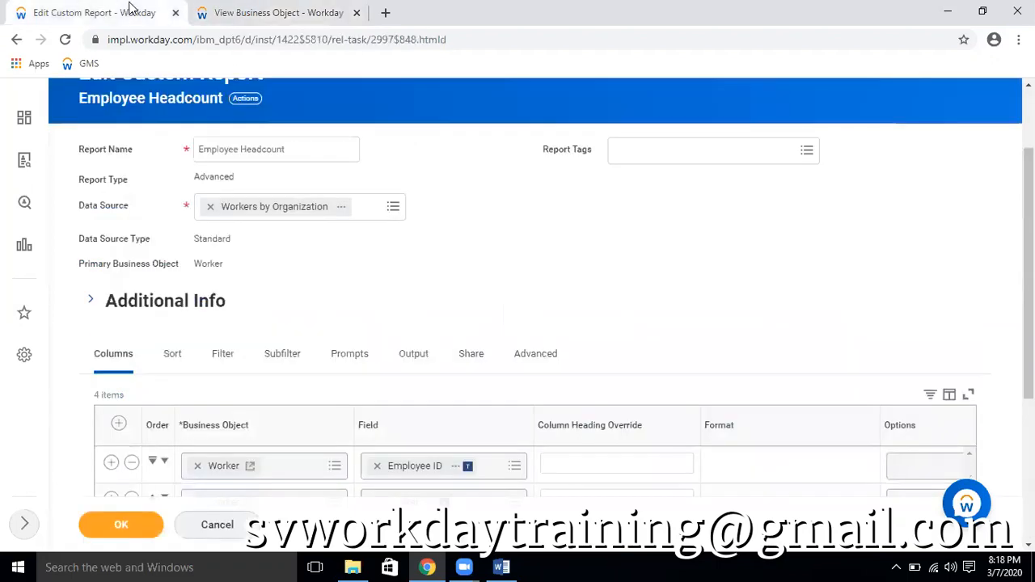
scroll(682, 248, "down", 3)
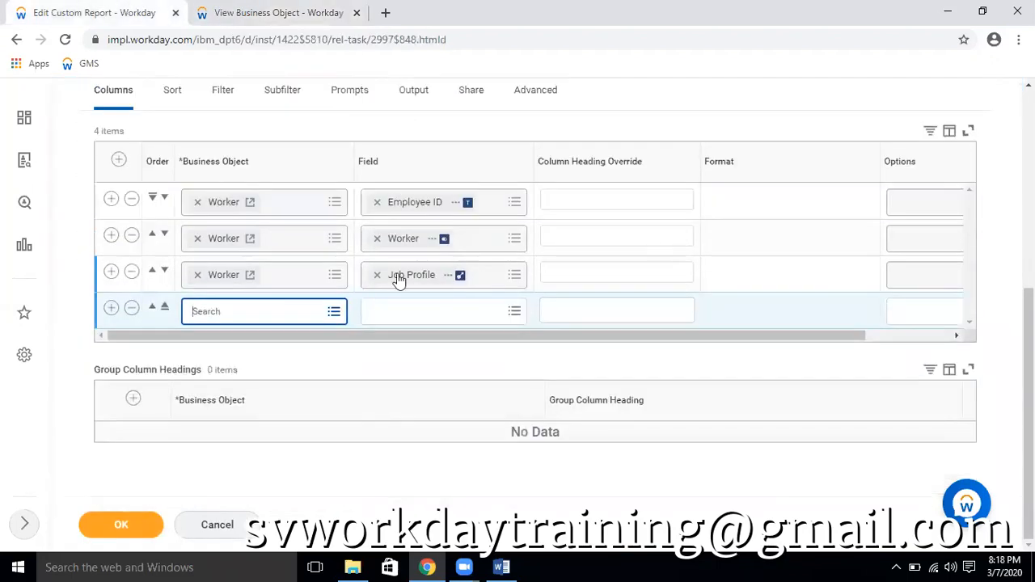
left_click(297, 15)
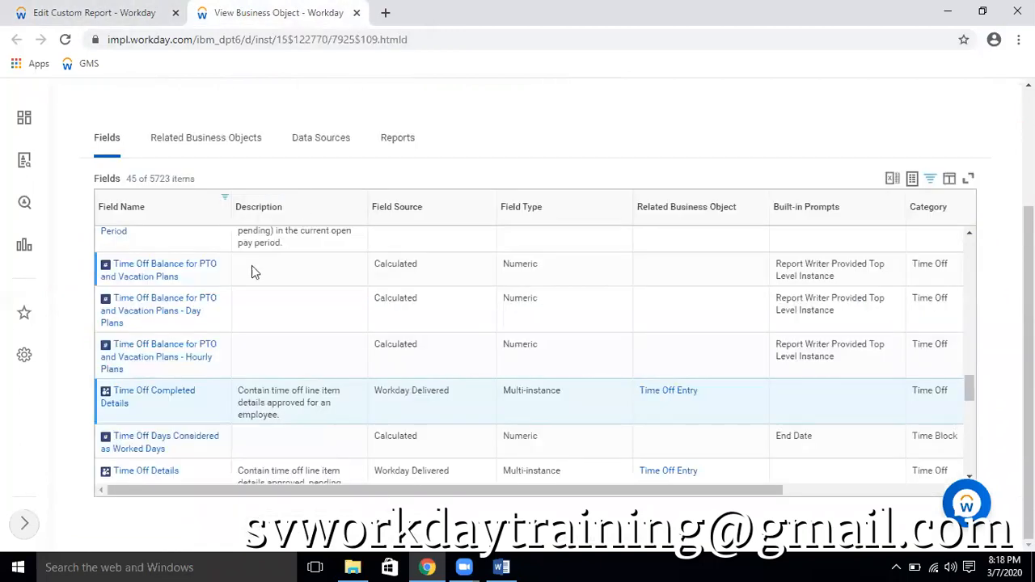
scroll(252, 270, "up", 2)
left_click(133, 9)
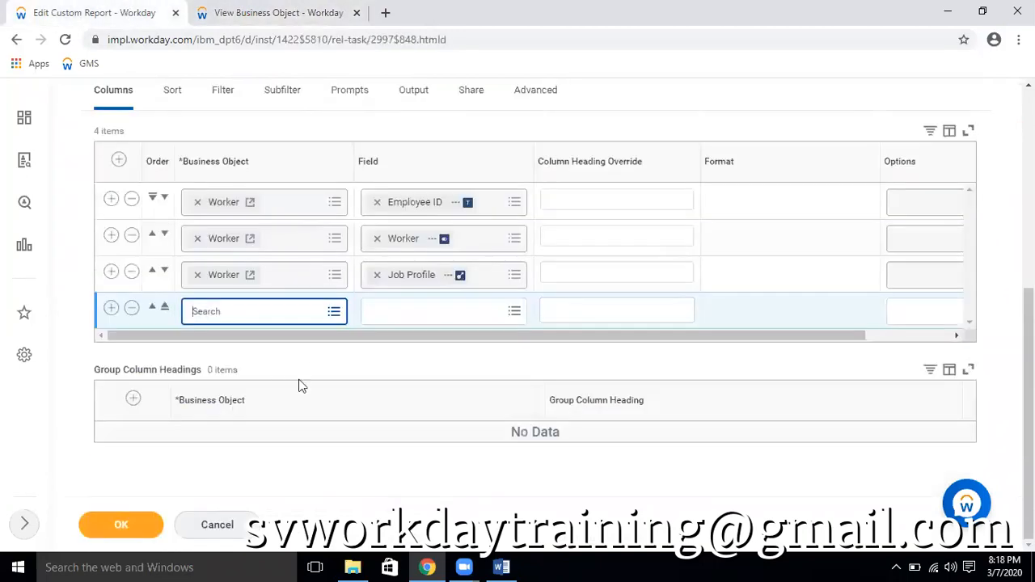
left_click(264, 315)
type("worker")
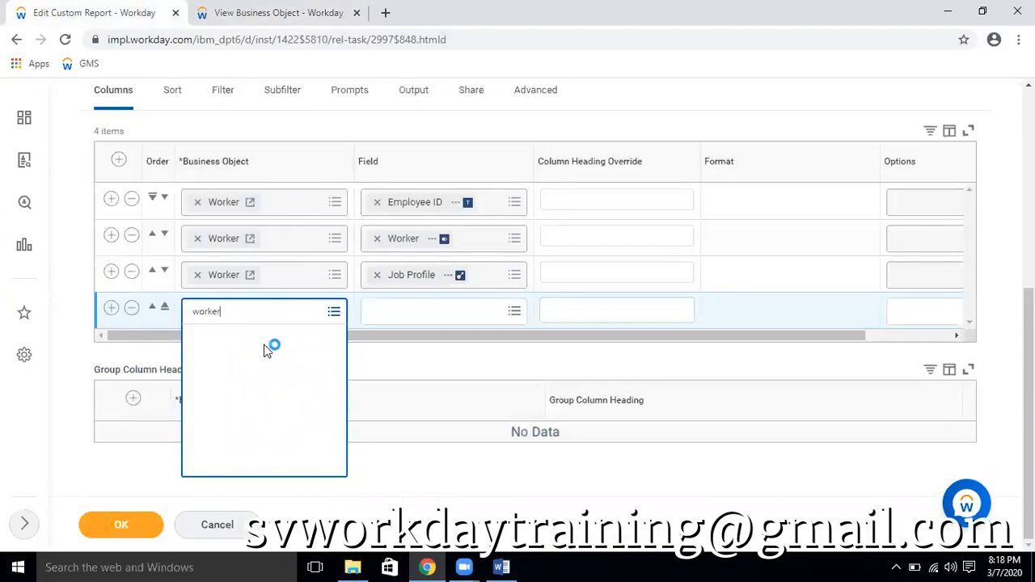
left_click(233, 368)
left_click(441, 307)
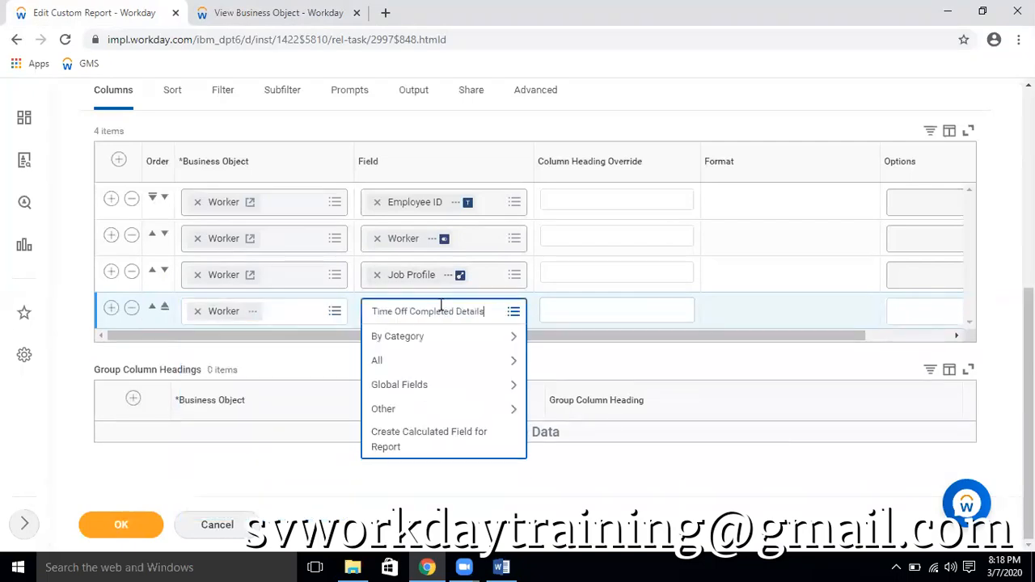
key("Return")
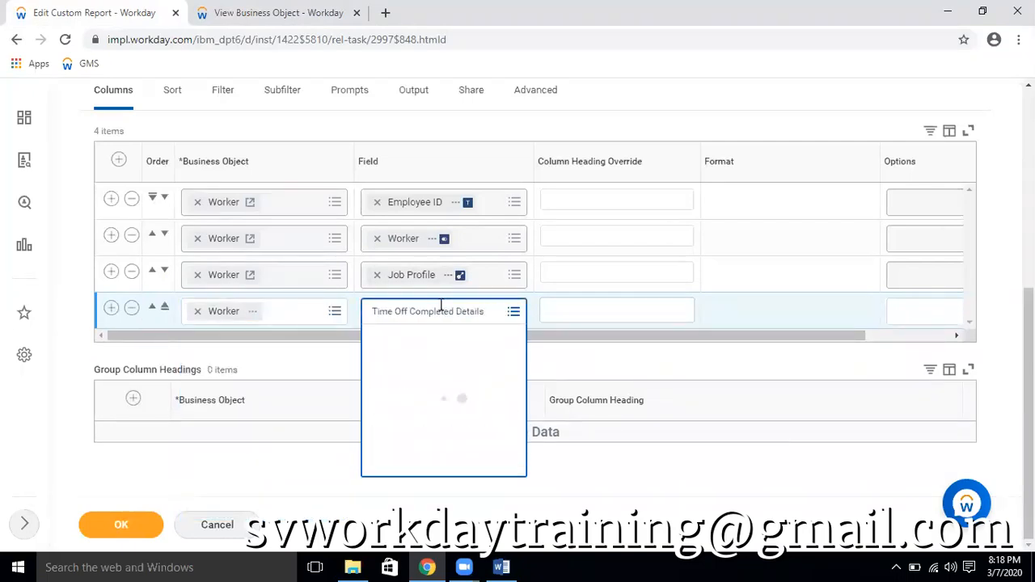
Add a filter condition on instances to the report, using the Location field
left_click(223, 92)
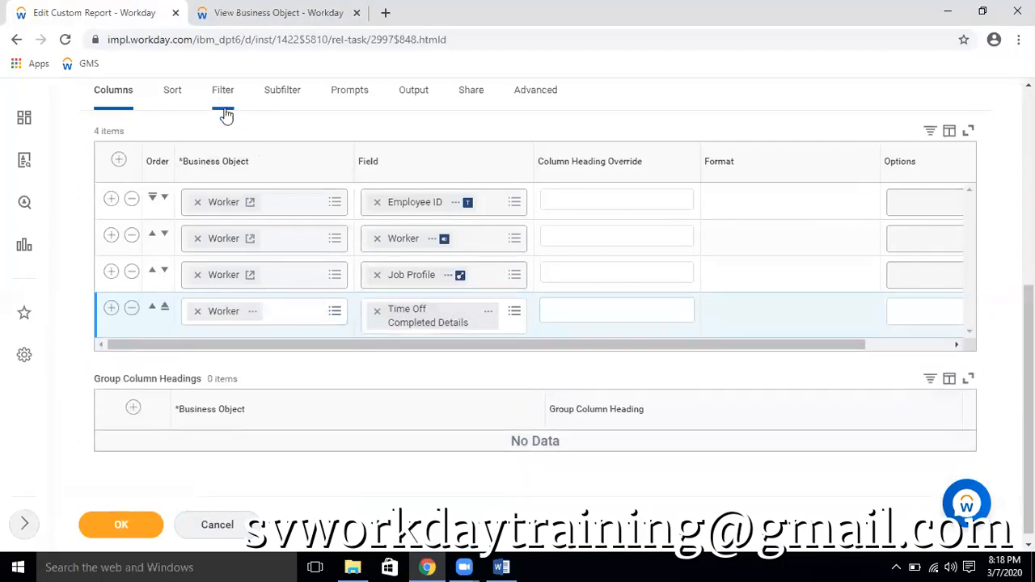
left_click(123, 238)
left_click(612, 284)
type("coutnr")
key("BackSpace")
key("BackSpace")
key("BackSpace")
key("BackSpace")
key("BackSpace")
type("location")
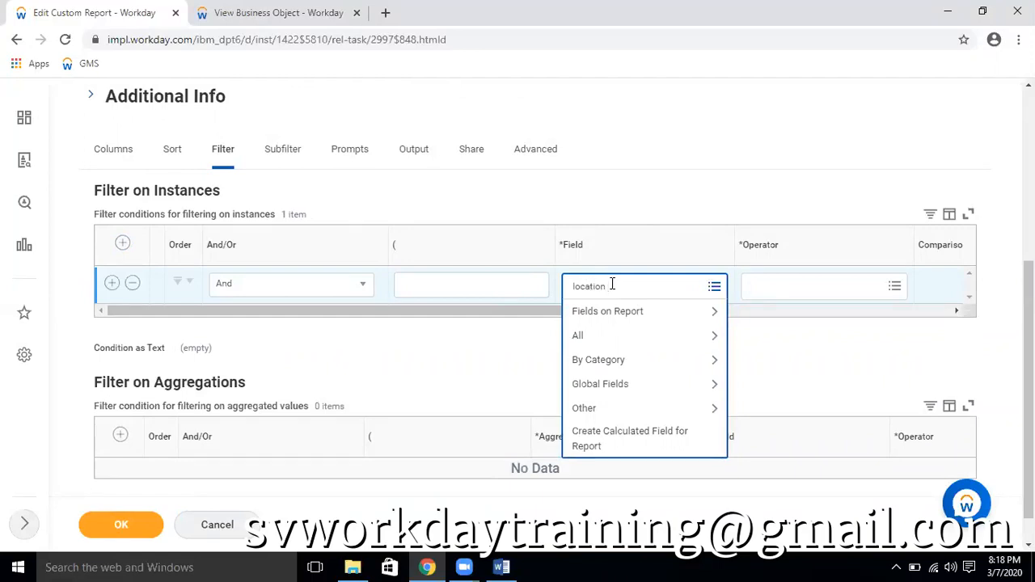
key("Return")
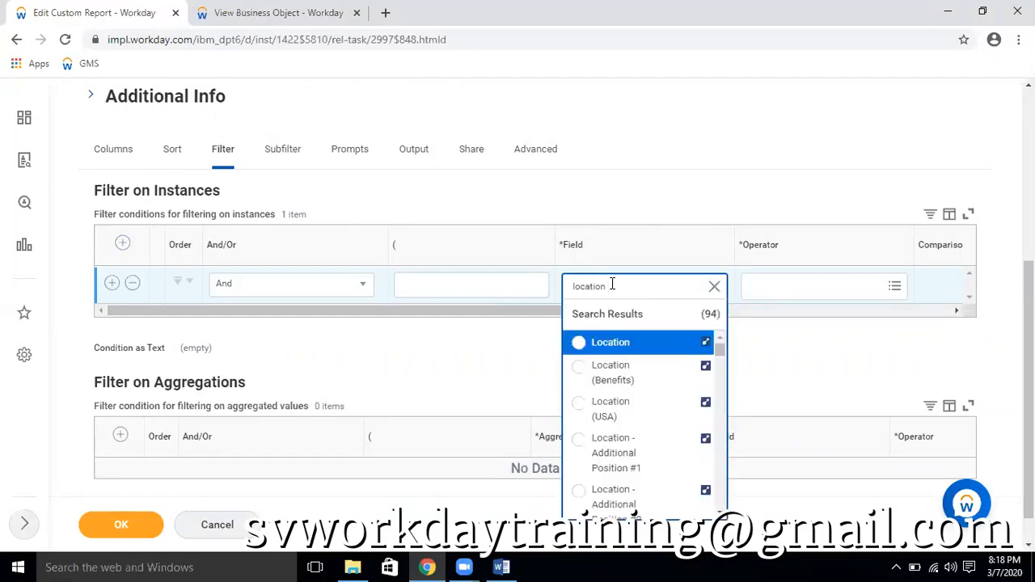
left_click(578, 343)
Set the Location condition's operator to "in the selection list" and its comparison value to San Francisco
left_click(806, 290)
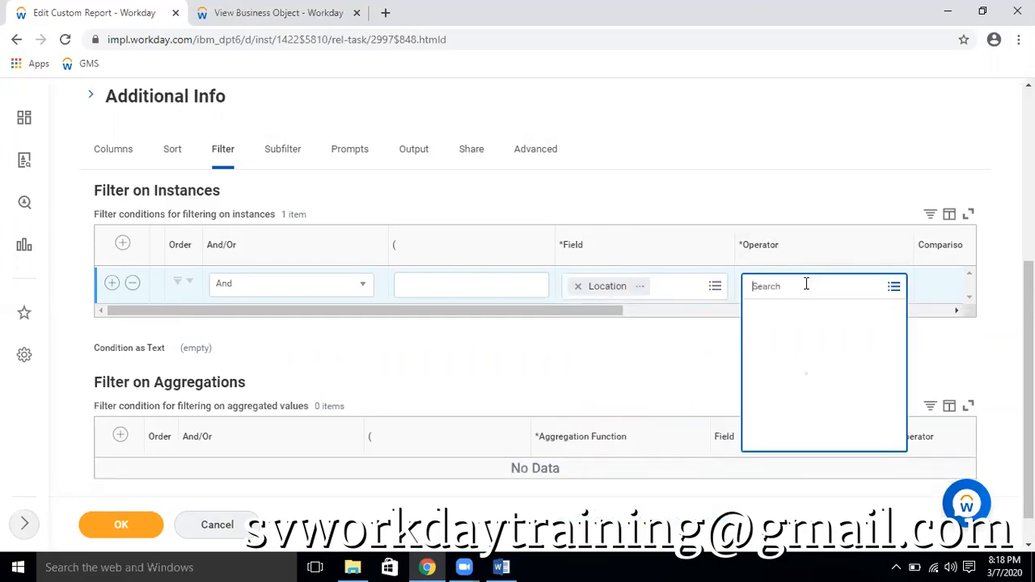
left_click(813, 316)
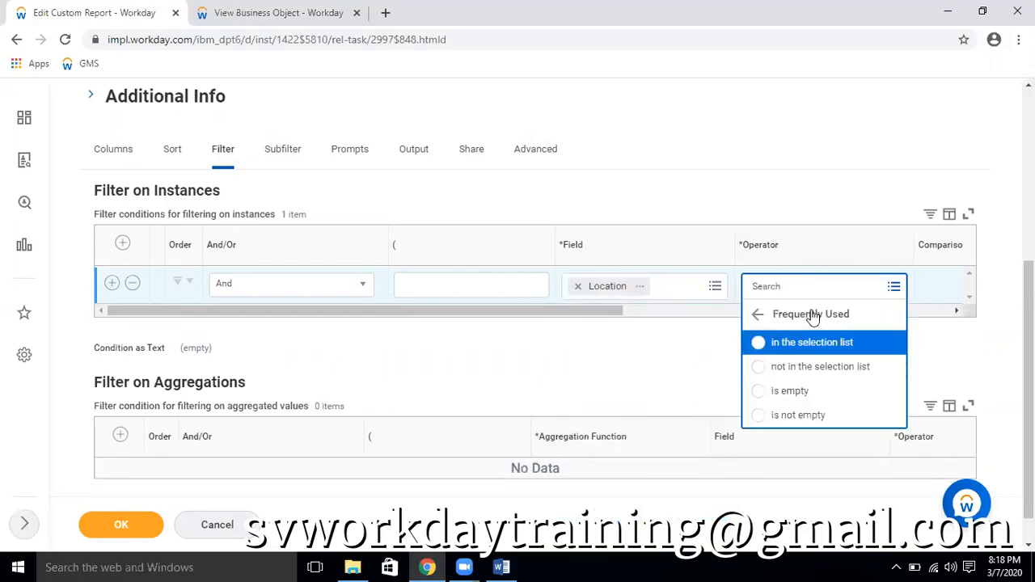
left_click(797, 346)
left_click_drag(607, 339, 816, 340)
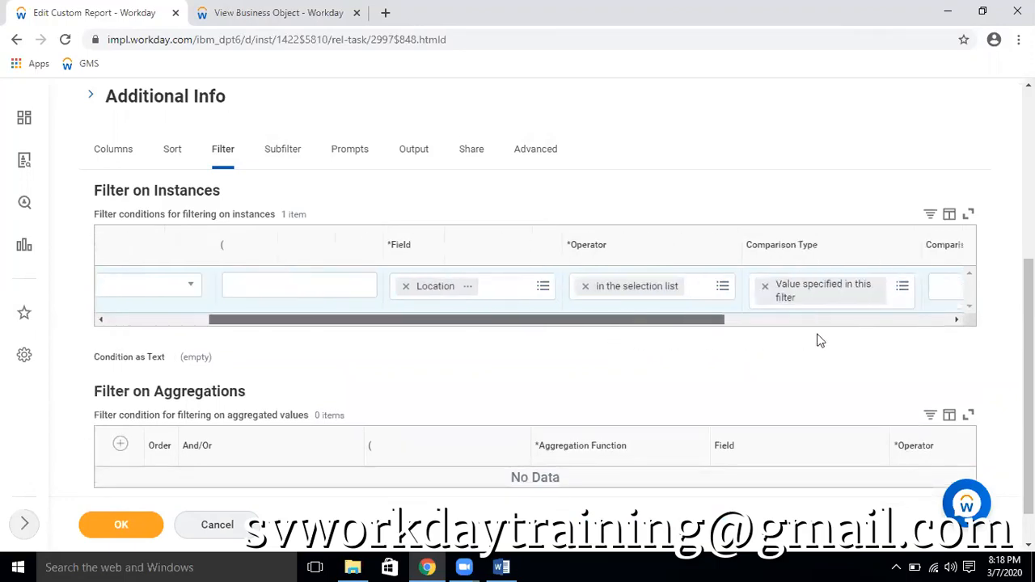
left_click(753, 288)
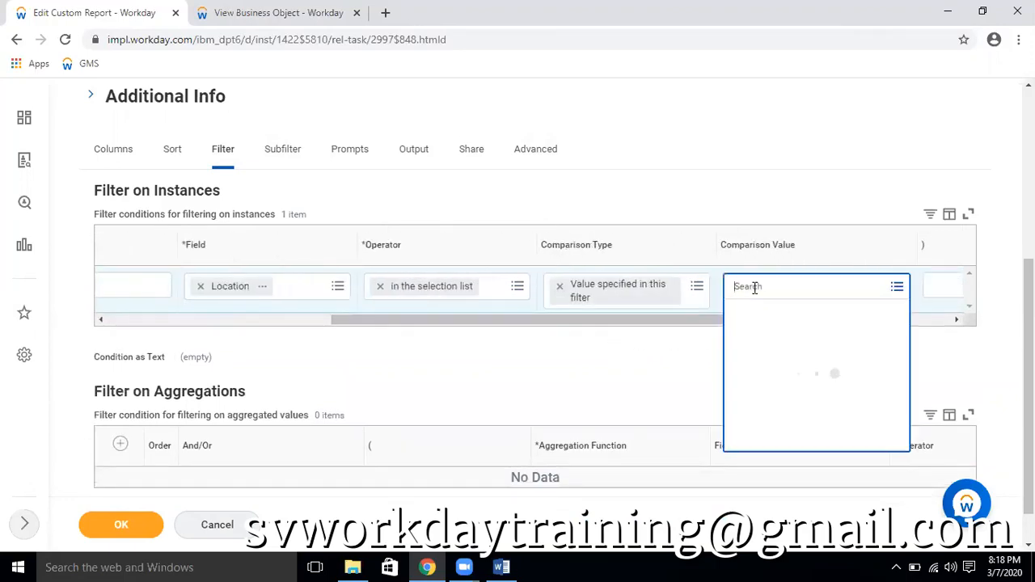
type("san fran")
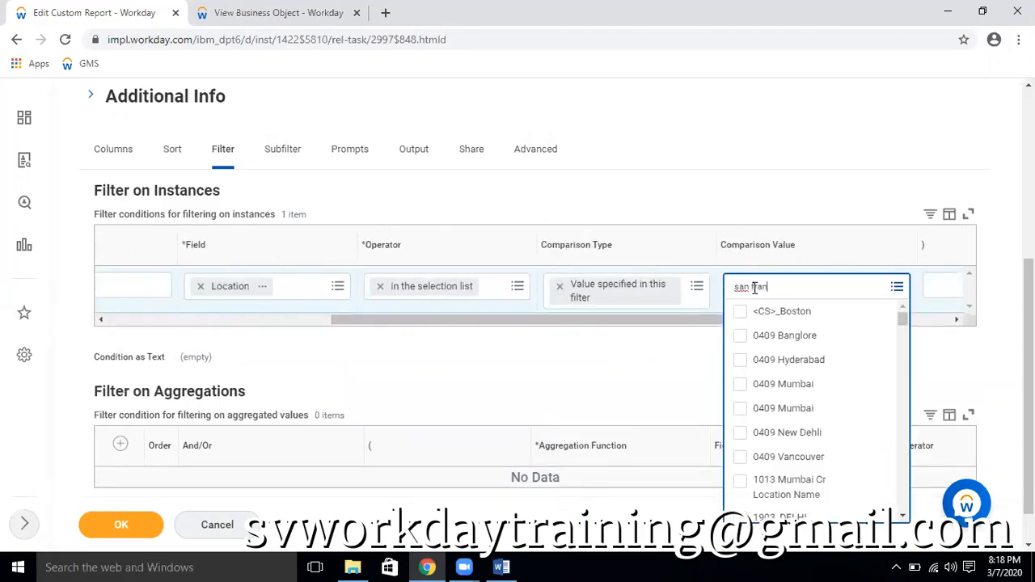
key("Return")
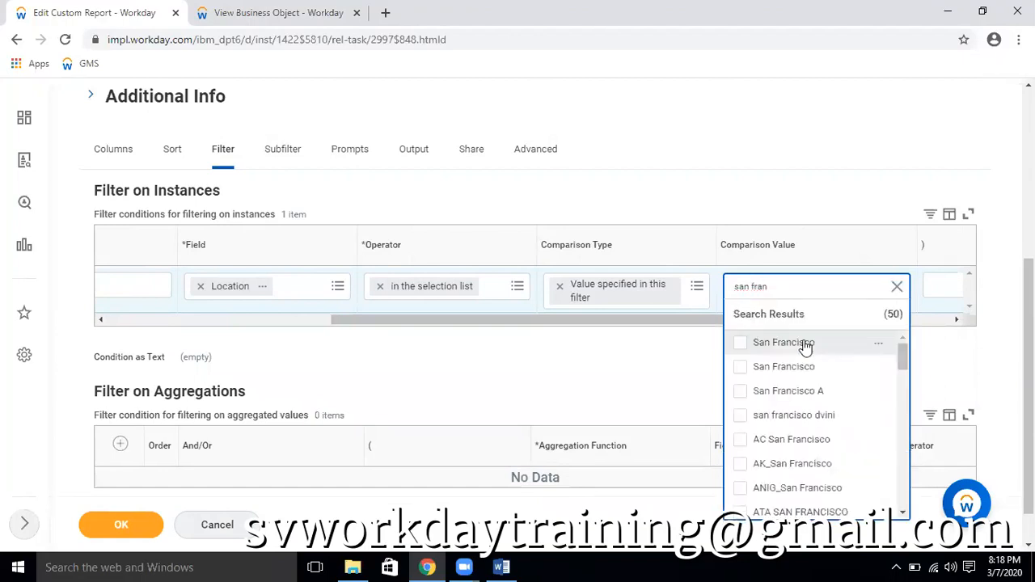
left_click(805, 343)
left_click(704, 381)
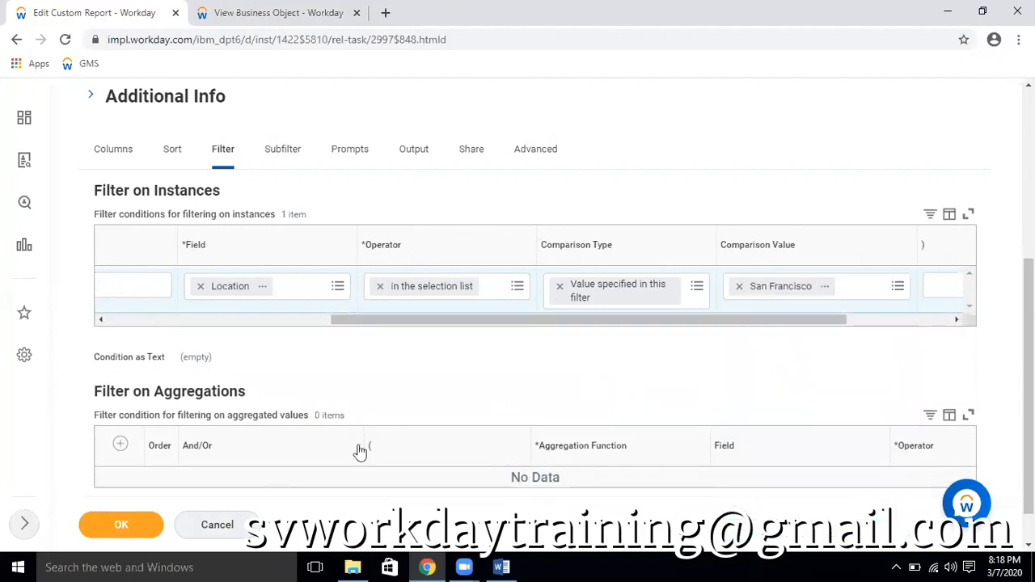
Save the edited Employee Headcount report and run it
left_click(122, 527)
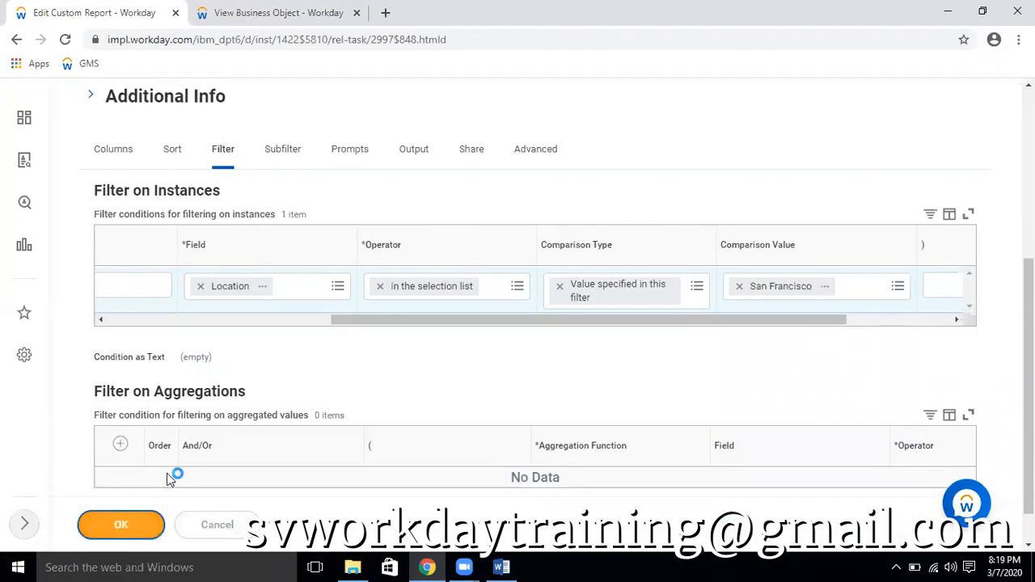
left_click(119, 533)
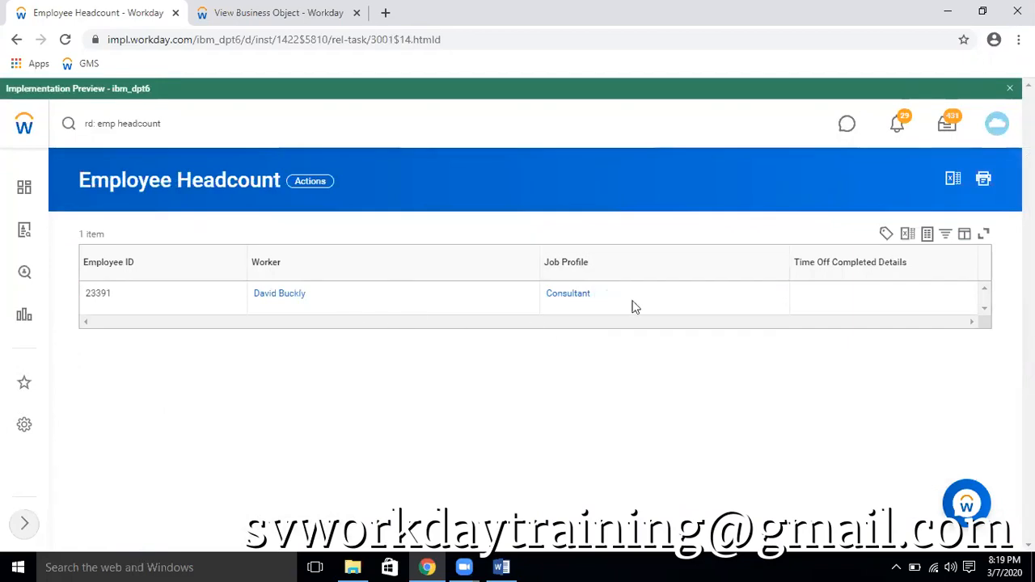
Reopen the Employee Headcount report for editing and show its filter conditions
left_click(314, 183)
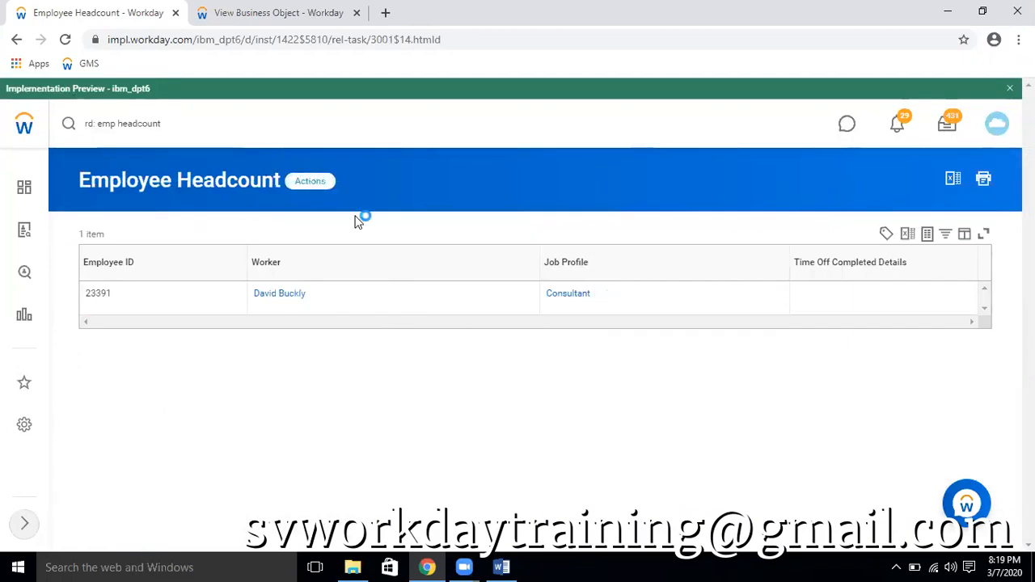
mouse_move(377, 234)
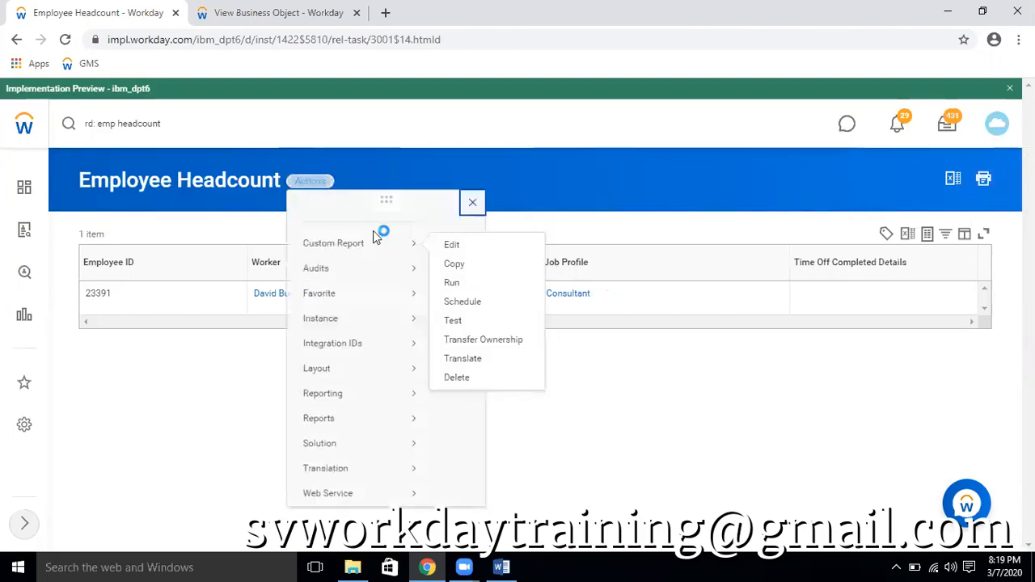
left_click(450, 243)
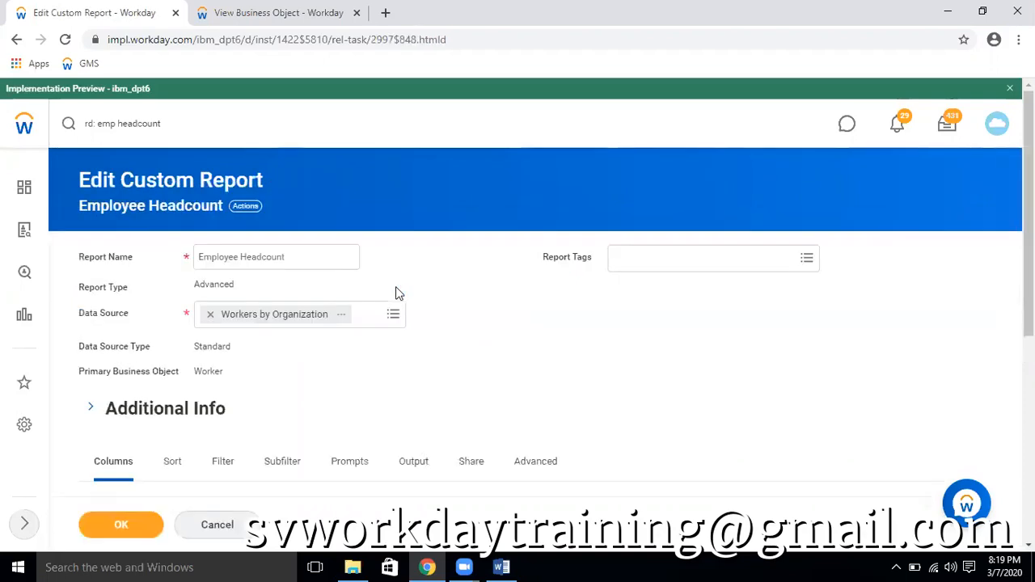
left_click(222, 470)
scroll(582, 439, "down", 5)
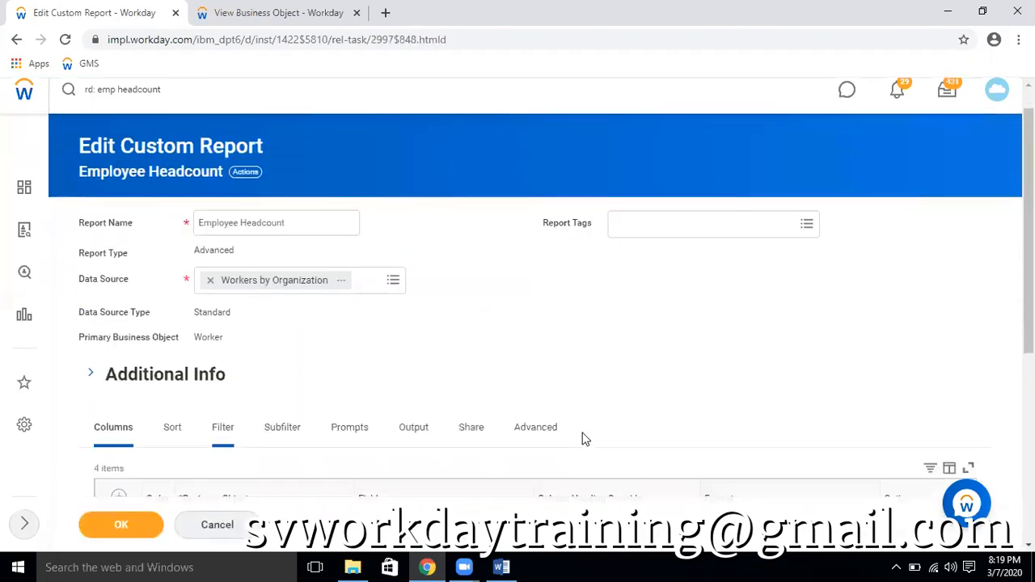
Search for "san fran" and add the second San Francisco location to the Location condition's comparison value
left_click_drag(575, 282, 827, 283)
left_click(789, 254)
type("san fran")
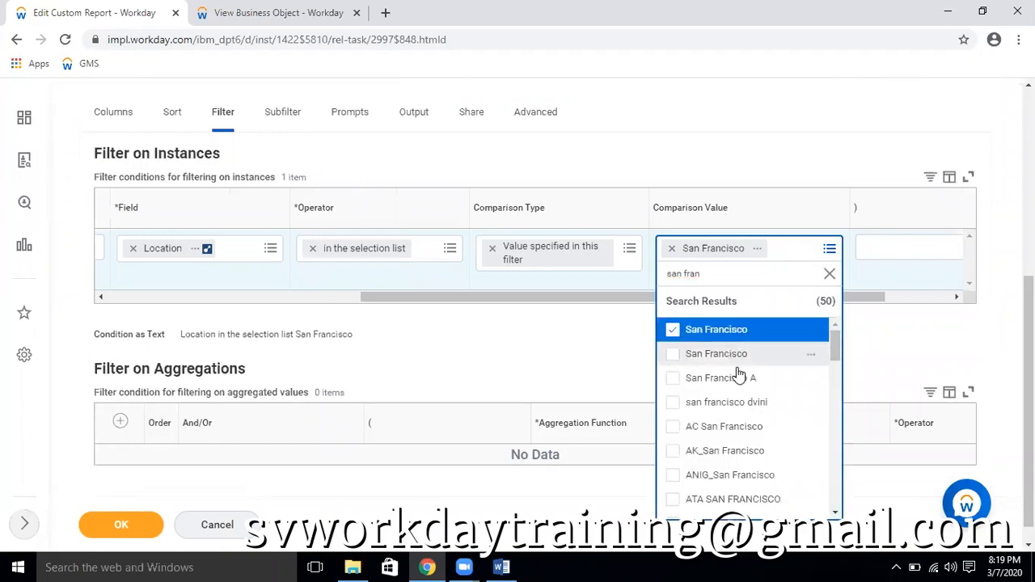
left_click(737, 362)
scroll(813, 408, "down", 3)
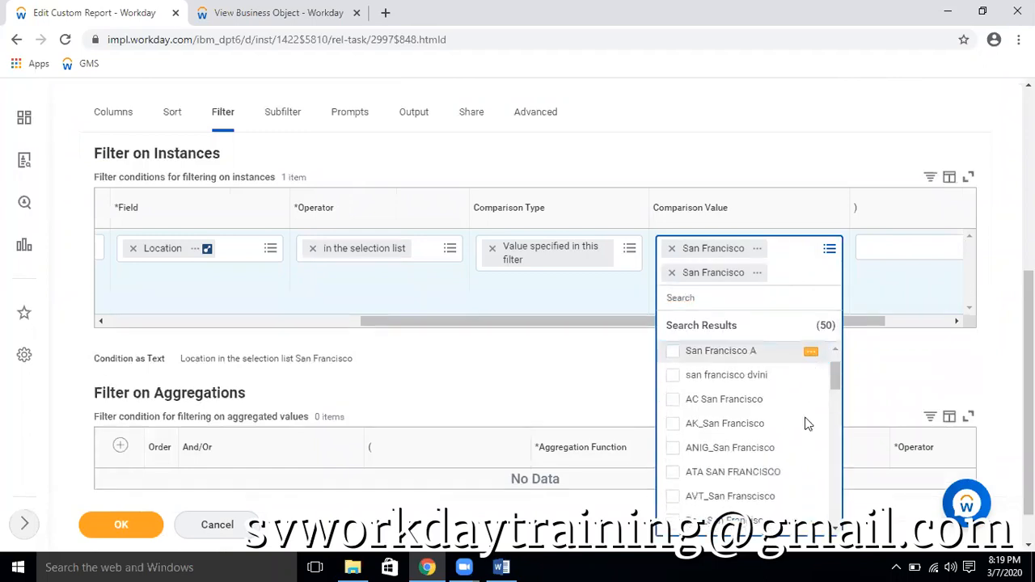
scroll(806, 424, "down", 10)
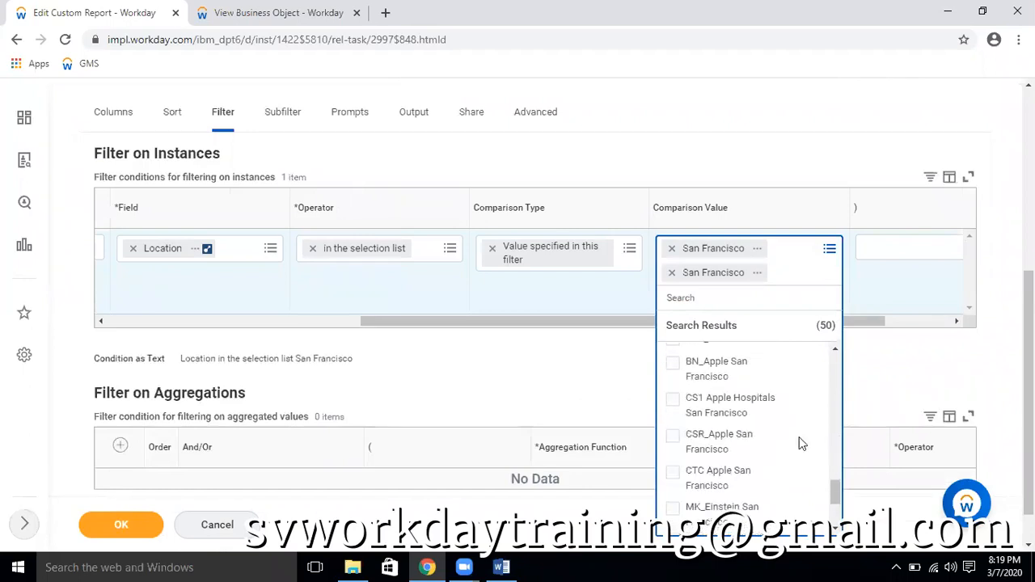
Save and run the report, and view the details of the first worker's first time off entry
left_click(118, 526)
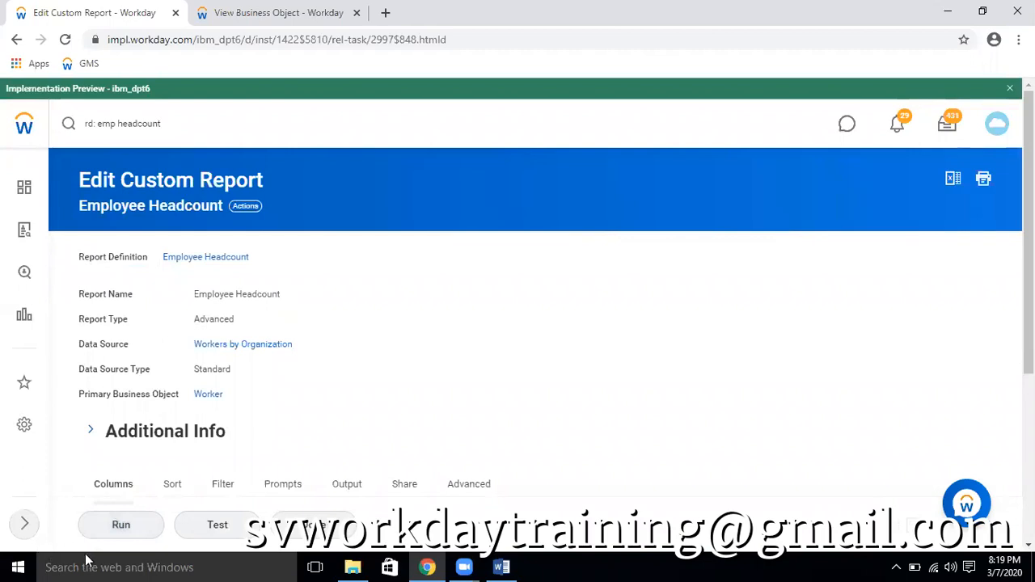
left_click(109, 533)
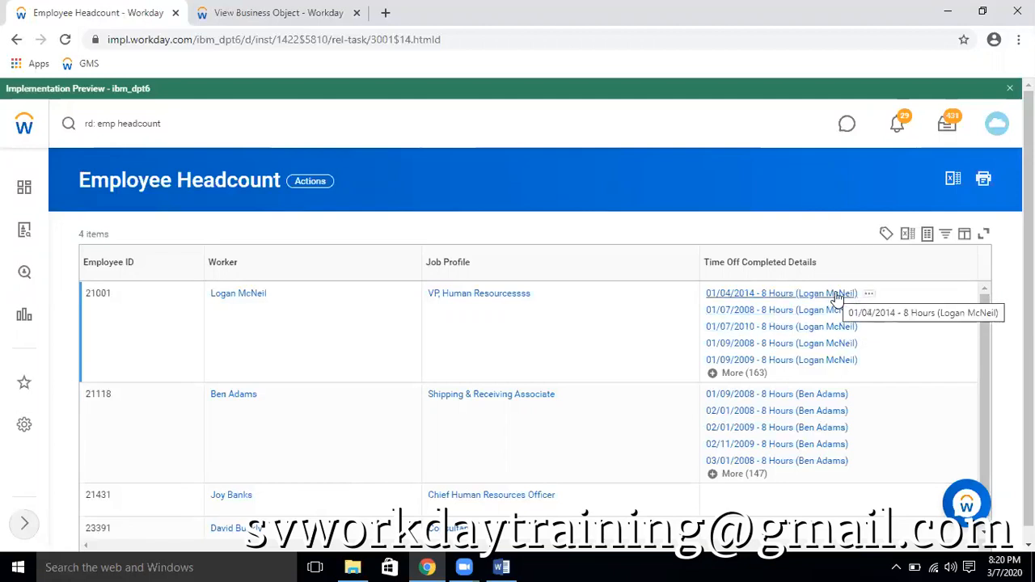
left_click(809, 294)
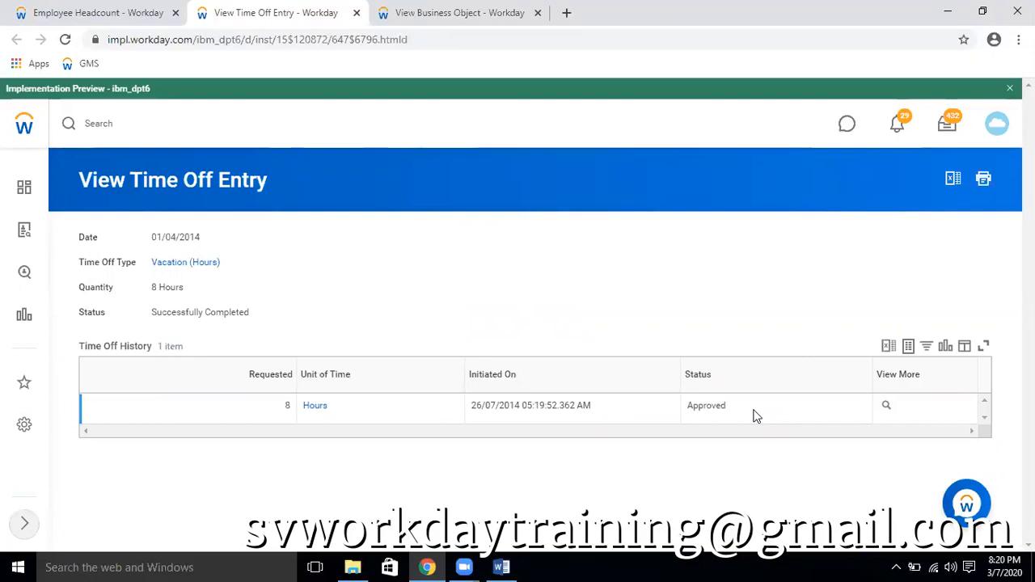
left_click(144, 14)
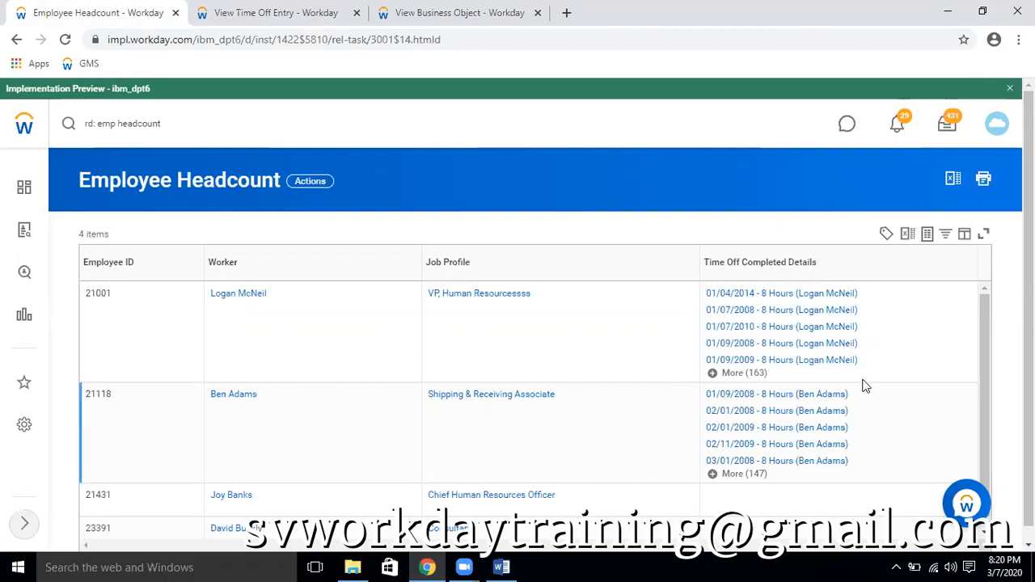
Open the Employee Headcount report for editing in a separate browser tab and bring up its column rows
left_click(317, 185)
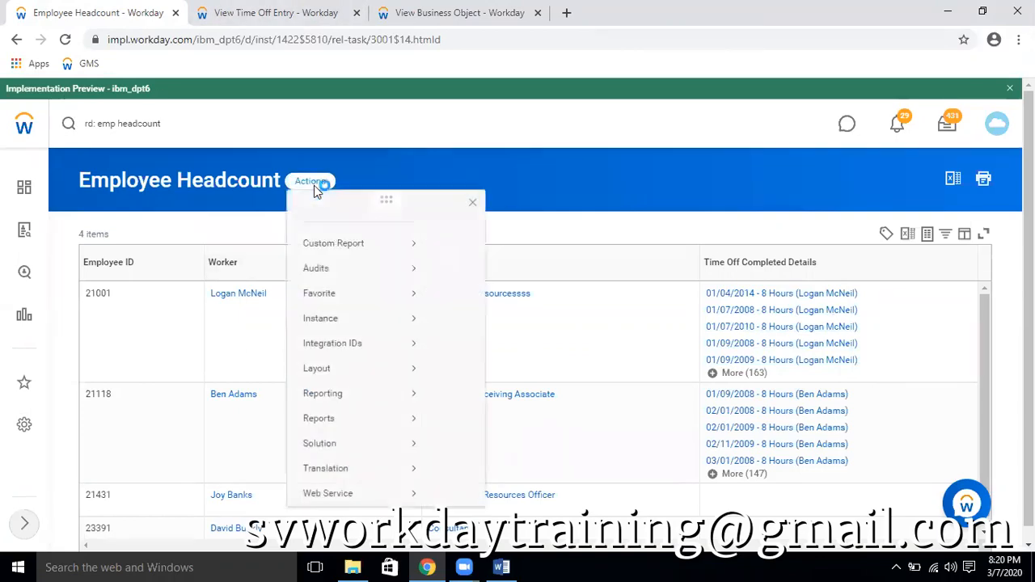
mouse_move(330, 245)
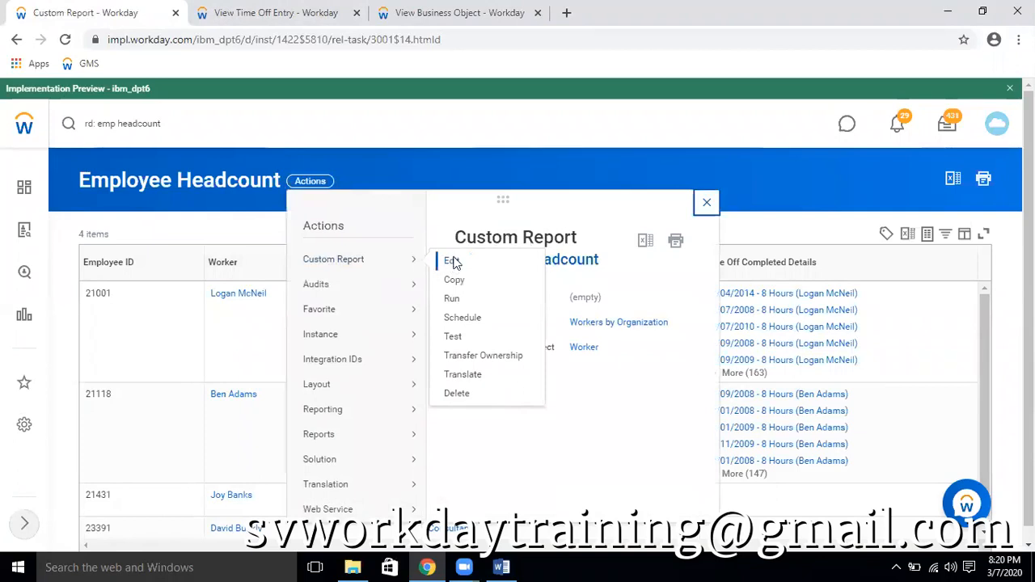
left_click(453, 263)
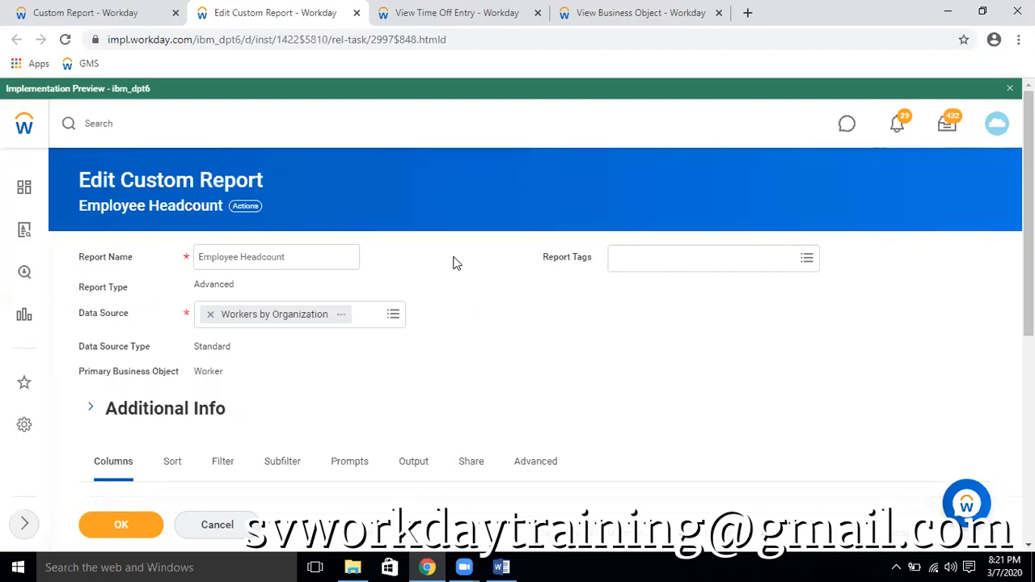
scroll(512, 318, "down", 5)
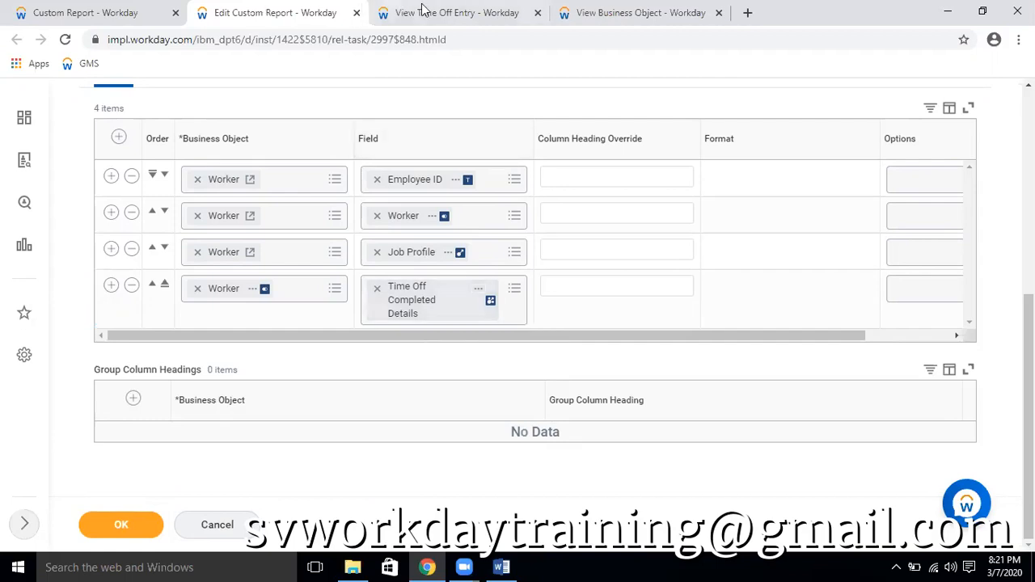
Examine the Worker business object's time off fields and its related business objects
left_click(603, 13)
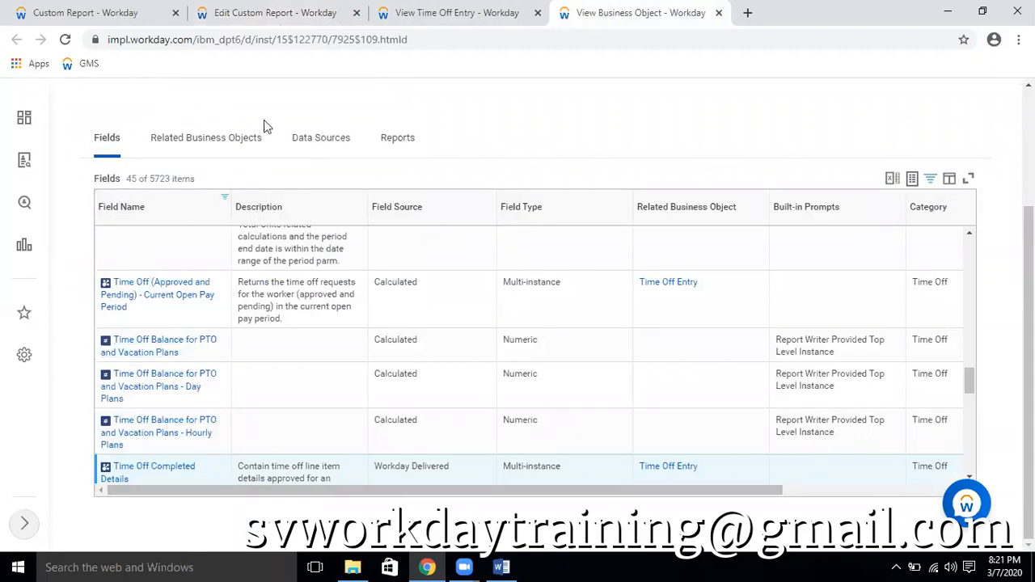
left_click(226, 141)
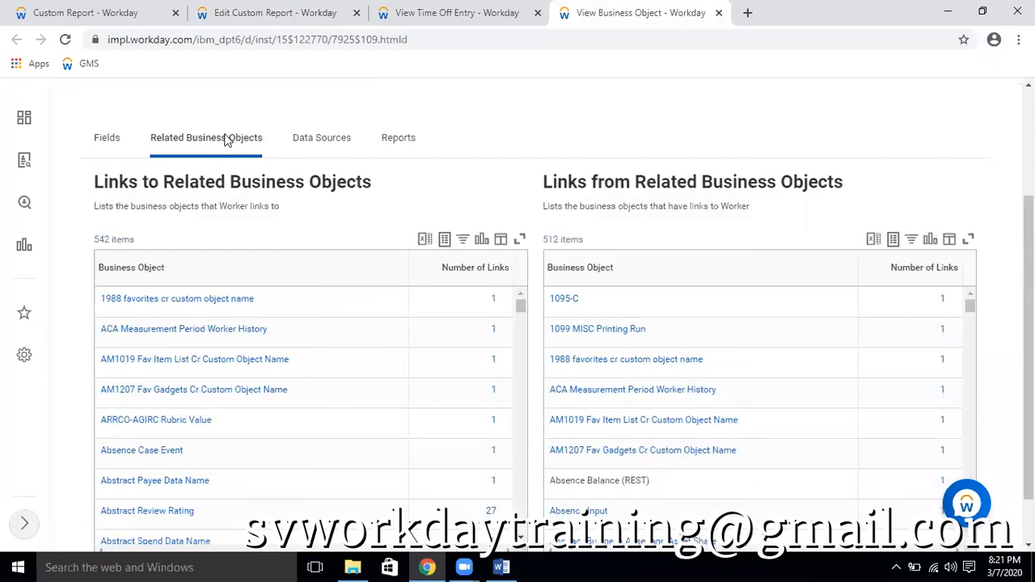
left_click(106, 139)
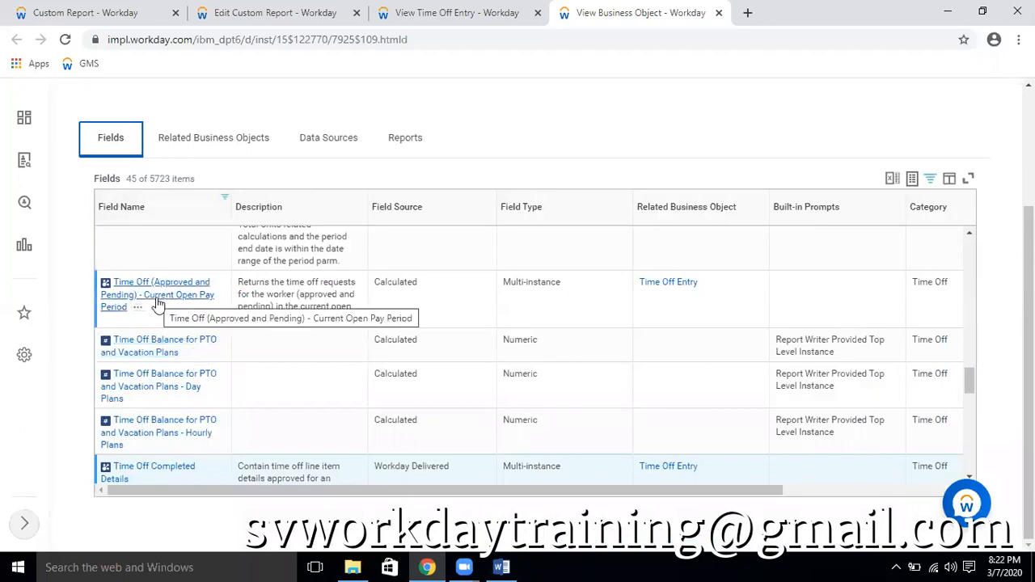
left_click(219, 137)
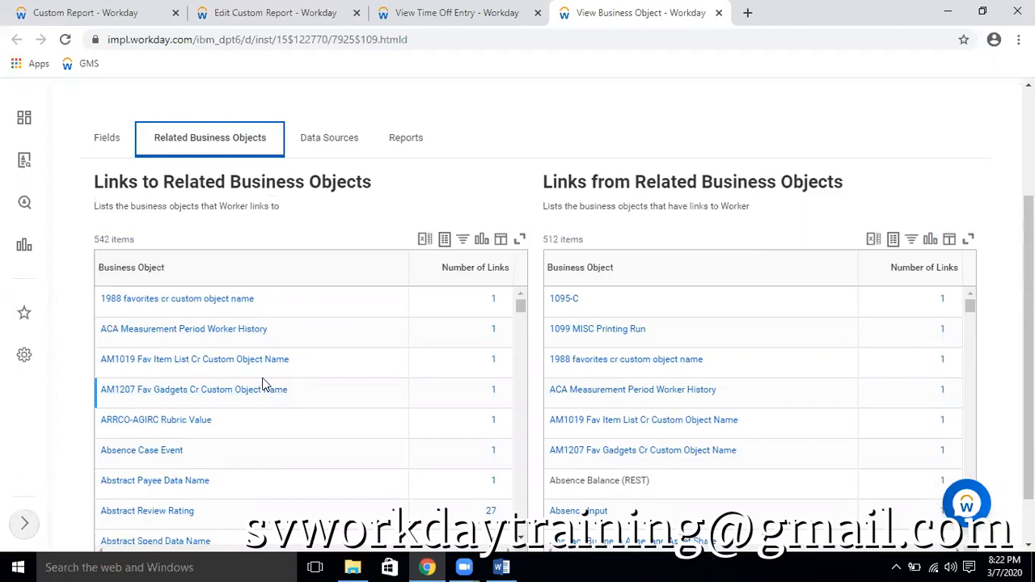
left_click(112, 139)
left_click(241, 135)
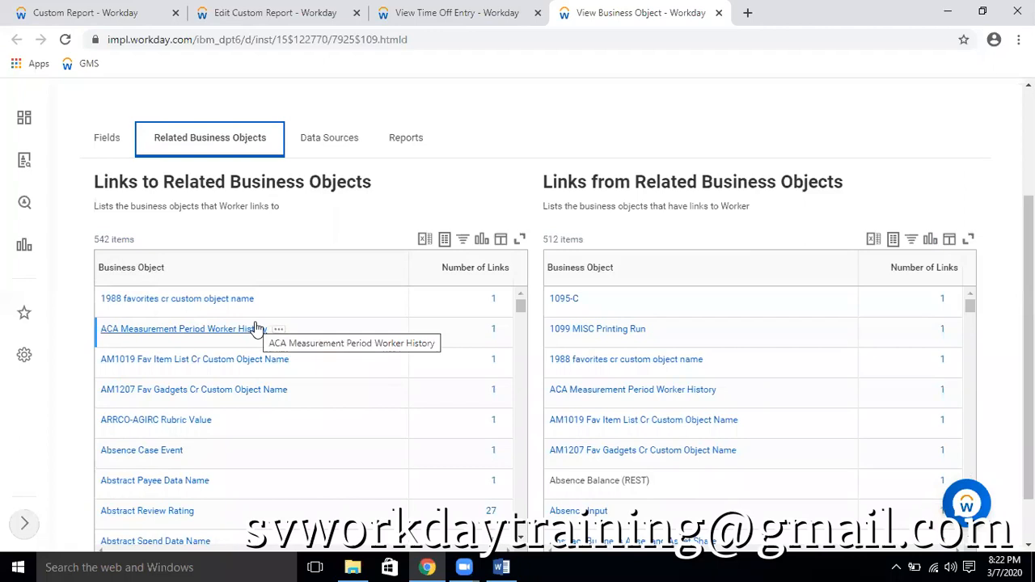
Filter Worker's Links to Related Business Objects list to Time Off and Time Off Event
left_click(137, 274)
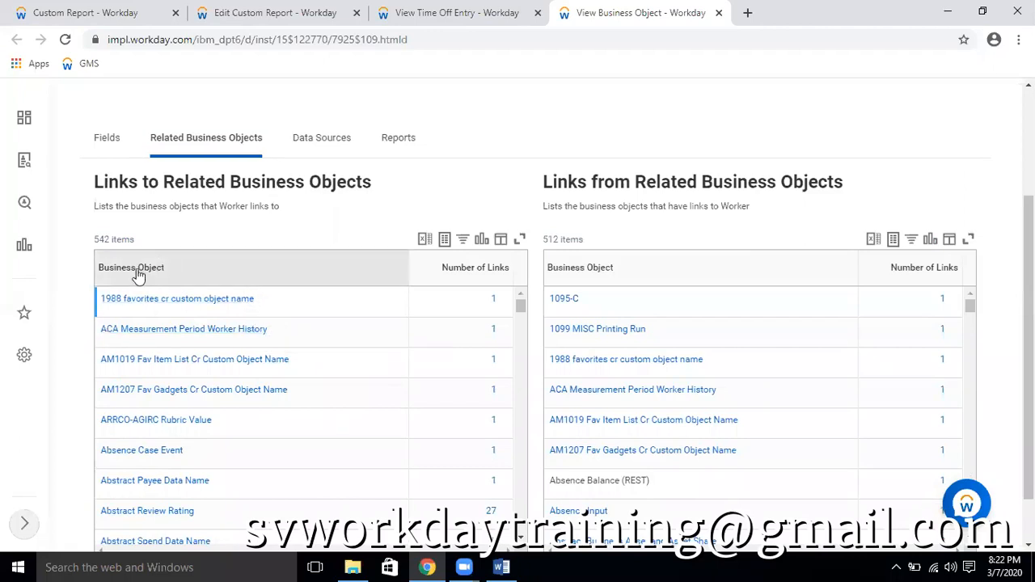
left_click(136, 435)
type("time")
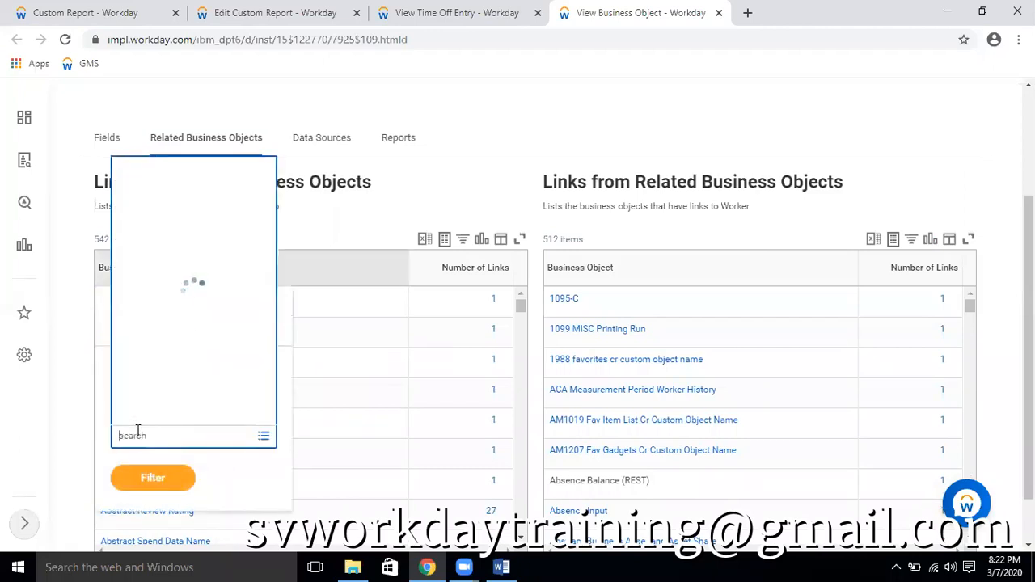
type("off")
left_click(245, 435)
key("Left")
key("Left")
key("Left")
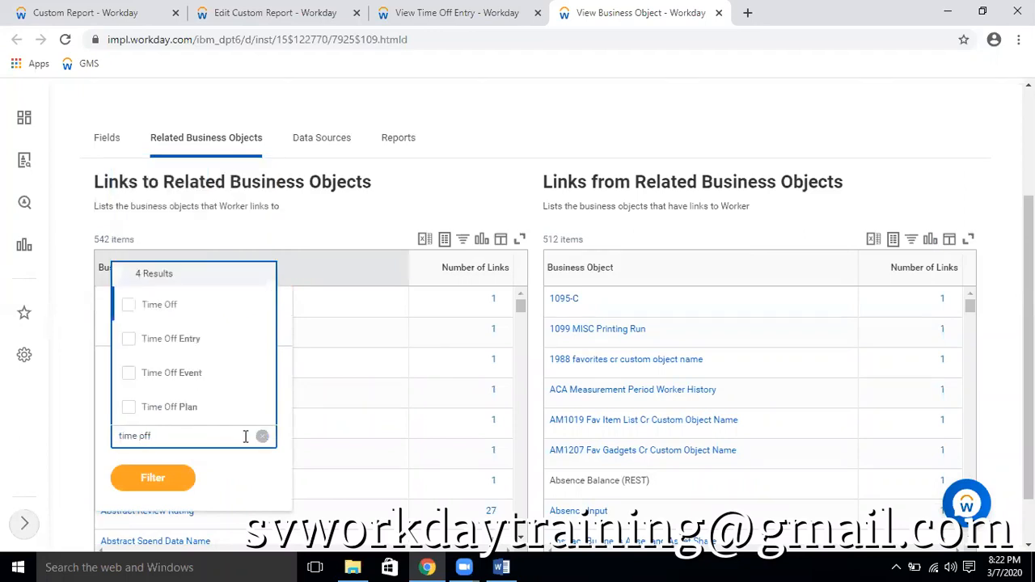
left_click(176, 311)
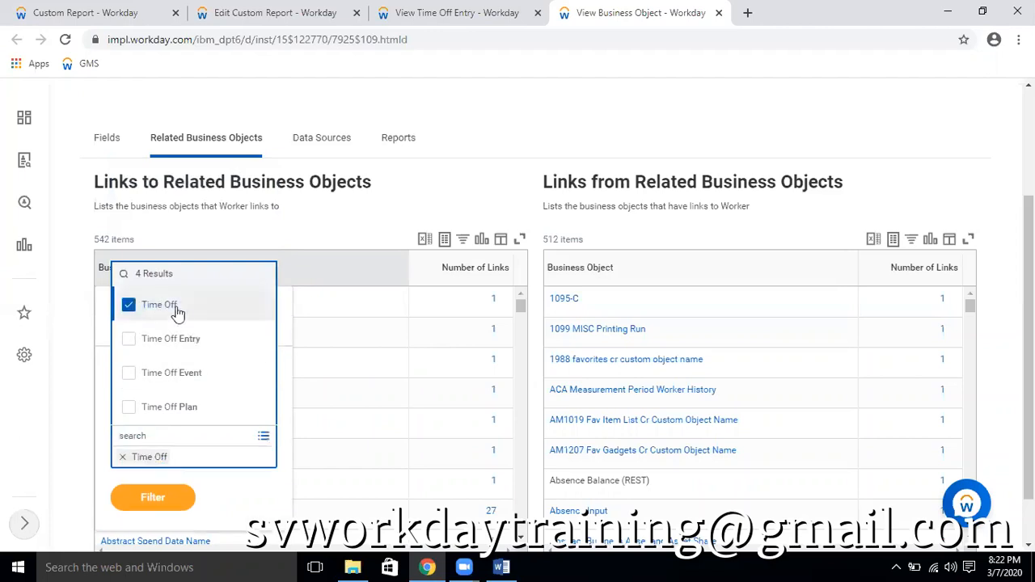
left_click(165, 382)
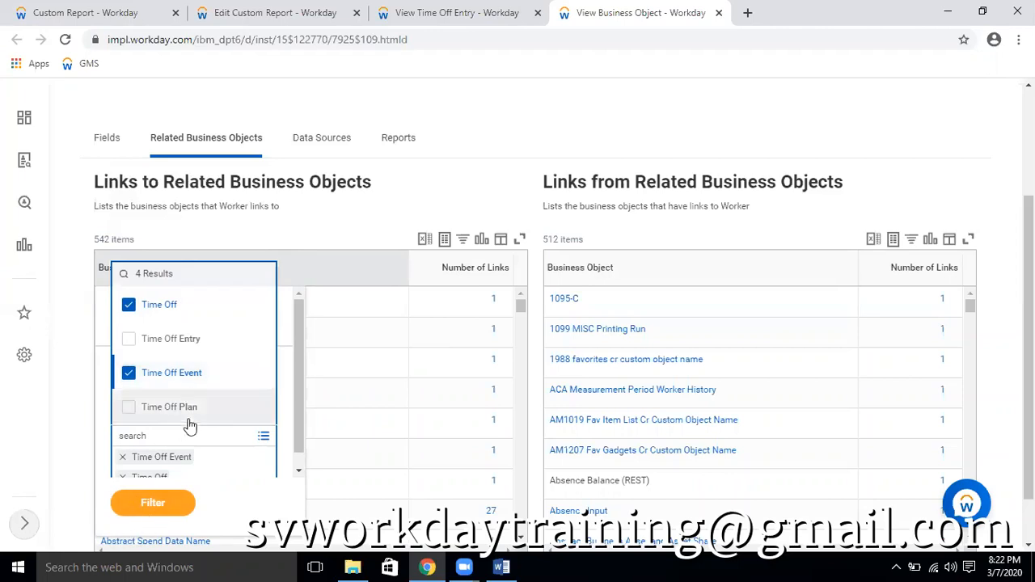
scroll(186, 367, "down", 1)
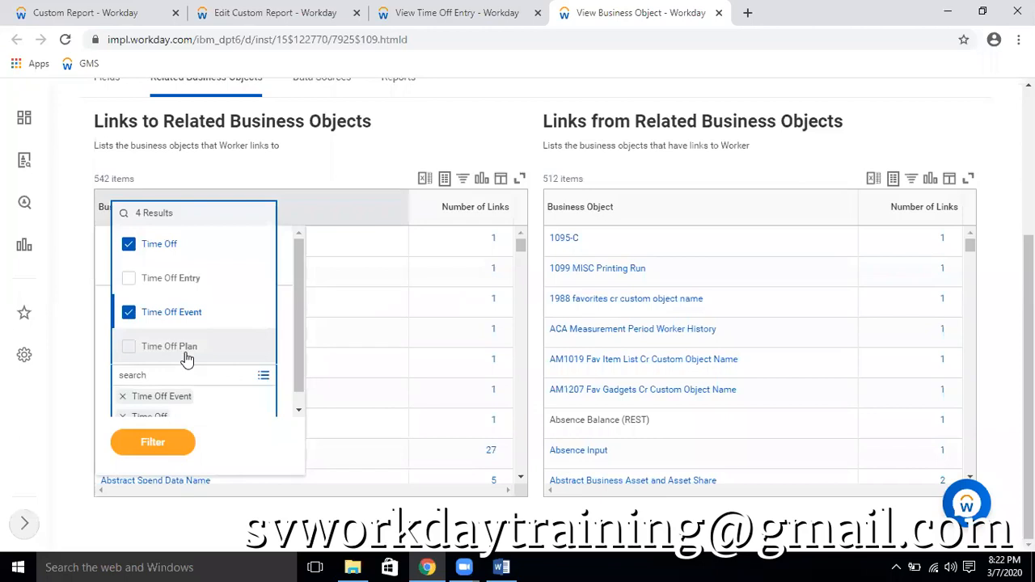
left_click(152, 443)
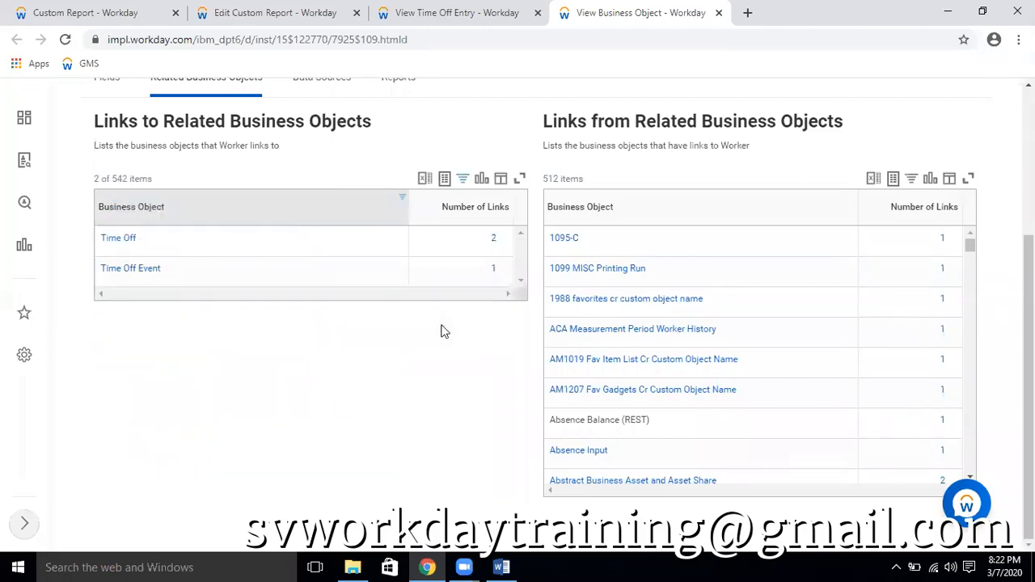
Copy the name of the Time Off Event business object from the filtered list
scroll(141, 199, "up", 1)
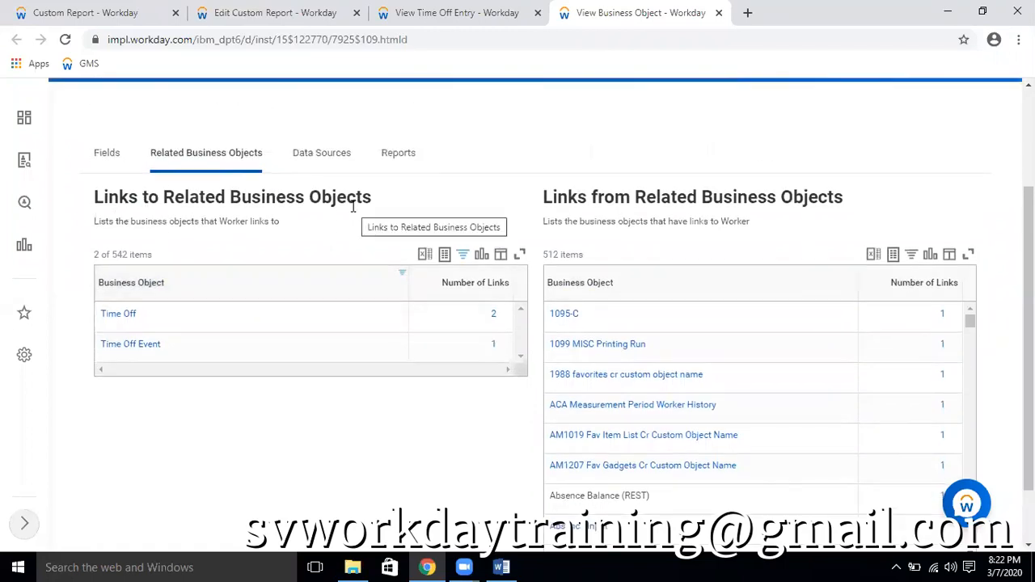
right_click(175, 352)
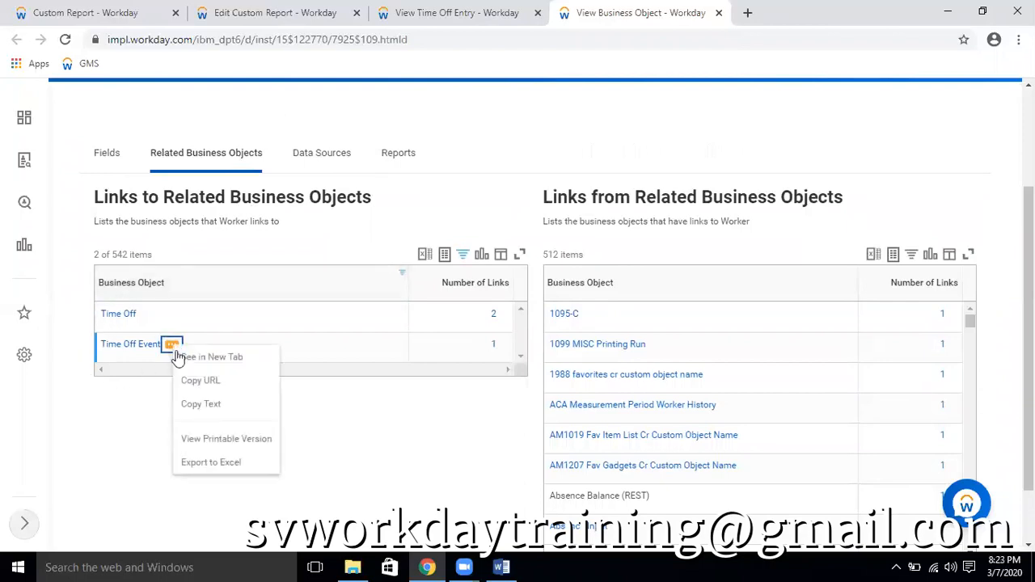
left_click(208, 404)
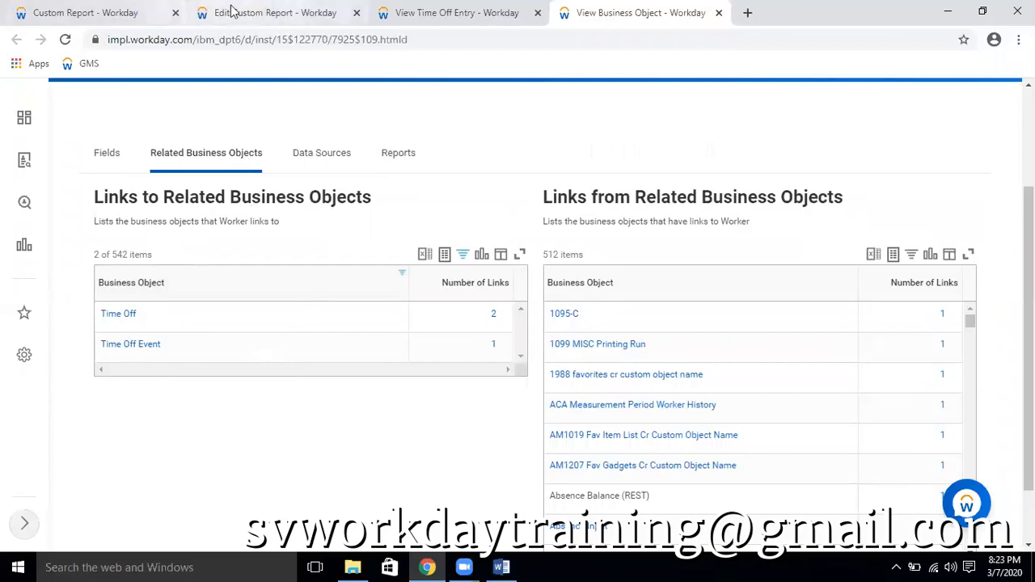
Remove Worker from the report's last column row and search its business object for Time Off Event and for Time Off
left_click(232, 10)
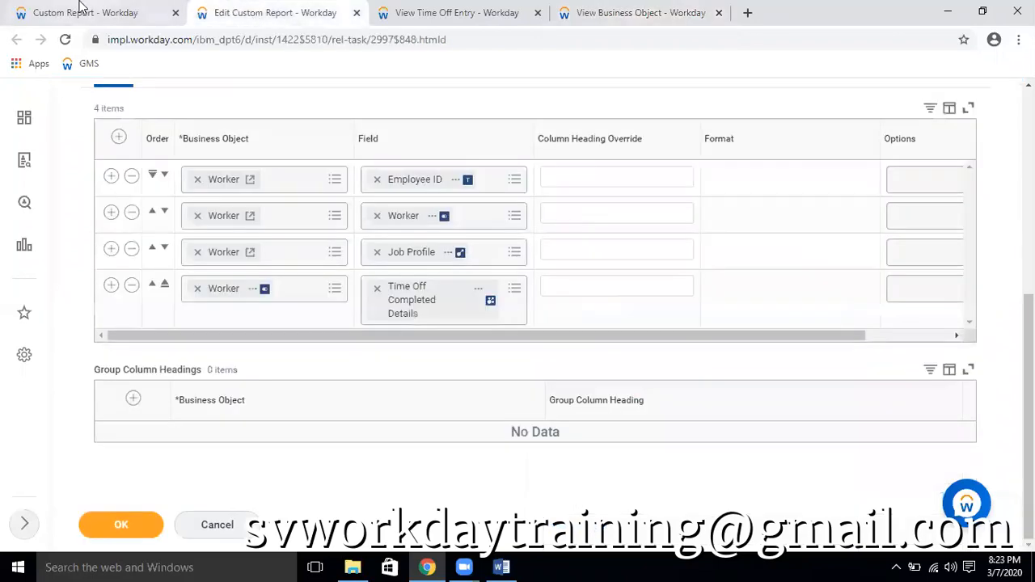
left_click(199, 288)
key("ctrl+v")
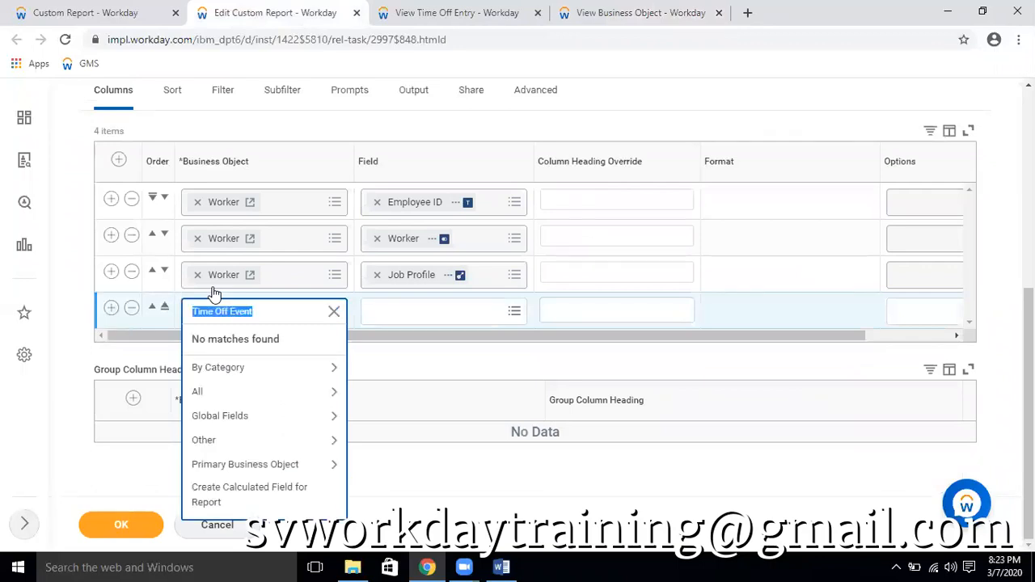
left_click(277, 312)
double_click(277, 312)
key("BackSpace")
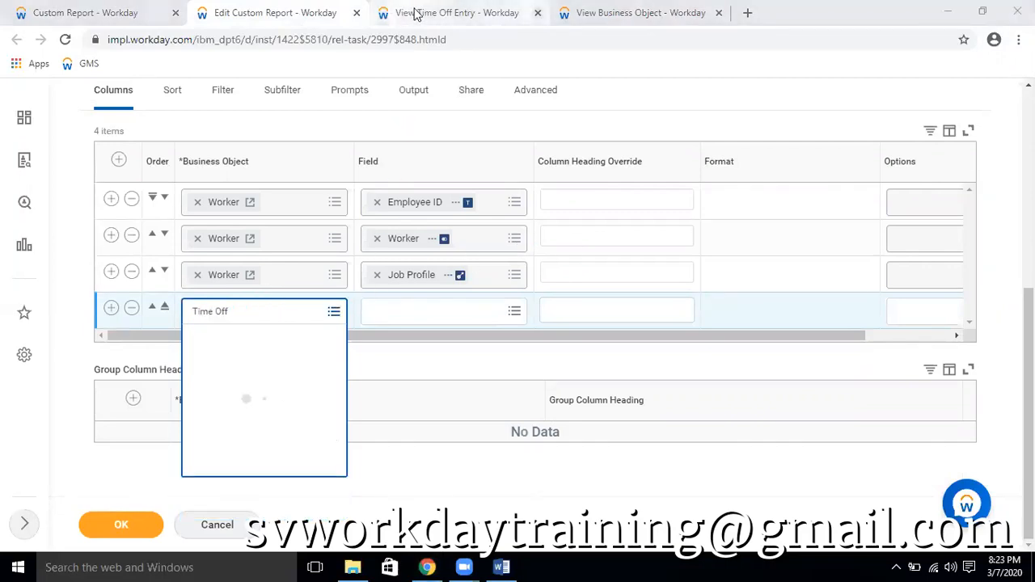
View the link details between the Worker and Time Off Event business objects
left_click(639, 12)
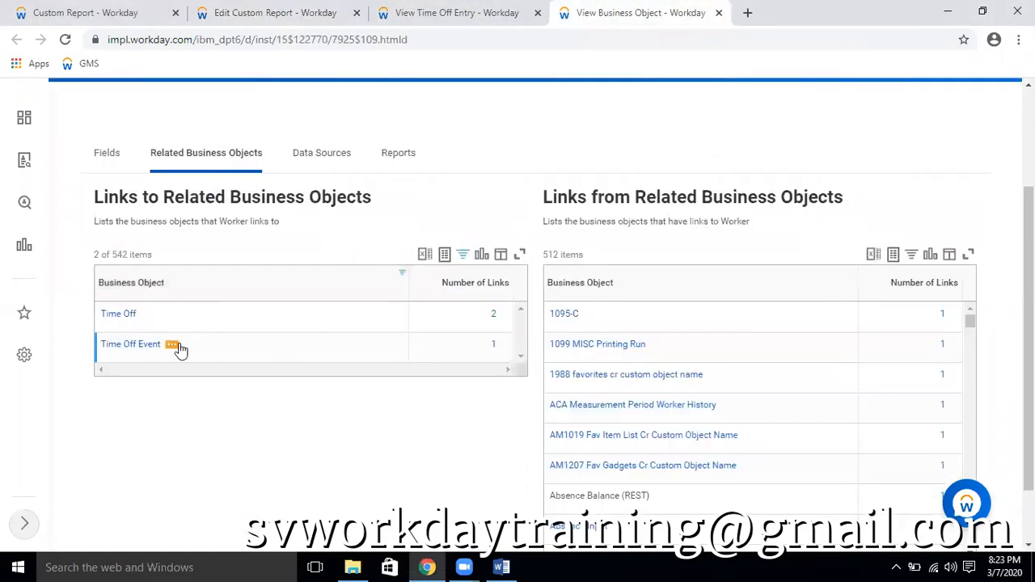
left_click(496, 346)
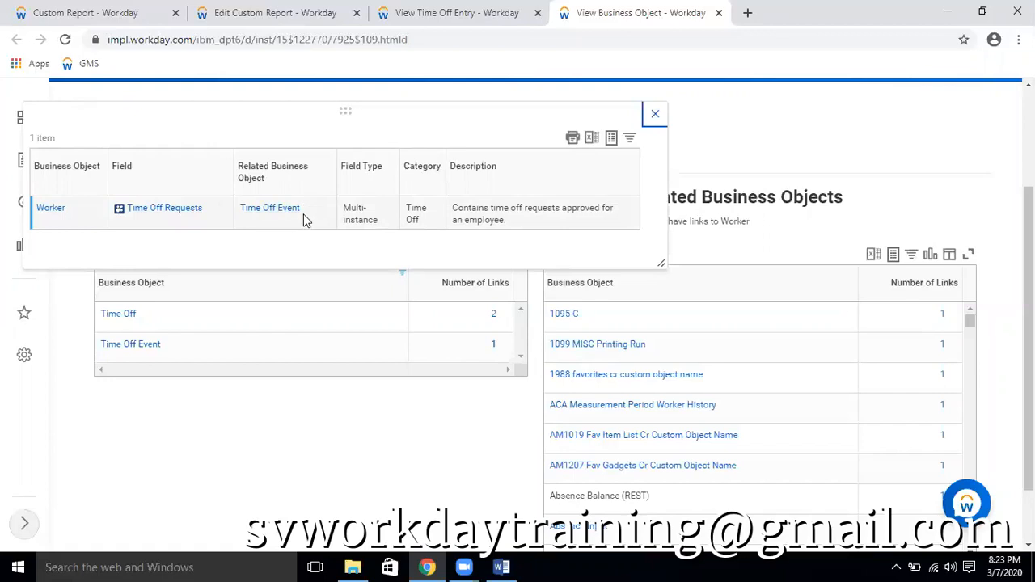
Look through the related actions available for Time Off Event and reopen the details of its link to Worker
left_click(172, 346)
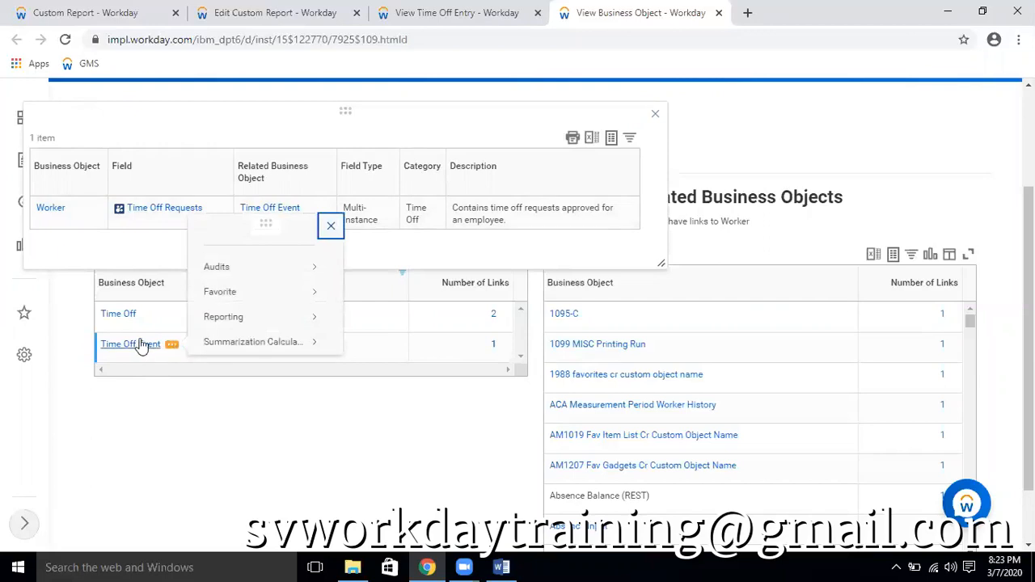
scroll(139, 350, "down", 1)
scroll(186, 342, "up", 3)
left_click(655, 113)
scroll(162, 429, "down", 2)
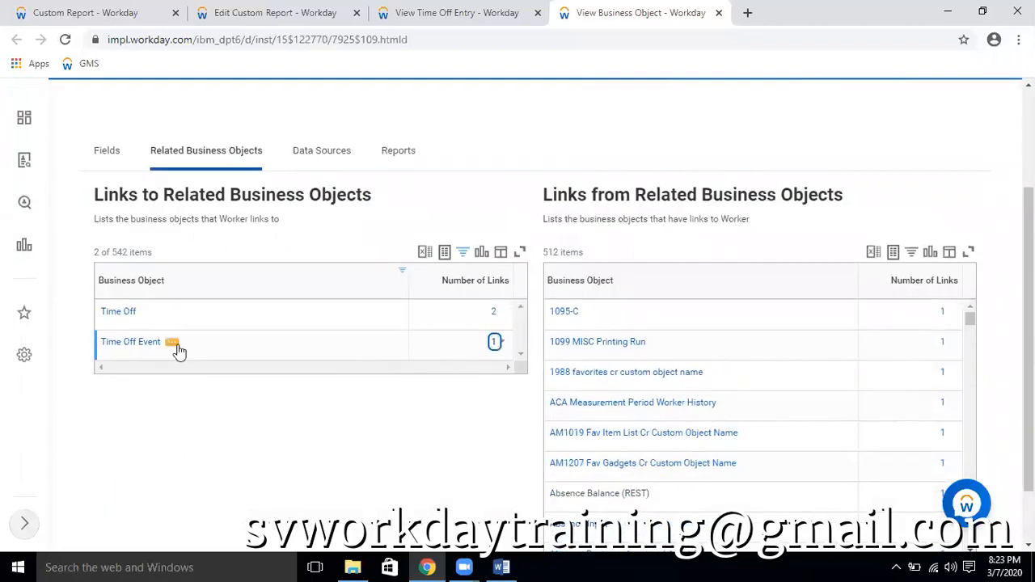
left_click(172, 345)
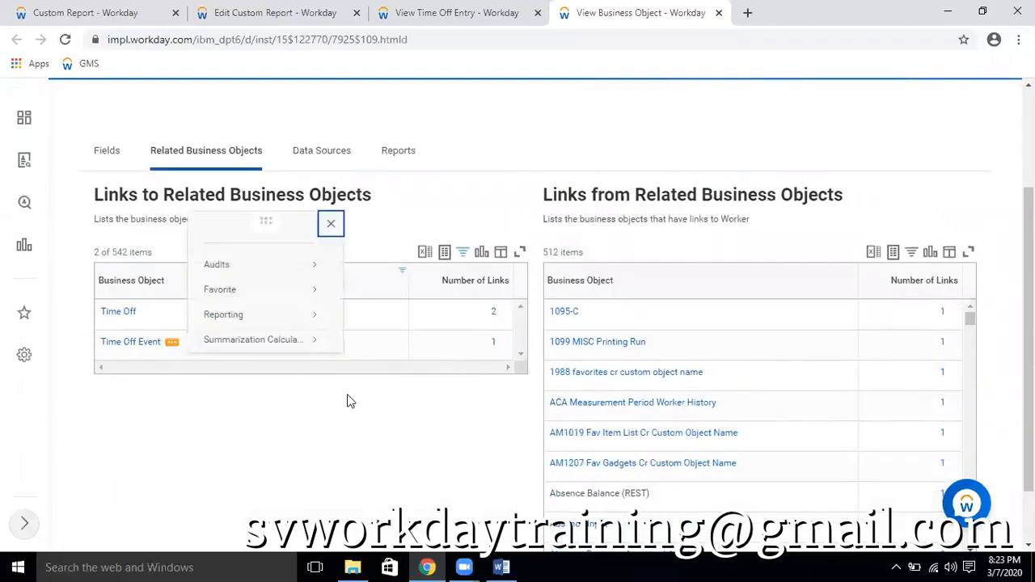
mouse_move(276, 344)
left_click(497, 344)
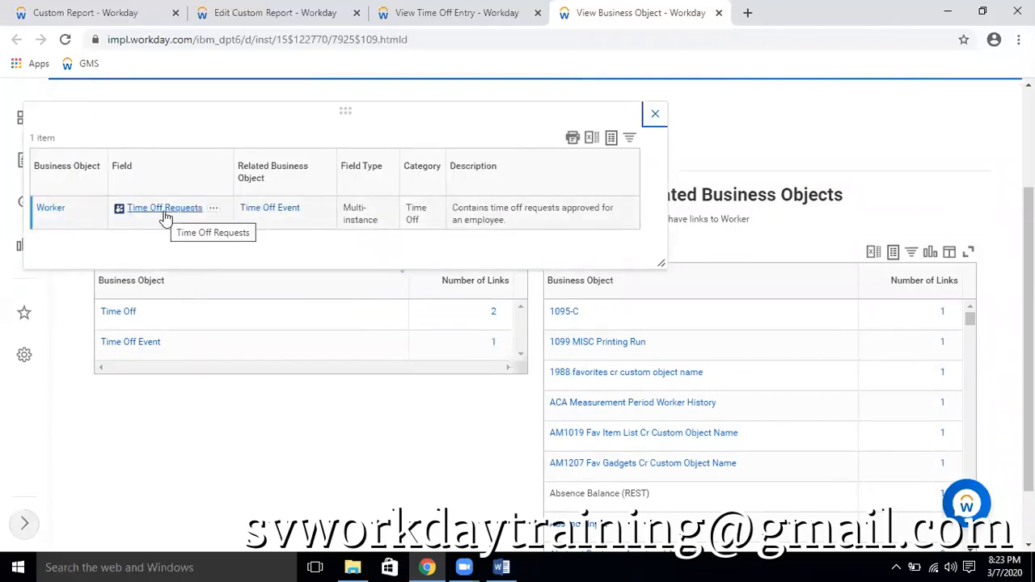
Match the link's field name in the report's business object options and choose Time Off Requests for the last column row
left_click(340, 12)
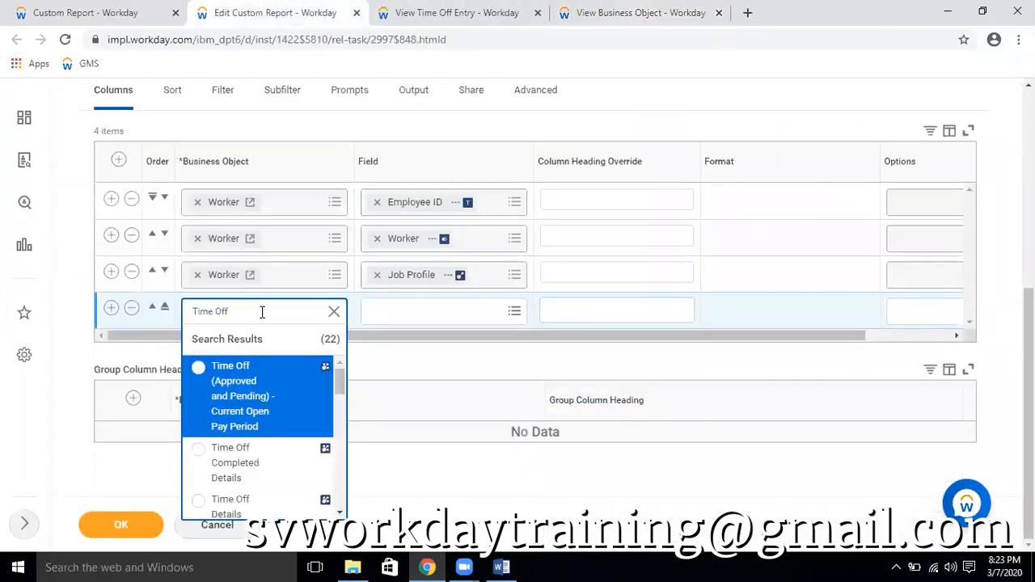
left_click_drag(338, 385, 339, 414)
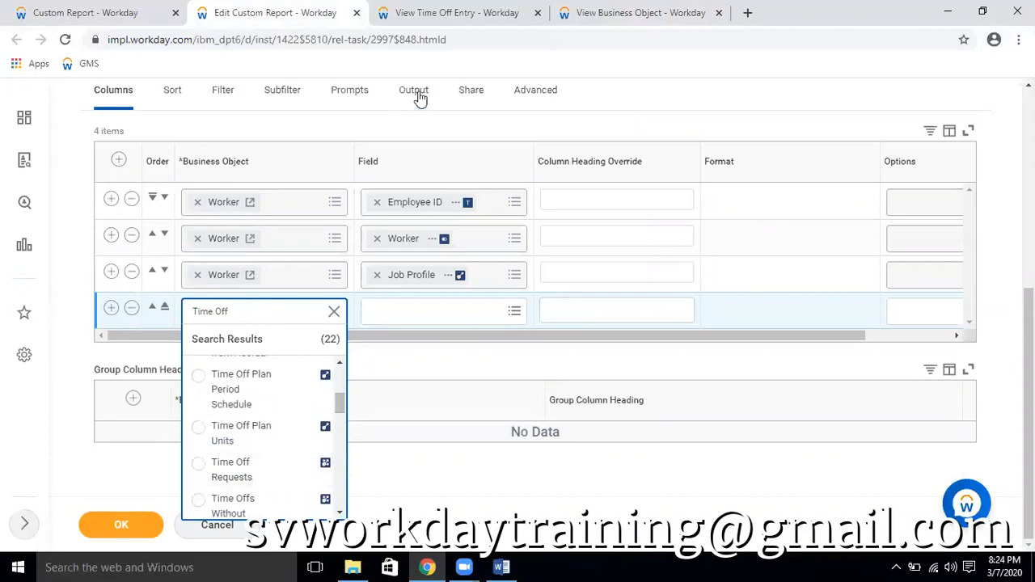
left_click(583, 14)
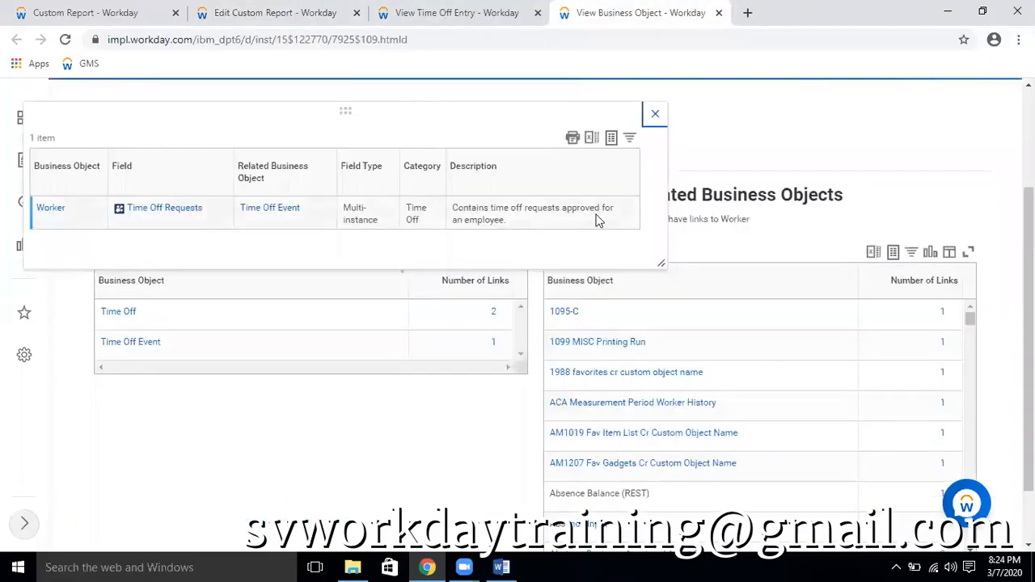
left_click(655, 113)
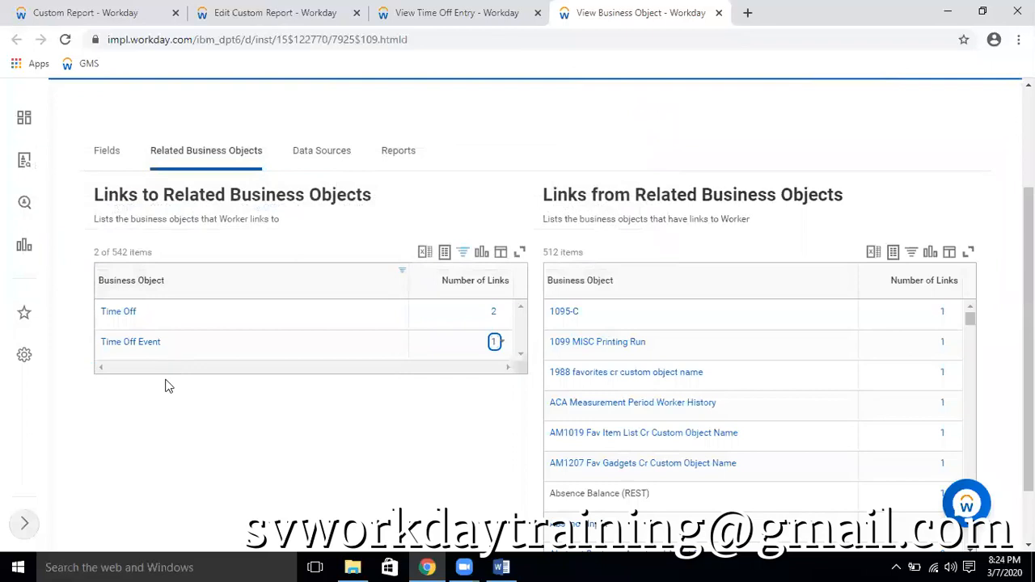
left_click(494, 343)
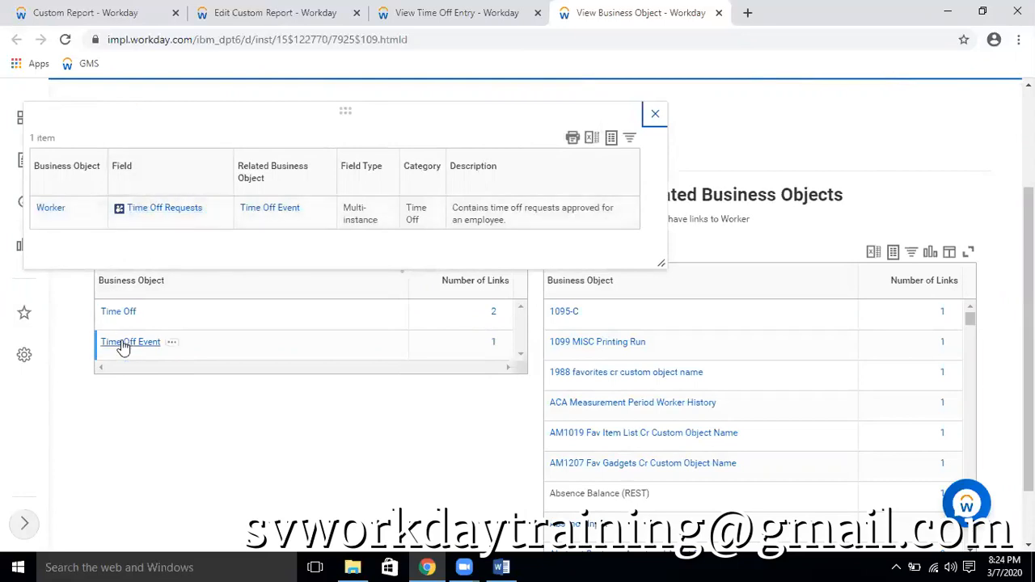
left_click(278, 17)
left_click(232, 471)
left_click(341, 414)
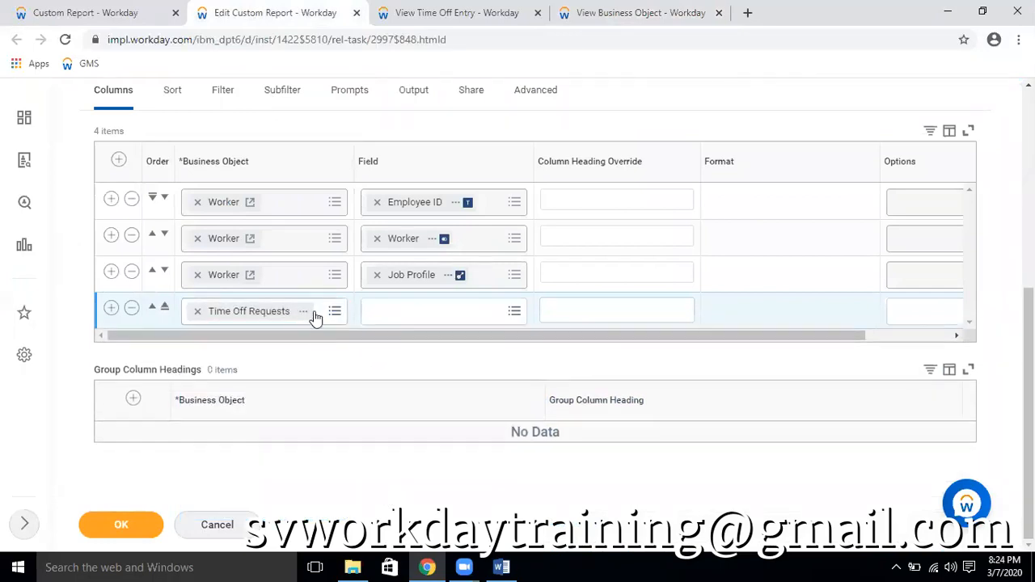
Examine the report field details of Time Off Requests, including its field type and related business object
left_click(306, 313)
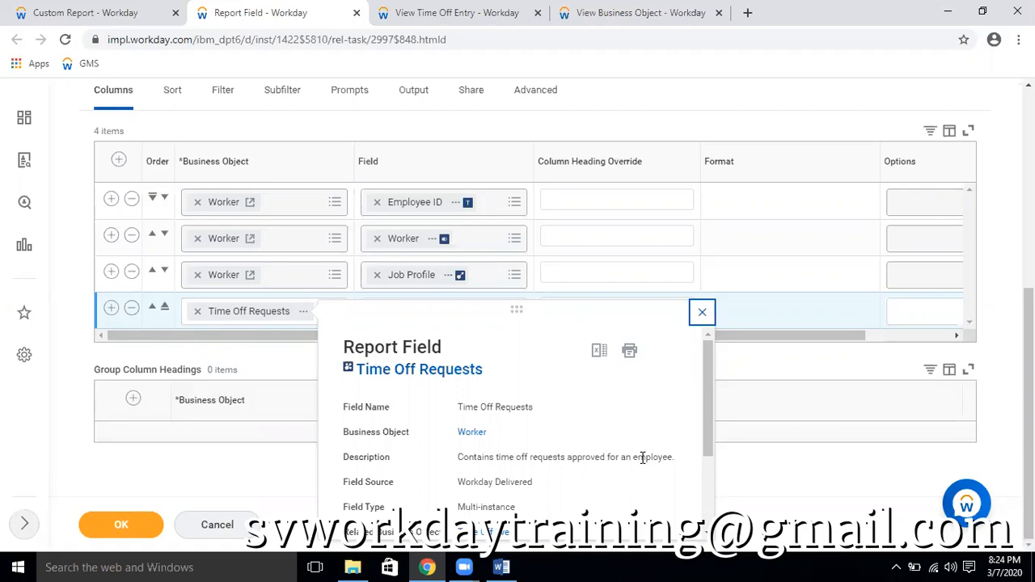
left_click(702, 312)
scroll(397, 330, "up", 5)
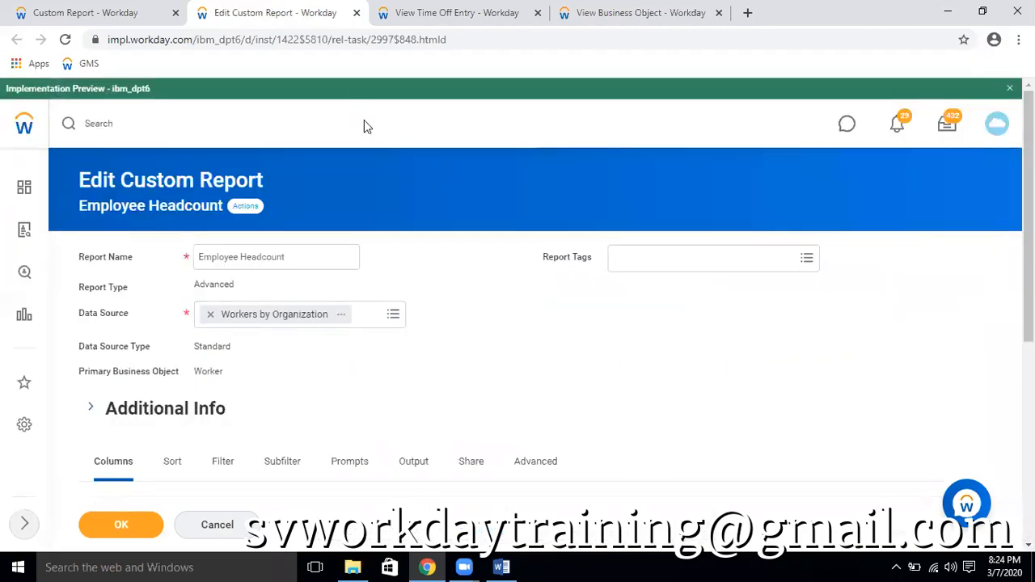
scroll(419, 243, "down", 2)
scroll(418, 242, "down", 3)
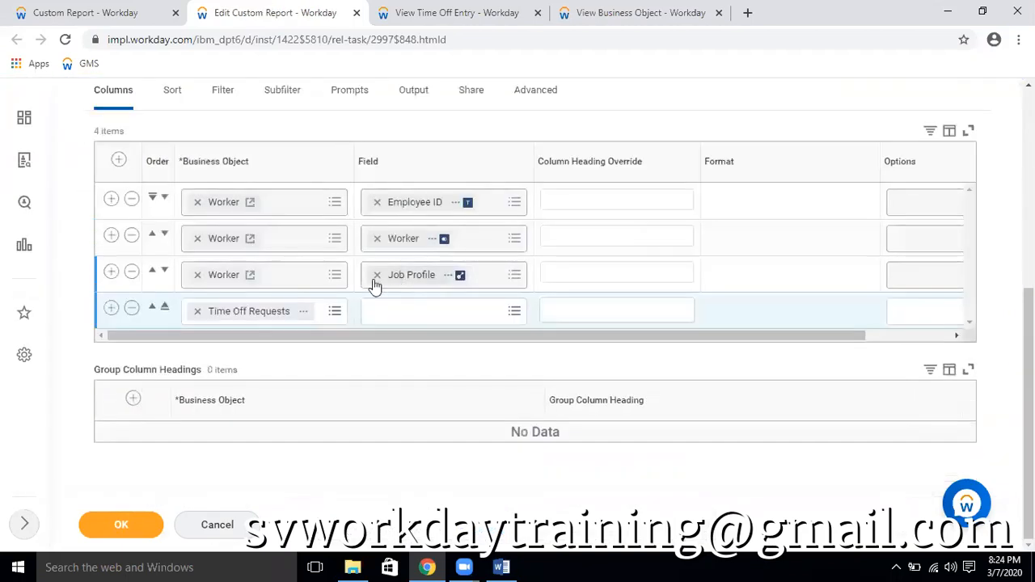
left_click(302, 313)
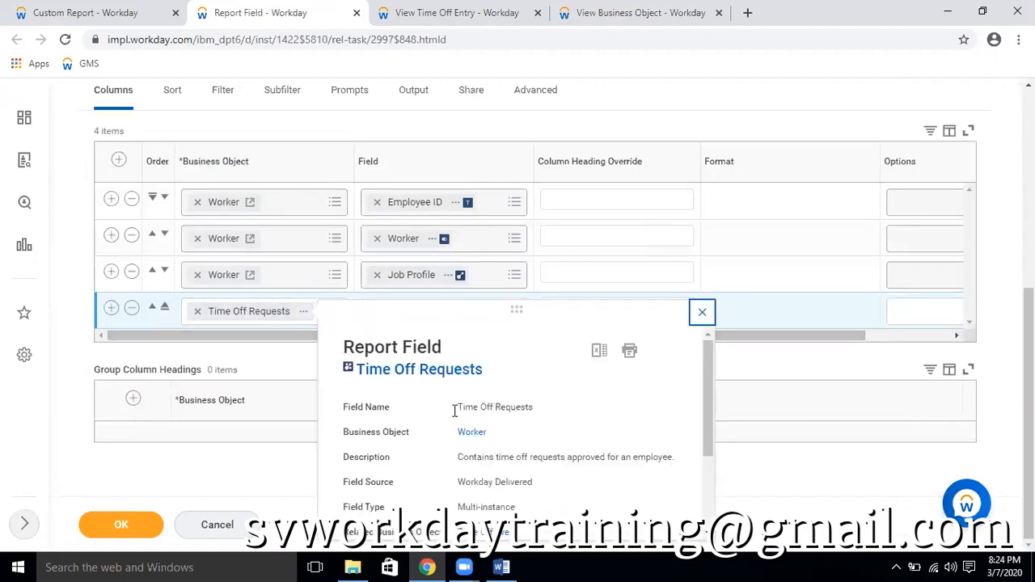
scroll(603, 449, "down", 3)
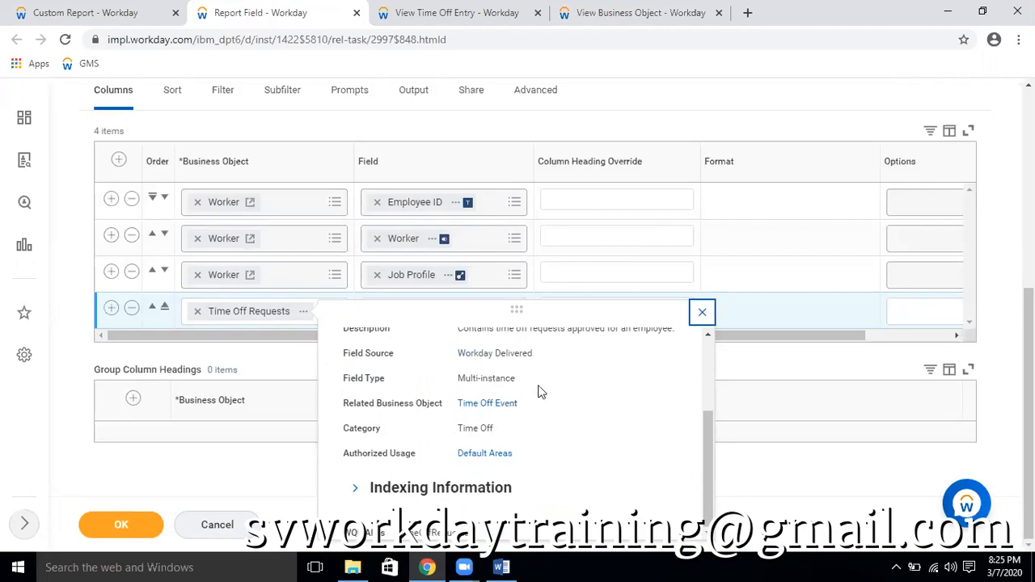
left_click(702, 316)
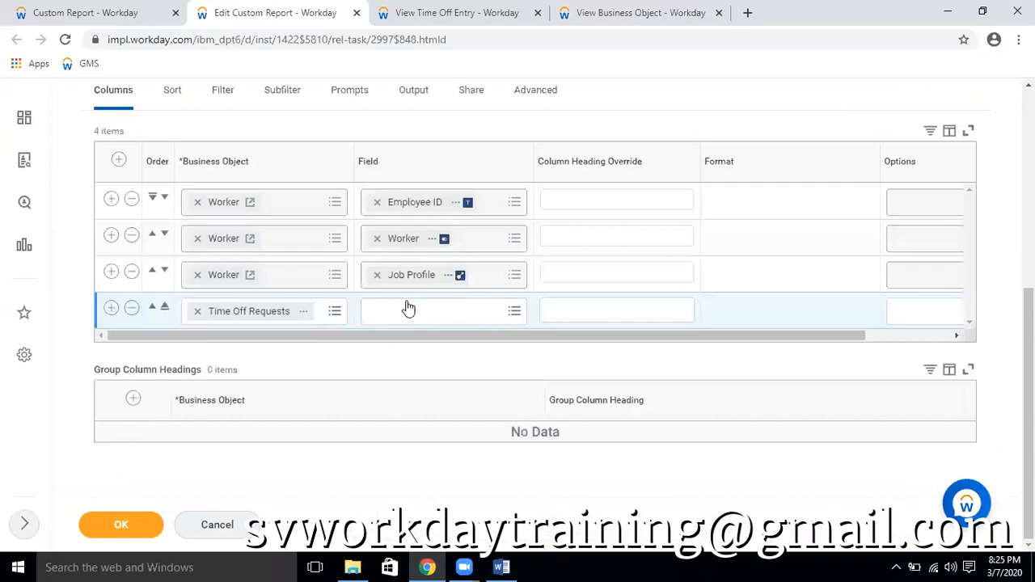
Browse all fields available for the Time Off Requests column row
left_click(416, 310)
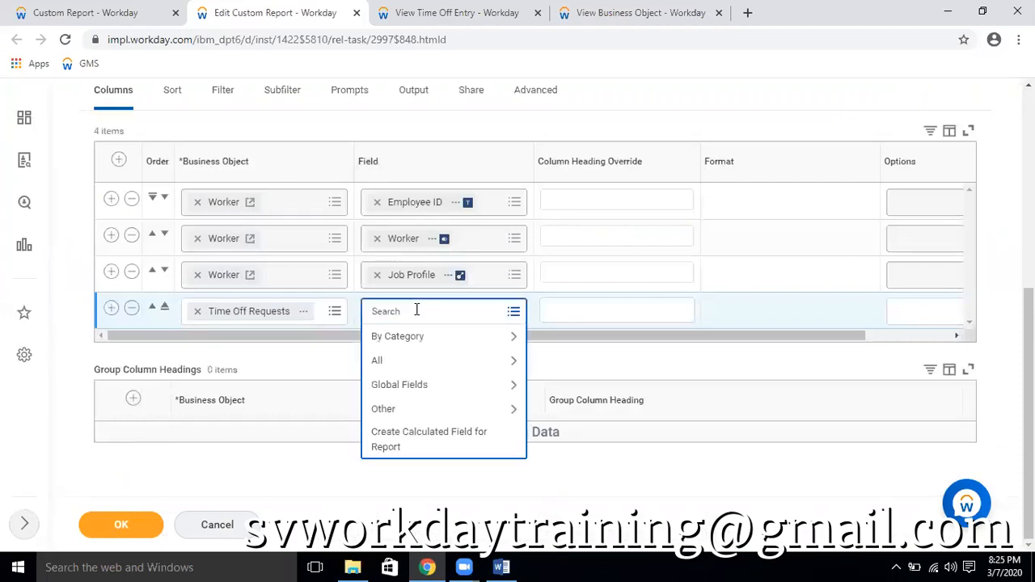
left_click(424, 361)
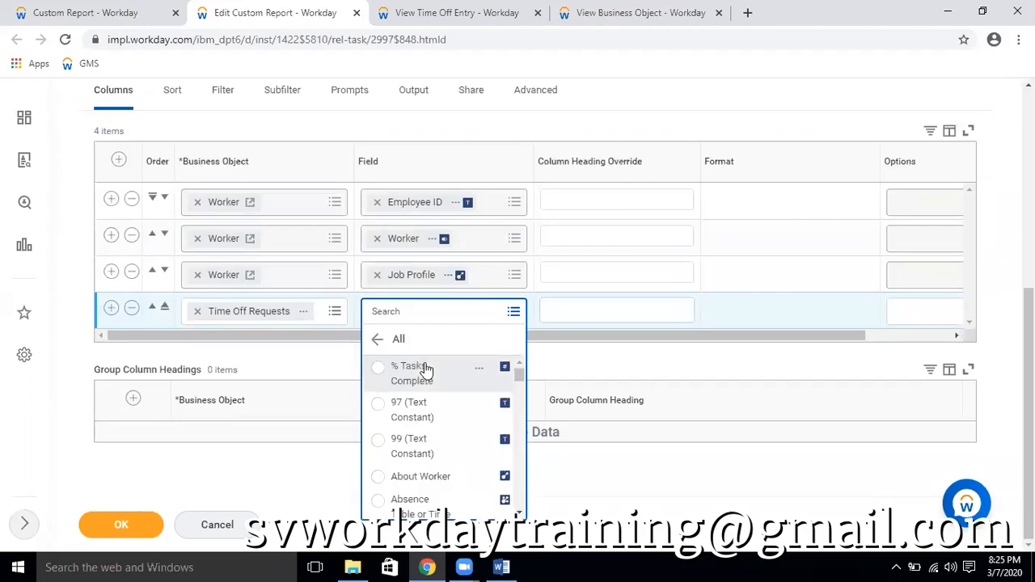
scroll(477, 408, "down", 3)
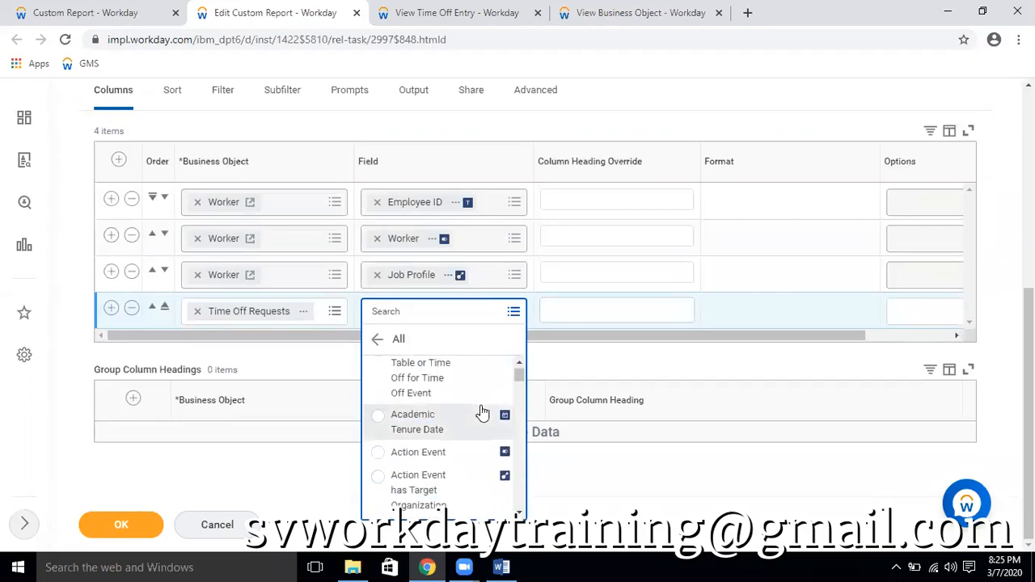
scroll(480, 412, "down", 3)
scroll(481, 413, "down", 4)
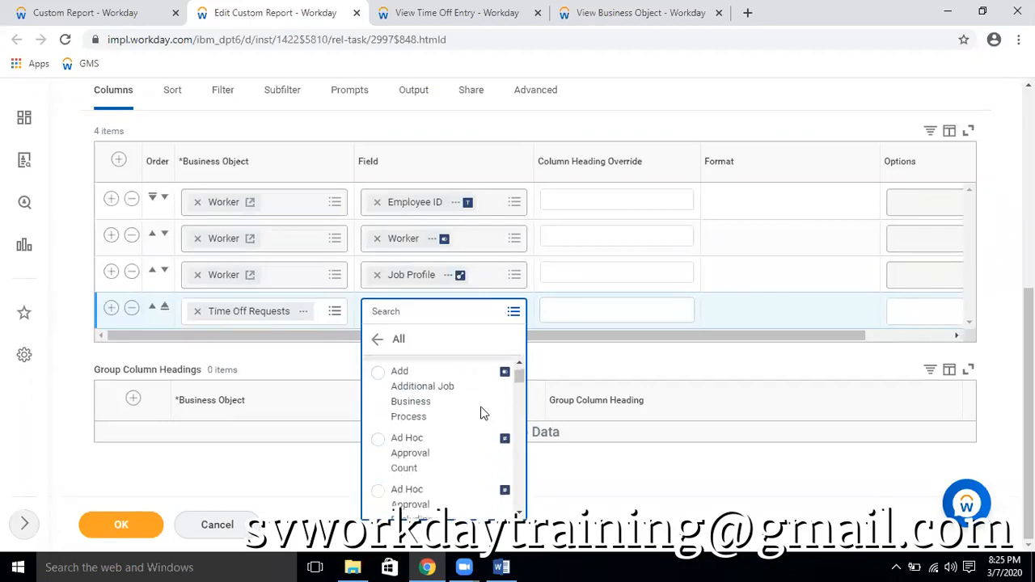
scroll(482, 414, "down", 5)
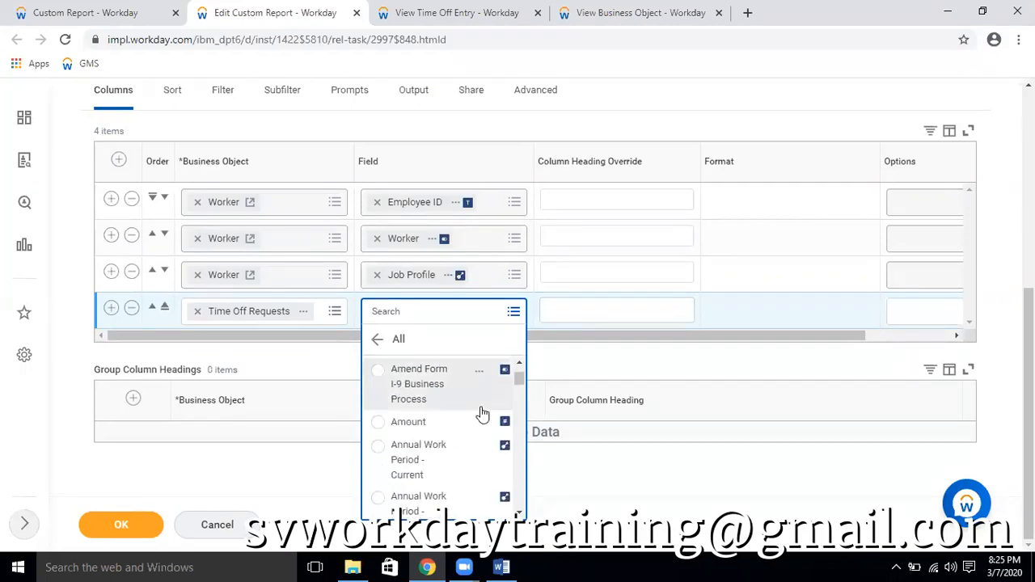
scroll(482, 414, "down", 4)
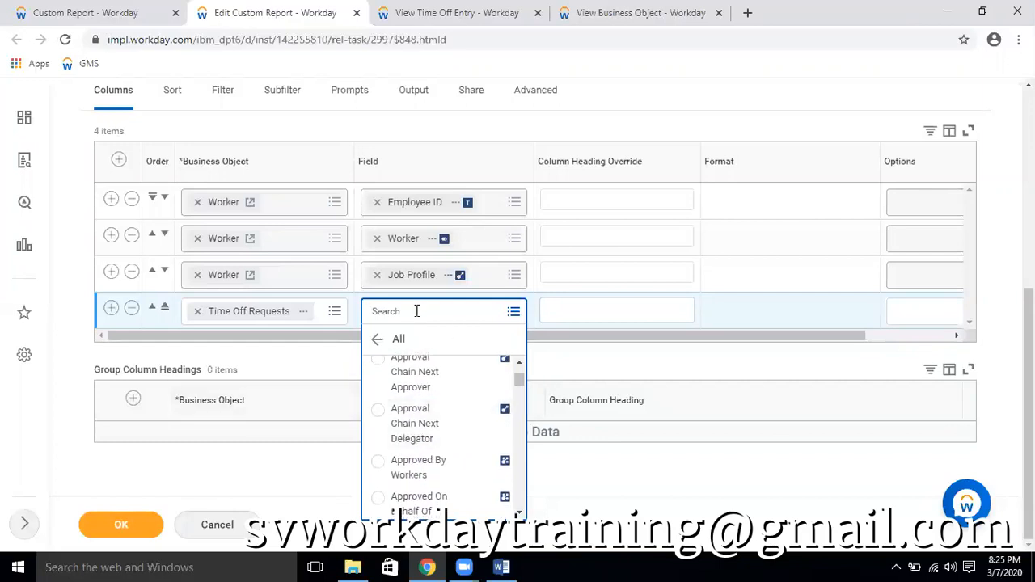
scroll(460, 380, "down", 2)
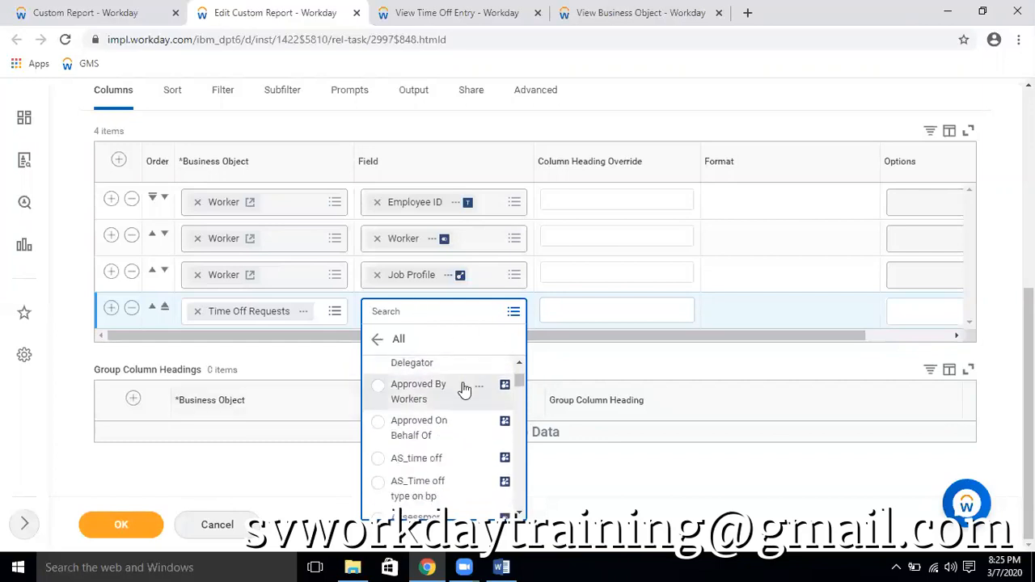
scroll(464, 390, "down", 4)
scroll(465, 391, "down", 4)
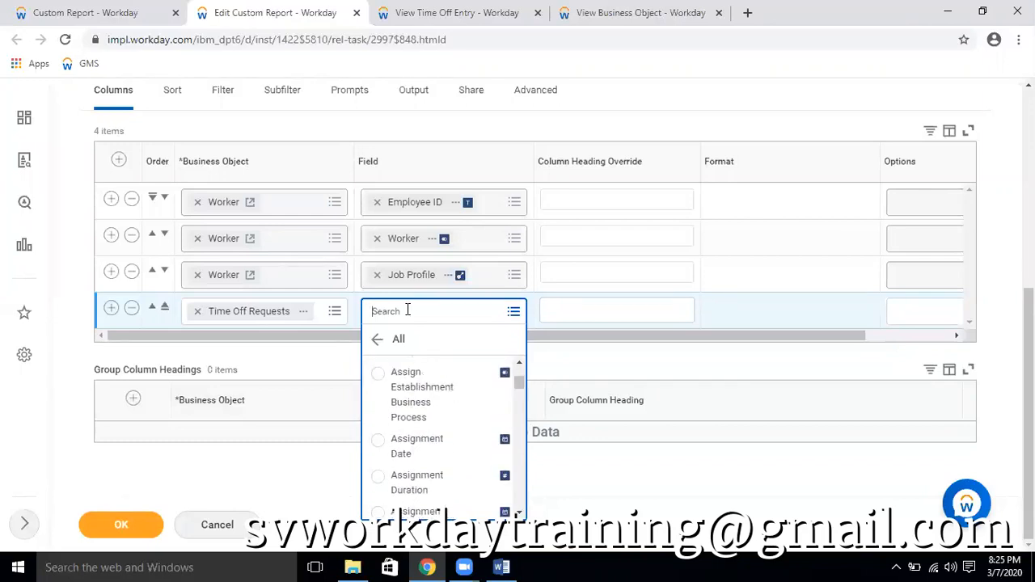
Search the fields for "time", choose Time Off Event for the Time Off Requests row and save the report
type("time")
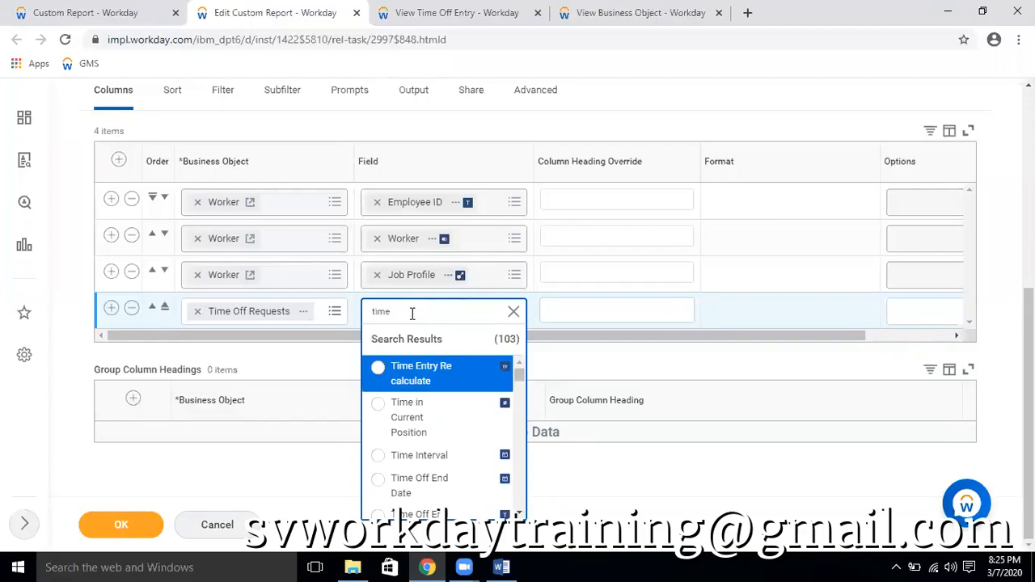
scroll(473, 415, "down", 2)
scroll(471, 416, "down", 3)
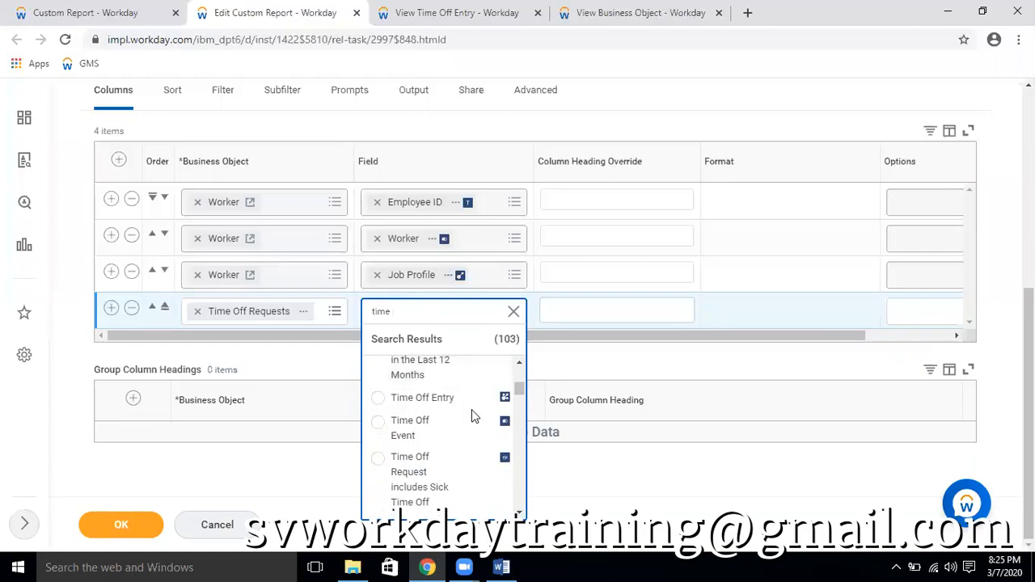
left_click(461, 429)
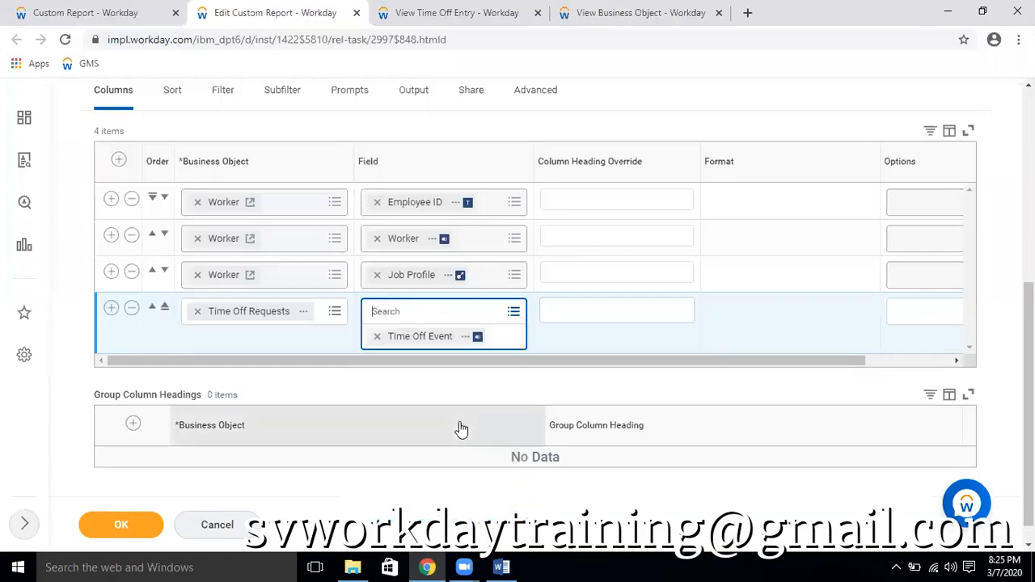
left_click(116, 524)
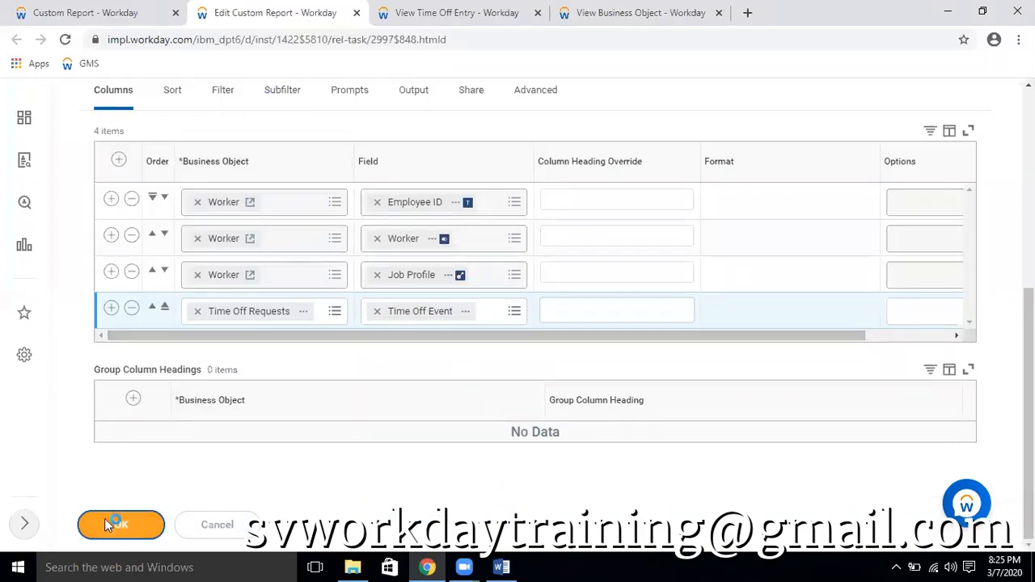
Rerun the Employee Headcount report and review the Time Off Event entries listed for the workers
left_click(421, 17)
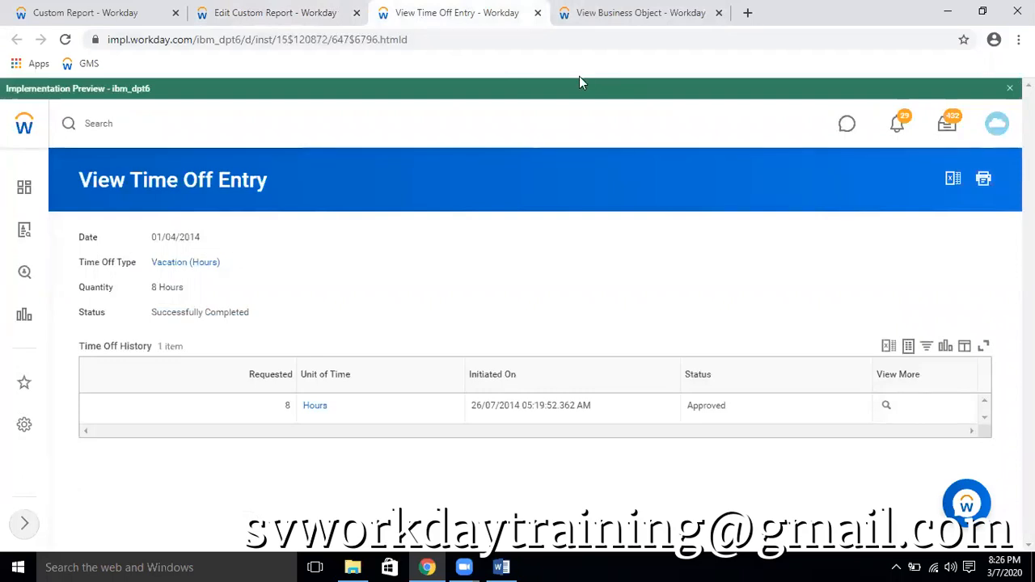
key("ctrl+Tab")
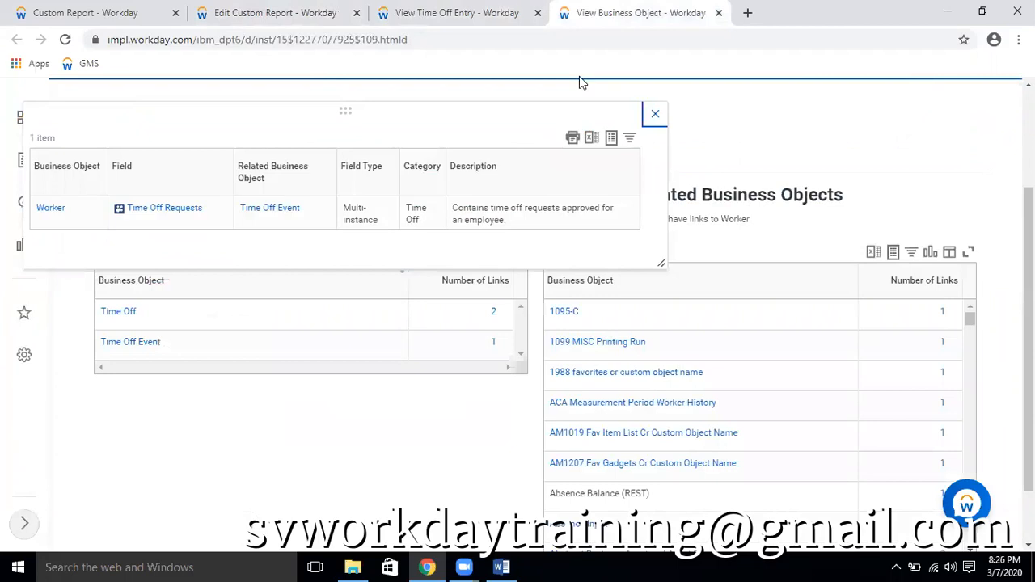
left_click(74, 12)
left_click(64, 39)
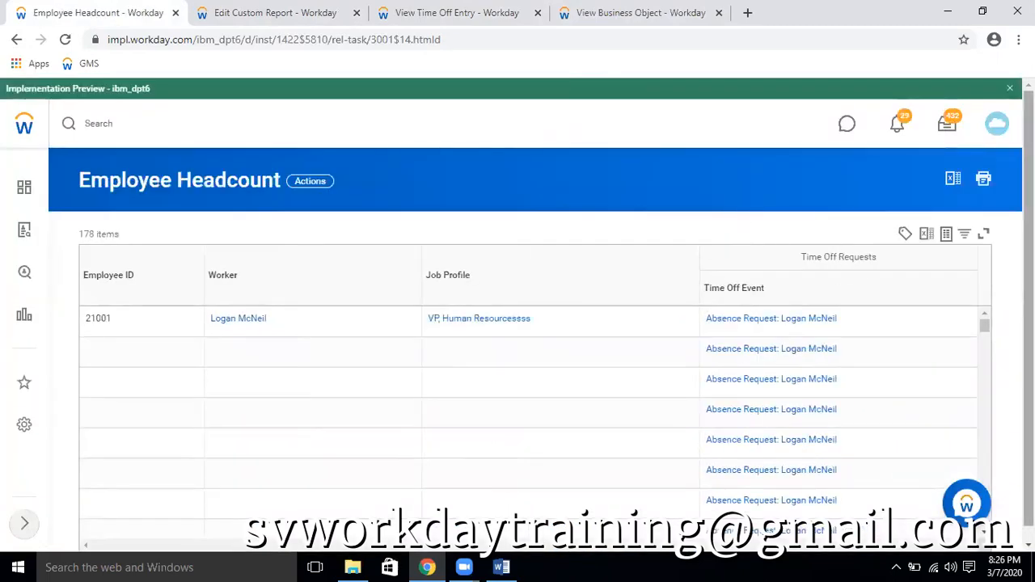
scroll(936, 330, "down", 1)
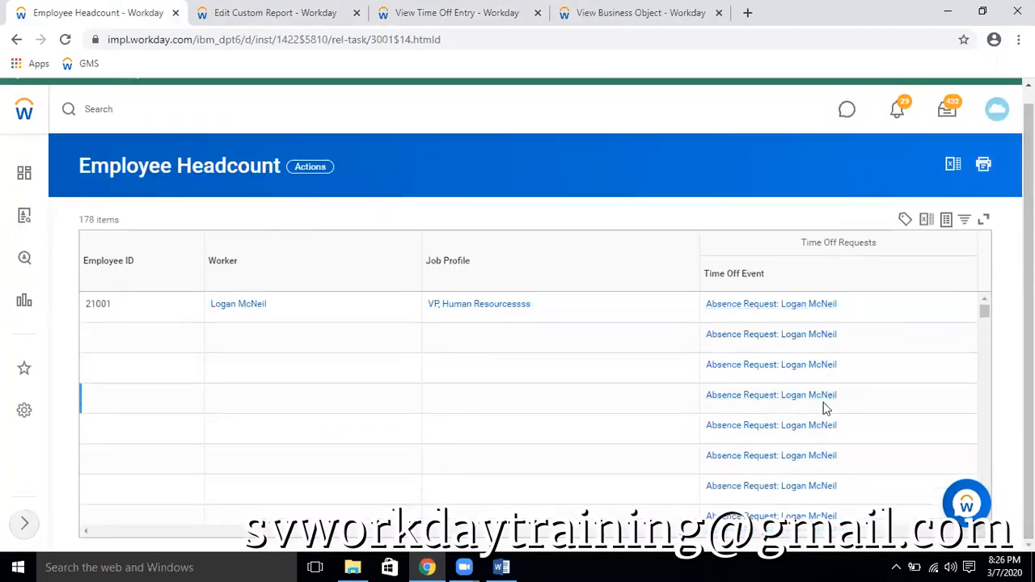
scroll(843, 344, "down", 1)
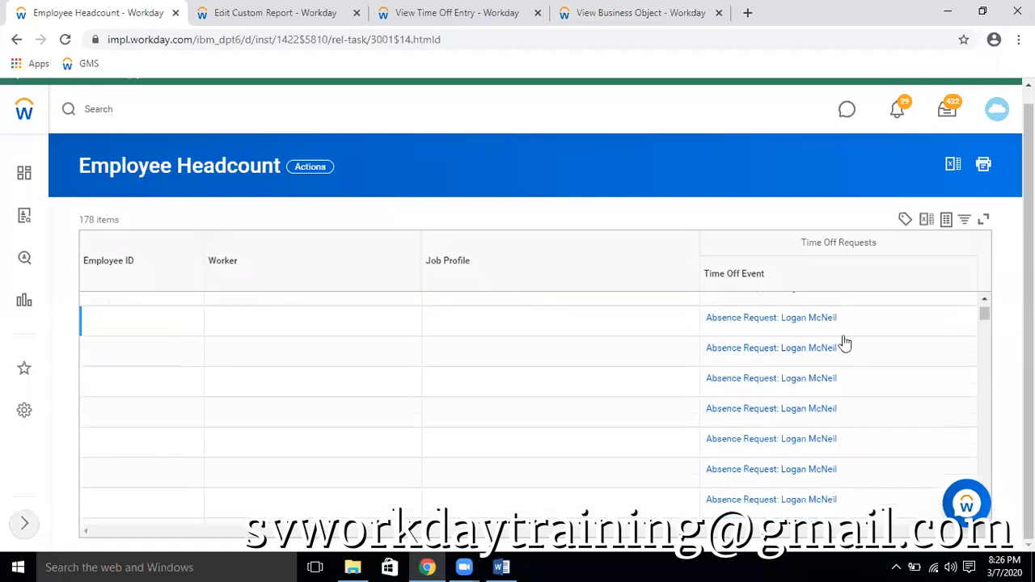
scroll(222, 339, "up", 1)
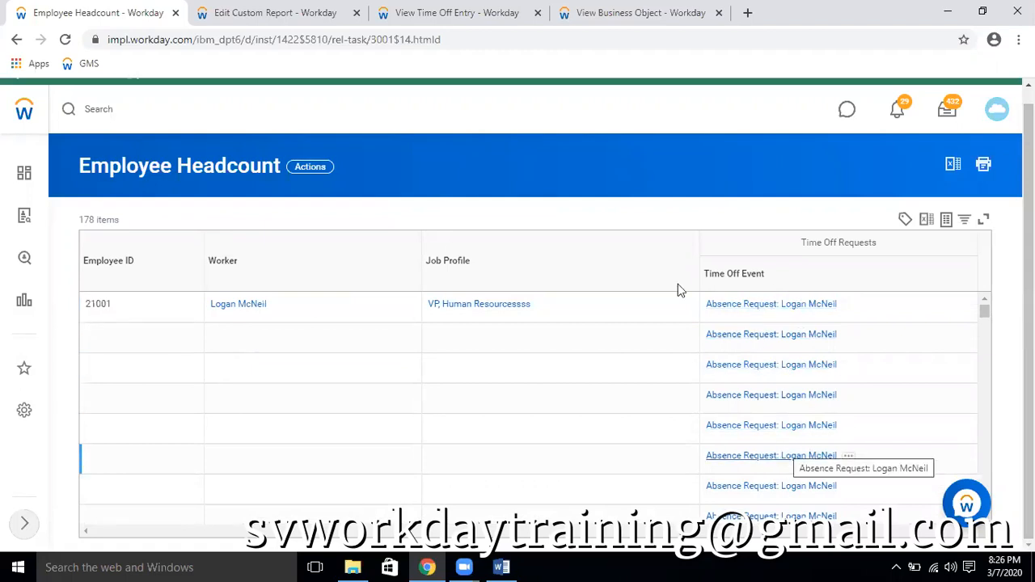
Search for "create cal field" and start the Create Calculated Field task in place of the View Time Off Entry page
left_click(462, 24)
left_click(158, 121)
type("dreate c")
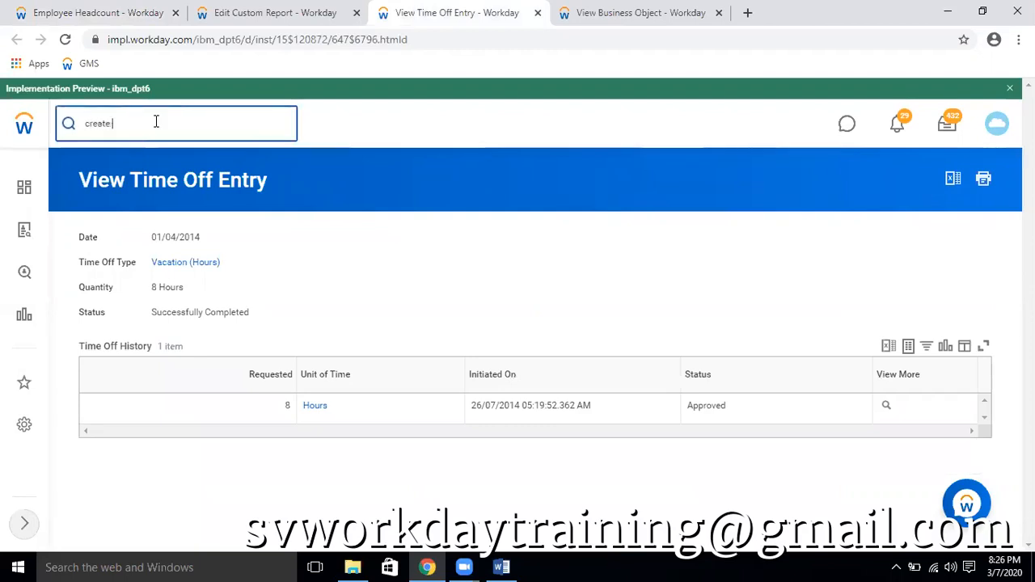
type("al field")
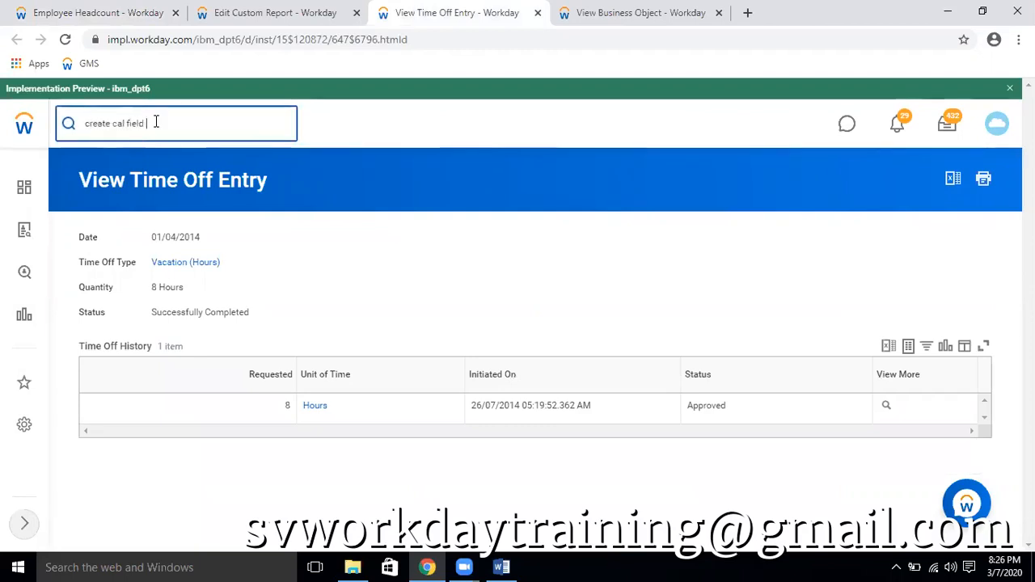
left_click(105, 172)
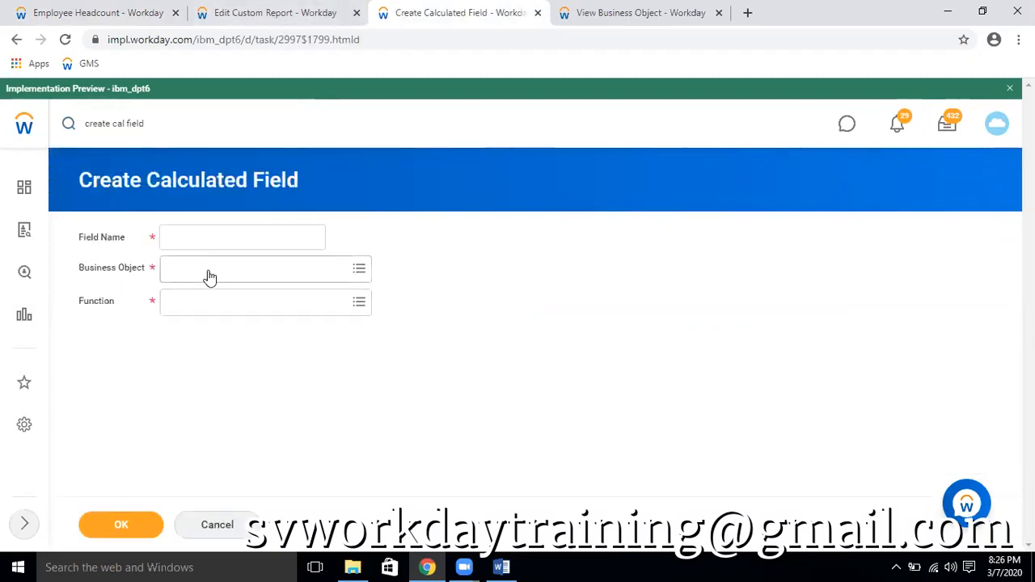
Name the new calculated field "CF TF Time off = Sick - 01"
left_click(206, 240)
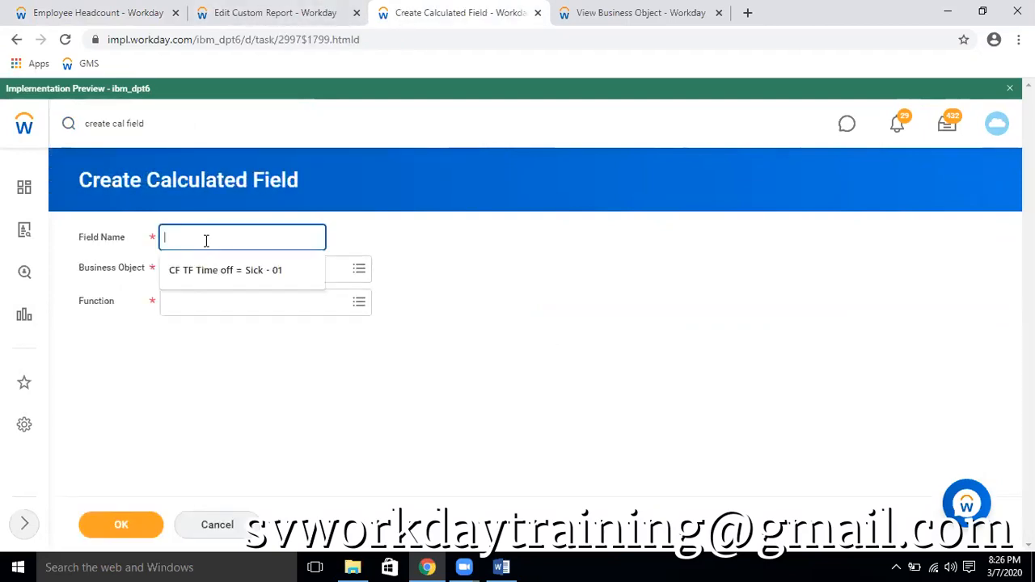
key("Down")
left_click(241, 275)
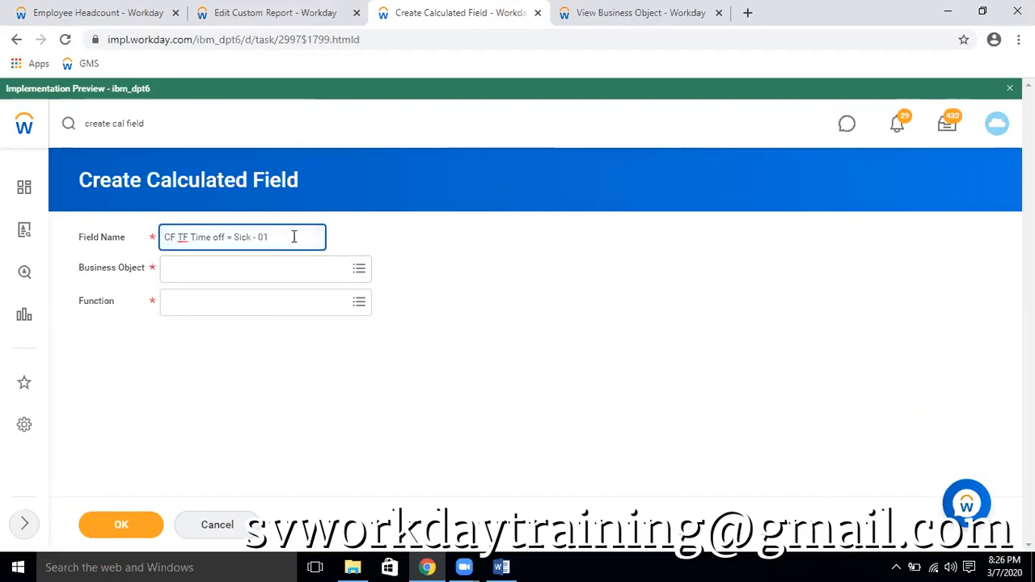
key("shift+Left")
key("shift+Left")
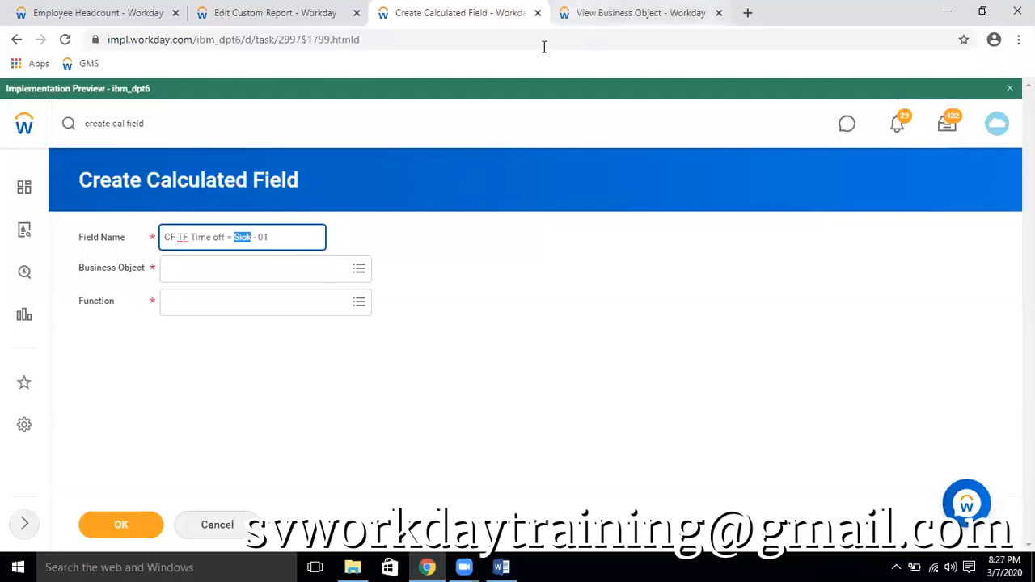
Find the first worker of the headcount report by name and open the Time Off Balance section of the worker's profile
left_click(598, 13)
left_click(655, 114)
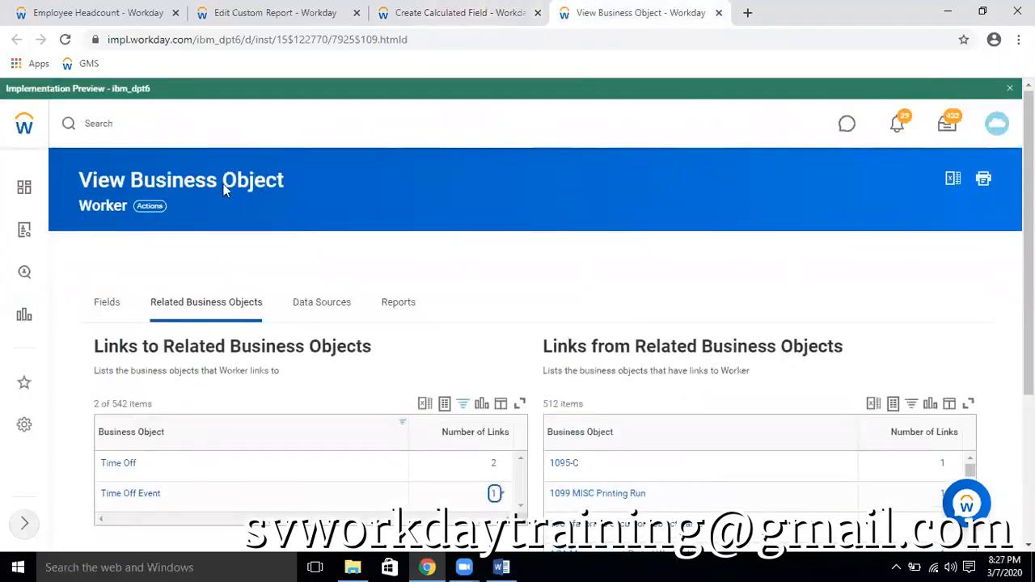
left_click(160, 128)
type("logan")
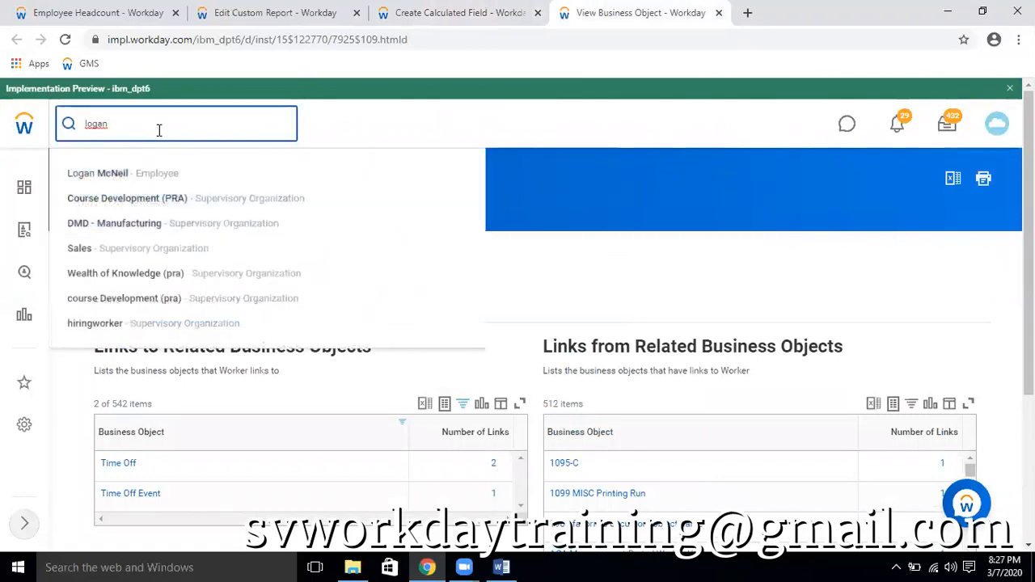
left_click(362, 249)
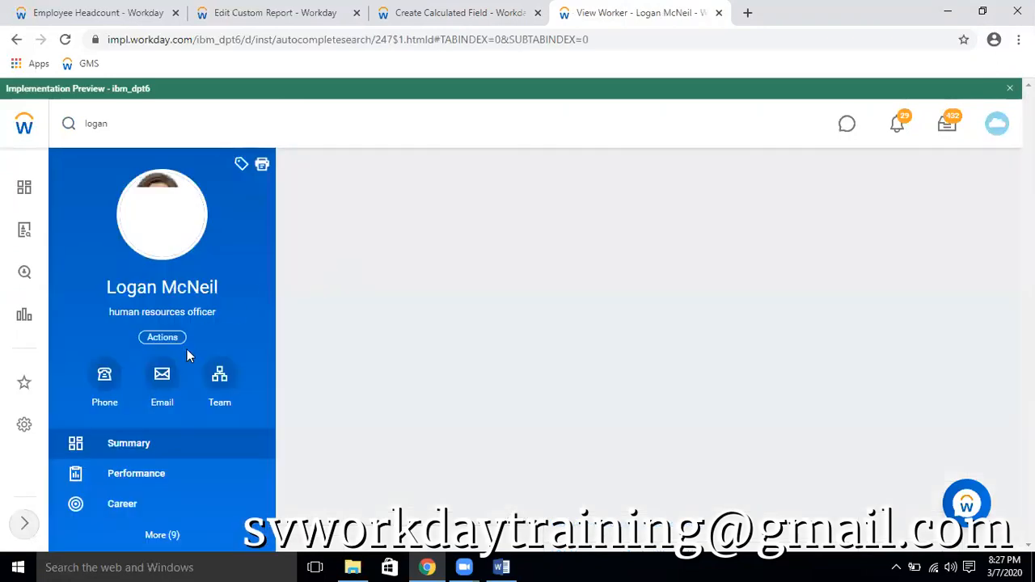
left_click(161, 534)
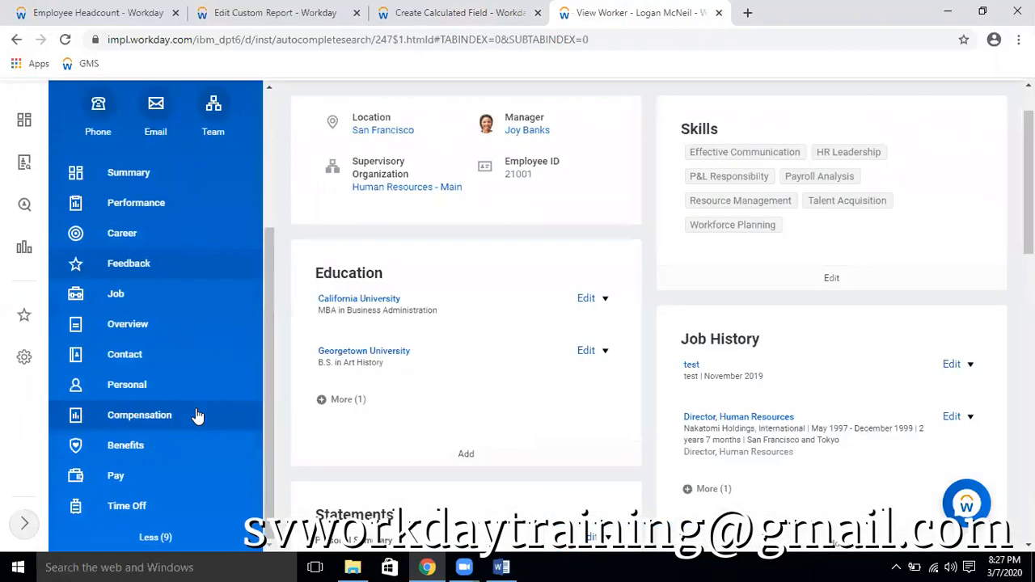
left_click(129, 507)
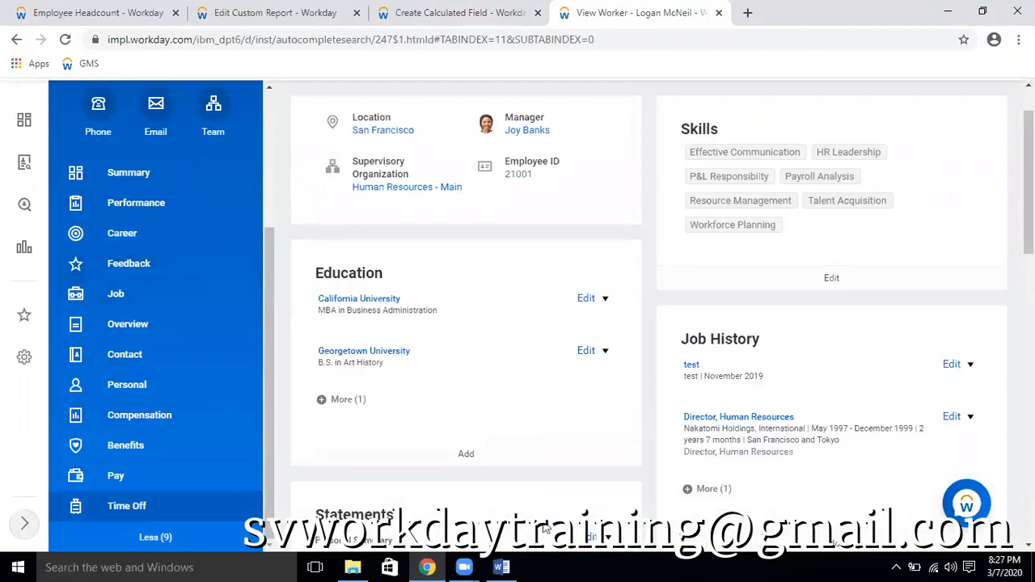
left_click(350, 183)
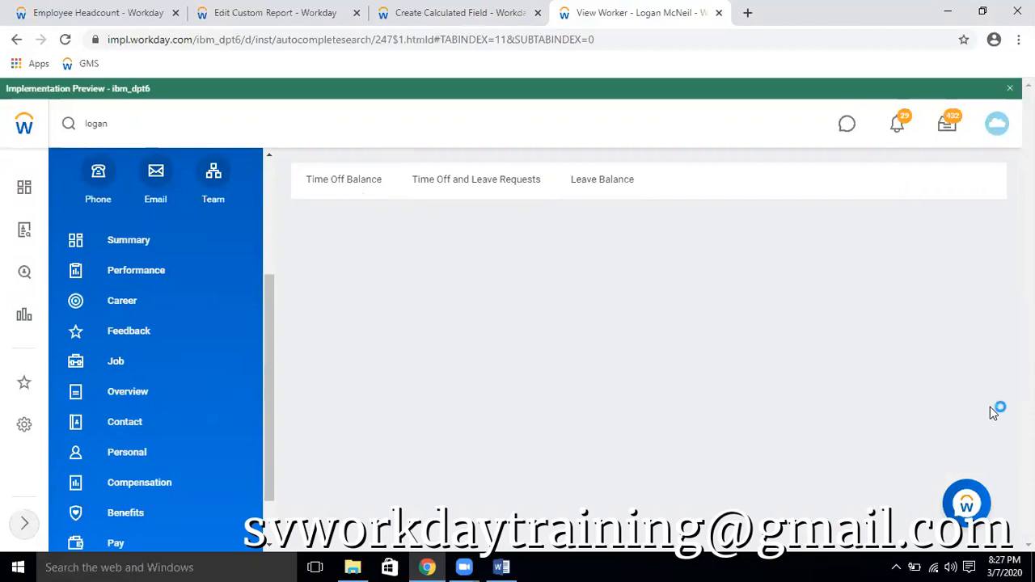
Examine the worker's absence plans and their balances tracked in days and in hours
left_click(739, 30)
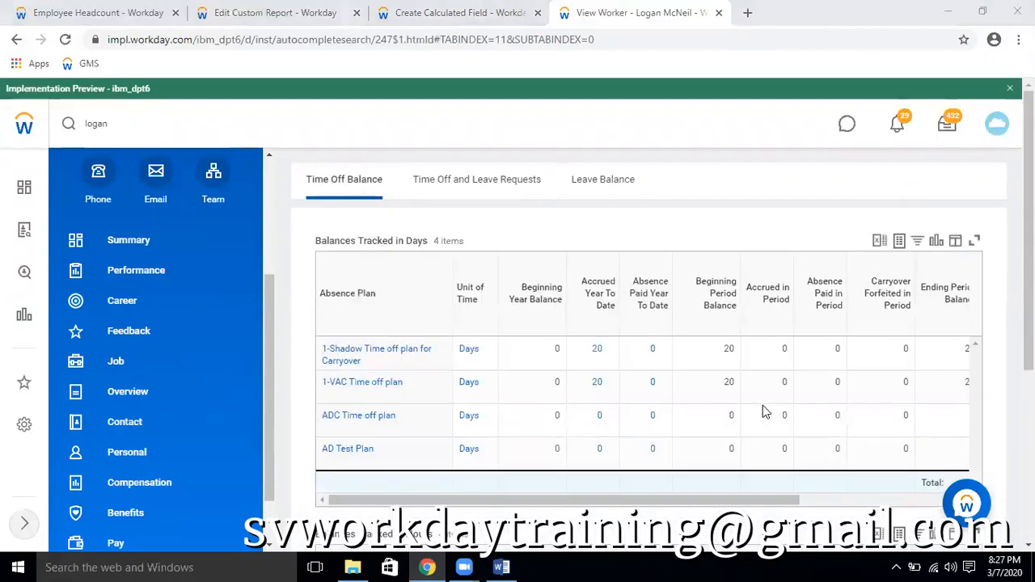
scroll(307, 270, "down", 2)
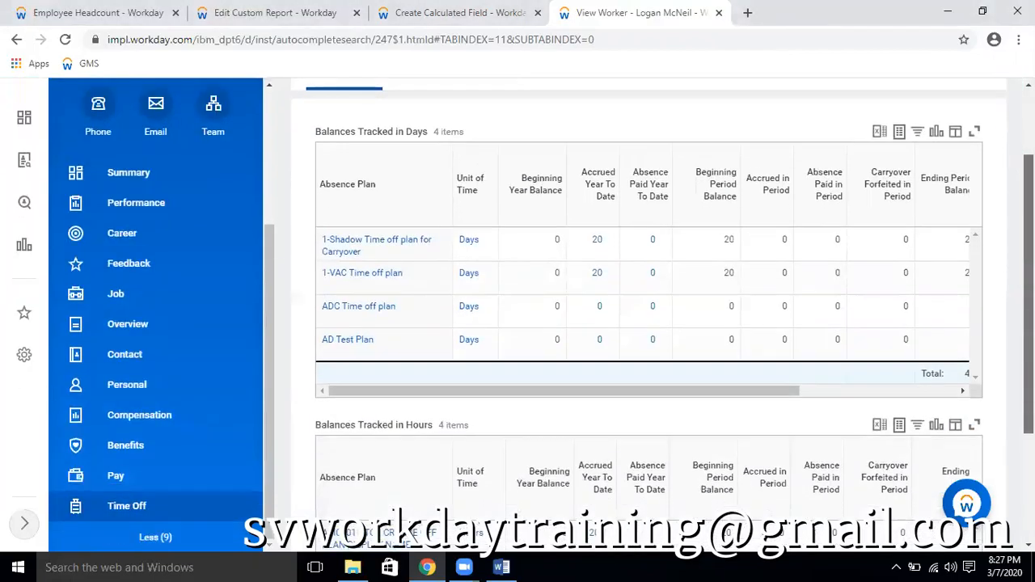
scroll(599, 288, "down", 1)
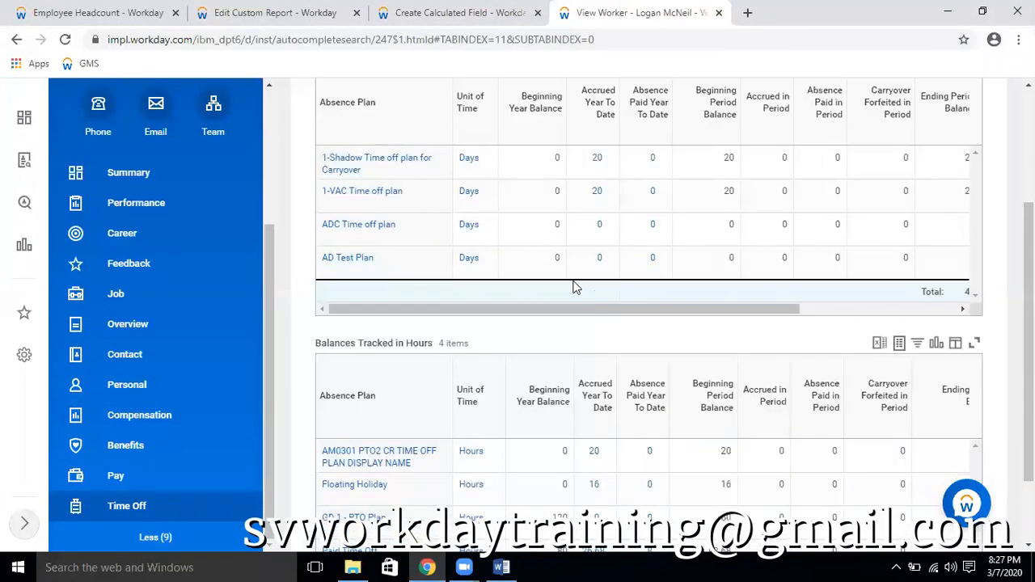
scroll(571, 261, "up", 2)
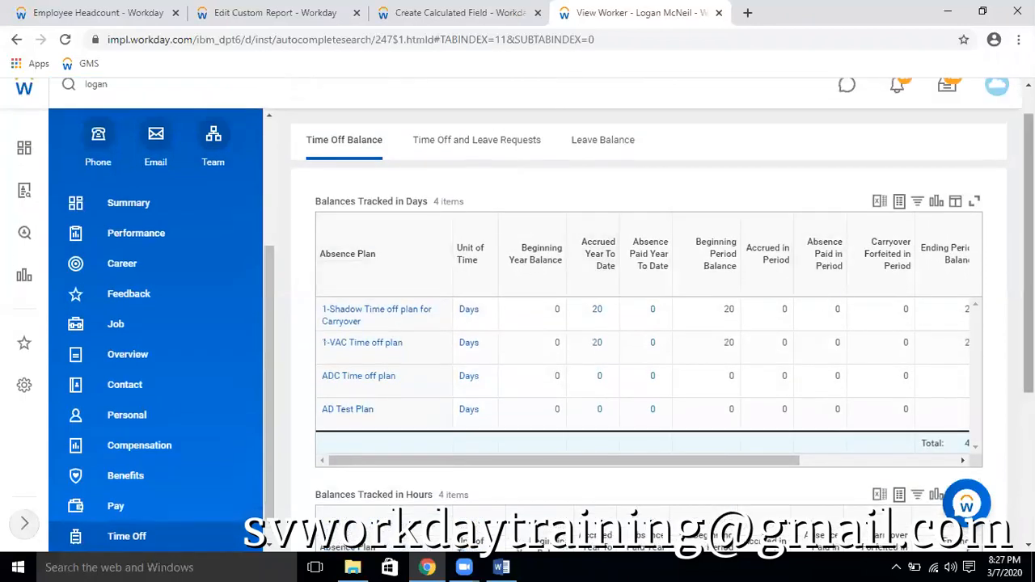
scroll(647, 315, "down", 3)
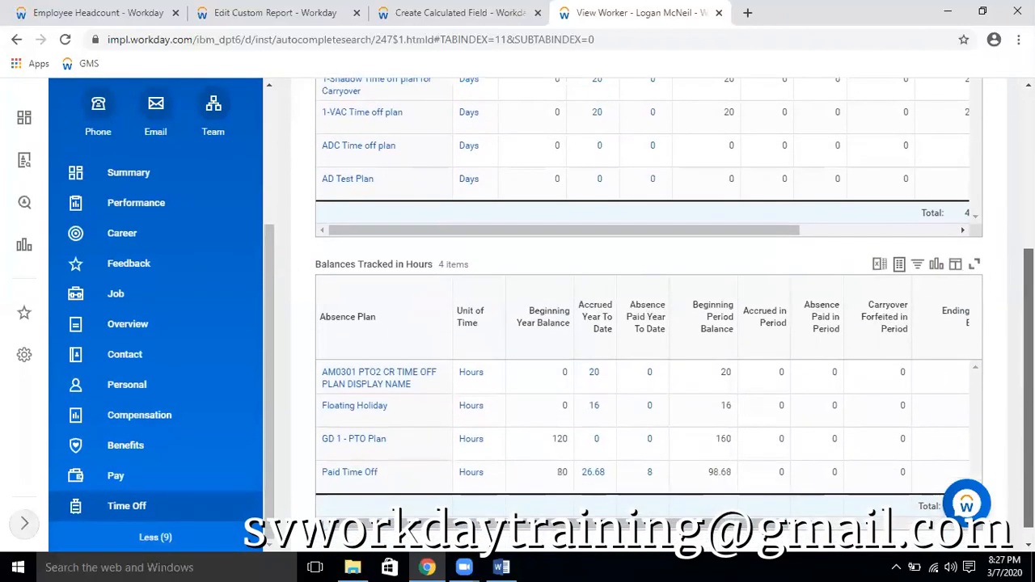
scroll(809, 401, "up", 2)
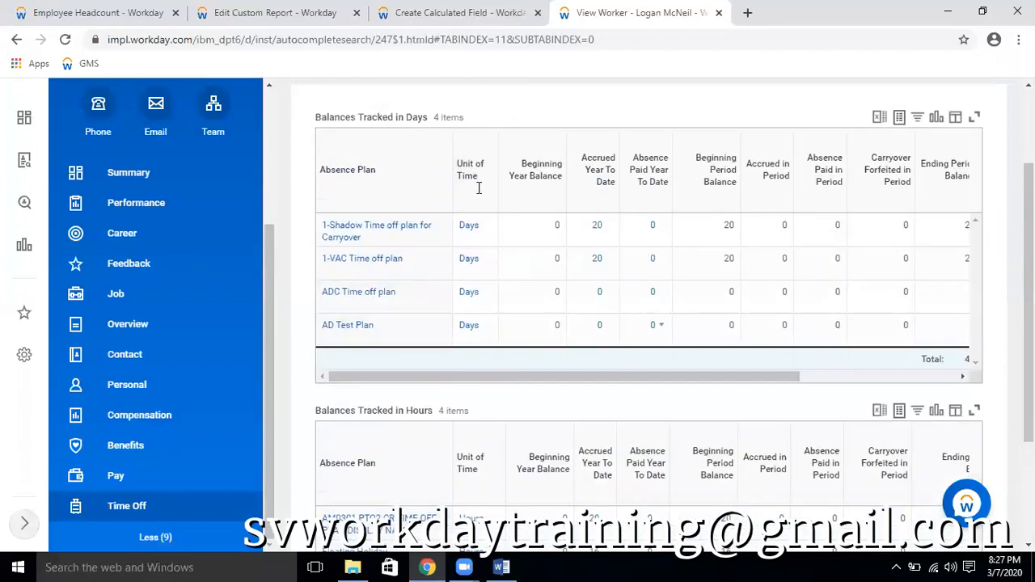
scroll(598, 397, "down", 2)
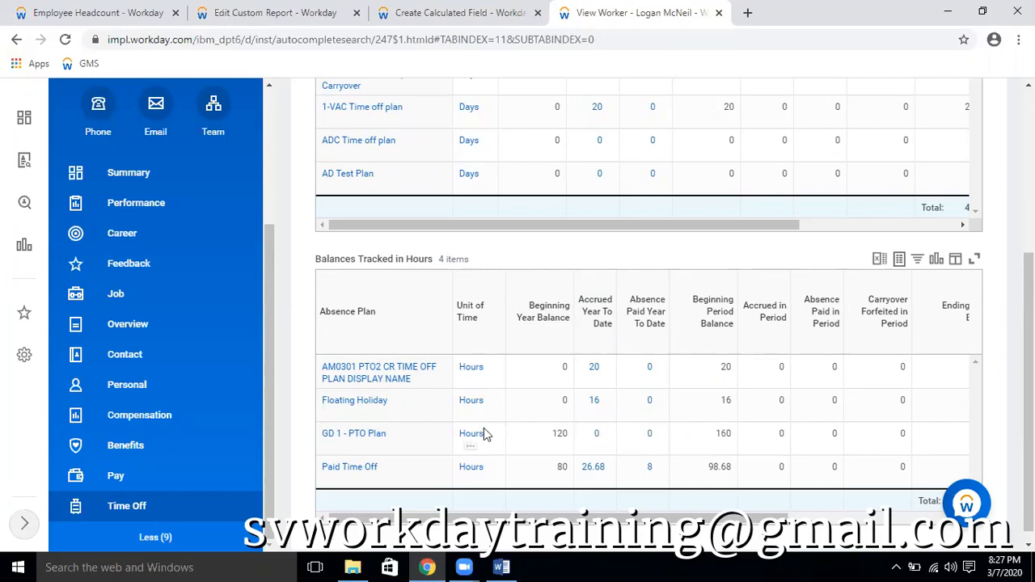
Copy the name of the GD 1 - PTO Plan absence plan from the balances tracked in hours
mouse_move(400, 445)
right_click(399, 441)
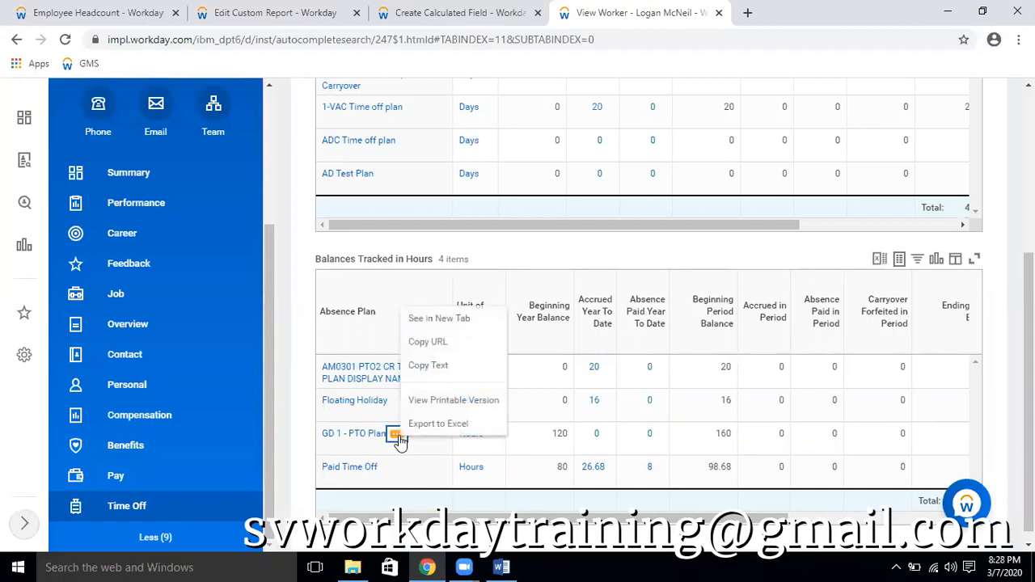
left_click(439, 364)
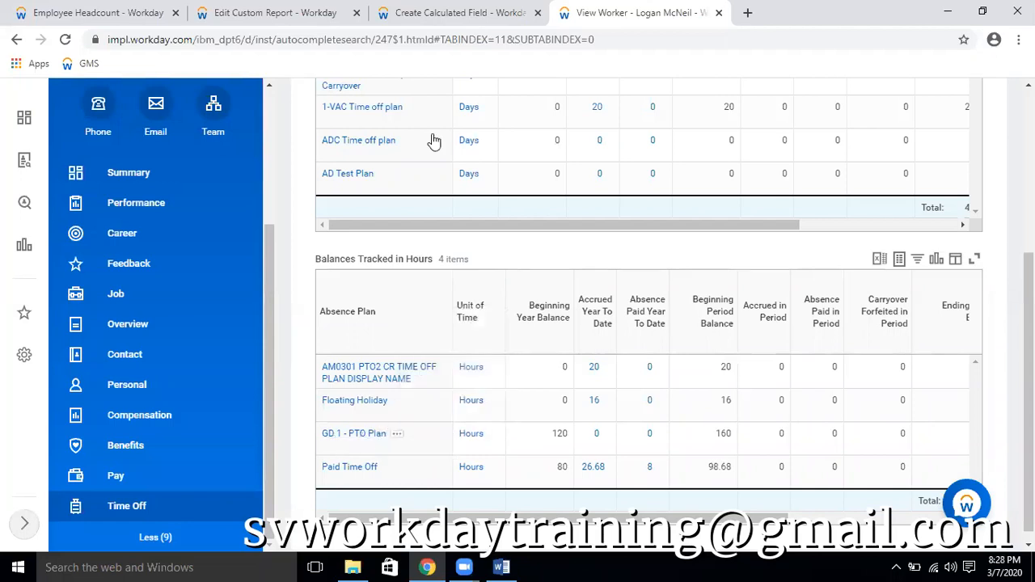
Set the calculated field's business object to Time Off Event and its function to True/False Condition, and continue to the condition definition
key("ctrl+shift+Tab")
left_click(229, 269)
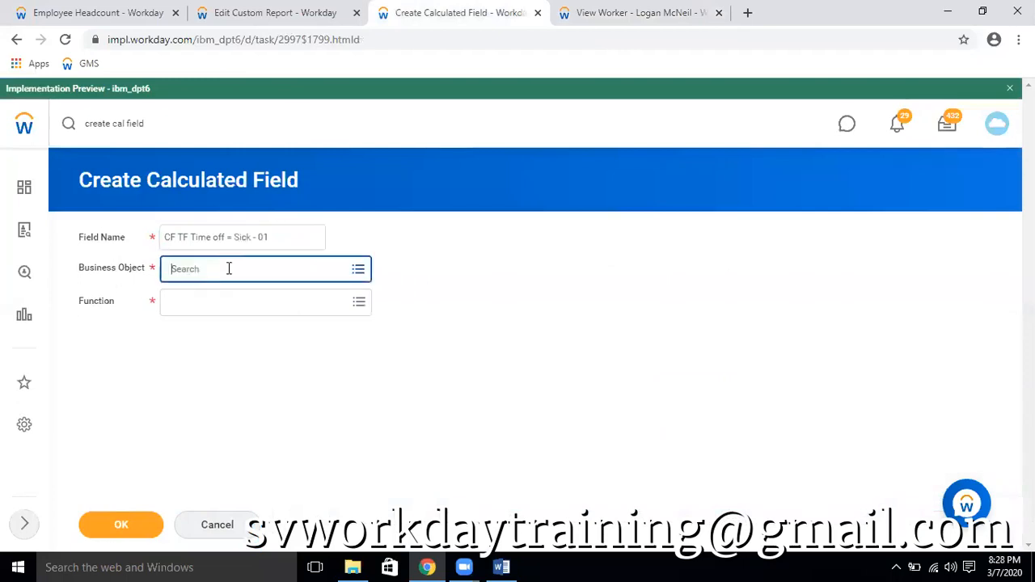
type("time event")
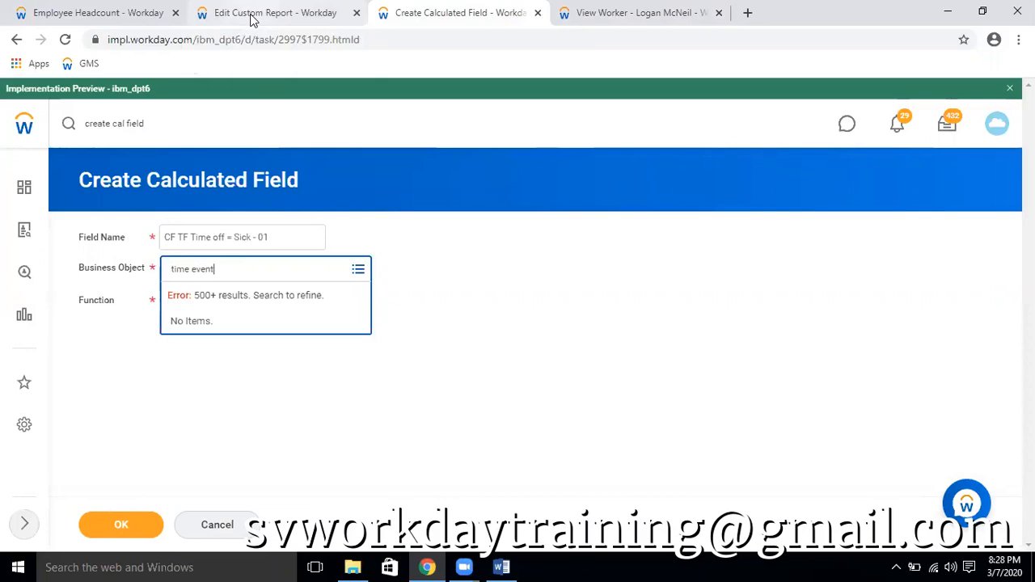
key("Return")
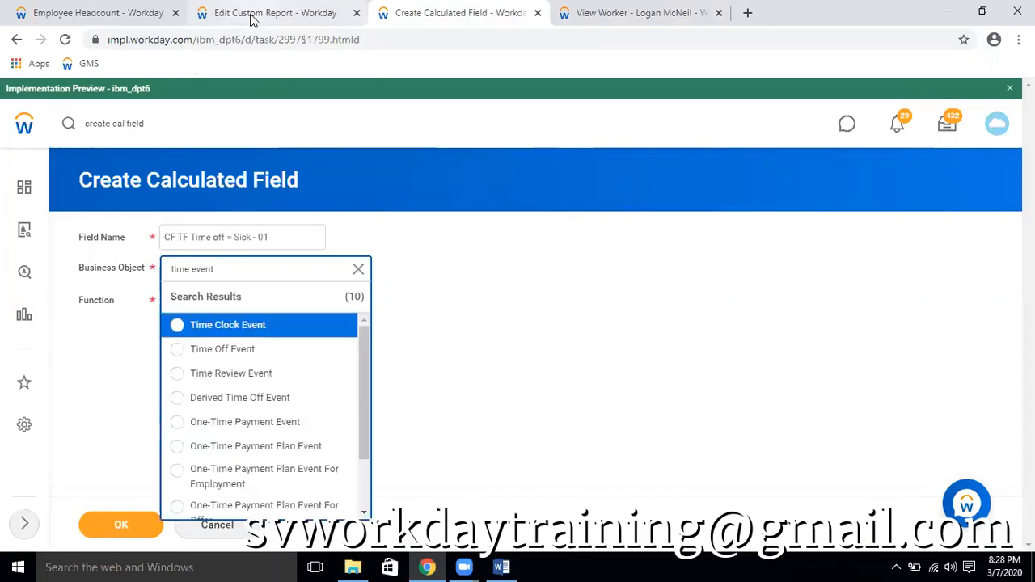
left_click(241, 356)
left_click(230, 294)
type("true")
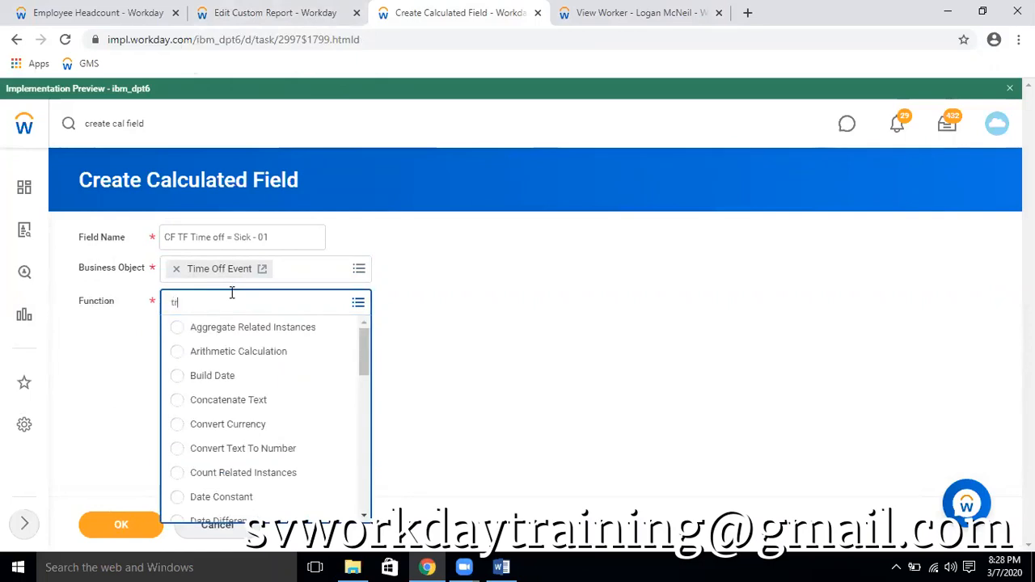
key("Return")
left_click(123, 524)
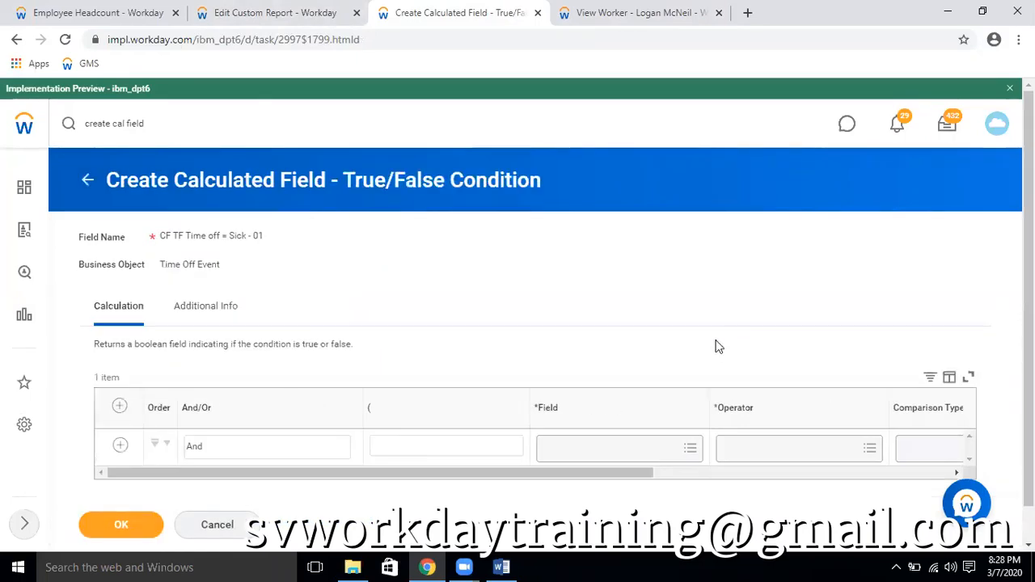
Search the condition's available fields for "time plan" and return to the calculated field's basic definition
scroll(531, 433, "down", 1)
left_click(595, 408)
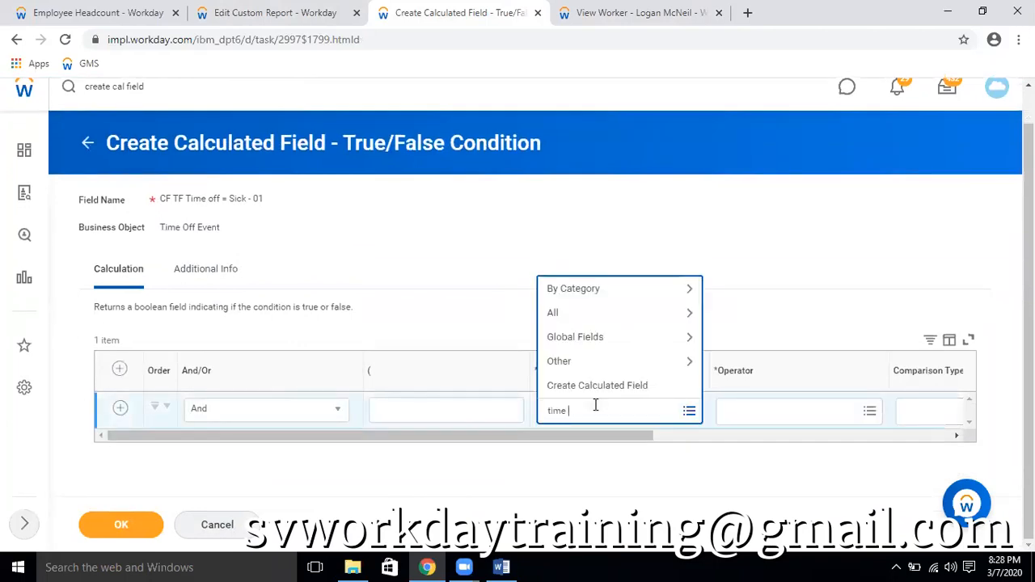
key("Return")
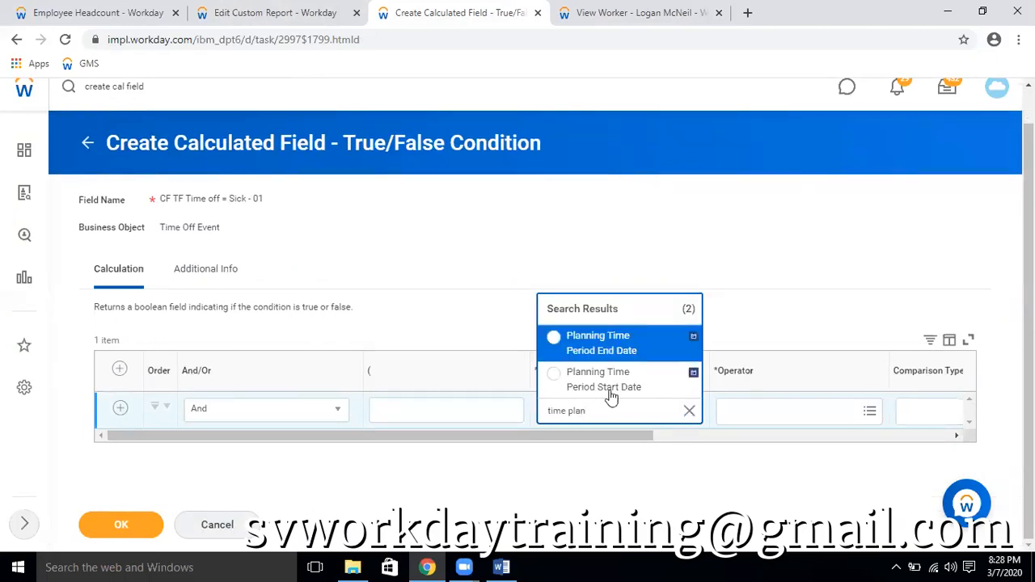
left_click(291, 260)
scroll(286, 259, "up", 1)
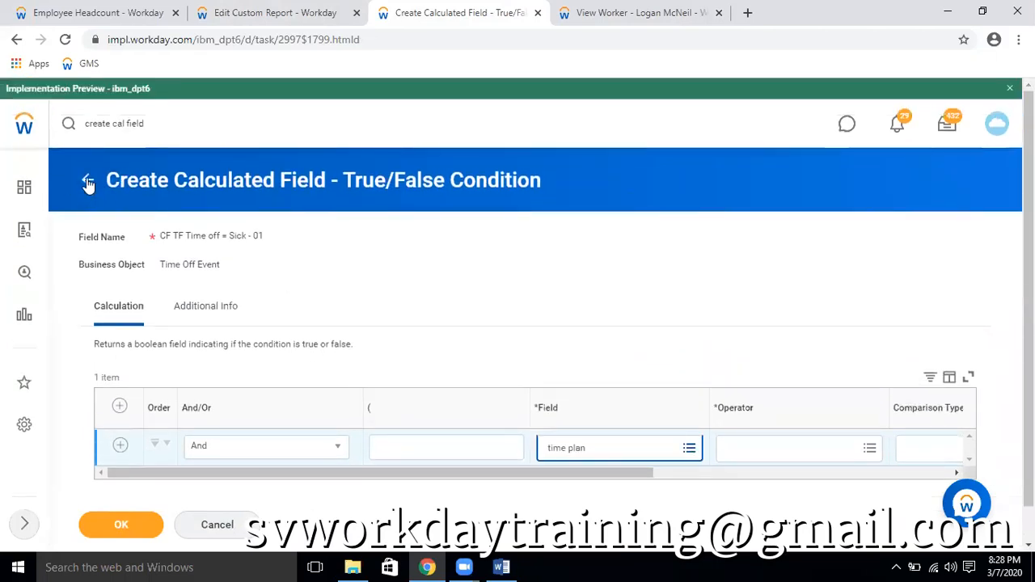
left_click(320, 254)
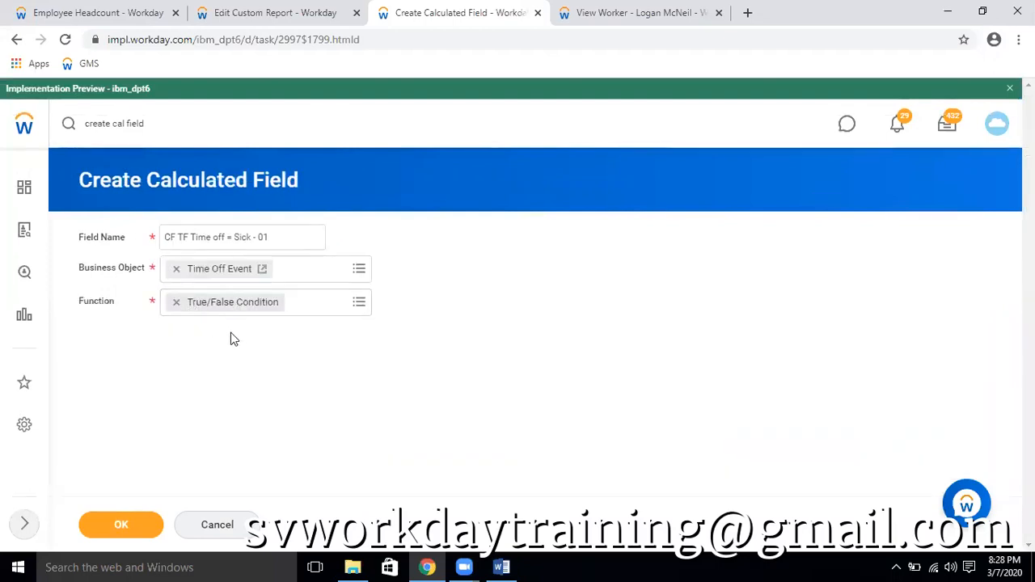
Change the calculated field's business object to Worker and its function to Sum Related Instances
left_click(176, 269)
type("worker")
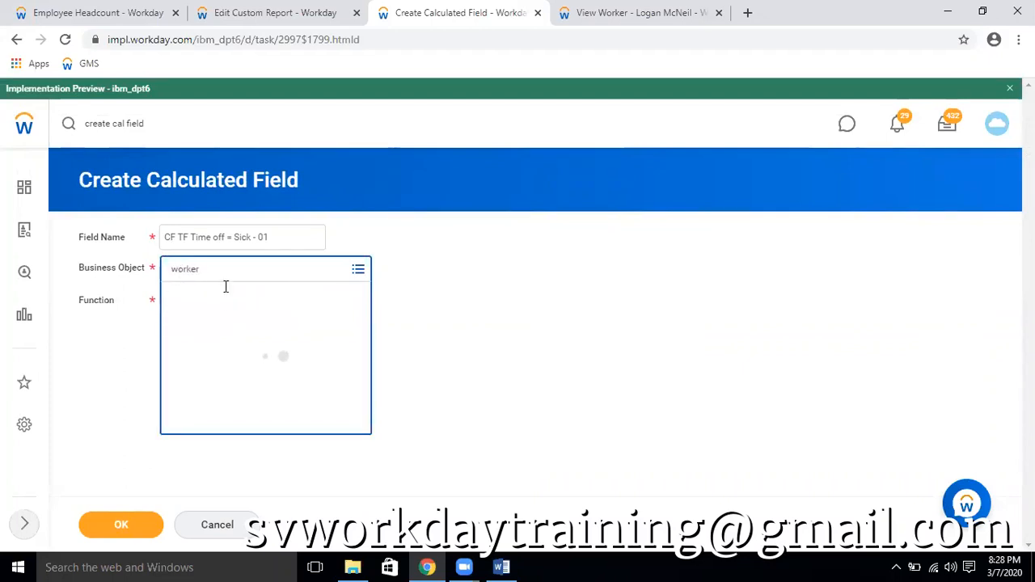
left_click(211, 331)
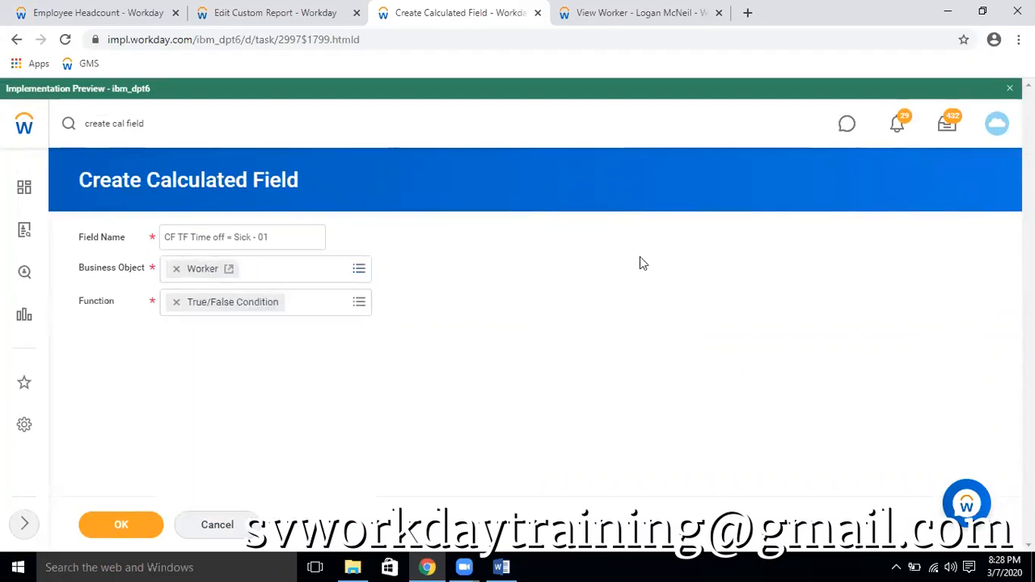
left_click(176, 301)
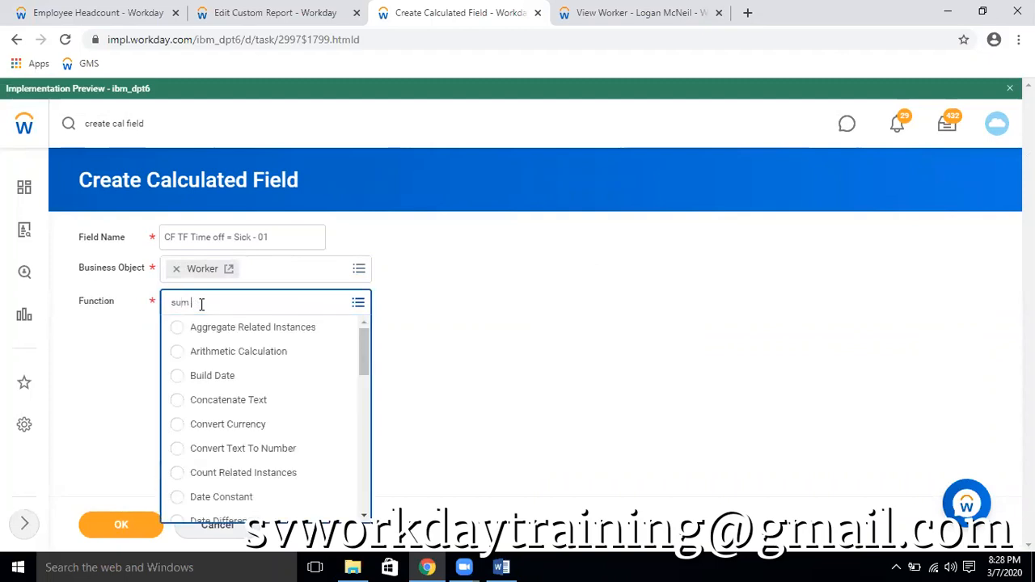
key("Return")
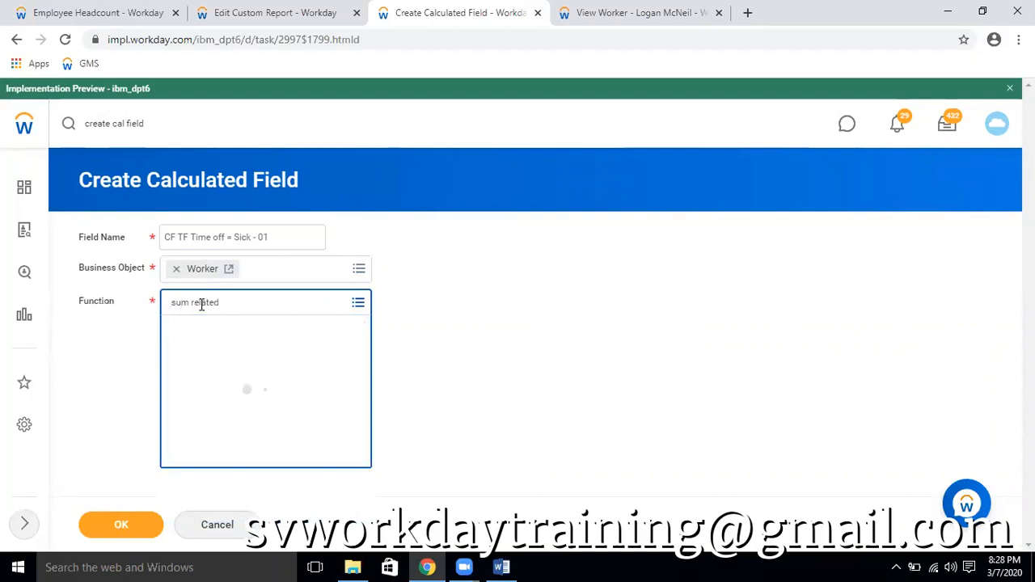
left_click(272, 386)
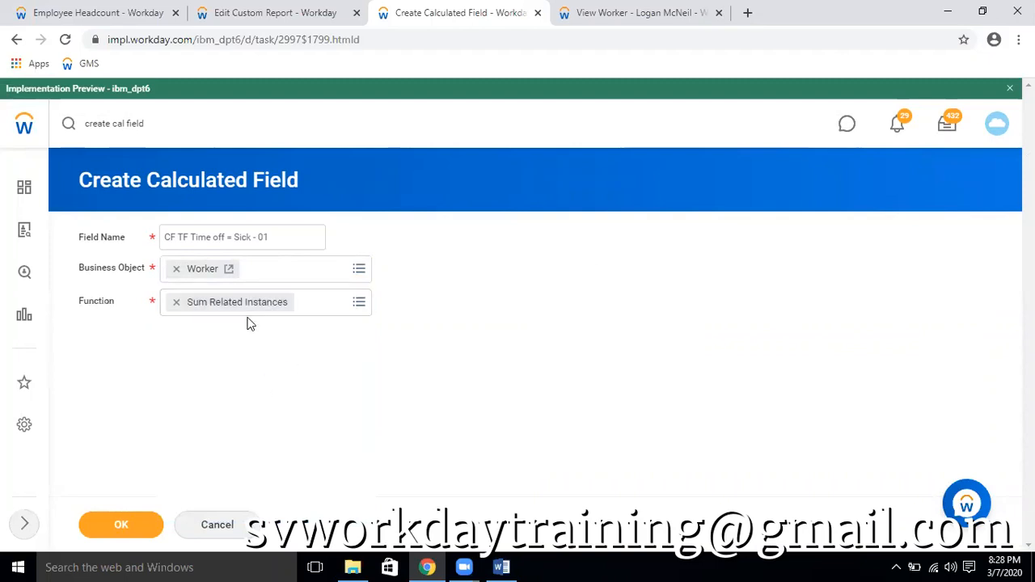
Continue to the Sum Related Instances calculation and set its related field to Time Off Completed Details
left_click(120, 525)
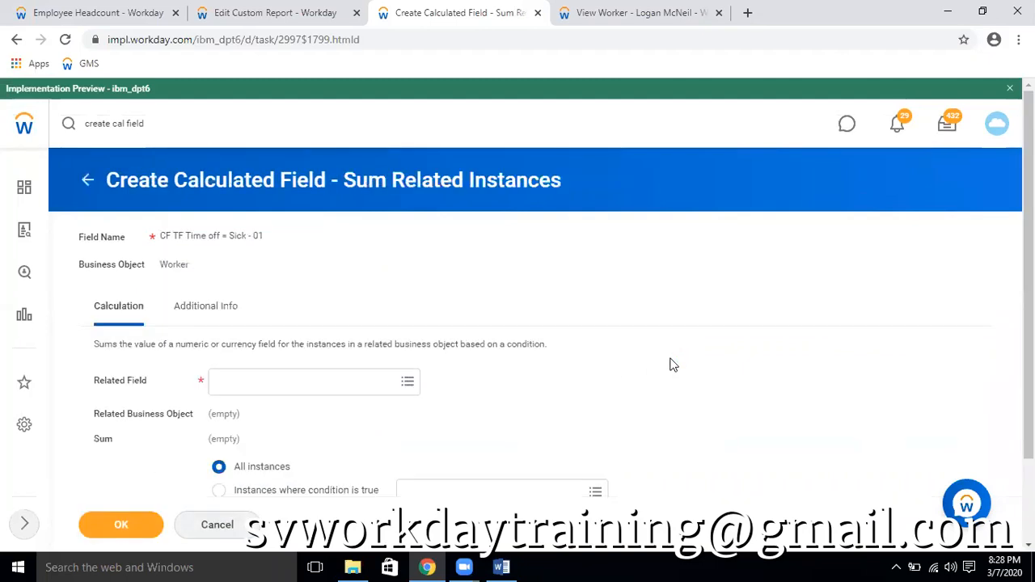
scroll(695, 364, "down", 2)
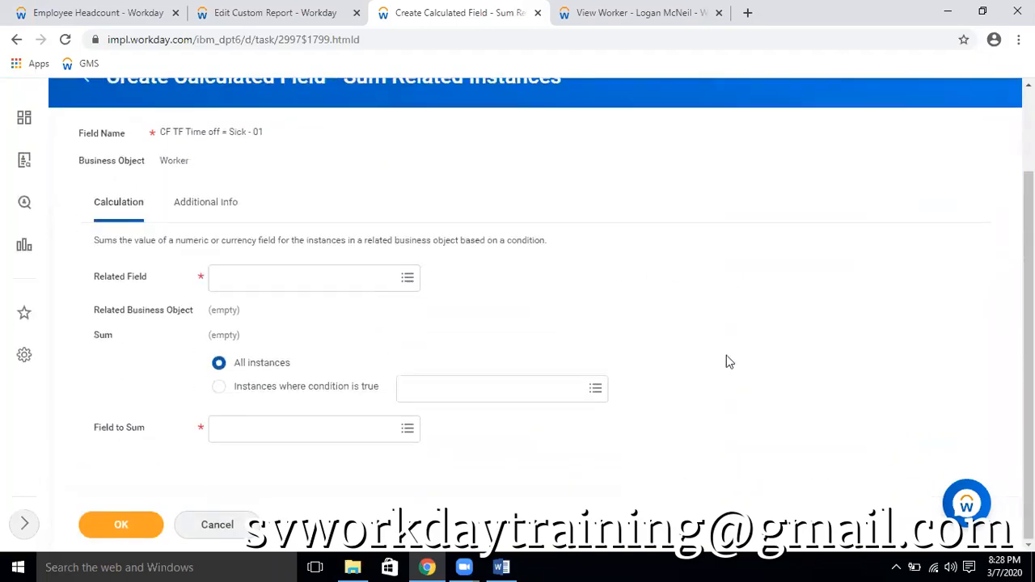
left_click(341, 288)
type("time off")
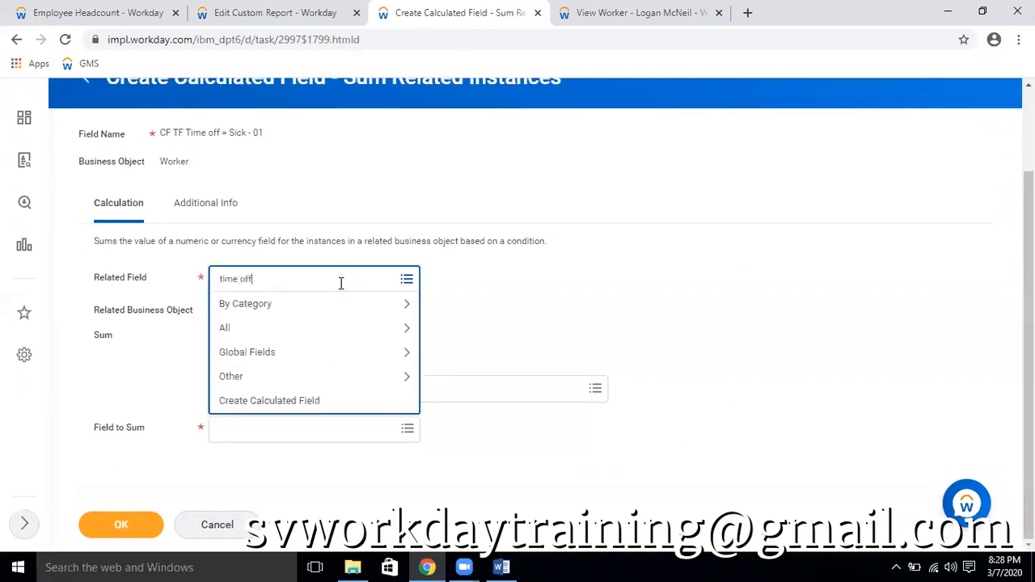
key("Return")
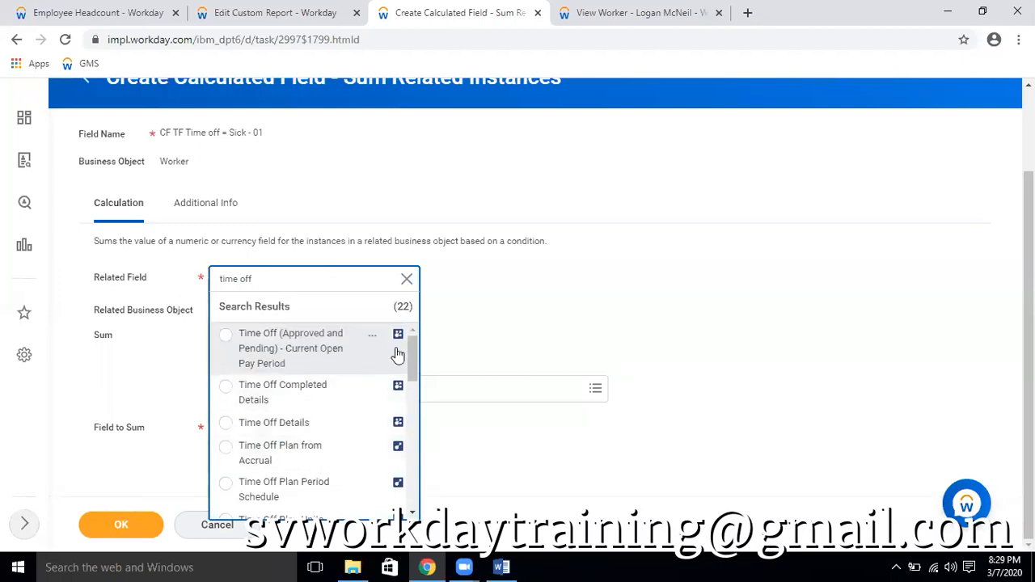
left_click_drag(410, 352, 415, 341)
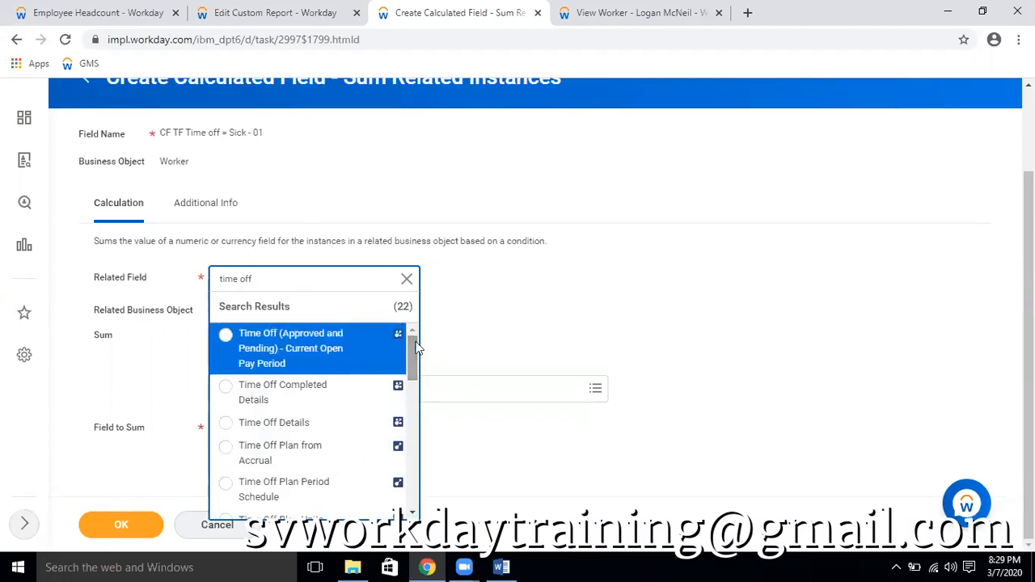
left_click(372, 392)
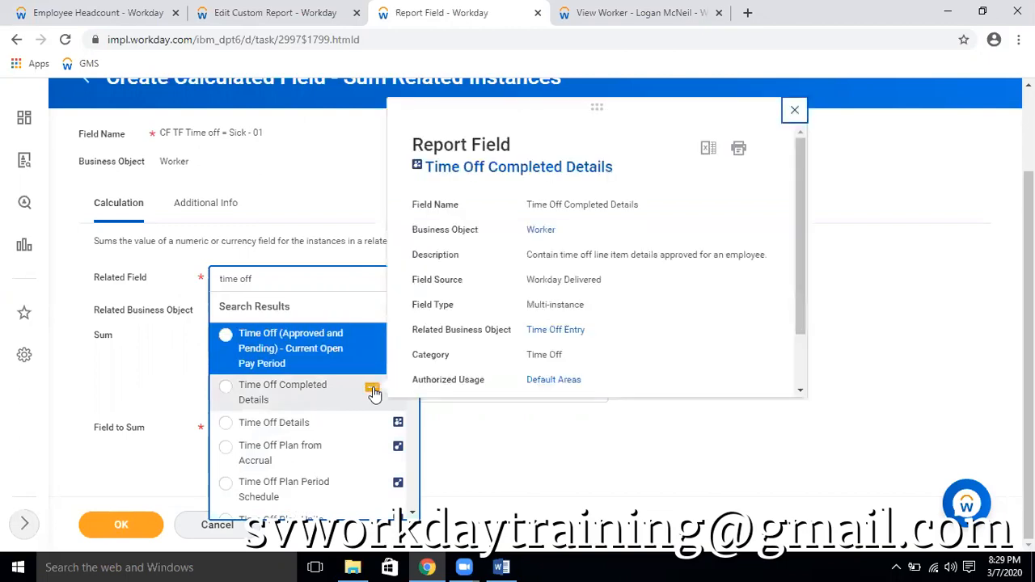
left_click(226, 391)
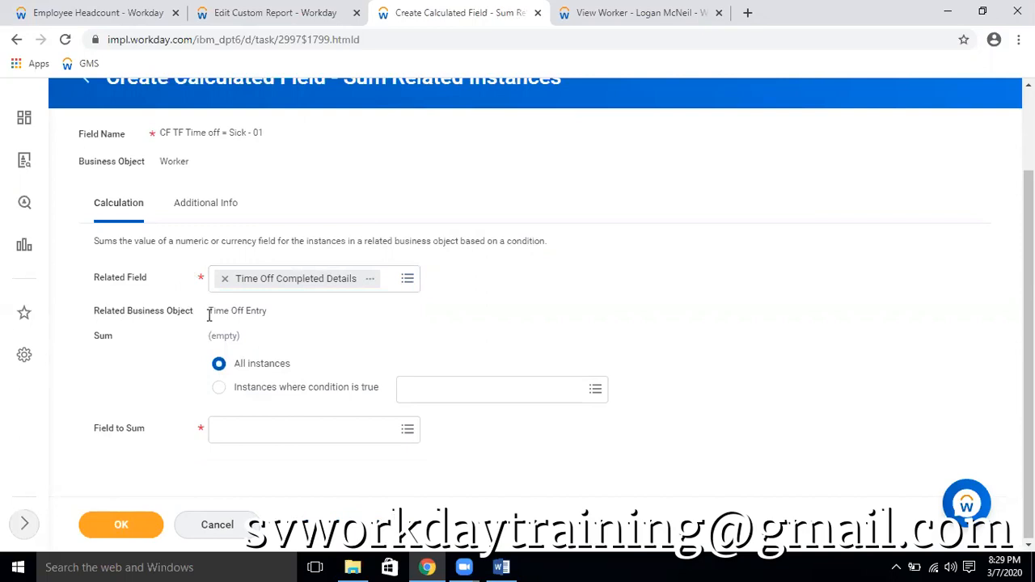
Compare the calculation's business object with its related business object, and check the GD 1 - PTO Plan in the worker's hourly balances
left_click_drag(210, 311, 277, 316)
left_click(300, 314)
left_click_drag(270, 313, 210, 311)
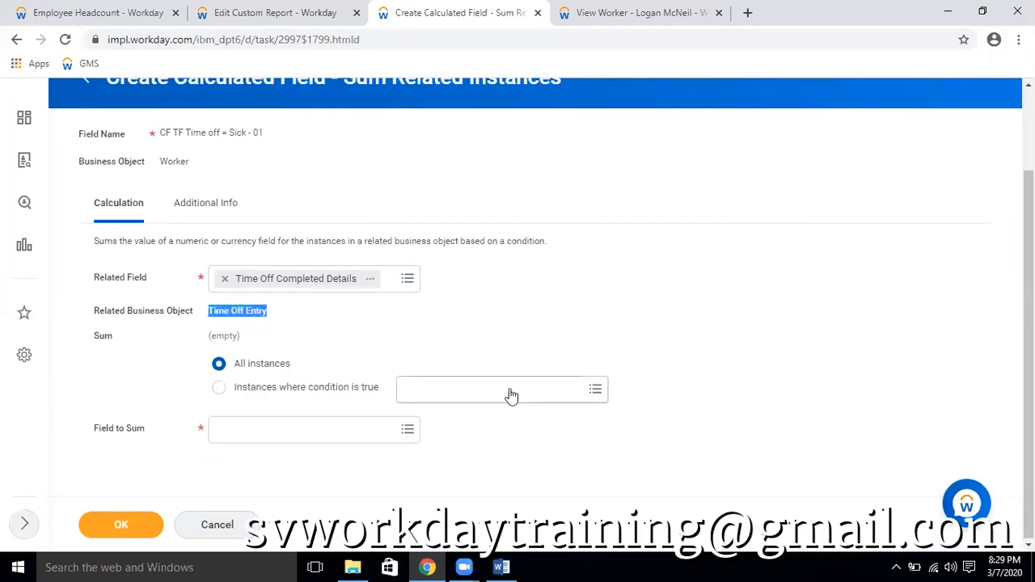
left_click(548, 303)
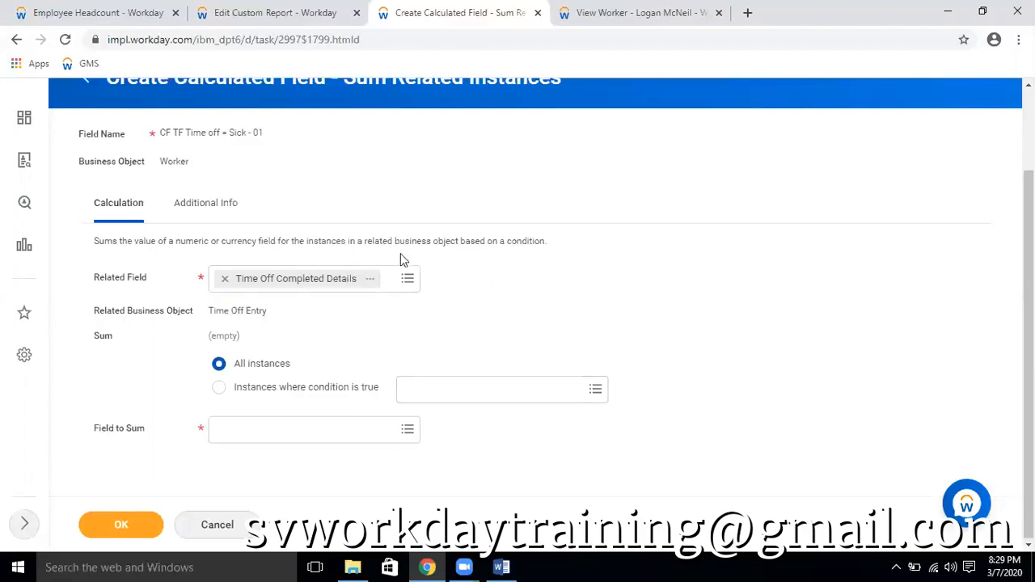
scroll(400, 253, "up", 1)
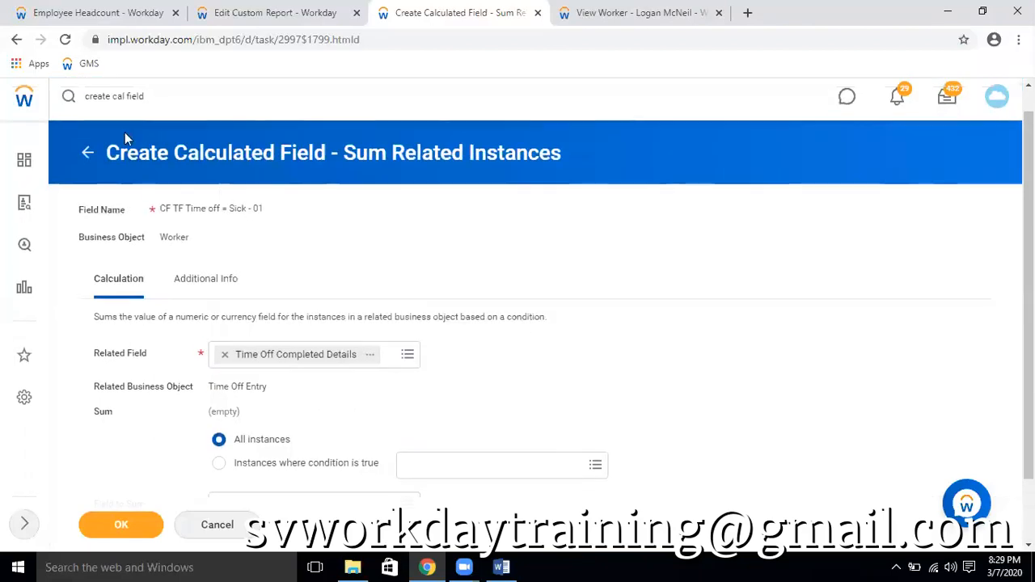
double_click(184, 234)
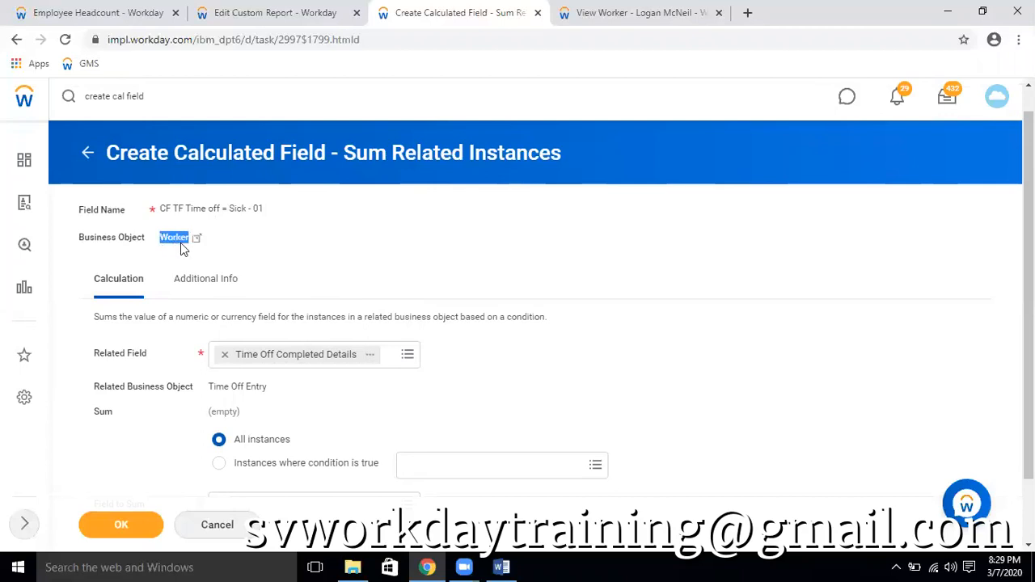
scroll(547, 299, "down", 1)
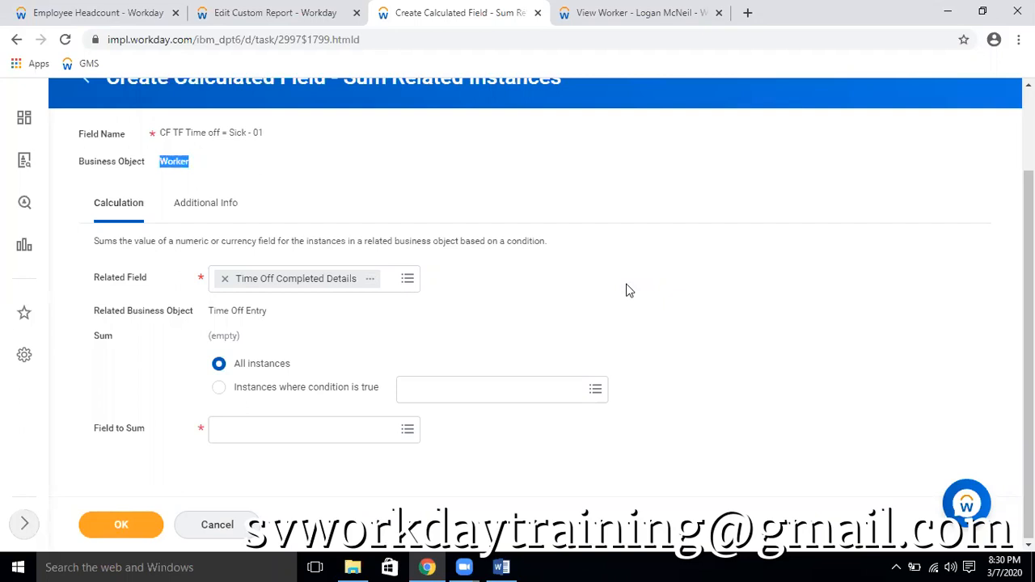
left_click(599, 16)
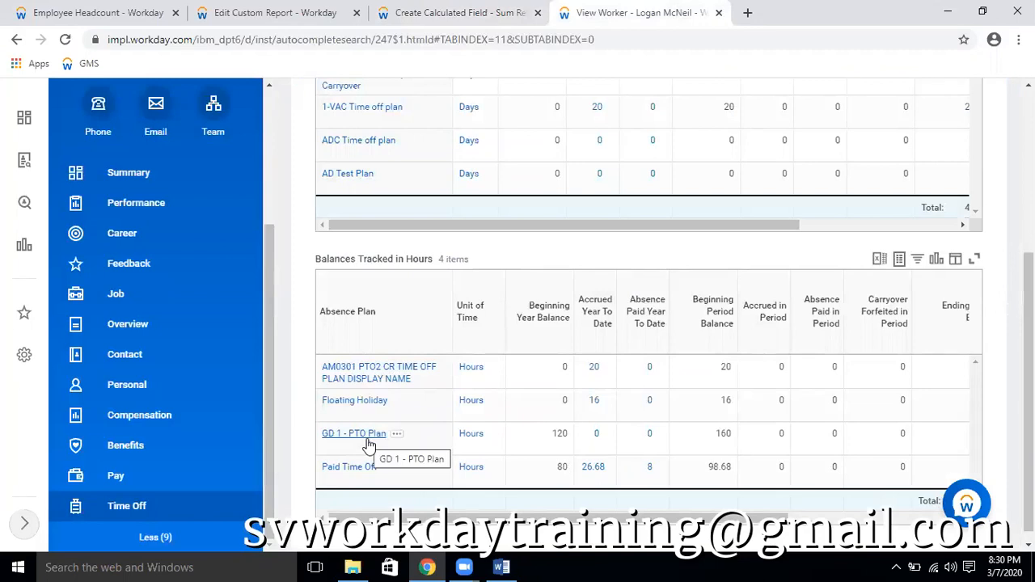
left_click(397, 11)
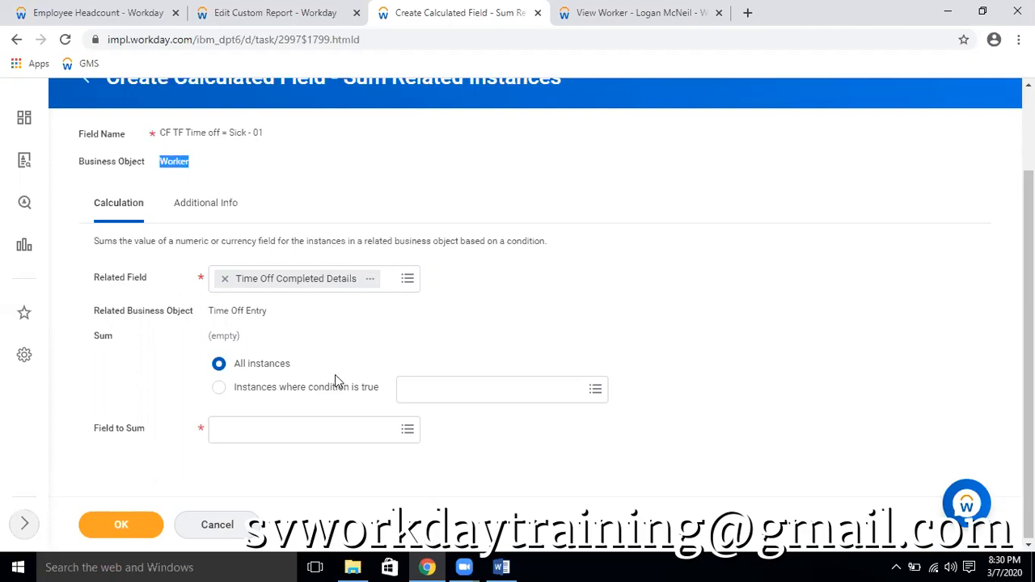
left_click_drag(210, 310, 273, 314)
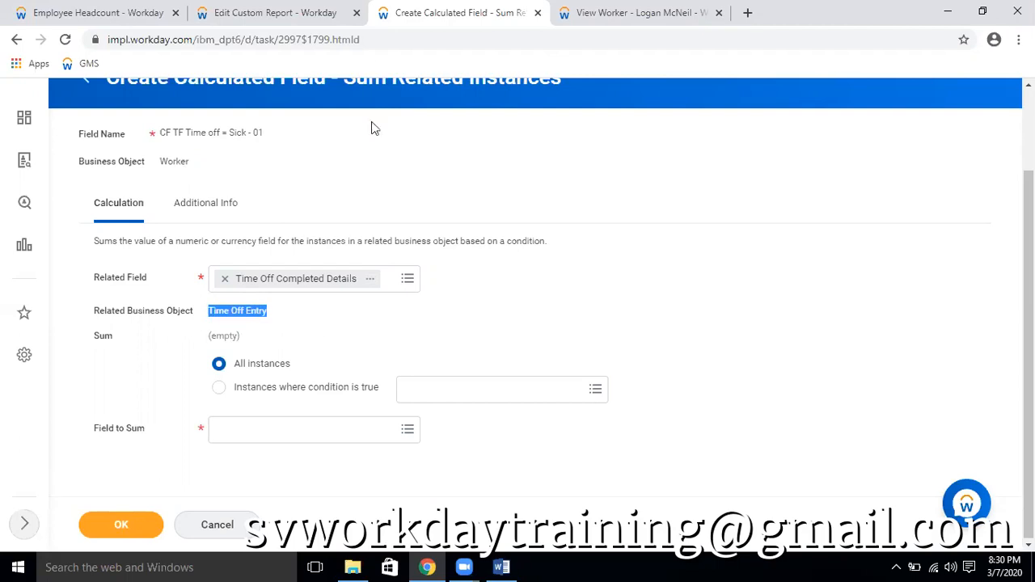
Duplicate the calculated field page and set the new field's business object to Time Off Entry
right_click(409, 16)
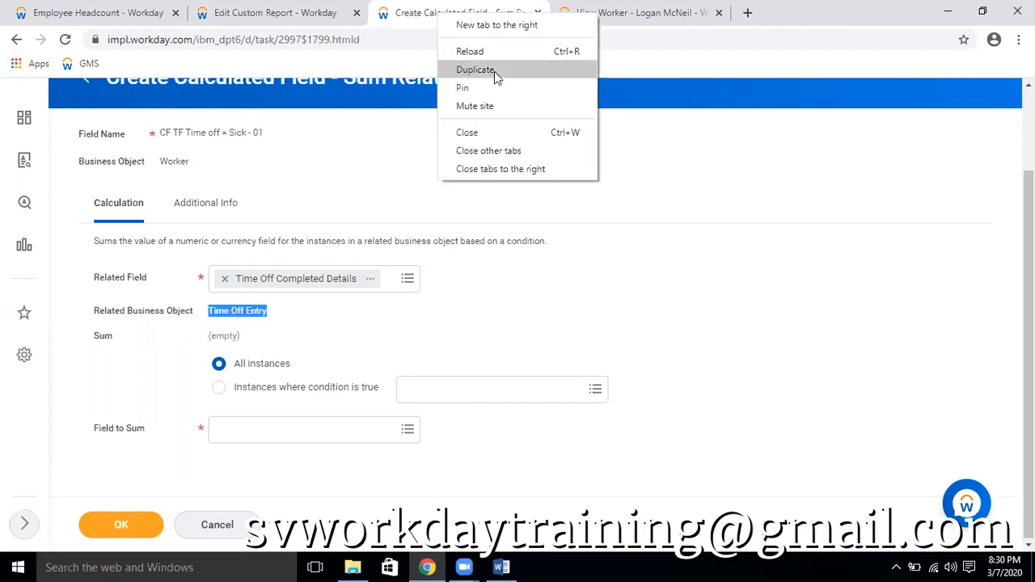
left_click(494, 71)
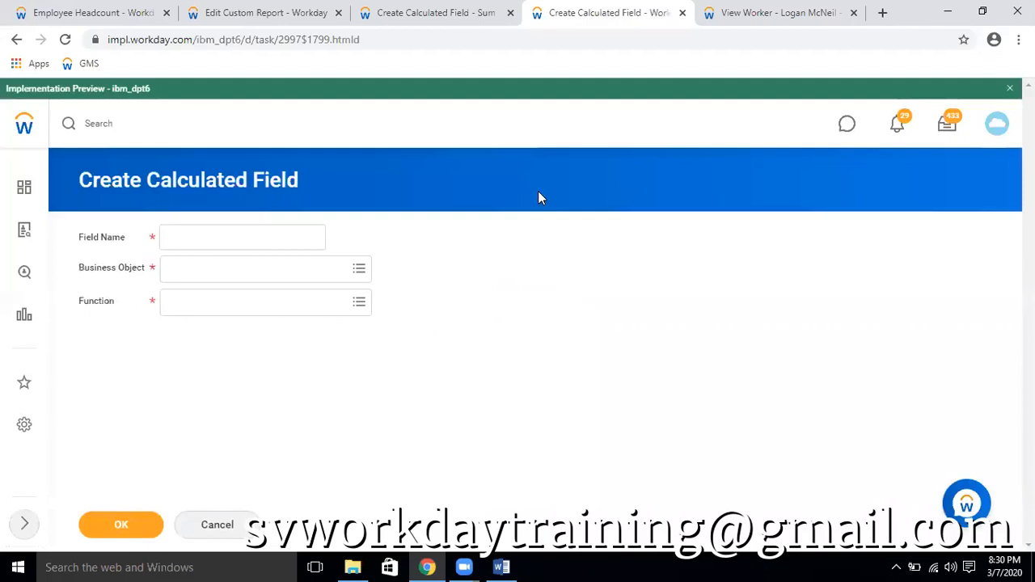
left_click(234, 277)
type("time of ")
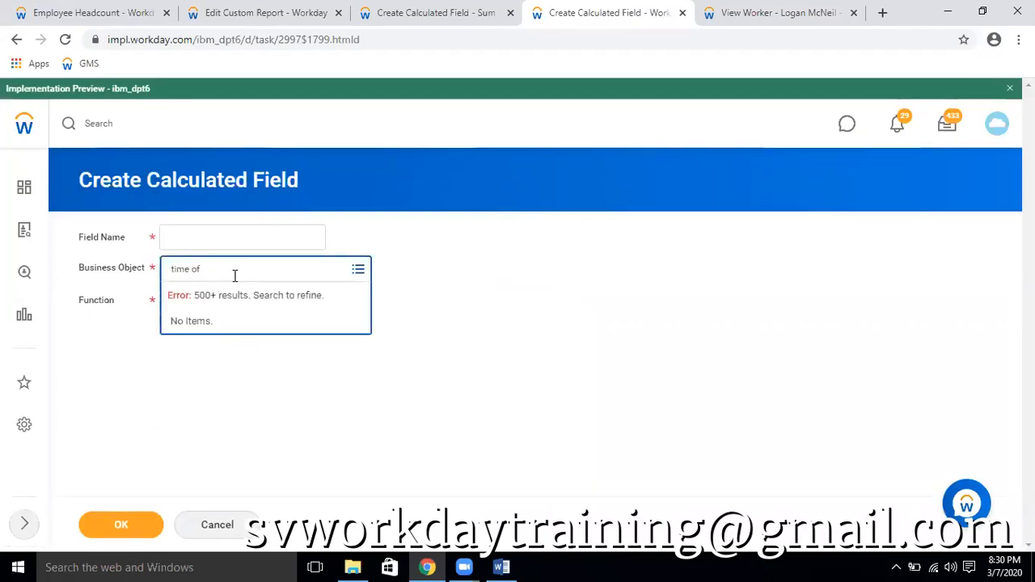
type("entry")
key("Return")
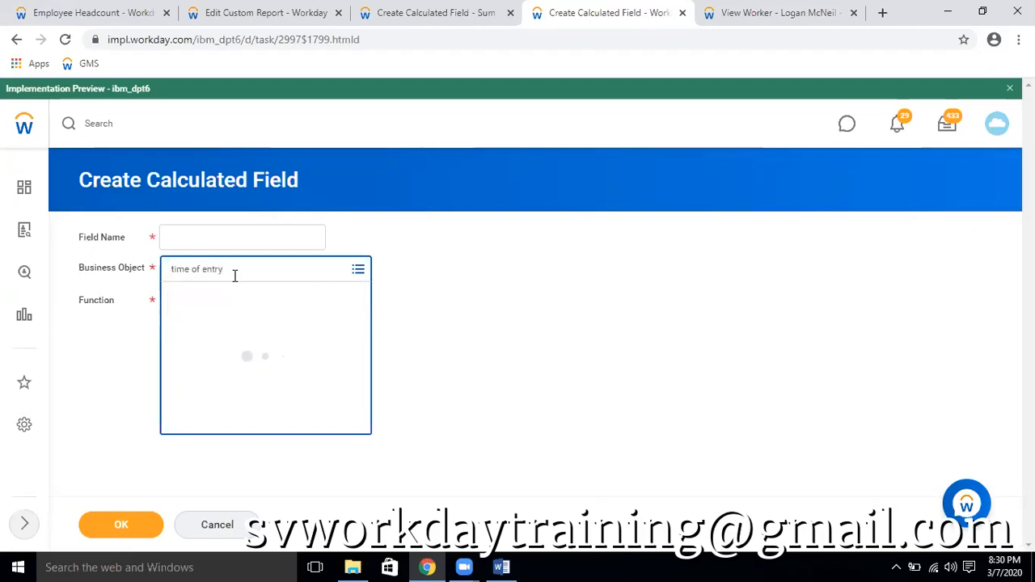
left_click(196, 324)
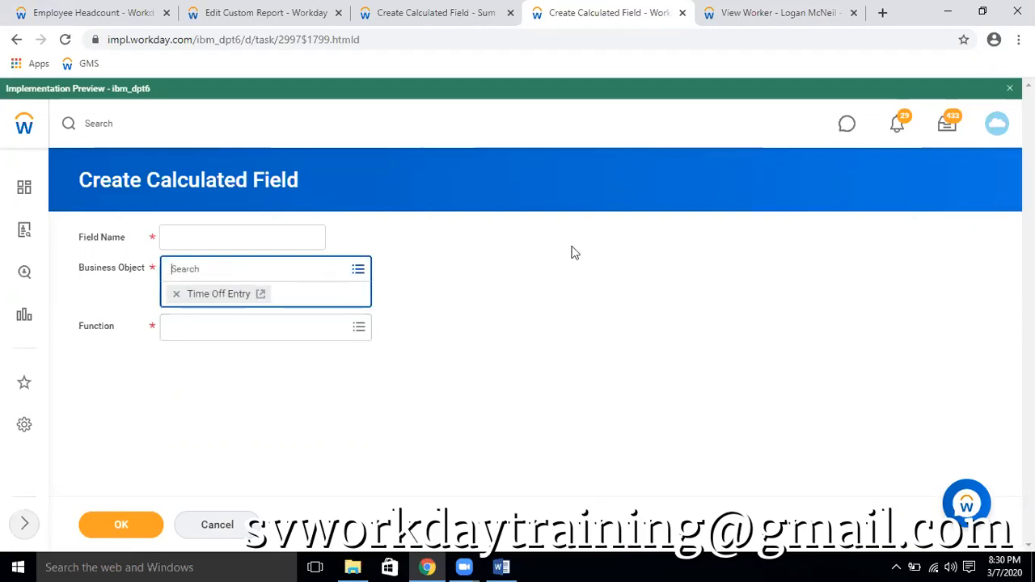
Name the field "CF TF Plan = GD 1 - PTO Plan", set its function to True/False Condition, and continue to the condition definition
left_click(213, 229)
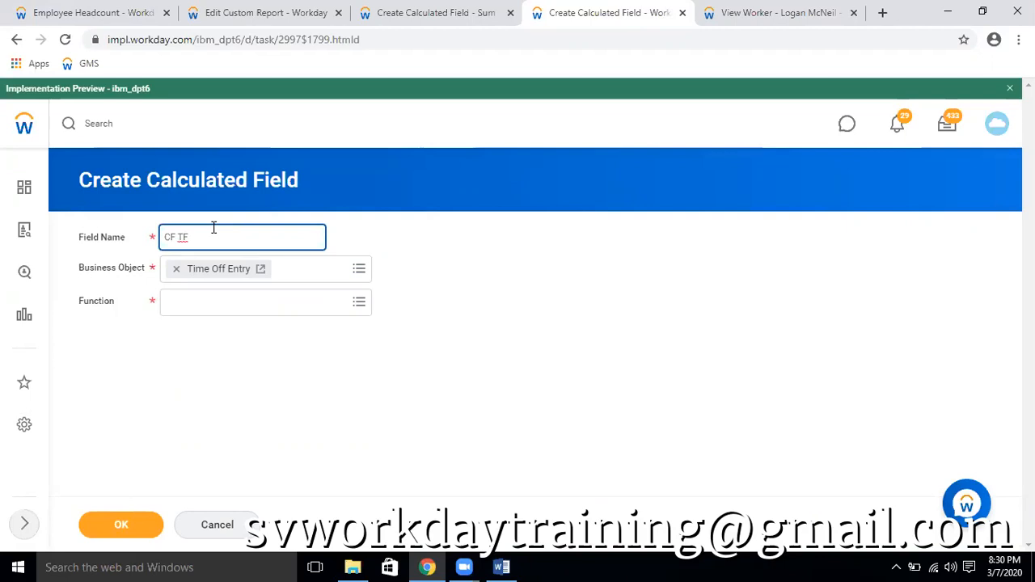
type("an = GD 1 - PTO Plan")
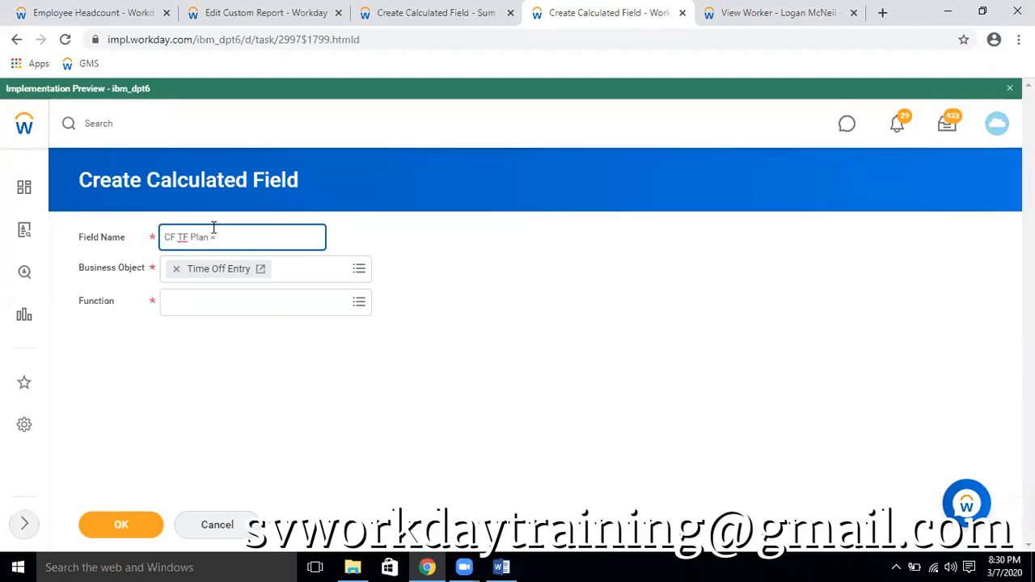
left_click(247, 309)
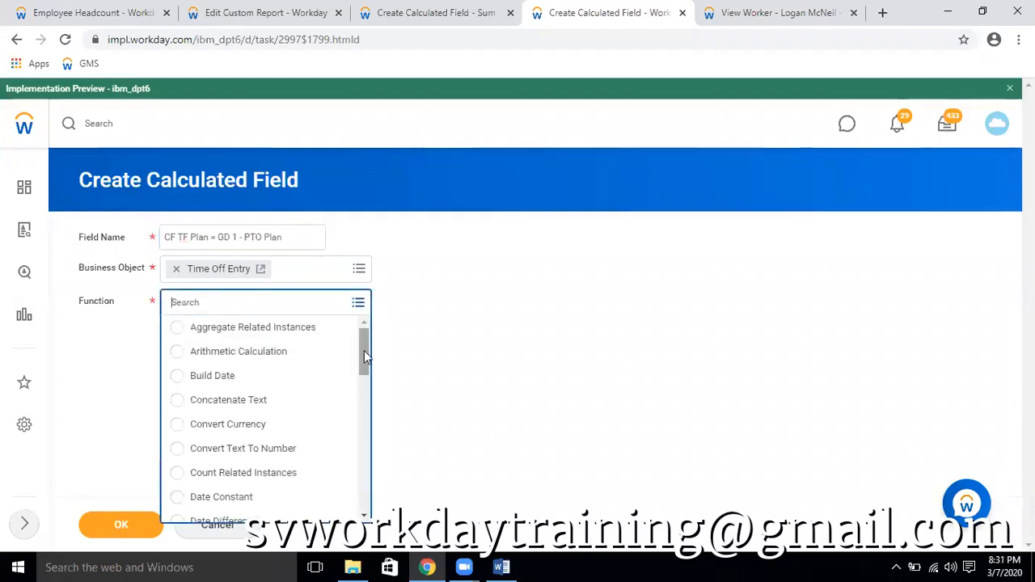
left_click_drag(364, 350, 364, 485)
left_click(222, 509)
left_click(121, 526)
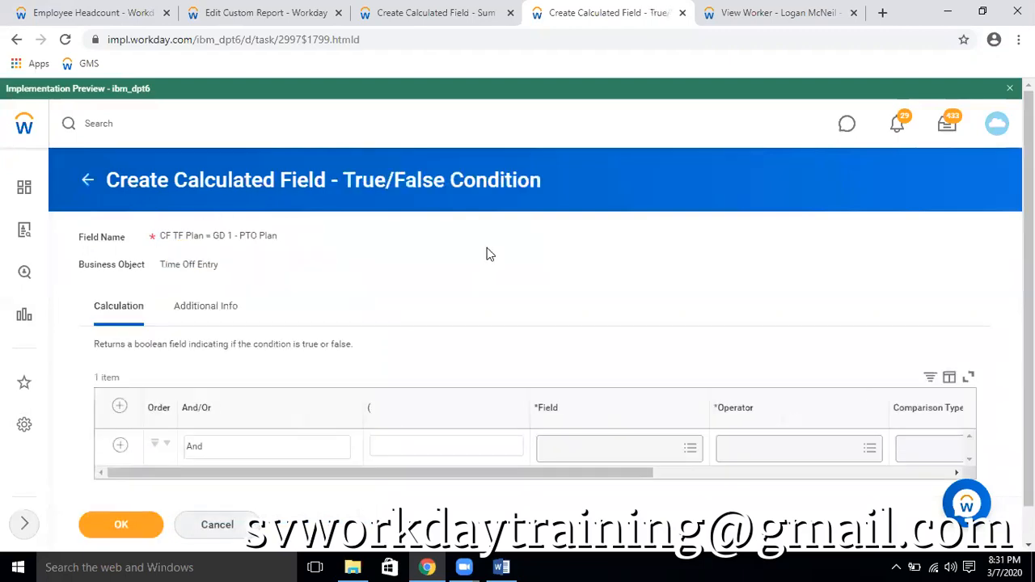
Search the condition's available fields for "tim off plan"
left_click(671, 460)
type("tiome")
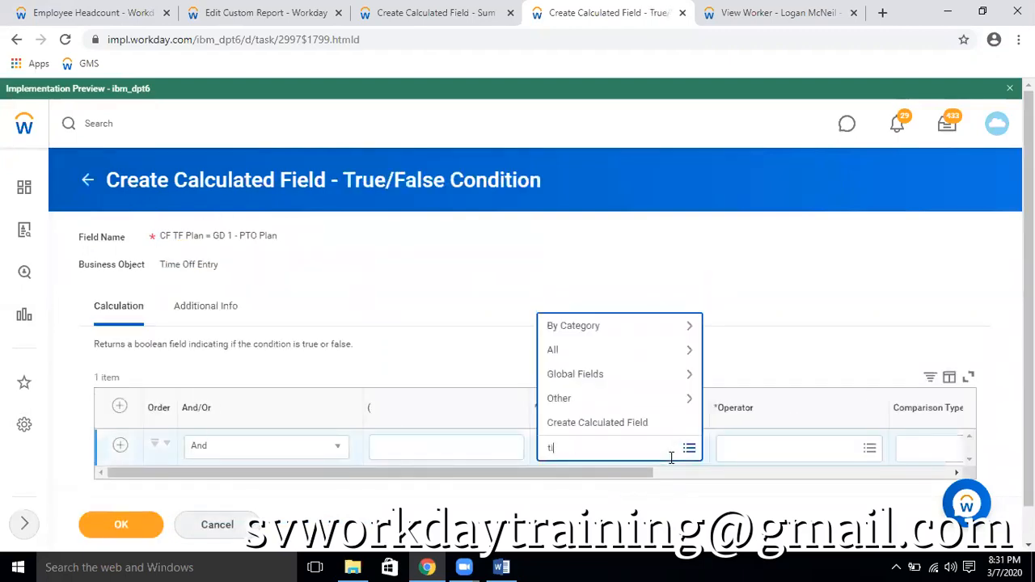
key("BackSpace")
key("BackSpace")
key("BackSpace")
key("BackSpace")
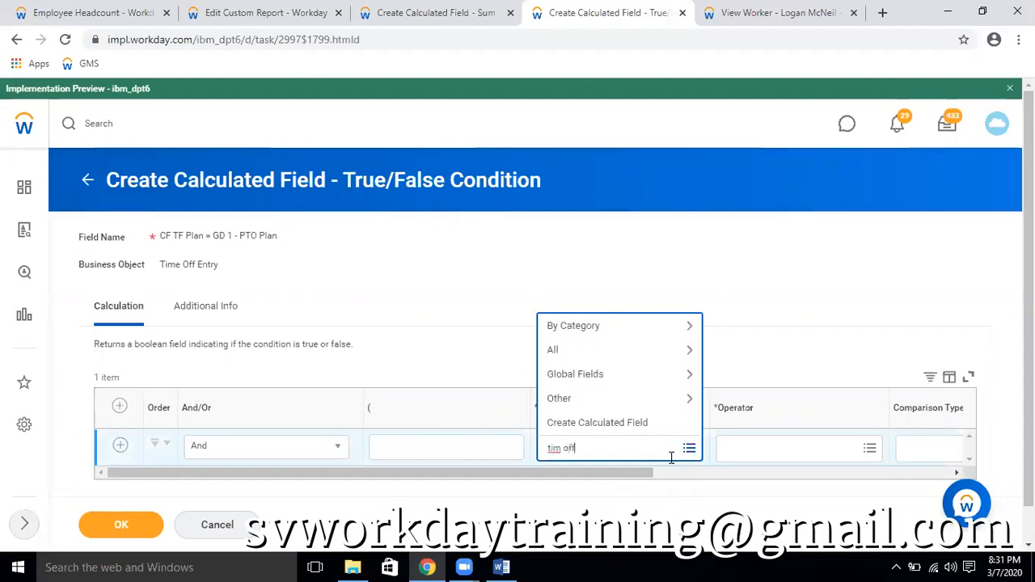
type("m off plan")
key("Return")
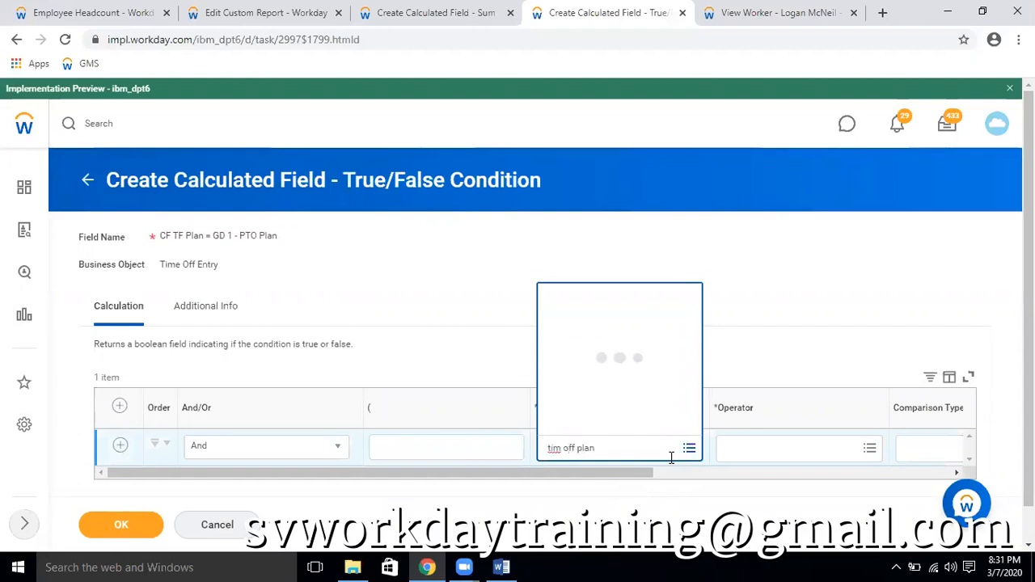
Broaden the field search to "tim off" and set the condition's field to Time Off Entry
left_click(652, 453)
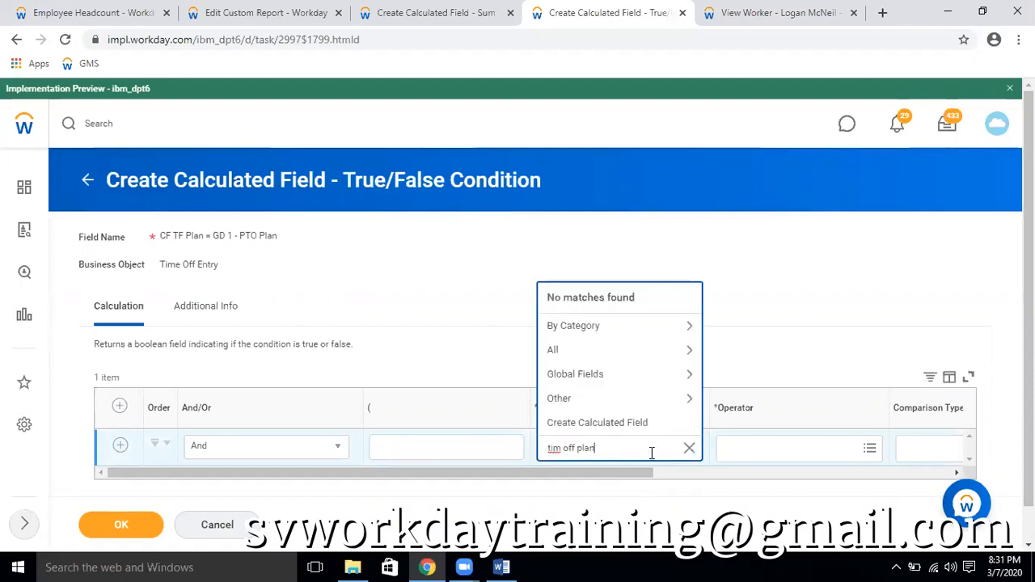
key("Return")
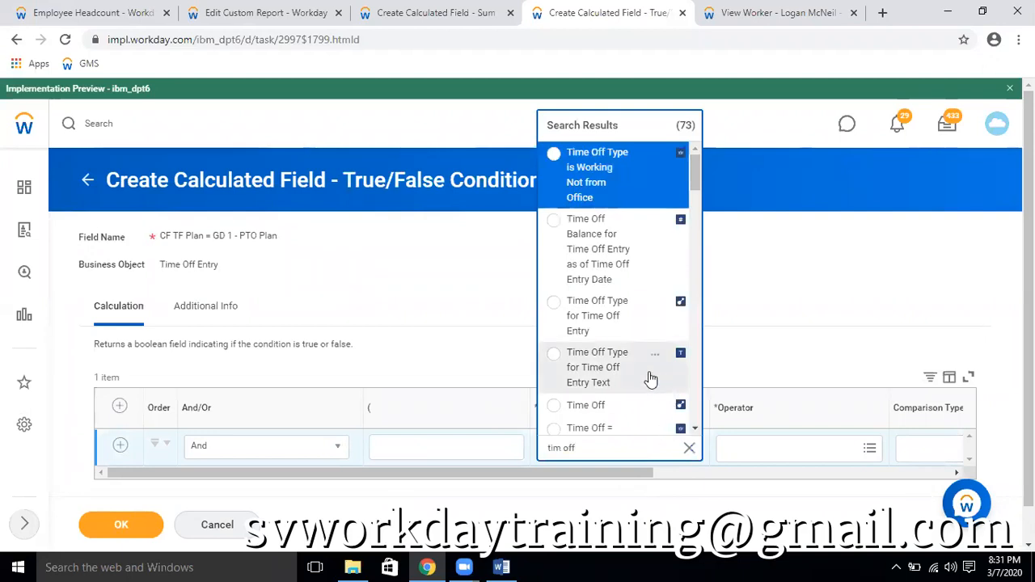
scroll(651, 378, "down", 1)
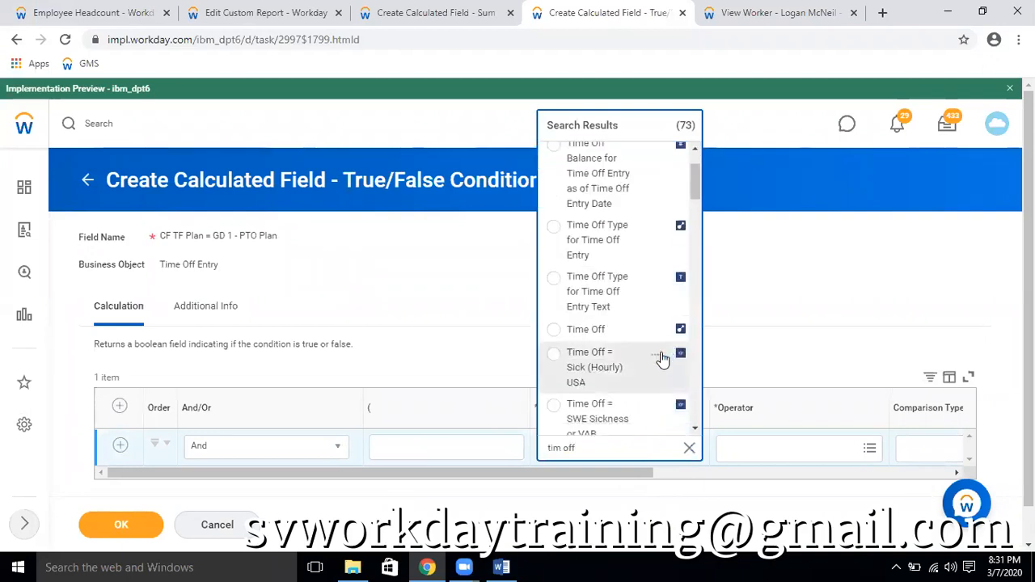
scroll(658, 360, "down", 1)
scroll(656, 361, "down", 3)
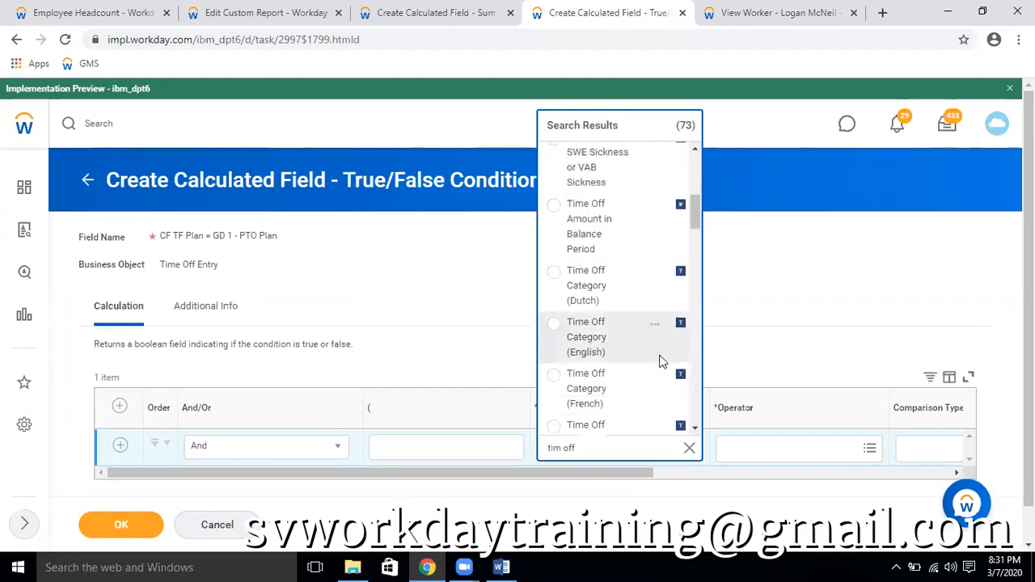
scroll(653, 362, "down", 4)
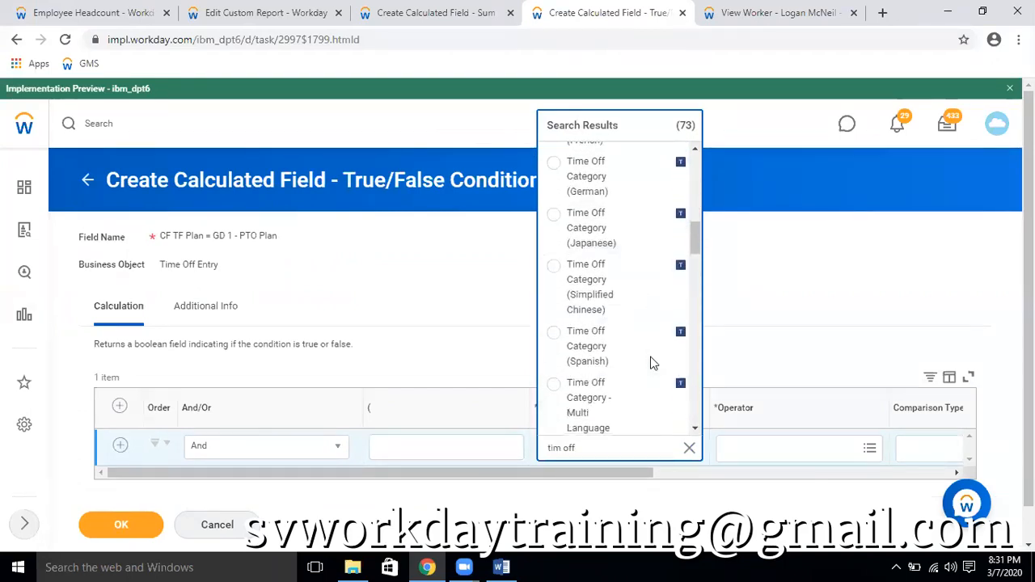
scroll(653, 363, "down", 3)
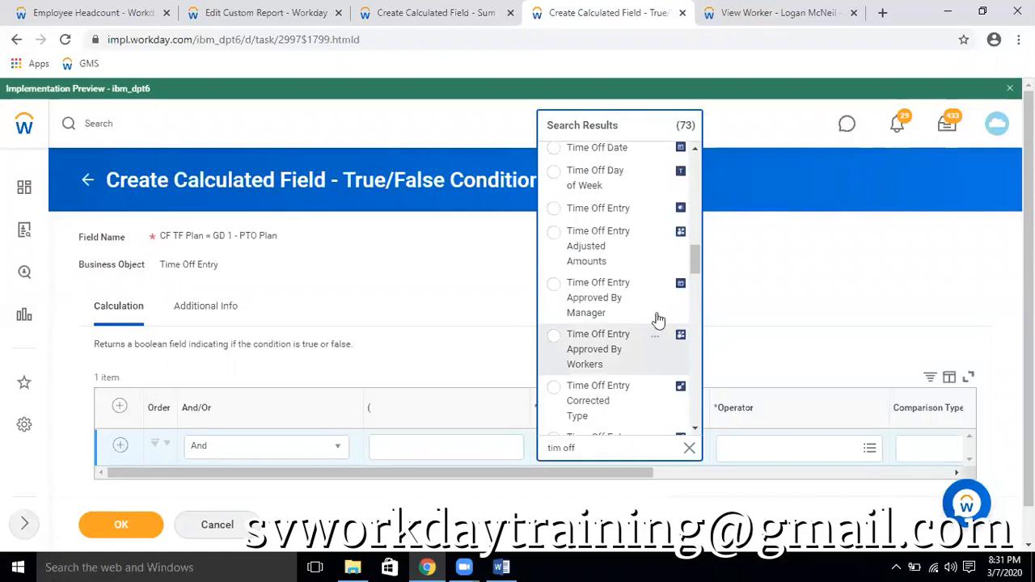
left_click(631, 212)
Check the Time Off Entry report field's details and set the condition's operator to "in the selection list"
left_click(760, 453)
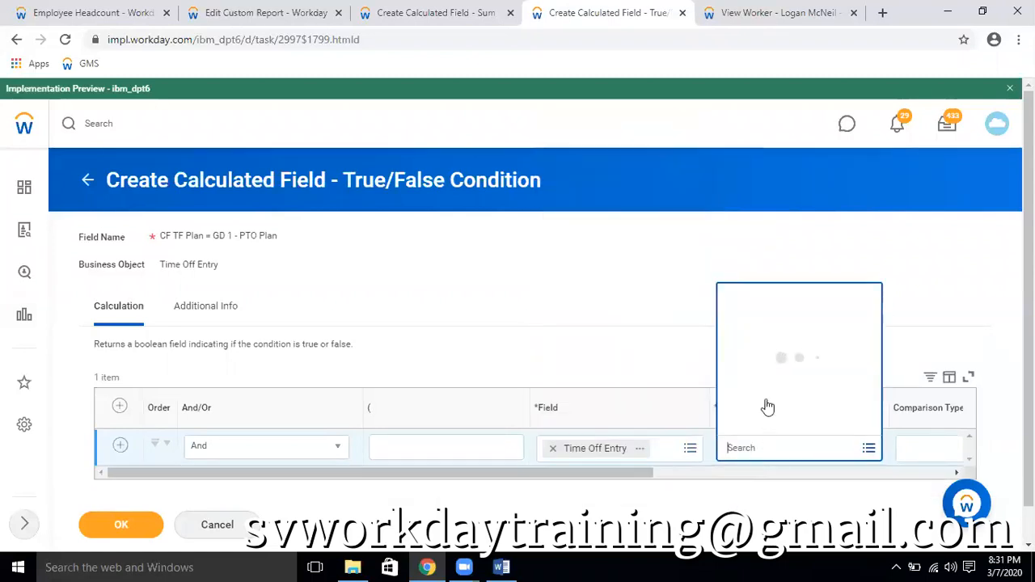
left_click(638, 449)
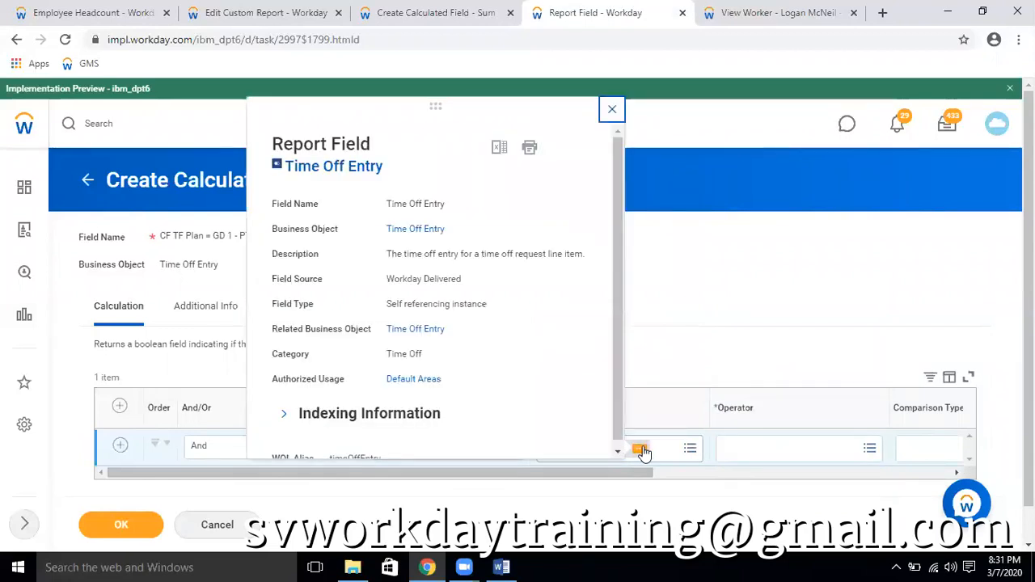
left_click(611, 109)
left_click(841, 461)
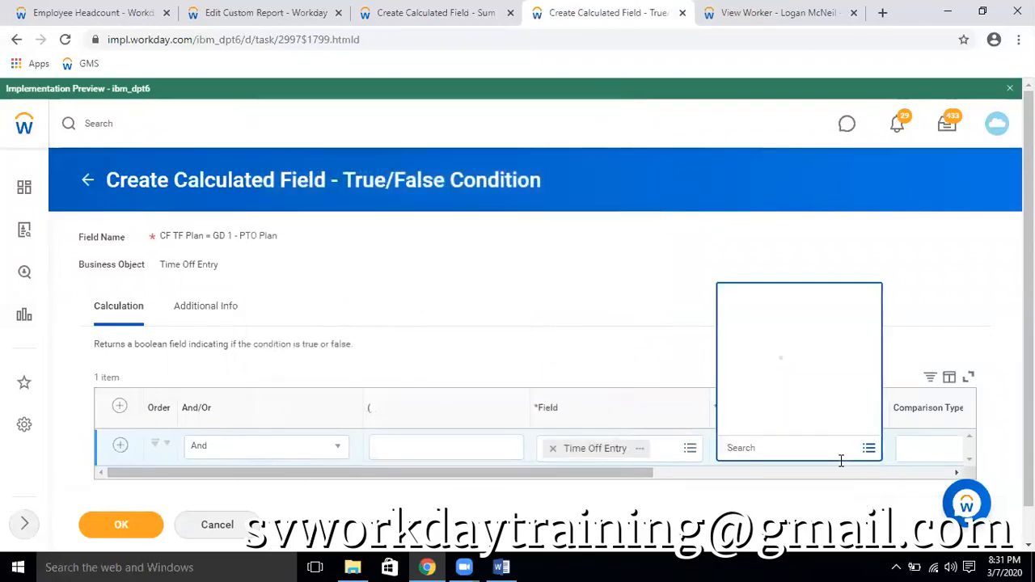
left_click(790, 403)
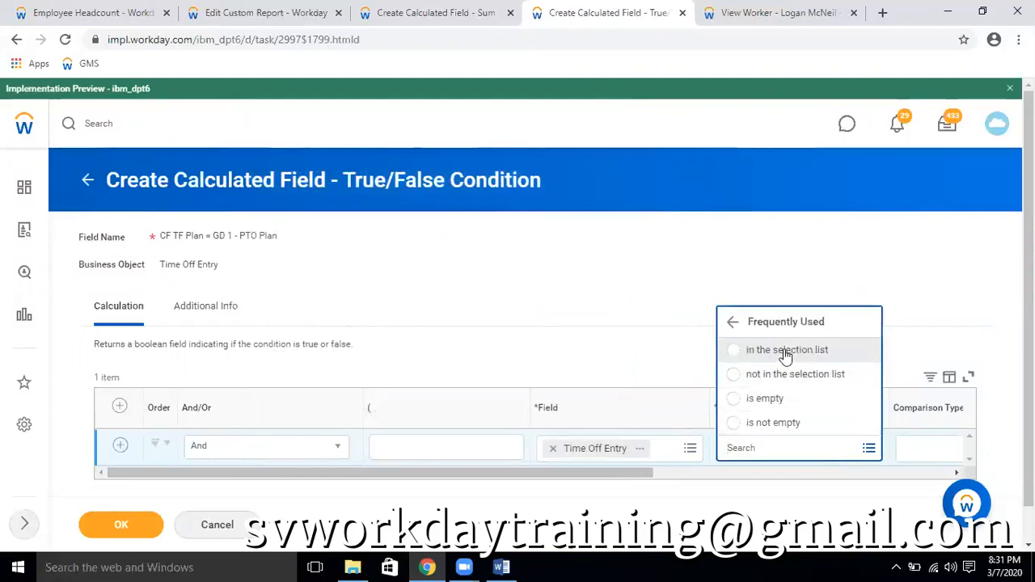
left_click(784, 353)
Search the condition's comparison values for "GD 1 - PTO Plan"
left_click_drag(642, 494, 864, 508)
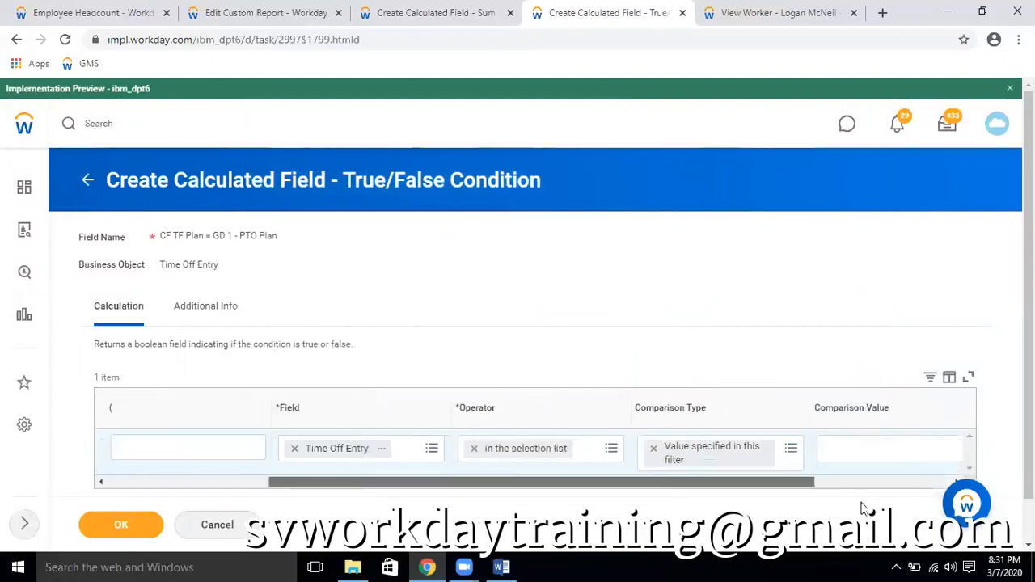
left_click(842, 450)
type("GD 1 - PTO Plan")
key("Return")
key("ctrl+c")
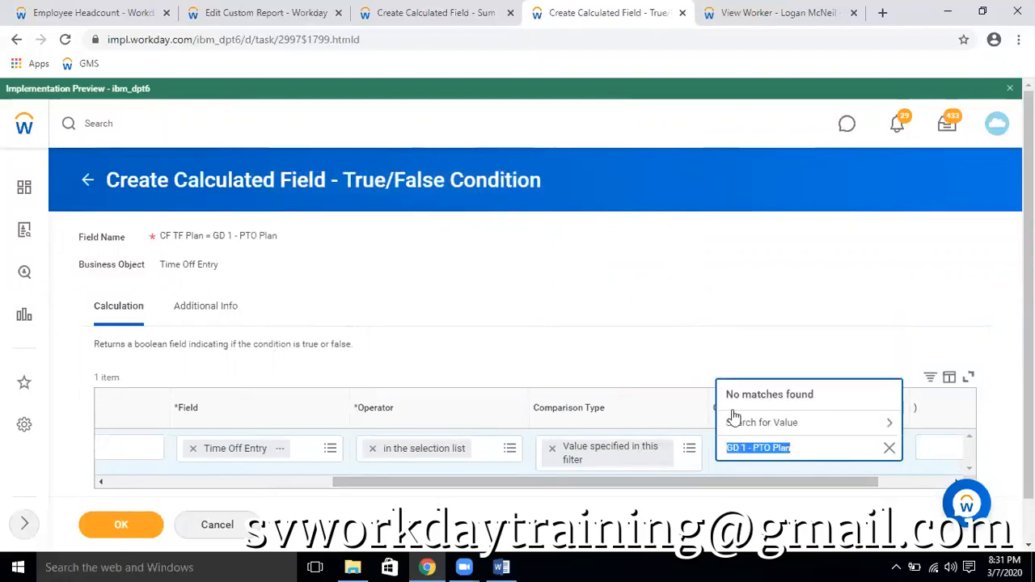
Search the fields for "time off", check the Time Off Event details and make it the condition's field instead of Time Off Entry
left_click_drag(358, 490, 281, 490)
left_click(315, 448)
type("time off")
key("Return")
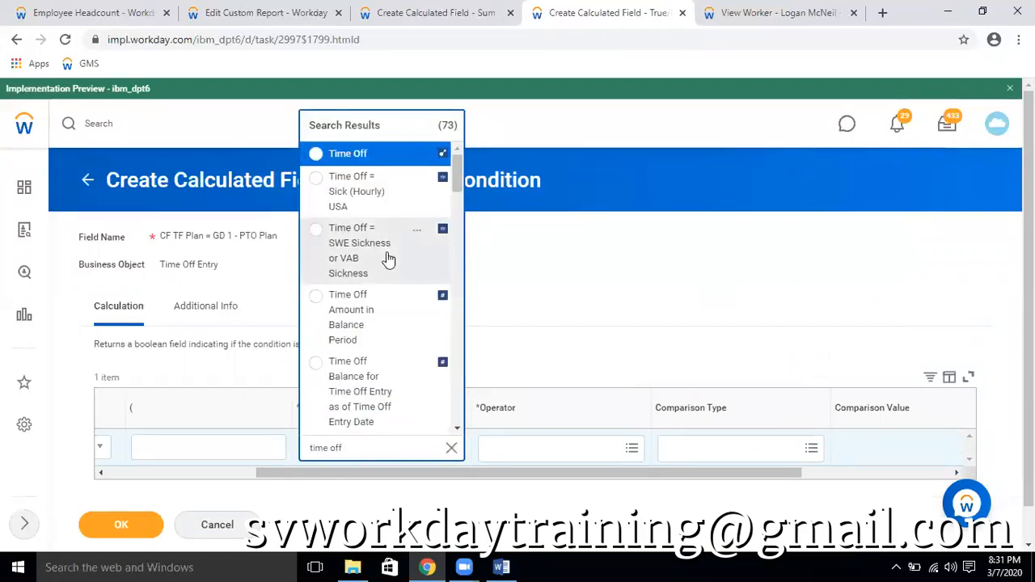
scroll(388, 257, "down", 8)
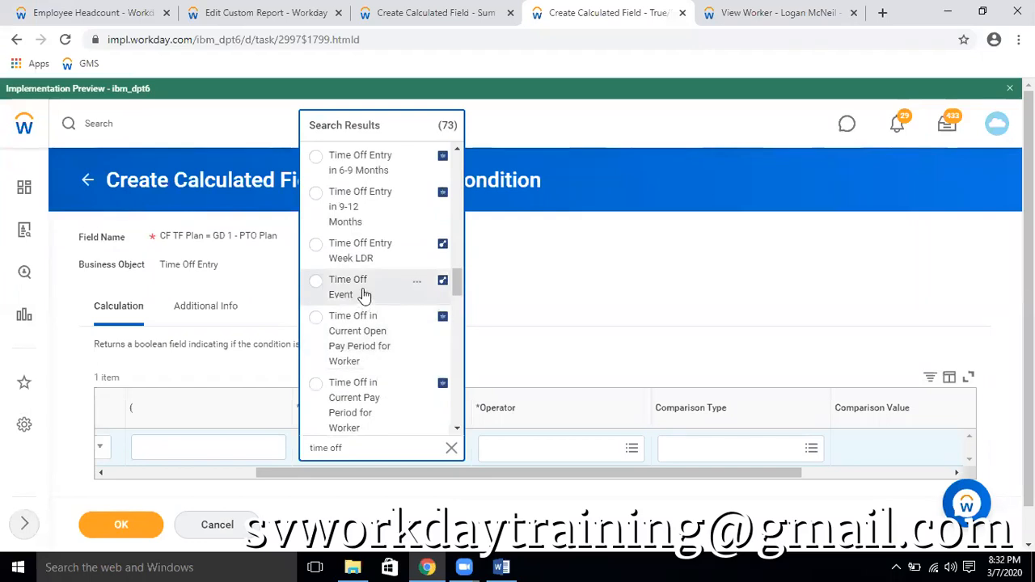
left_click(417, 283)
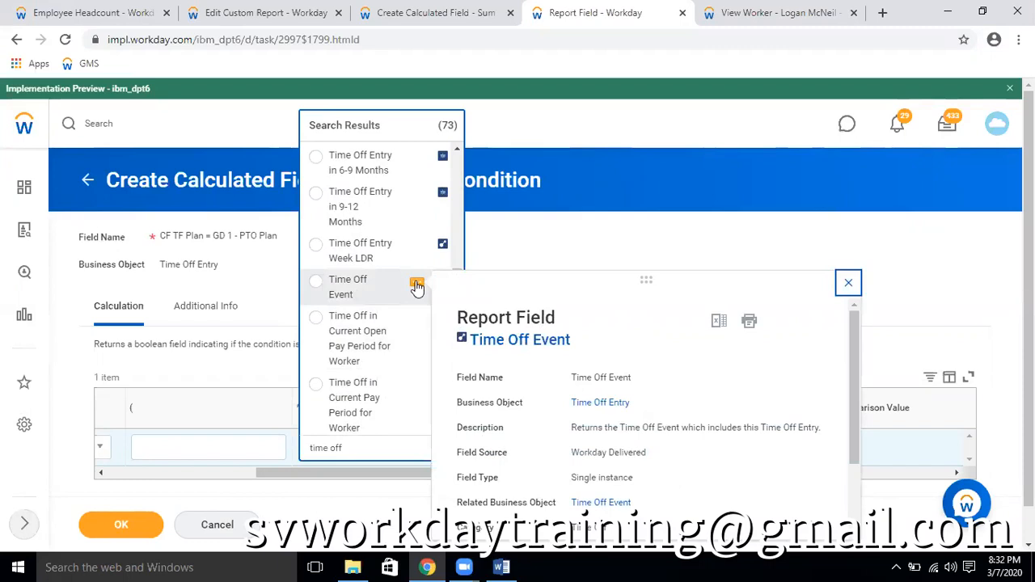
left_click(340, 291)
Set the operator for Time Off Event to "in the selection list" and search its comparison values for "GD 1 - PTO Plan"
left_click(594, 446)
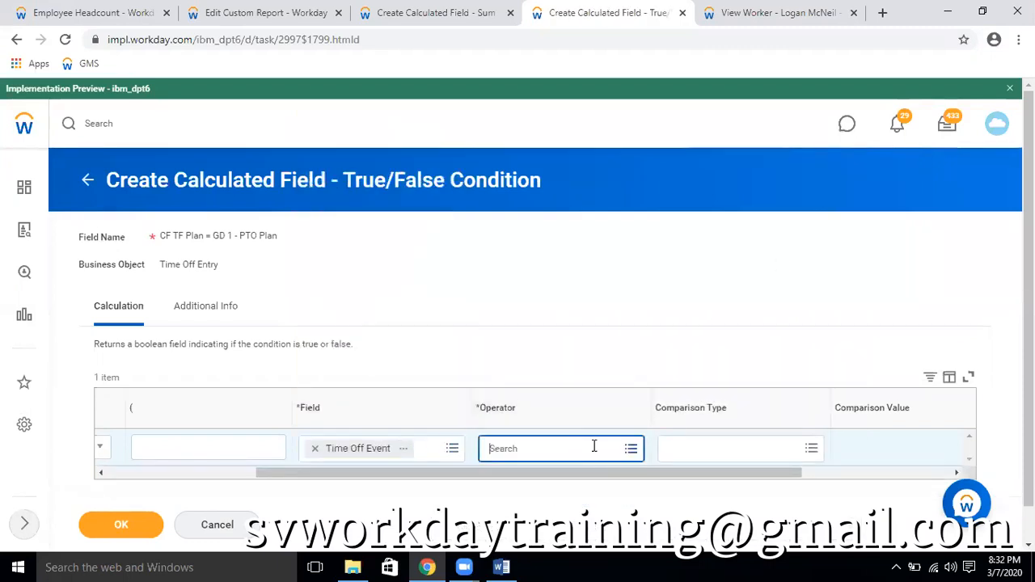
left_click(558, 400)
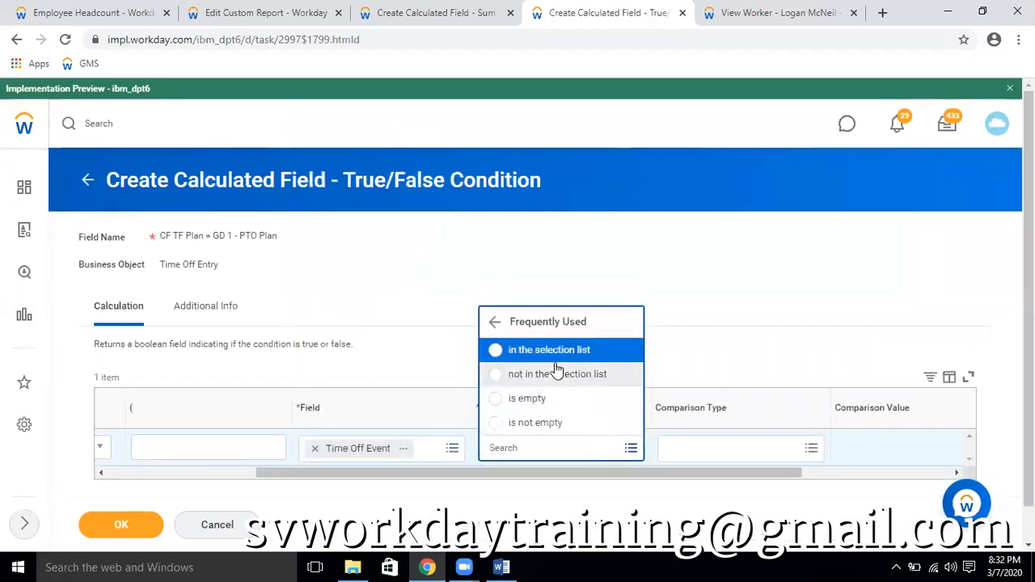
left_click(629, 355)
left_click(878, 449)
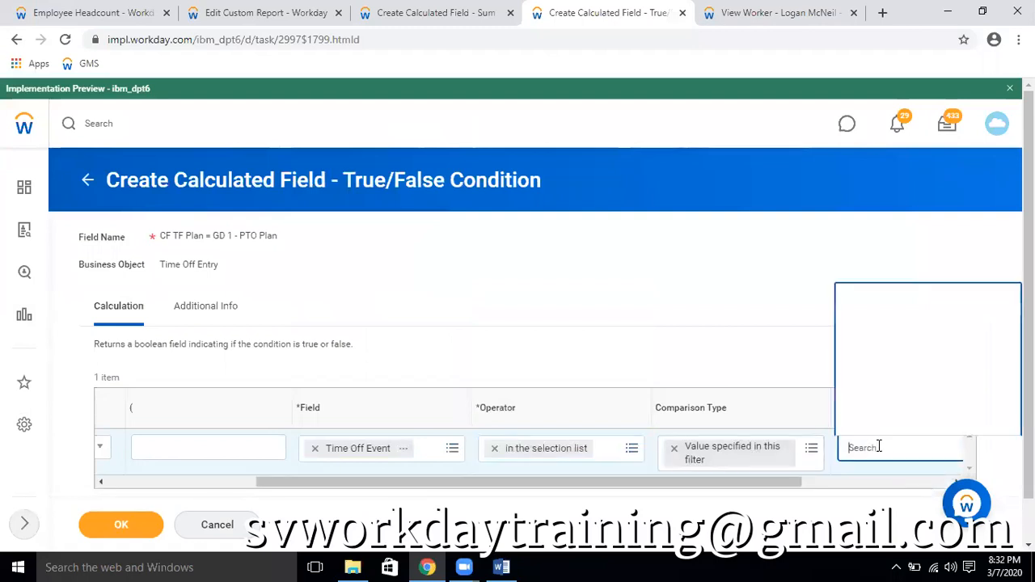
key("ctrl+v")
key("Return")
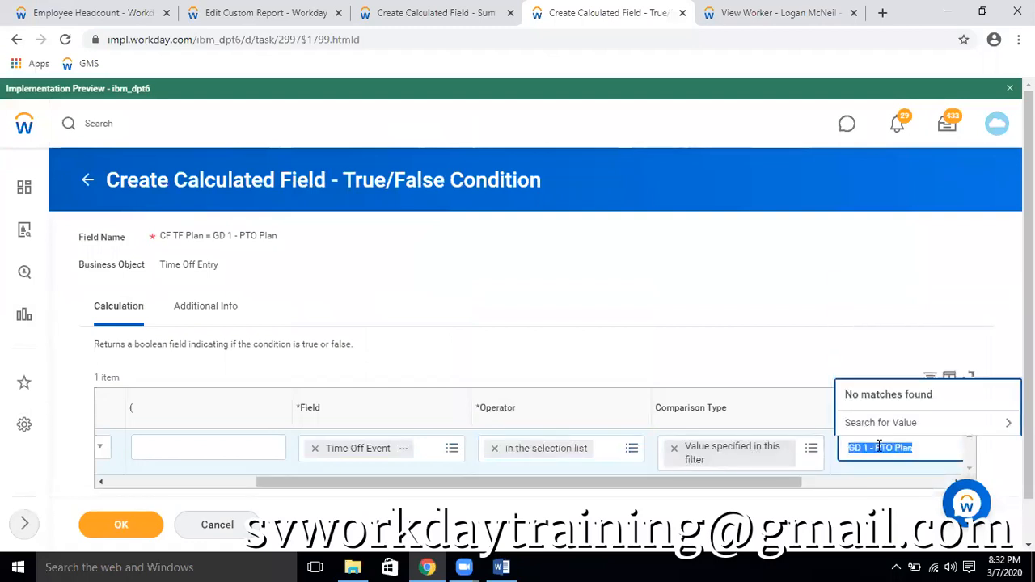
Remove Time Off Event from the condition and look through the fields matching "time off" for a replacement
left_click(314, 448)
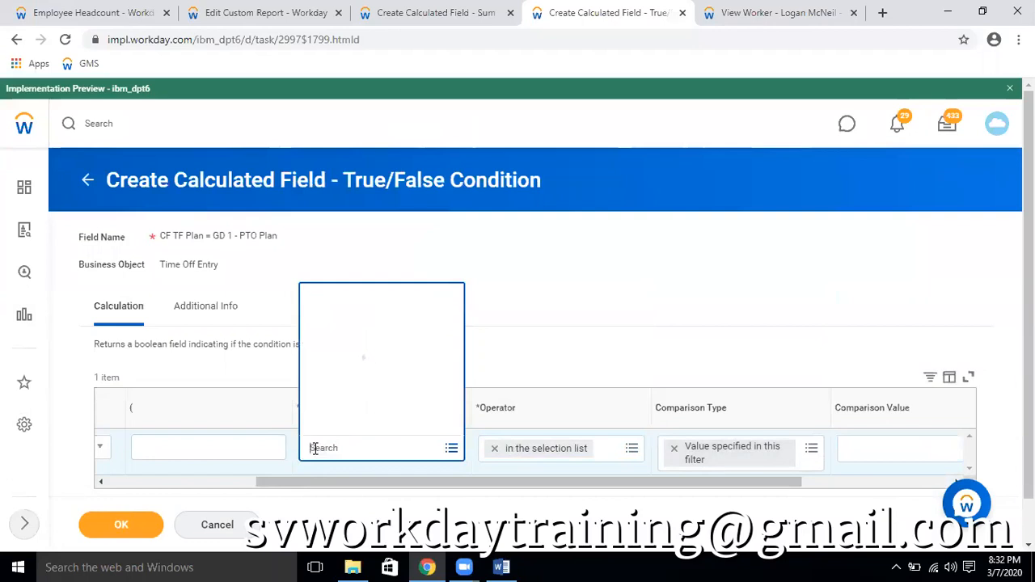
type("time o")
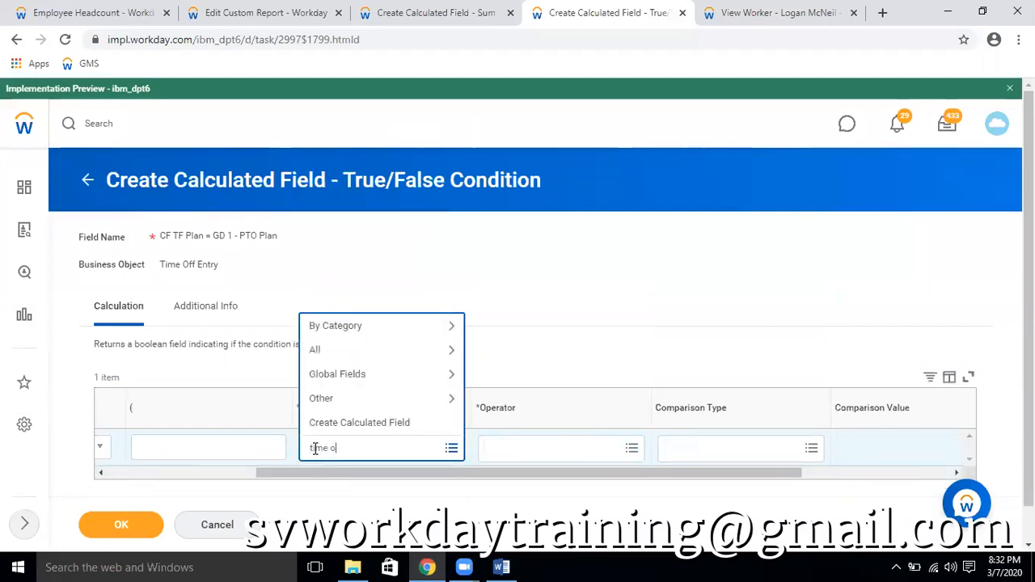
type("ff")
key("Return")
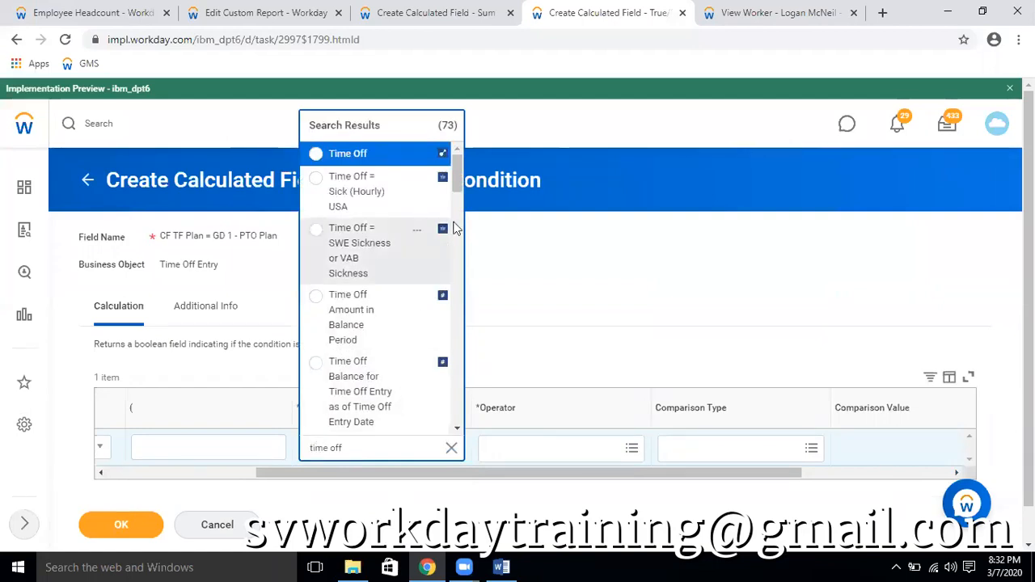
scroll(461, 173, "down", 10)
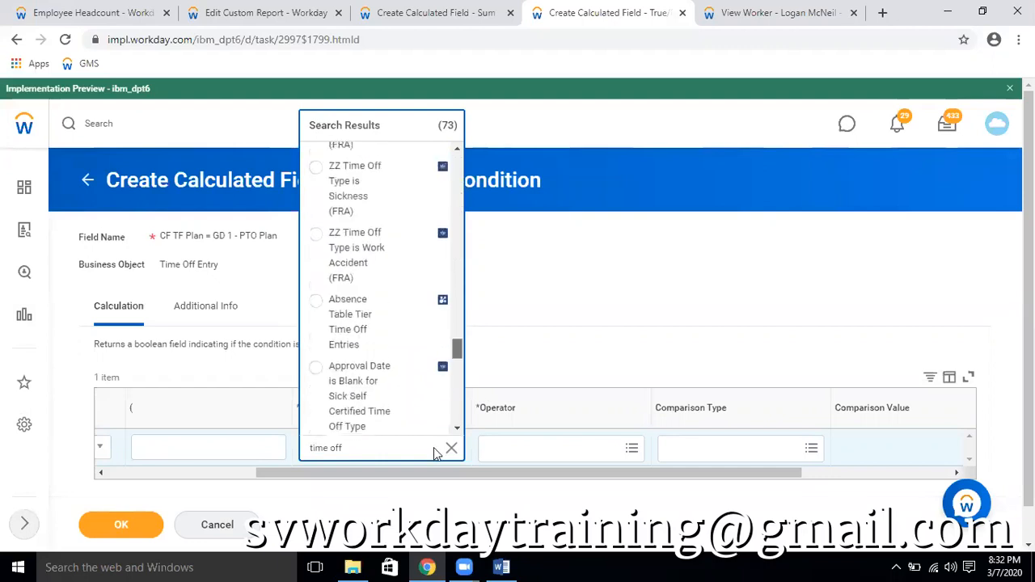
scroll(431, 422, "down", 10)
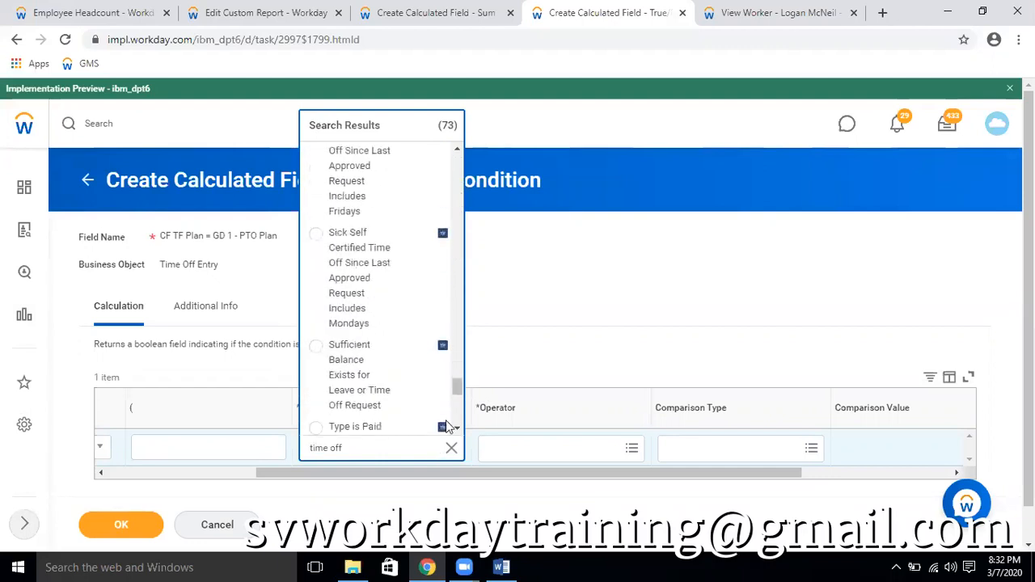
left_click(411, 416)
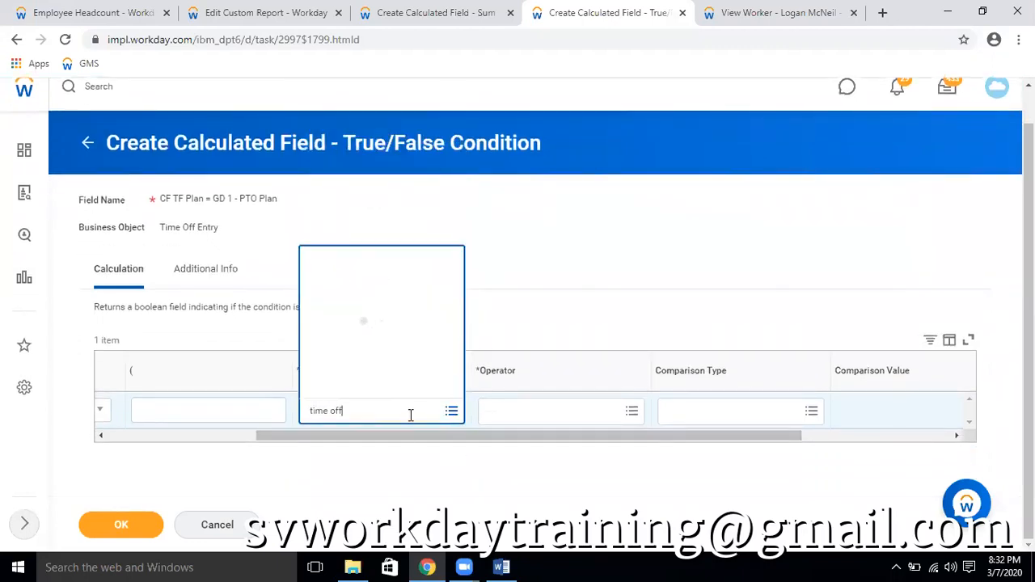
left_click(411, 415)
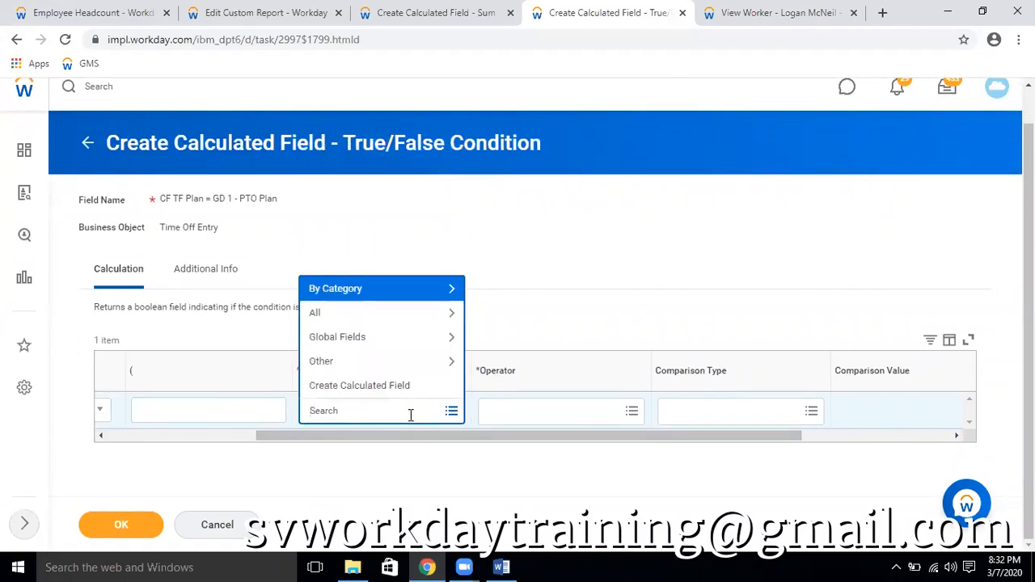
Search the fields for "time off" again, check the Time Off field's details and set it as the condition's field
type("time off")
key("Return")
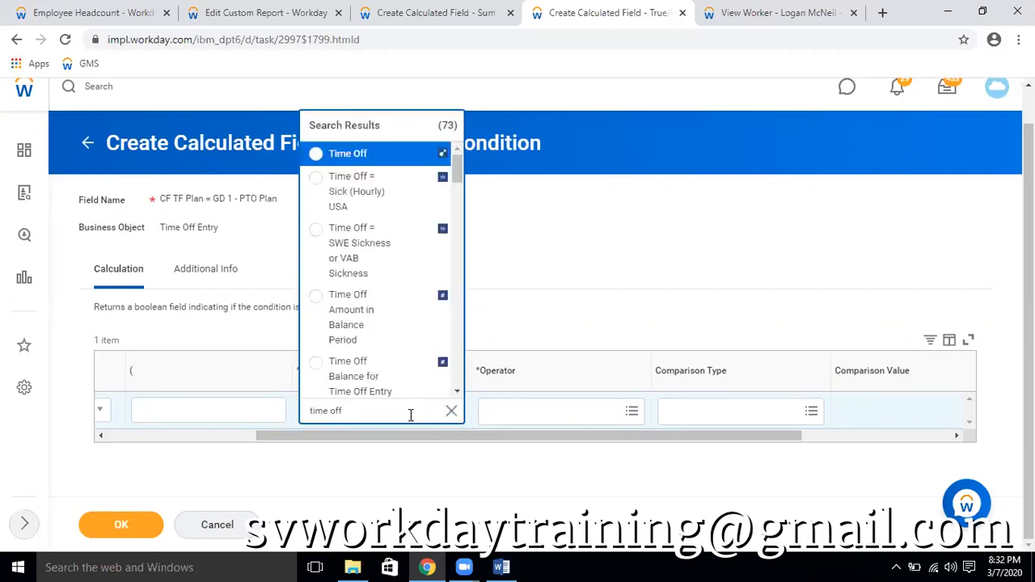
scroll(411, 317, "down", 2)
scroll(409, 314, "up", 2)
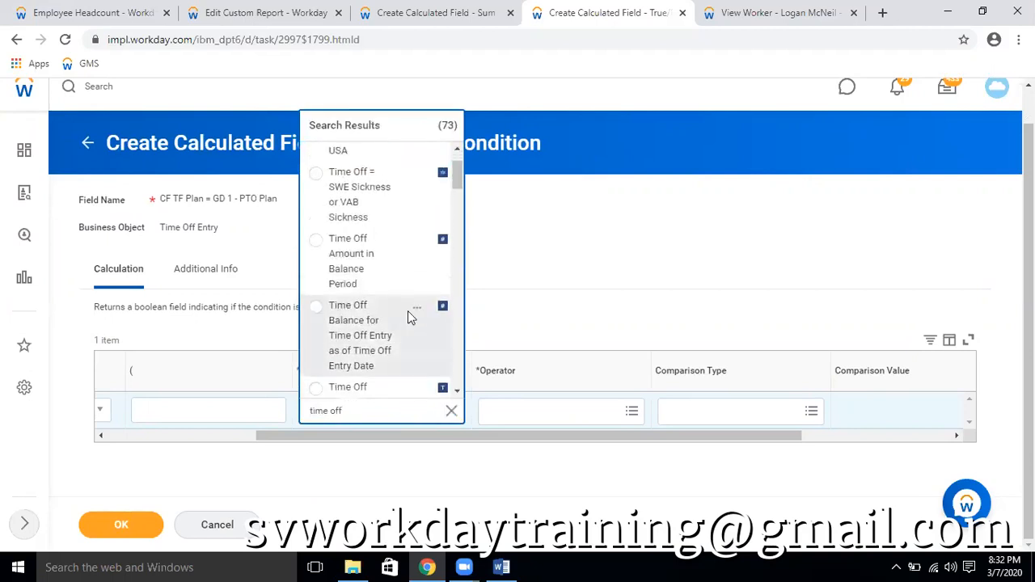
left_click(417, 155)
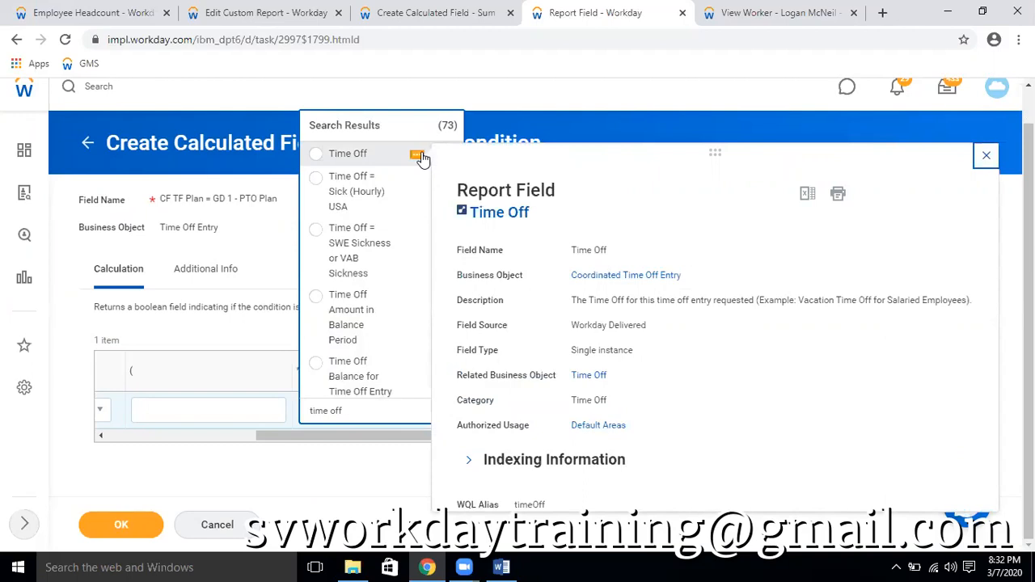
left_click(322, 155)
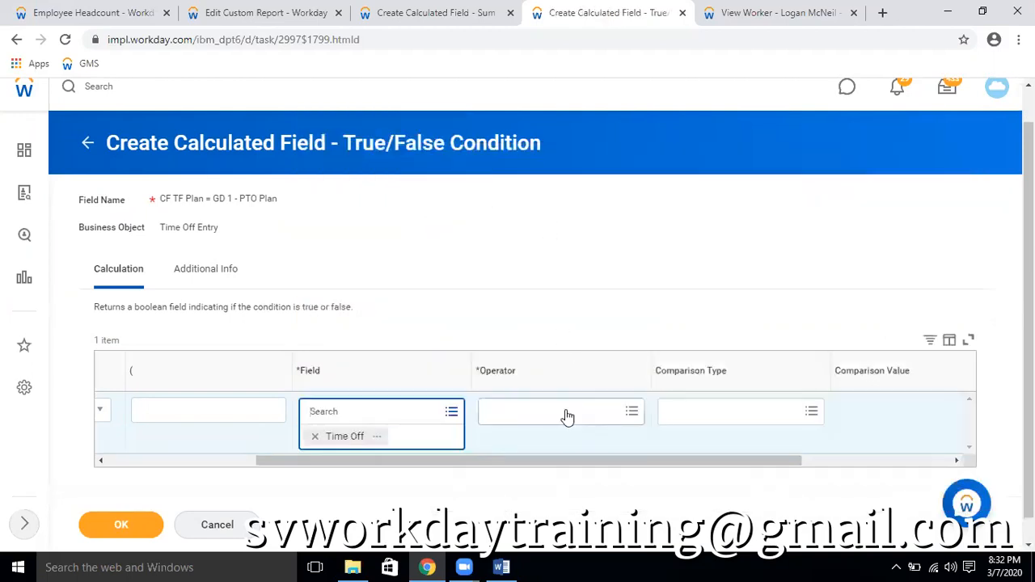
Set the Time Off condition's operator to "in the selection list" and search the comparison values for "GD 1 - PTO Plan"
left_click(567, 416)
left_click(555, 363)
left_click(557, 317)
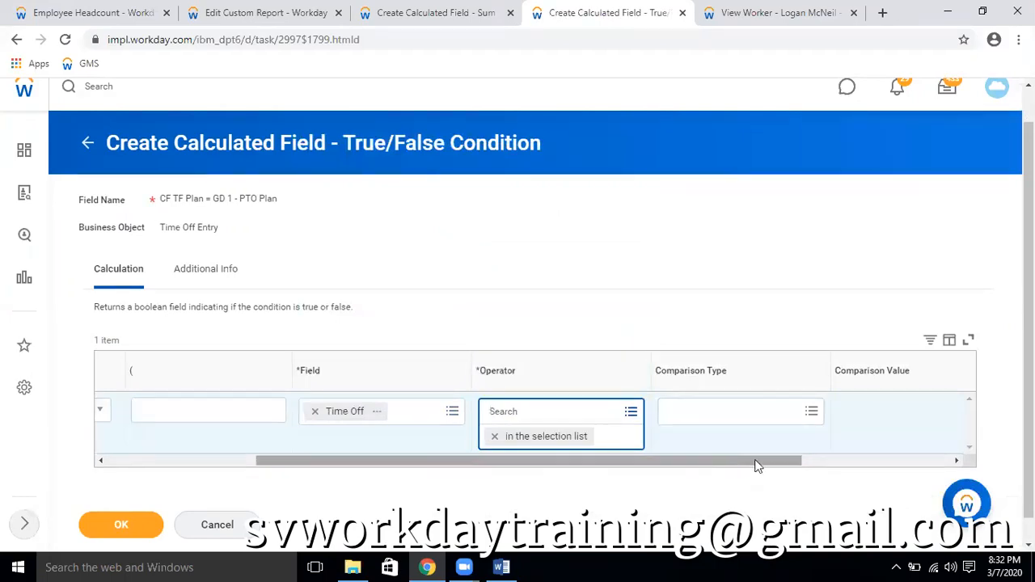
left_click(757, 416)
type("GD 1 - PTO Plan")
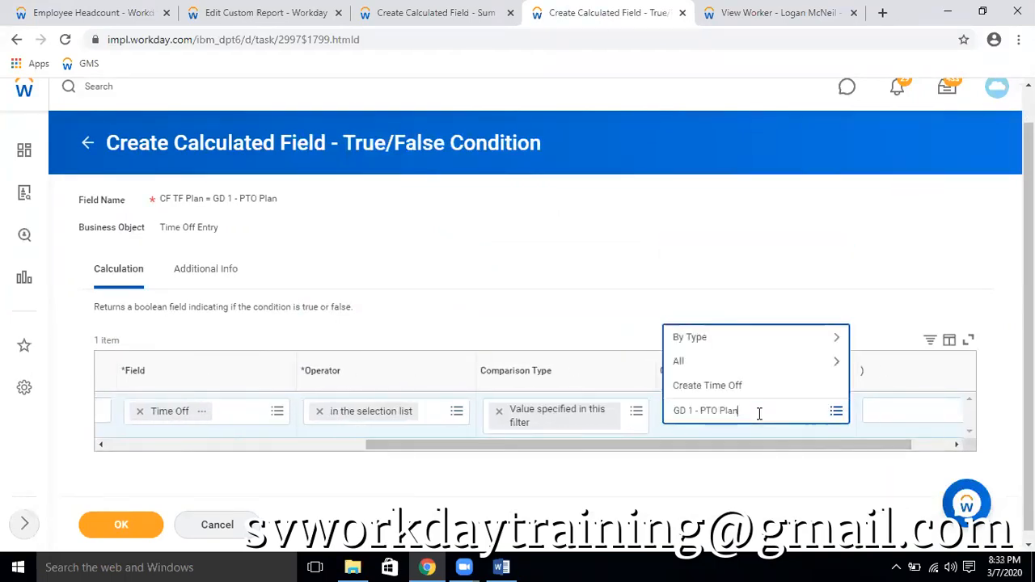
key("Return")
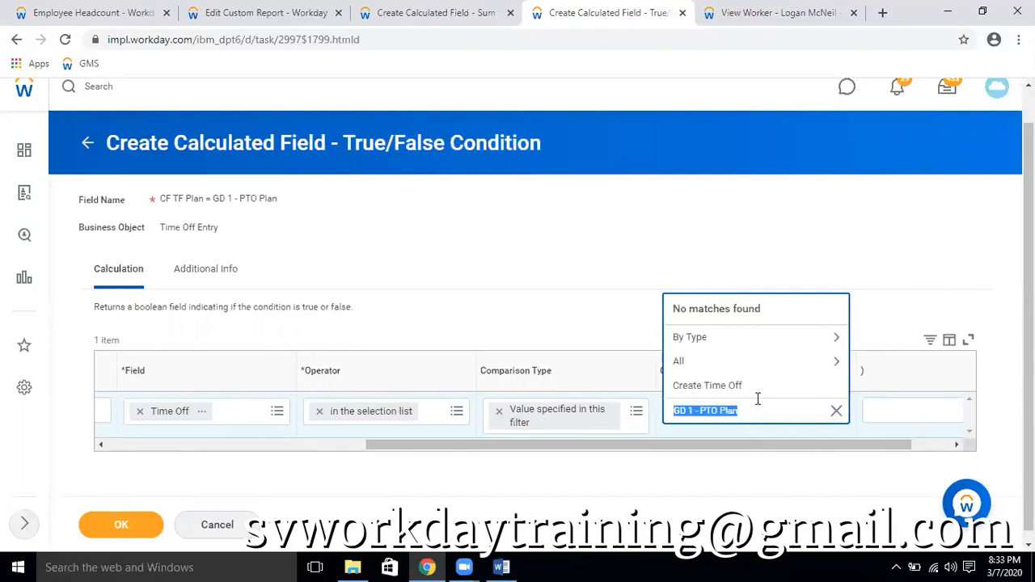
Browse the comparison values by type and look through the Time Off list for the GD 1 entries
left_click(724, 360)
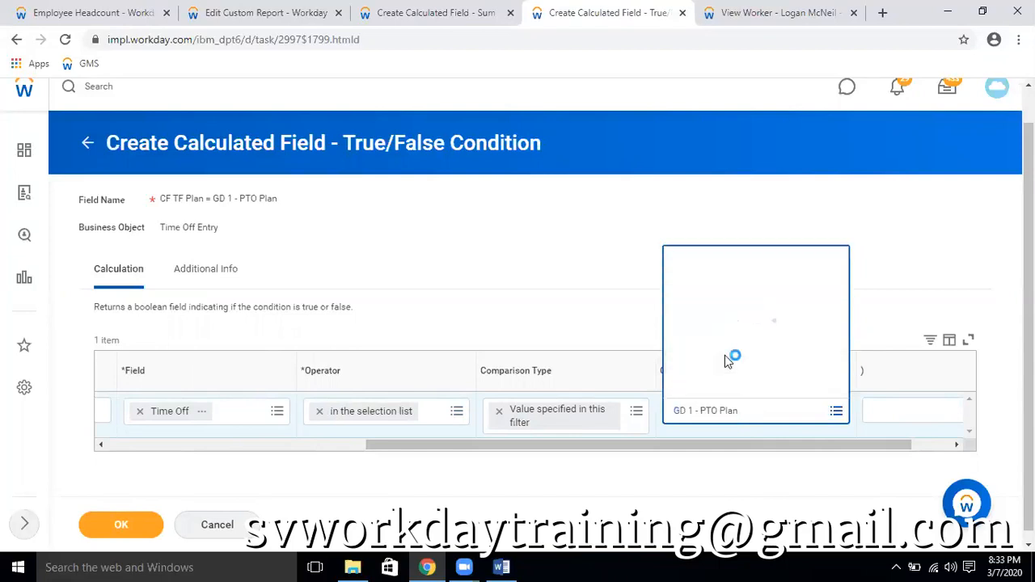
left_click(676, 127)
left_click(705, 336)
left_click(748, 368)
scroll(745, 355, "down", 5)
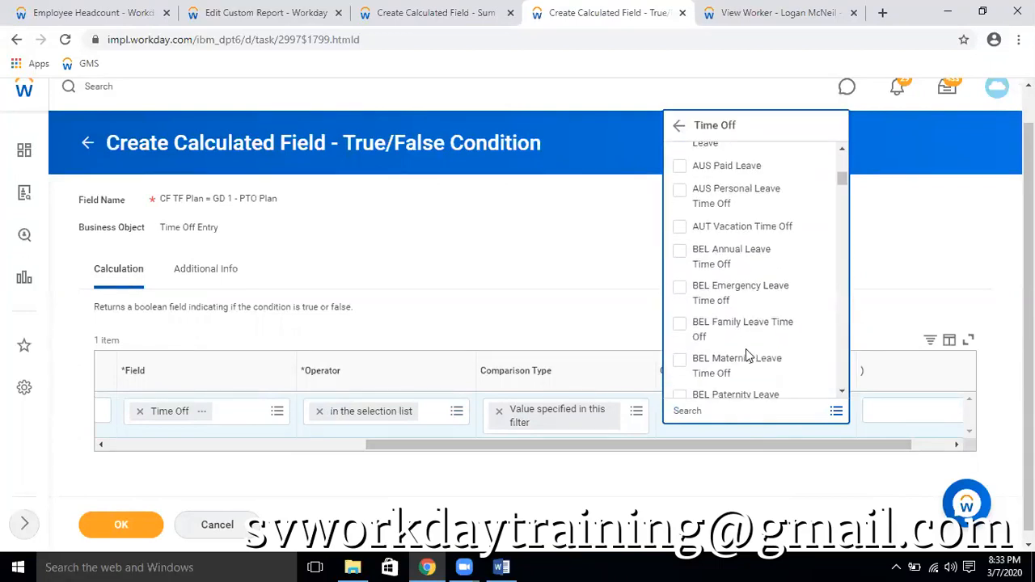
scroll(746, 348, "down", 10)
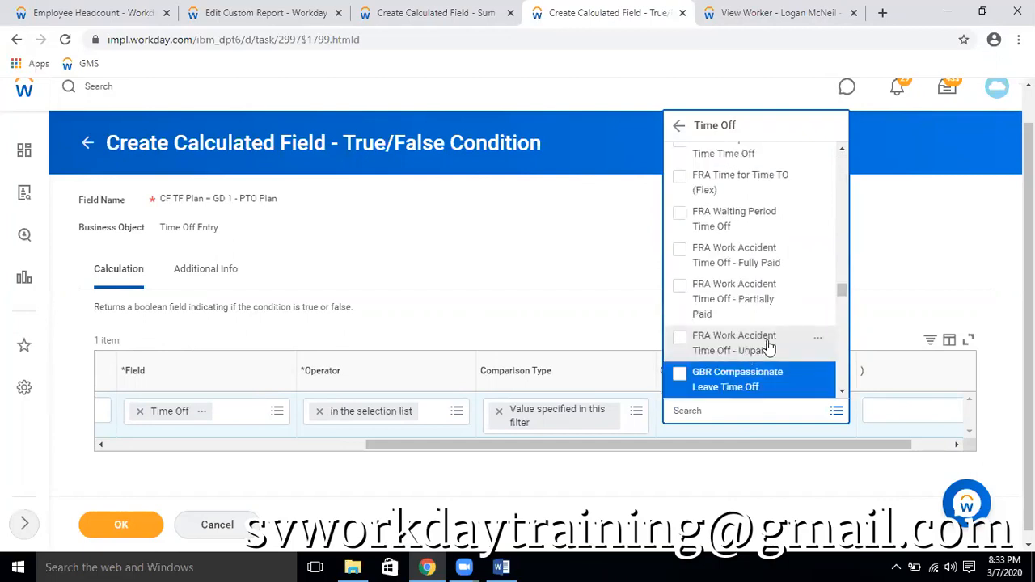
scroll(768, 346, "down", 3)
scroll(768, 346, "down", 5)
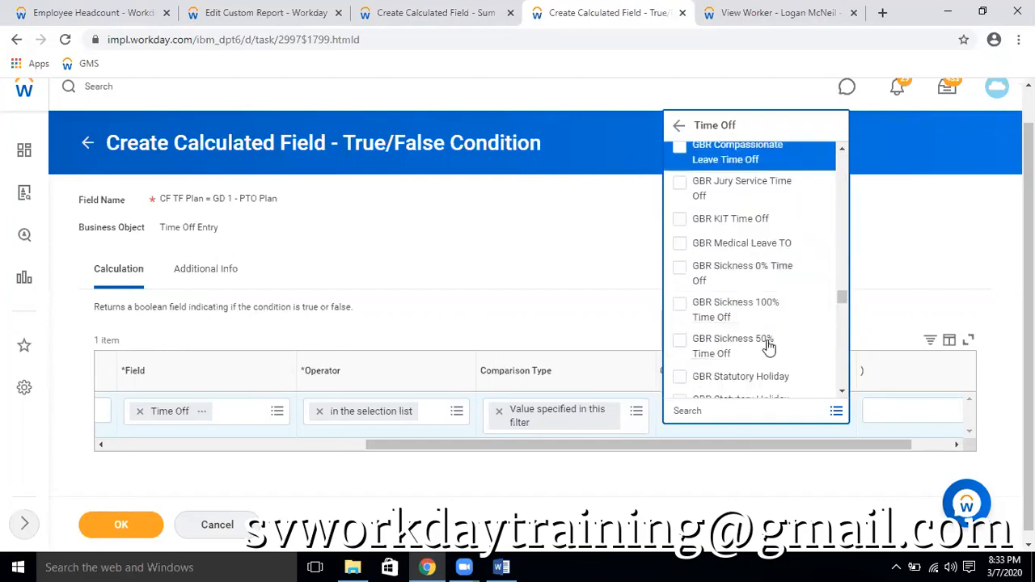
scroll(768, 346, "down", 3)
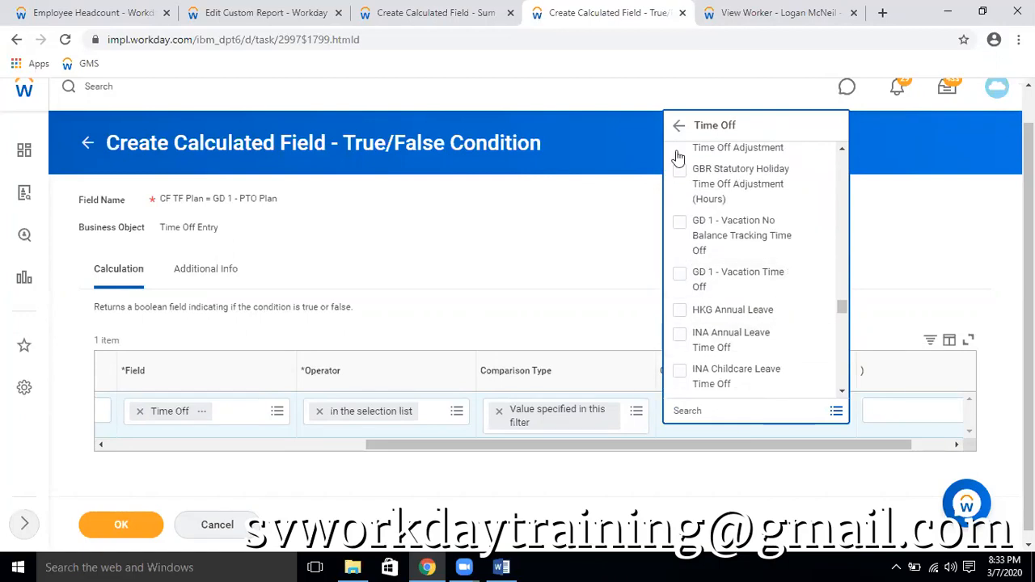
Switch to the worker's profile page and examine the absence plans in the time off balances tracked in days and hours
left_click(775, 13)
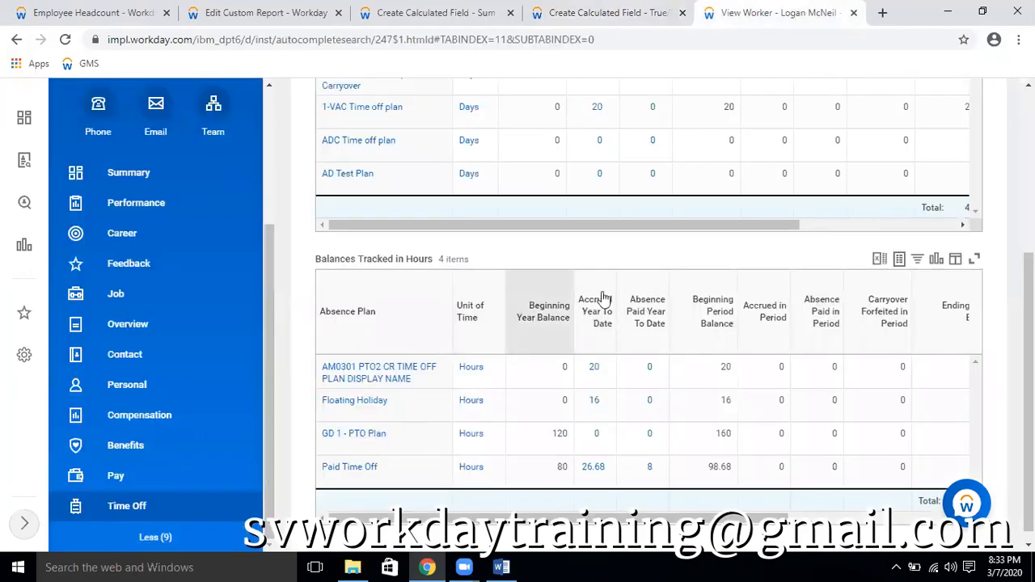
scroll(485, 342, "up", 3)
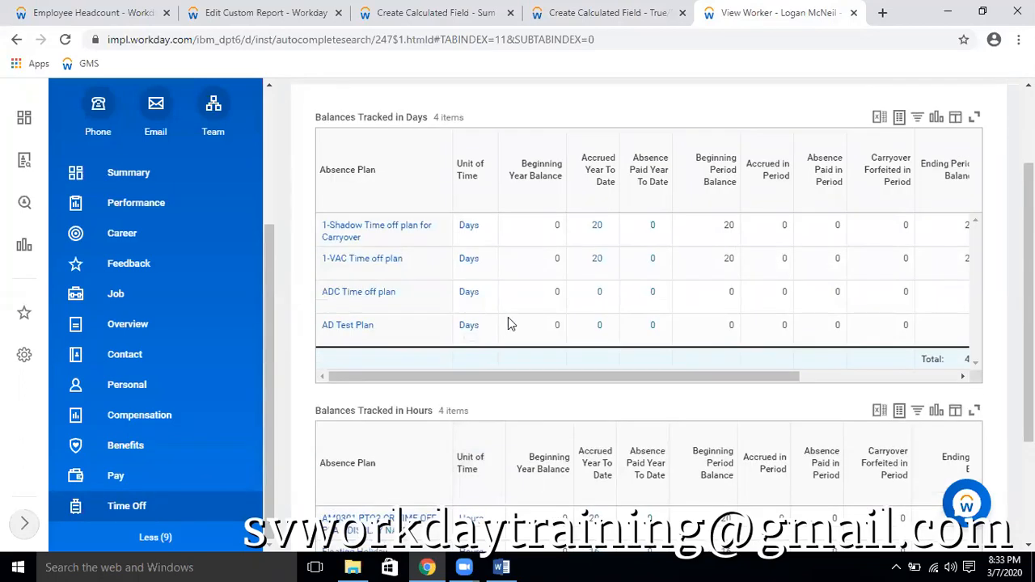
scroll(532, 312, "down", 3)
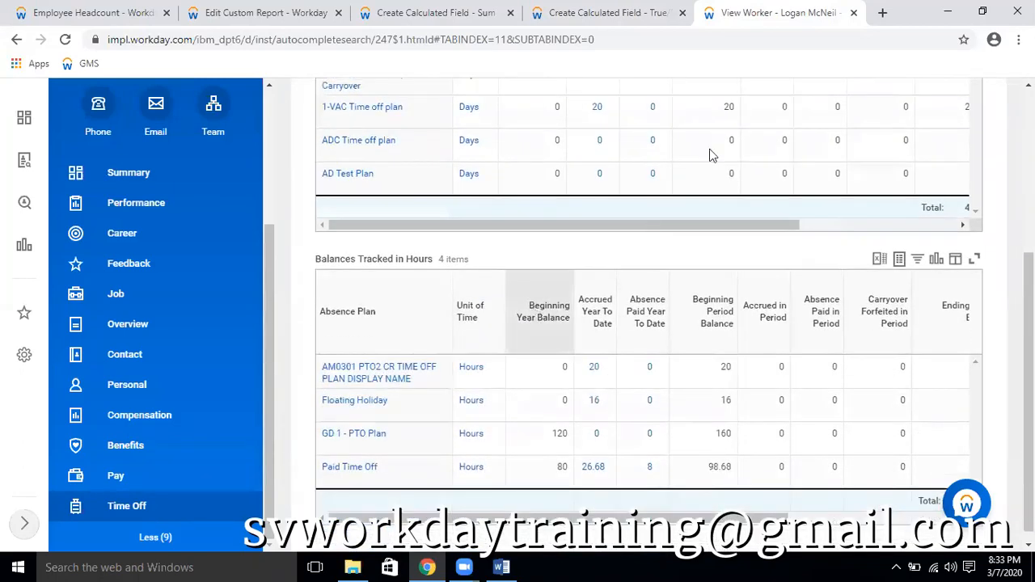
Open the worker's time off and leave requests and copy the Vacation (Hours) type name from the 03/10/2017 request
scroll(444, 197, "up", 5)
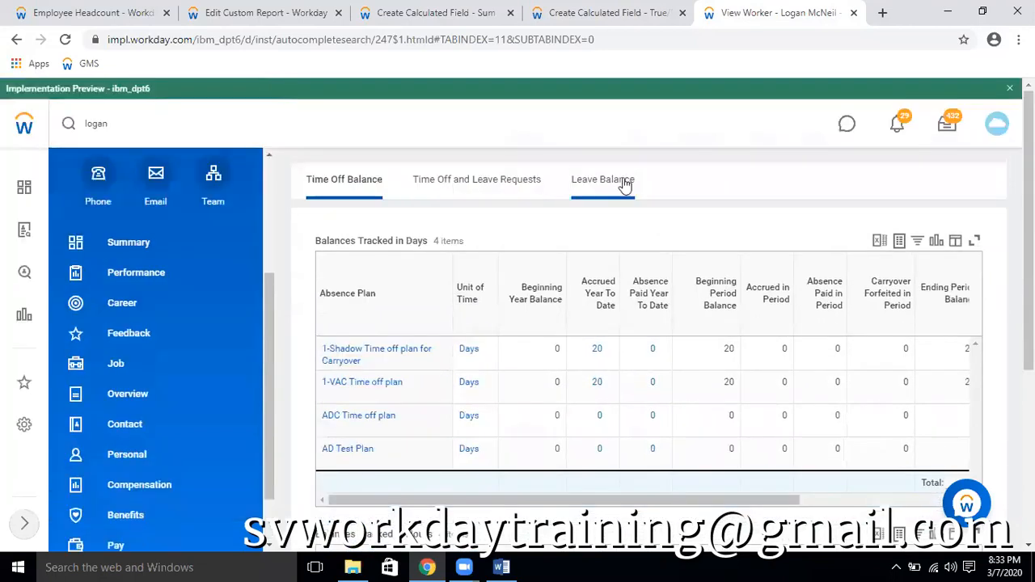
left_click(502, 187)
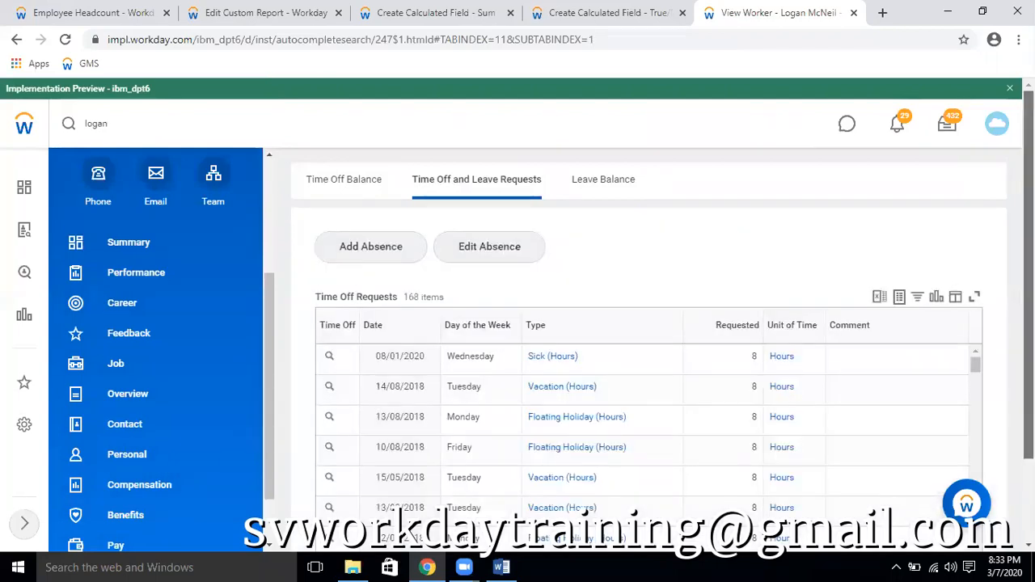
scroll(641, 303, "down", 1)
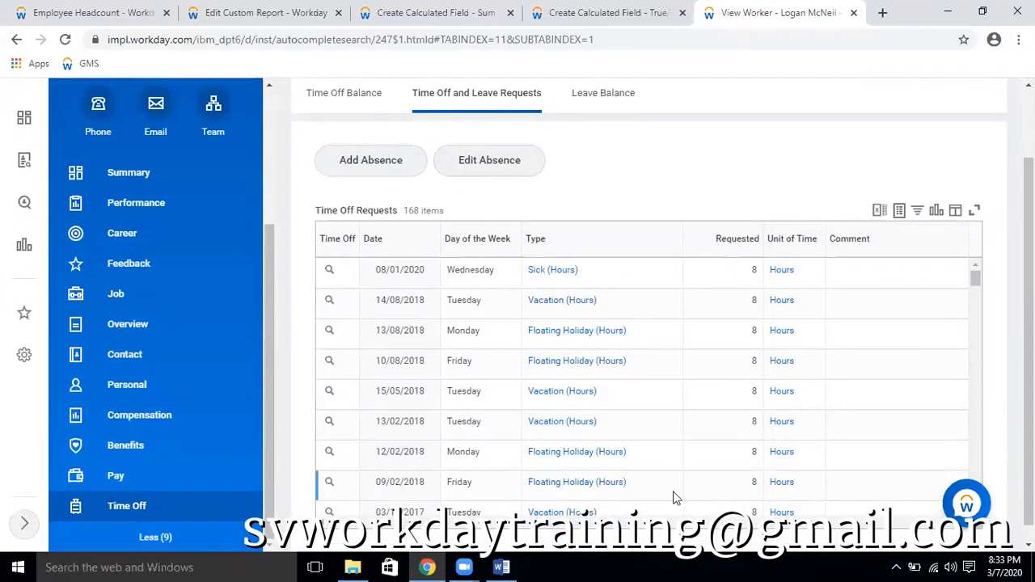
scroll(643, 458, "down", 1)
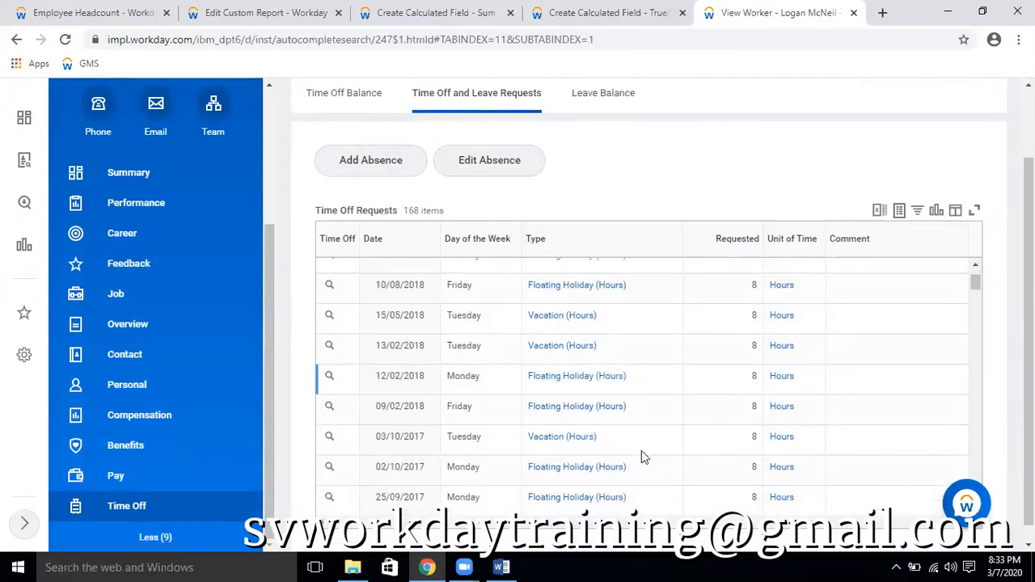
right_click(611, 441)
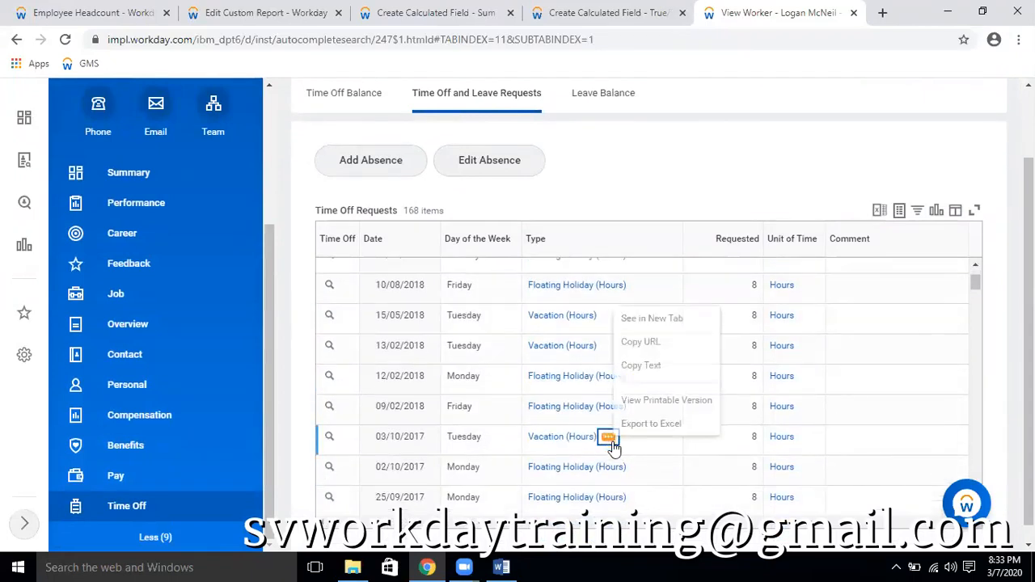
left_click(652, 365)
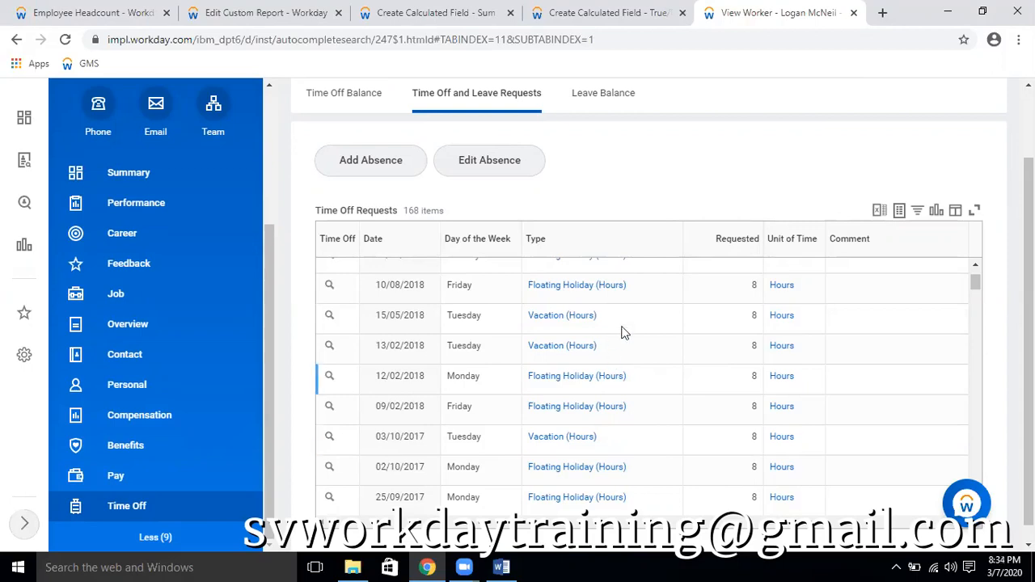
In the True/False condition, search the comparison values for "Vacation (Hours)" and choose USA Vacation Sell (Hours)
left_click(570, 14)
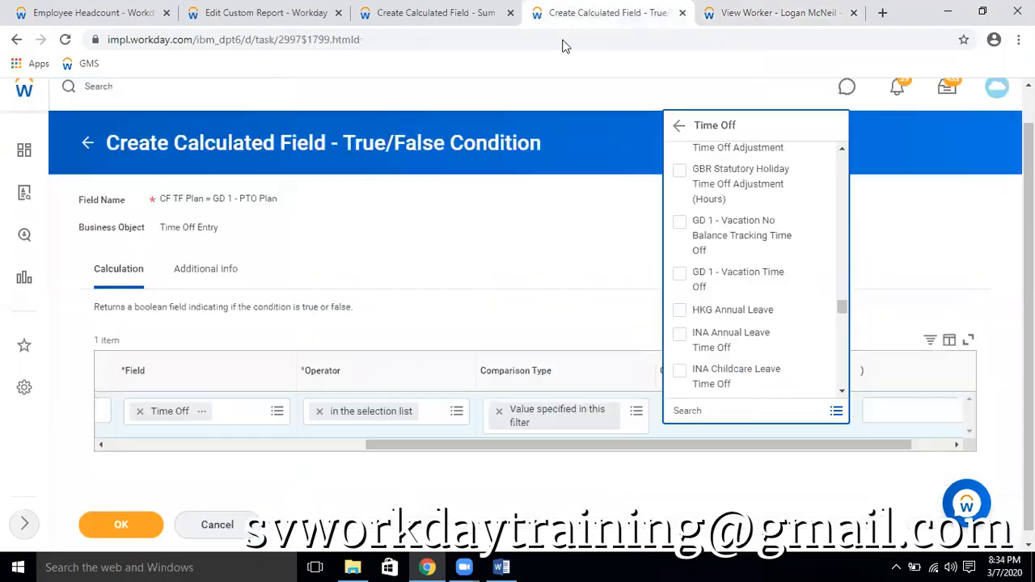
left_click(734, 418)
key("ctrl+v")
key("Return")
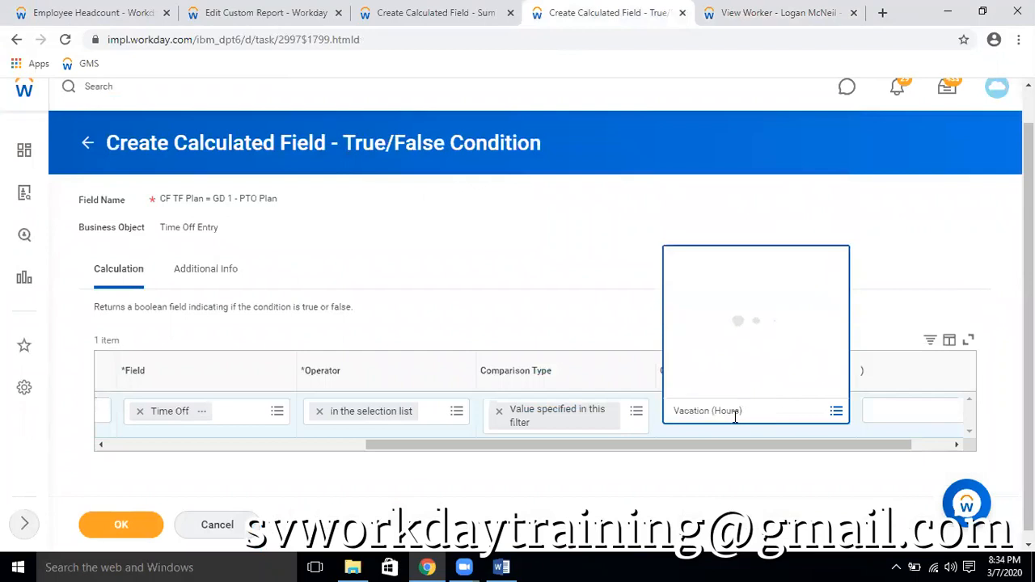
left_click(772, 280)
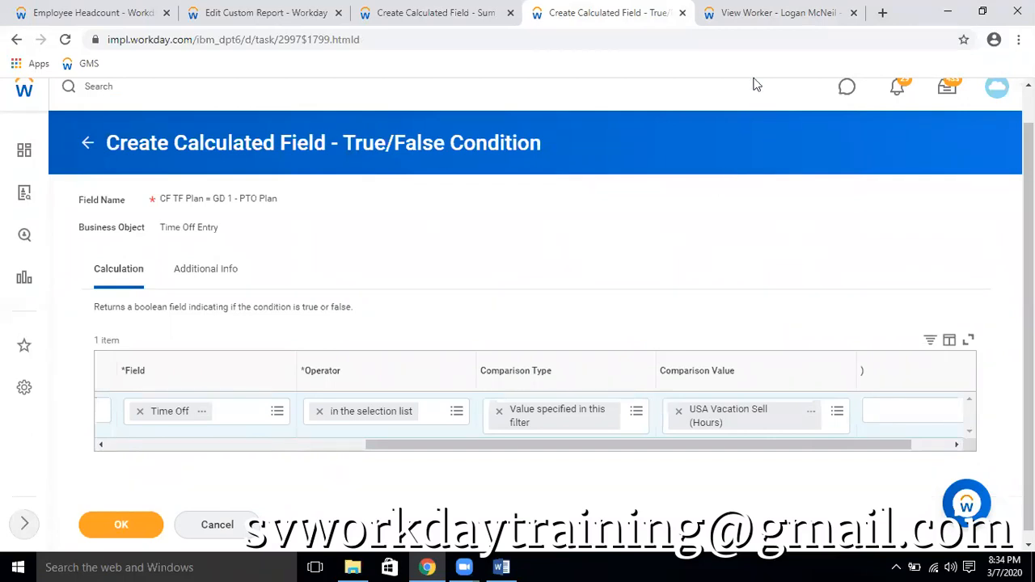
Compare the time off details behind the worker's 13/02/2018 vacation request with those of the chosen comparison value
left_click(764, 13)
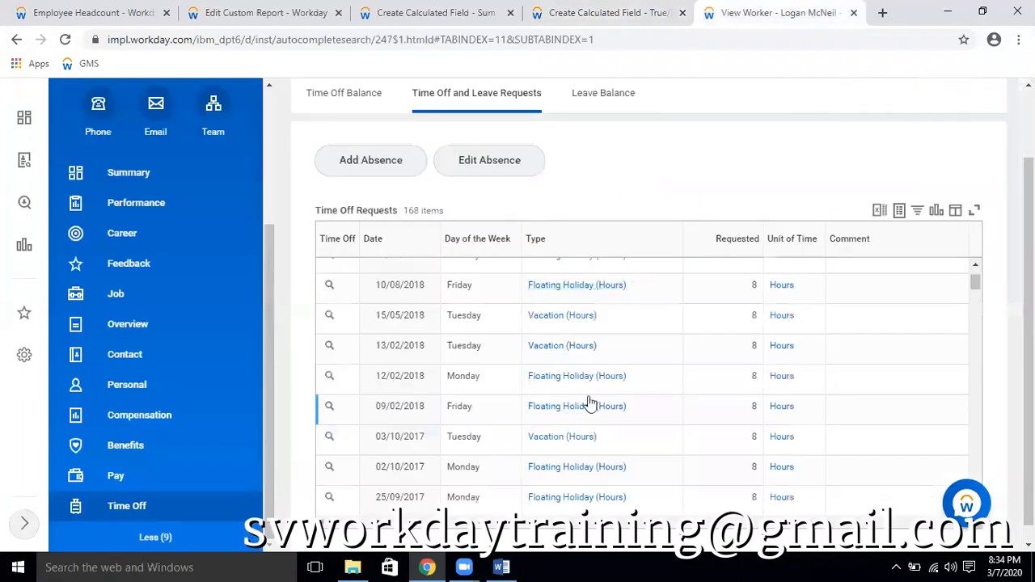
left_click(609, 348)
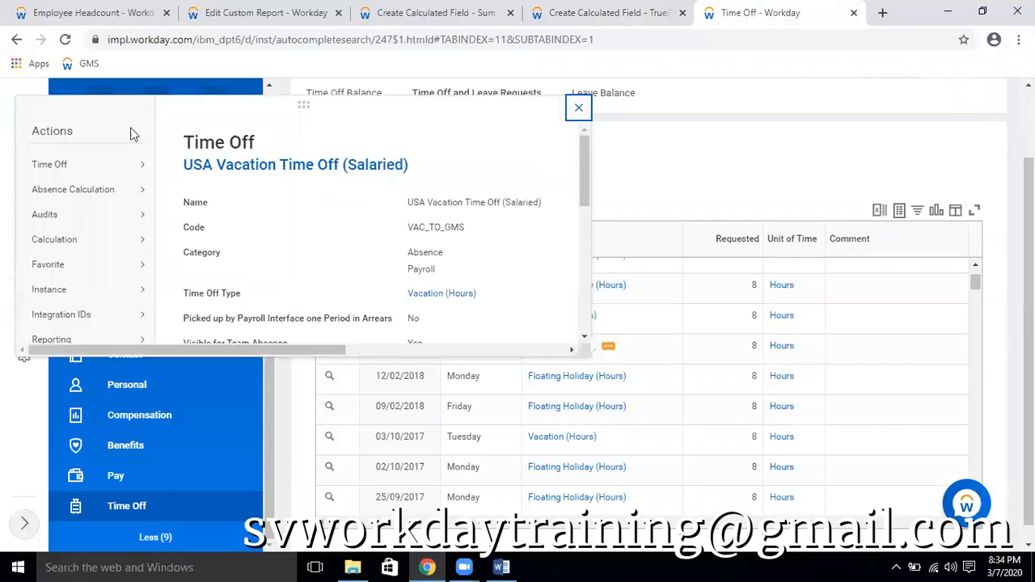
left_click(578, 107)
left_click(608, 13)
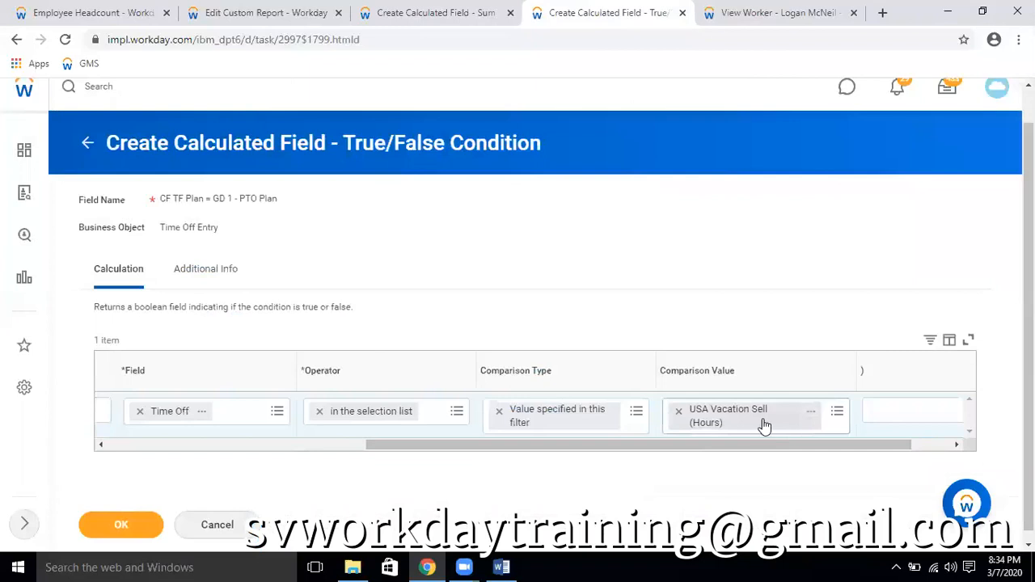
left_click(808, 414)
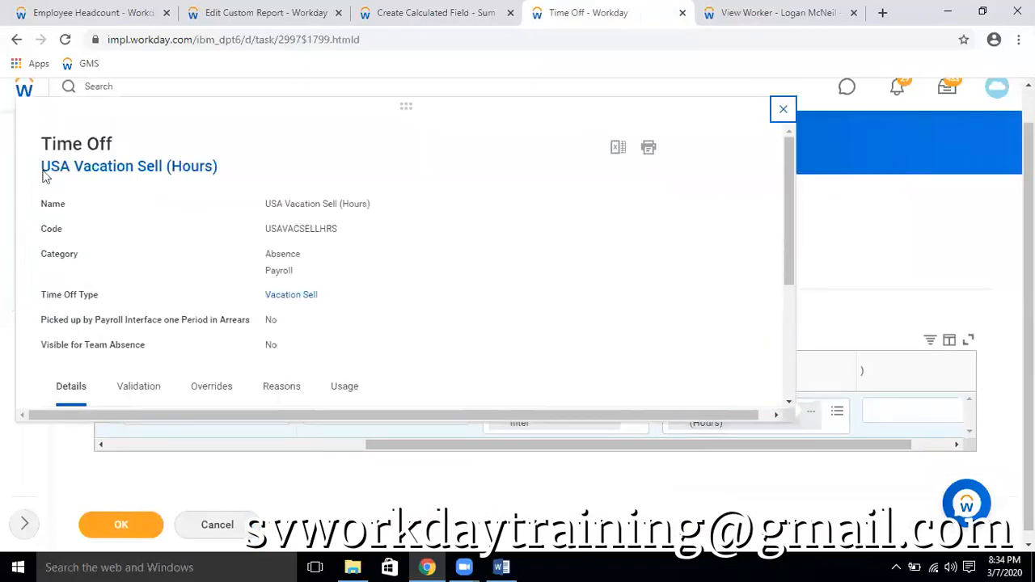
Reopen the time off details of the worker's 13/02/2018 vacation request and copy the name USA Vacation Time Off (Salaried)
left_click(756, 12)
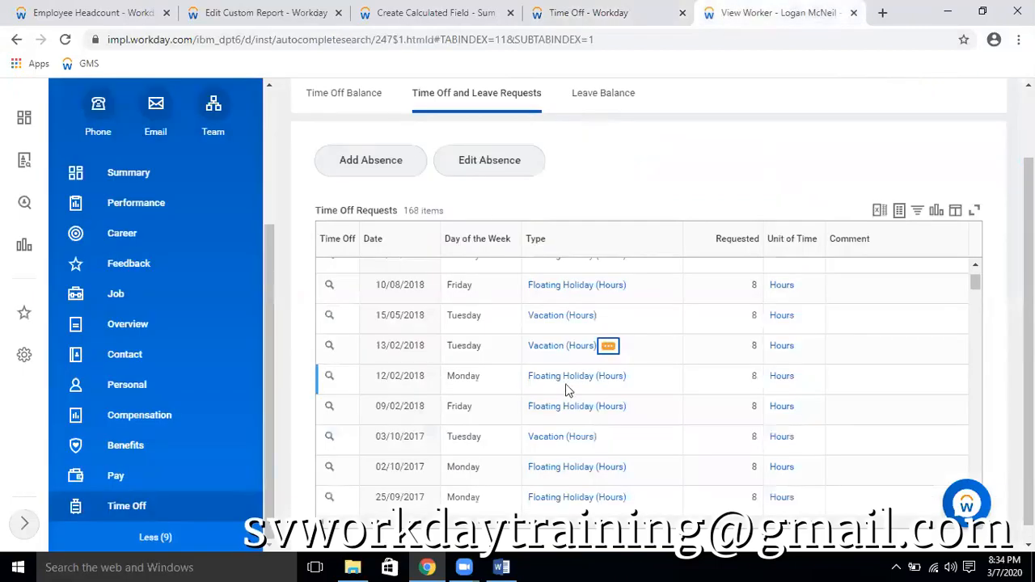
left_click(608, 346)
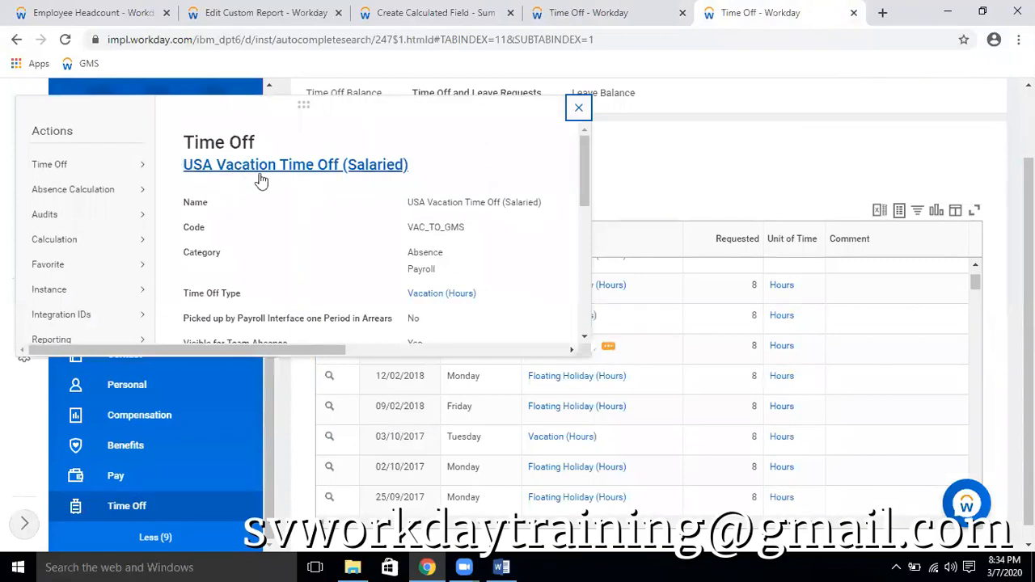
right_click(380, 173)
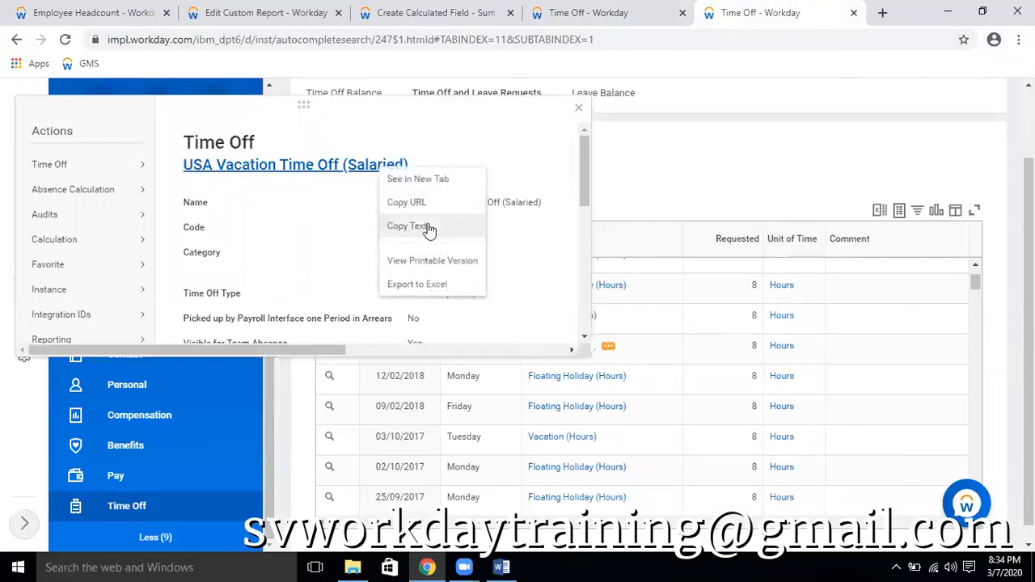
left_click(427, 227)
Replace the True/False condition's comparison value with USA Vacation Time Off (Salaried)
left_click(586, 12)
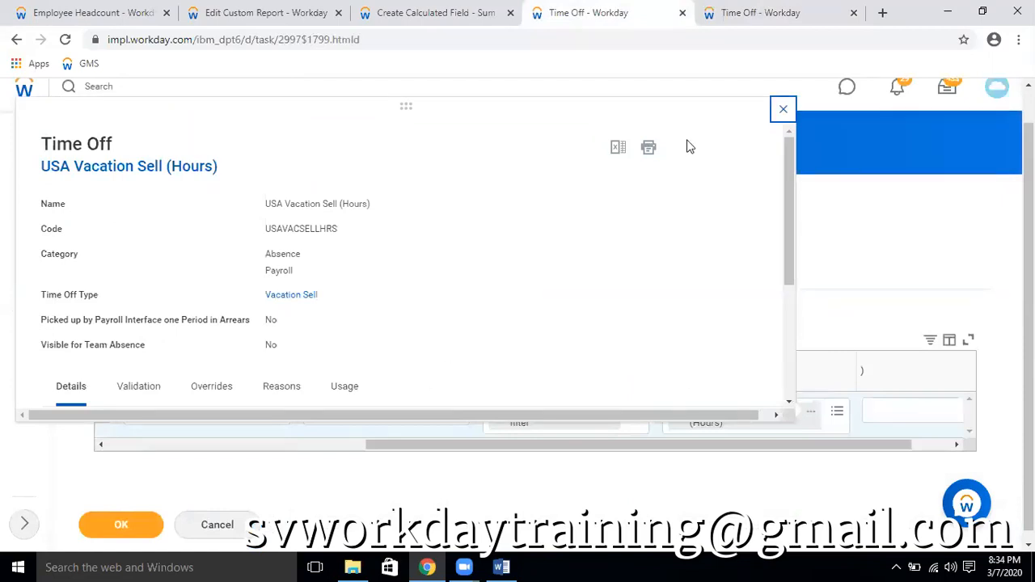
key("Escape")
left_click(679, 412)
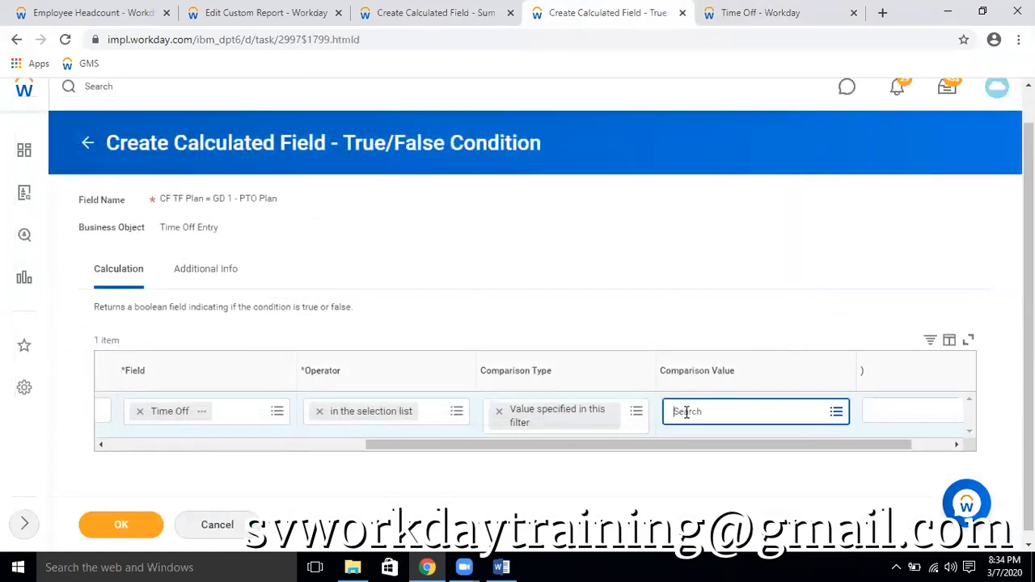
key("ctrl+v")
key("Return")
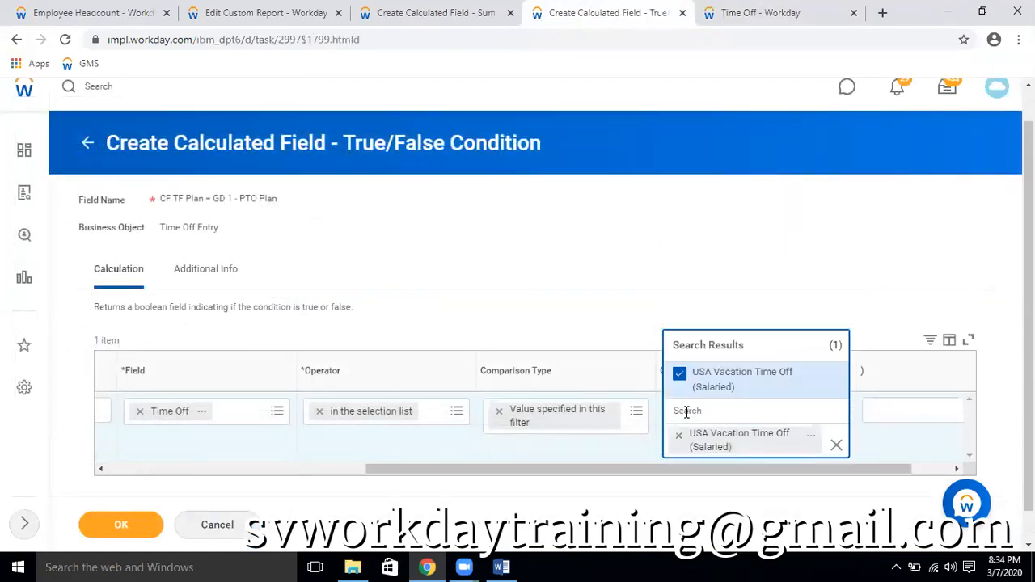
left_click(823, 259)
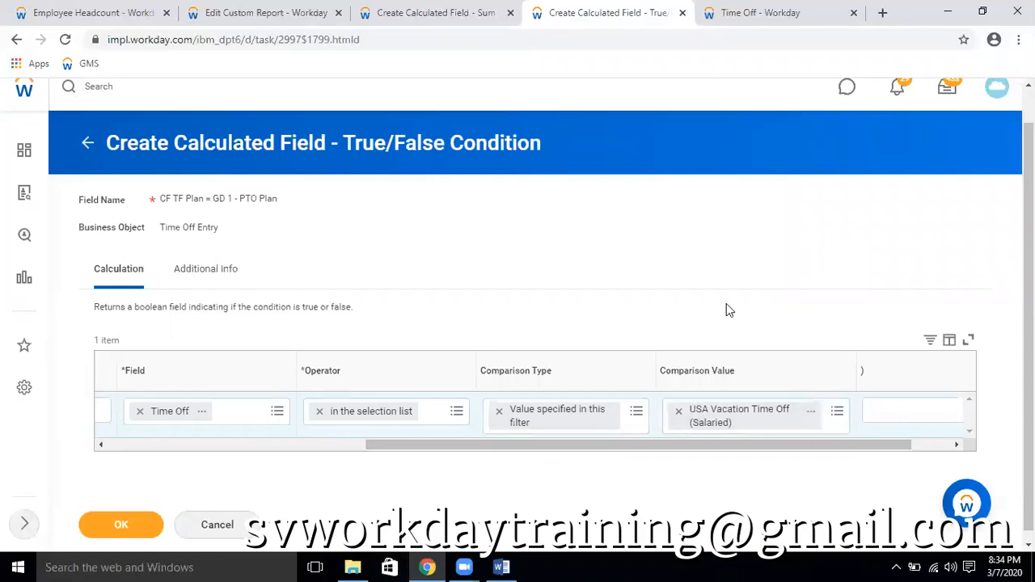
Close the time off details on the worker's page and save the True/False condition calculated field
left_click(760, 13)
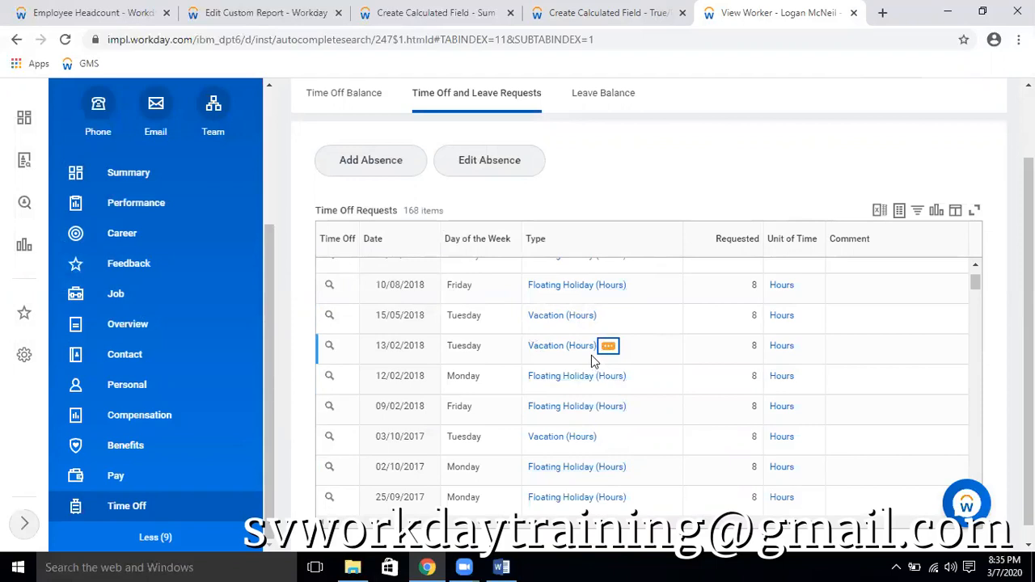
left_click(647, 12)
left_click(131, 517)
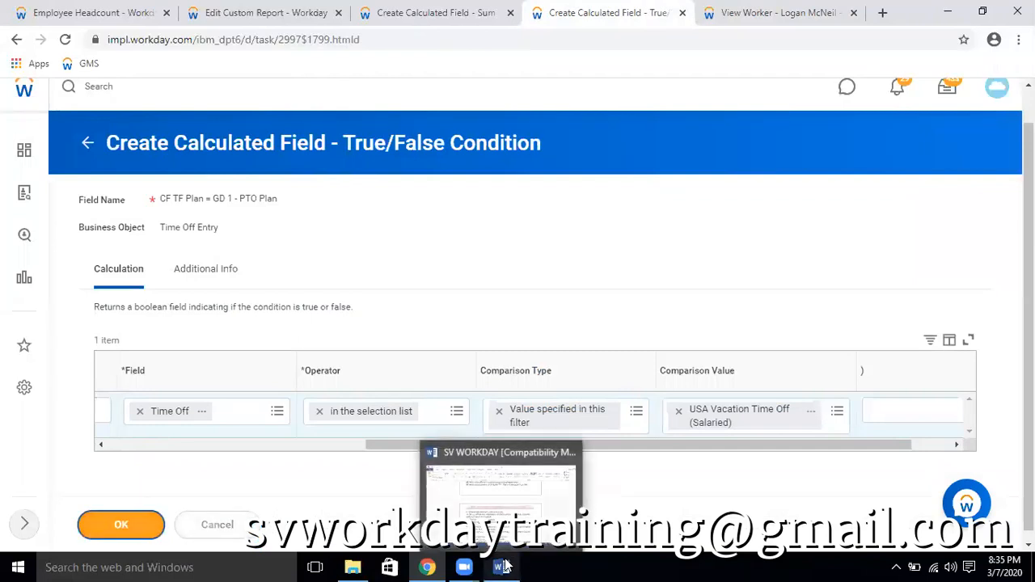
left_click(123, 525)
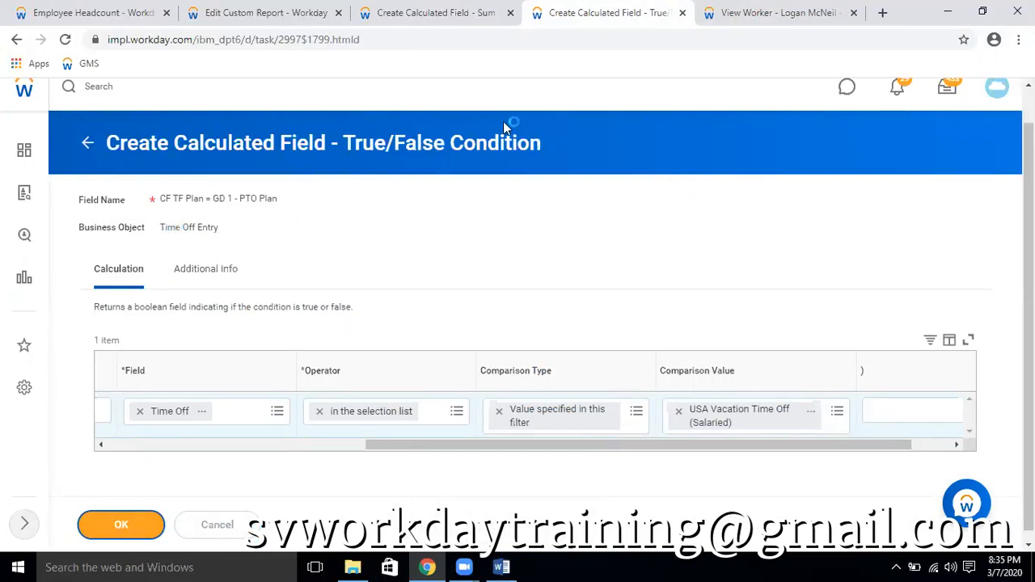
left_click_drag(410, 446, 120, 450)
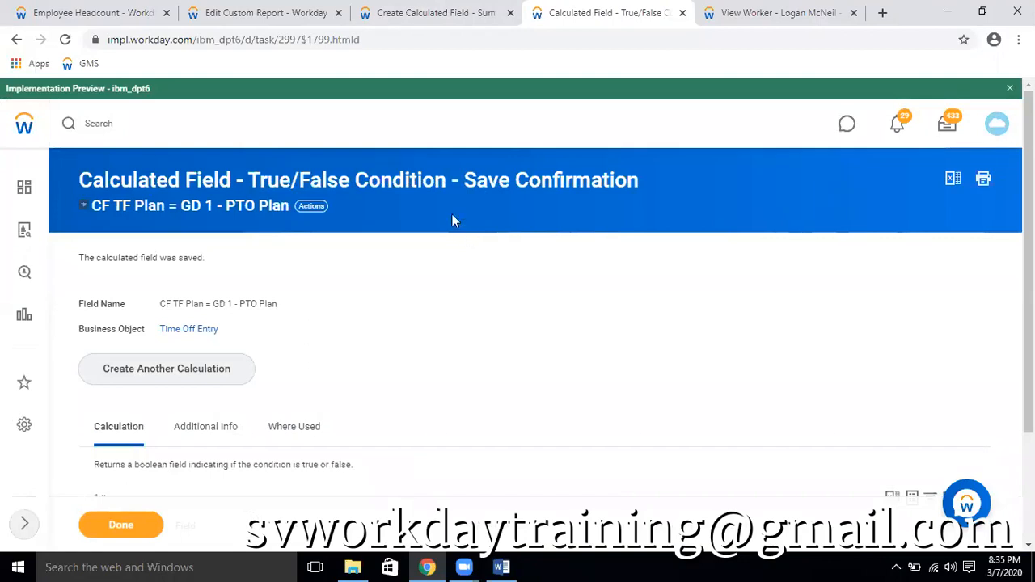
Copy the saved field's name and set CF TF Plan = GD 1 - PTO Plan as the Sum Related Instances condition
left_click(310, 207)
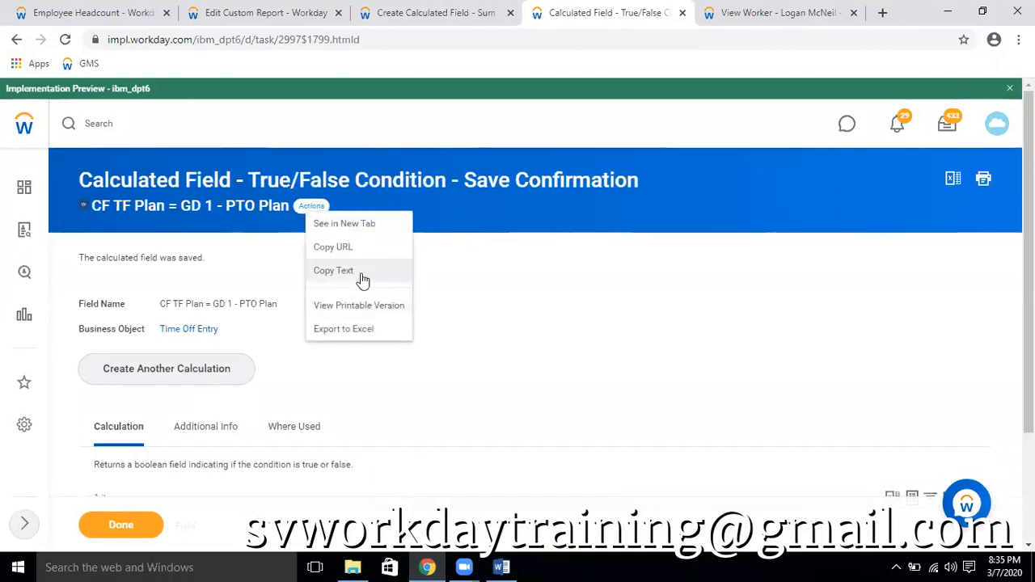
left_click(362, 278)
left_click(469, 12)
left_click(453, 389)
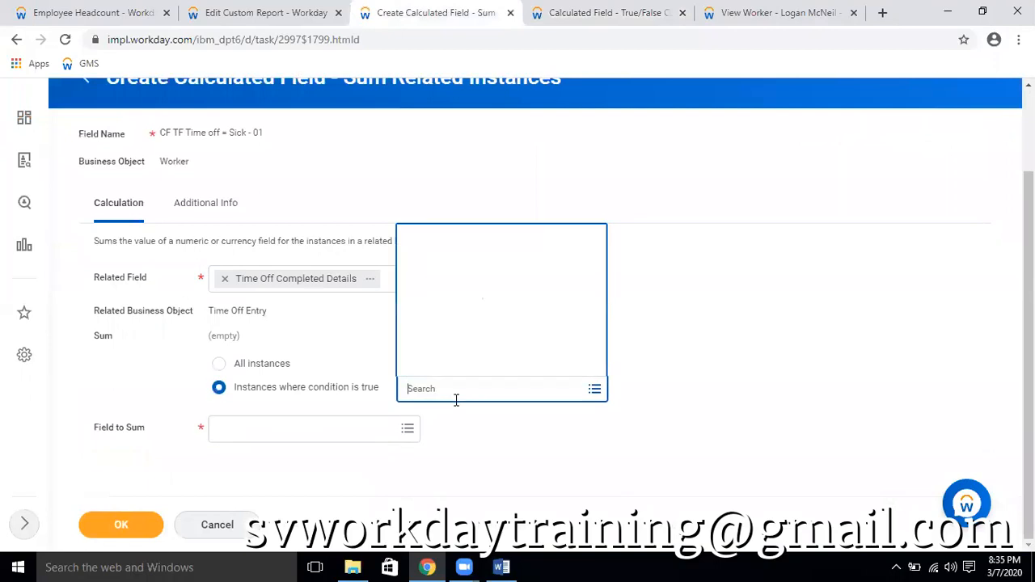
key("ctrl+v")
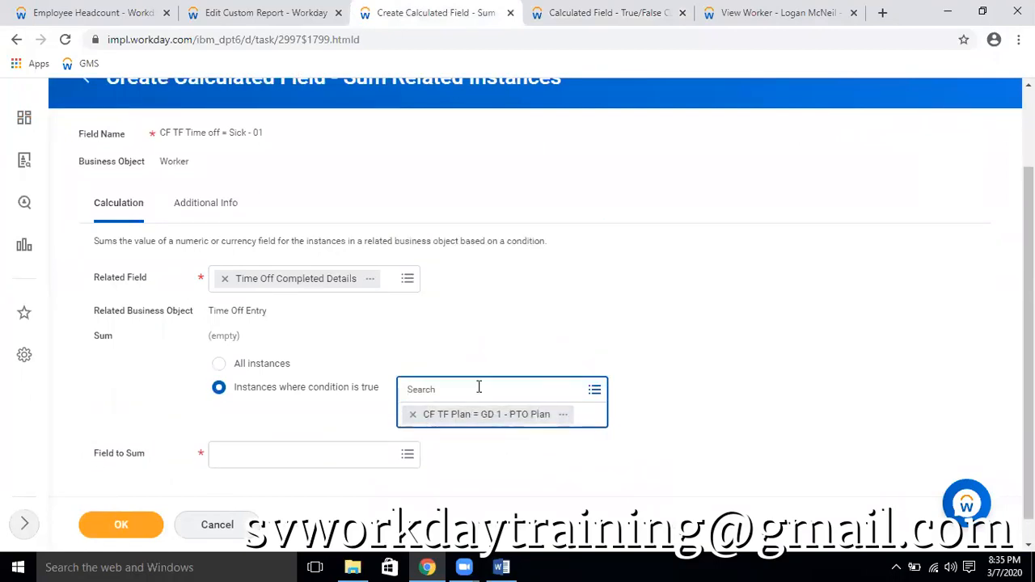
Open the CF TF Plan = GD 1 - PTO Plan condition on its own page and start editing the calculated field
left_click(565, 416)
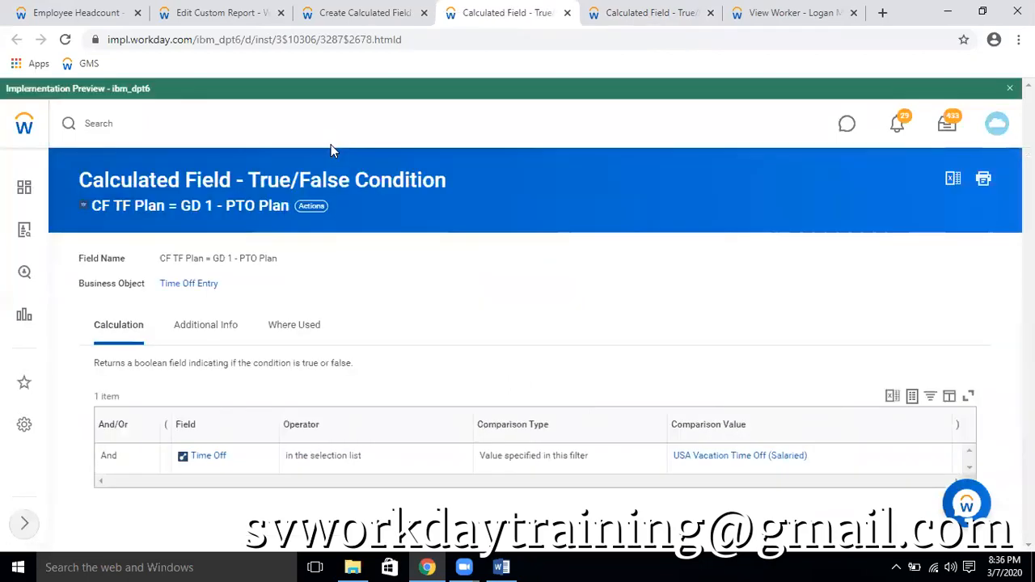
left_click(310, 207)
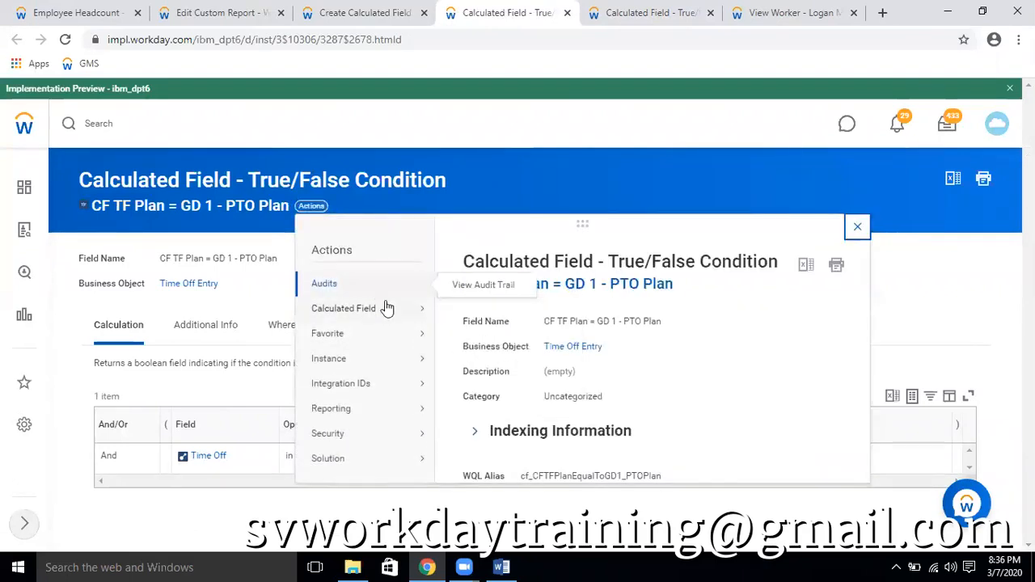
mouse_move(380, 308)
left_click(460, 311)
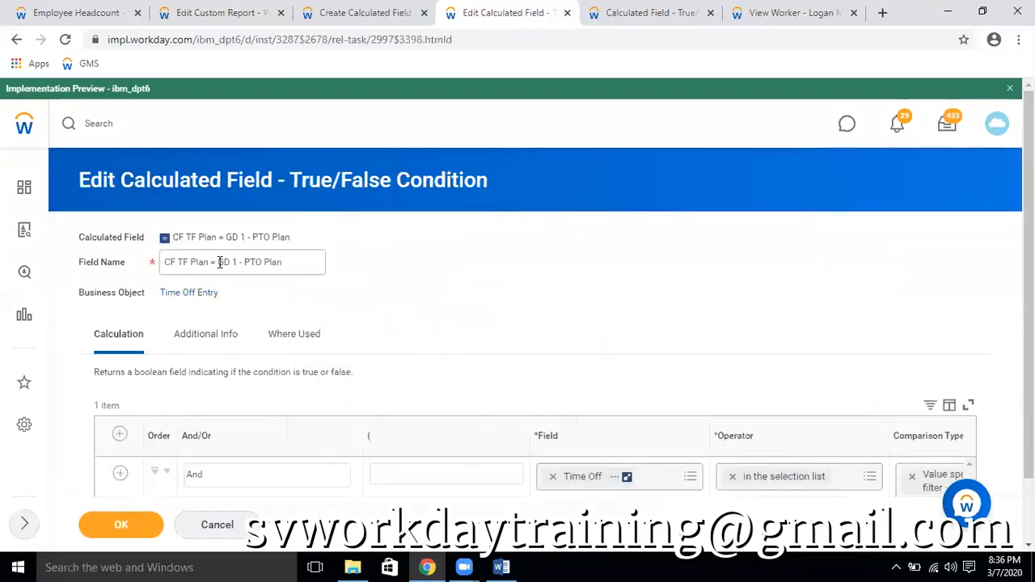
left_click_drag(219, 262, 322, 264)
type("CF TF Plan = GD 1 - PTO Plan")
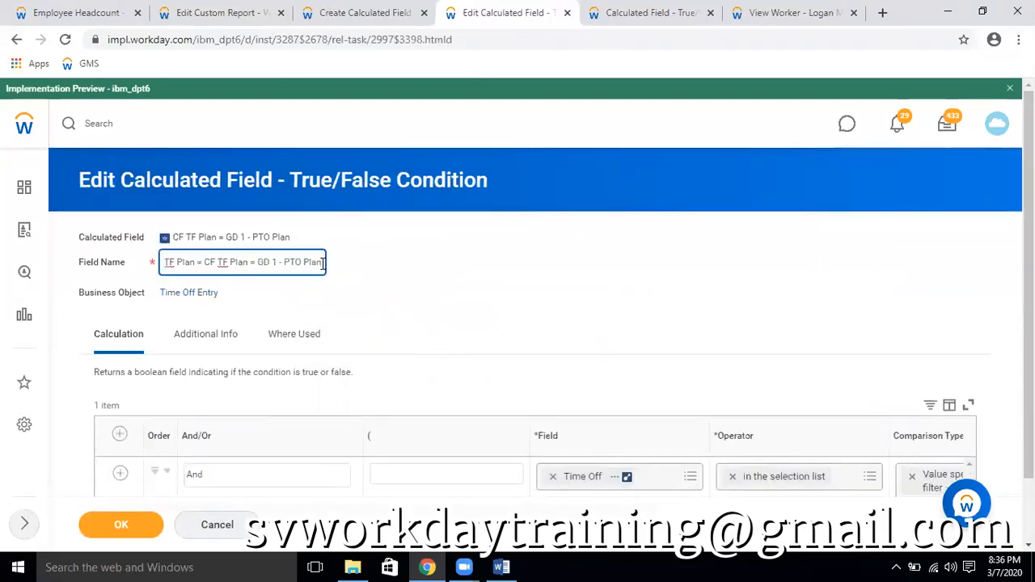
key("ctrl+z")
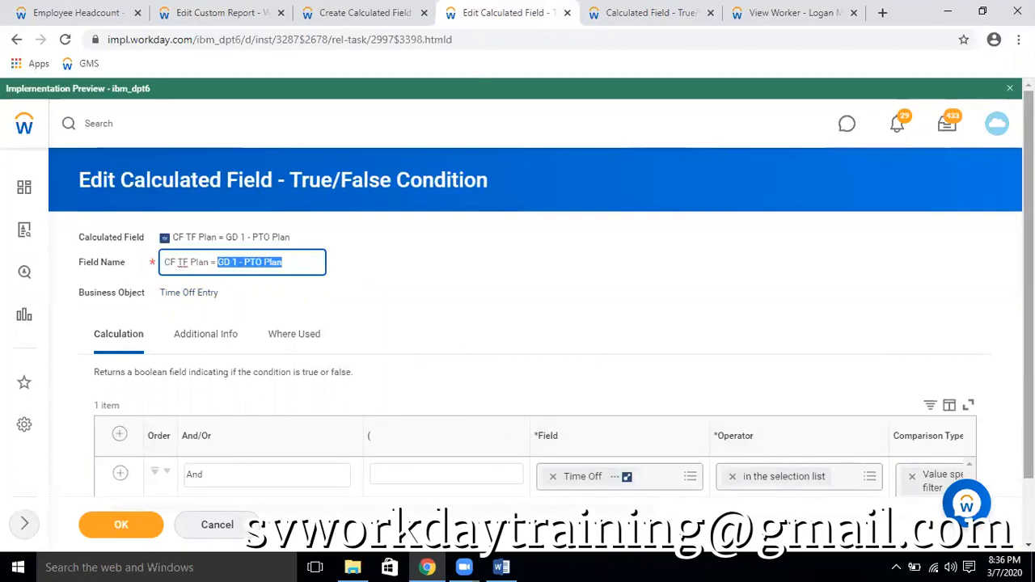
Copy the comparison value's name into the field name, making it "CF TF Plan = USA Vacation Time Off (Salaried)"
scroll(647, 453, "down", 1)
left_click(393, 439)
left_click_drag(391, 438, 749, 460)
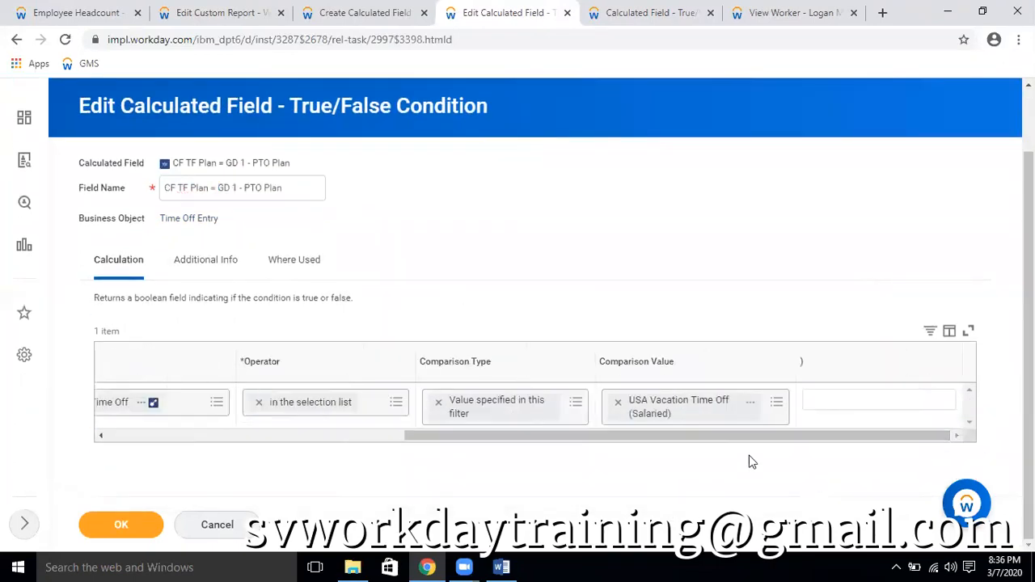
right_click(750, 406)
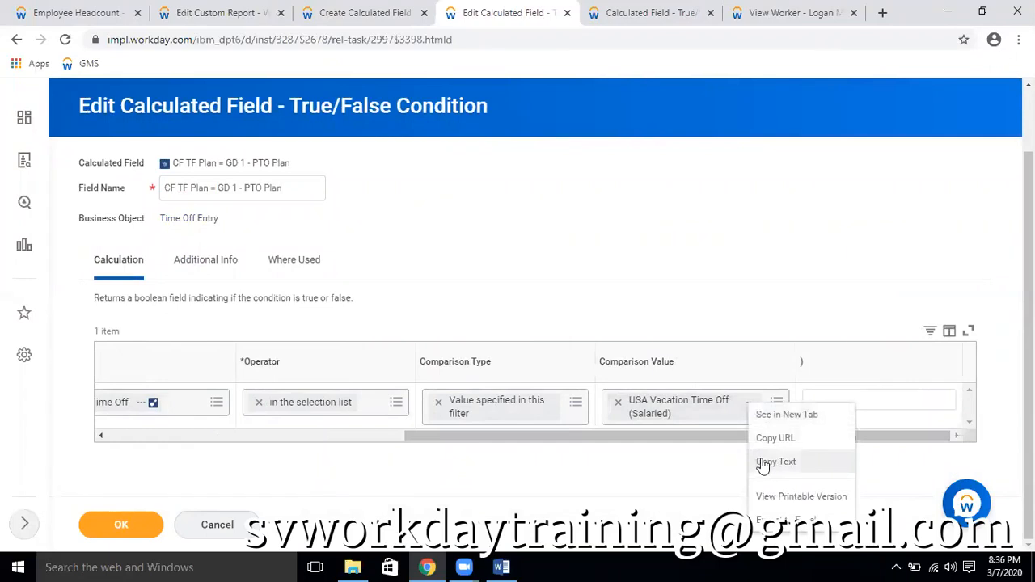
left_click(774, 461)
left_click_drag(743, 439, 249, 439)
left_click(226, 186)
left_click_drag(218, 188, 314, 188)
key("ctrl+v")
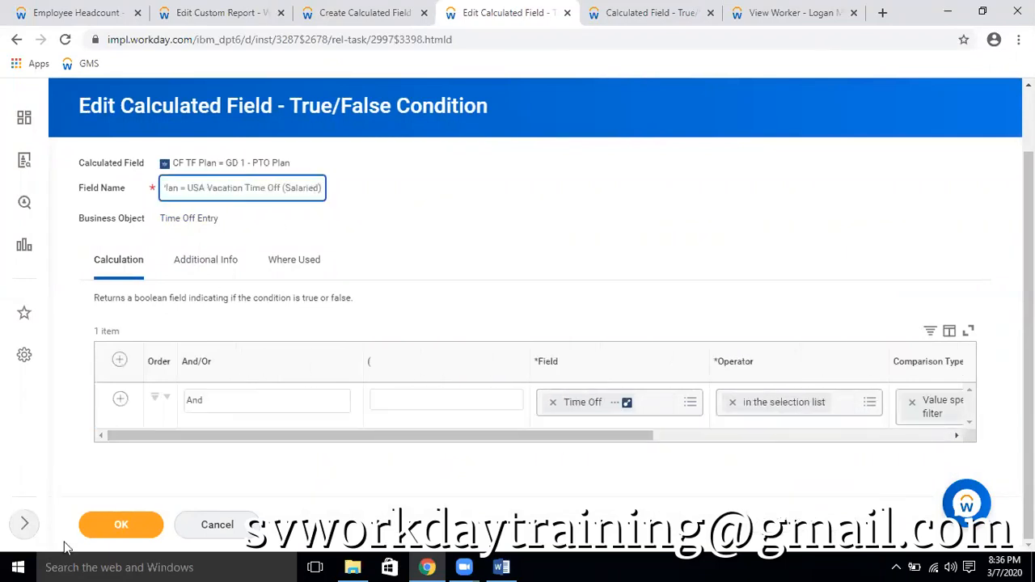
Save the renamed True/False condition and return to the Sum Related Instances calculated field being created
left_click(120, 524)
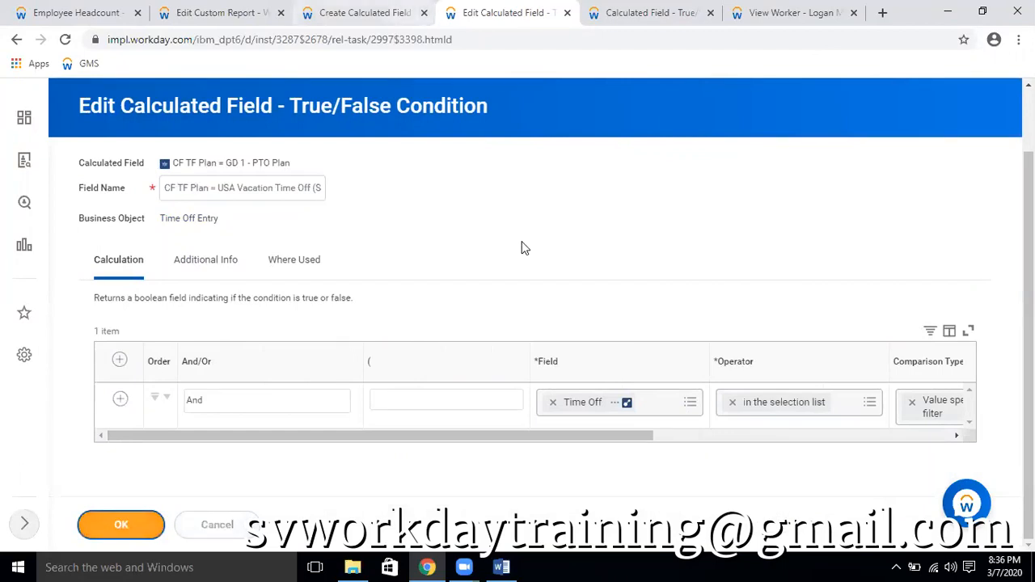
left_click(360, 12)
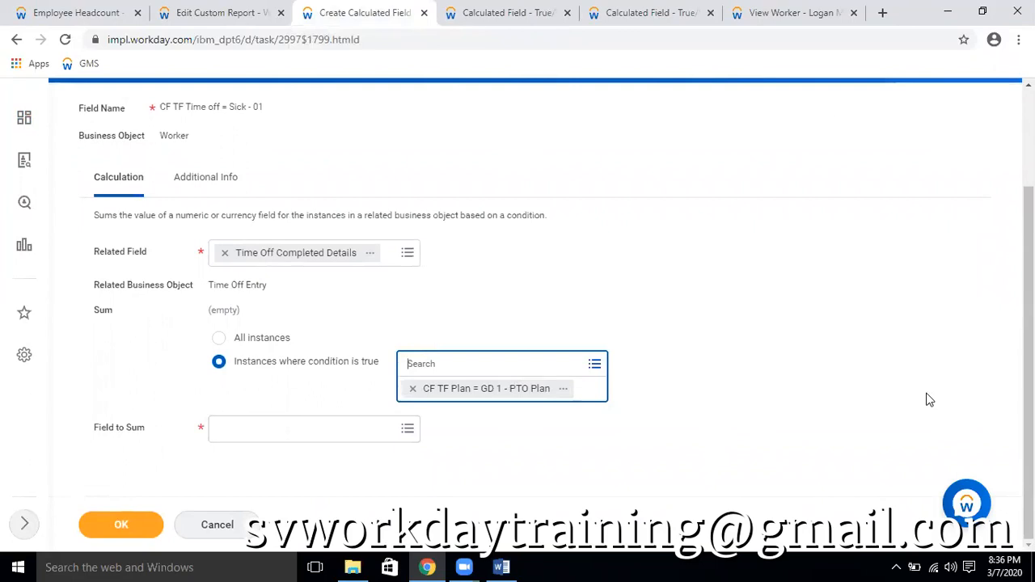
List all available fields for Field to Sum and compare them with the requested units in the worker's time off requests
left_click(296, 427)
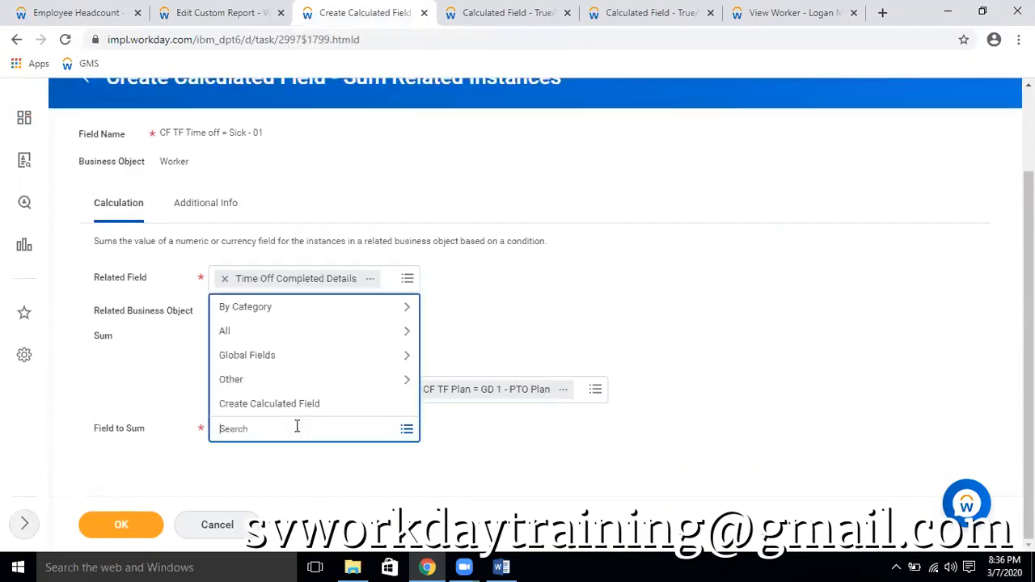
left_click(314, 333)
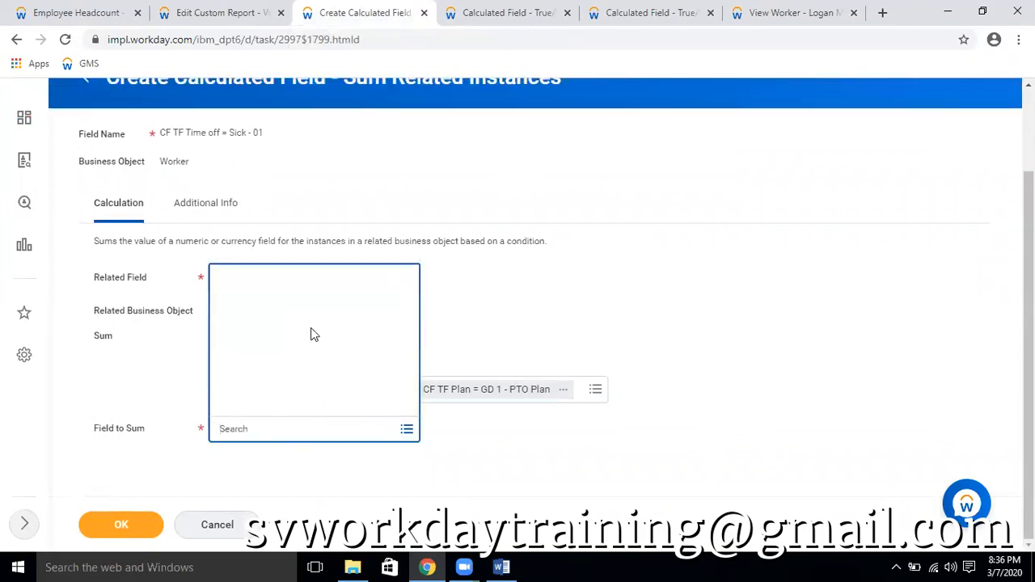
left_click(778, 12)
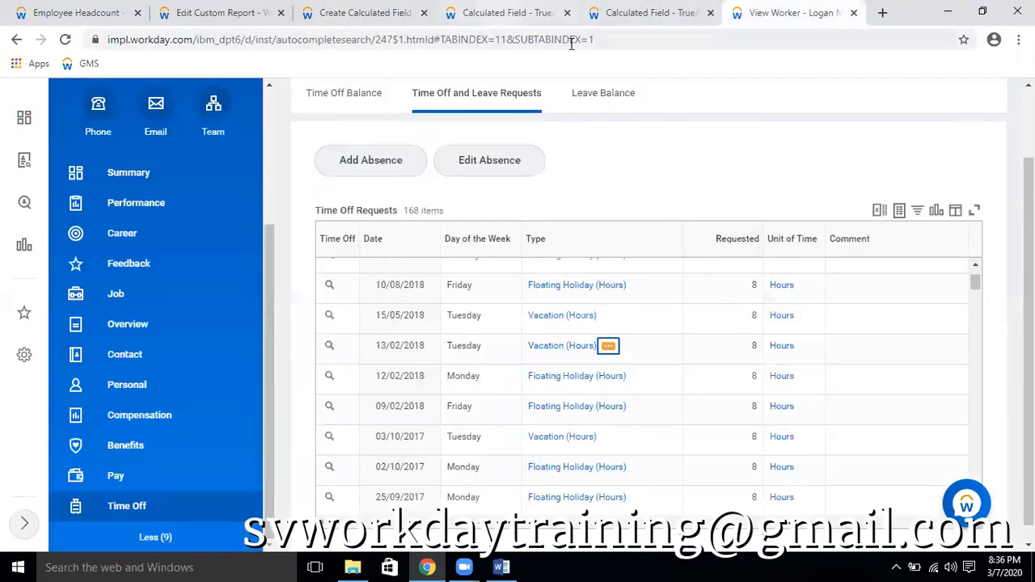
left_click(505, 12)
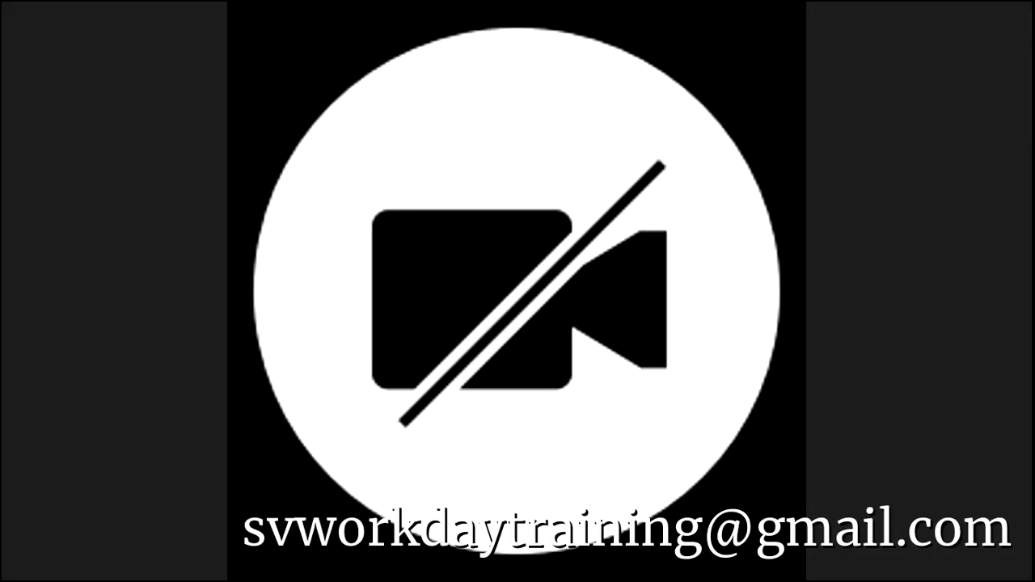
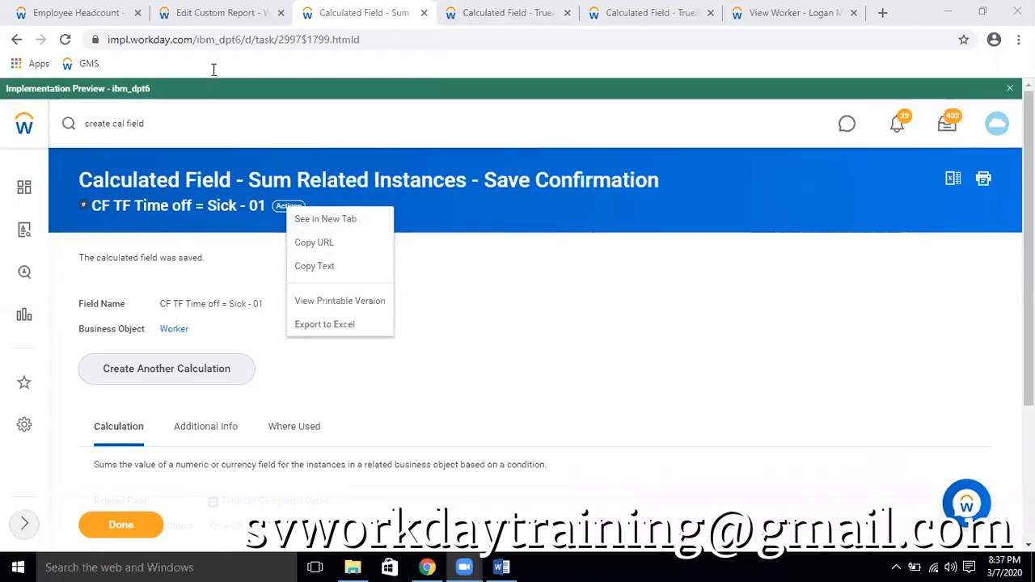
Open the Employee Headcount custom report definition for editing, checking the name of the saved Sum Related Instances field
left_click(217, 13)
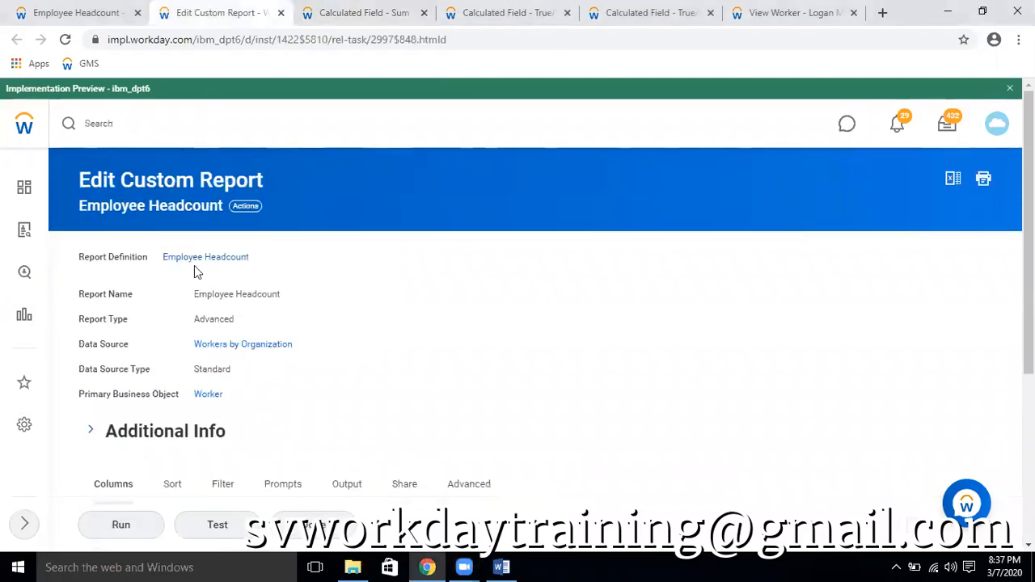
left_click(245, 207)
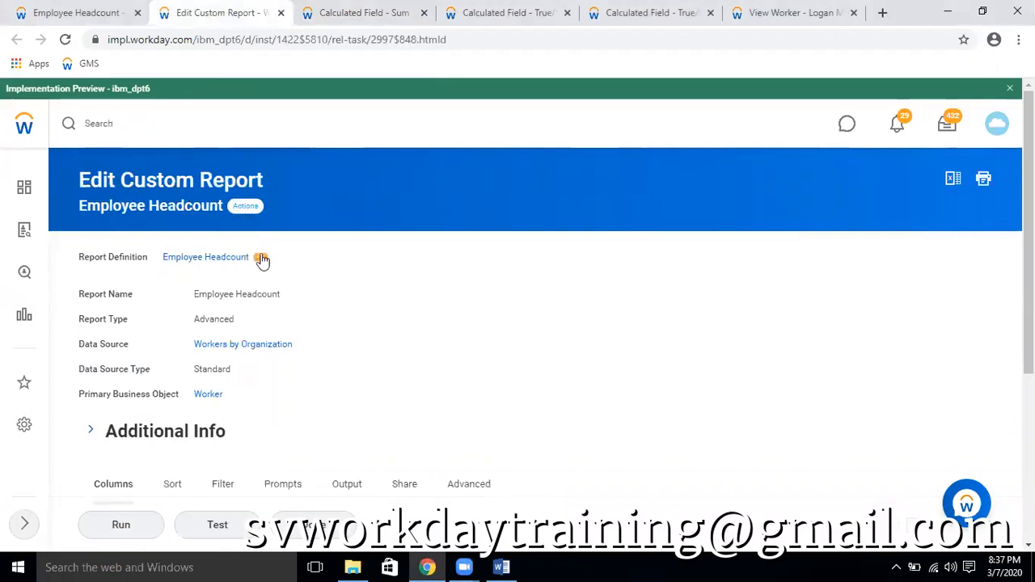
left_click(266, 241)
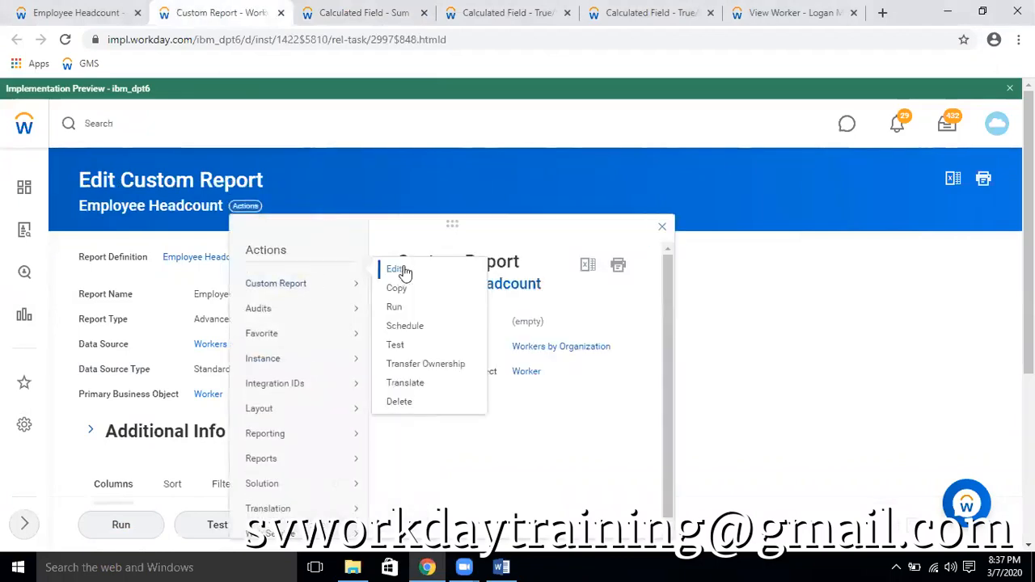
left_click(390, 268)
scroll(566, 352, "down", 4)
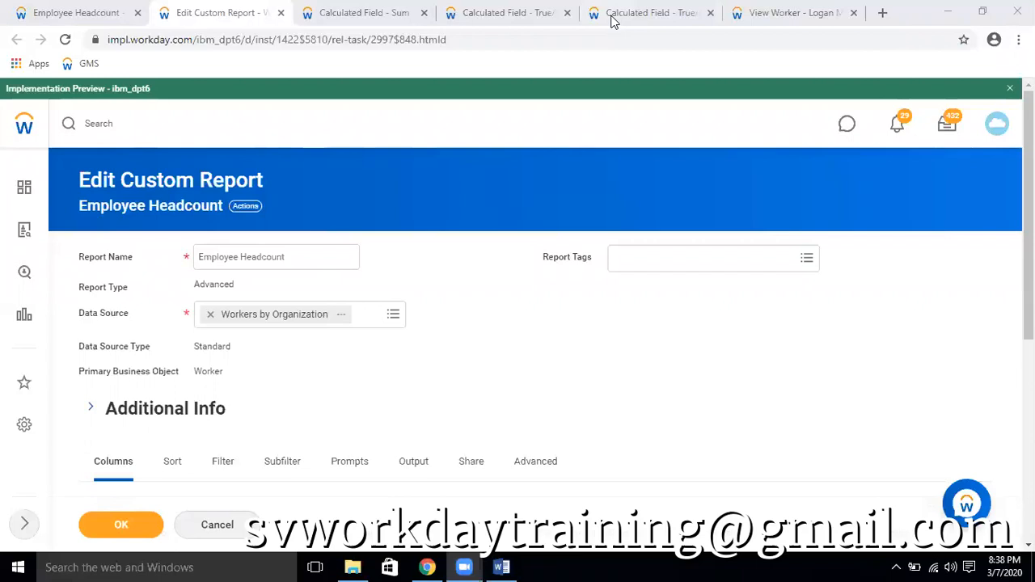
left_click(364, 12)
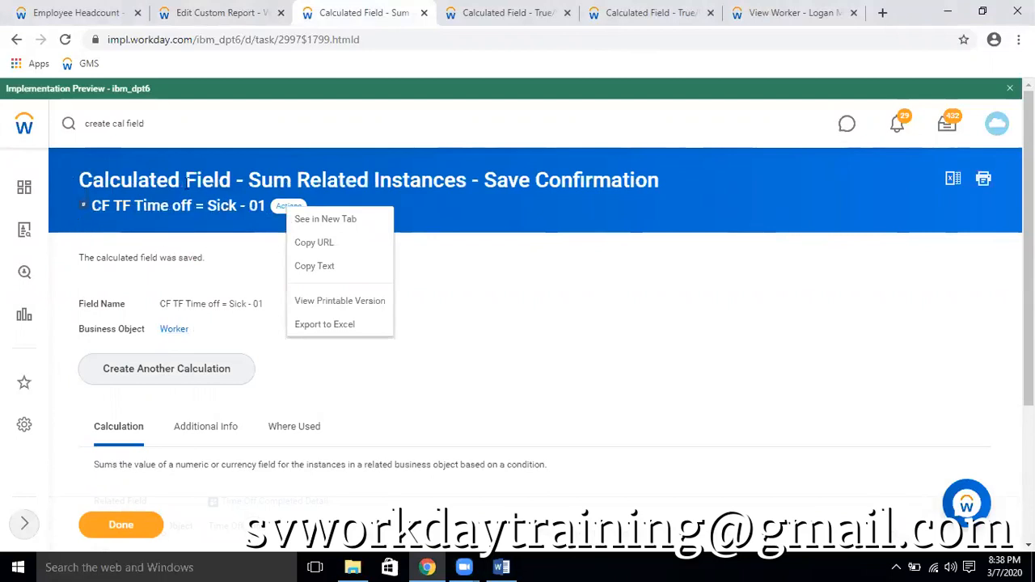
left_click(220, 20)
Remove the Time Off Requests row with the Time Off Event field from the report's columns
scroll(282, 326, "down", 5)
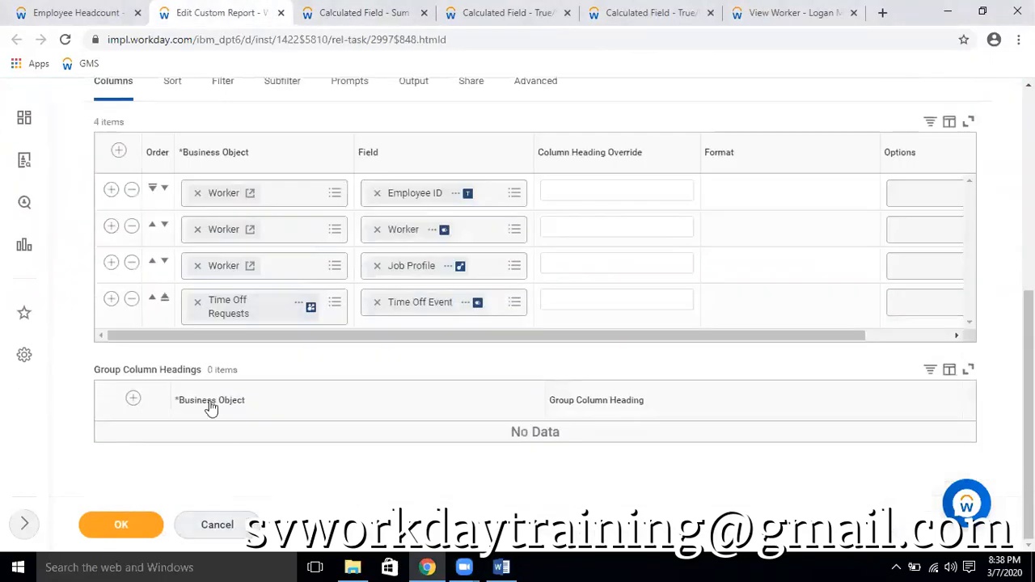
left_click(197, 302)
type("worker")
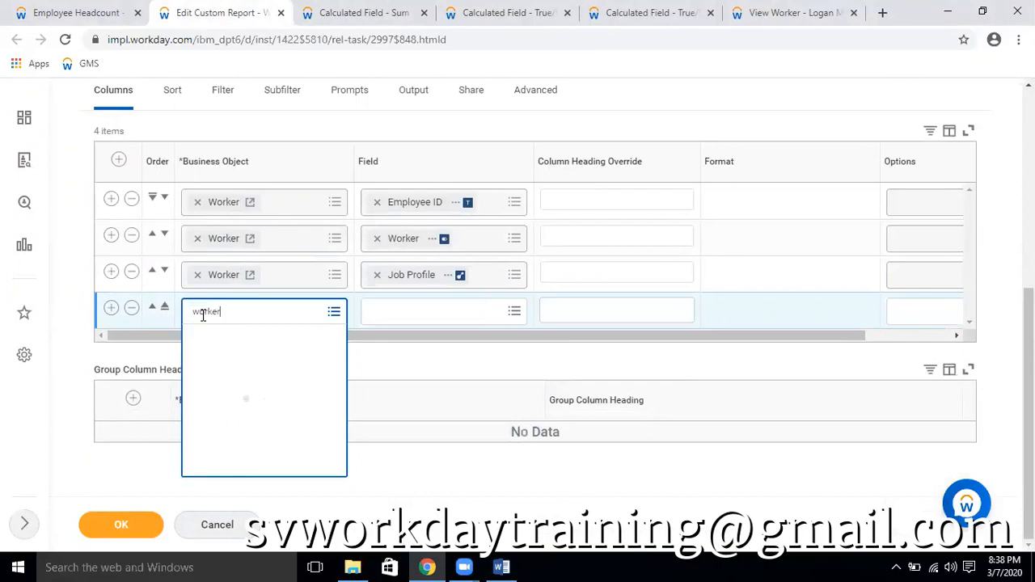
left_click(132, 312)
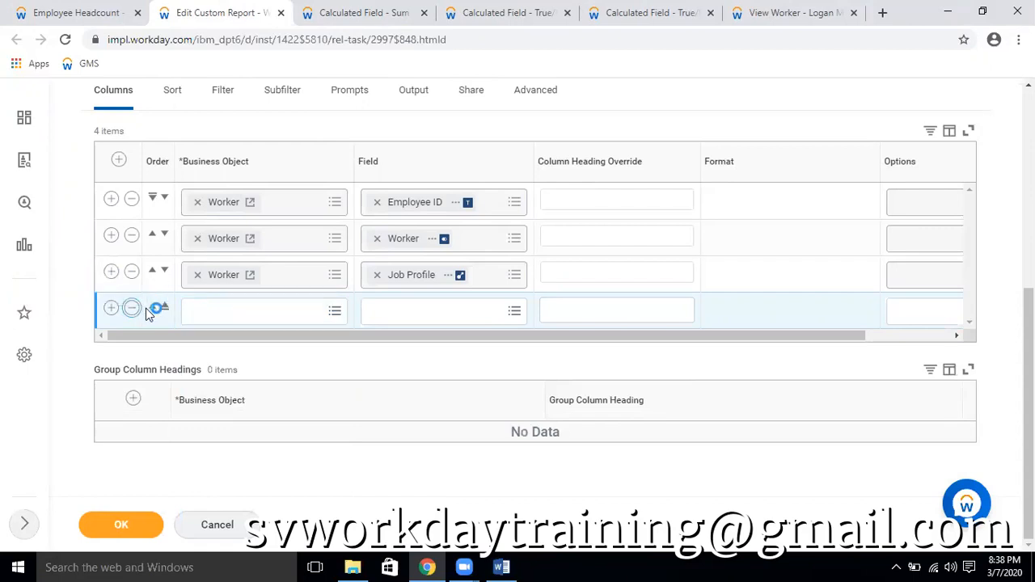
left_click(131, 308)
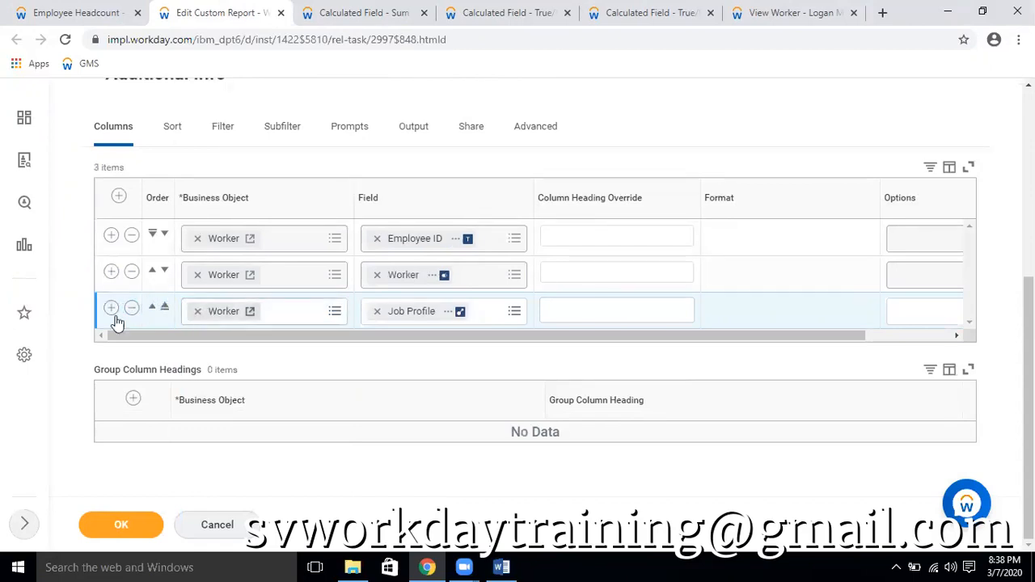
Add a Worker column to the report using the calculated field CF TF Time off = Sick - 01
left_click(399, 350)
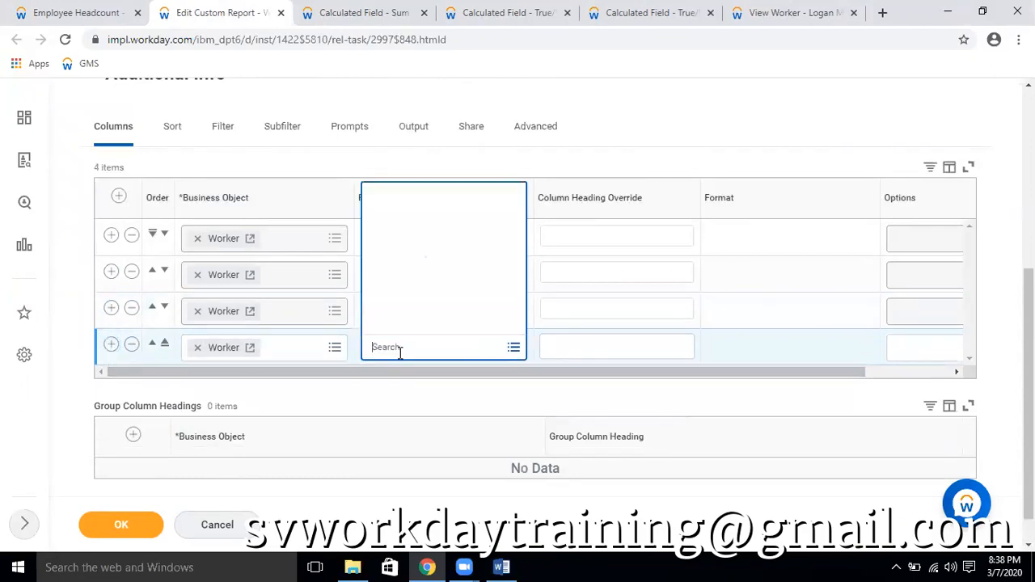
type("USA Vacation Time Off (Salaried)")
key("Return")
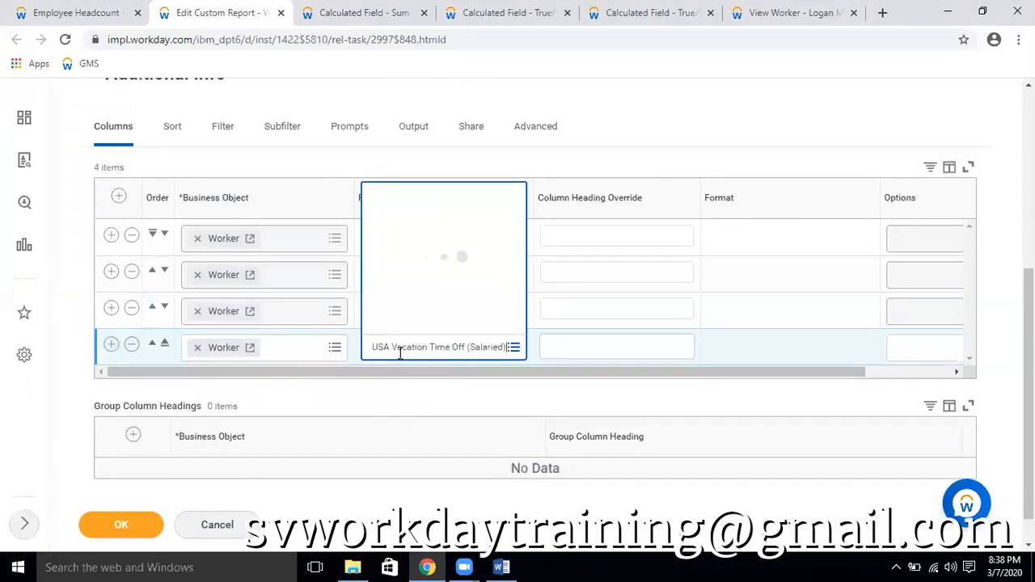
left_click(485, 12)
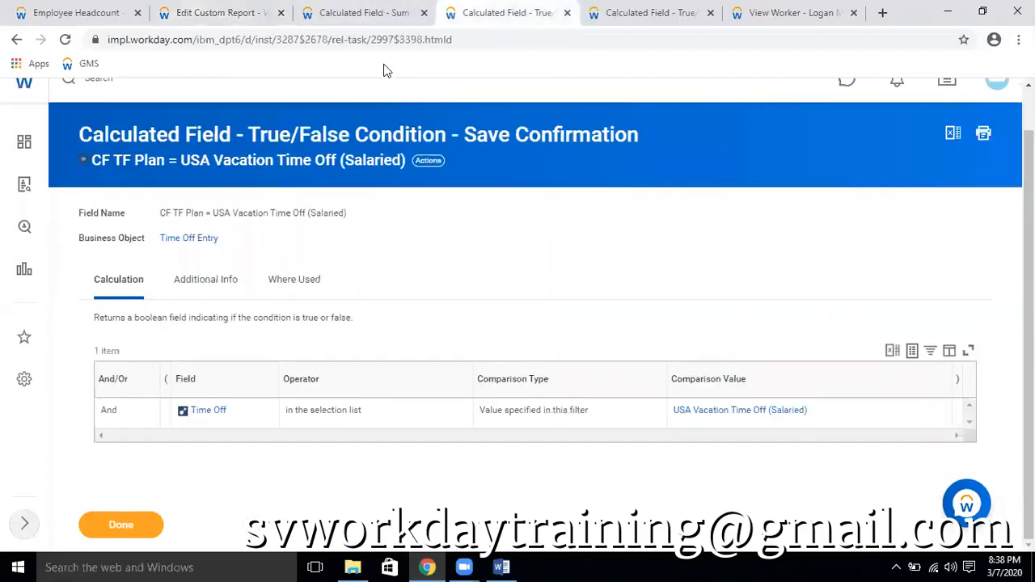
left_click(383, 12)
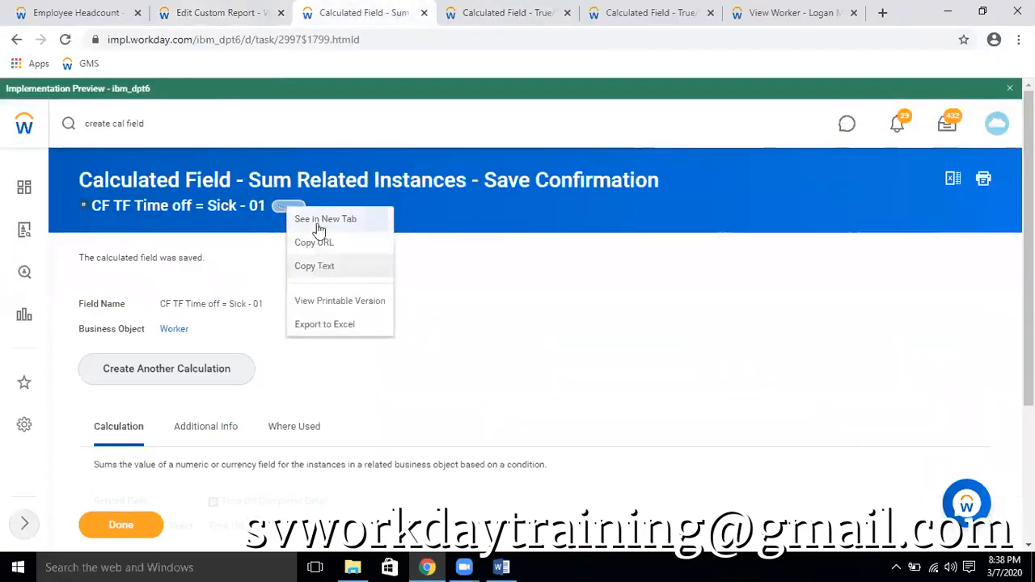
left_click(239, 10)
type("CF TF Time off = Sick - 01")
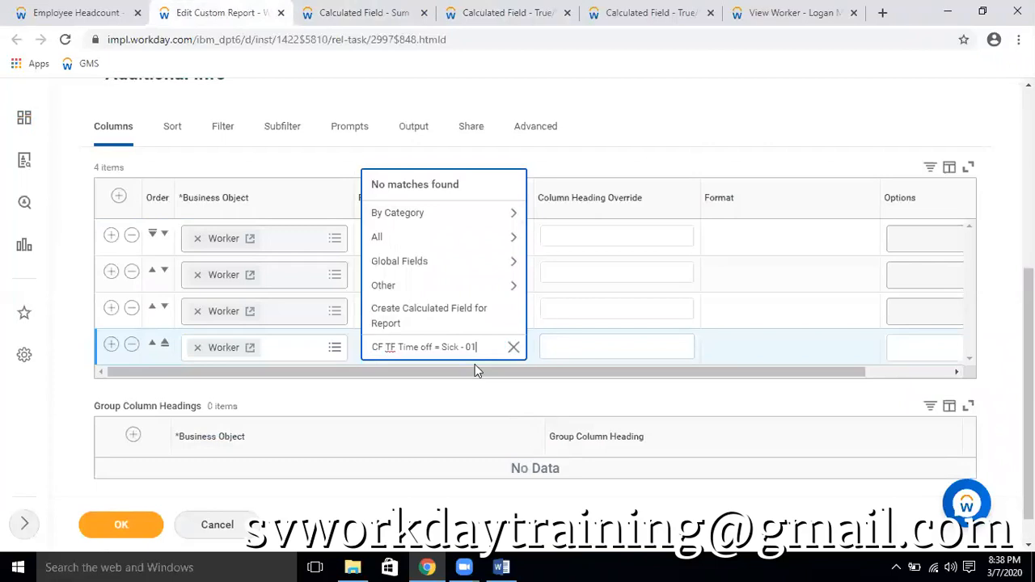
key("Return")
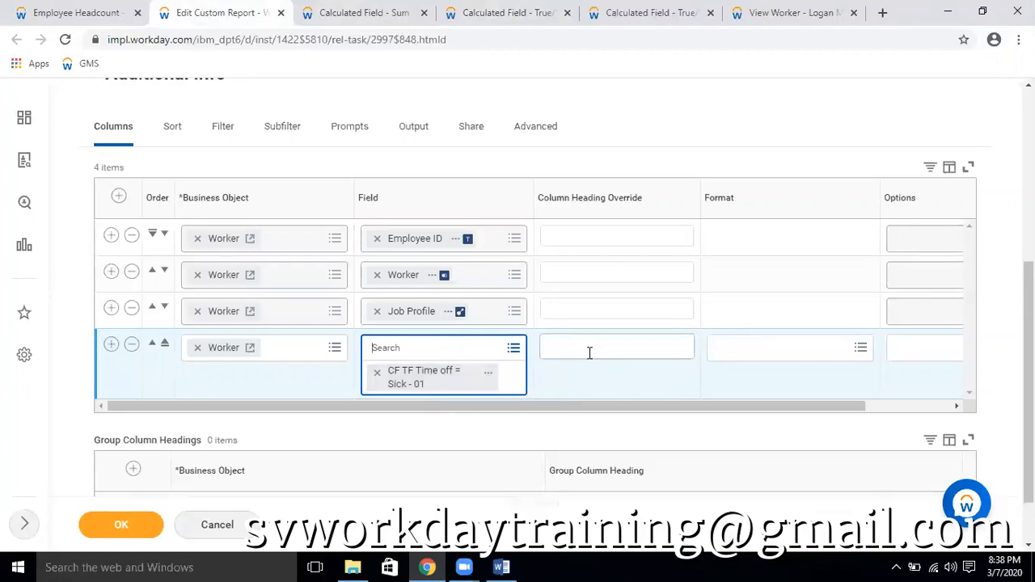
Save the report definition and reload the Employee Headcount report output
left_click(138, 523)
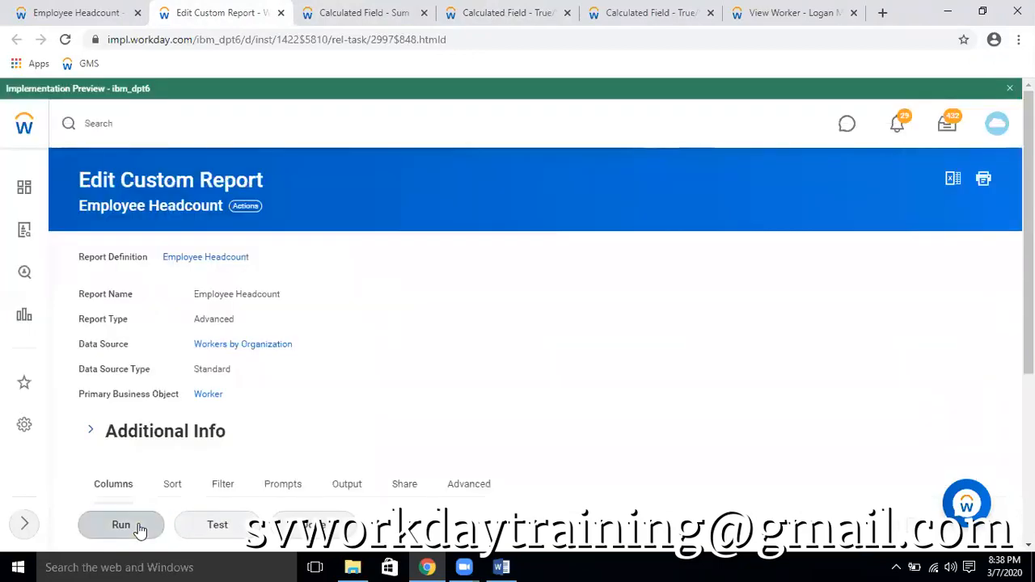
left_click(46, 12)
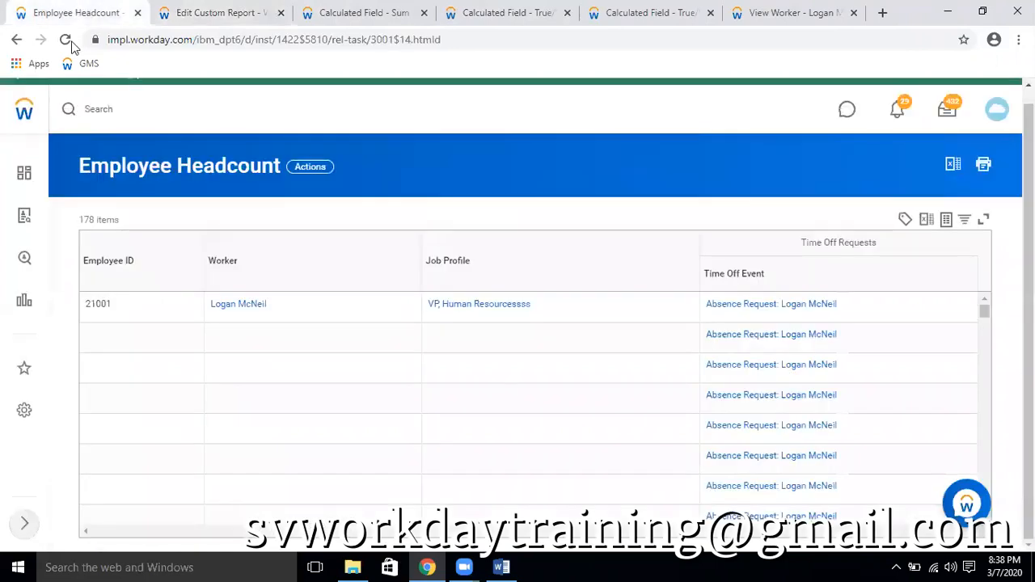
left_click(66, 40)
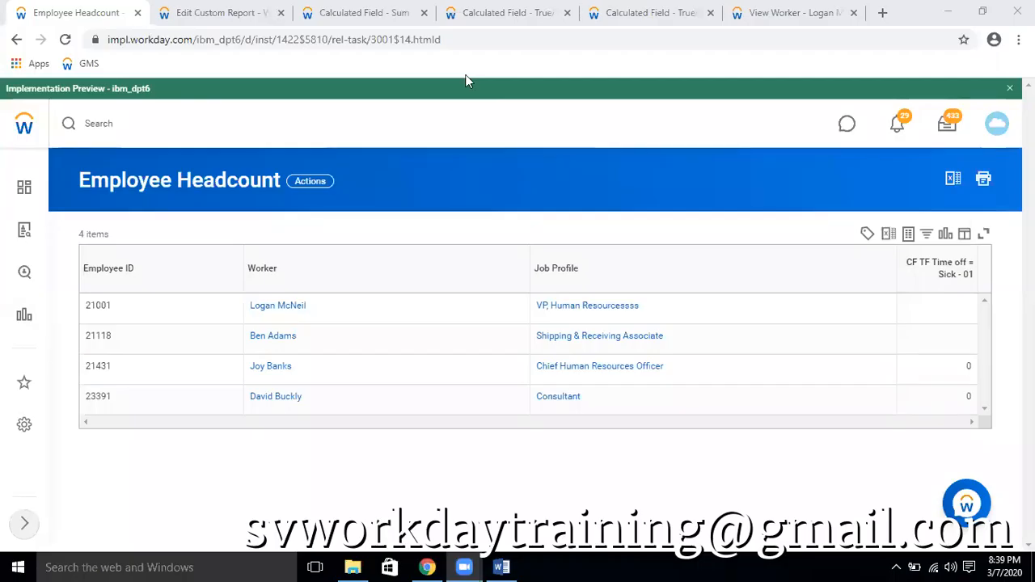
Export the worker's Time Off Requests to Excel and open the downloaded workbook with editing enabled
left_click(790, 13)
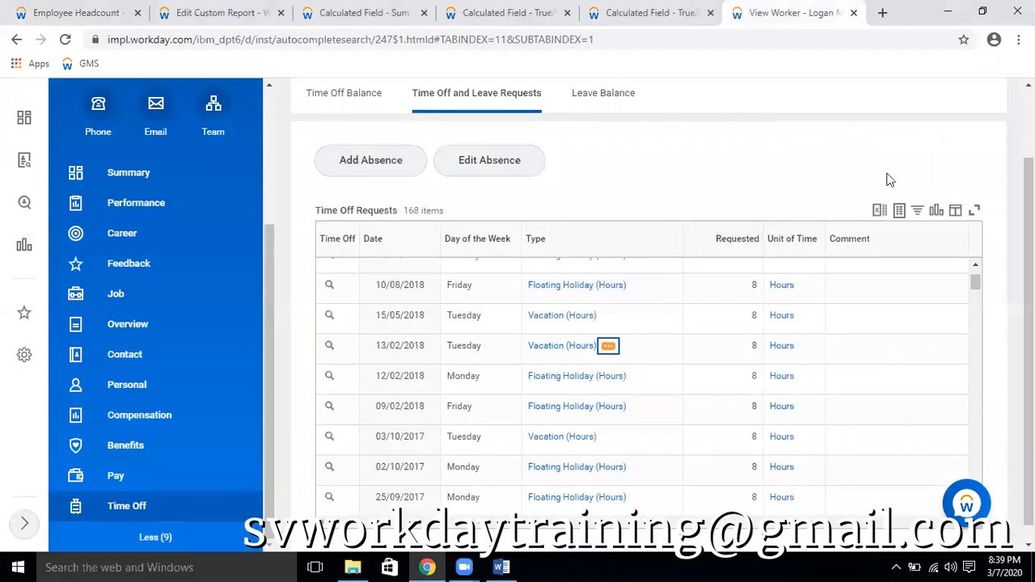
left_click(879, 211)
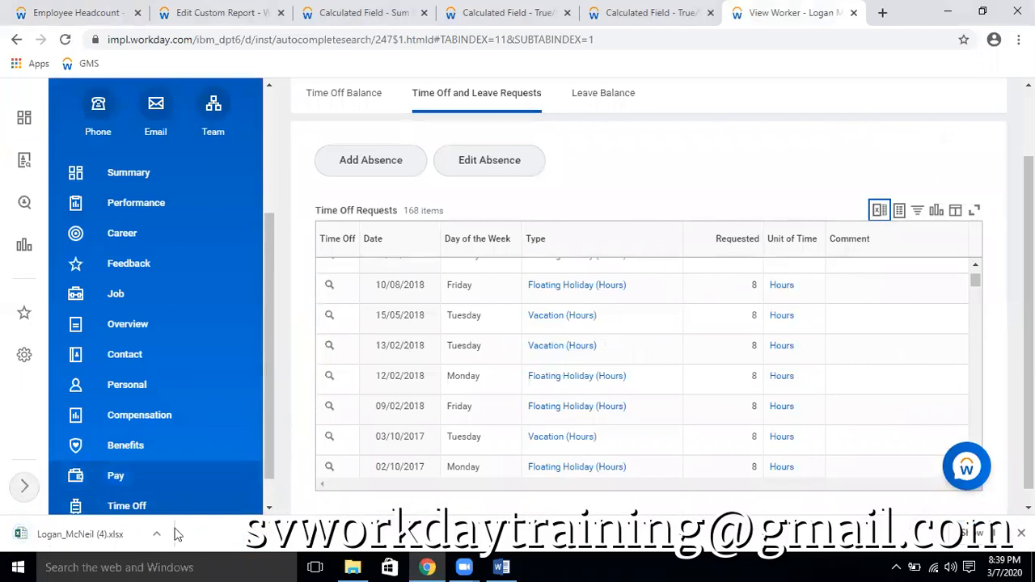
left_click(121, 535)
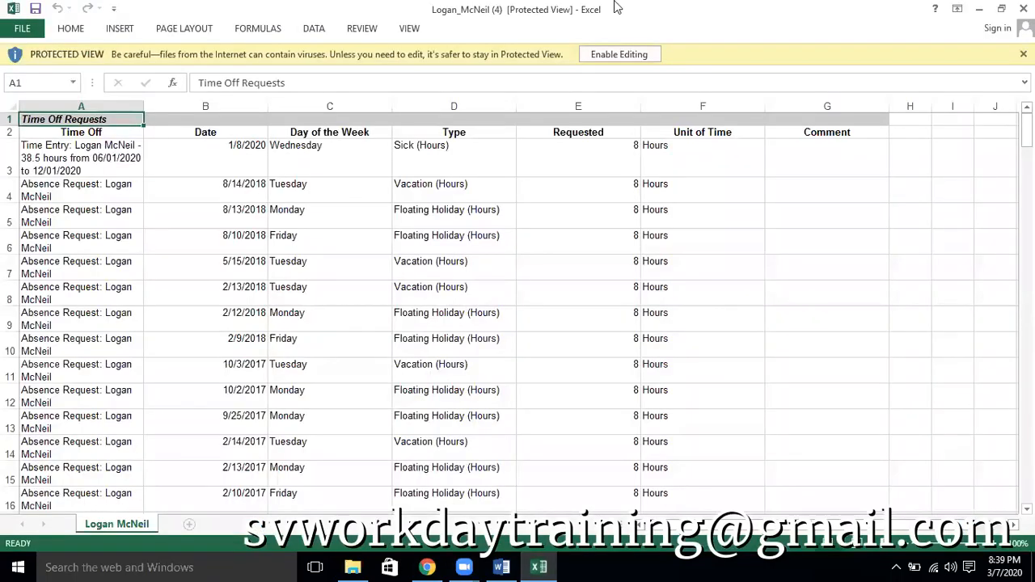
left_click(618, 54)
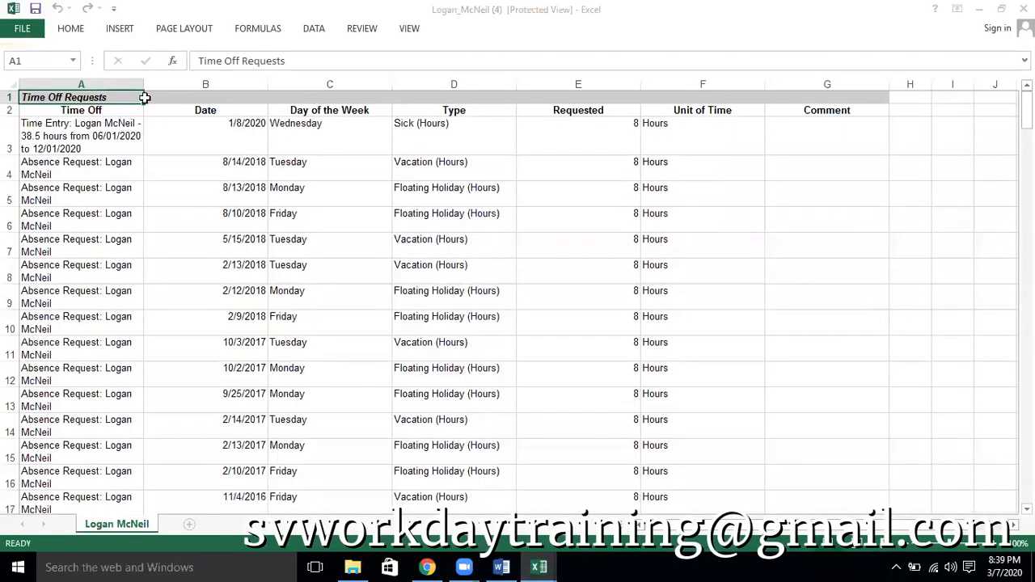
Add filters to the header row and filter the Type column to Vacation (Hours) only
left_click(11, 110)
key("ctrl+shift+l")
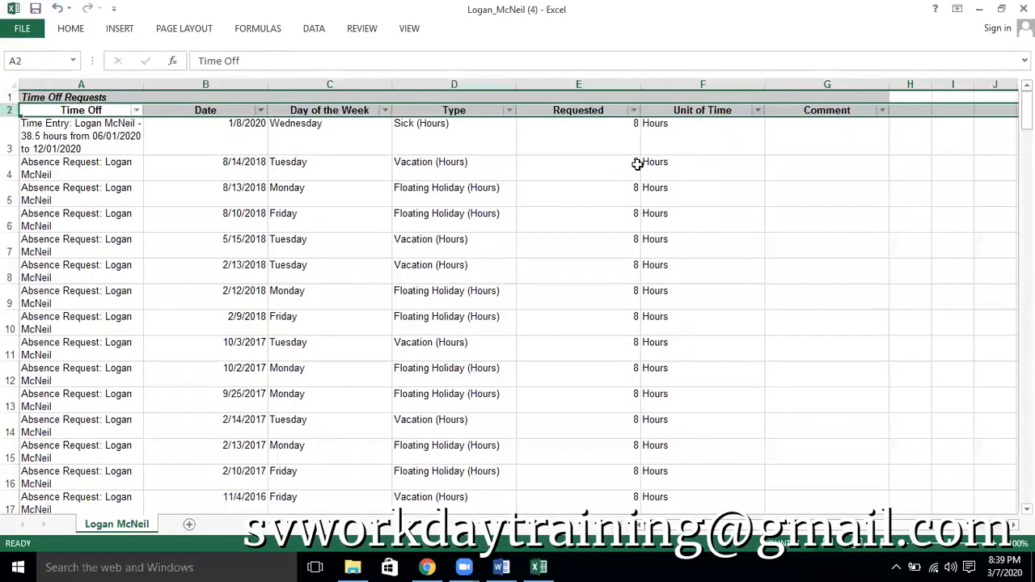
left_click(509, 111)
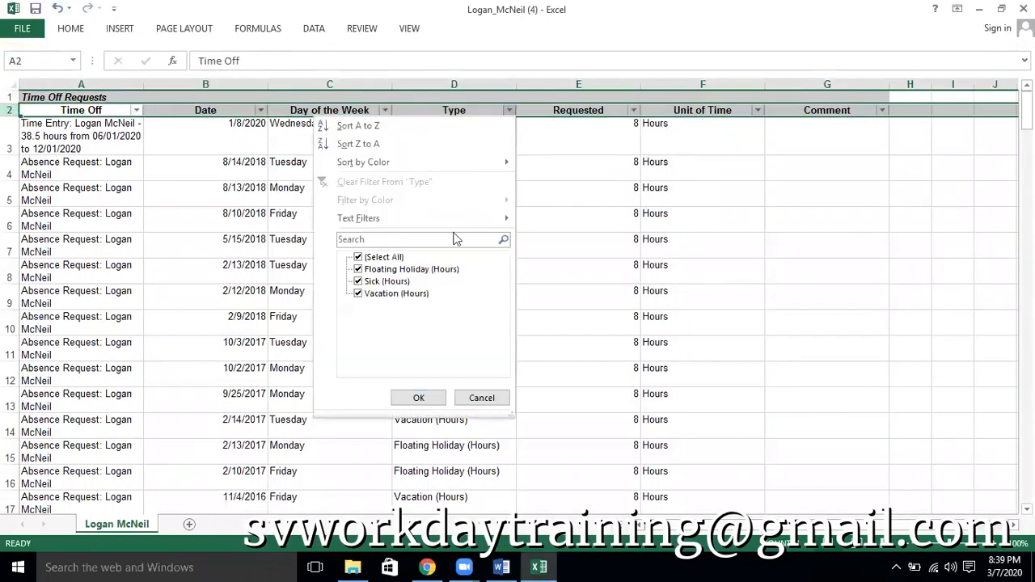
left_click(388, 257)
left_click(359, 294)
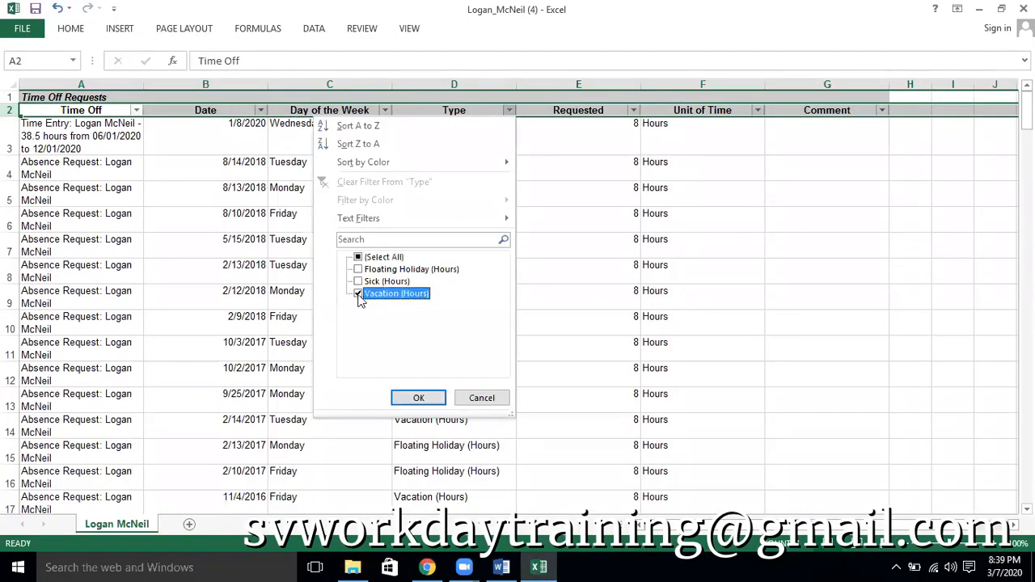
left_click(418, 397)
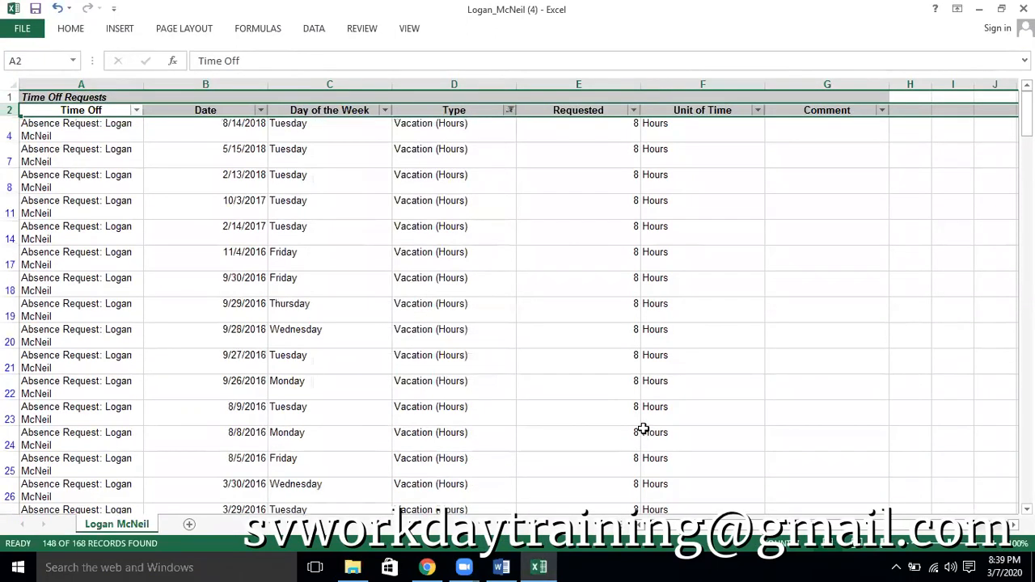
Select all filtered Requested values to read their sum, and compare it with the Employee Headcount report in Workday
left_click(608, 126)
key("ctrl+shift+Down")
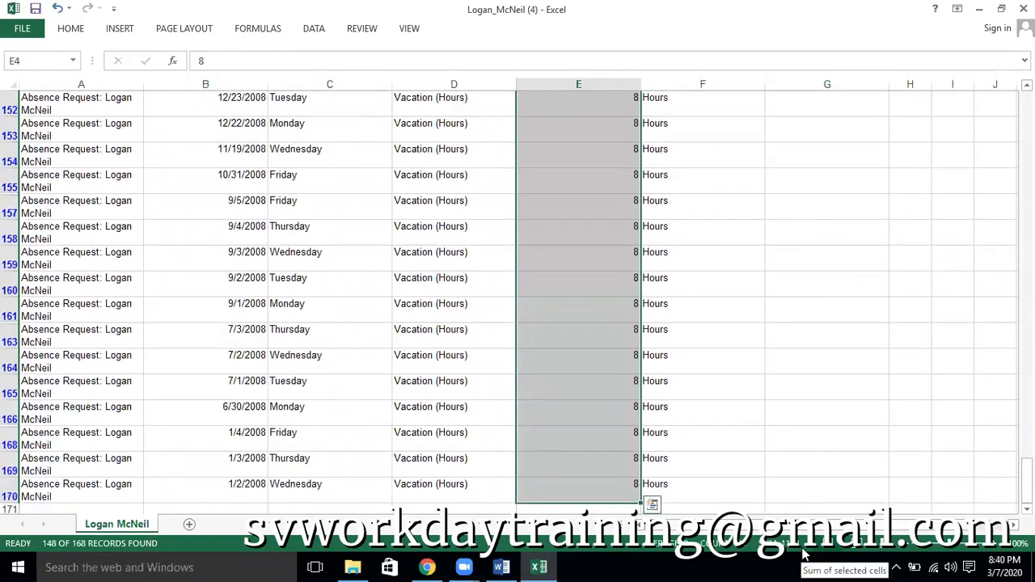
scroll(479, 364, "up", 20)
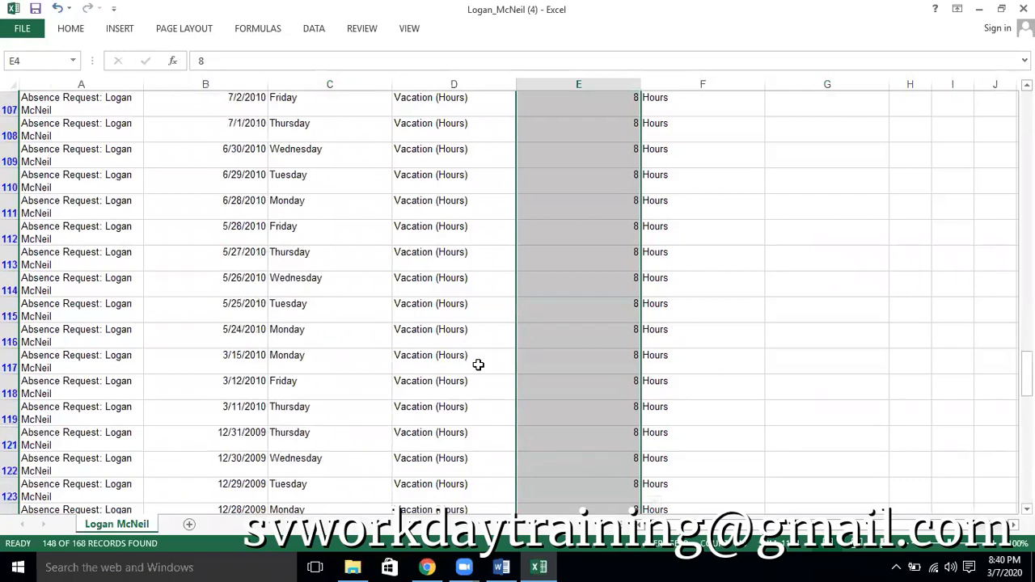
scroll(479, 364, "up", 3)
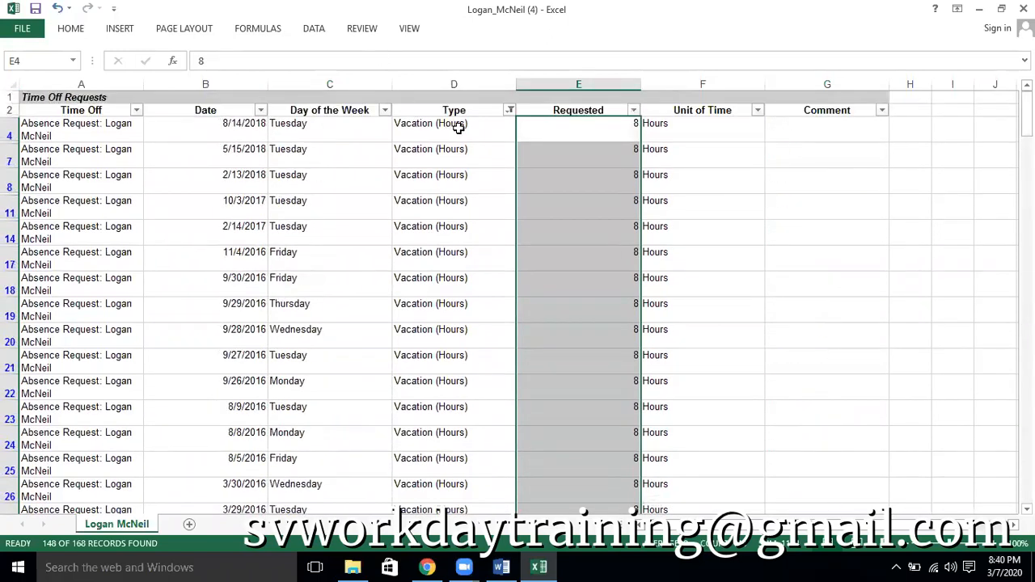
scroll(633, 294, "down", 12)
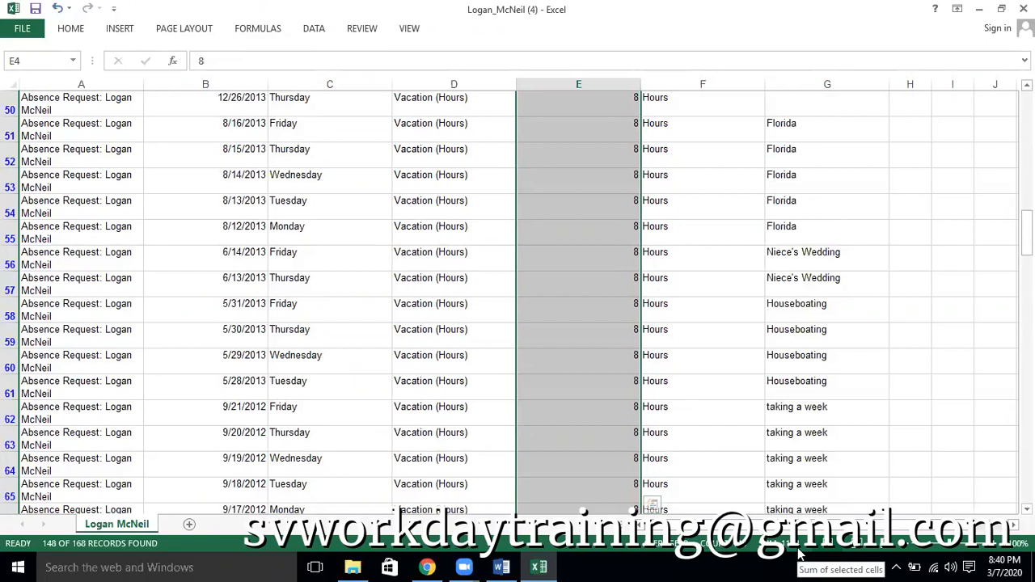
key("alt+Tab")
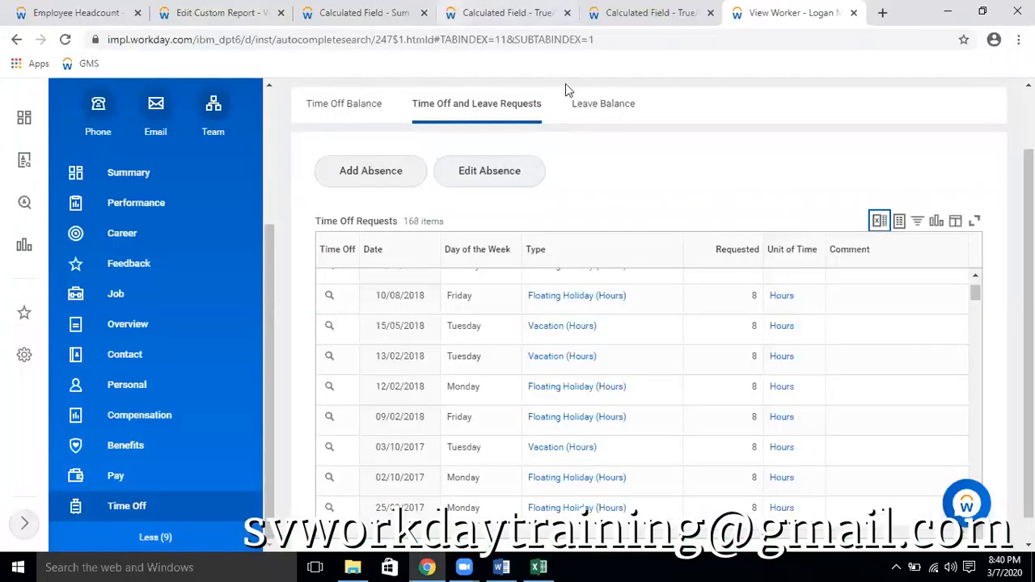
key("ctrl+1")
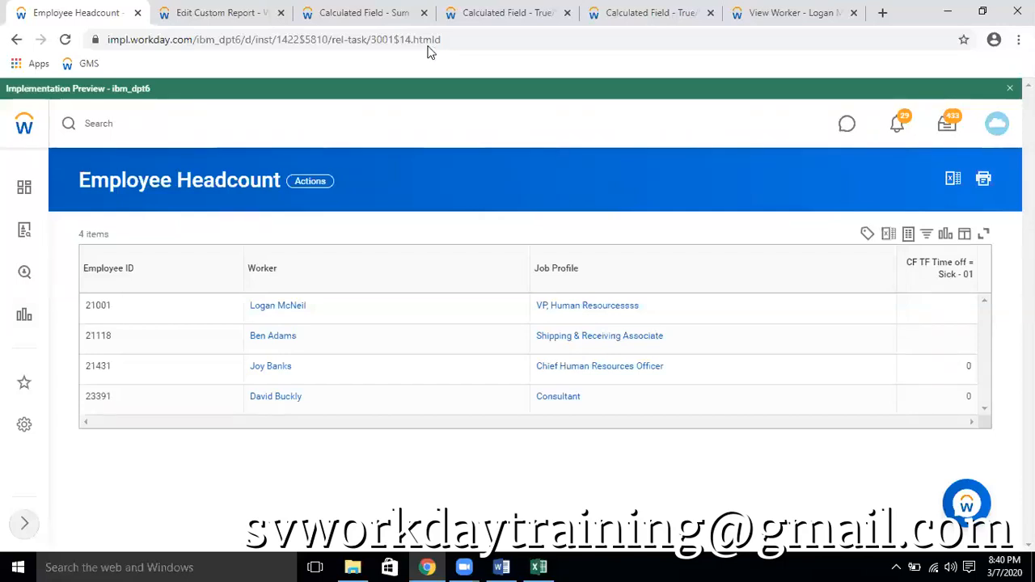
Rename the Sum Related Instances calculated field CF TF Time off = Sick - 01 as CF TF Time off = Vacation Plan
left_click(362, 12)
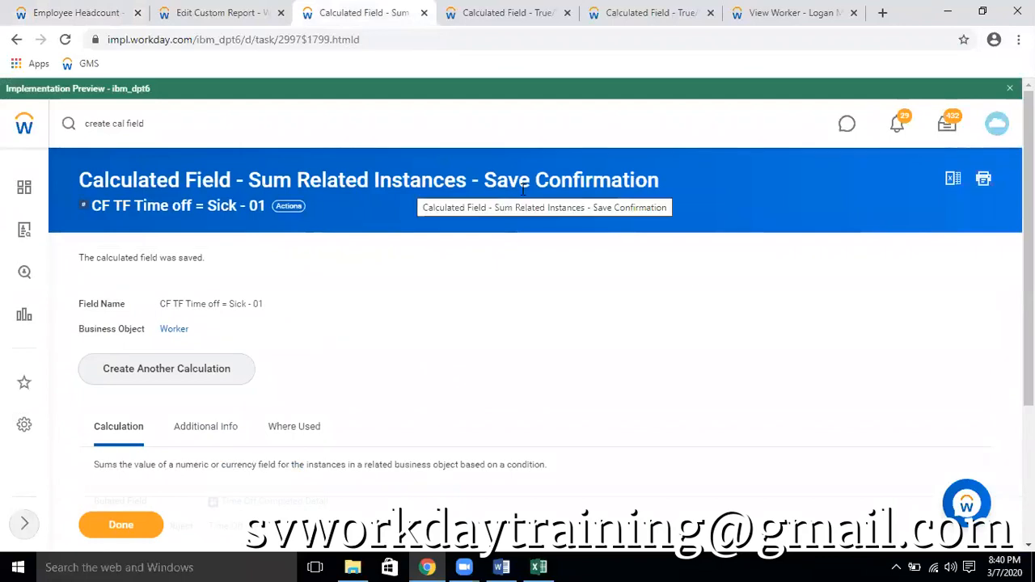
scroll(714, 365, "down", 3)
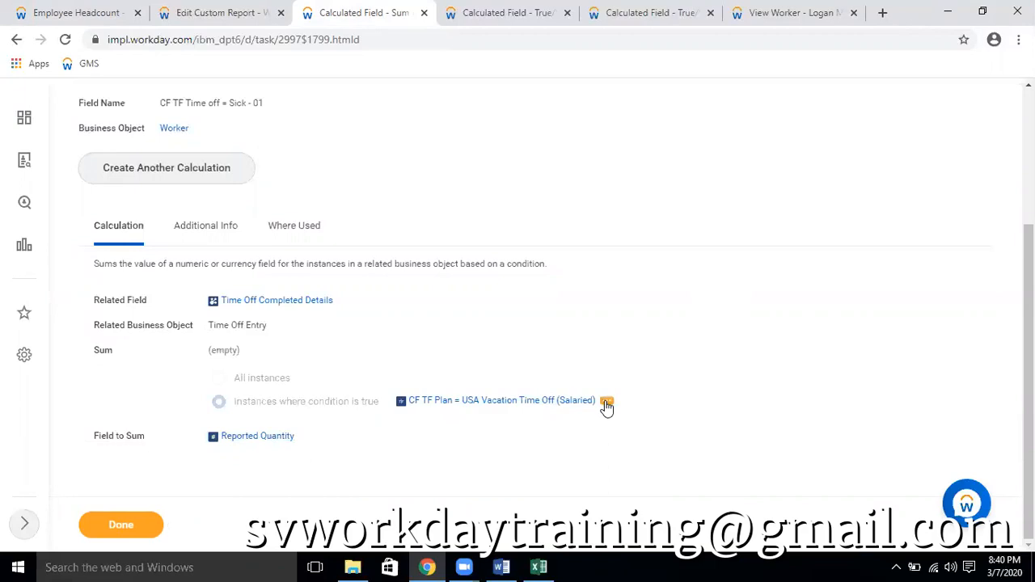
scroll(375, 240, "up", 2)
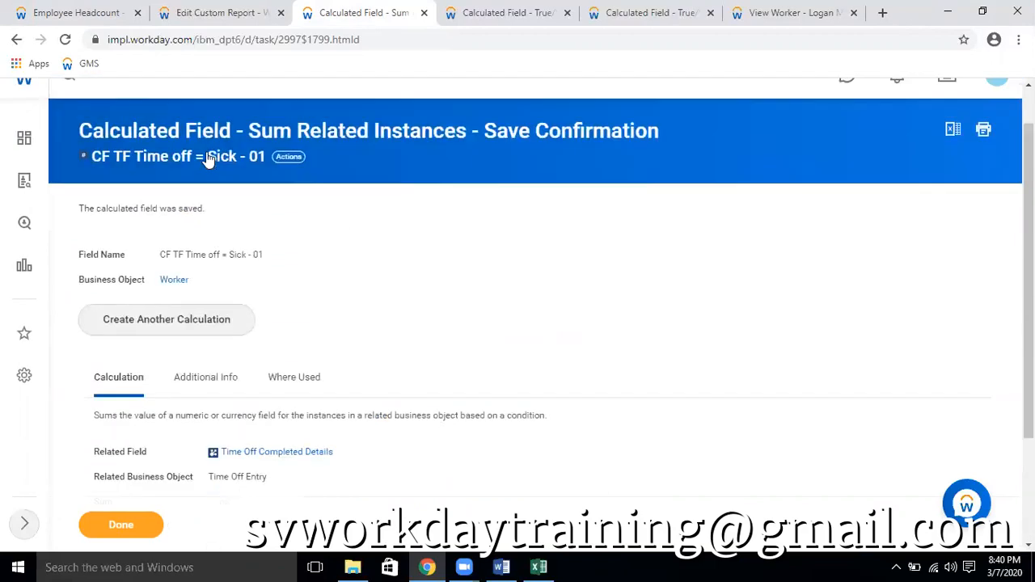
left_click(289, 157)
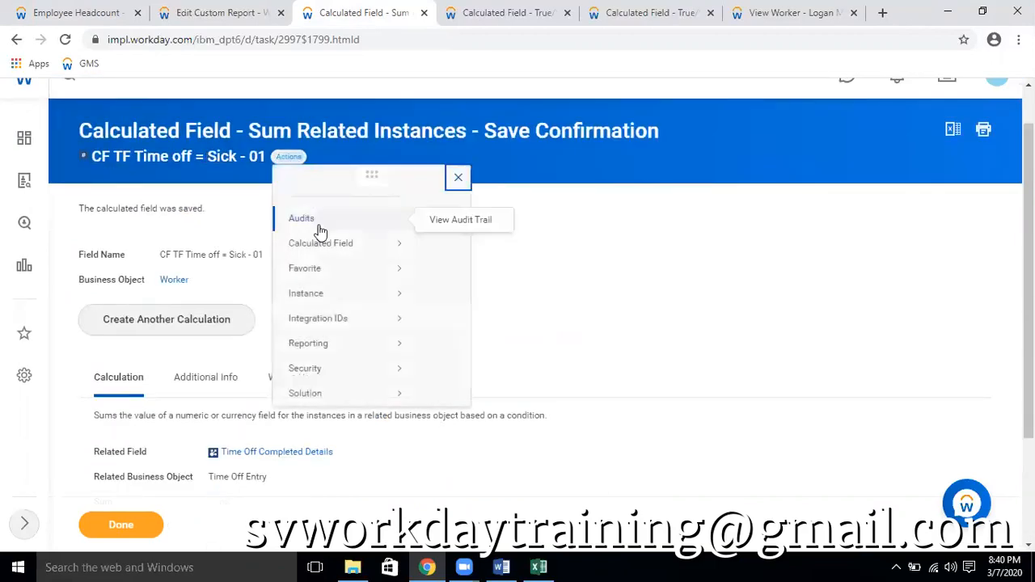
mouse_move(358, 254)
left_click(438, 252)
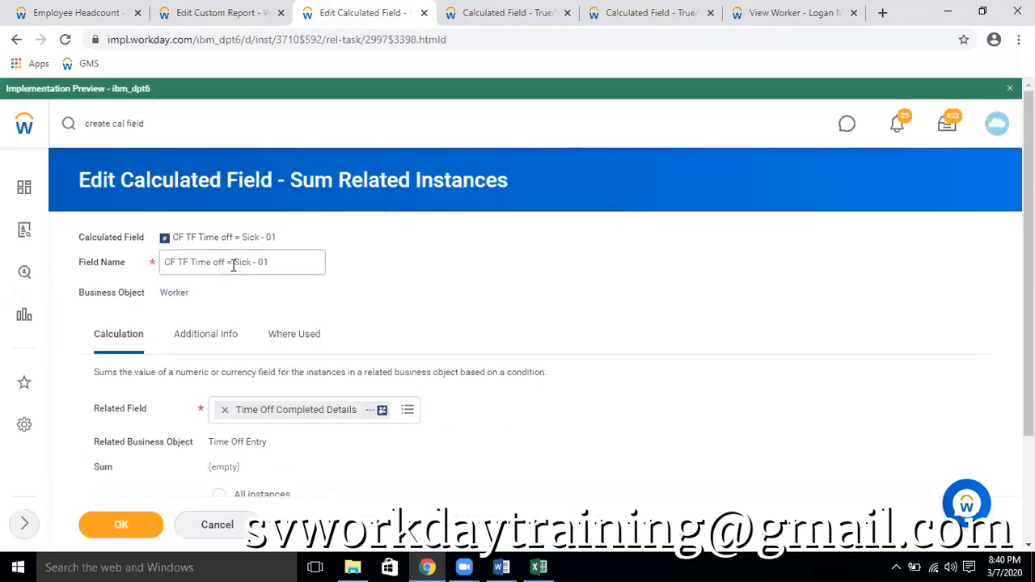
left_click(237, 265)
key("shift+End")
key("BackSpace")
key("BackSpace")
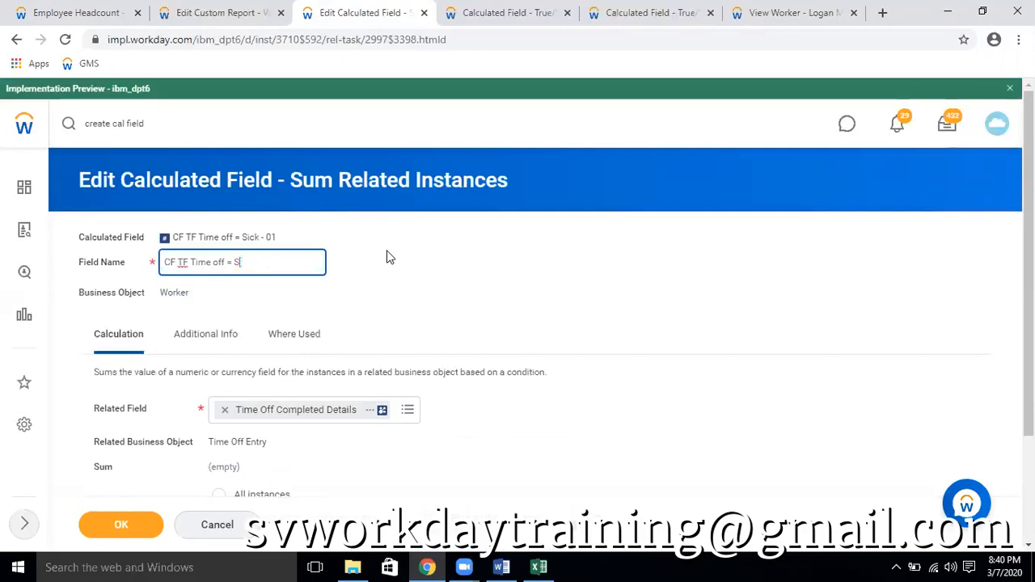
key("BackSpace")
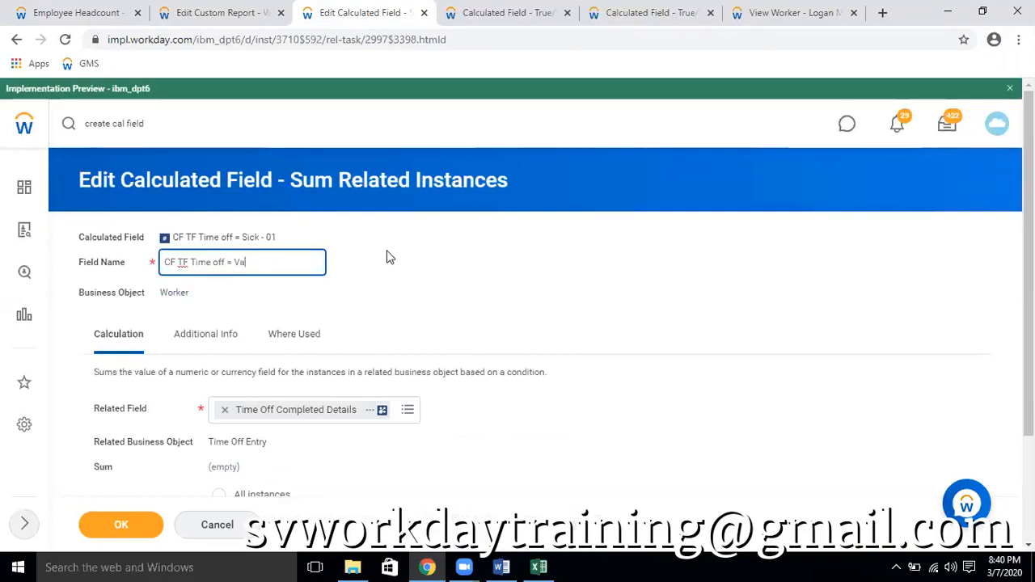
type("Vacation Plan")
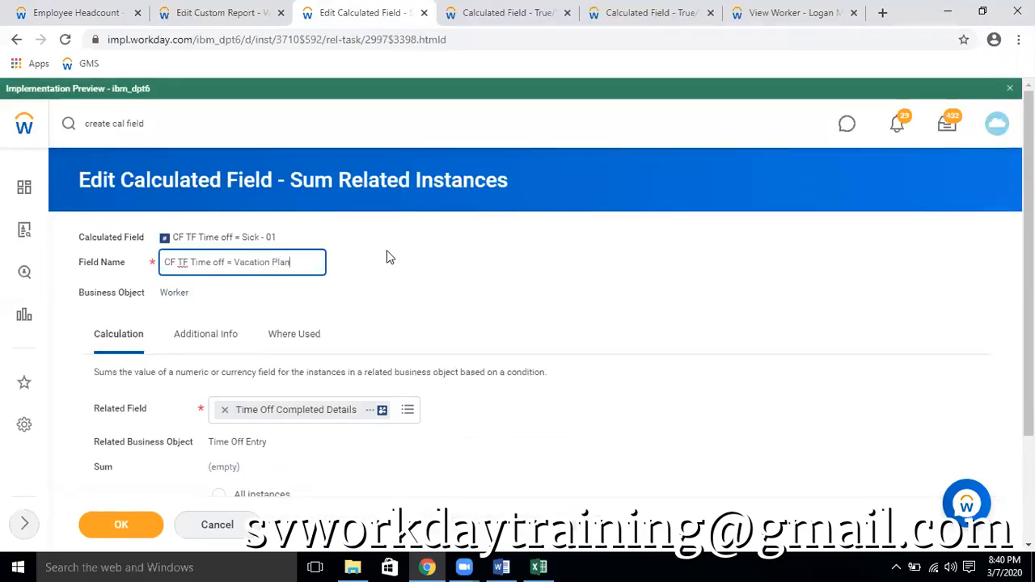
Make the calculated field sum all instances instead of conditional ones, and save it
left_click(678, 465)
scroll(679, 437, "down", 2)
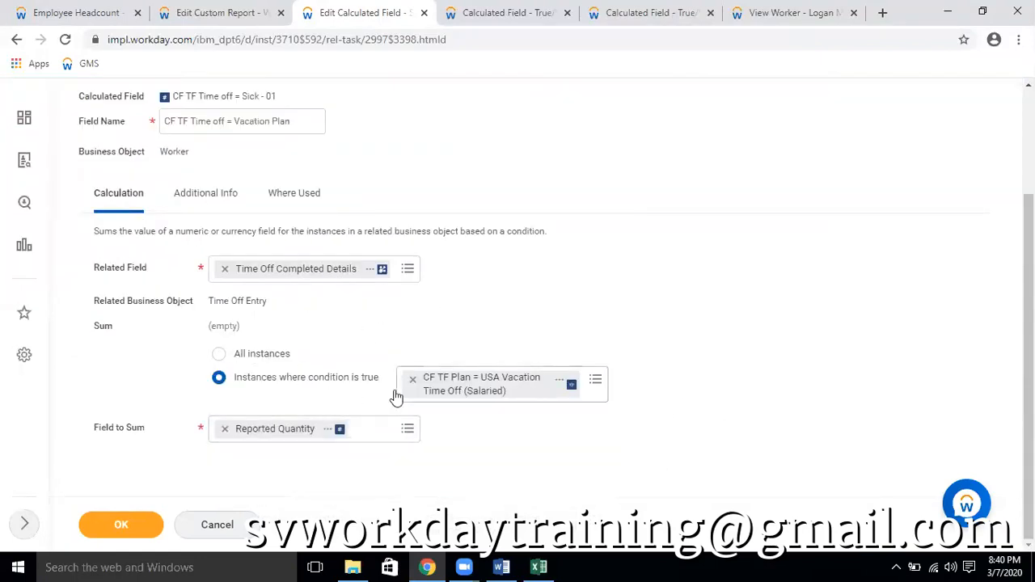
left_click(218, 354)
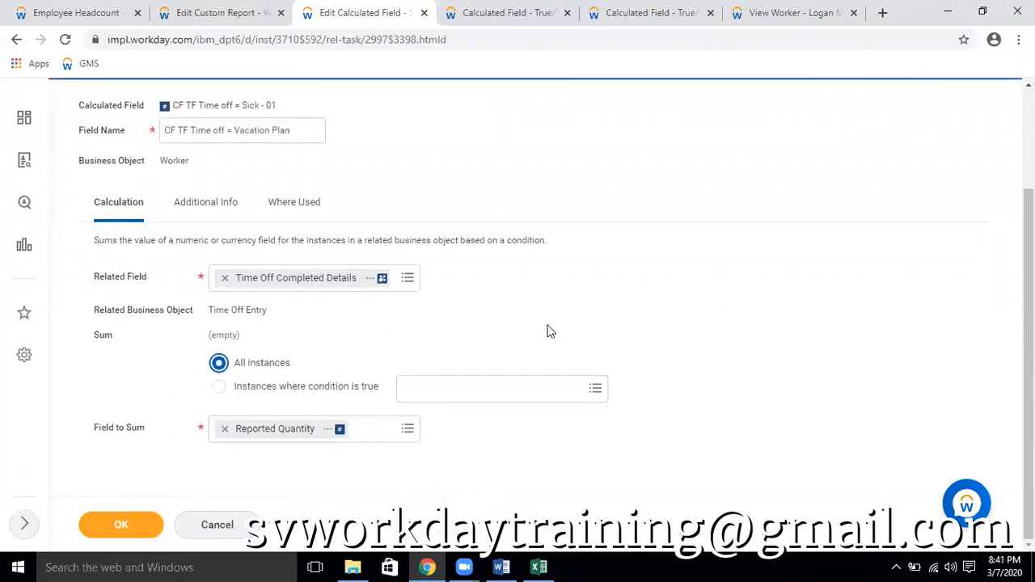
left_click(121, 524)
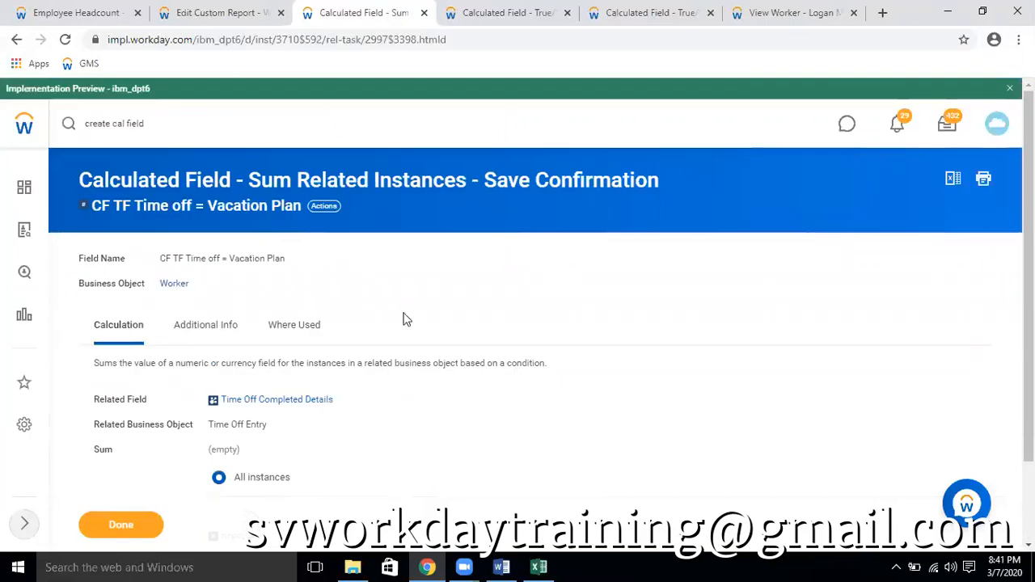
Reload the Employee Headcount report output and compare its vacation plan column with the calculated field's definition
left_click(72, 12)
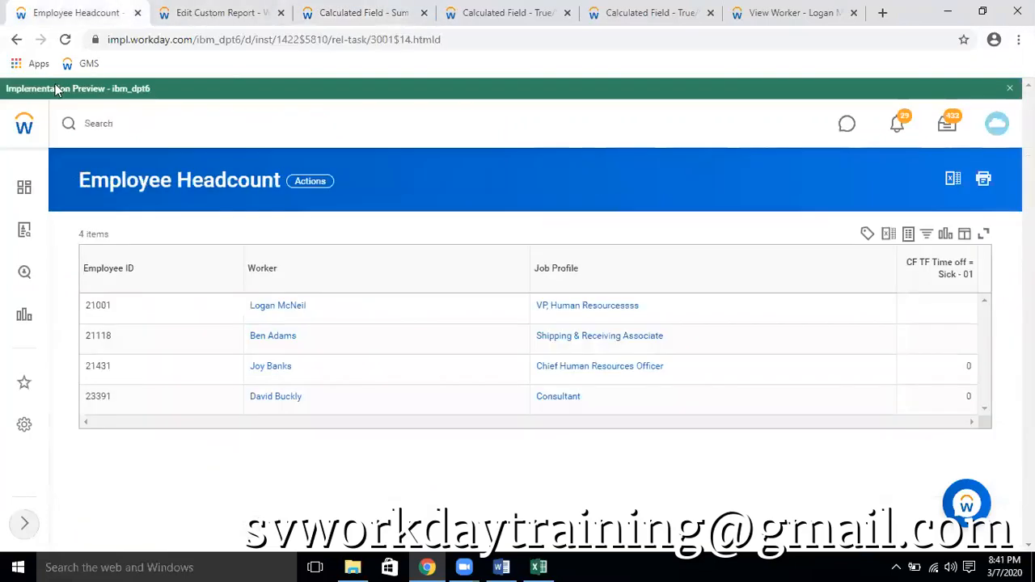
left_click(66, 39)
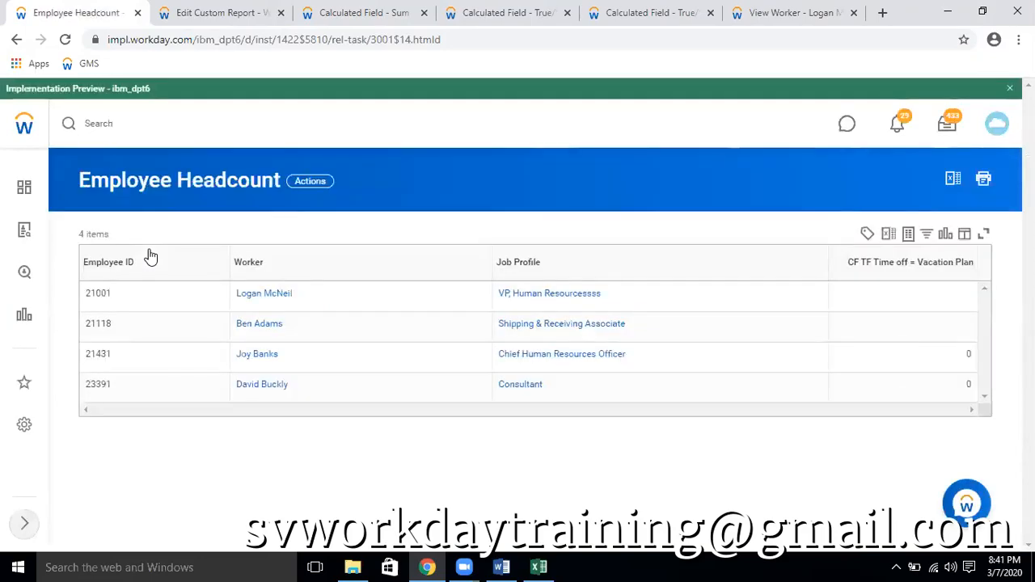
left_click(347, 14)
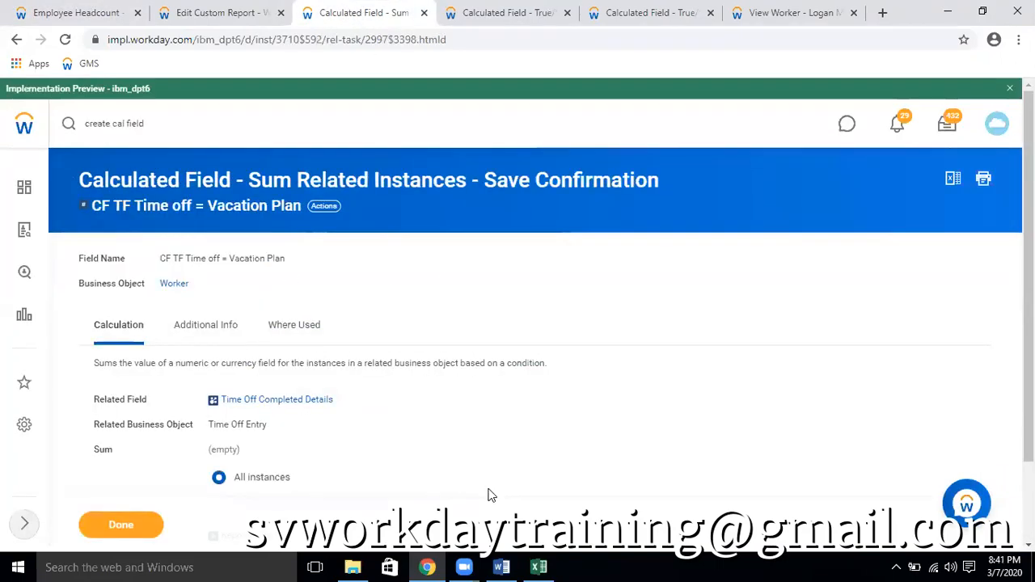
scroll(490, 493, "down", 2)
scroll(368, 455, "up", 2)
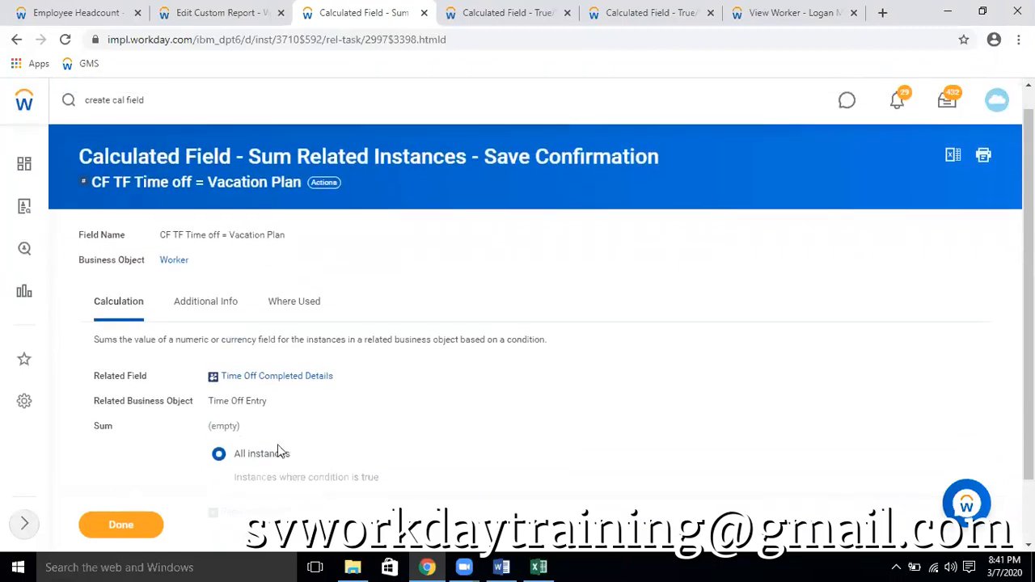
left_click(117, 12)
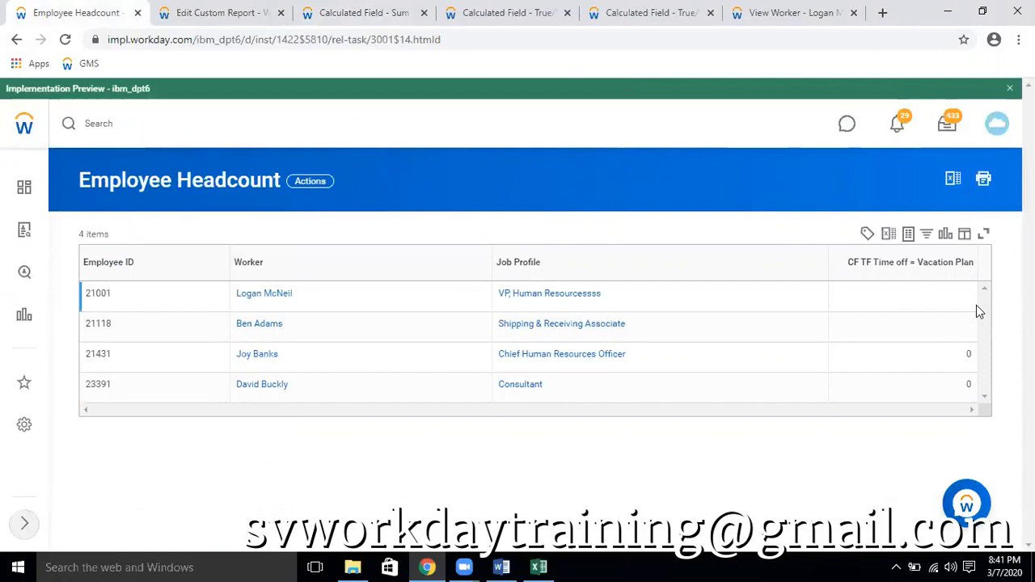
Reopen CF TF Time off = Vacation Plan for editing and clear its Related Field
left_click(359, 14)
scroll(380, 259, "down", 1)
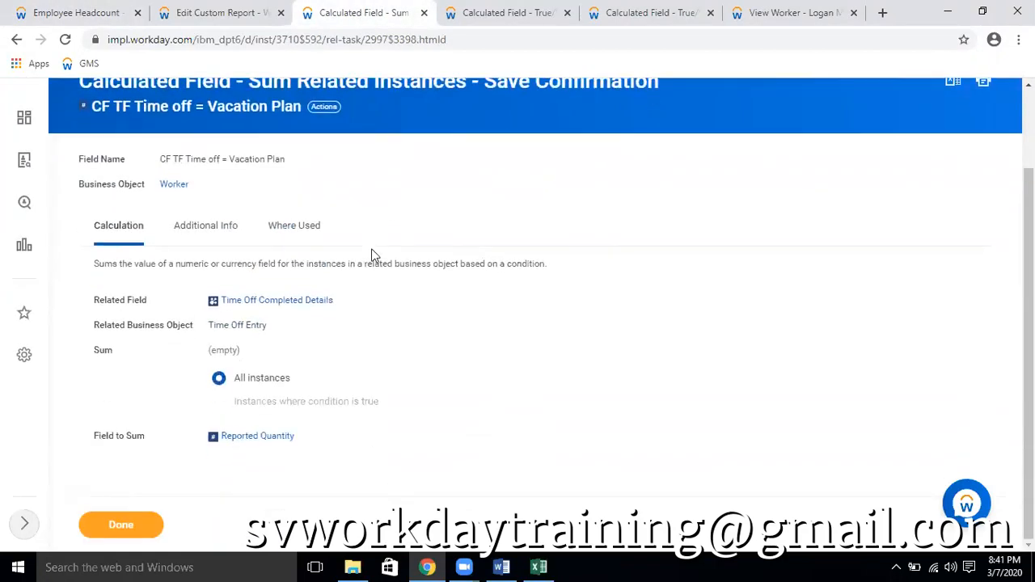
left_click(323, 107)
mouse_move(378, 199)
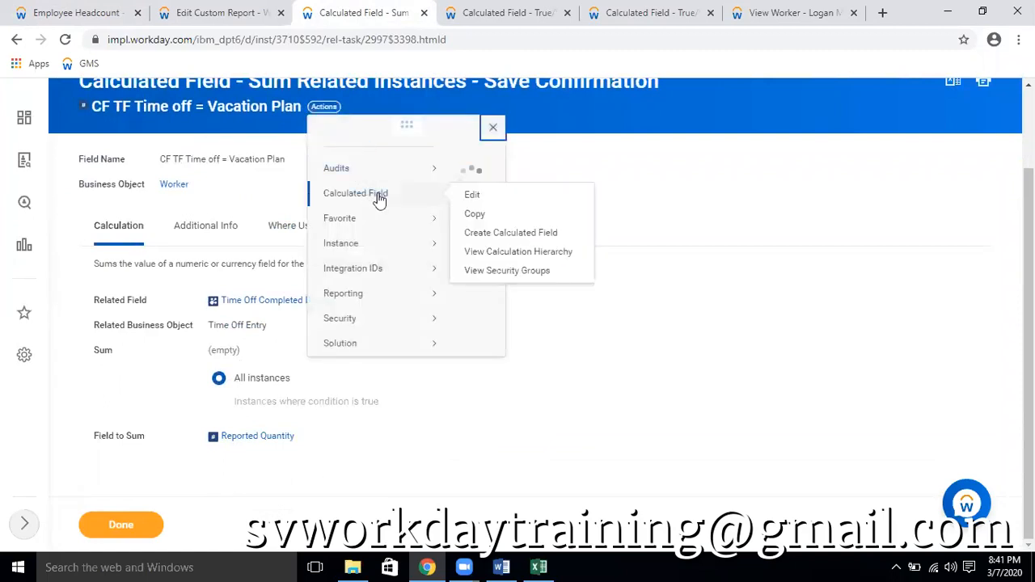
left_click(472, 213)
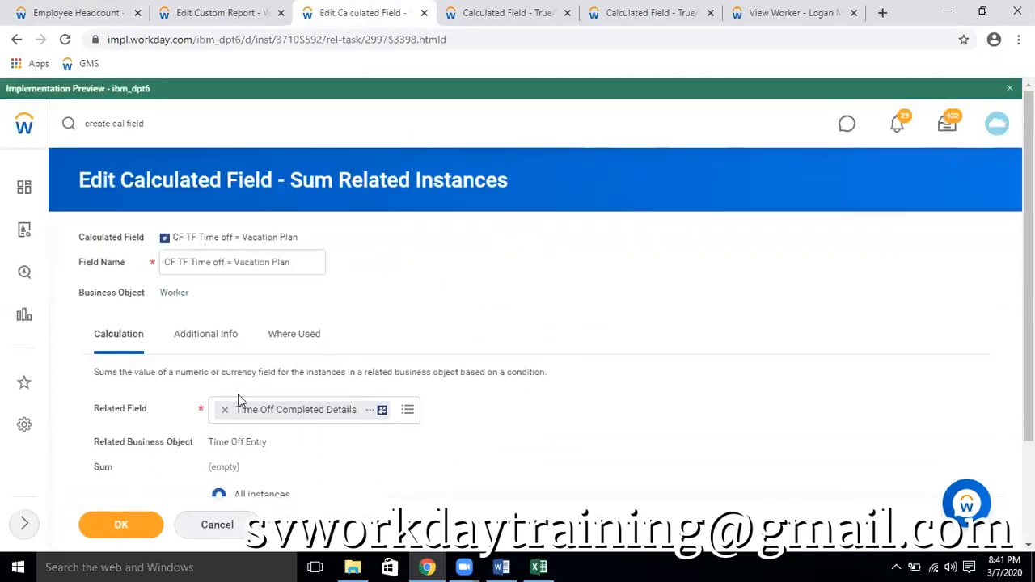
left_click(225, 409)
Search the Related Field options for "time event" and for "event"
type("time event")
key("Return")
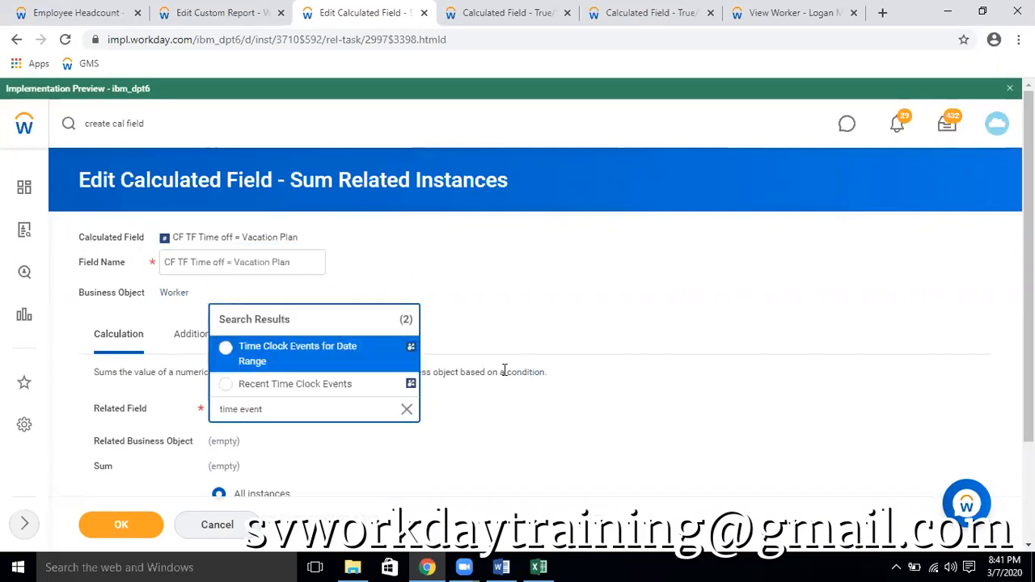
left_click_drag(287, 409, 100, 393)
type("event")
key("Return")
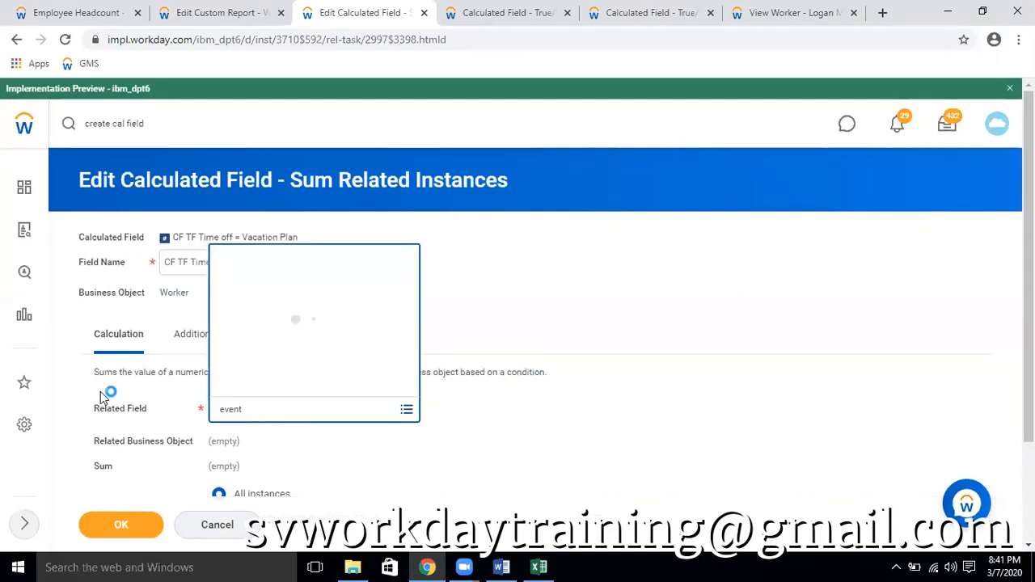
scroll(381, 231, "down", 10)
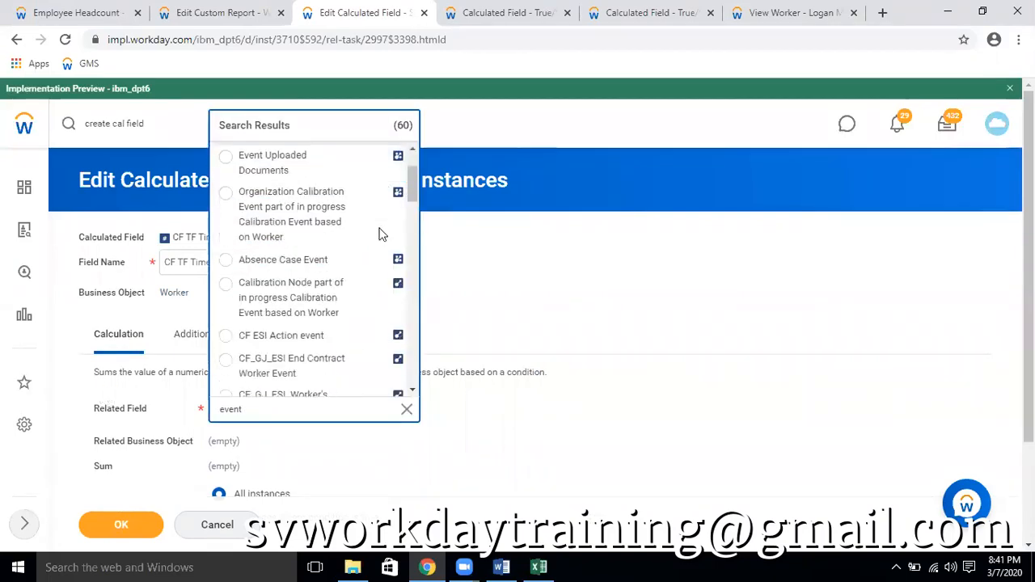
Search the related fields for "time off" and set the Related Field to Time Off Requests
left_click(156, 409)
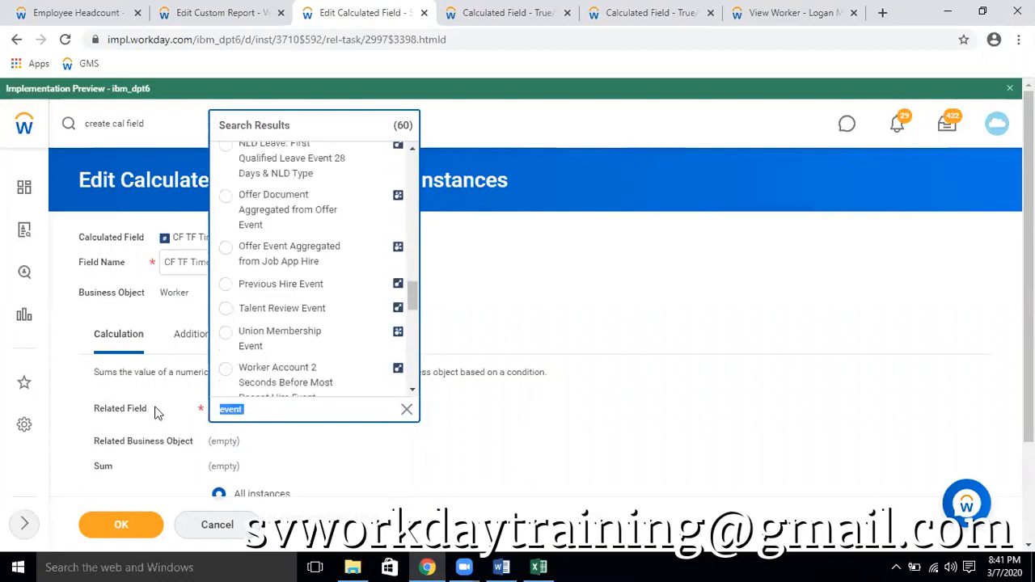
type("time off")
key("Return")
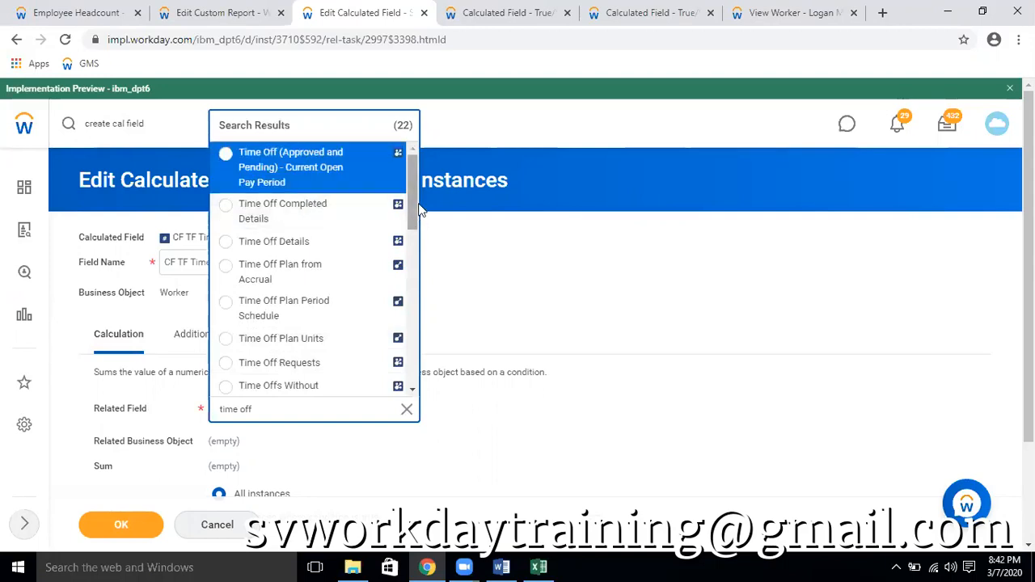
left_click_drag(414, 208, 417, 226)
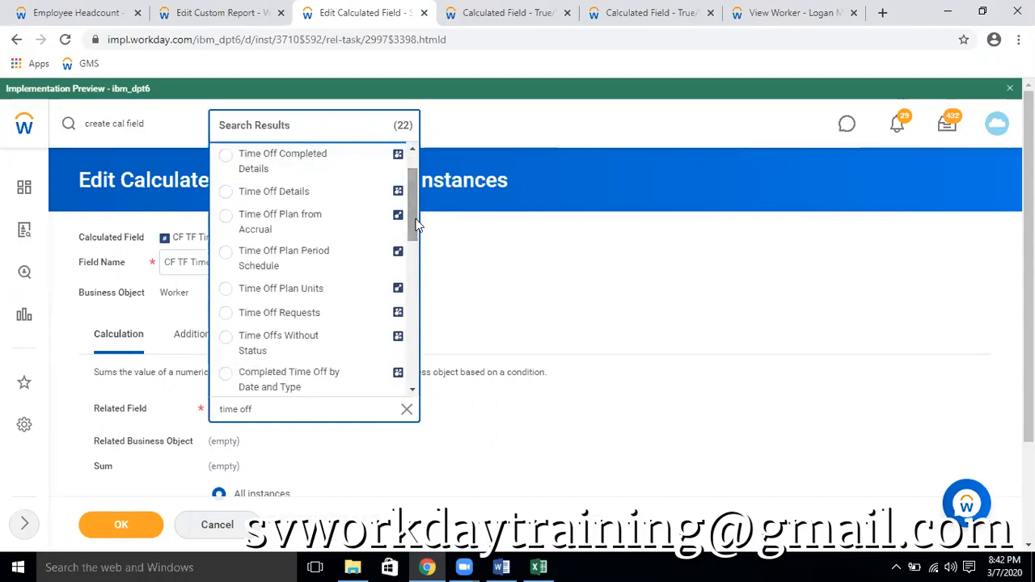
left_click(300, 317)
left_click(853, 265)
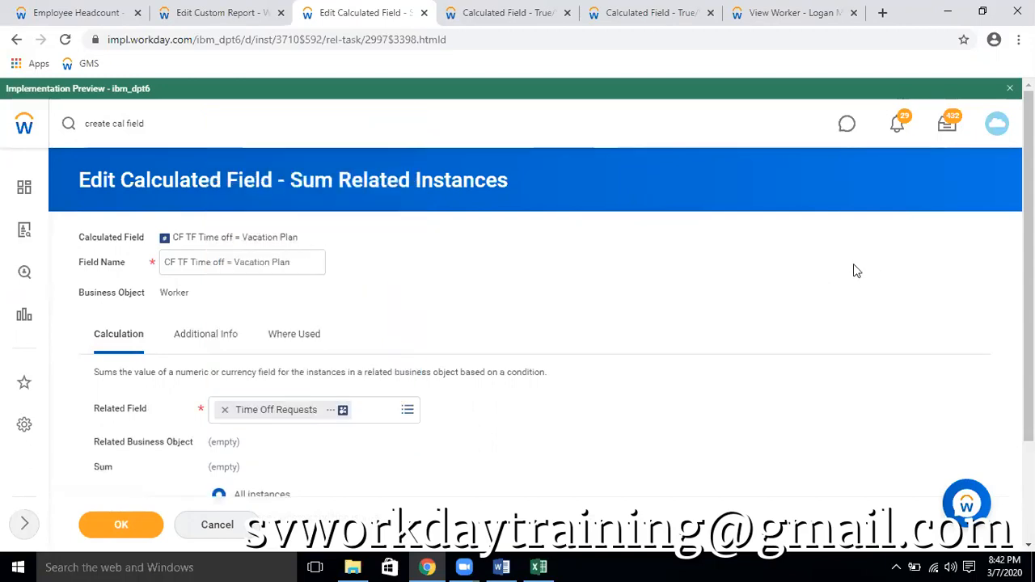
Compare the related business object with that of the USA Vacation Time Off (Salaried) condition, and try to save the edited field
scroll(636, 337, "down", 2)
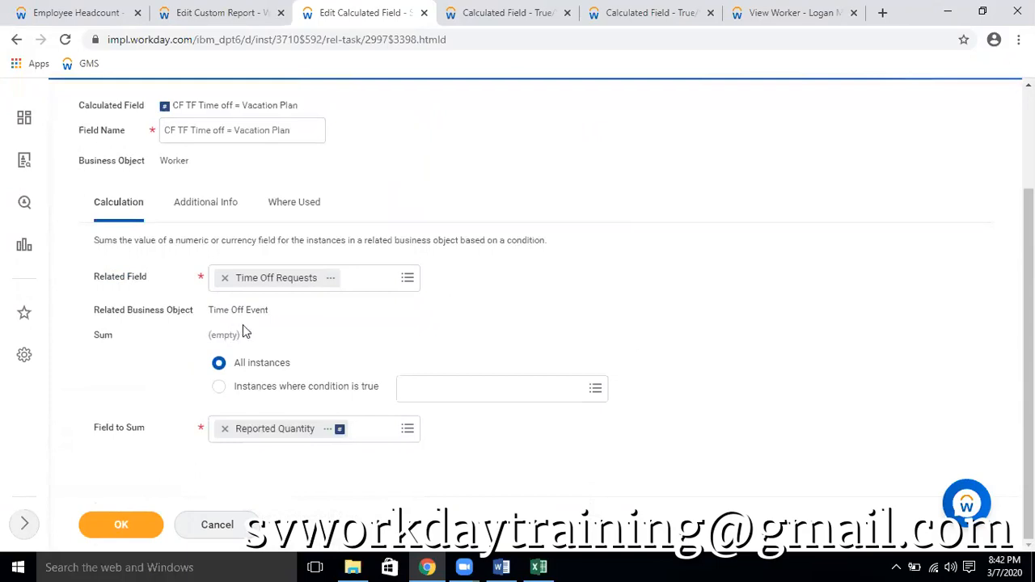
key("ctrl+Tab")
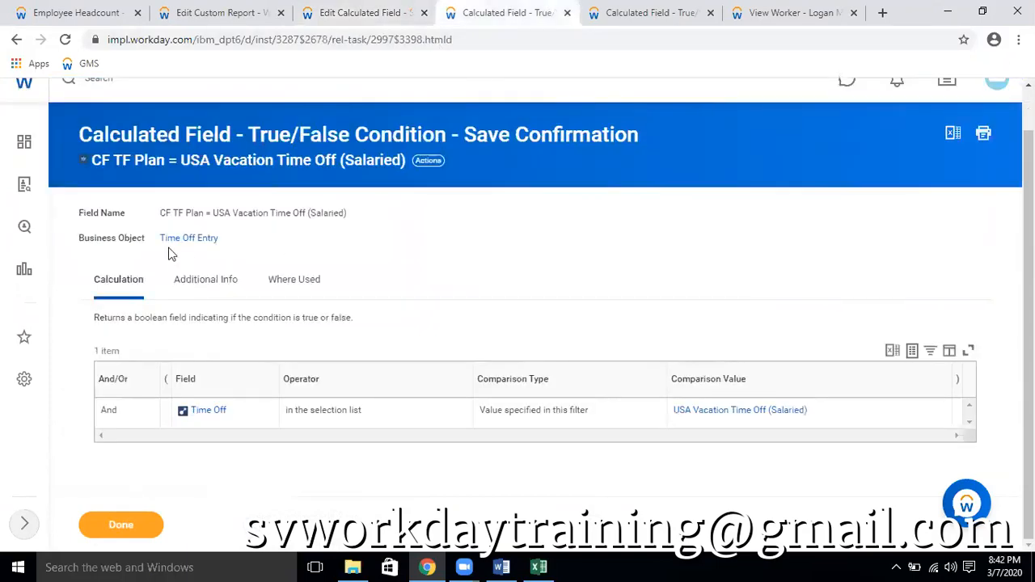
left_click(388, 12)
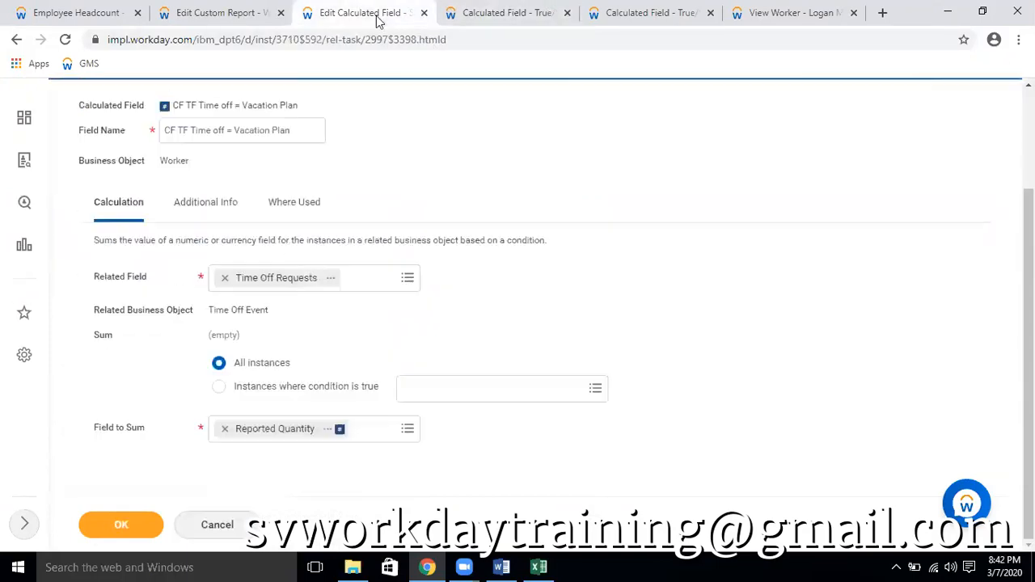
left_click(119, 527)
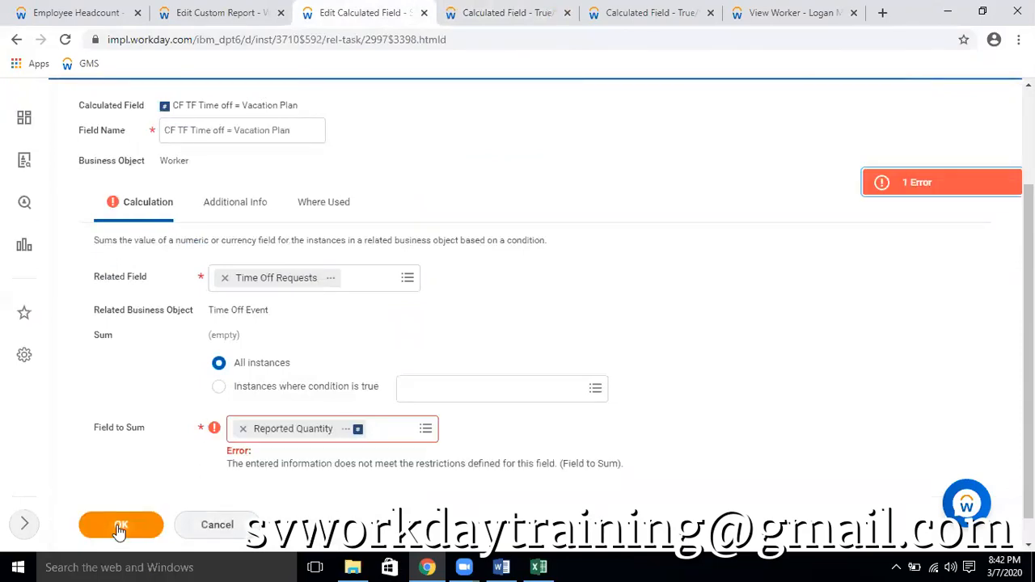
Clear the Field to Sum of CF TF Time off = Vacation Plan and search its options for "quantity"
left_click(243, 429)
left_click(272, 428)
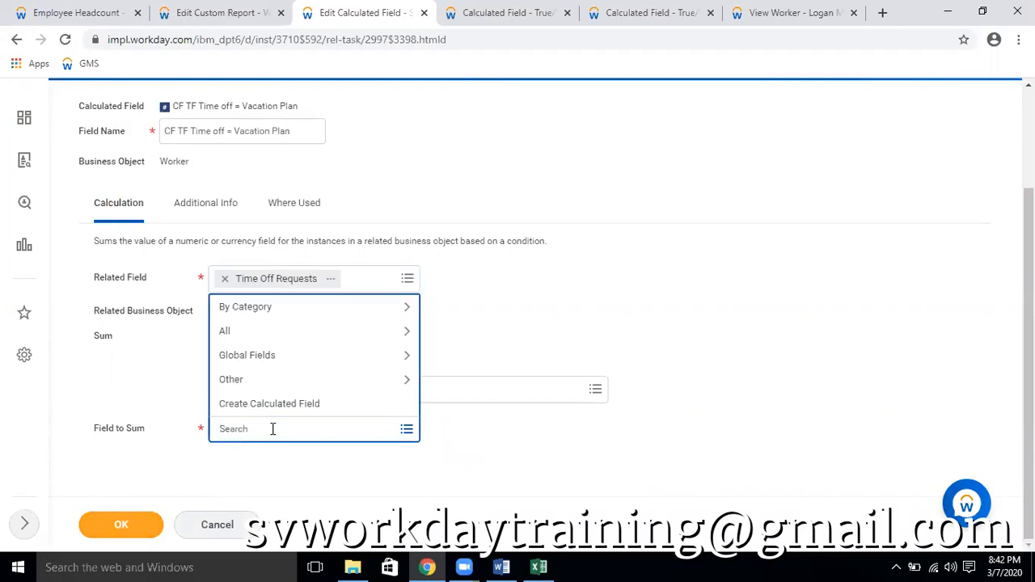
type("quantity")
key("Return")
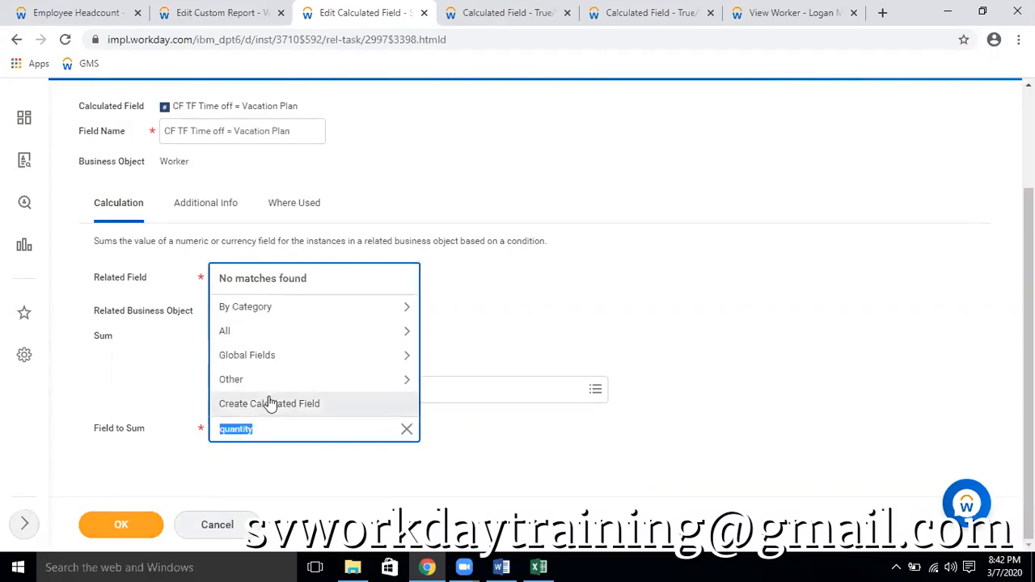
Search for "hours", set the Field to Sum to Time Off Total Units - Hours, and save the calculated field
type("hou")
key("Return")
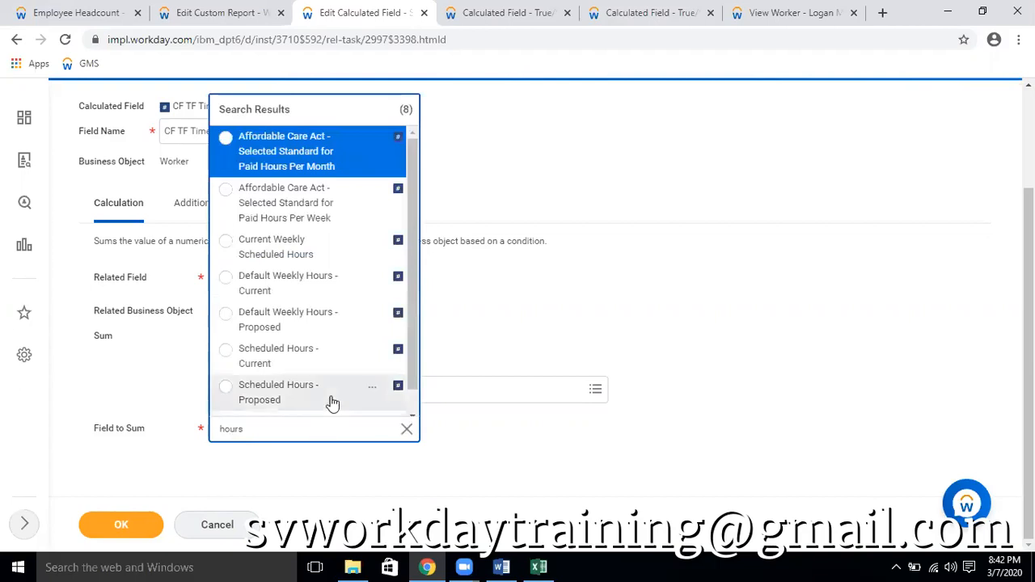
scroll(333, 400, "down", 1)
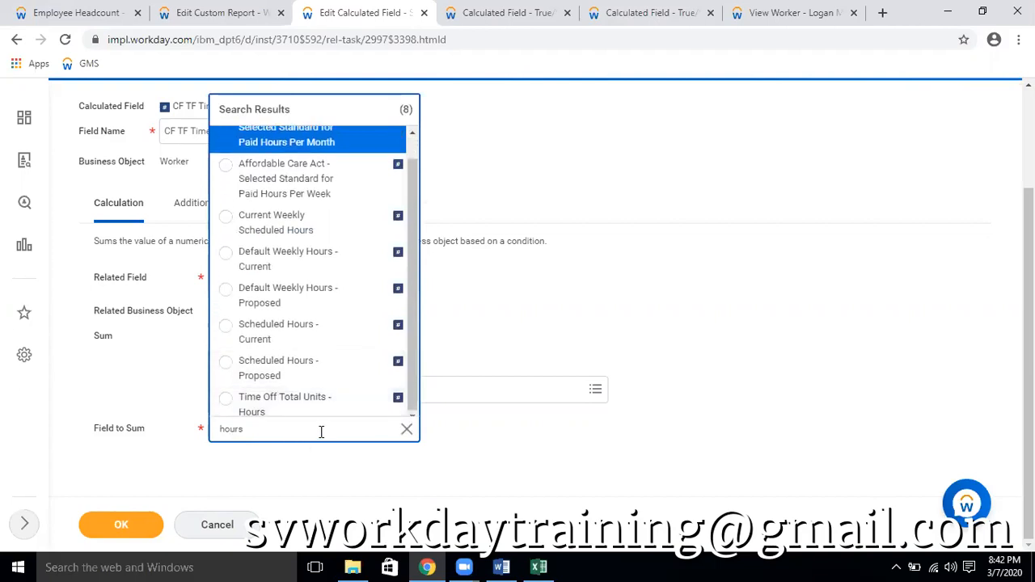
left_click(286, 404)
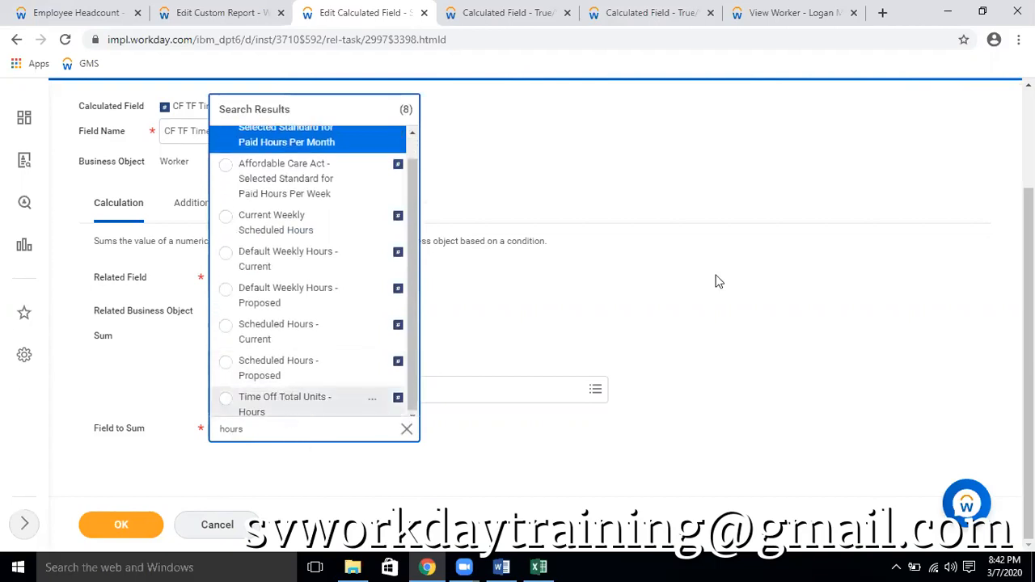
left_click(103, 536)
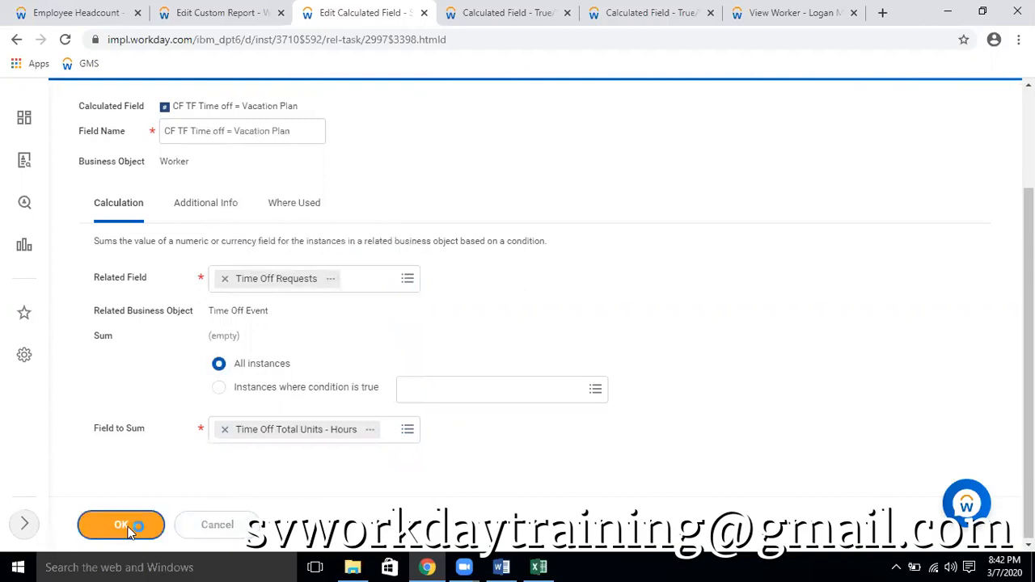
Refresh the Employee Headcount report and, in the worker's Excel time off export, remove the filter and select all Requested hours for comparison
left_click(68, 13)
left_click(65, 39)
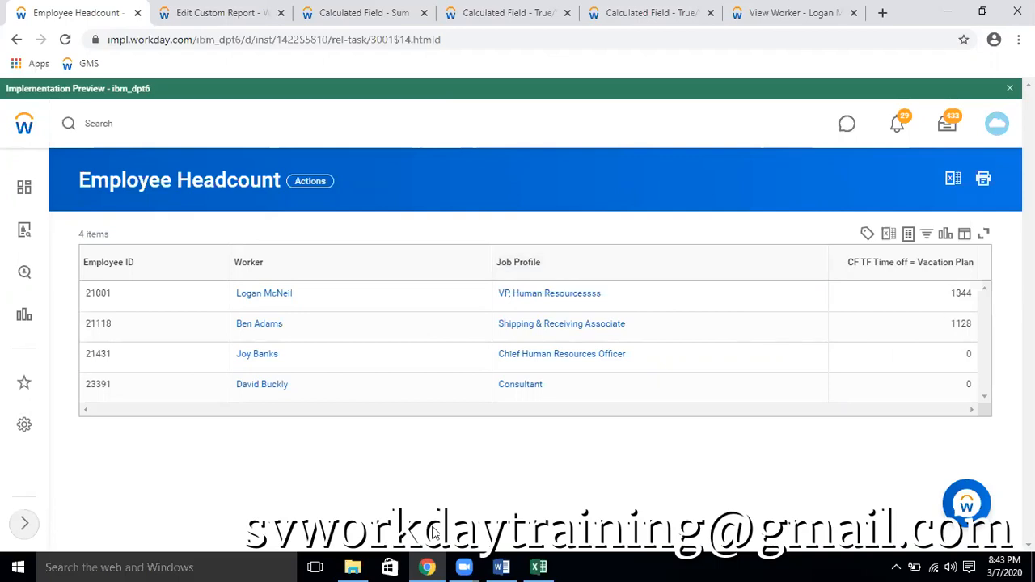
left_click(536, 567)
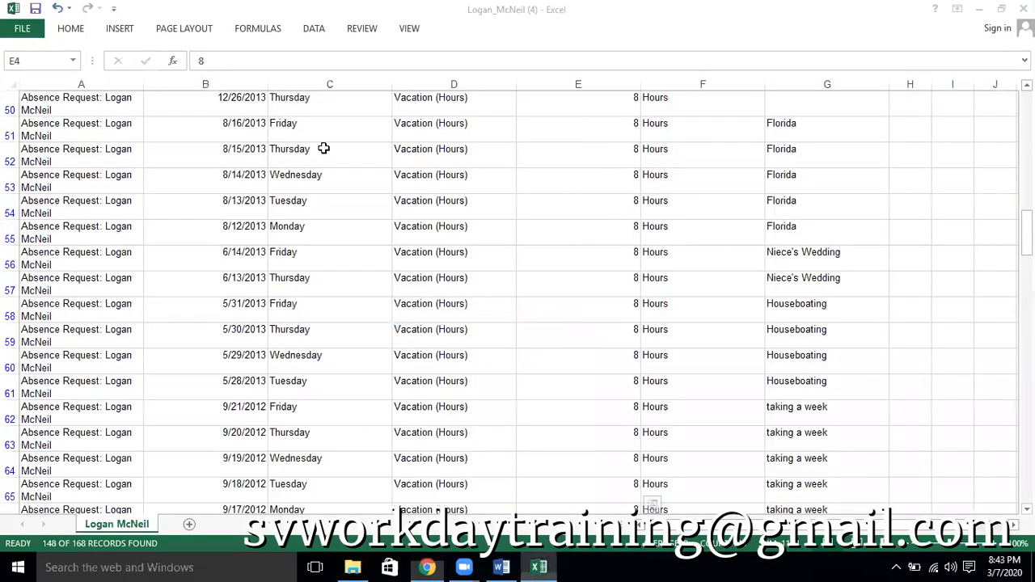
scroll(322, 150, "up", 2)
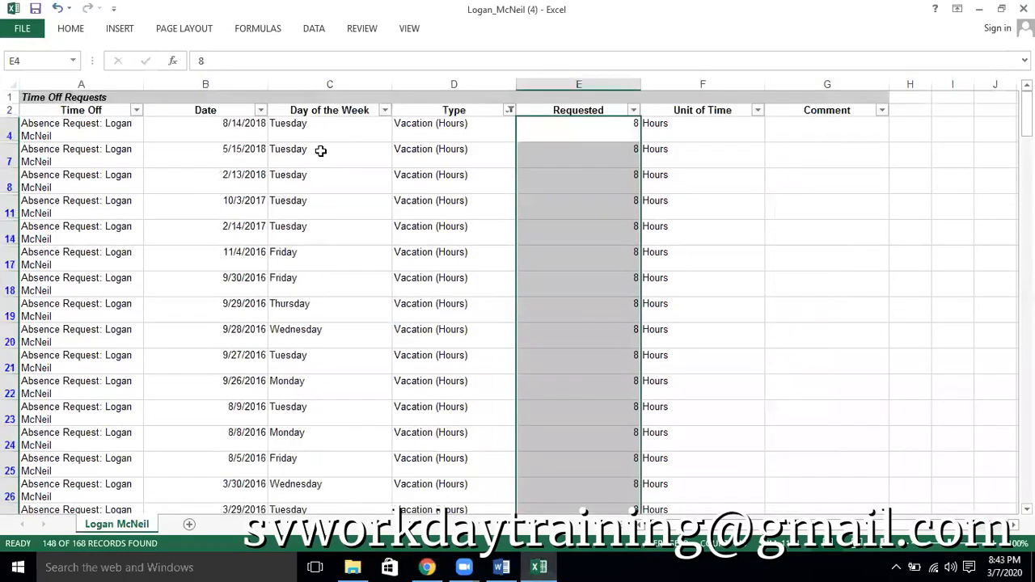
left_click(11, 110)
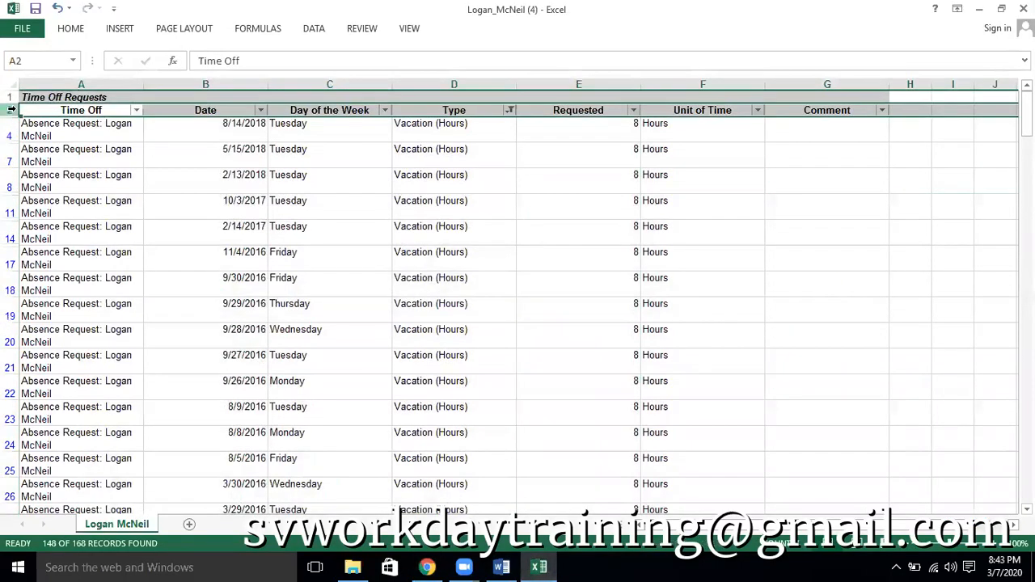
key("ctrl+shift+l")
left_click(550, 128)
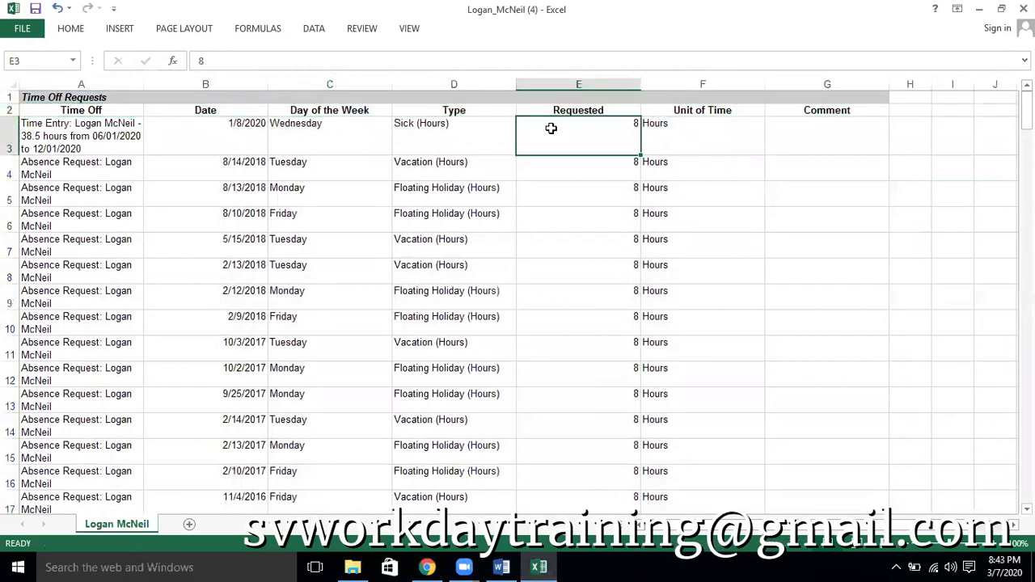
key("ctrl+shift+Down")
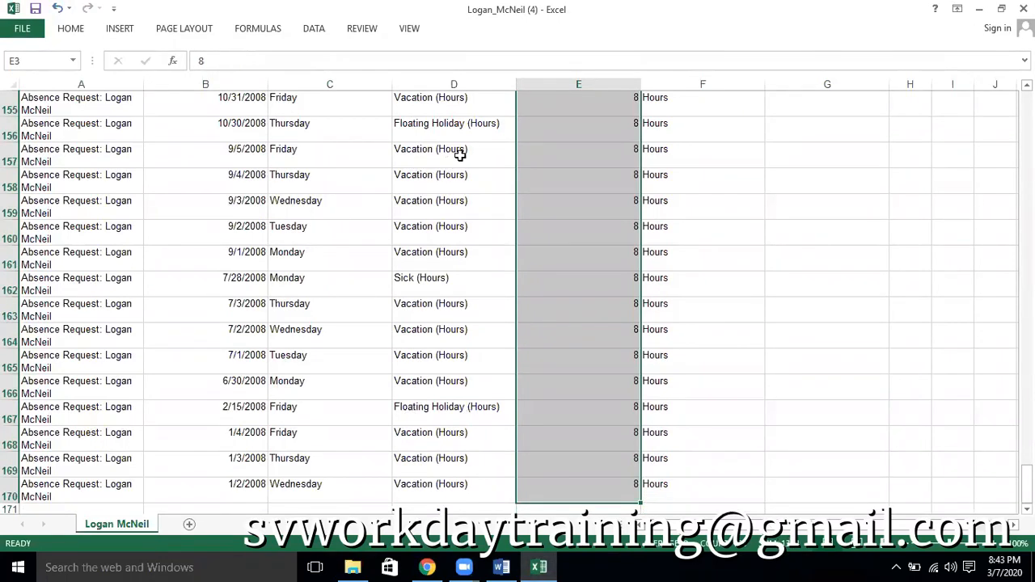
key("alt+Tab")
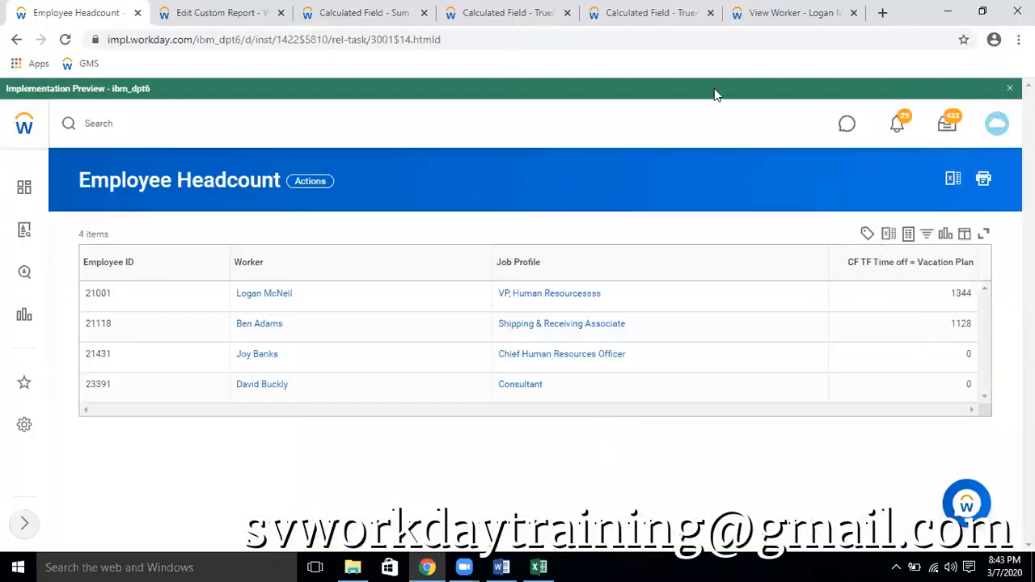
Compare the related business object of CF TF Time off = Vacation Plan with the business object of the USA Vacation Time Off (Salaried) condition
left_click(349, 7)
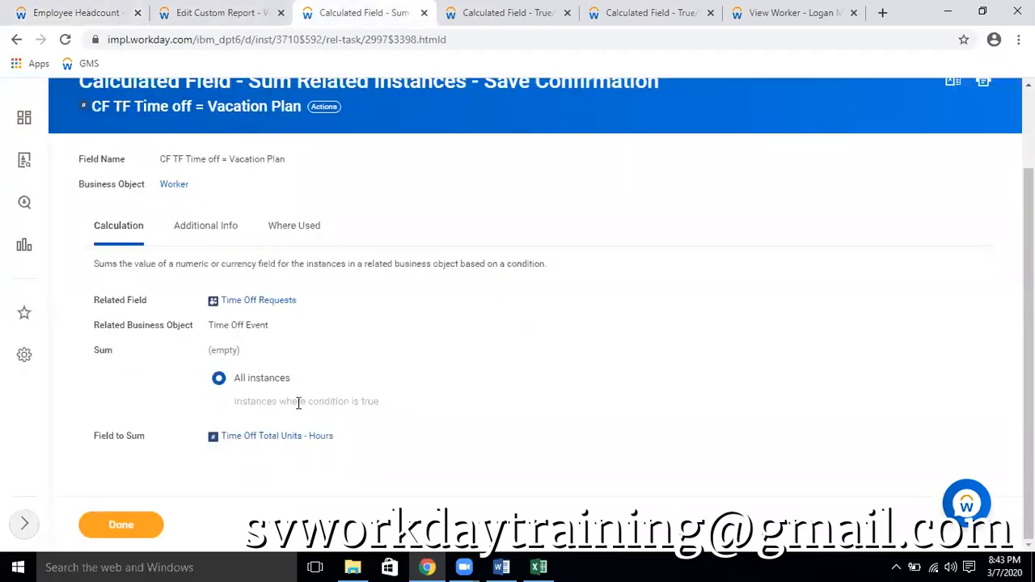
left_click_drag(209, 324, 270, 325)
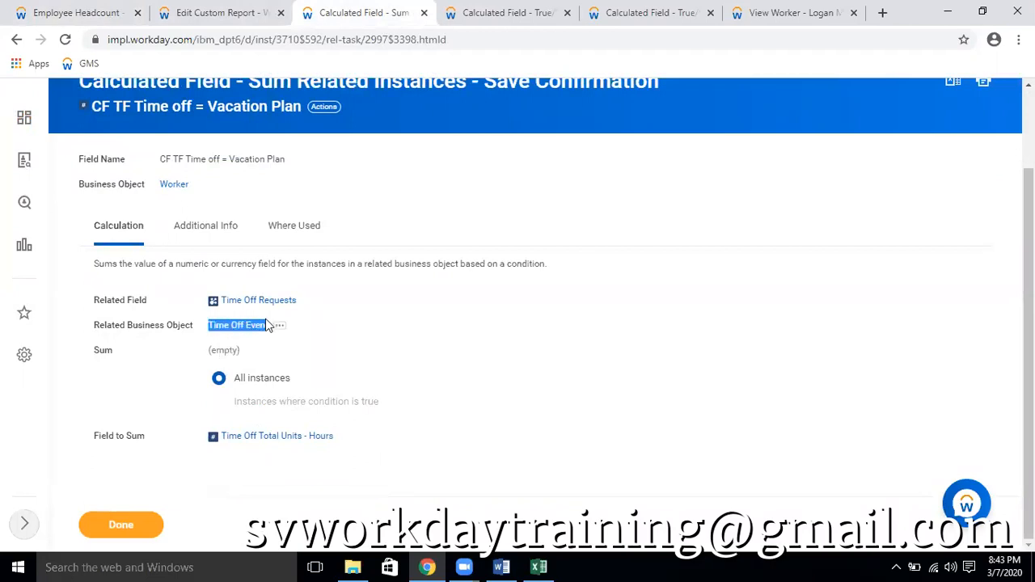
left_click(380, 388)
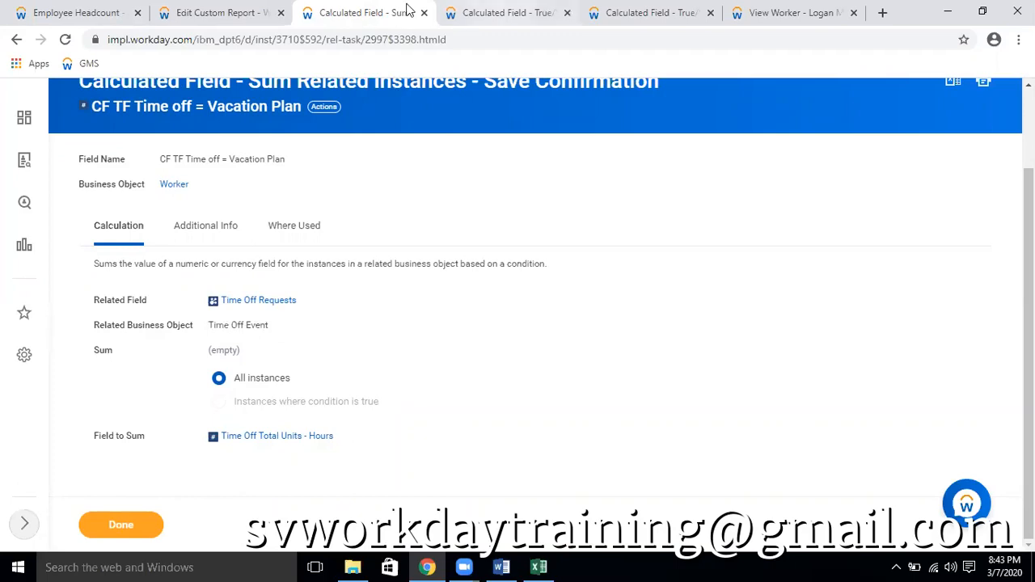
left_click(501, 12)
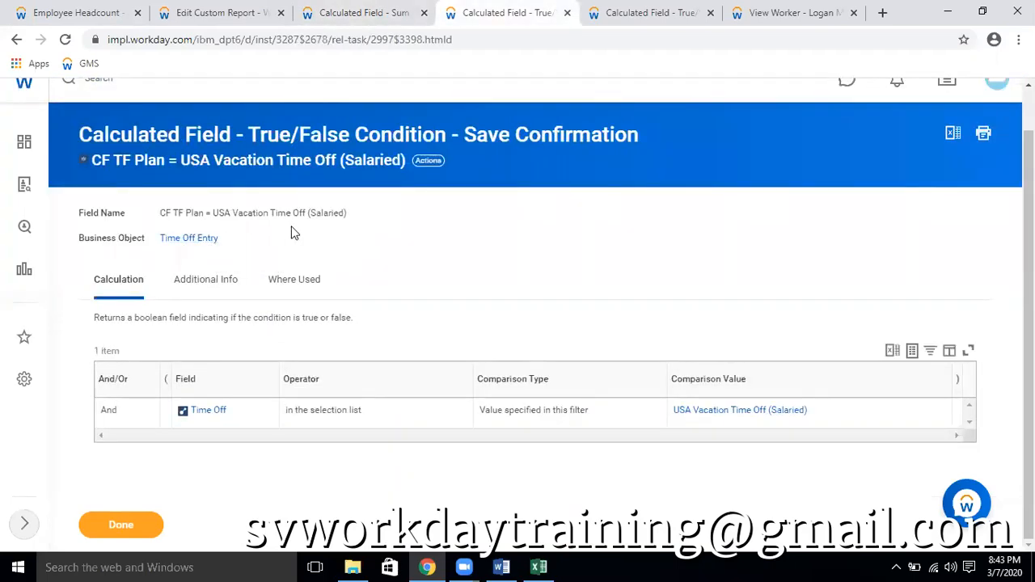
left_click(360, 10)
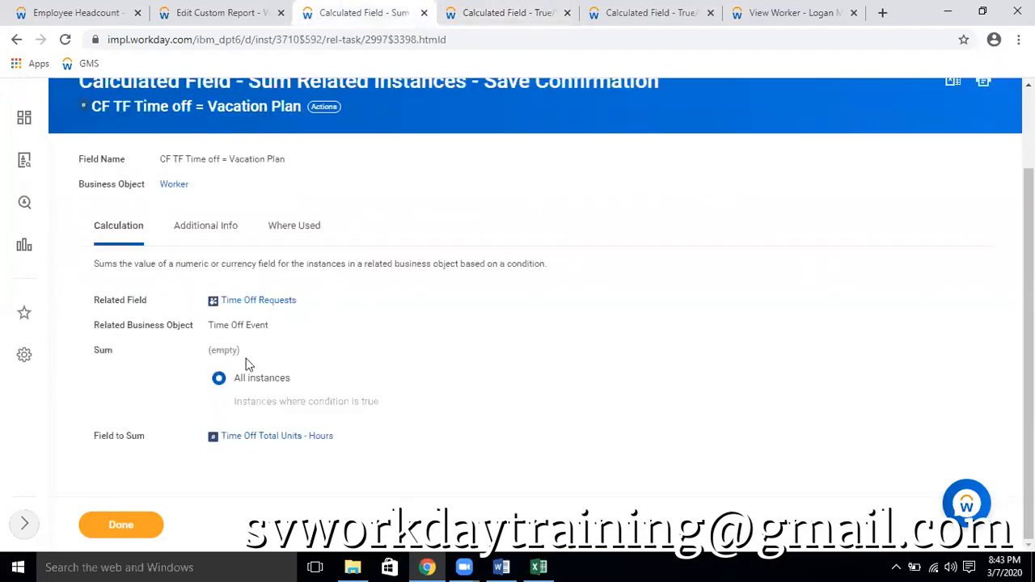
Copy the Related Business Object name Time Off Event from CF TF Time off = Vacation Plan
left_click_drag(209, 326, 271, 326)
left_click(271, 328)
left_click(278, 326)
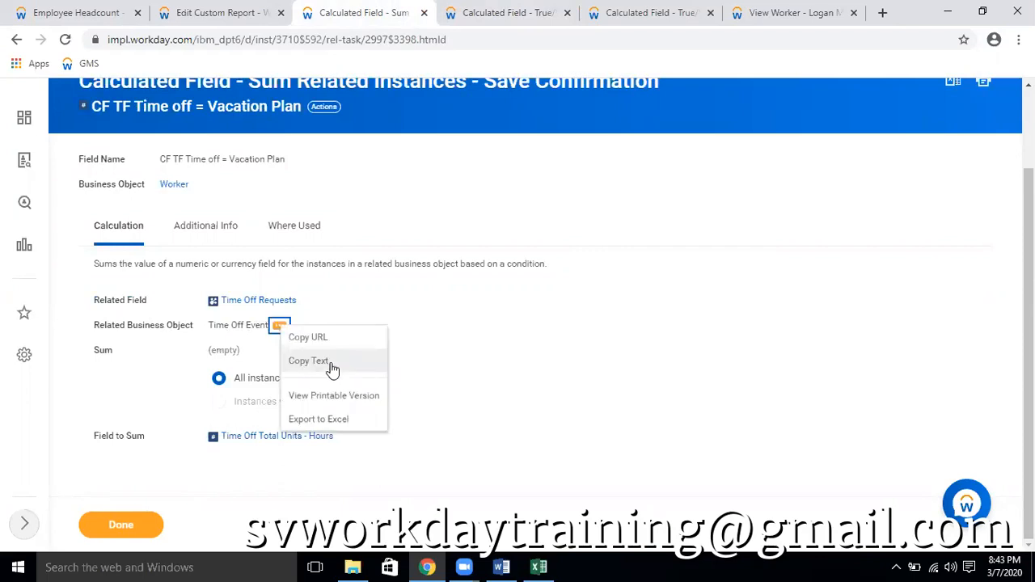
Start a new calculated field from the USA Vacation Time Off (Salaried) condition and set its business object to Time Off Event
left_click(509, 13)
scroll(429, 207, "up", 2)
left_click(426, 206)
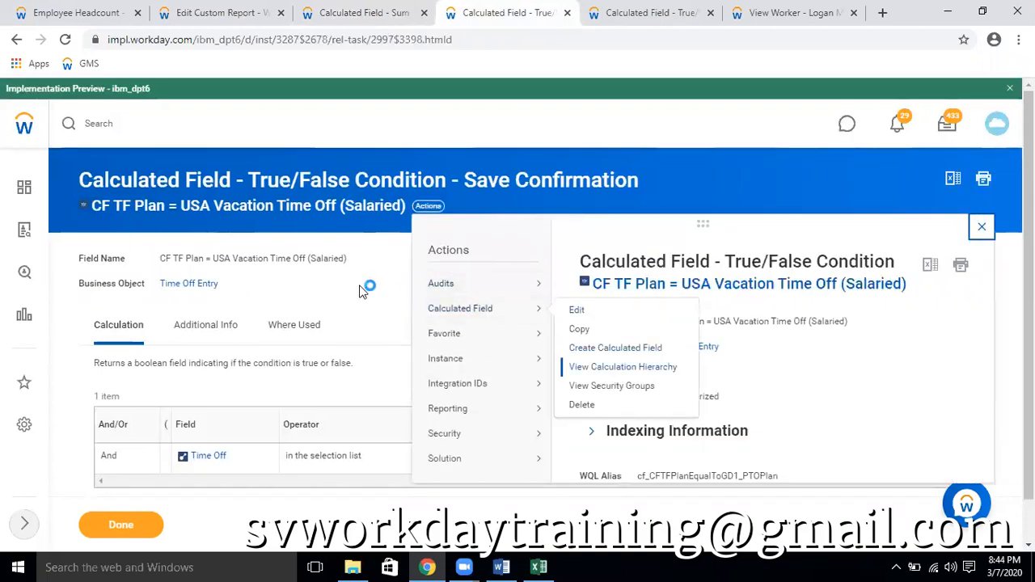
left_click(196, 262)
type("Time Off Event")
key("Return")
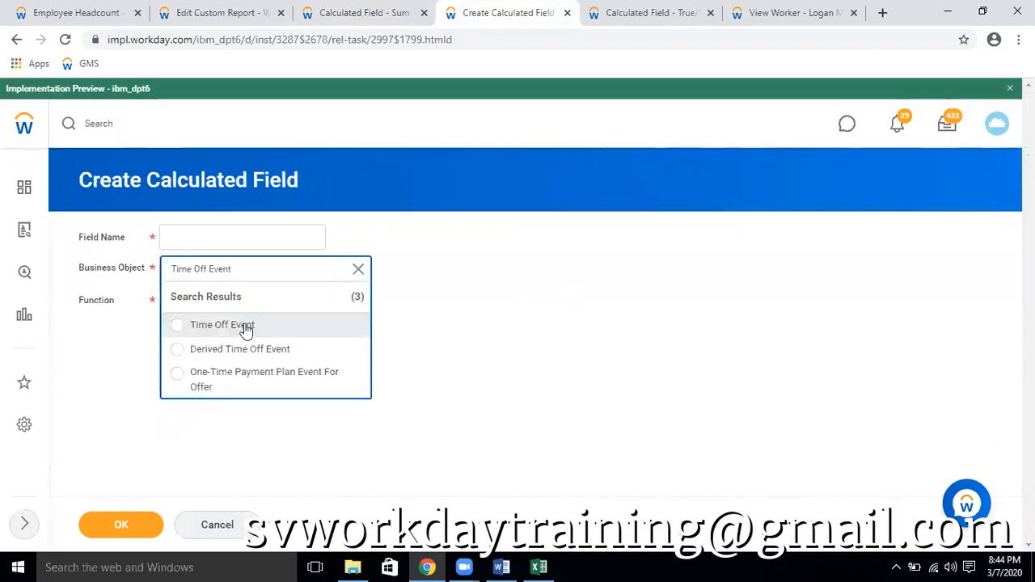
left_click(247, 326)
Name the new field CF TF TIme Off Event = Vacation, set its function to True/False Condition, and continue to its calculation
left_click(242, 238)
type("CF TF ")
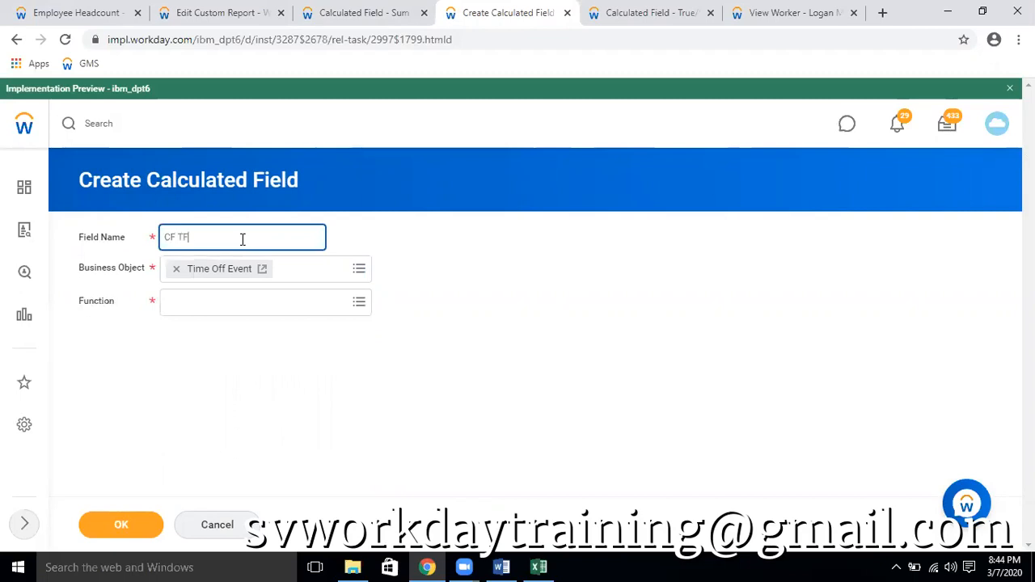
type("Time Off Event = Vacation")
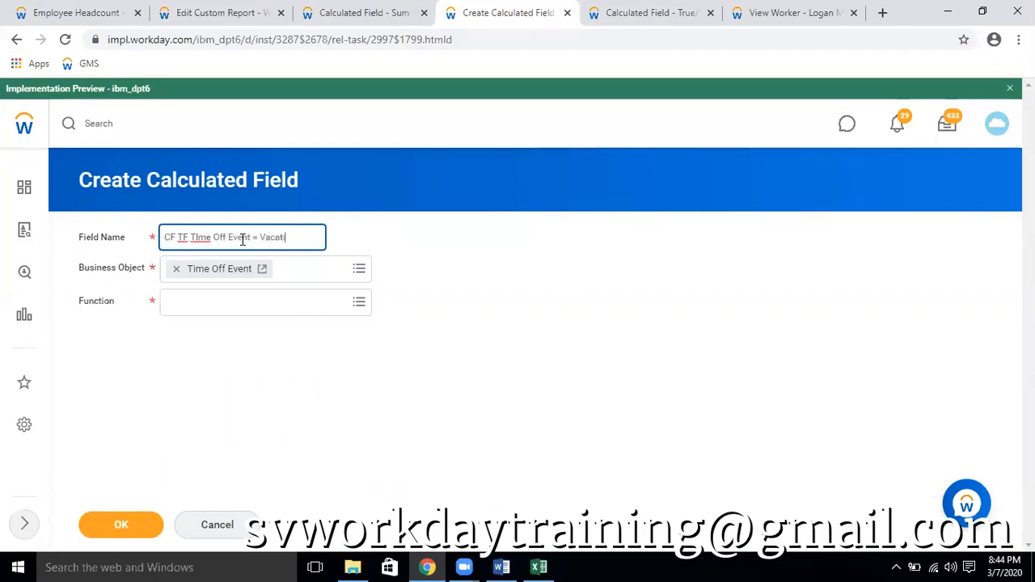
left_click(298, 307)
type("true")
key("Return")
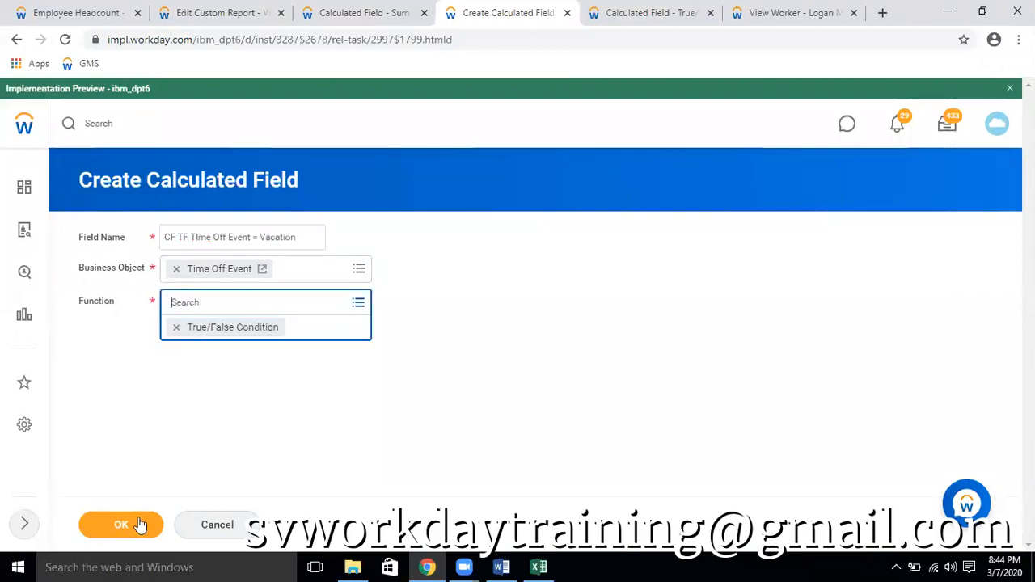
left_click(136, 524)
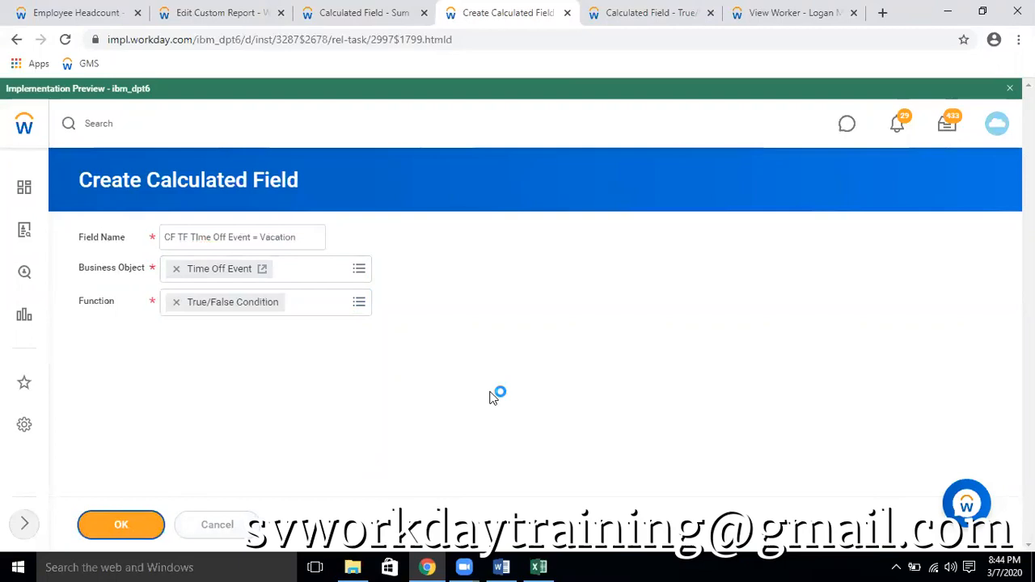
Search the condition row's fields for "time off" and set the field to Time Off Entry
left_click(596, 427)
type("to")
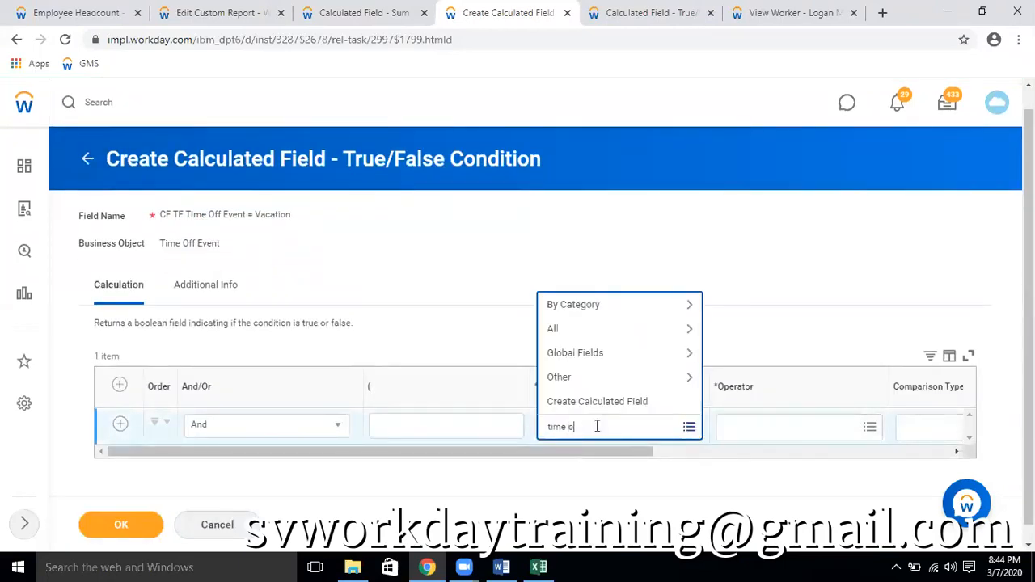
type("ime off")
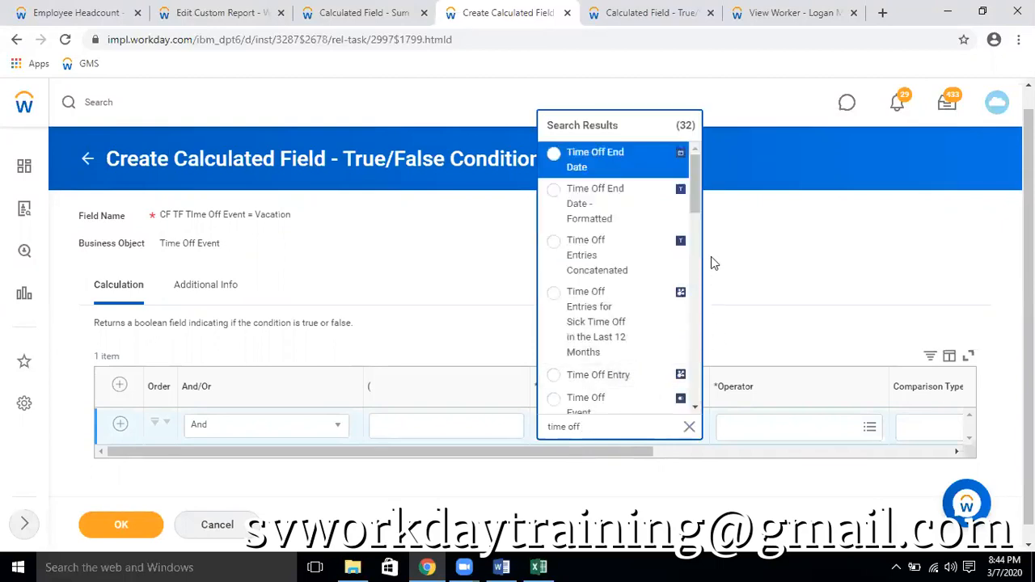
scroll(677, 285, "down", 1)
scroll(639, 338, "down", 3)
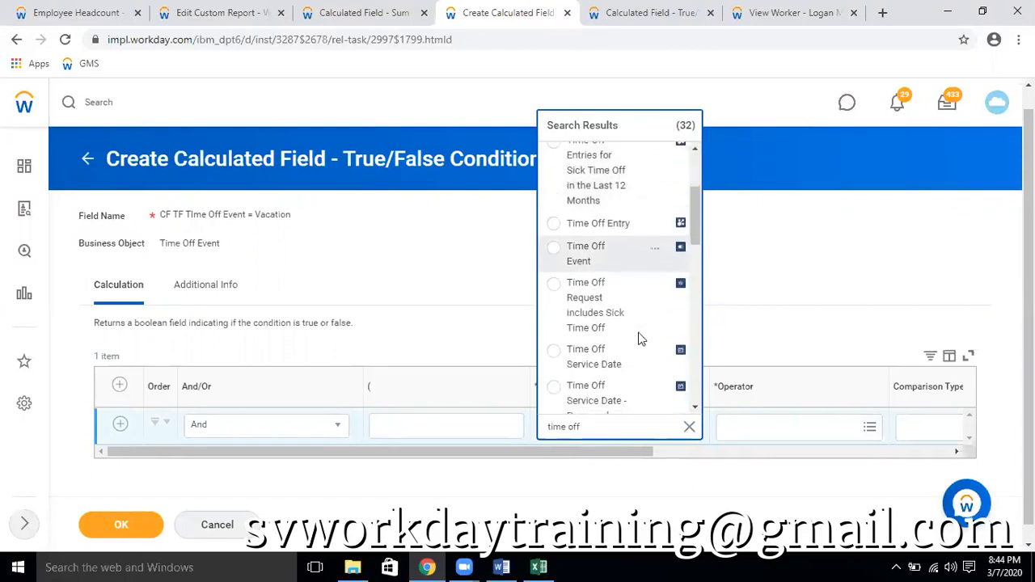
scroll(639, 340, "down", 1)
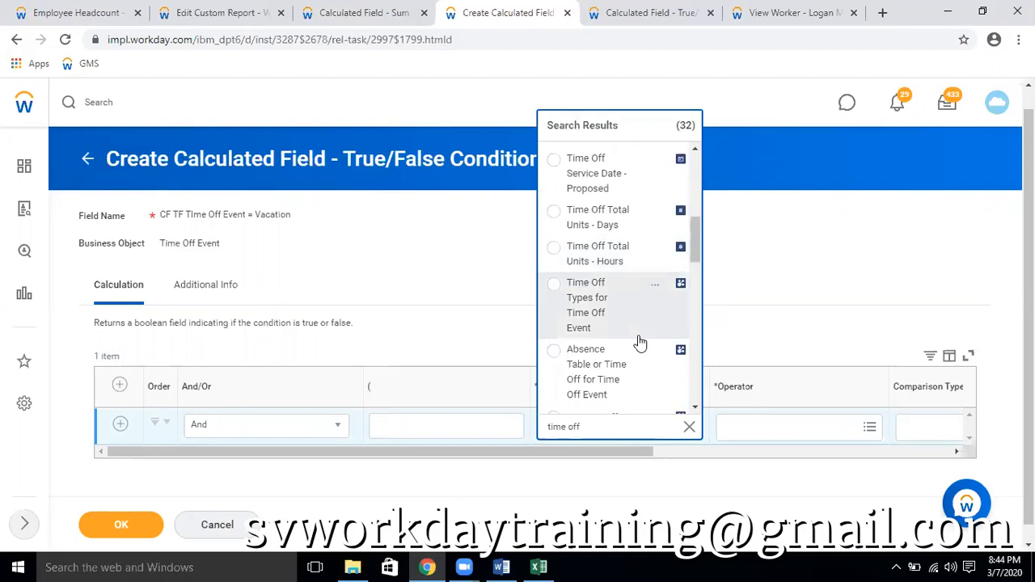
scroll(638, 344, "down", 5)
scroll(636, 346, "down", 8)
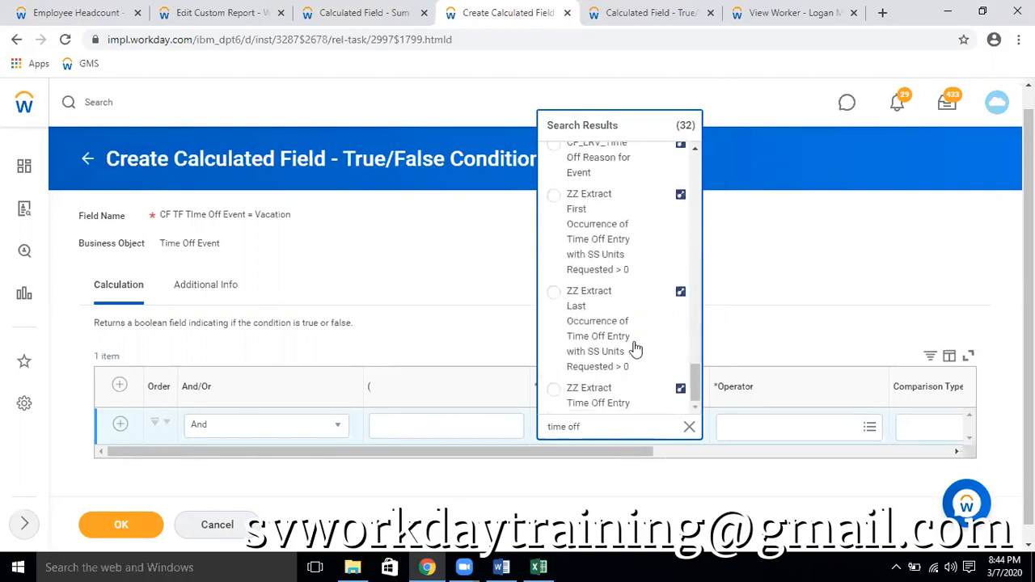
scroll(635, 279, "up", 4)
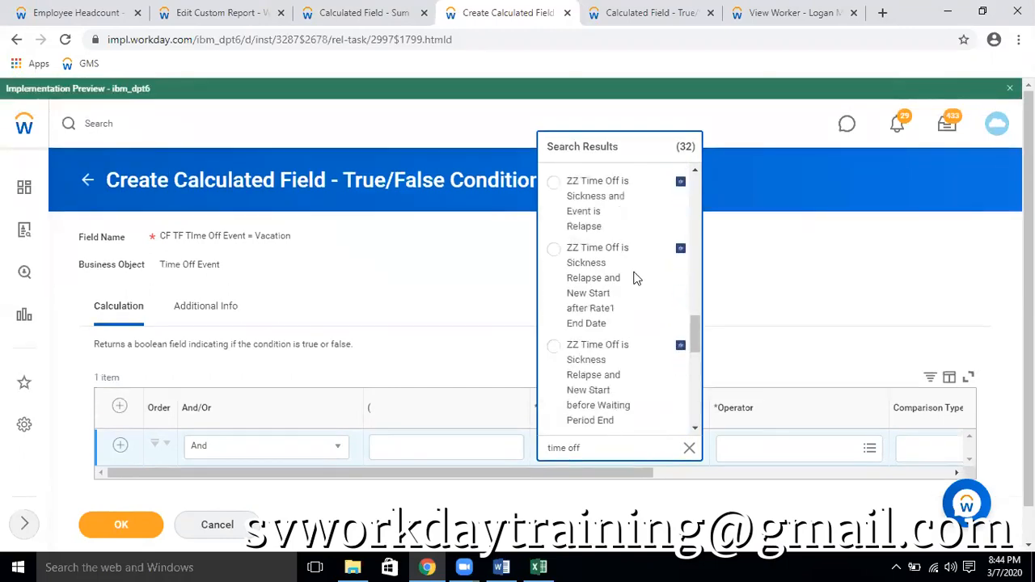
scroll(637, 279, "up", 10)
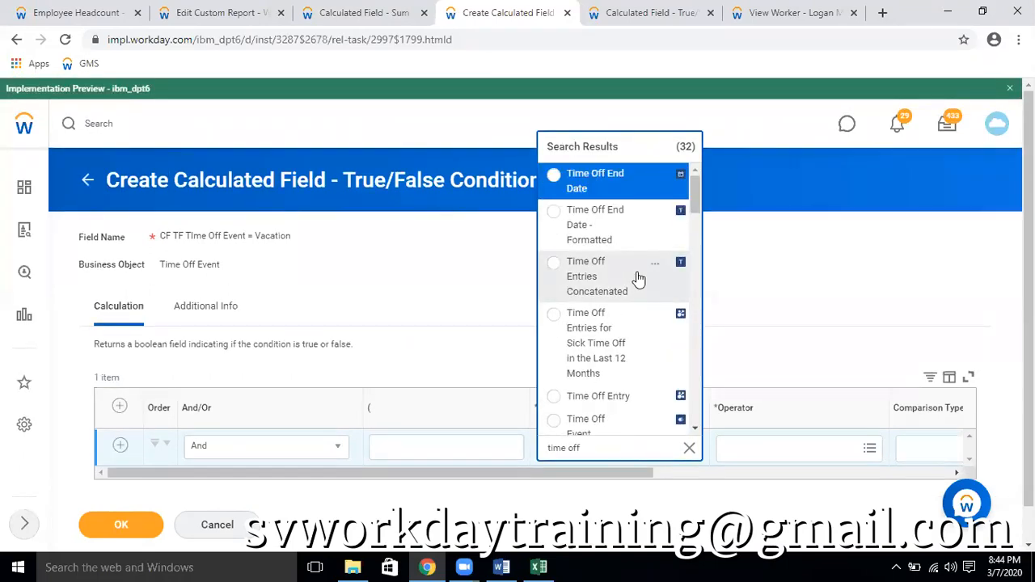
scroll(639, 297, "down", 2)
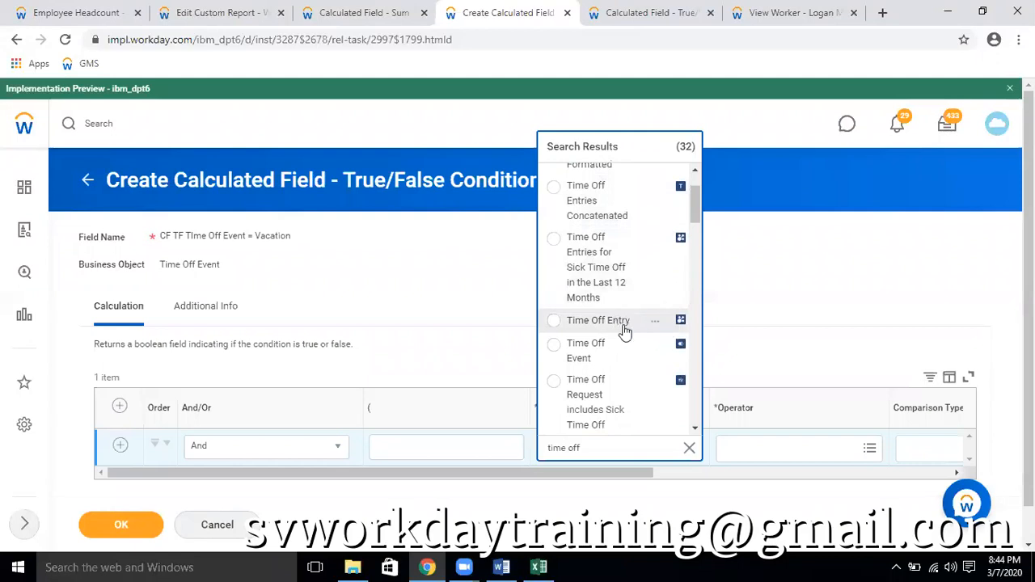
left_click(619, 324)
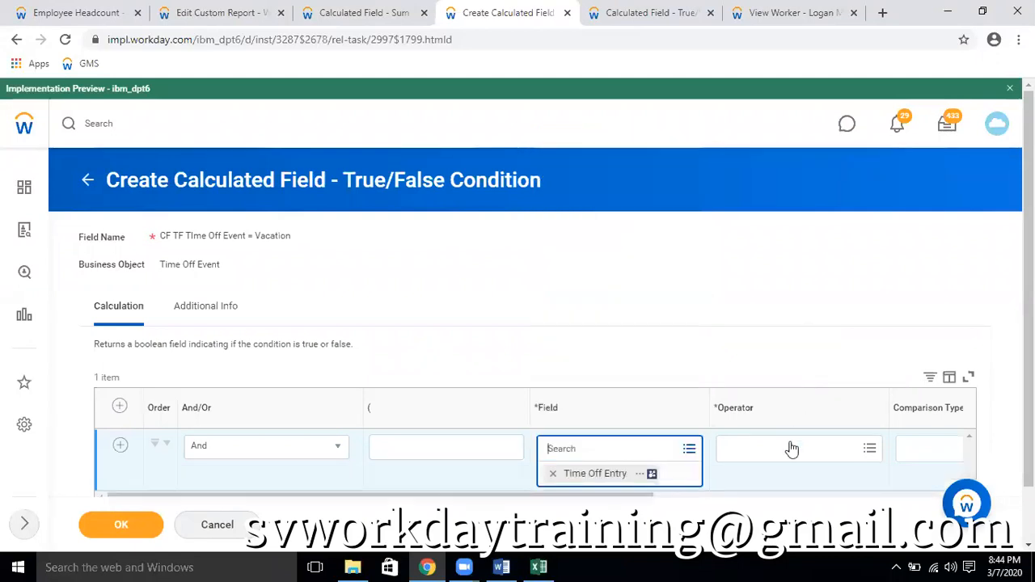
Try to match Time Off Entry with the operator any in the selection list and a comparison value found by "vacation"
left_click(787, 445)
left_click(774, 400)
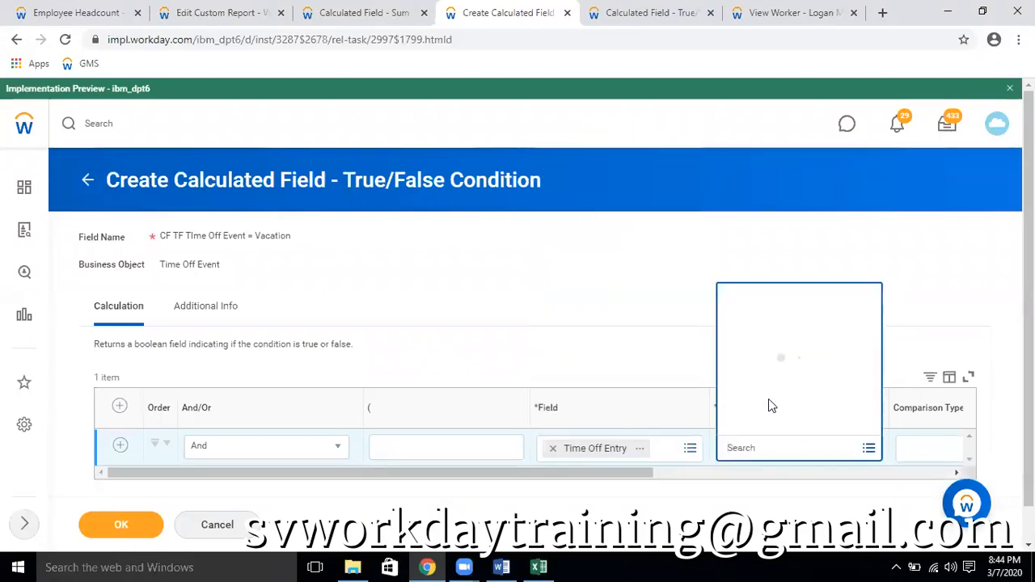
left_click(773, 351)
left_click_drag(631, 490, 859, 464)
left_click(860, 454)
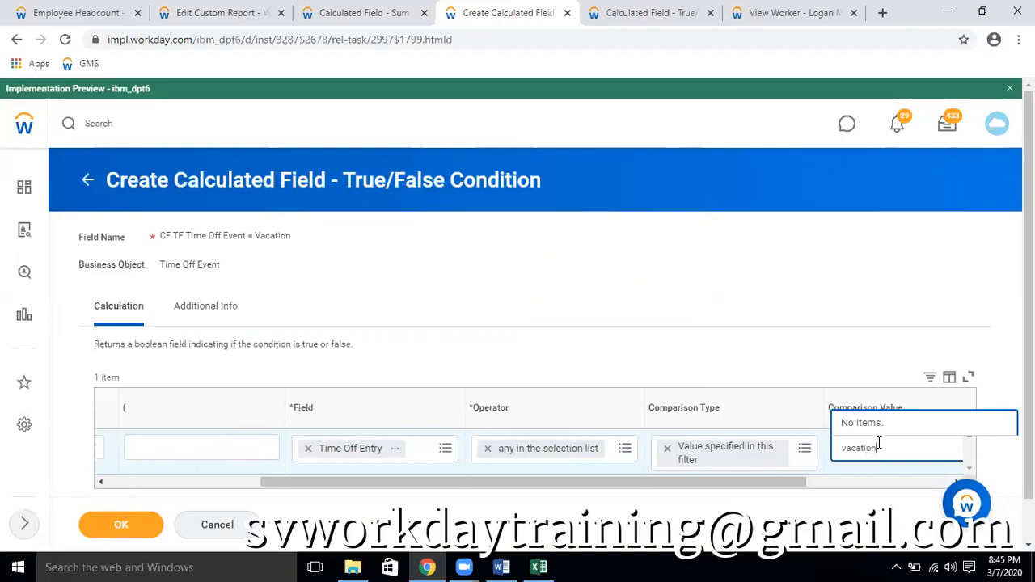
key("Return")
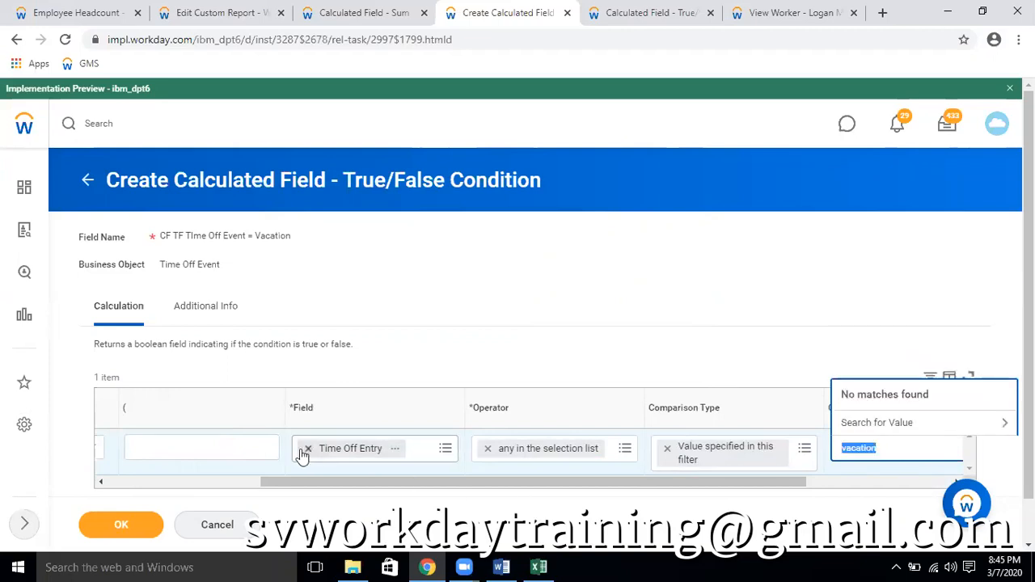
Replace the condition row's field with Time Off Event, found by searching the fields for "time event"
left_click(305, 450)
type("time event")
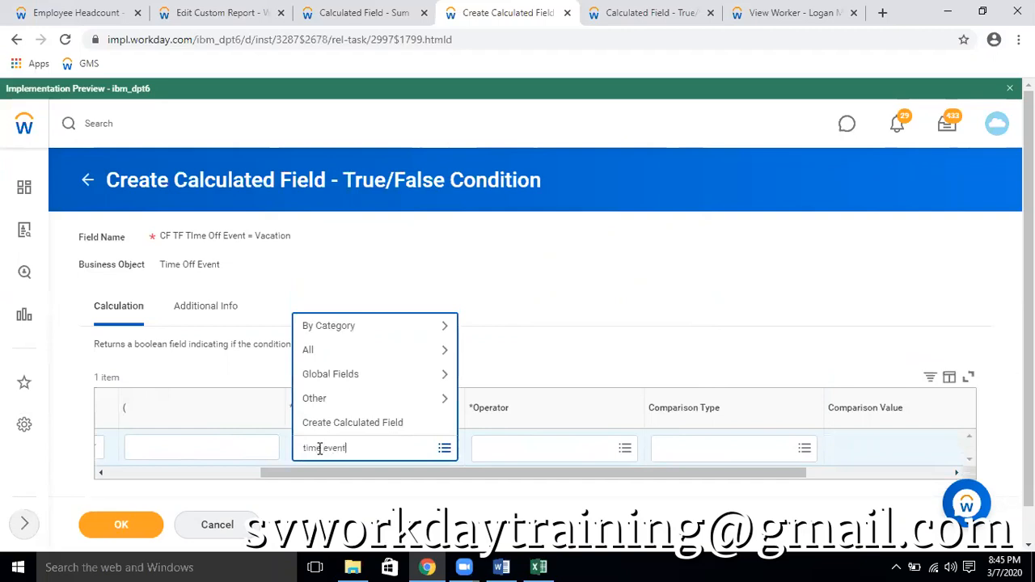
key("Return")
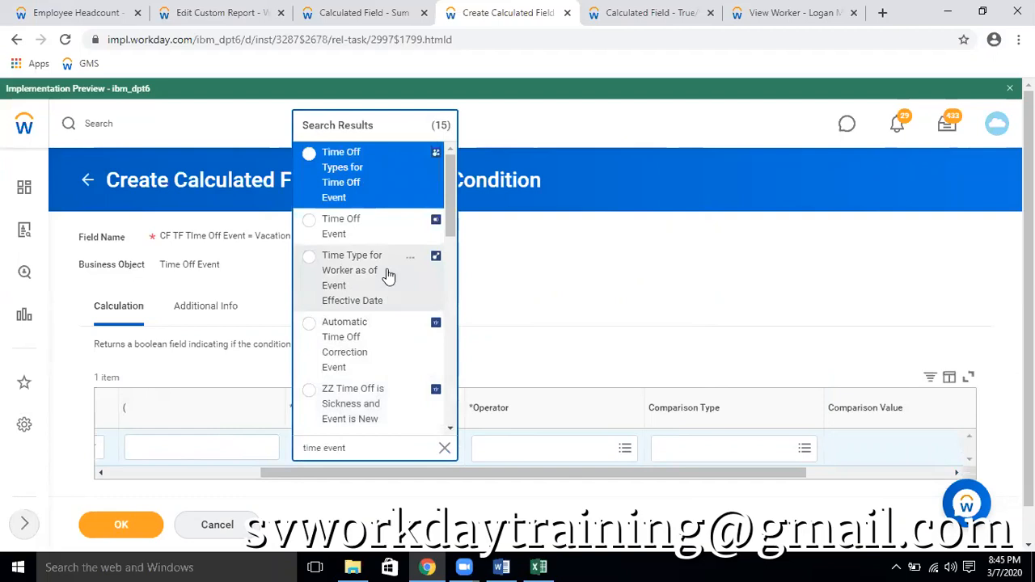
left_click(379, 239)
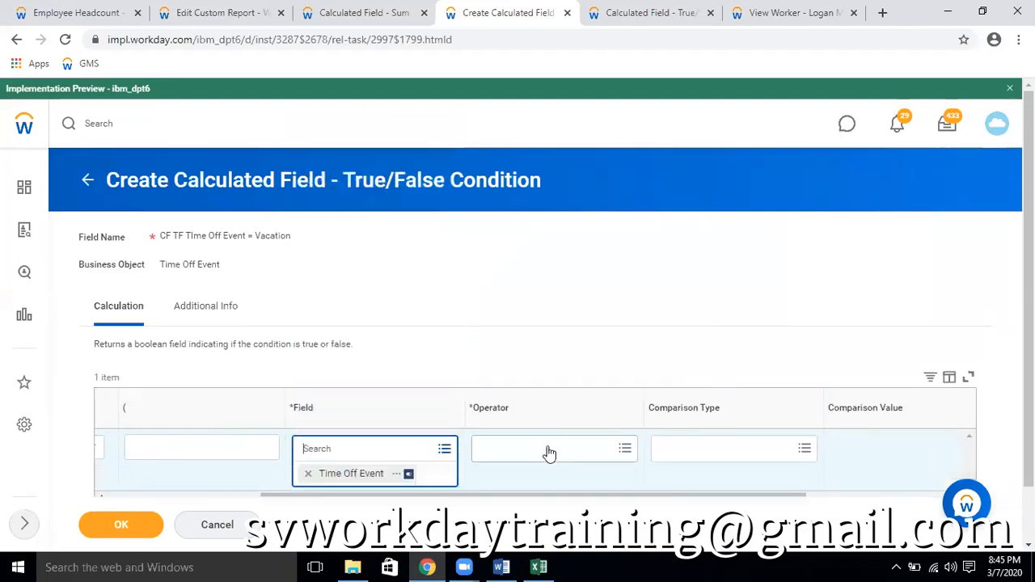
Set the operator to in the selection list and search the comparison values for "vacation"
left_click(548, 447)
left_click(523, 395)
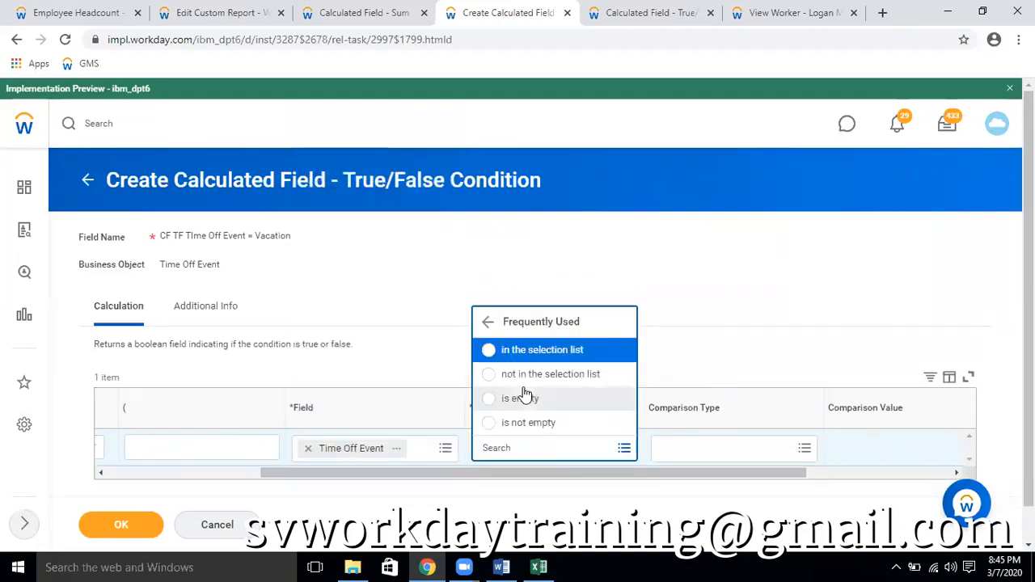
left_click(539, 353)
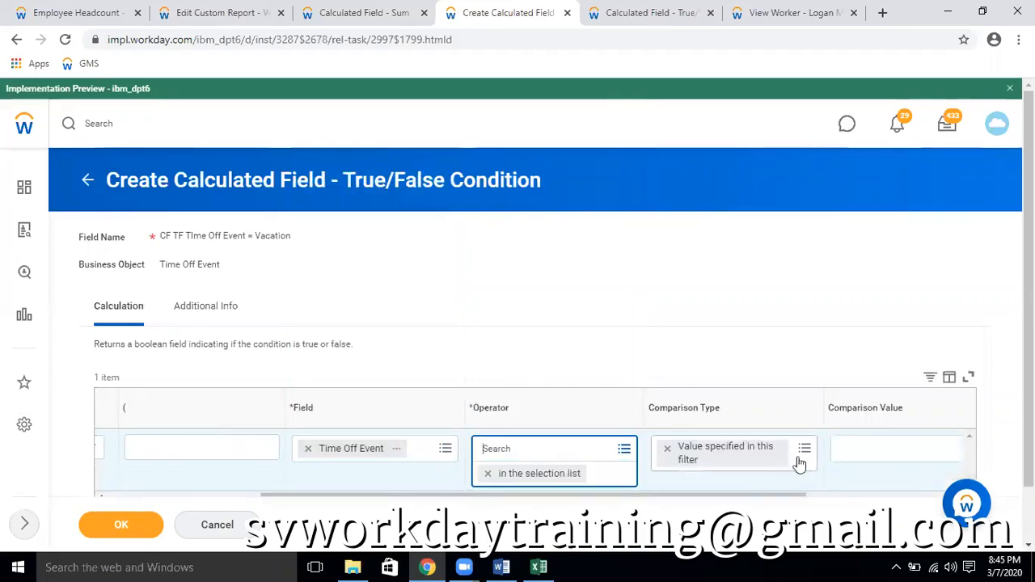
left_click(865, 453)
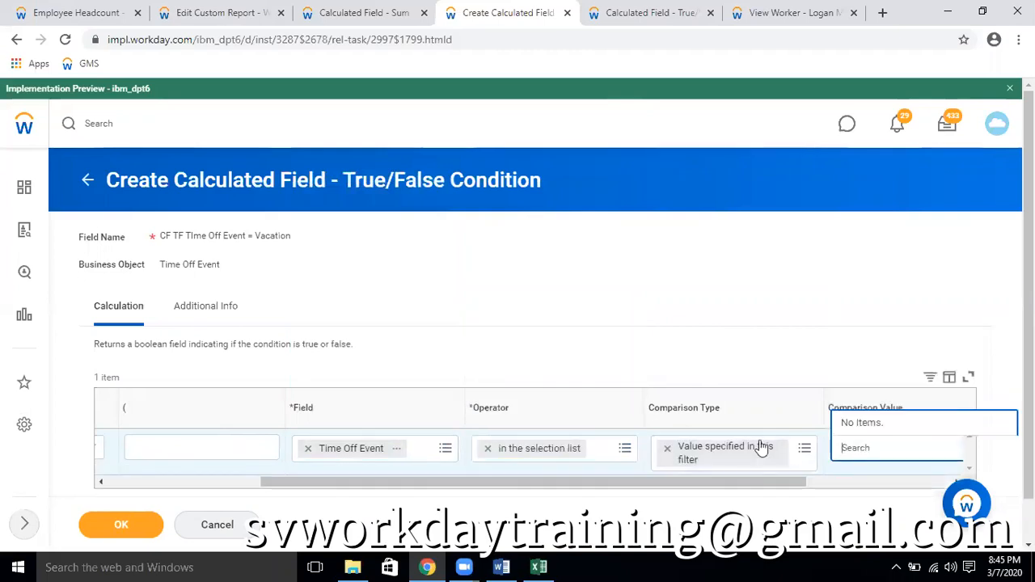
type("vacat")
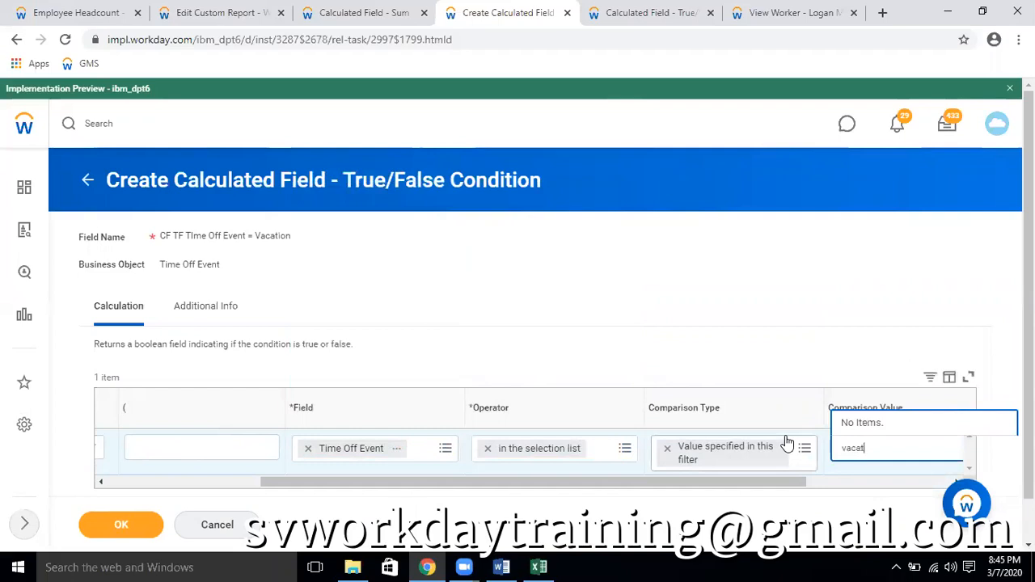
type("ion")
key("Return")
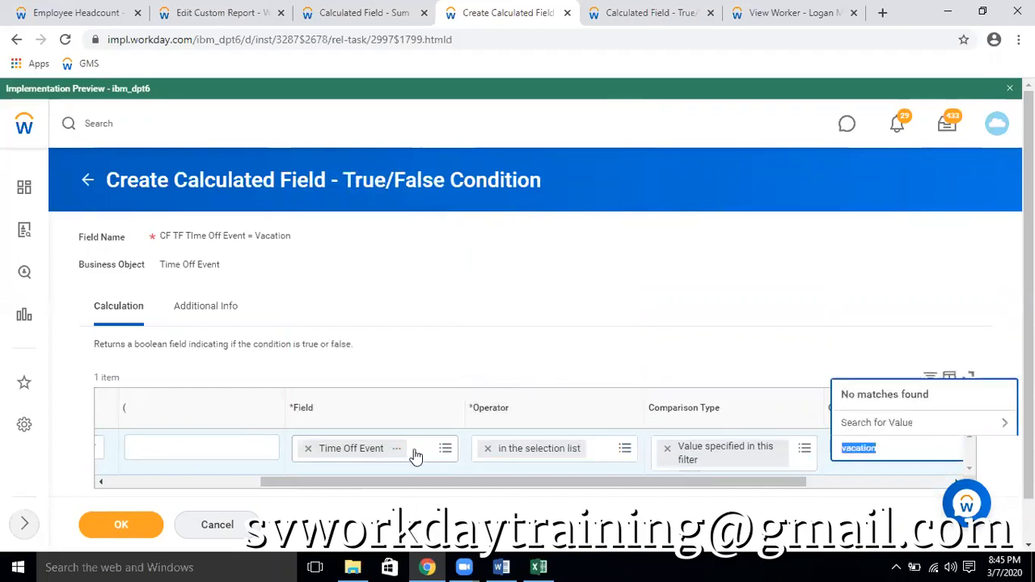
Search the fields for "time off" and replace the condition's field with Absence Table or Time Off for Time Off Event
left_click(312, 450)
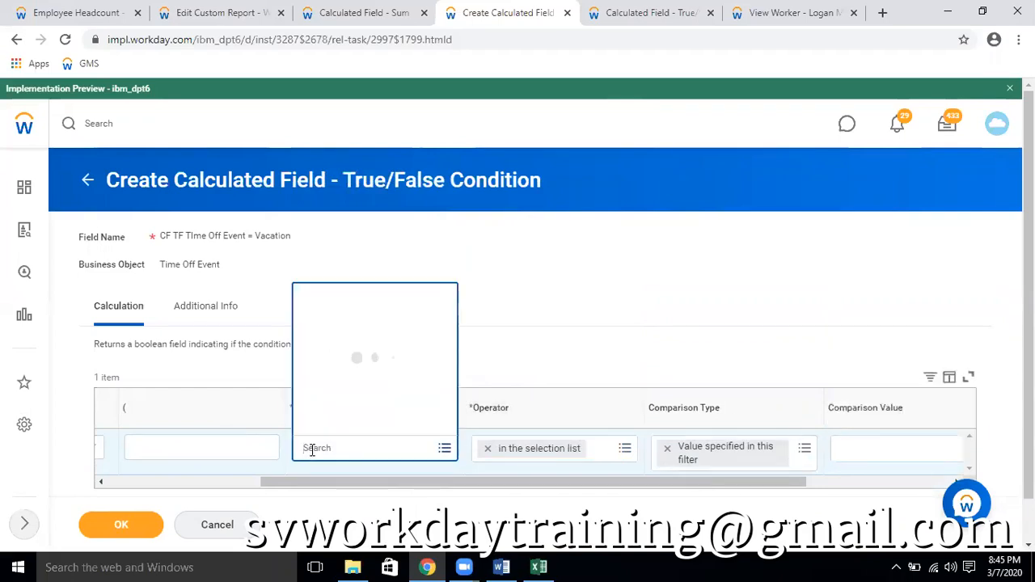
type("time off")
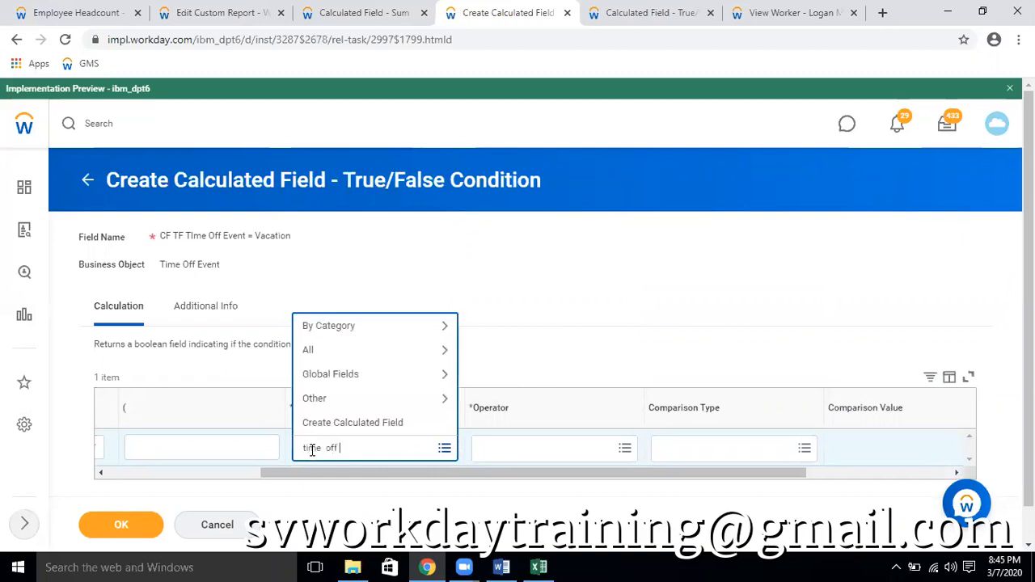
key("Return")
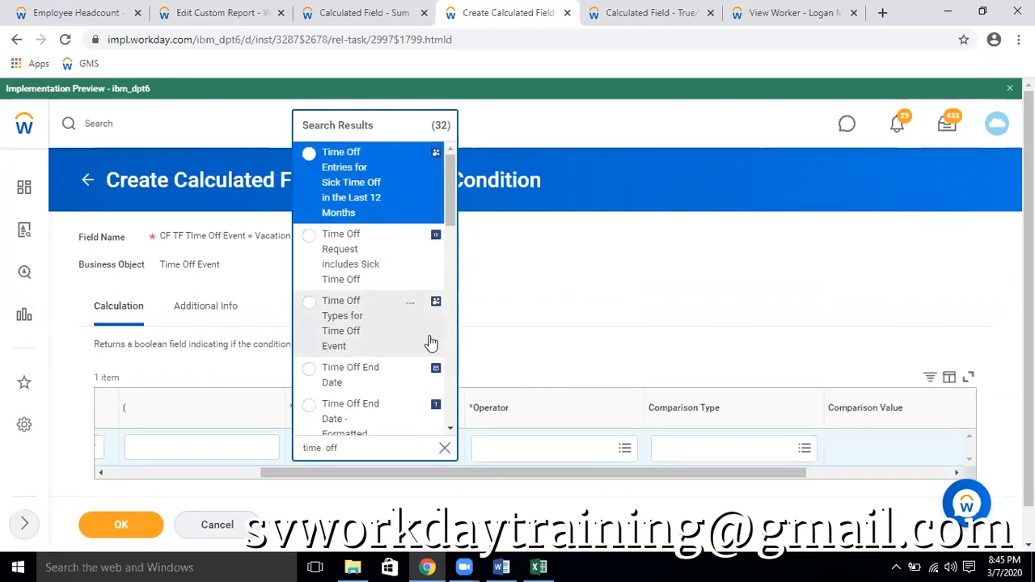
scroll(431, 342, "down", 1)
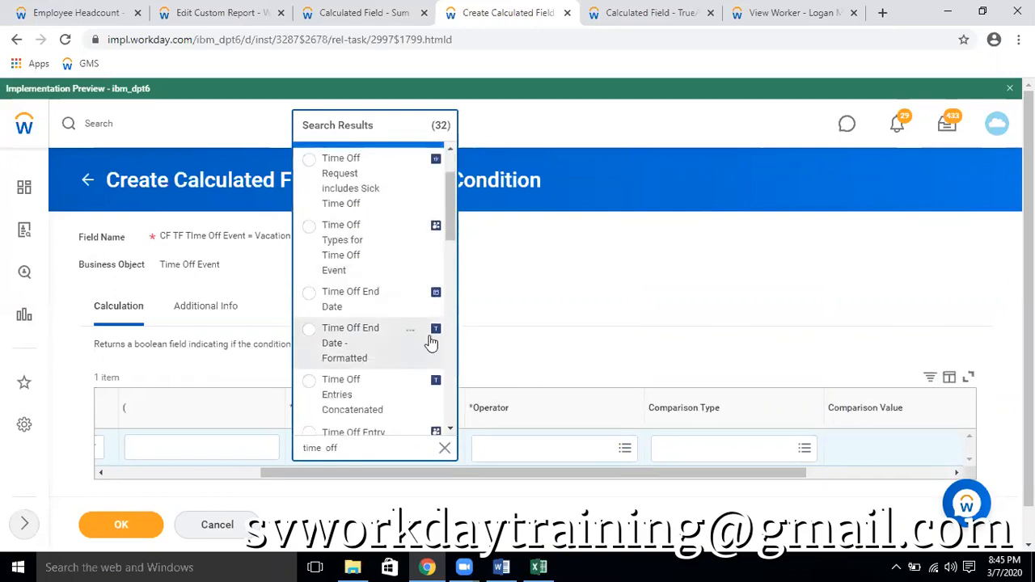
scroll(431, 342, "down", 2)
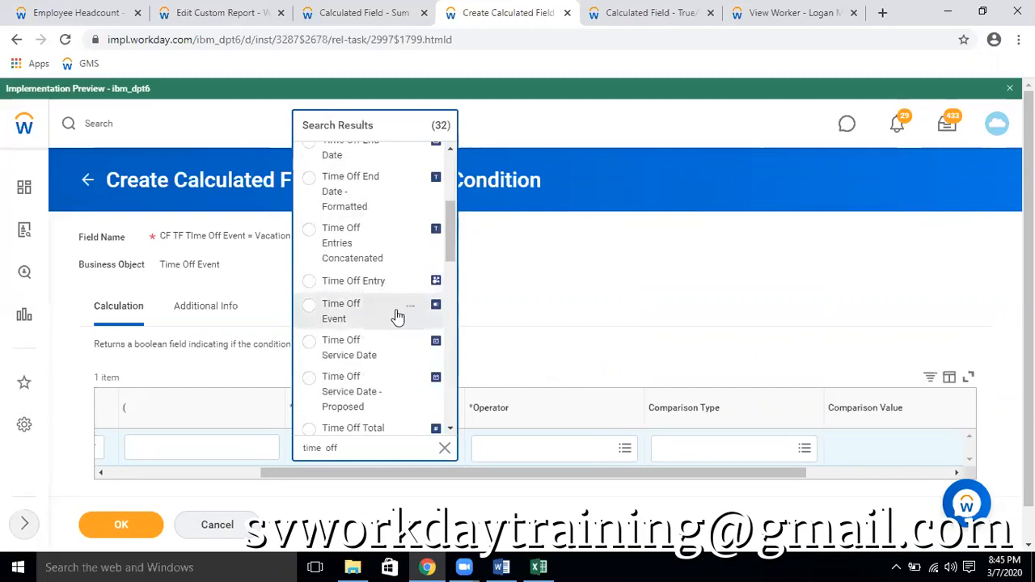
scroll(397, 315, "down", 2)
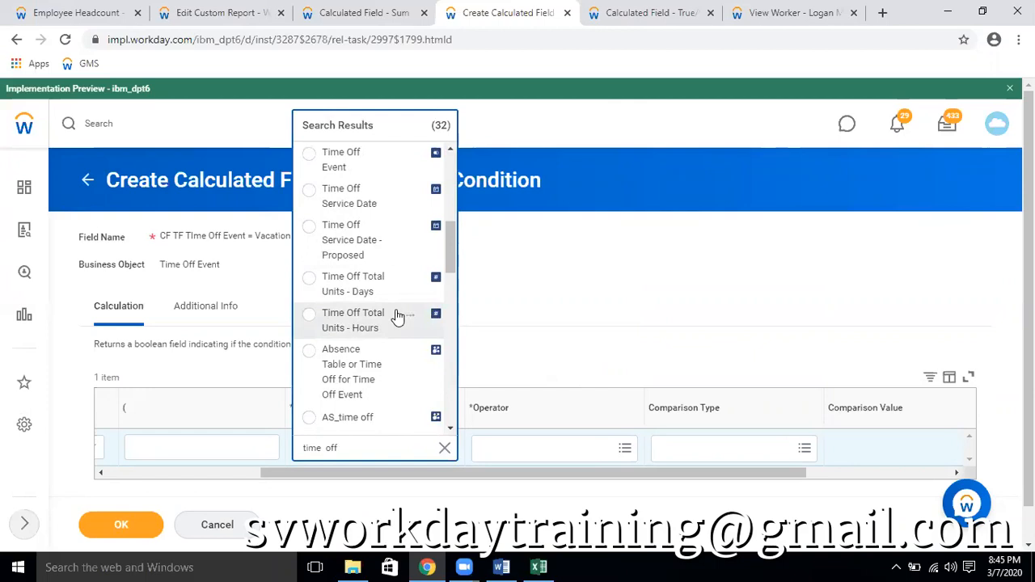
left_click(410, 357)
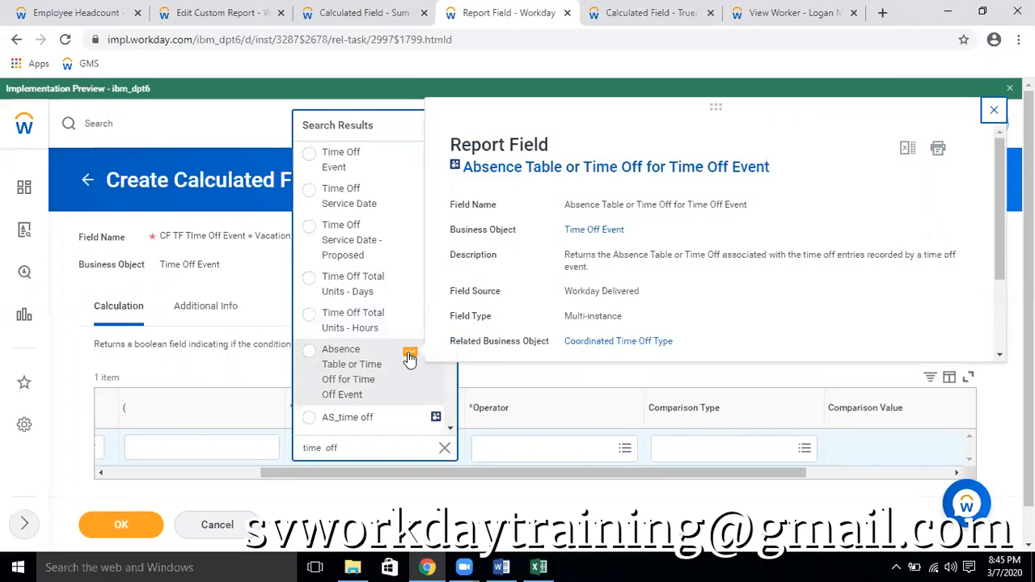
left_click(380, 366)
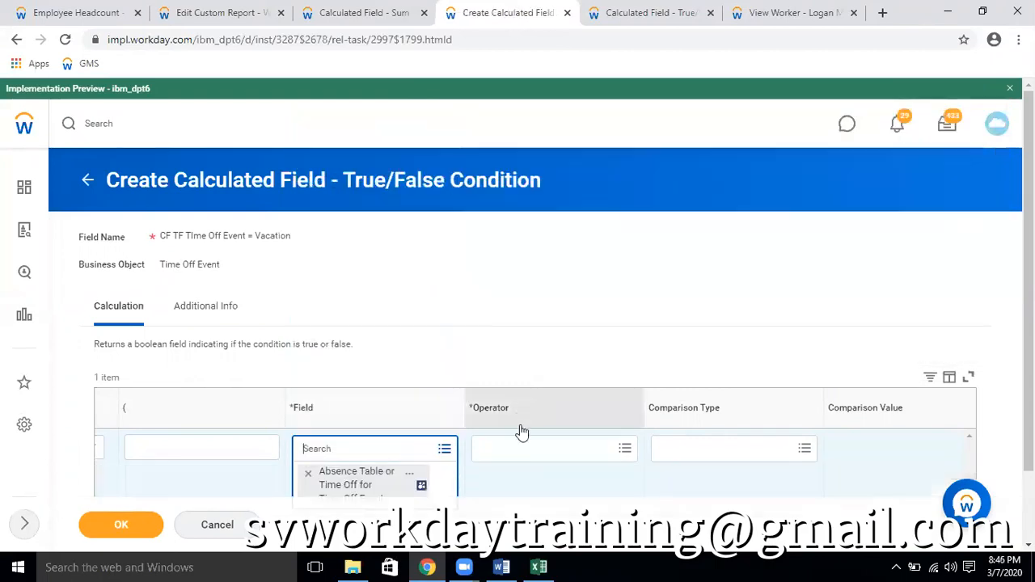
Set the condition's operator to any in the selection list and look through the comparison values matching "vacation"
left_click(545, 448)
left_click(533, 396)
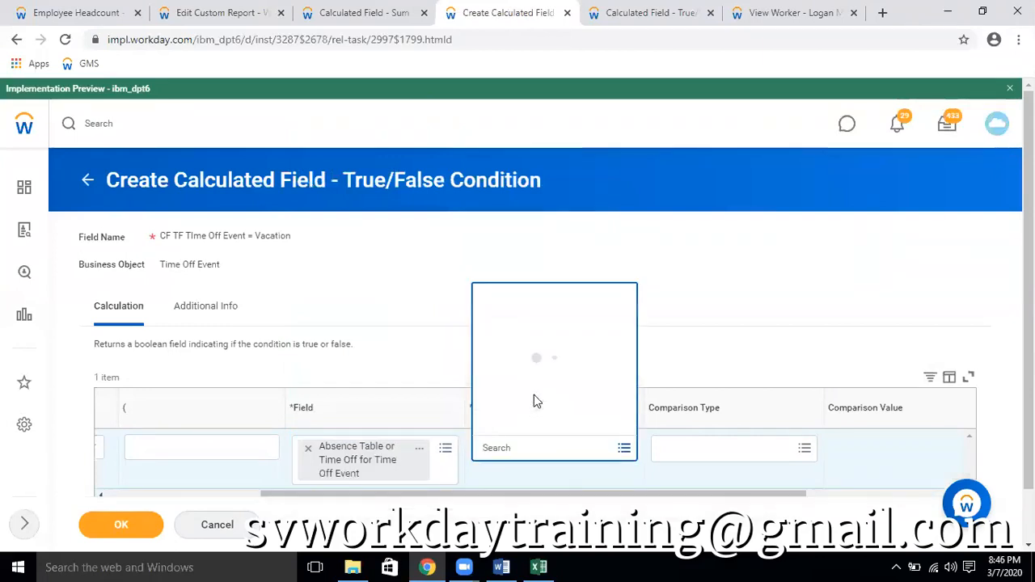
left_click(552, 352)
left_click(870, 454)
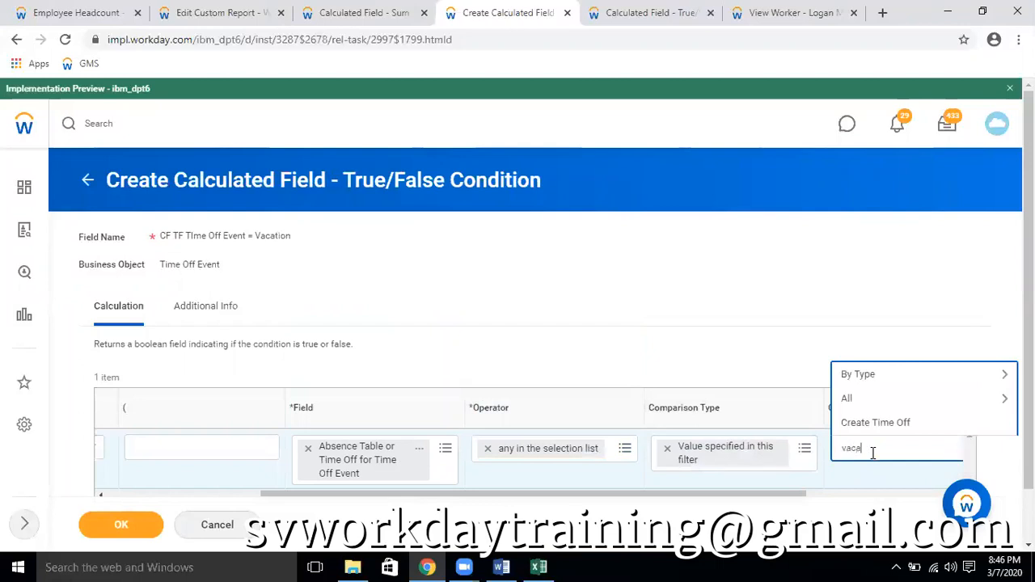
key("Return")
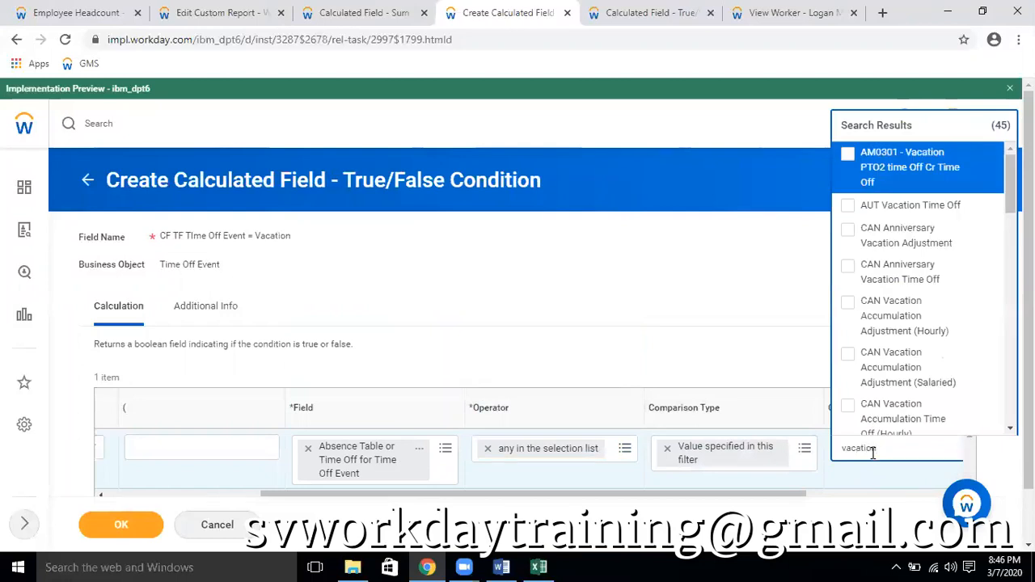
scroll(912, 369, "down", 6)
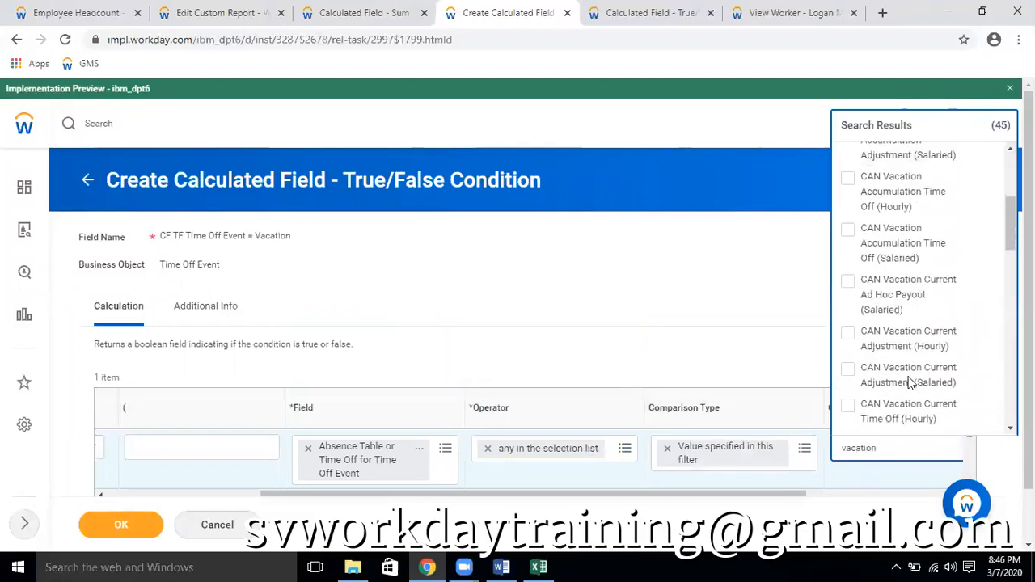
scroll(913, 383, "down", 10)
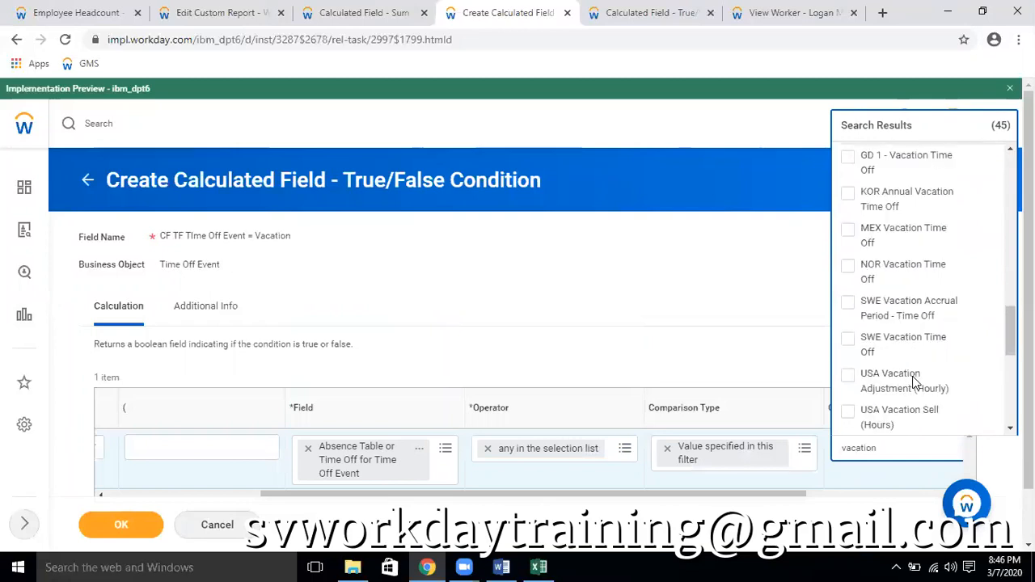
scroll(914, 383, "down", 1)
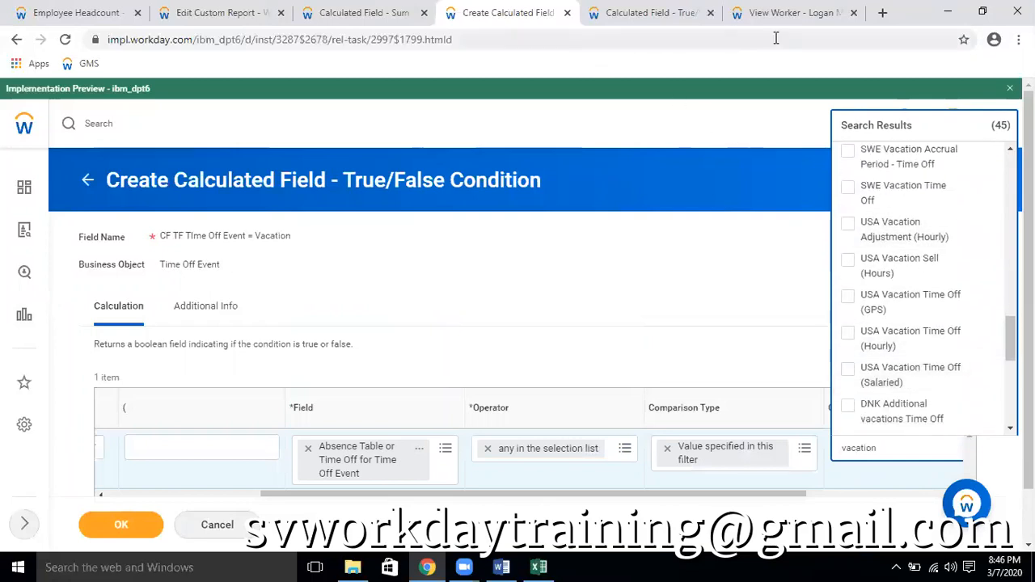
Copy the time off name USA Vacation Time Off (Salaried) from the worker's 15/05/2018 Vacation (Hours) request
left_click(825, 13)
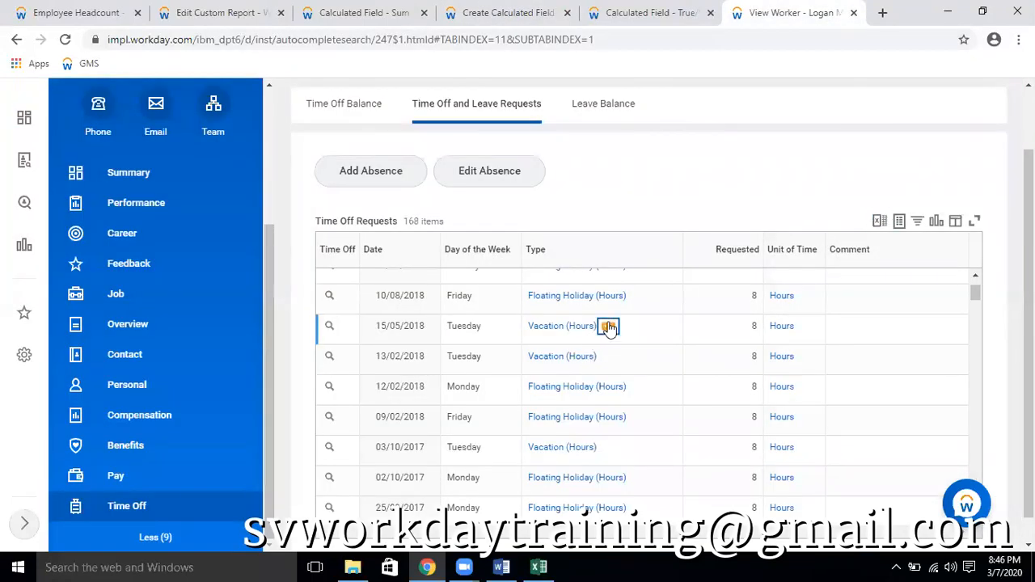
left_click(608, 326)
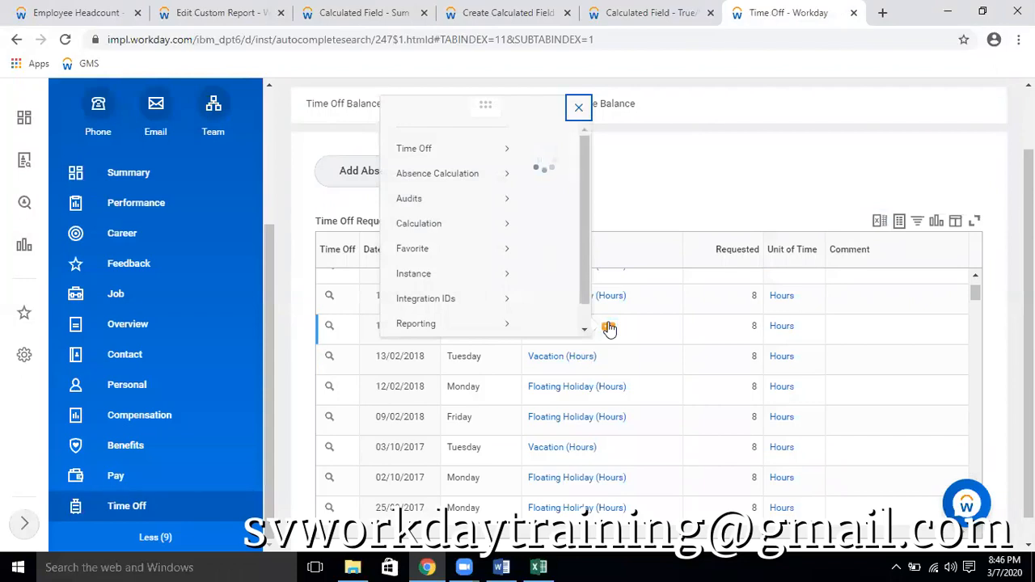
right_click(393, 167)
left_click(422, 225)
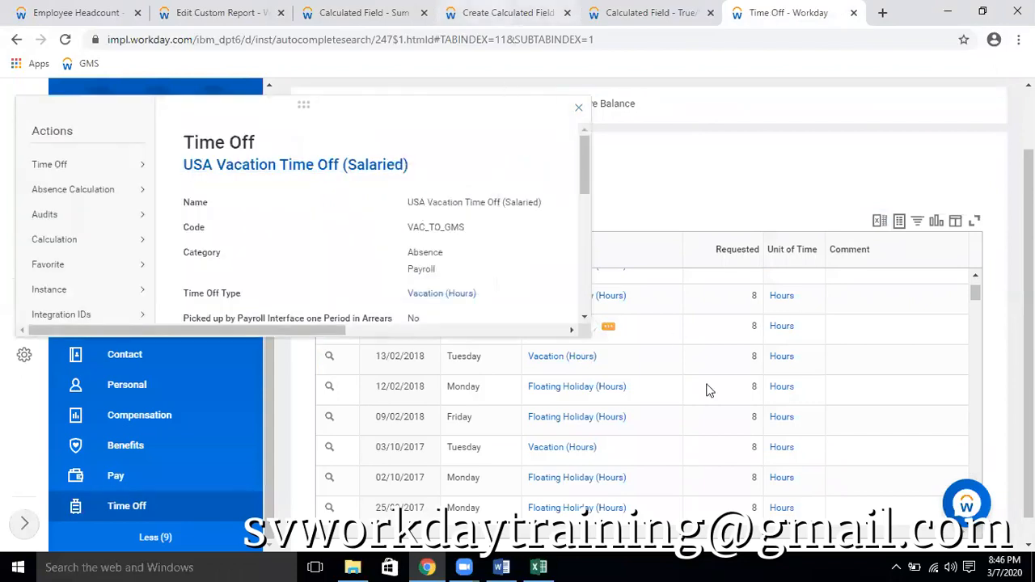
Set the condition's comparison value to USA Vacation Time Off (Salaried) and save the new calculated field
left_click(508, 12)
left_click_drag(898, 451, 817, 461)
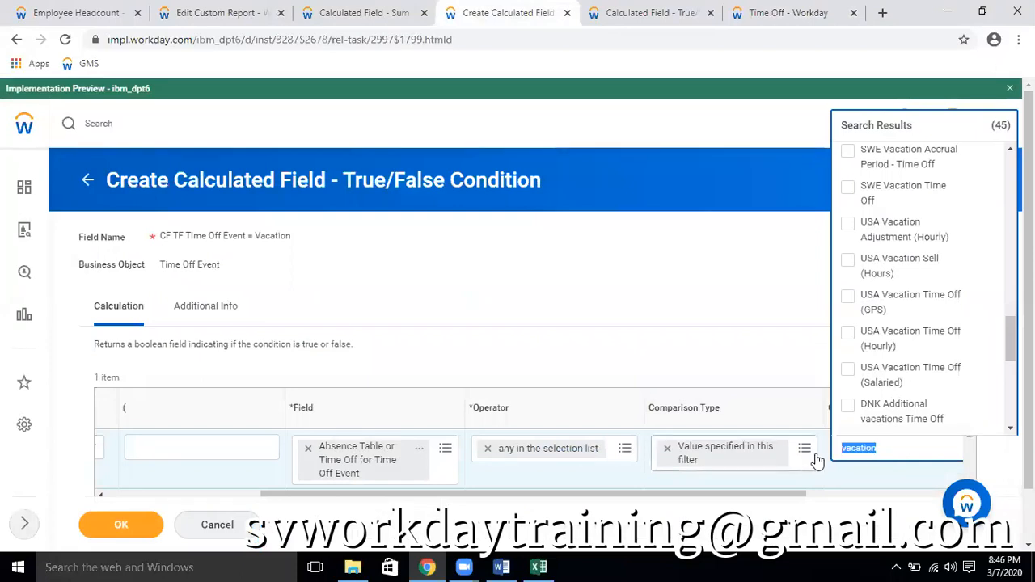
key("ctrl+v")
key("Return")
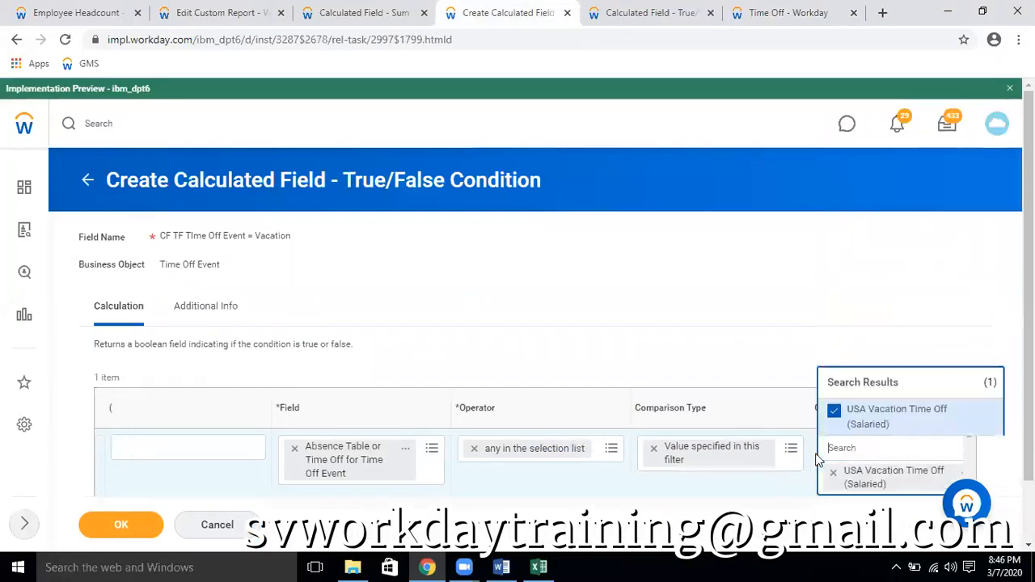
left_click(746, 287)
left_click(116, 524)
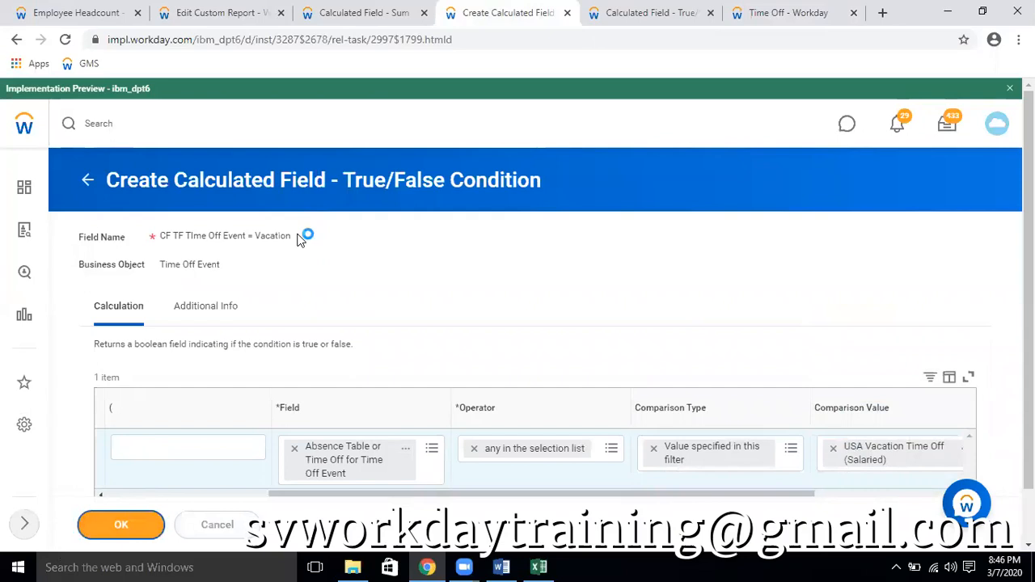
Copy the new condition field's name and open the Sum Related Instances field CF TF Time off = Vacation Plan for editing
left_click(332, 207)
left_click(368, 269)
left_click(367, 13)
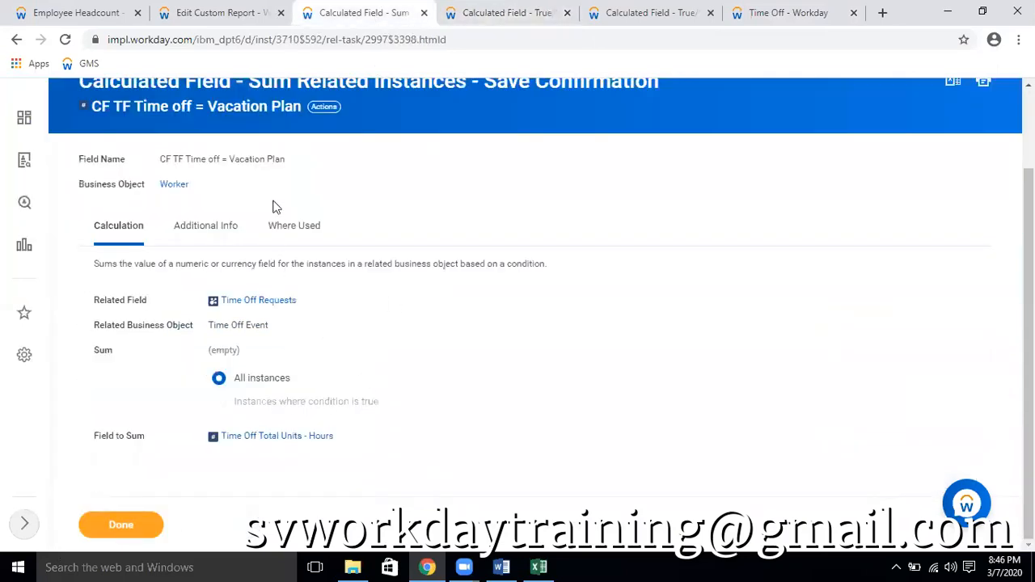
left_click(327, 106)
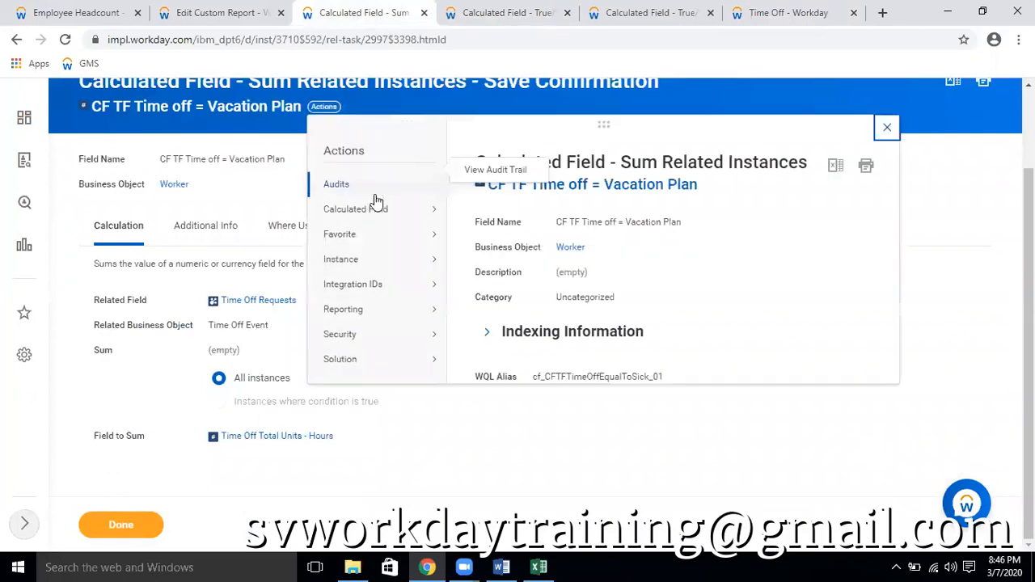
mouse_move(372, 209)
left_click(473, 211)
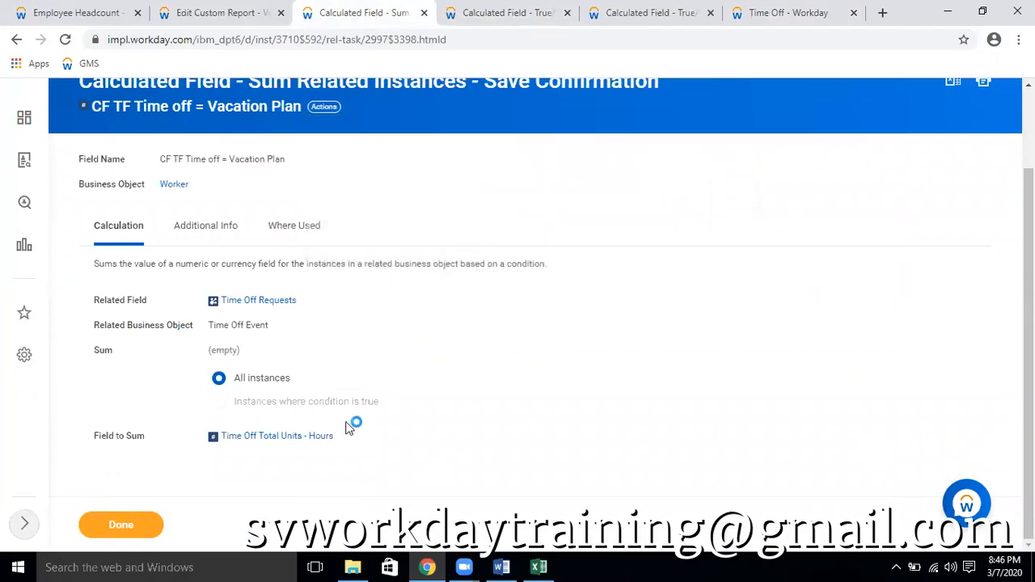
Restrict the sum to instances where CF TF TIme Off Event = Vacation is true, save the field, and reload the Employee Headcount report
left_click(218, 390)
left_click(458, 389)
key("ctrl+v")
key("Return")
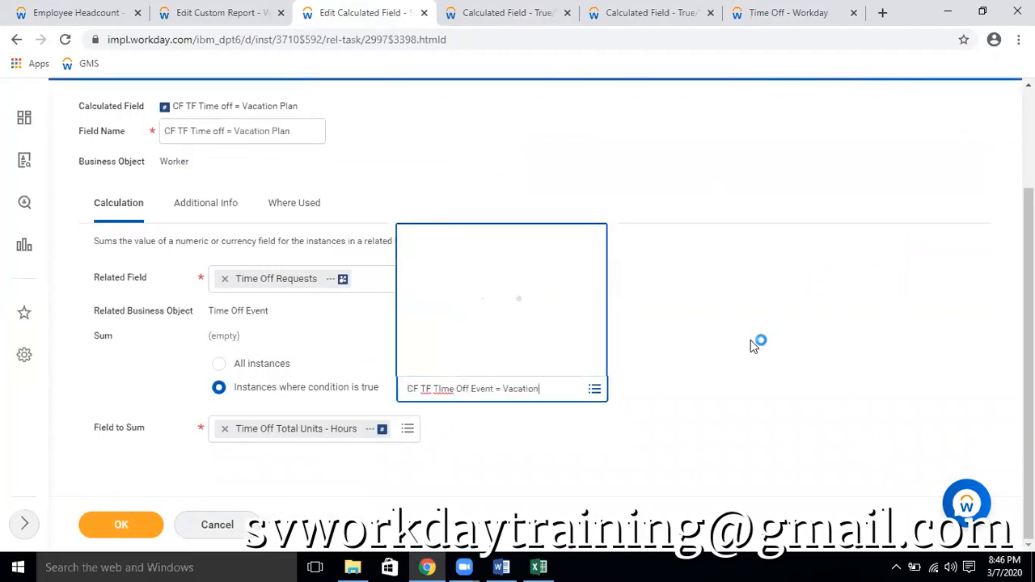
left_click(126, 527)
left_click(93, 12)
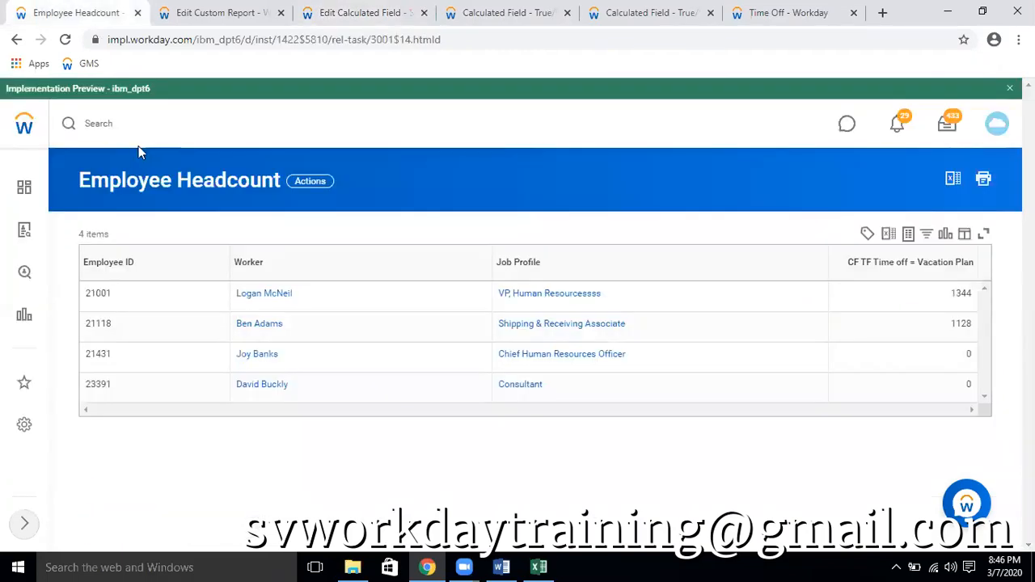
left_click(67, 40)
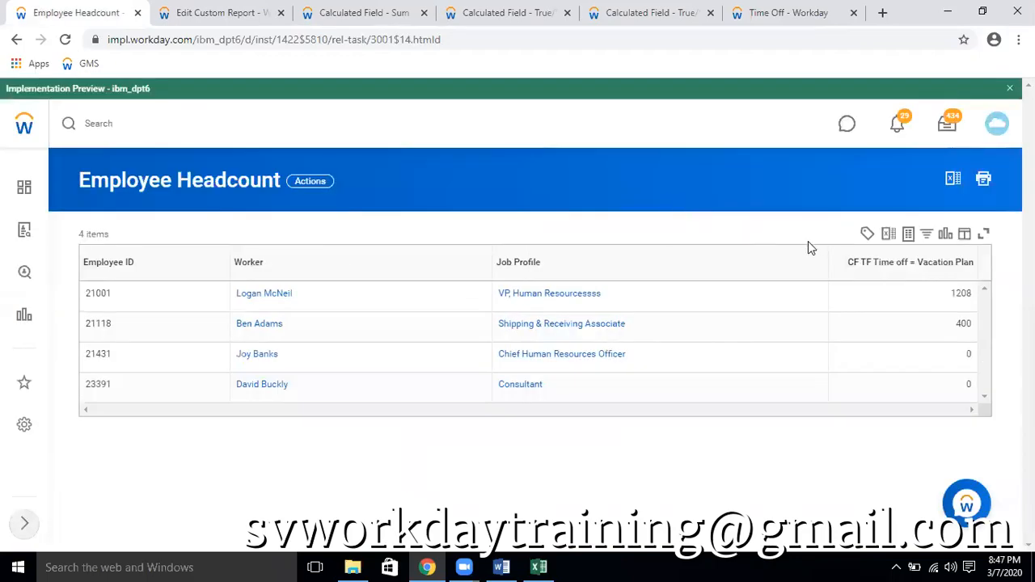
Switch to the Time Off Requests export in Excel and turn on filters for the header row 2
left_click(543, 567)
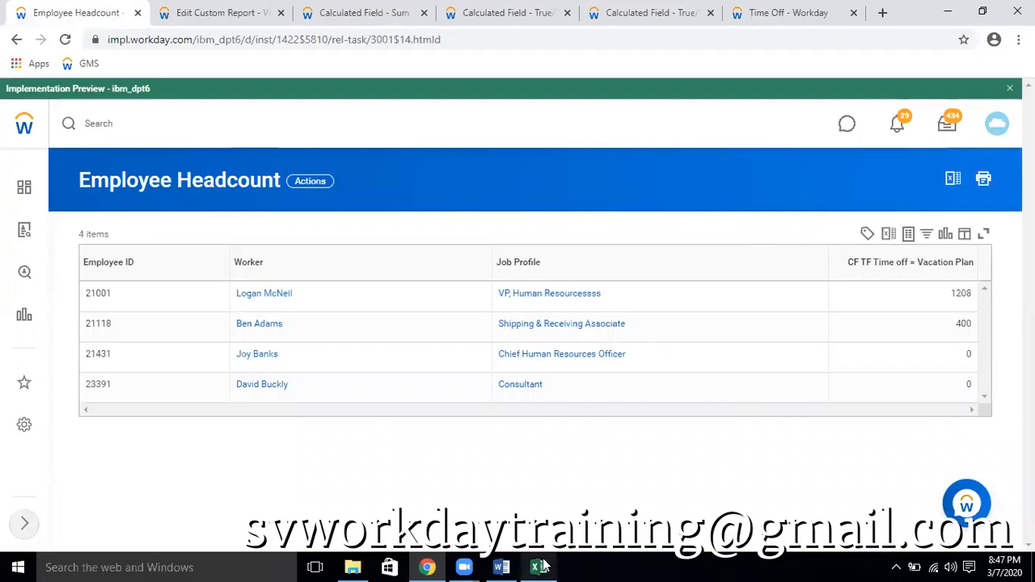
scroll(617, 369, "up", 20)
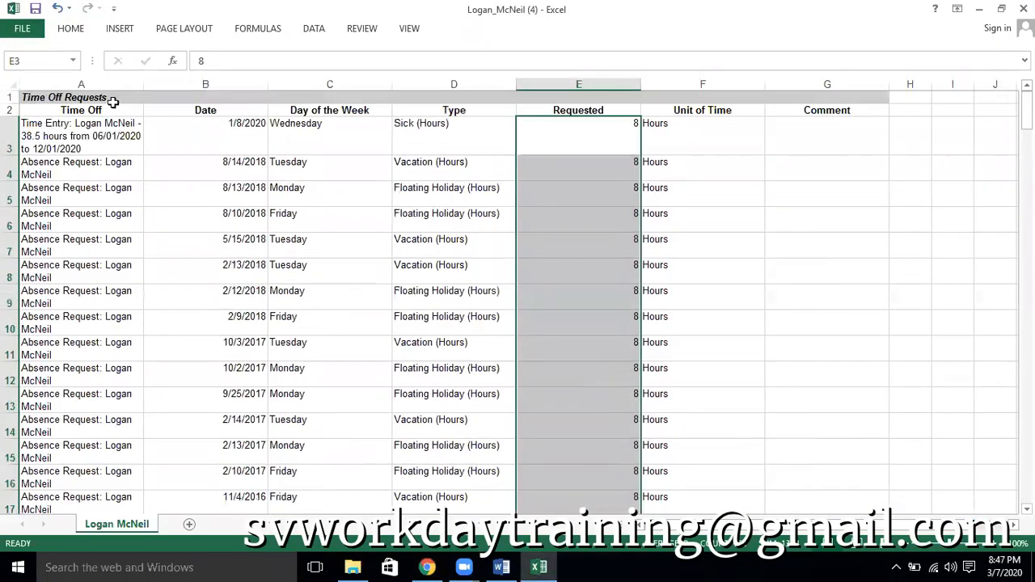
left_click(11, 109)
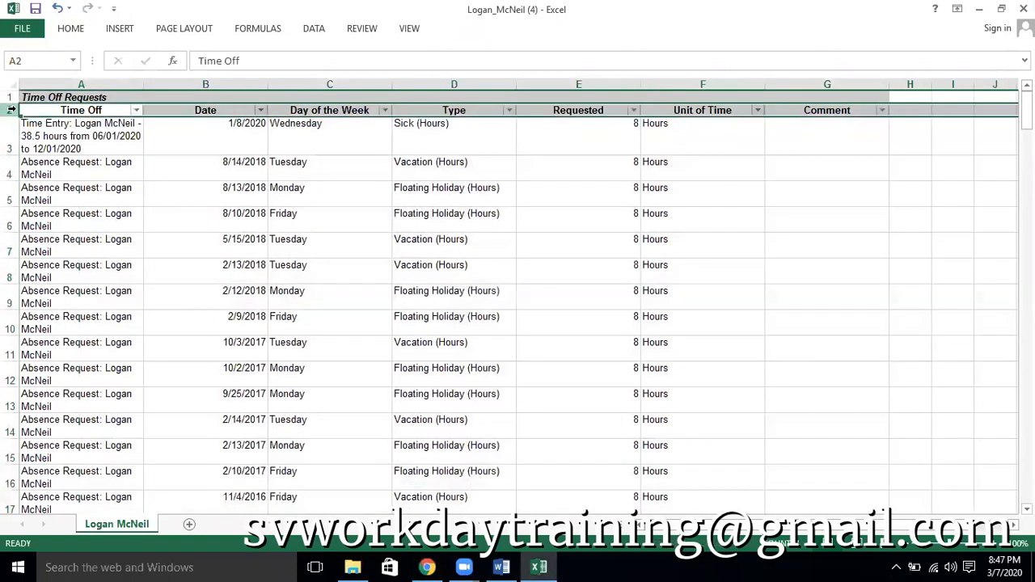
Filter the Type column to show only Vacation (Hours)
key("Right")
key("Right")
key("Right")
key("alt+Down")
key("Down")
key("Down")
key("Down")
key("Down")
key("Down")
key("Down")
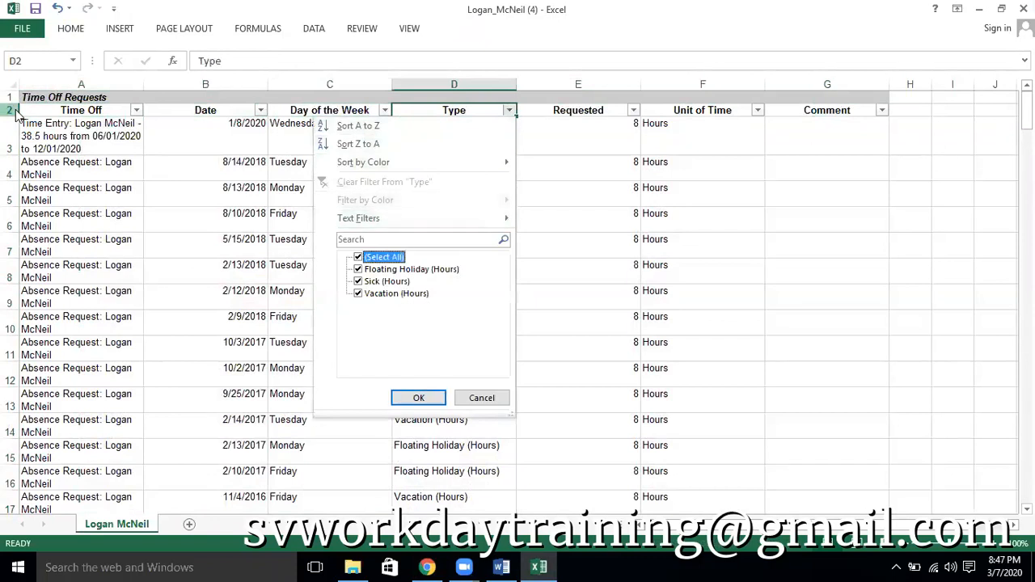
key("space")
key("Down")
key("Down")
key("Down")
key("space")
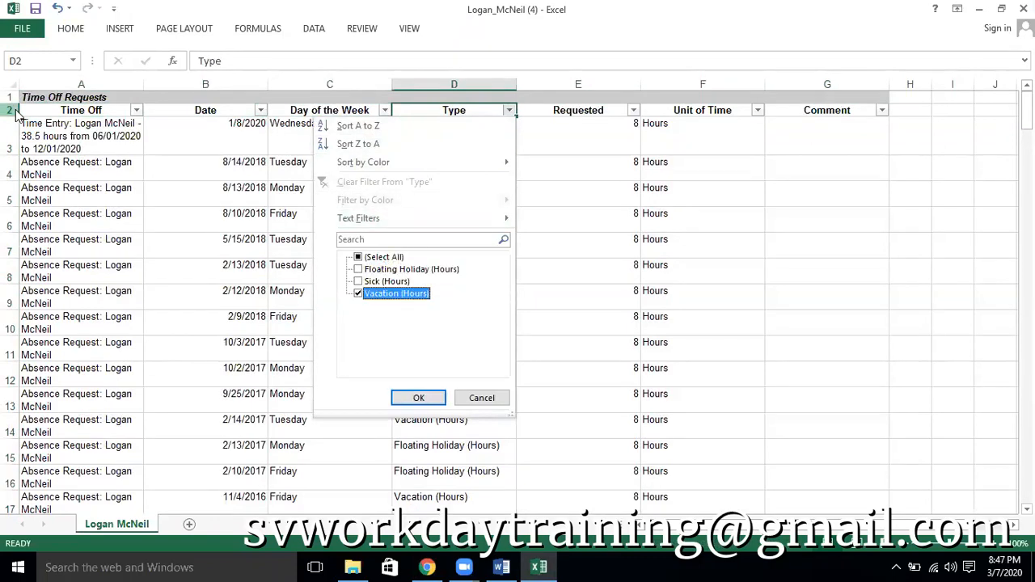
key("Return")
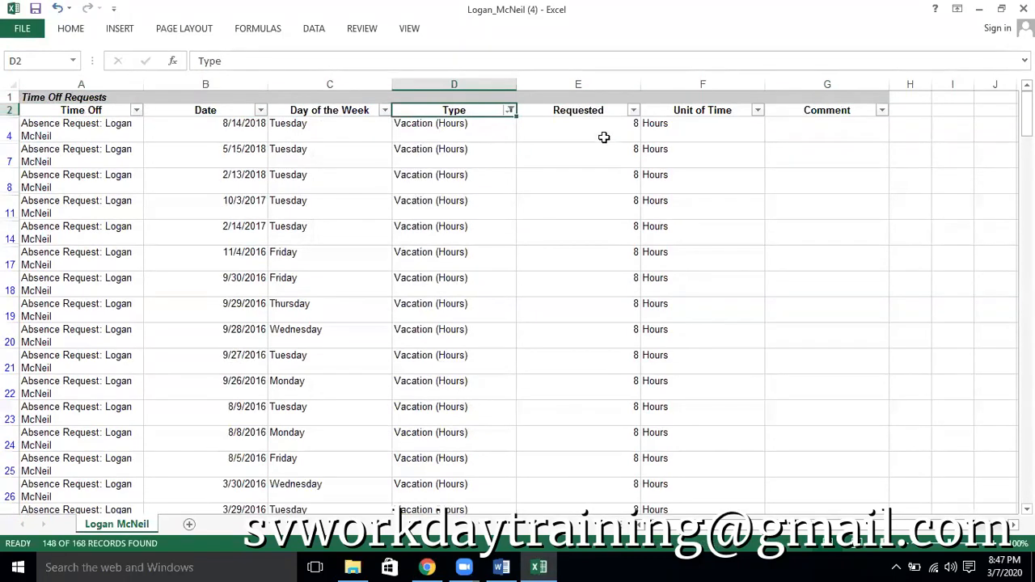
Select the filtered Requested hours from E4 through E170 to read their sum
left_click(603, 135)
key("shift+Down")
key("Up")
key("Down")
key("shift+Down")
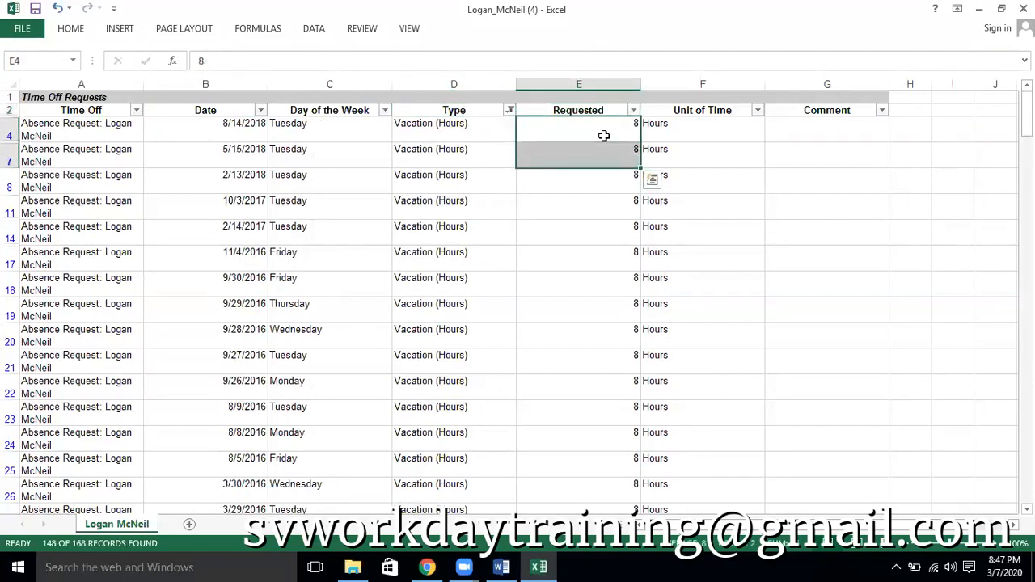
key("Up")
key("shift+Down")
key("Down")
key("shift+Down")
key("shift+Down")
key("shift+Down")
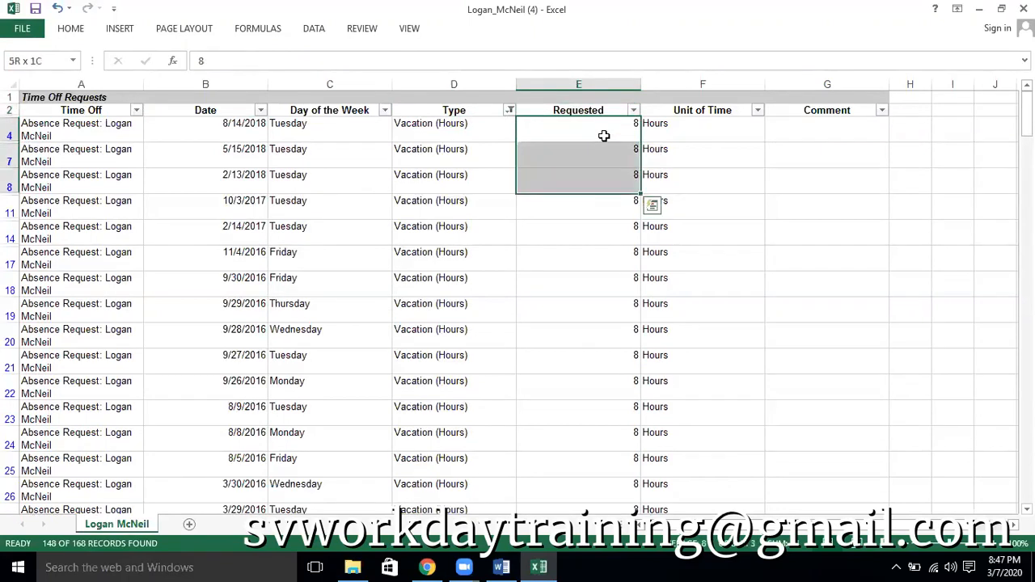
key("Down")
key("Up")
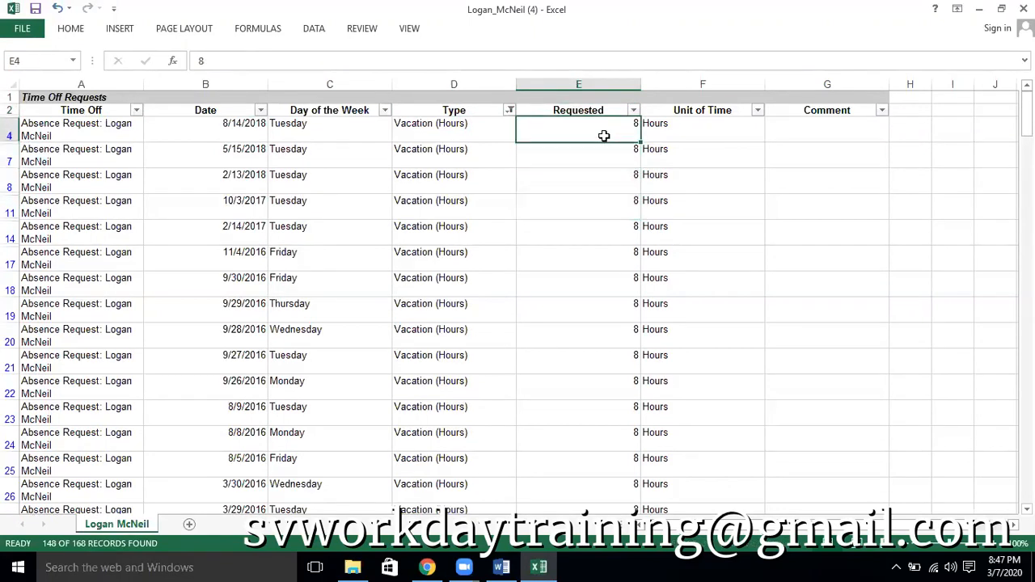
key("shift+Down")
key("shift+Down")
key("shift+Down")
key("shift+Down")
key("shift+Down")
key("shift+Down")
key("shift+Down")
key("shift+Down")
key("shift+Down")
key("shift+Down")
key("shift+Down")
key("shift+Down")
key("shift+Down")
key("shift+Down")
key("shift+Down")
key("shift+Down")
key("shift+Down")
key("shift+Down")
key("shift+Down")
key("shift+Down")
key("shift+Down")
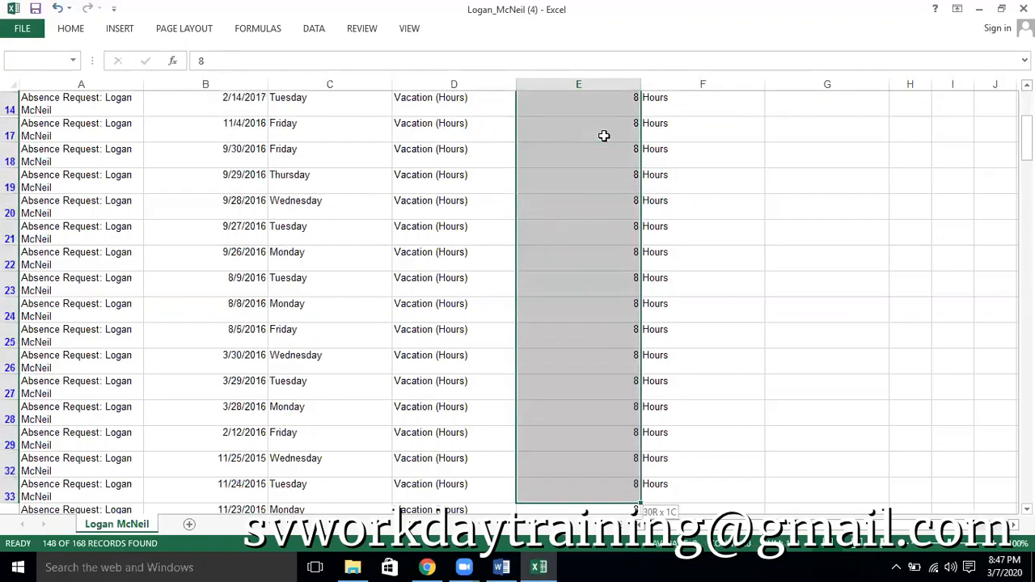
key("shift+Down")
key("shift+Down")
key("shift+Down")
key("shift+Down")
key("shift+Down")
key("shift+Down")
key("shift+Down")
key("shift+Down")
key("shift+Down")
key("shift+Down")
key("shift+Down")
key("shift+Down")
key("shift+Down")
key("shift+Down")
key("shift+Down")
key("shift+Down")
key("shift+Down")
key("shift+Down")
key("shift+Down")
key("shift+Down")
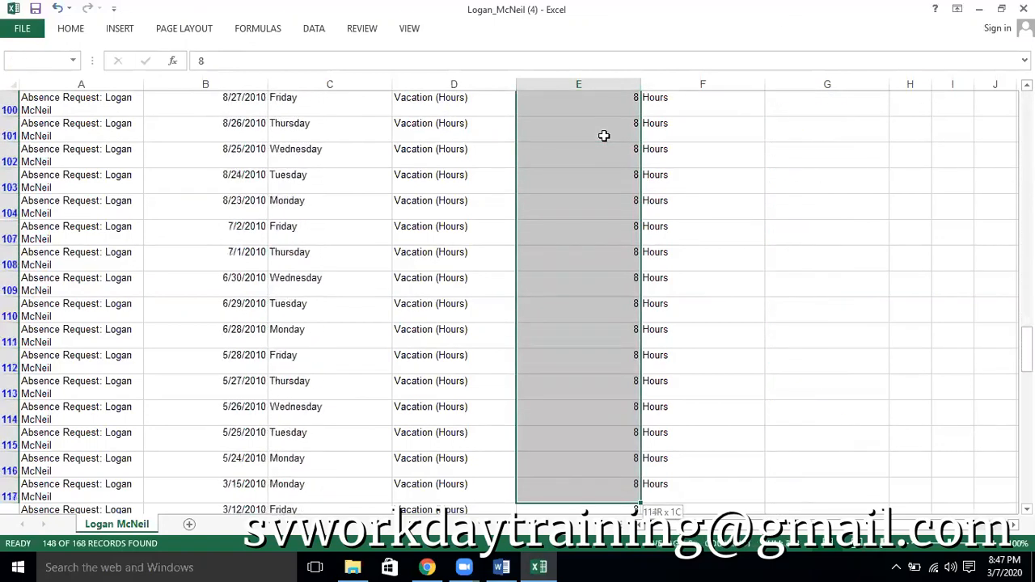
key("shift+Down")
key("shift+Down")
key("shift+Down")
key("shift+Down")
key("shift+Down")
key("shift+Down")
key("shift+Down")
key("shift+Down")
key("shift+Down")
key("shift+Down")
key("shift+Down")
key("shift+Down")
key("shift+Down")
key("shift+Down")
key("shift+Down")
key("shift+Down")
key("shift+Down")
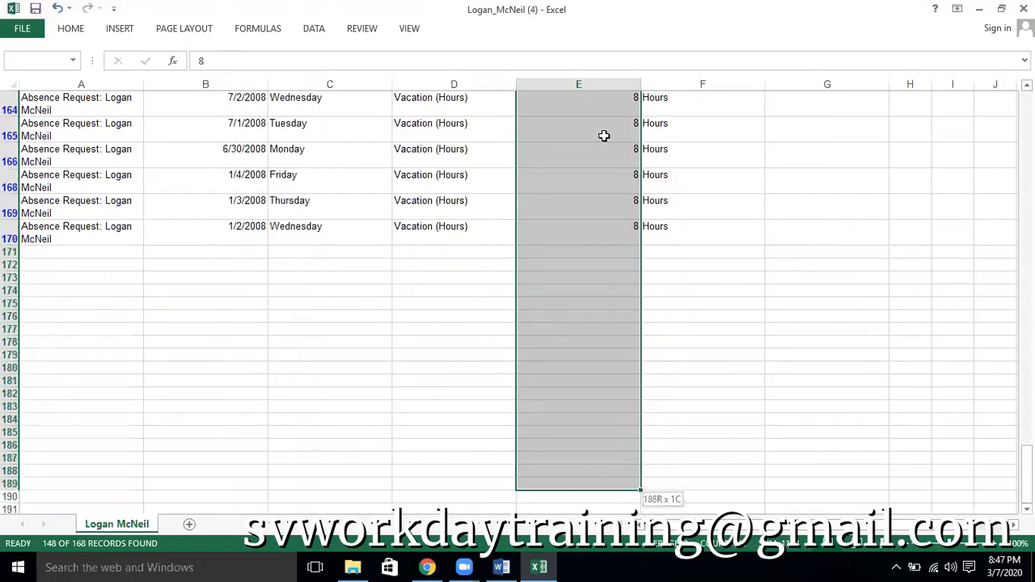
key("shift+Up")
key("shift+Up")
key("shift+Up")
key("shift+Up")
key("shift+Up")
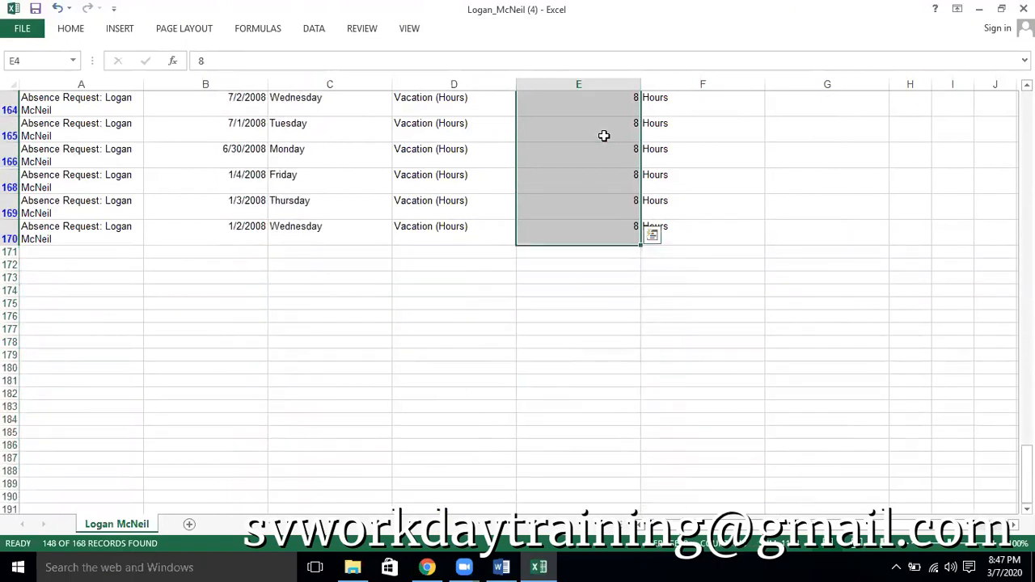
Compare the sum of the selected vacation hours with the worker's total in the Employee Headcount report in Workday
key("alt+Tab")
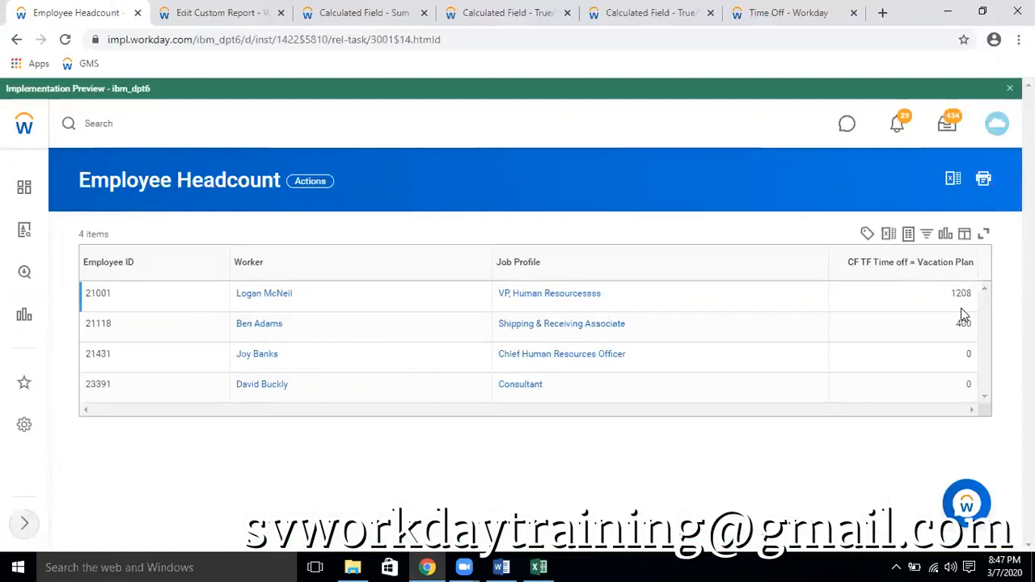
key("alt+Tab")
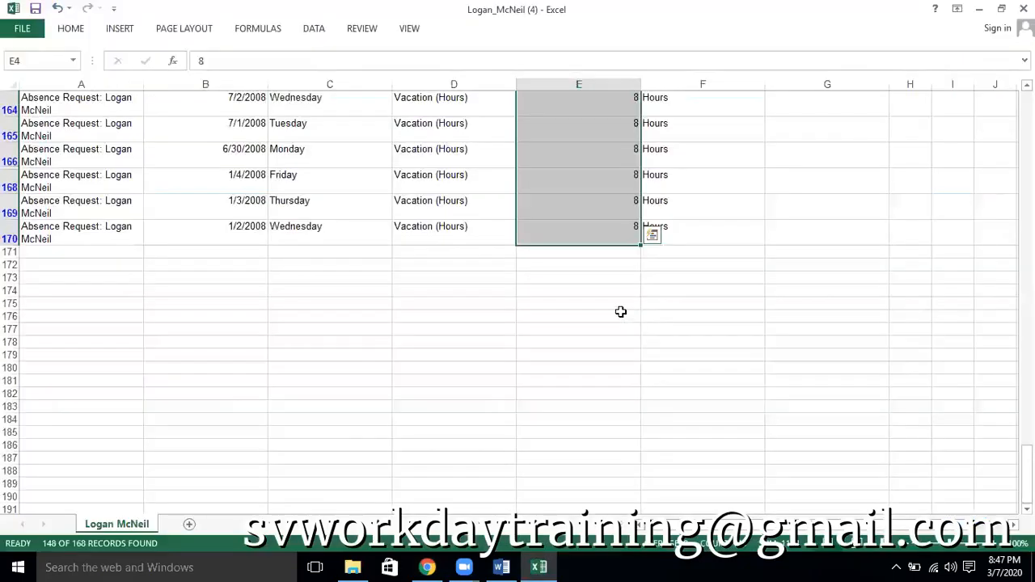
key("alt+Tab")
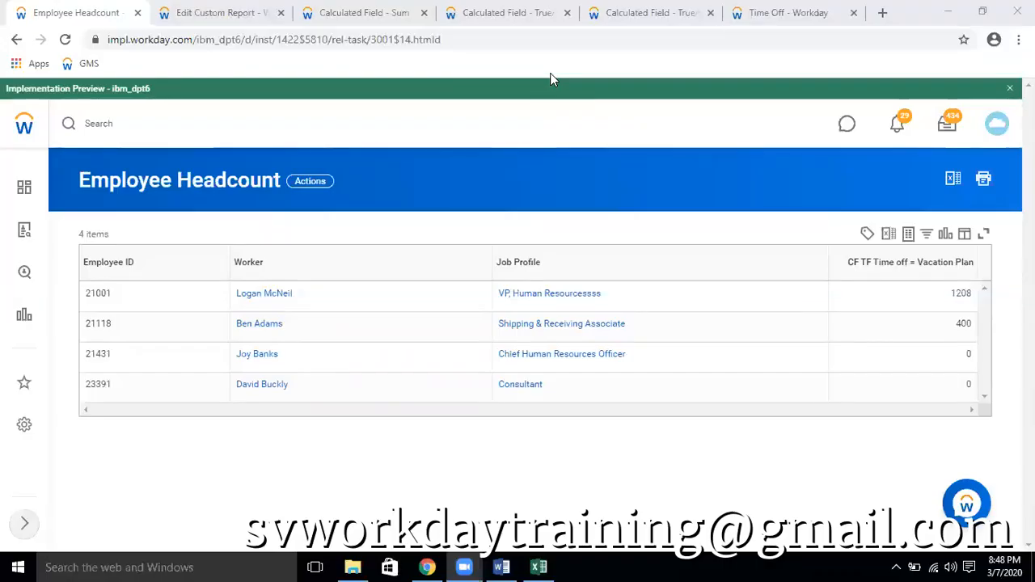
View the worker's history by category from the Job section's Worker History and examine the Time Off and Leave history
left_click(787, 12)
left_click(579, 109)
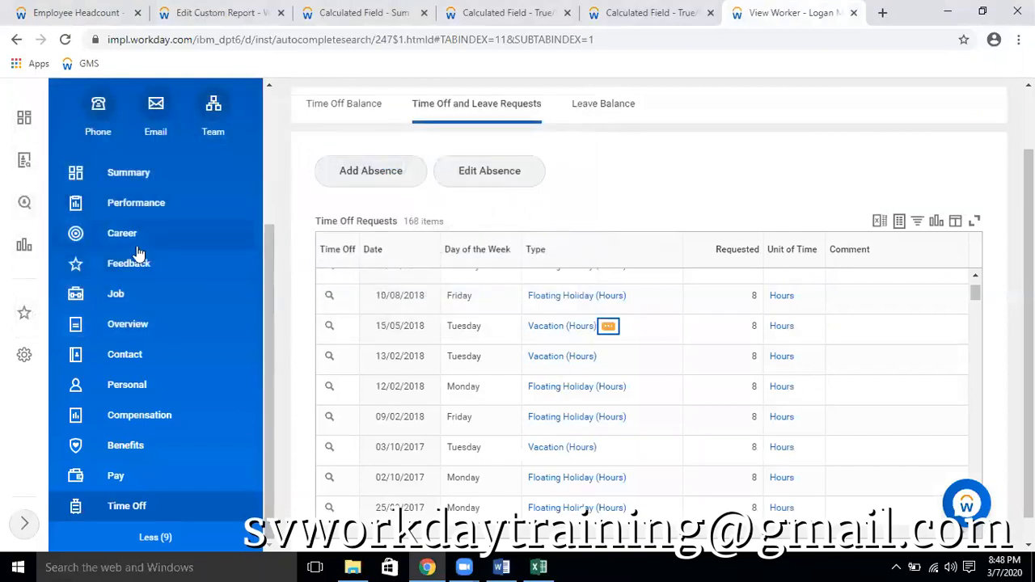
left_click(113, 296)
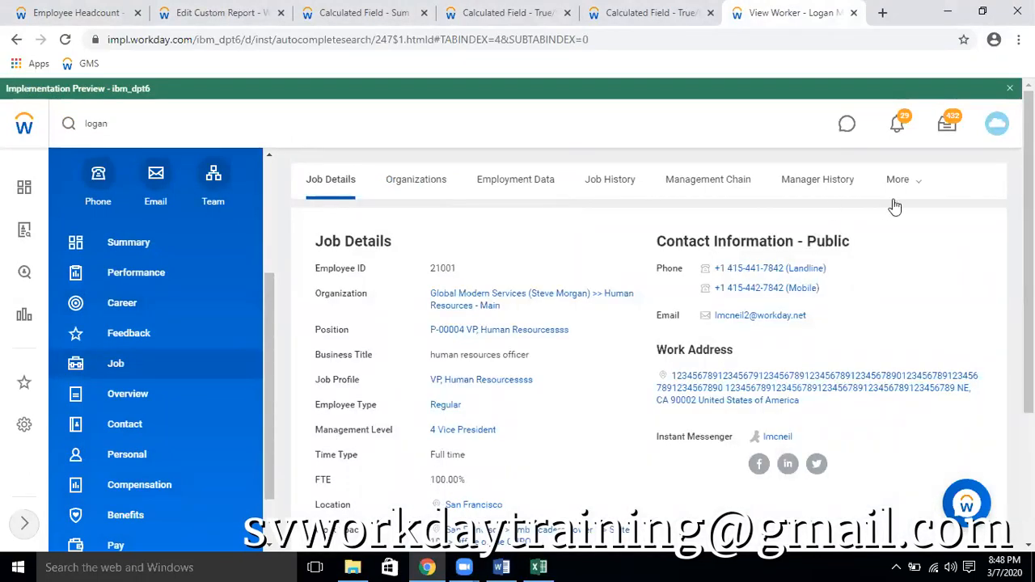
left_click(916, 185)
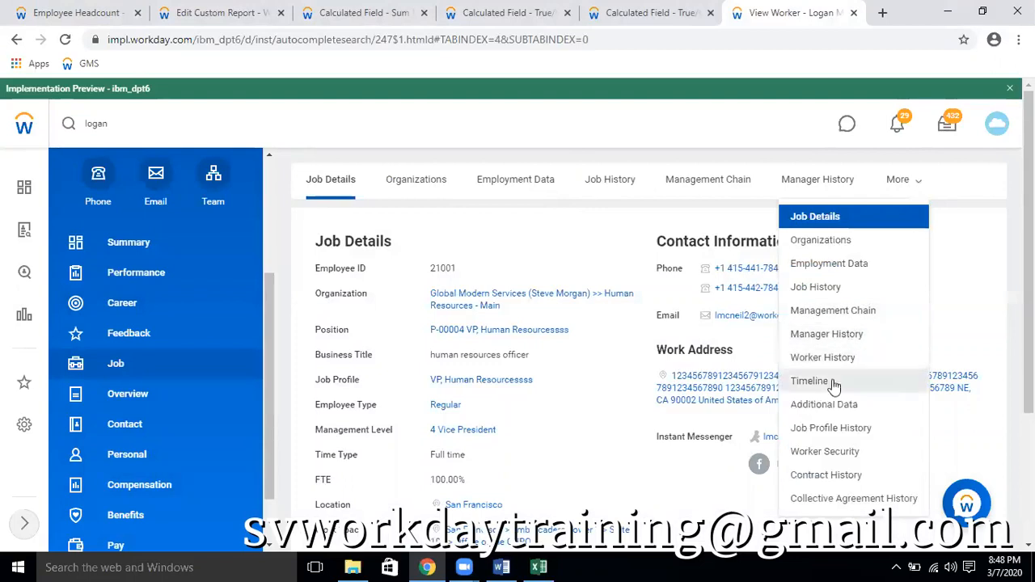
left_click(836, 358)
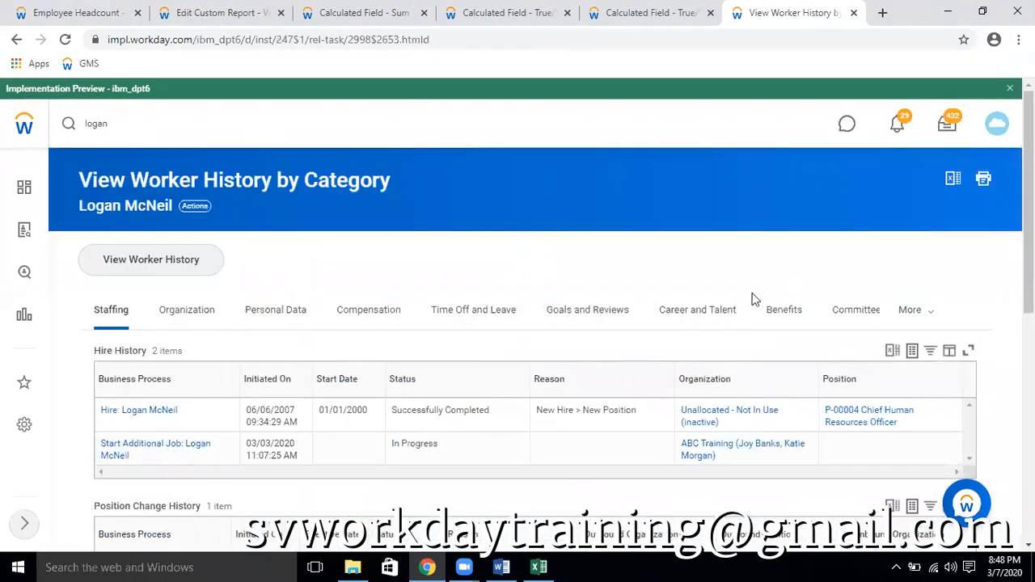
left_click(490, 311)
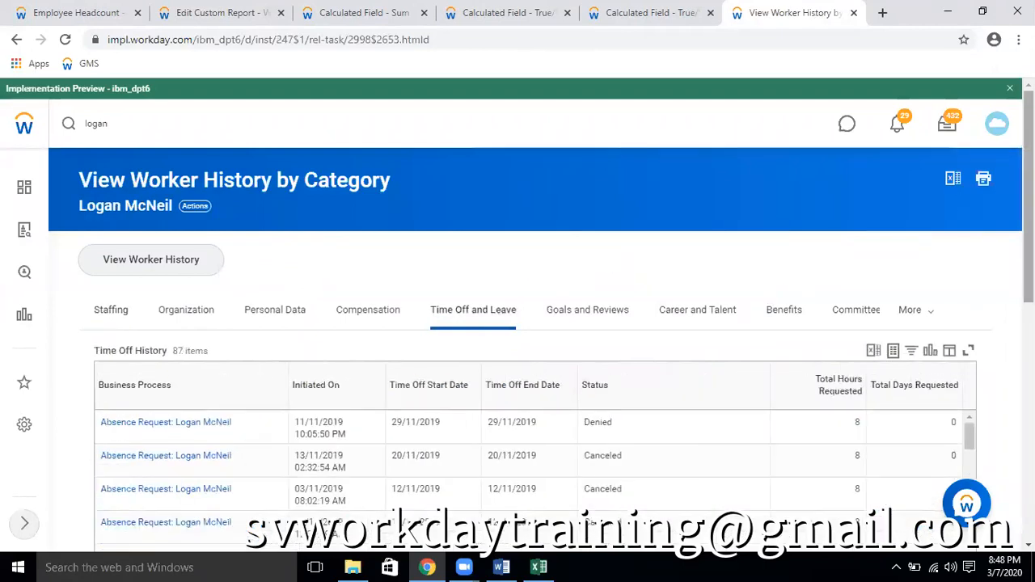
scroll(873, 344, "down", 3)
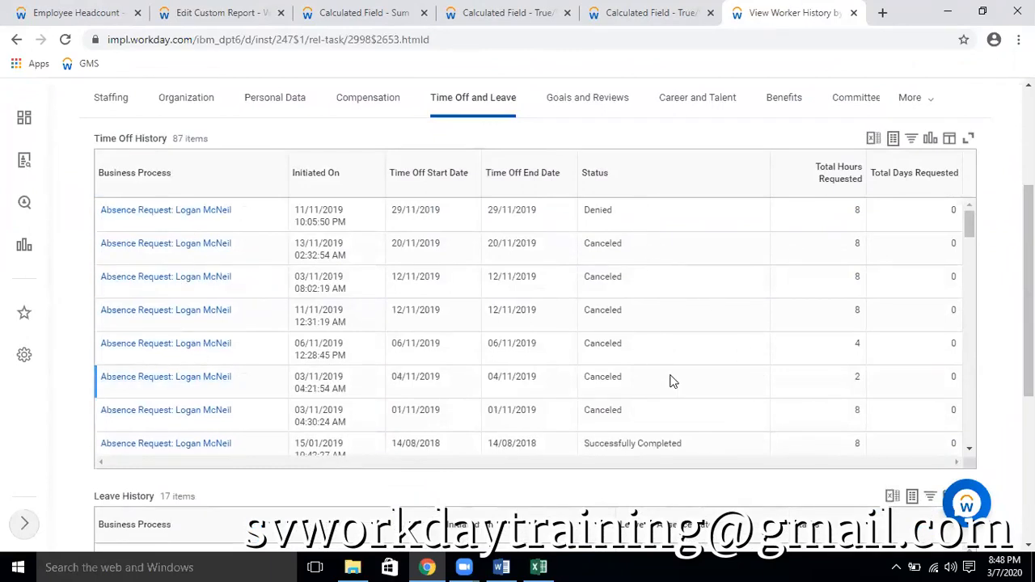
Export the Time Off History table to Excel, open the downloaded workbook and enable editing
left_click(873, 139)
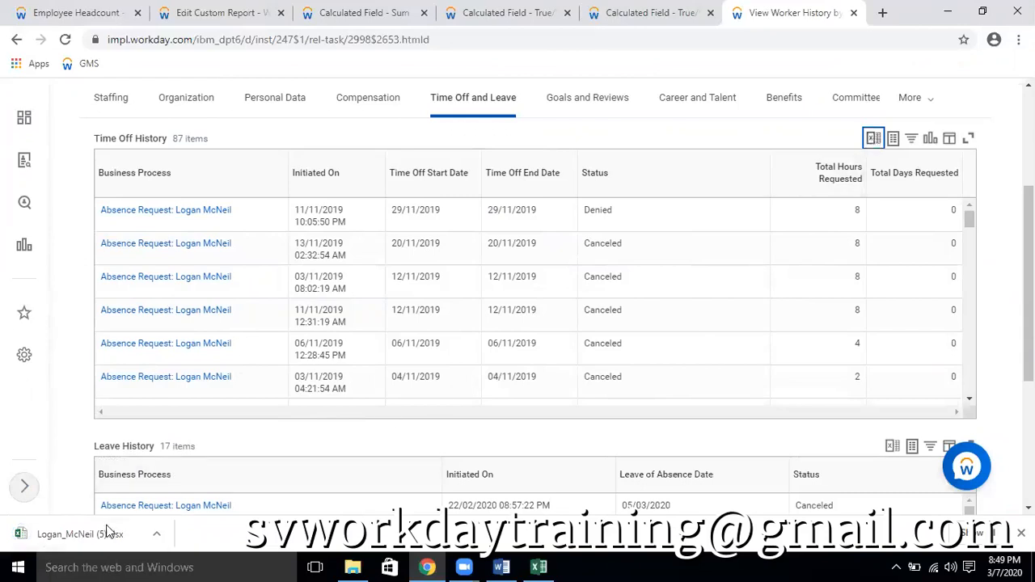
left_click(874, 139)
left_click(79, 535)
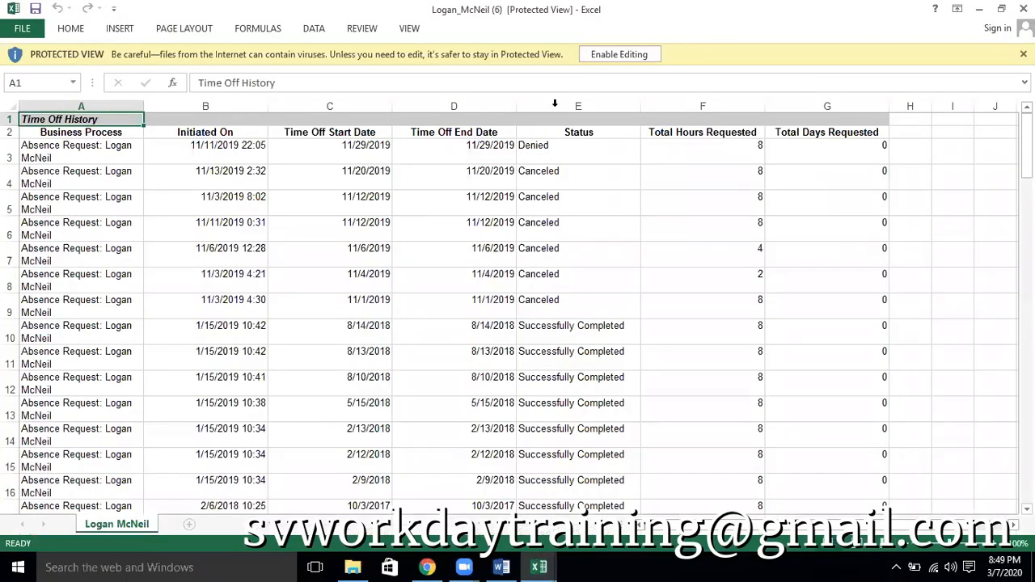
left_click(616, 55)
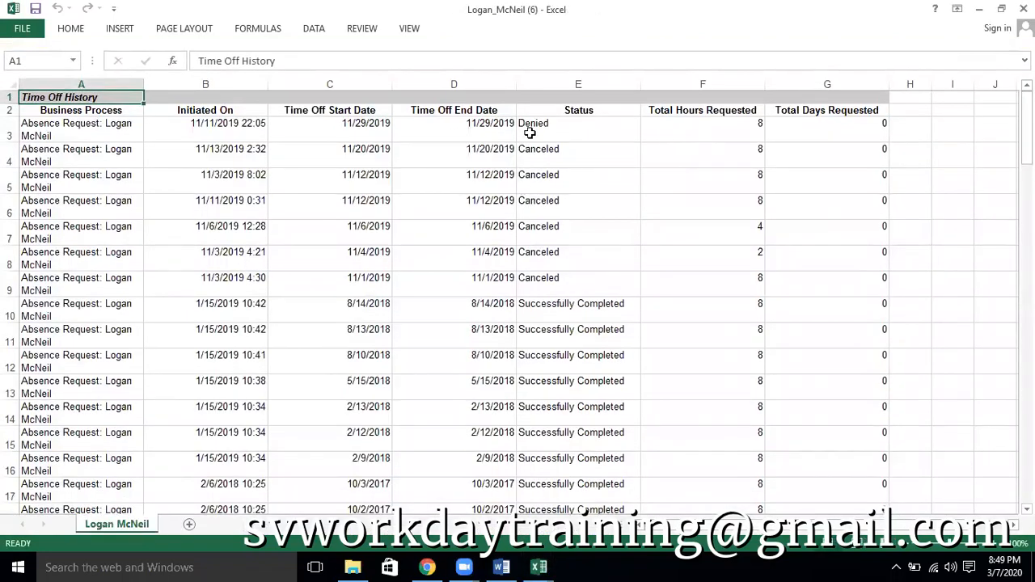
Select all Total Hours Requested values from F3 through F89 to read their sum
left_click(712, 128)
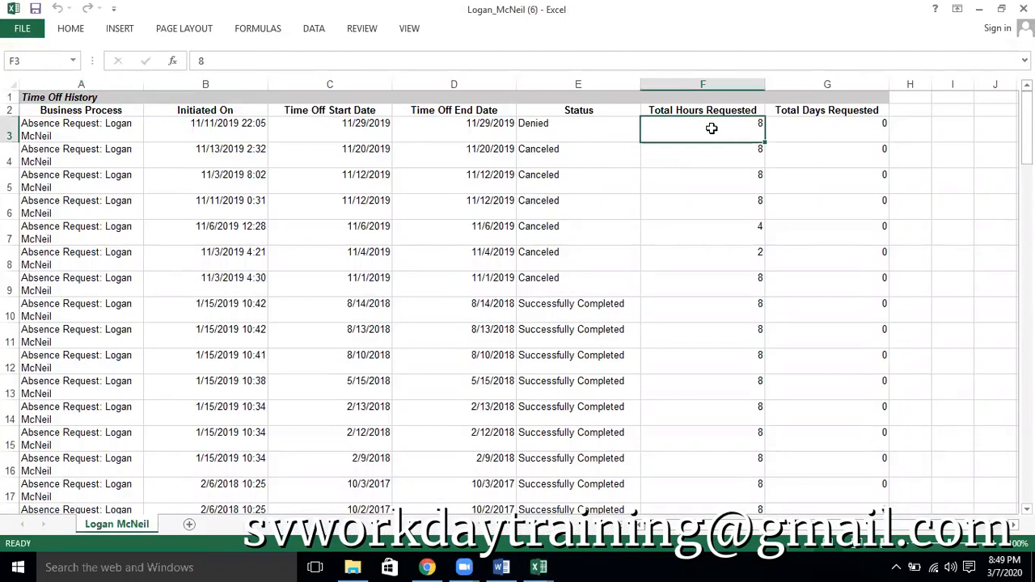
key("ctrl+shift+Down")
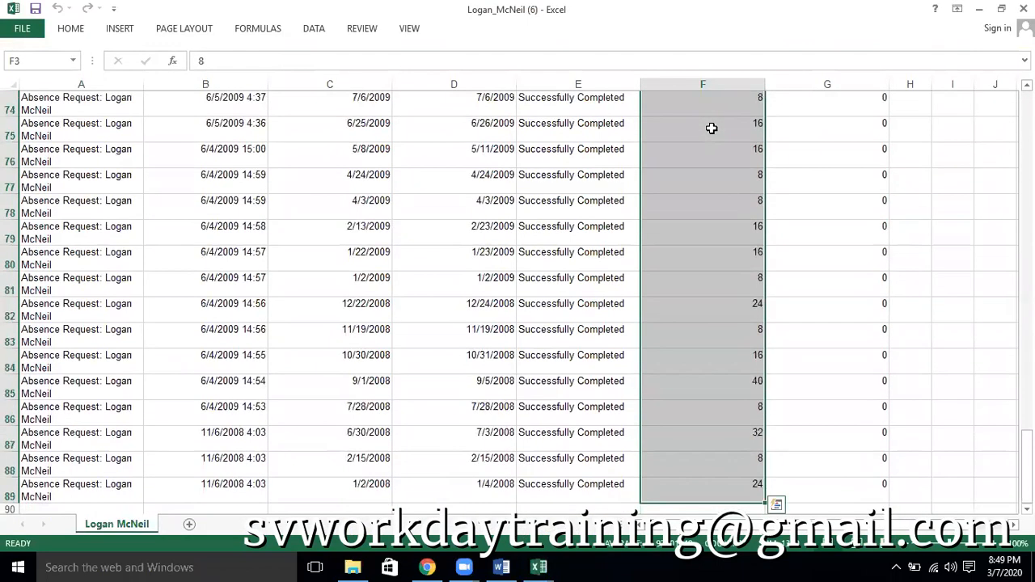
key("ctrl+Up")
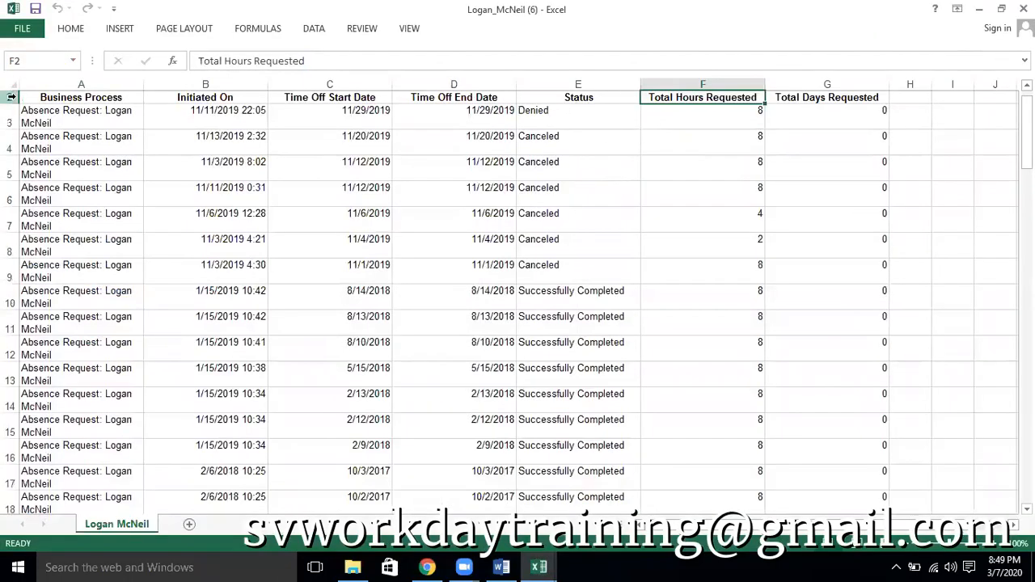
Filter the Status column to Canceled and Denied, and select the remaining Total Hours Requested values to read their sum
left_click(12, 97)
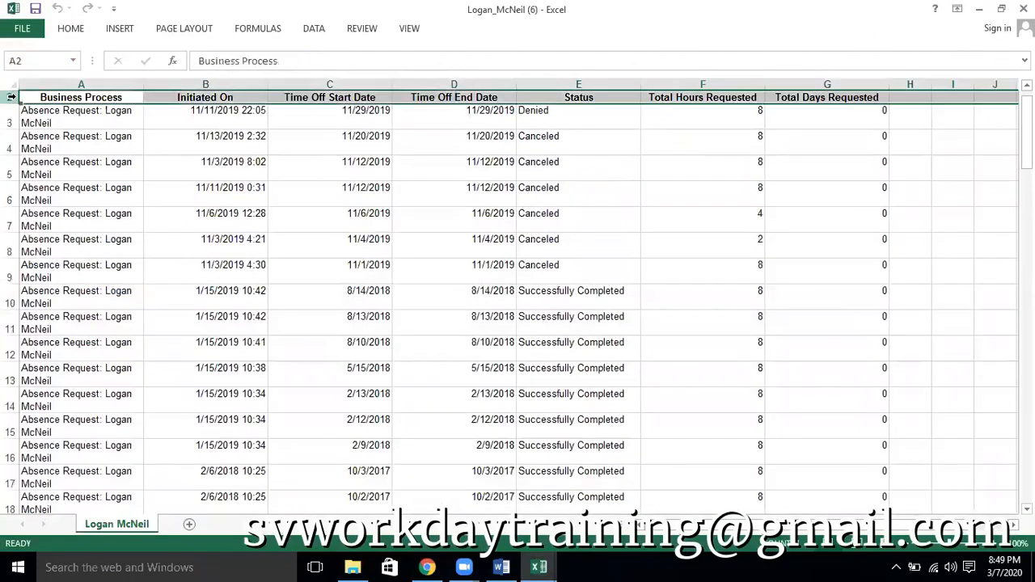
key("ctrl+shift+l")
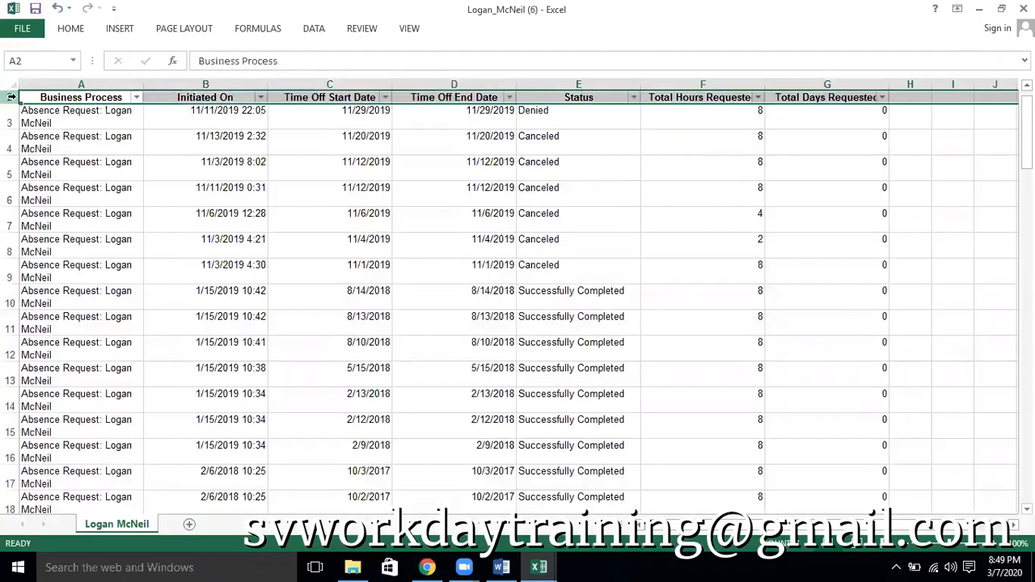
left_click(634, 97)
left_click(532, 280)
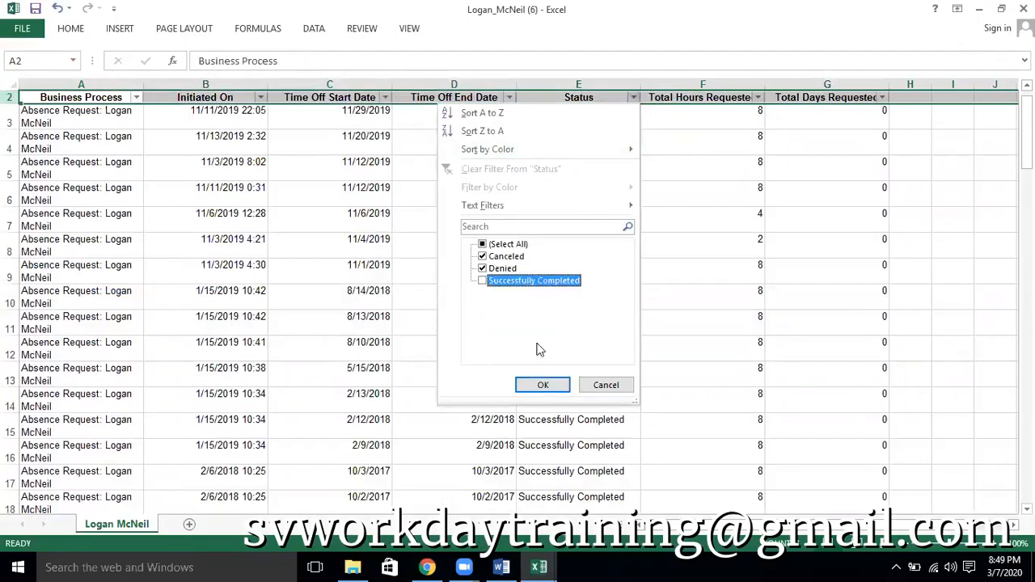
left_click(544, 386)
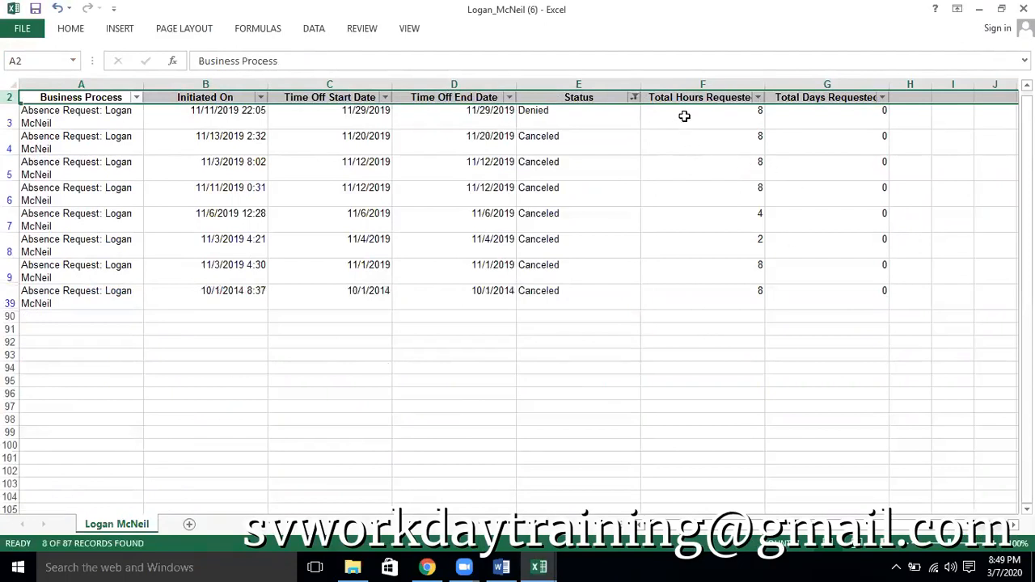
left_click(684, 116)
key("ctrl+shift+Down")
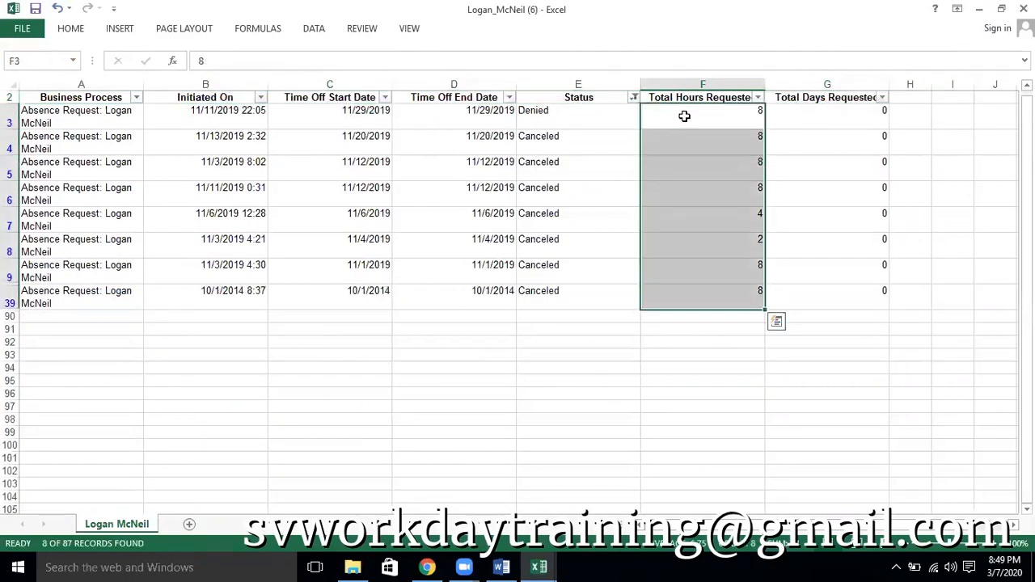
Deselect the hours in the workbook, switch to Workday, and compare the Employee Headcount report with the worker's Time Off History
key("Down")
key("Down")
key("Down")
key("Down")
key("Down")
key("Down")
key("Down")
key("Down")
key("Down")
key("Down")
key("Down")
key("Down")
key("Down")
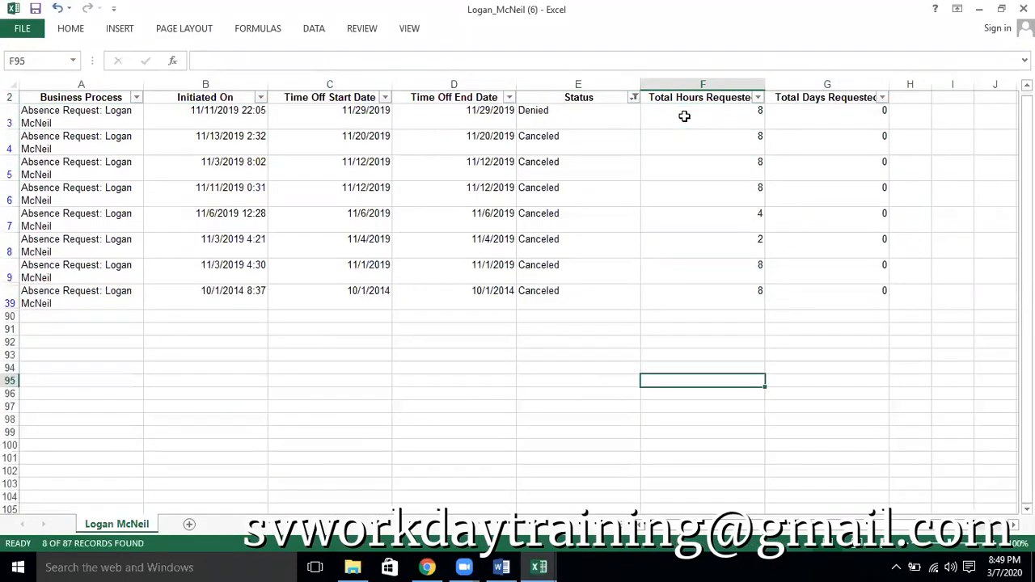
key("alt+Tab")
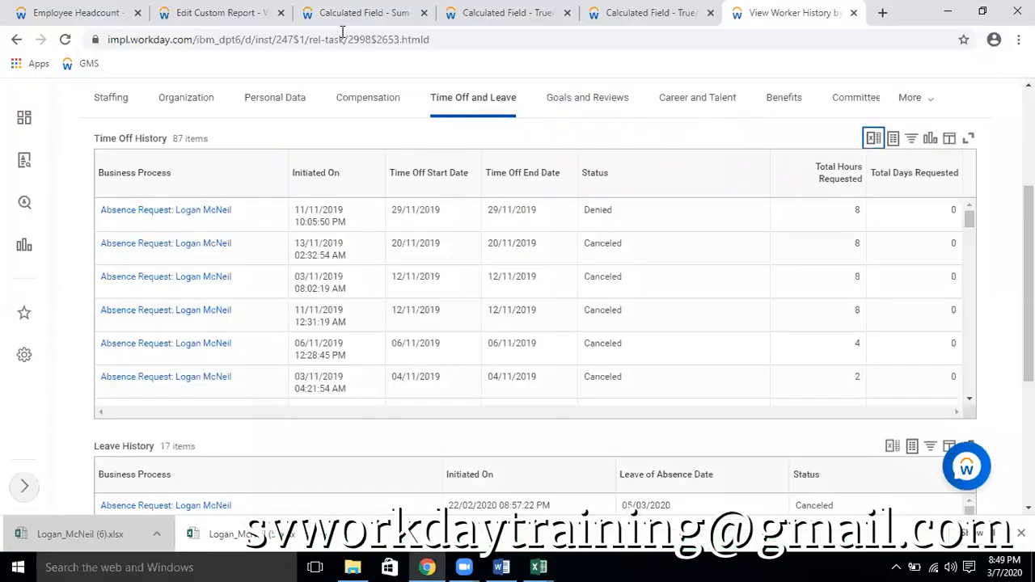
key("ctrl+1")
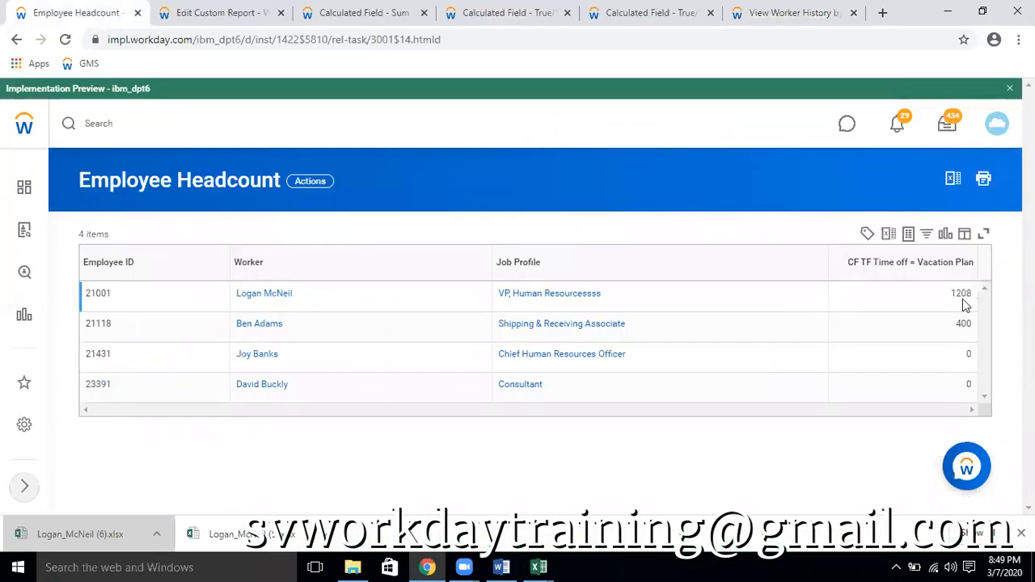
left_click(808, 14)
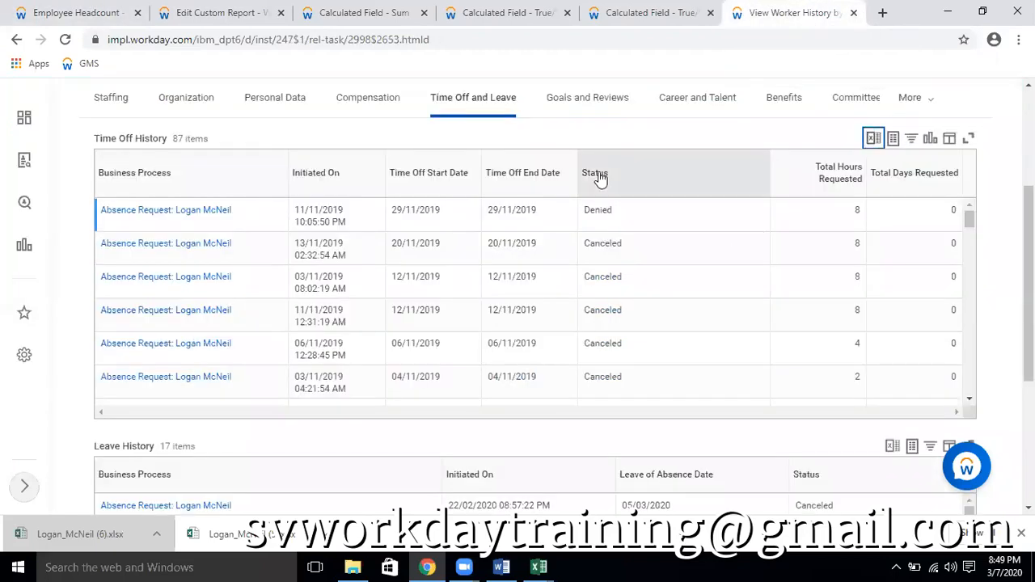
Check the Status filter options in the Time Off History table and in the exported Excel workbook without applying a filter
left_click(629, 183)
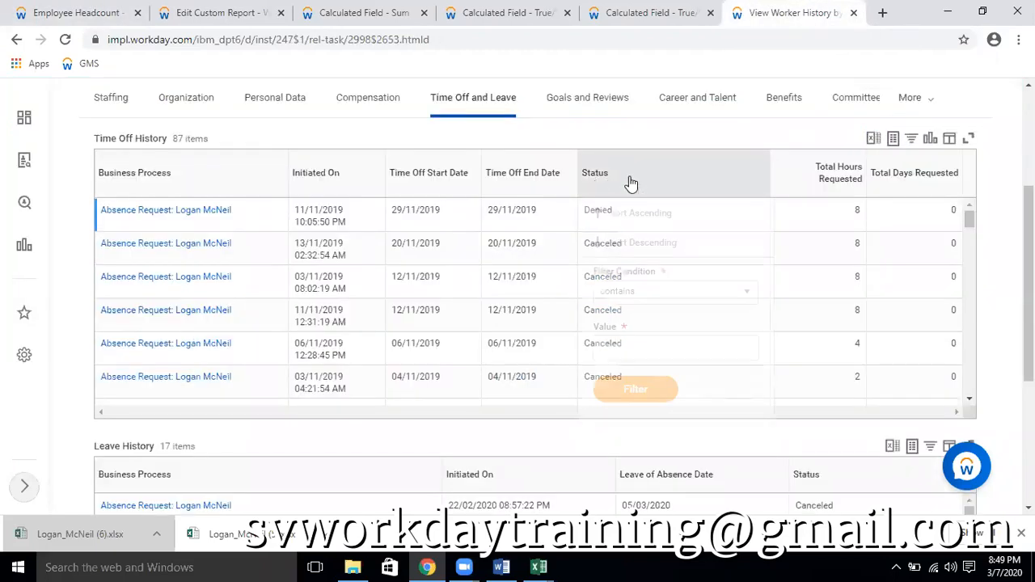
left_click(750, 133)
mouse_move(548, 565)
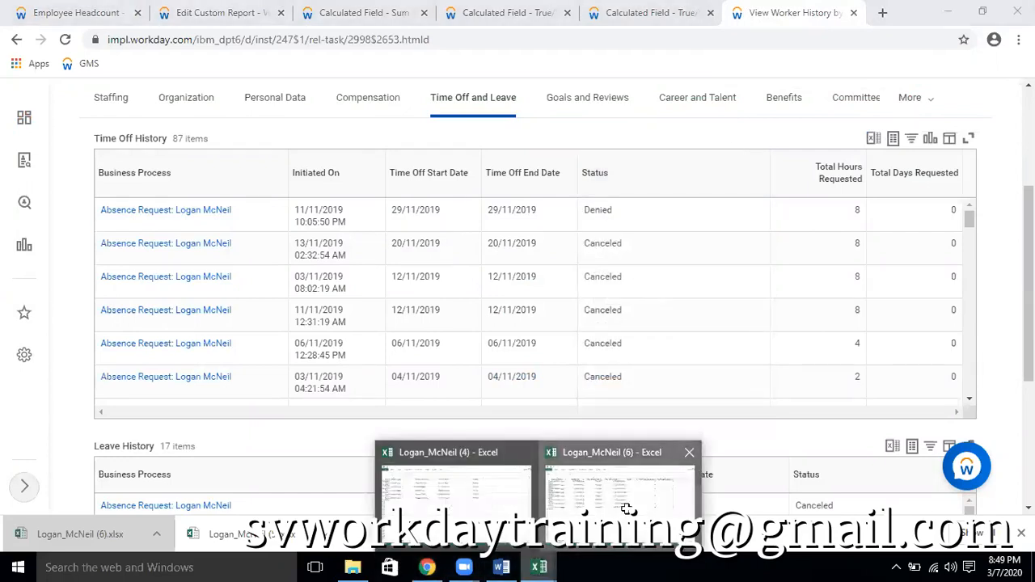
left_click(619, 477)
left_click(634, 97)
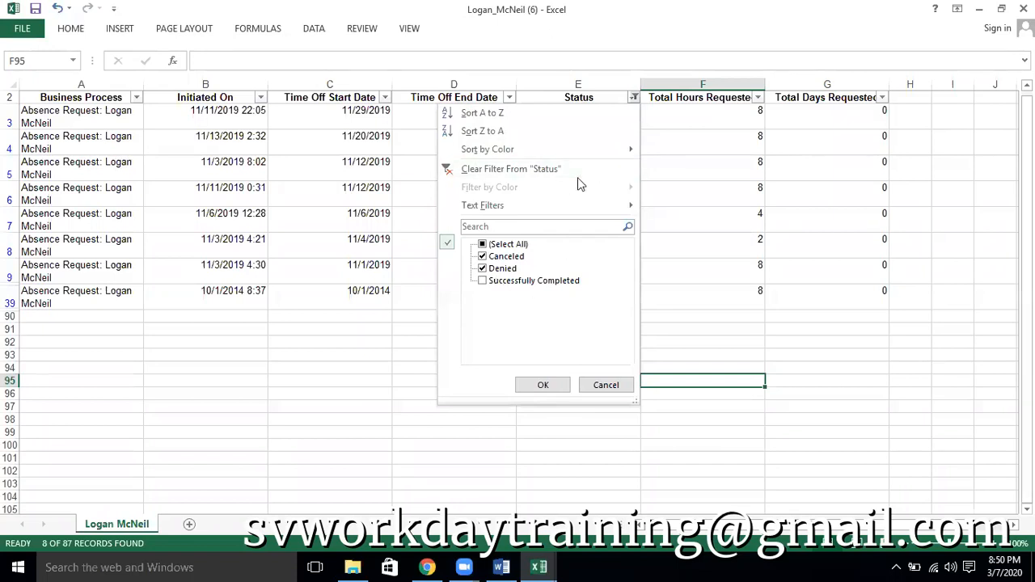
left_click(598, 99)
key("alt+Tab")
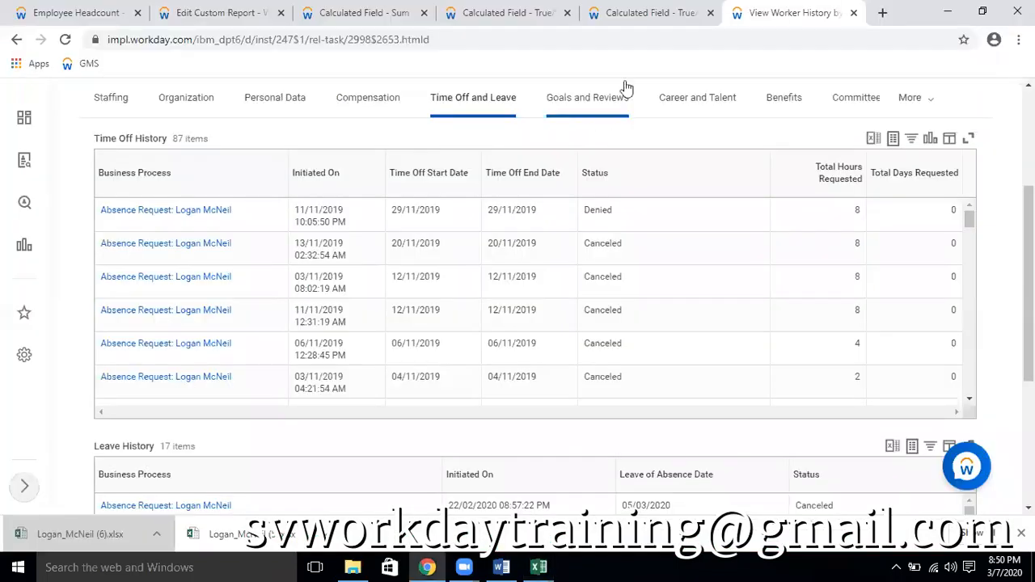
Review the CF TF Plan = GD 1 - PTO Plan calculated field and close its browser tab
left_click(630, 16)
scroll(385, 284, "down", 3)
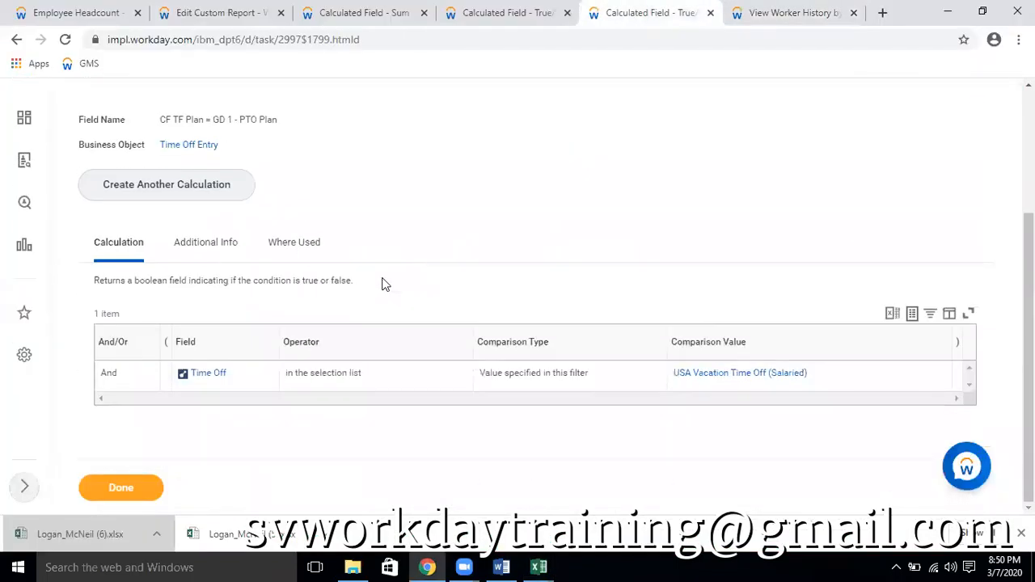
left_click(711, 13)
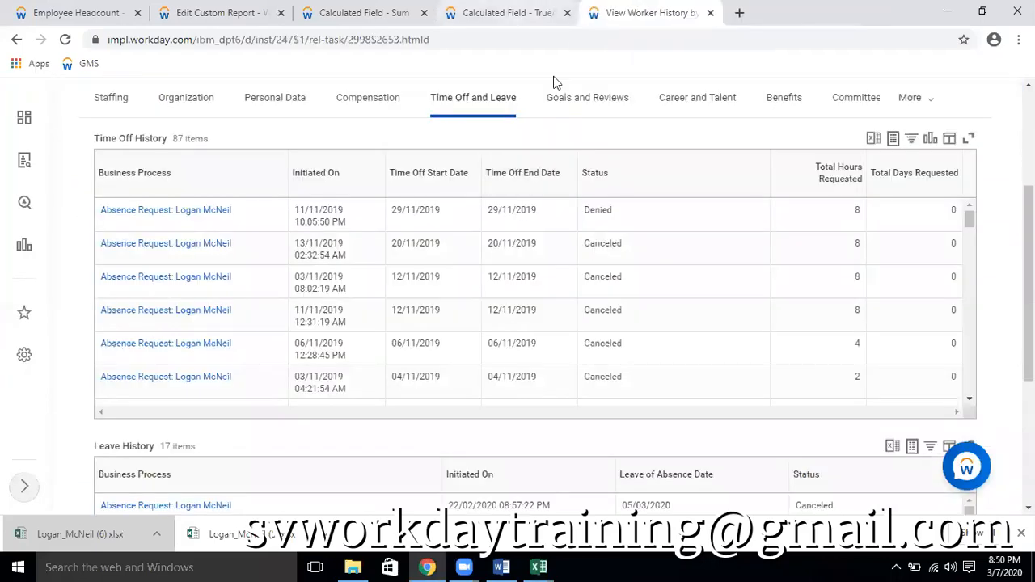
Review the condition of the CF TF TIme Off Event = Vacation calculated field and open the field for editing
left_click(505, 13)
scroll(408, 326, "down", 3)
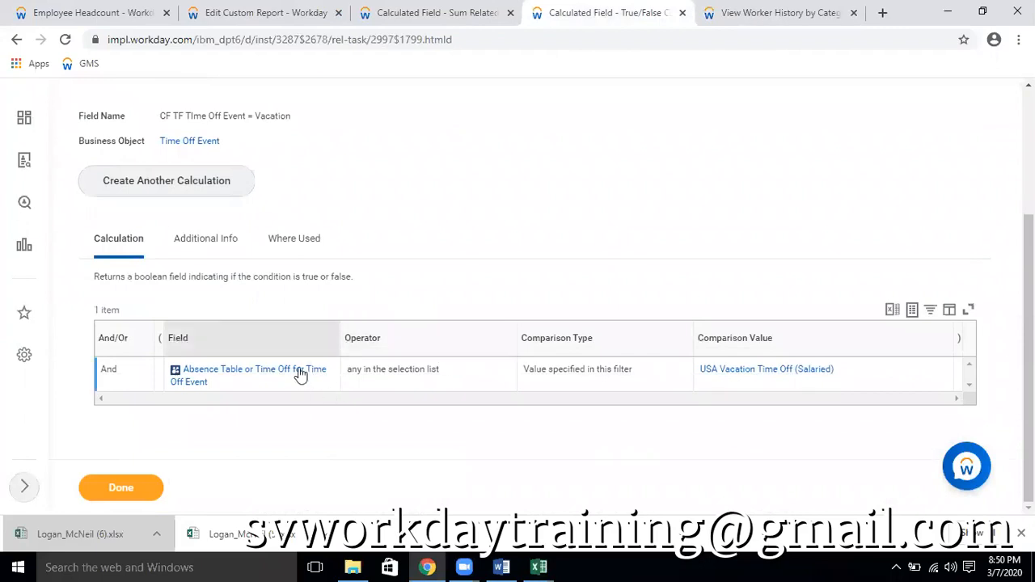
scroll(330, 362, "up", 5)
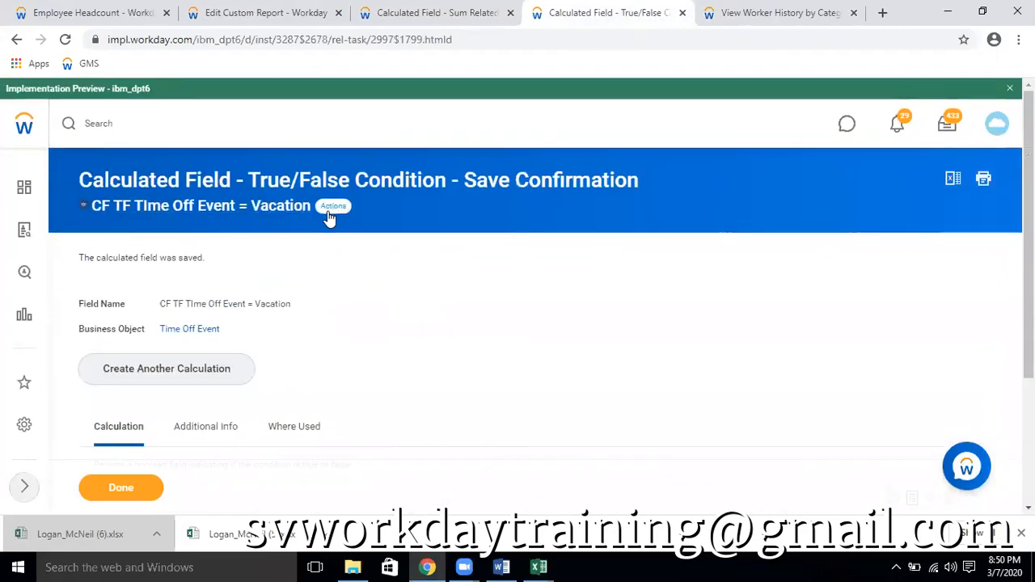
left_click(332, 206)
mouse_move(366, 308)
left_click(485, 312)
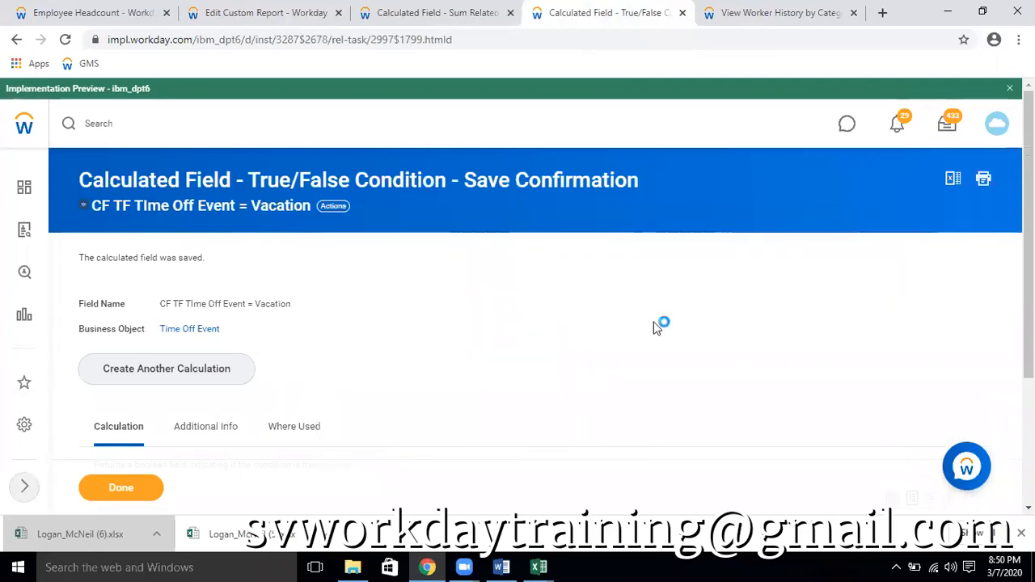
Add a second And condition to the calculated field using the Status is Successfully Completed field
scroll(642, 344, "down", 3)
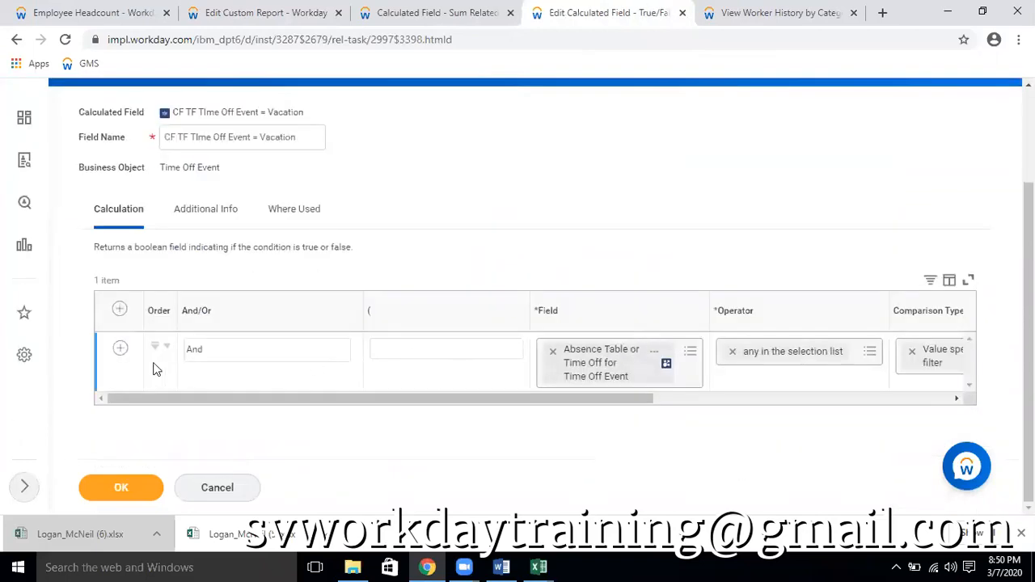
left_click(119, 348)
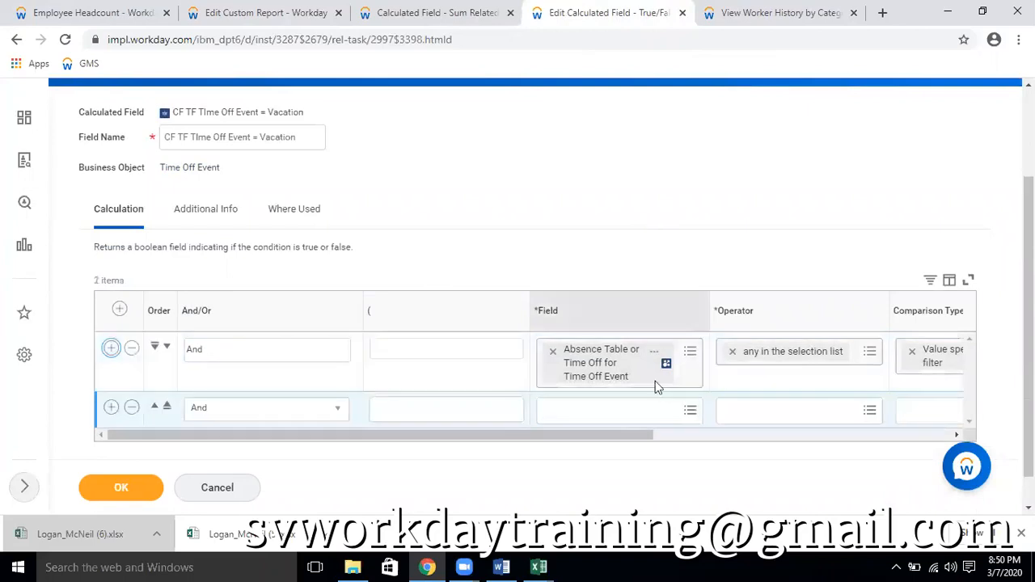
left_click(625, 419)
type("status")
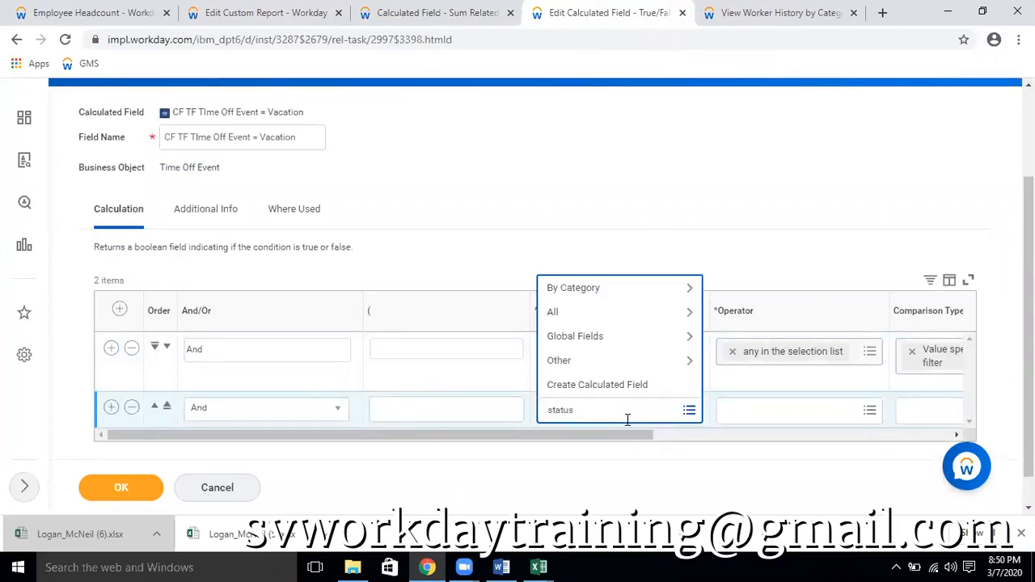
key("Return")
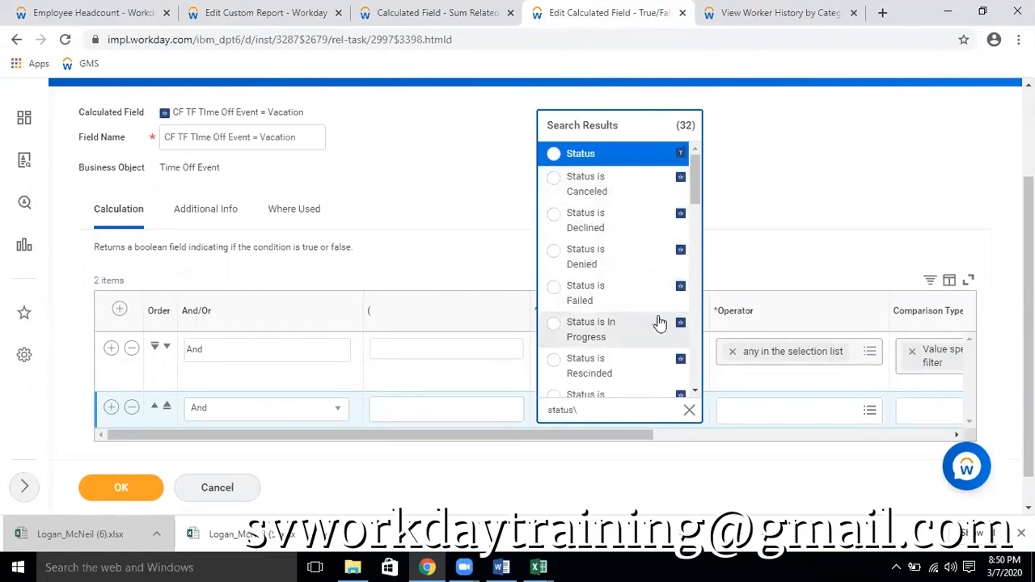
scroll(658, 322, "down", 3)
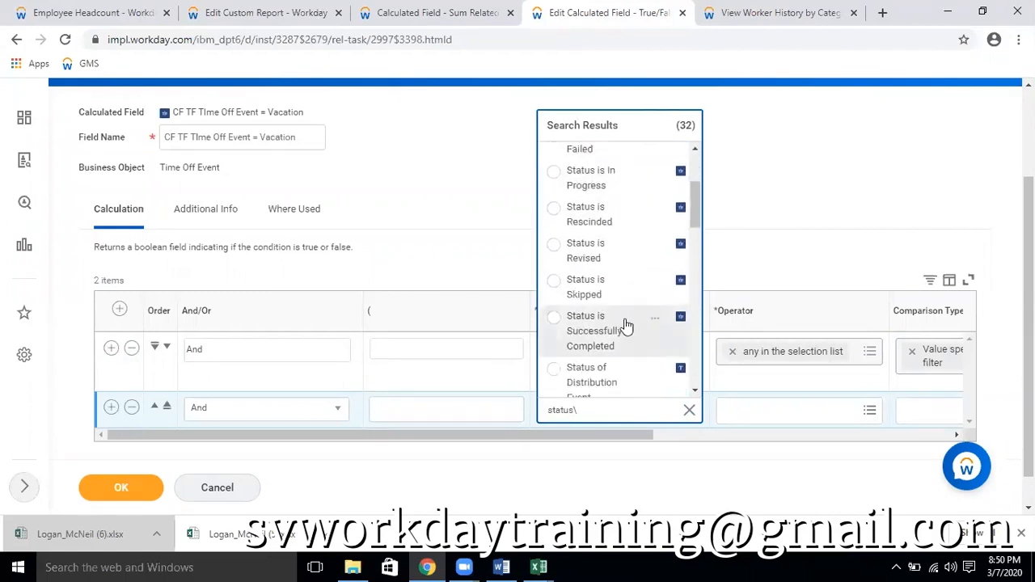
left_click(553, 317)
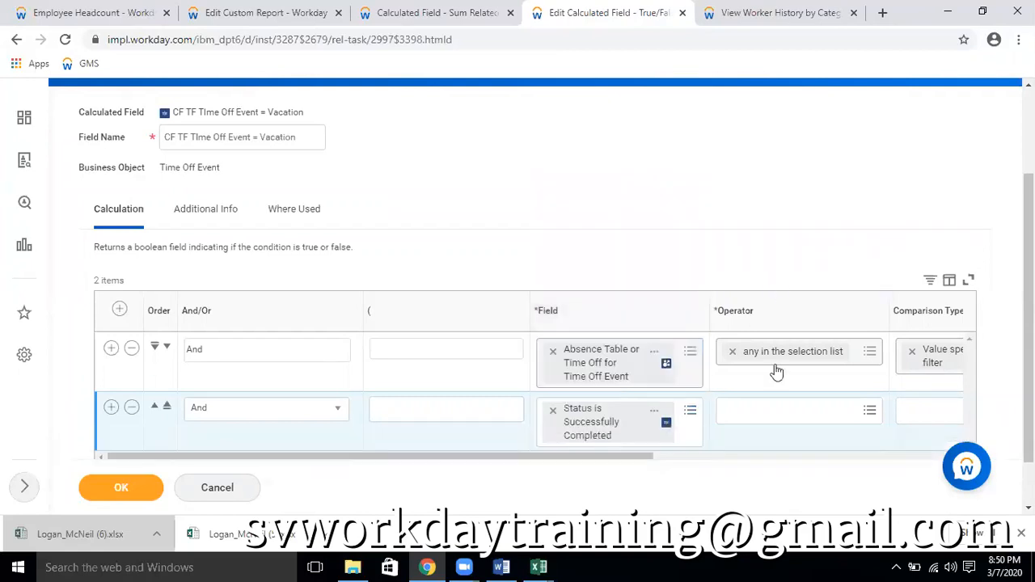
Set the Status is Successfully Completed condition to equal to with its comparison value checked, and save the calculated field
left_click(760, 419)
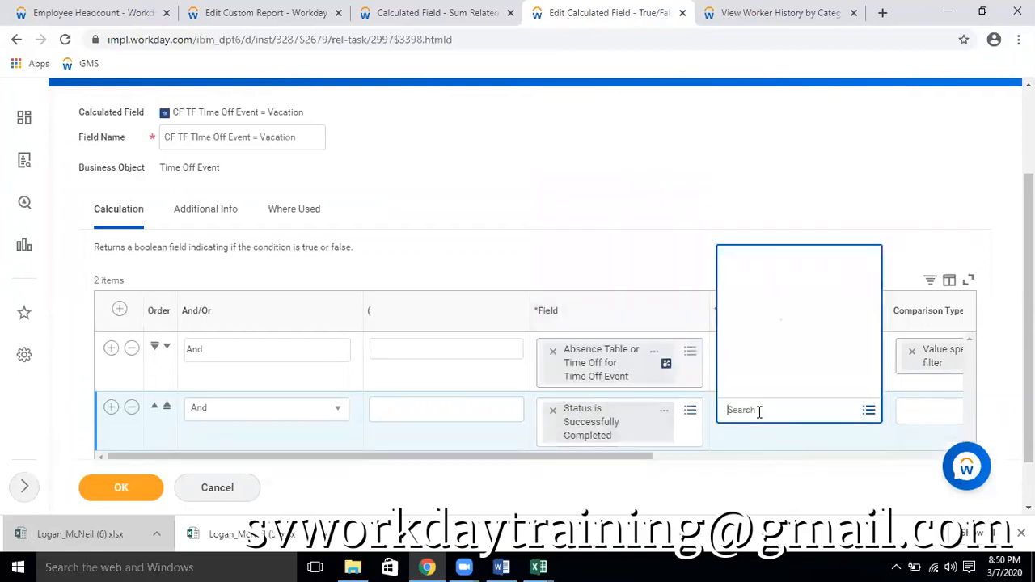
left_click(774, 361)
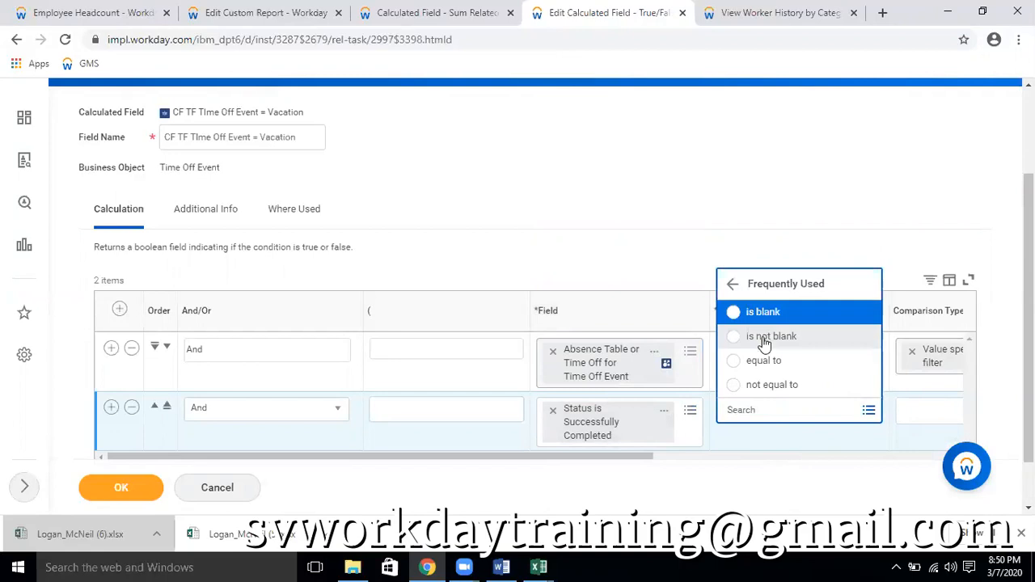
left_click(760, 361)
left_click_drag(642, 457, 824, 418)
left_click(825, 411)
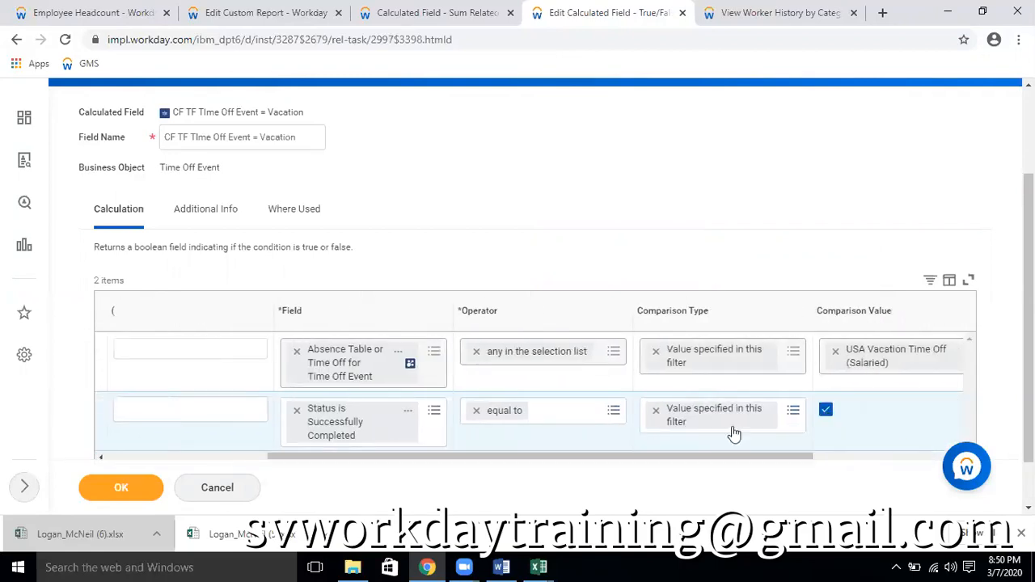
left_click(125, 491)
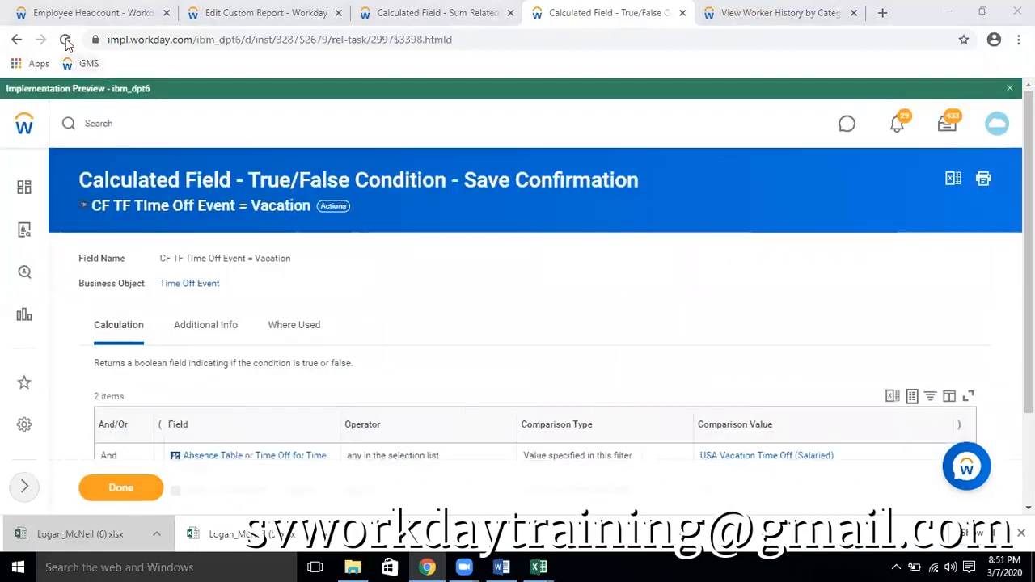
Reload the Employee Headcount report and switch to the exported time off workbook in Excel
left_click(66, 19)
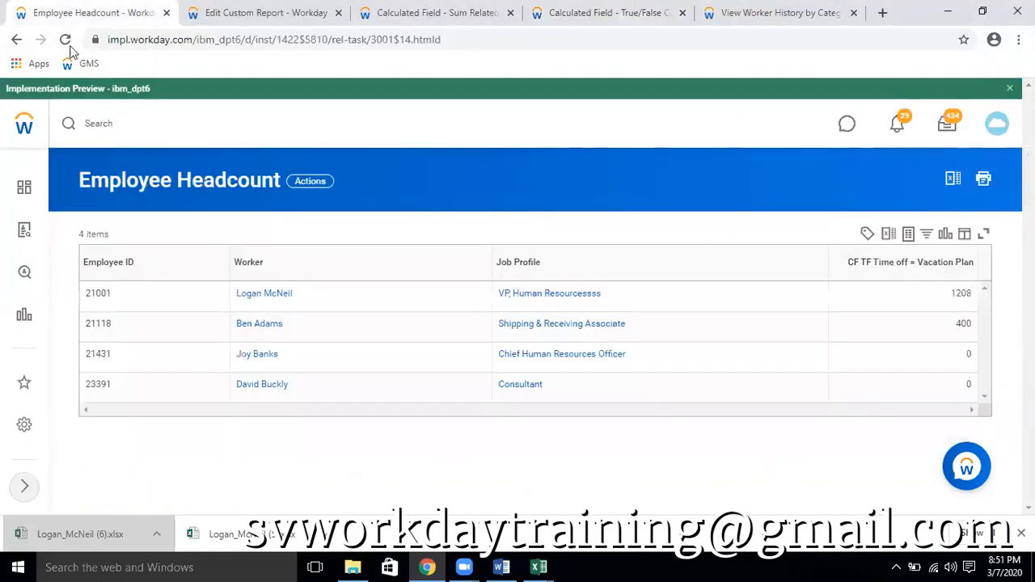
left_click(66, 40)
left_click(538, 567)
left_click(608, 483)
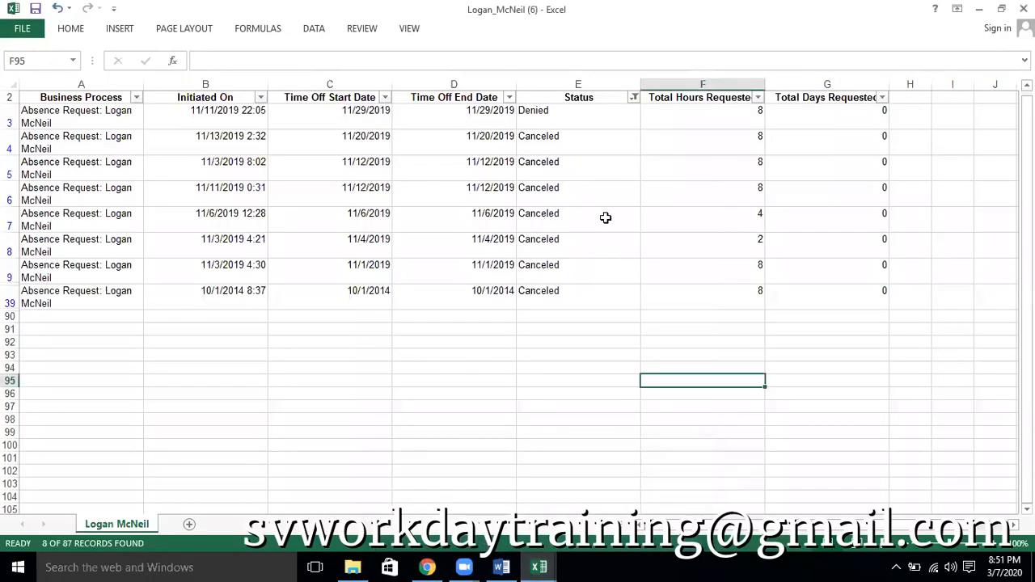
Filter the Status column to Successfully Completed only, and select the Total Hours Requested values from F10 through F89 to read their sum
left_click(634, 98)
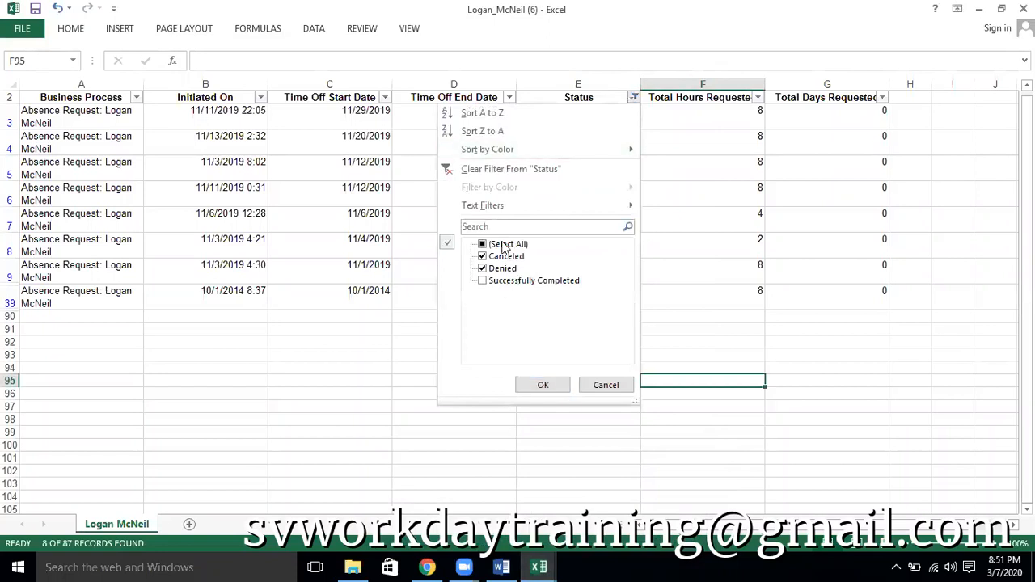
left_click(502, 244)
left_click(489, 244)
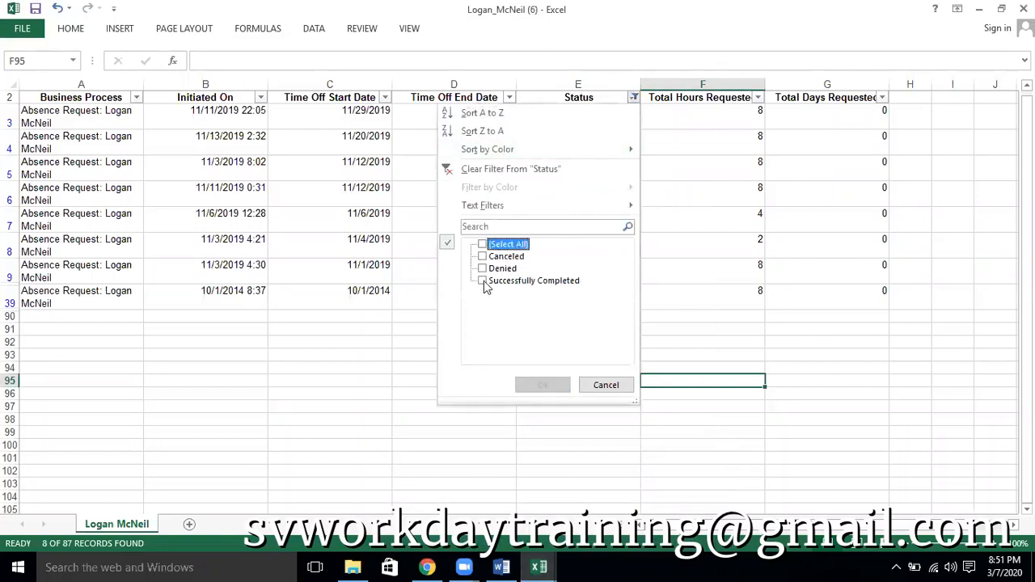
left_click(483, 281)
left_click(550, 395)
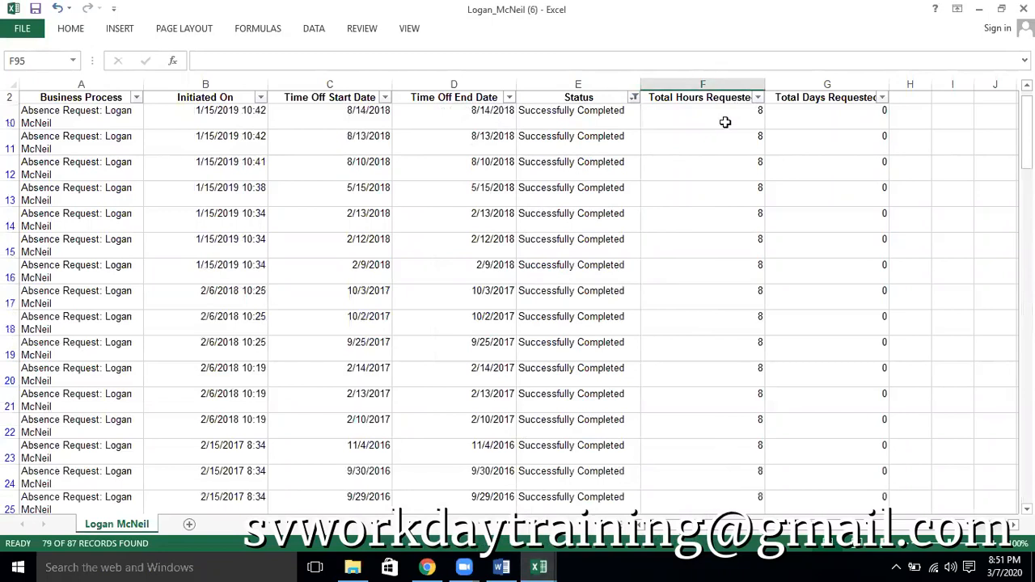
left_click(725, 122)
key("ctrl+shift+Down")
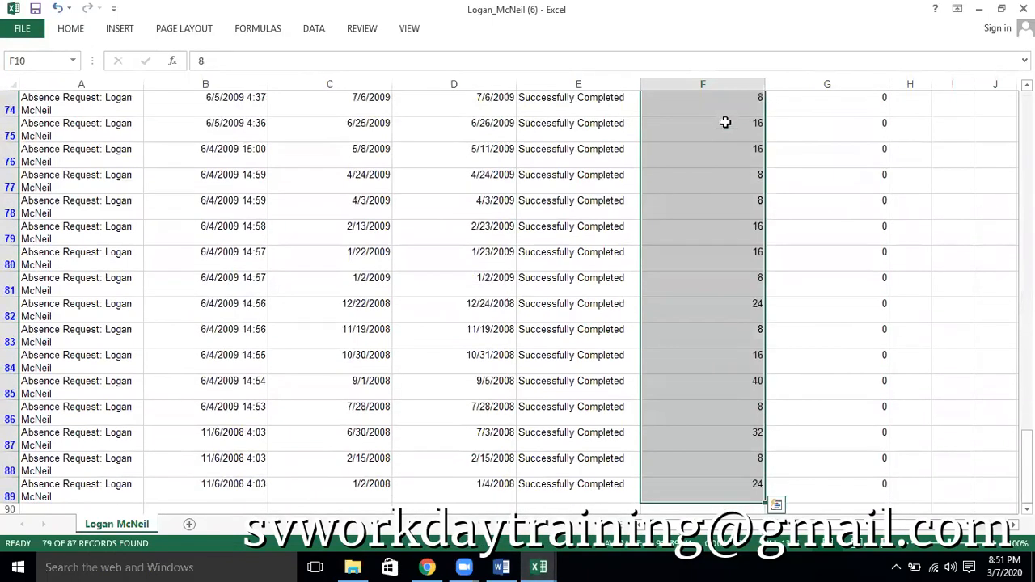
Return to Workday and review both saved conditions of the CF TF TIme Off Event = Vacation calculated field
key("alt+Tab")
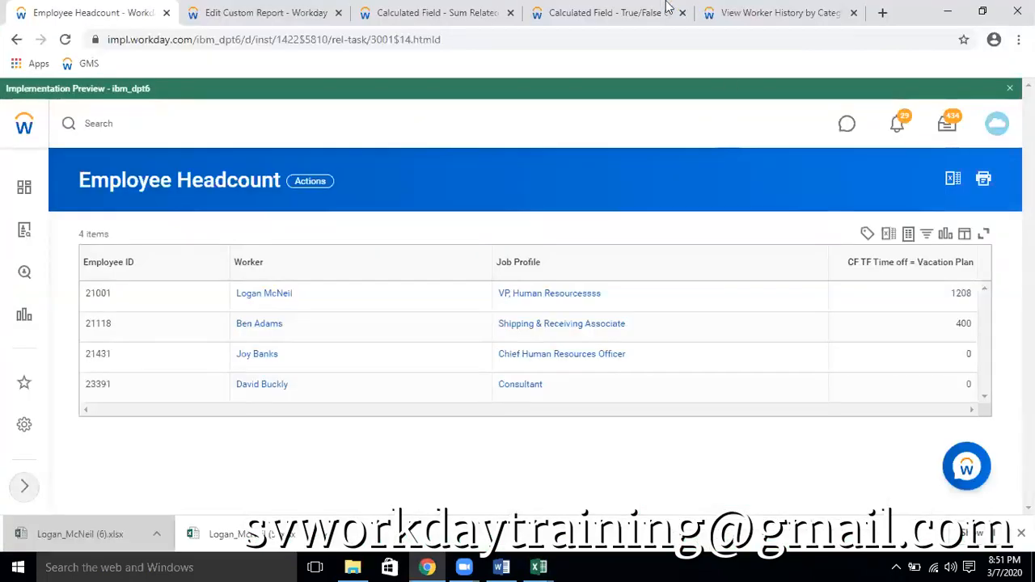
left_click(618, 20)
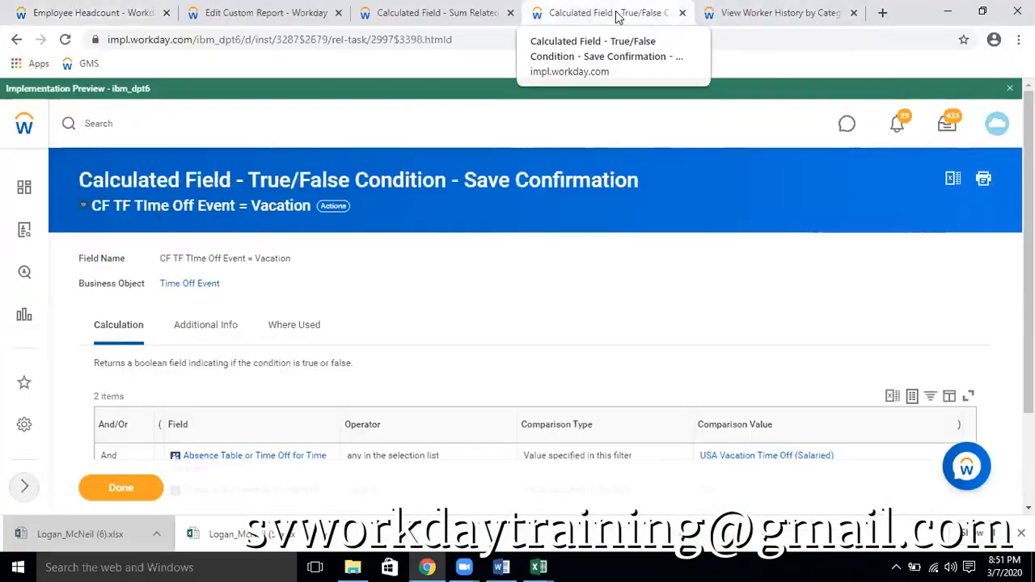
scroll(623, 168, "down", 2)
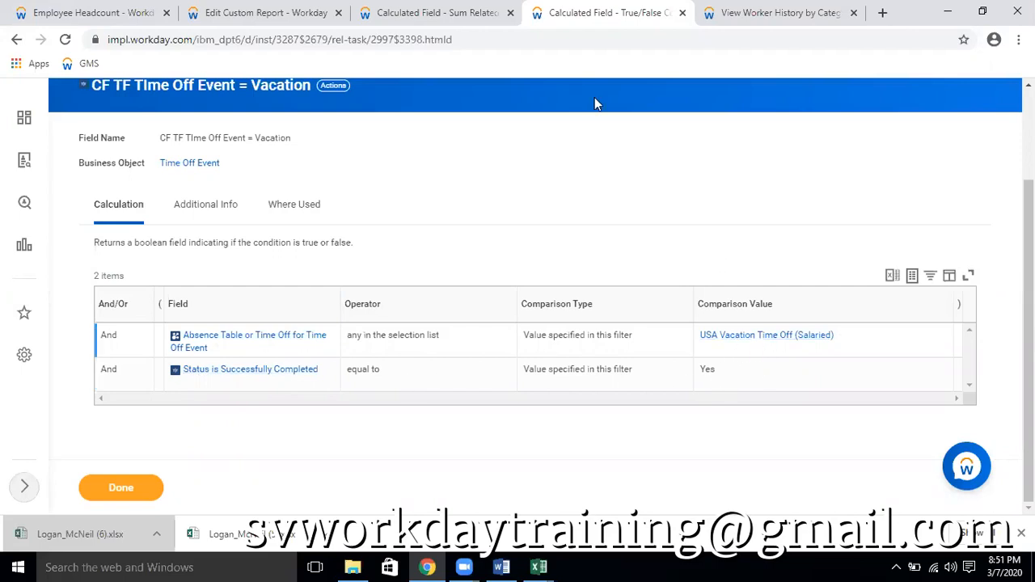
Open the worker's profile from the worker history tab, expand the full section list and view the Time Off Balance
left_click(785, 15)
scroll(313, 300, "up", 3)
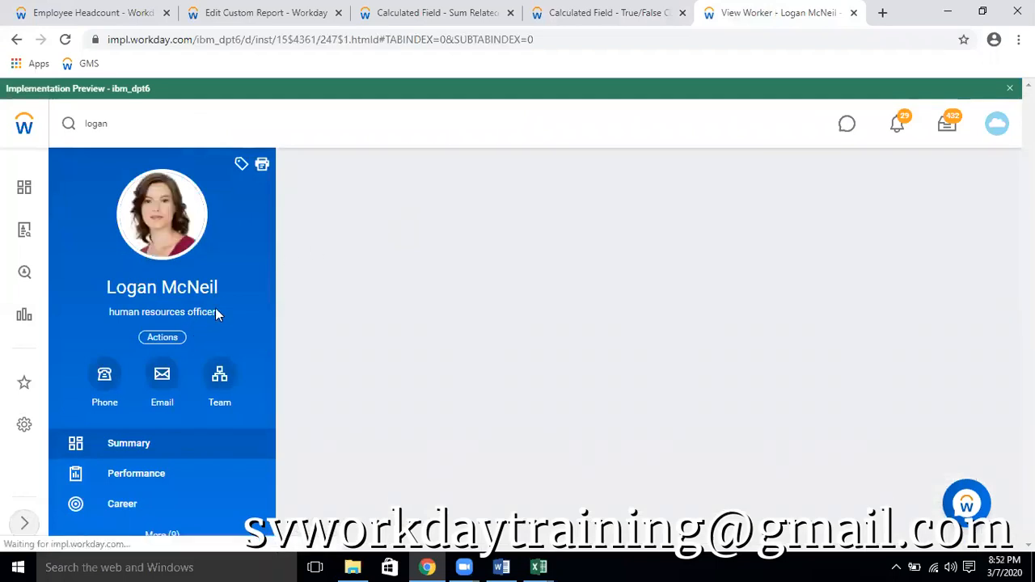
scroll(215, 310, "down", 10)
left_click(162, 527)
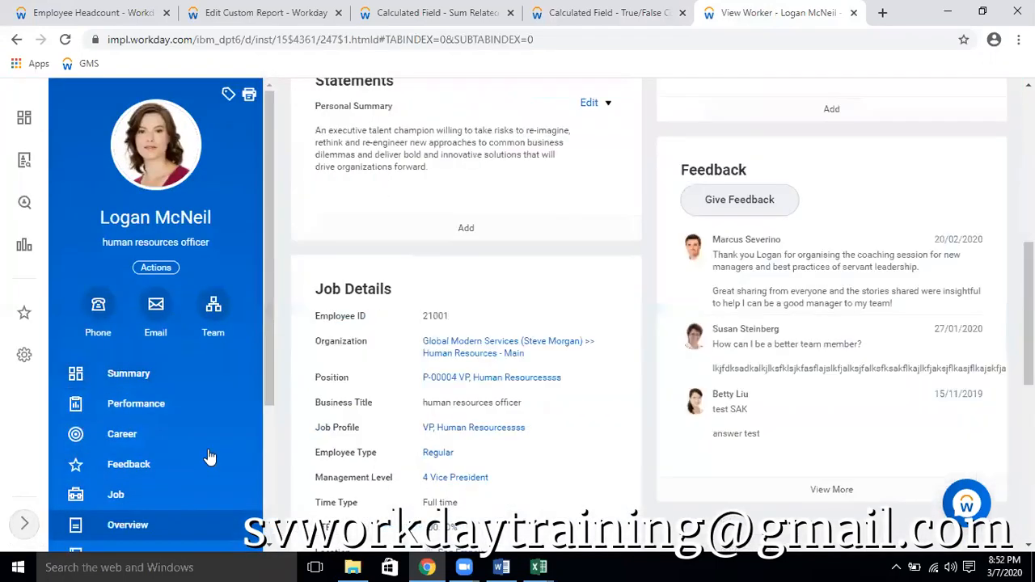
scroll(208, 455, "down", 3)
left_click(126, 506)
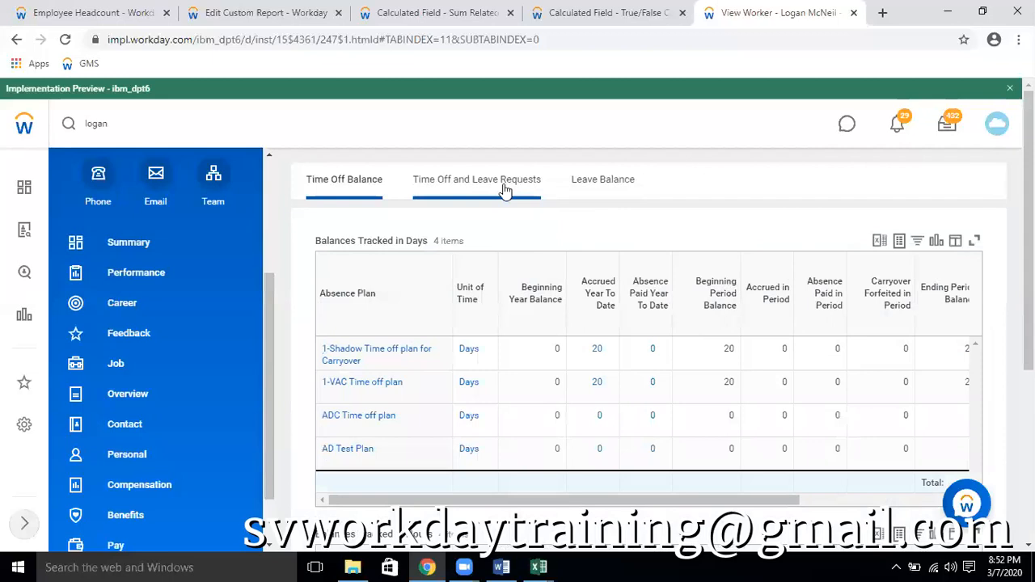
Open the worker's Time Off and Leave Requests and look through the Time Off Requests table
left_click(505, 189)
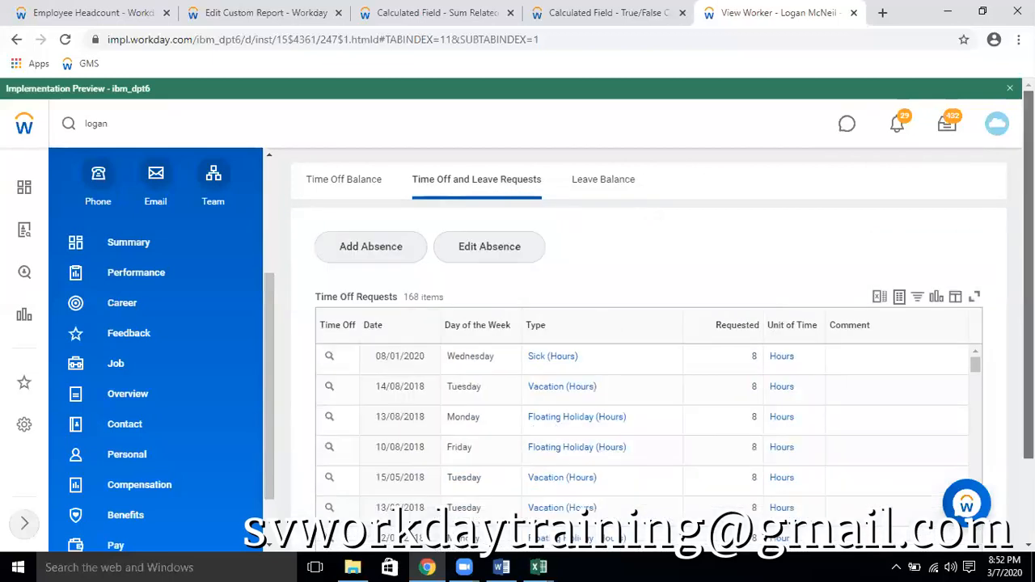
scroll(614, 218, "down", 1)
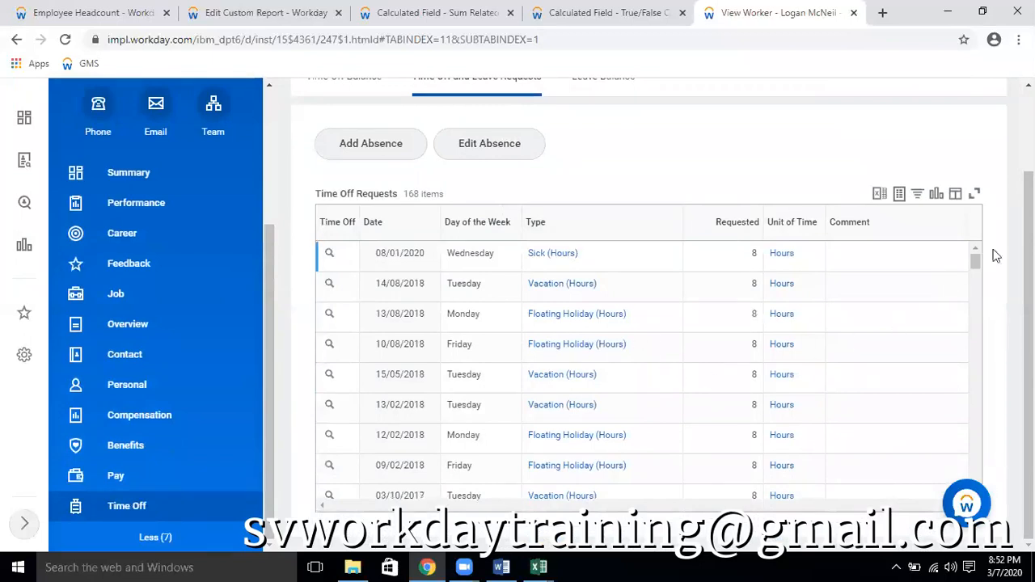
scroll(848, 339, "down", 2)
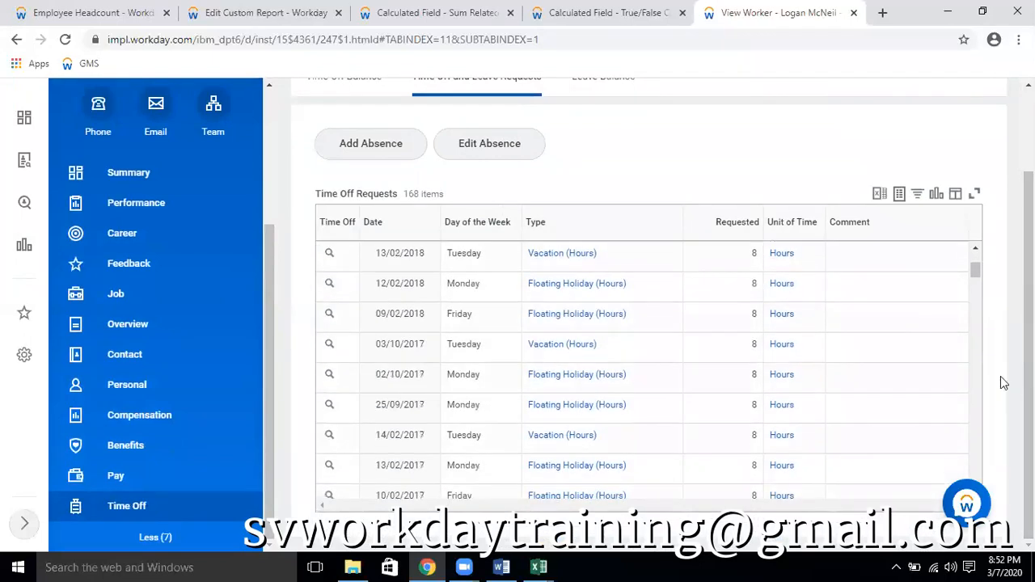
scroll(1000, 376, "up", 2)
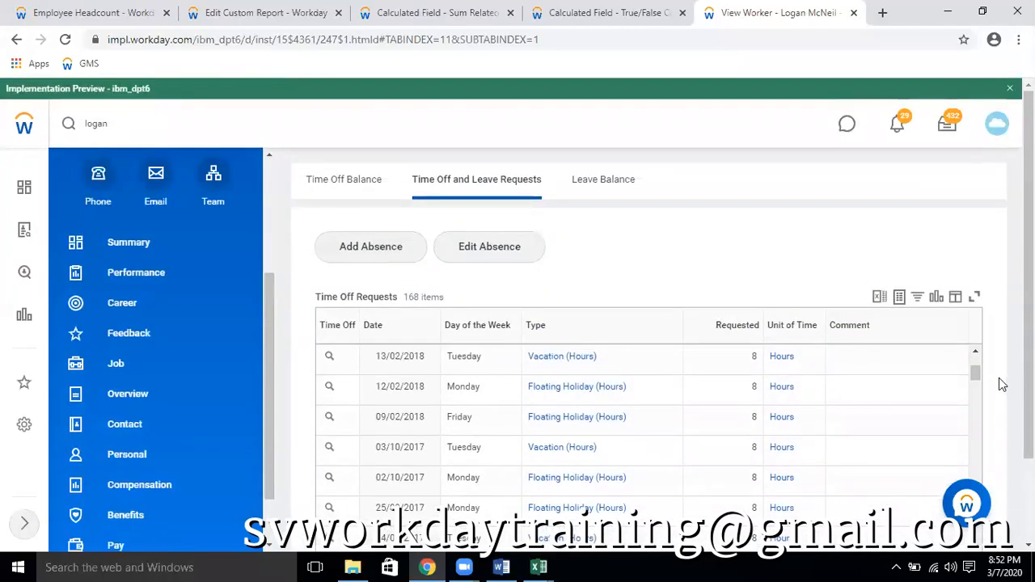
Filter the Time Off Requests table to the type Vacation (Hours) and look through the filtered entries
left_click(536, 325)
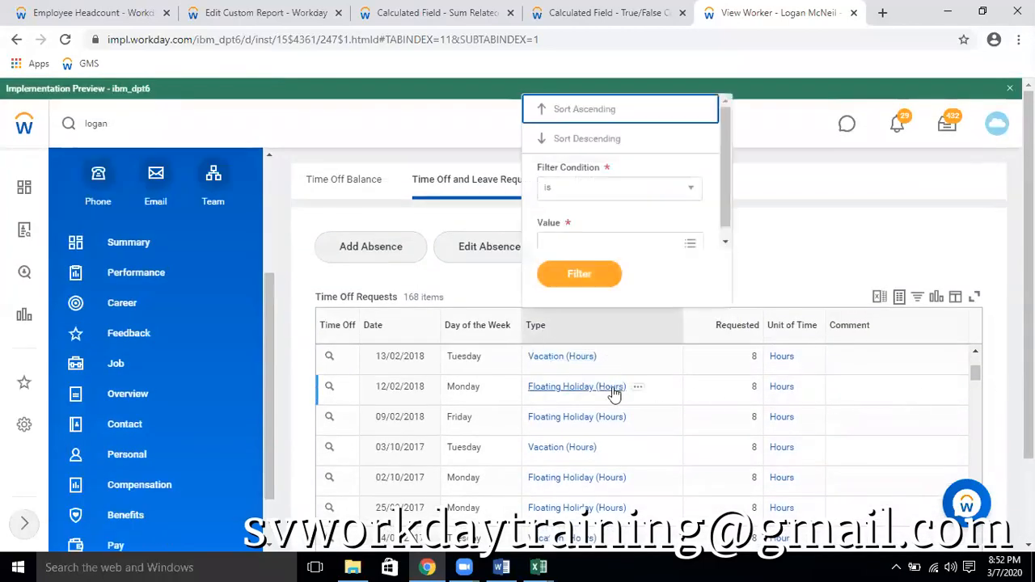
left_click(644, 240)
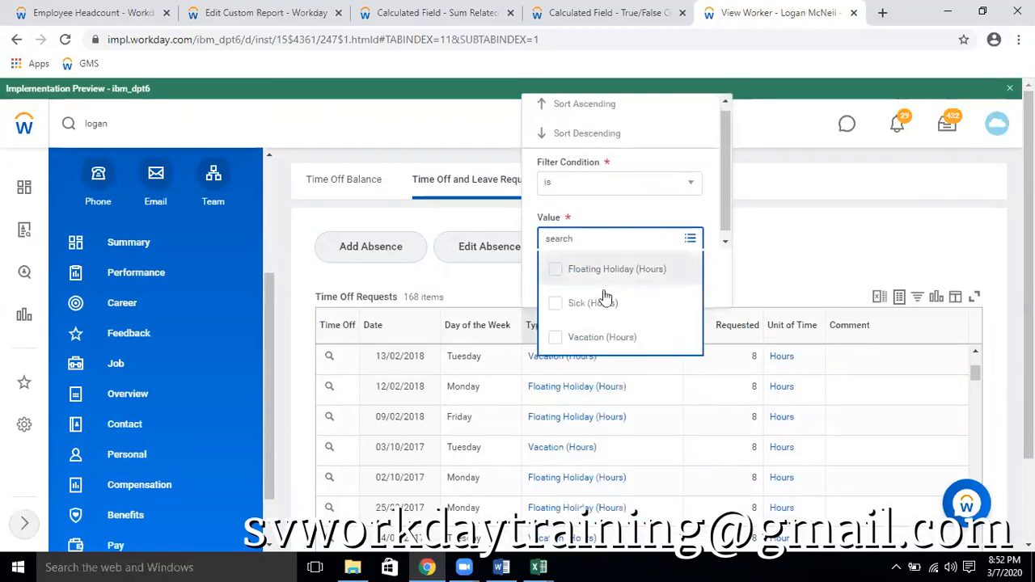
left_click(597, 338)
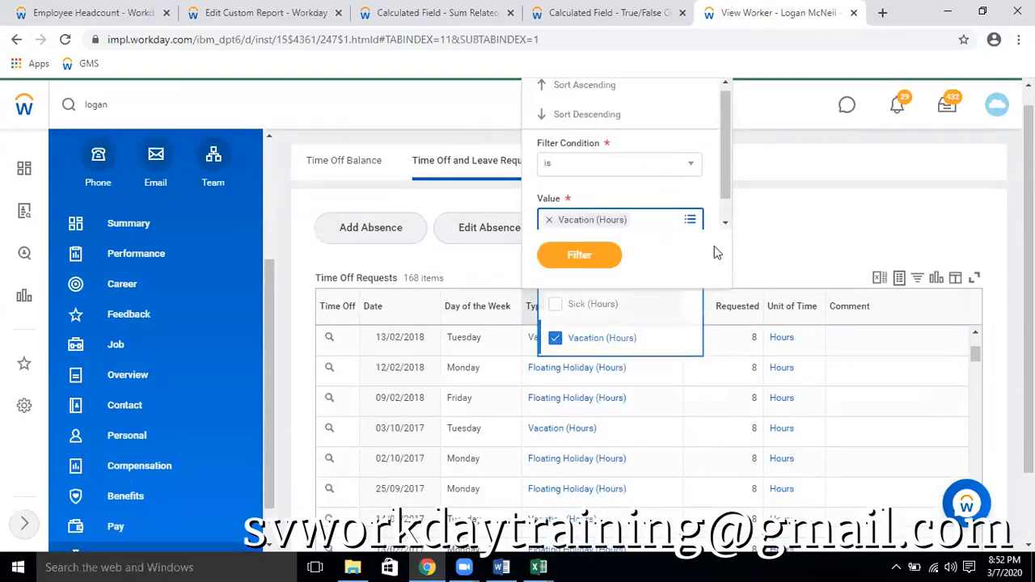
left_click(576, 257)
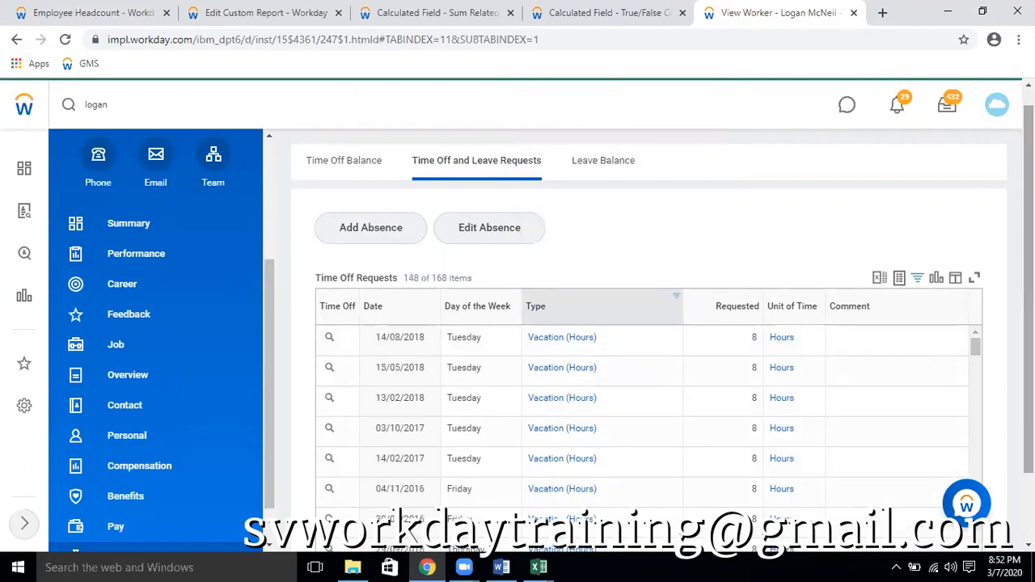
scroll(928, 338, "down", 1)
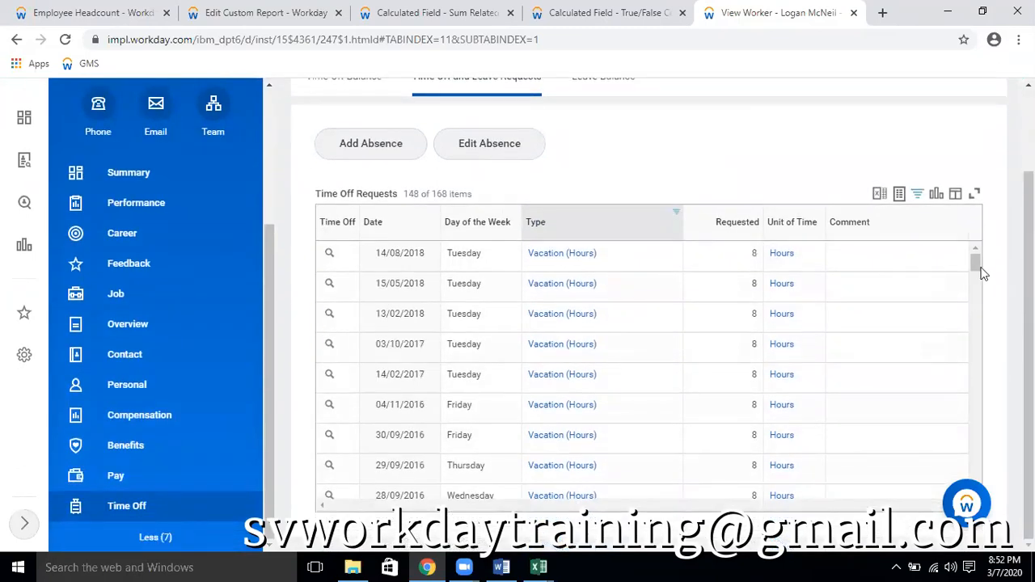
left_click_drag(975, 267, 974, 375)
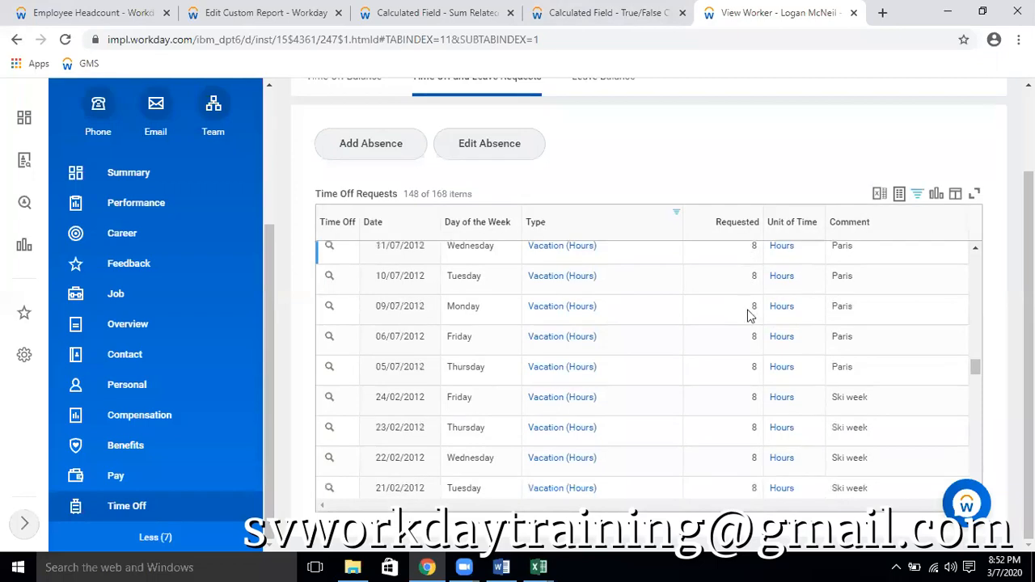
Export the Time Off Requests table to Excel, open the downloaded workbook and enable editing
left_click(879, 196)
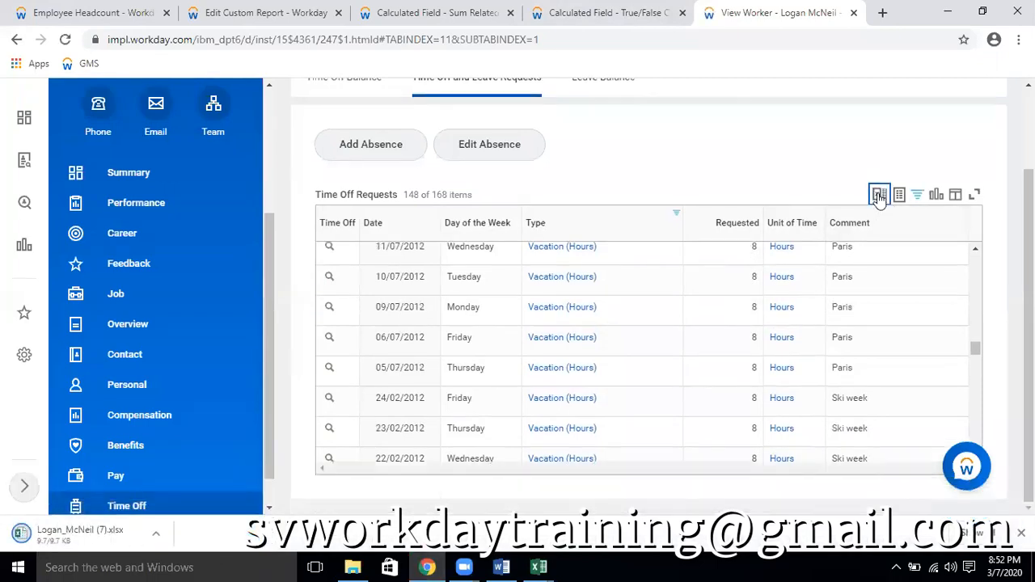
left_click(81, 534)
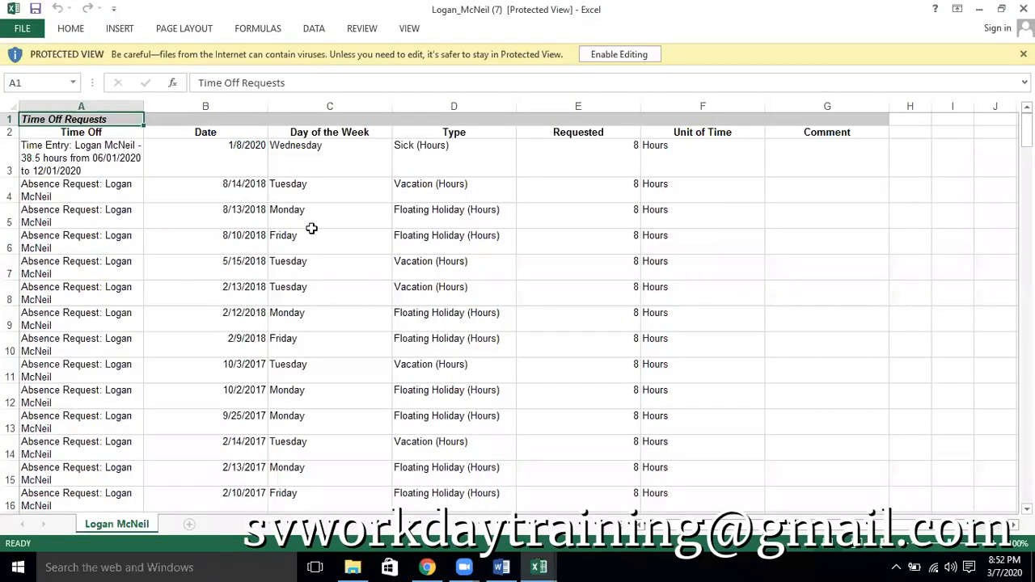
left_click(624, 54)
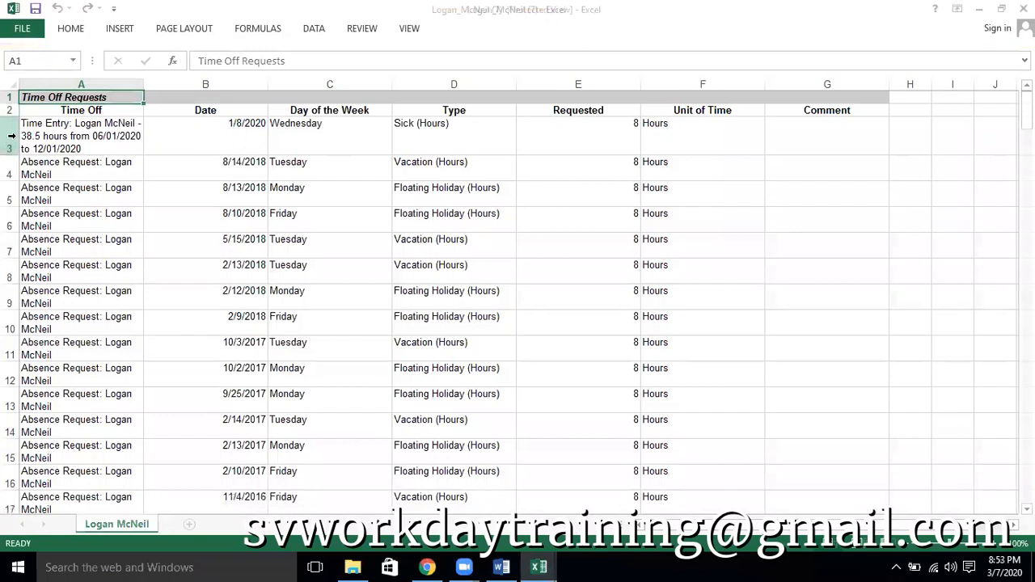
Add filters to the header row in row 2 and filter the Type column to Vacation (Hours) only
left_click(11, 109)
key("ctrl+shift+l")
left_click(509, 110)
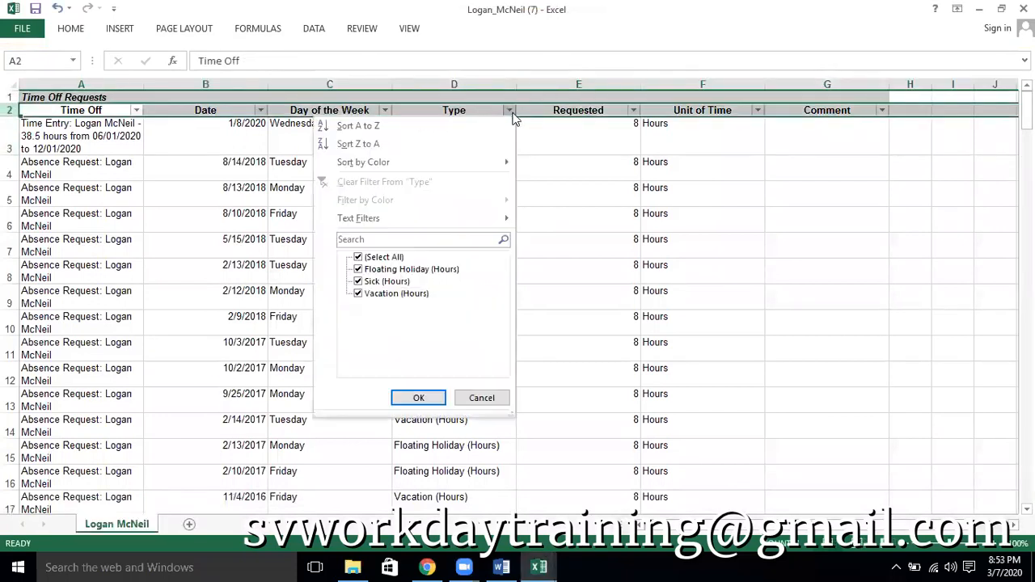
left_click(388, 281)
left_click(392, 269)
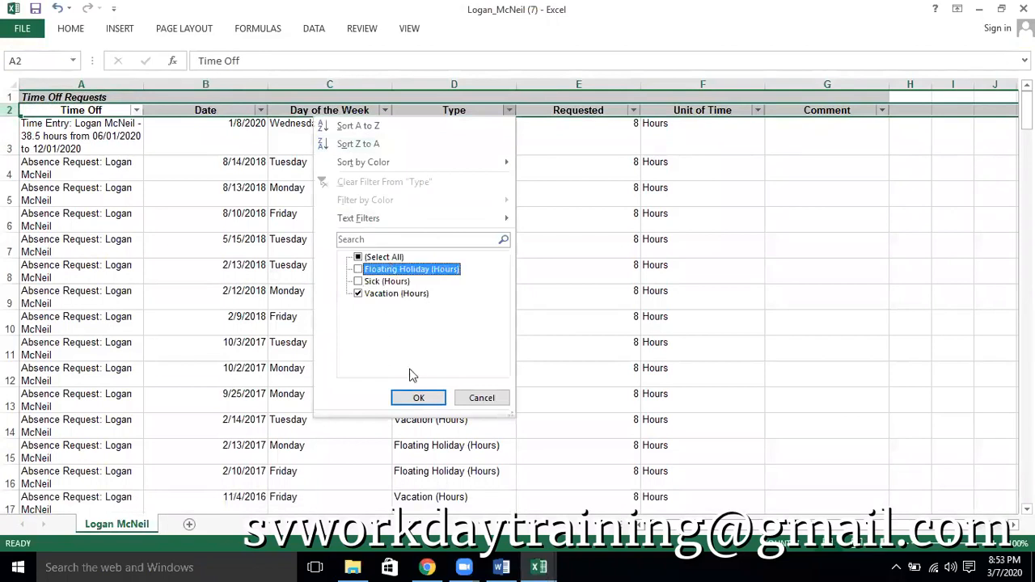
left_click(418, 397)
Select all Requested values of the vacation rows to read their sum, then return to the header row
left_click(573, 124)
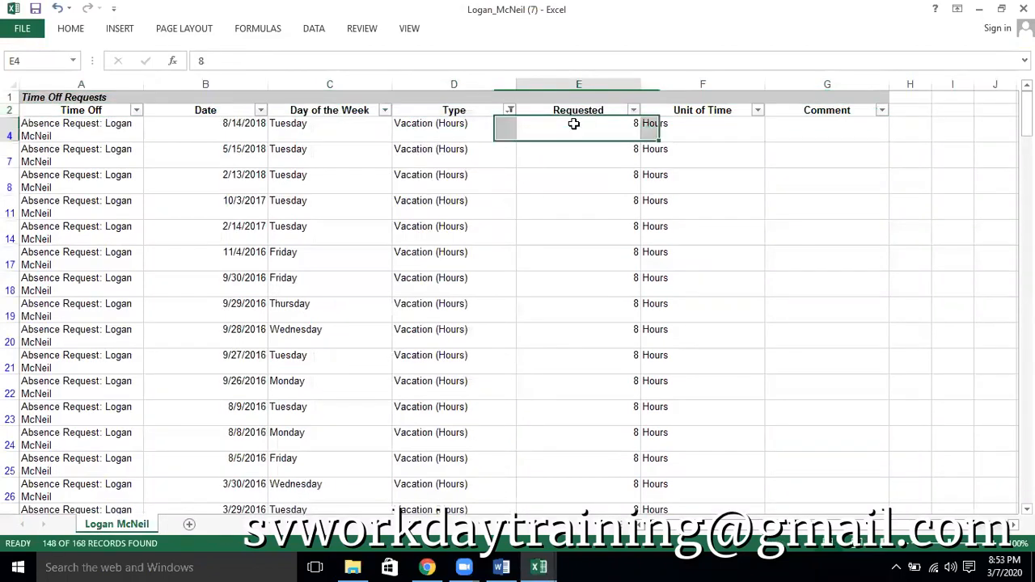
key("ctrl+shift+Down")
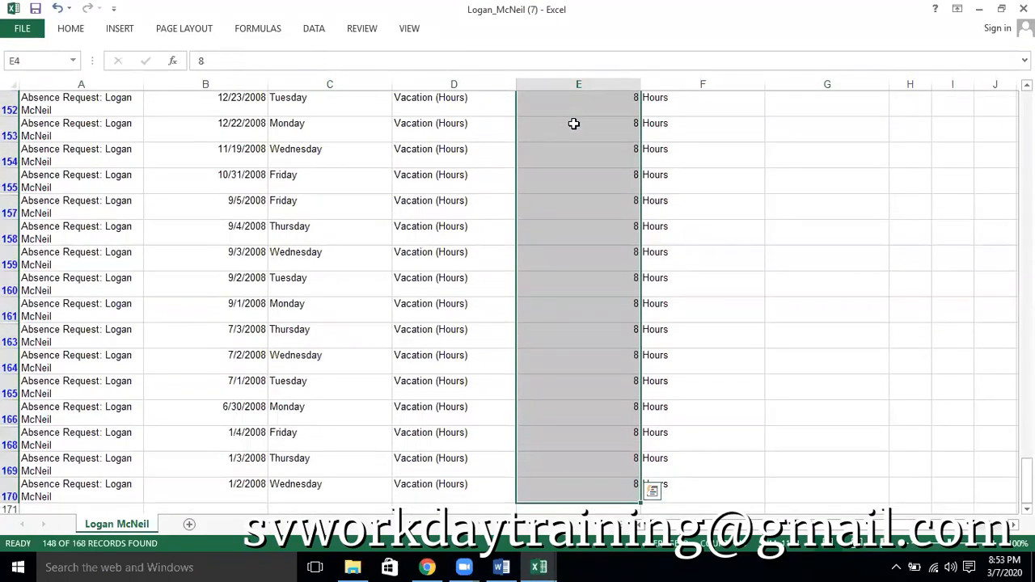
key("ctrl+Up")
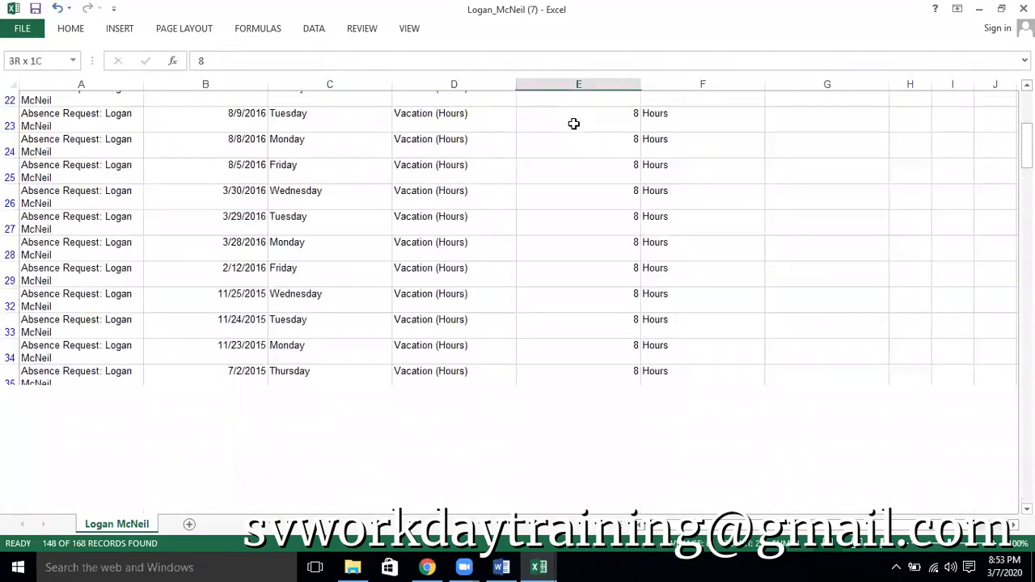
key("Left")
key("Left")
key("Left")
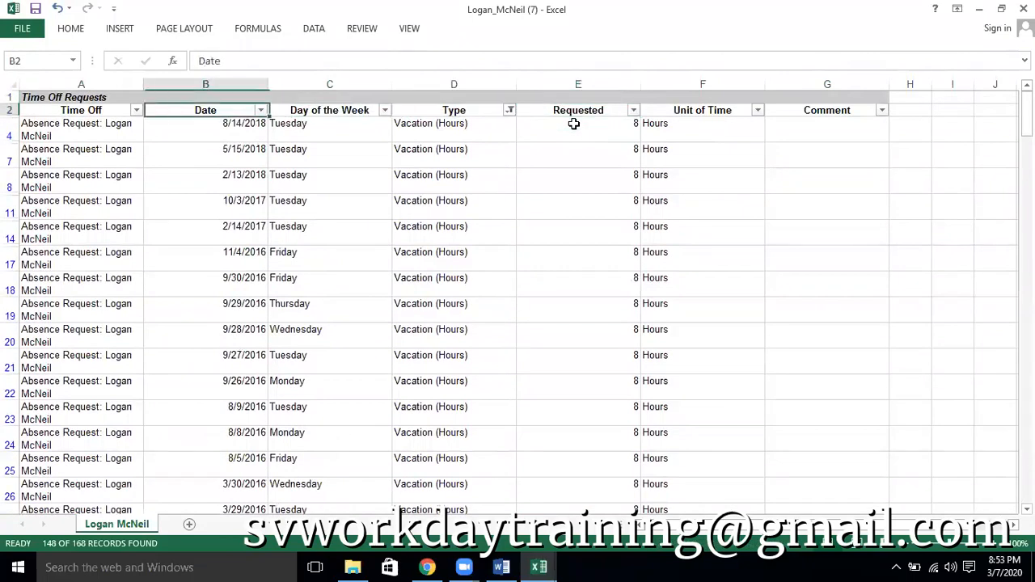
key("Right")
key("Right")
key("Right")
key("Right")
key("Left")
key("Left")
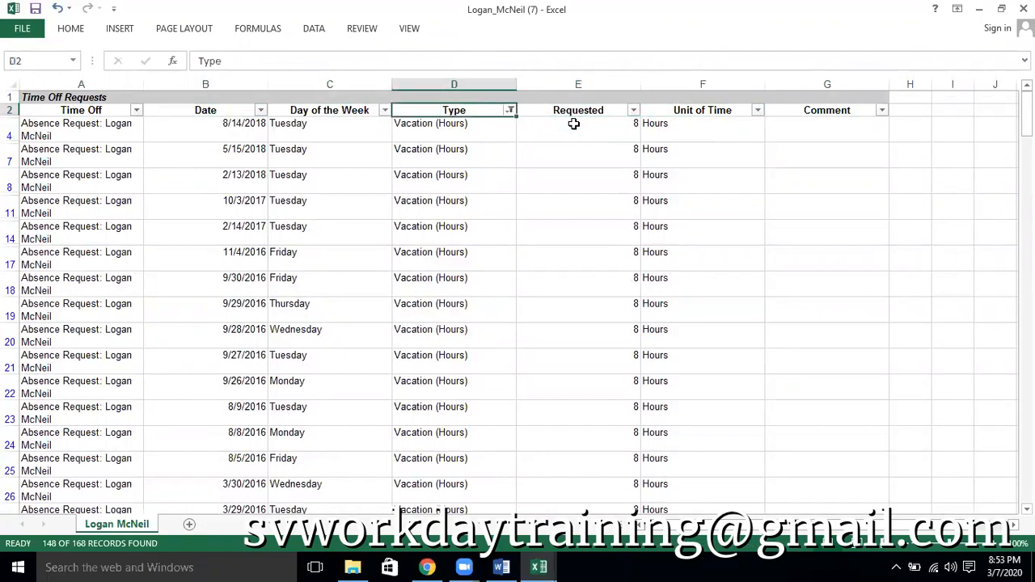
key("alt")
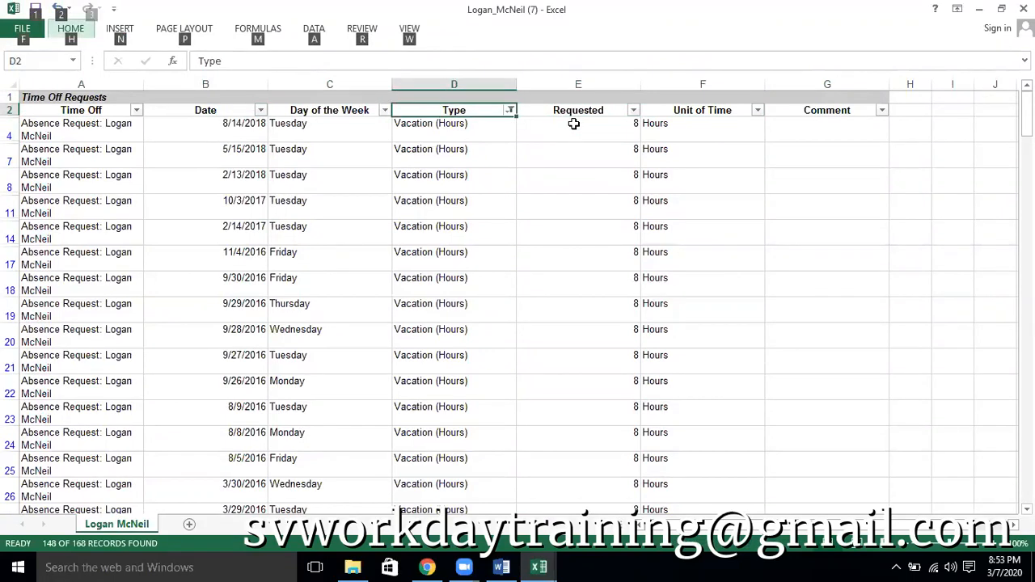
key("h")
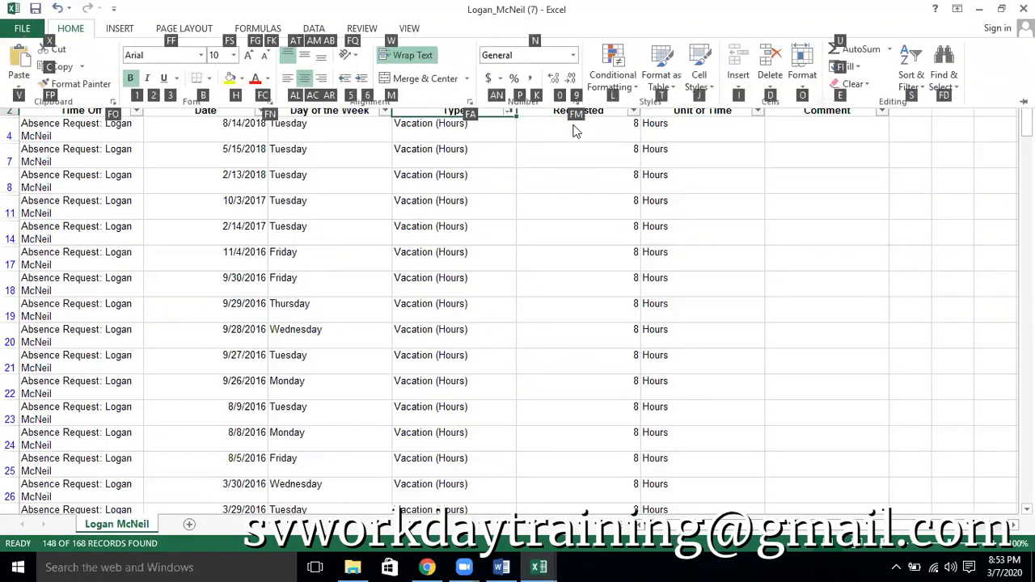
key("Escape")
Filter the Type column to Floating Holiday (Hours) and Sick (Hours), and select their Requested values to read the sum
left_click(511, 111)
left_click(396, 293)
left_click(395, 269)
left_click(380, 281)
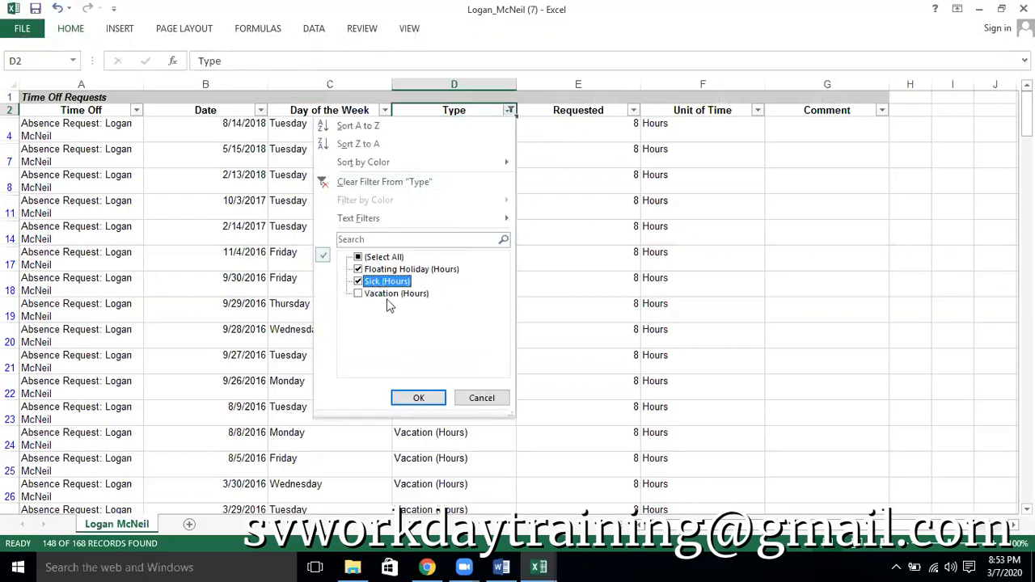
left_click(418, 397)
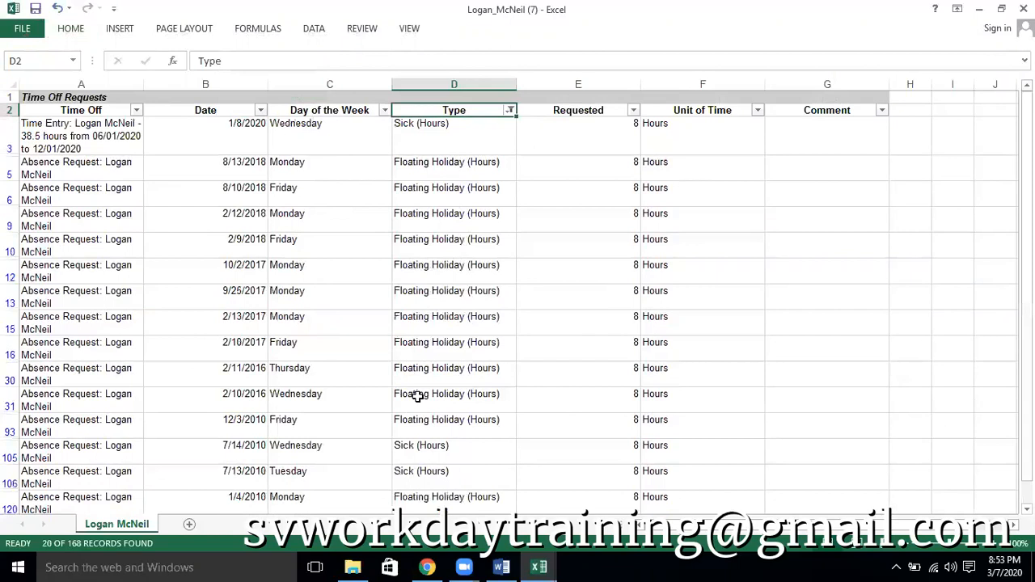
left_click(592, 132)
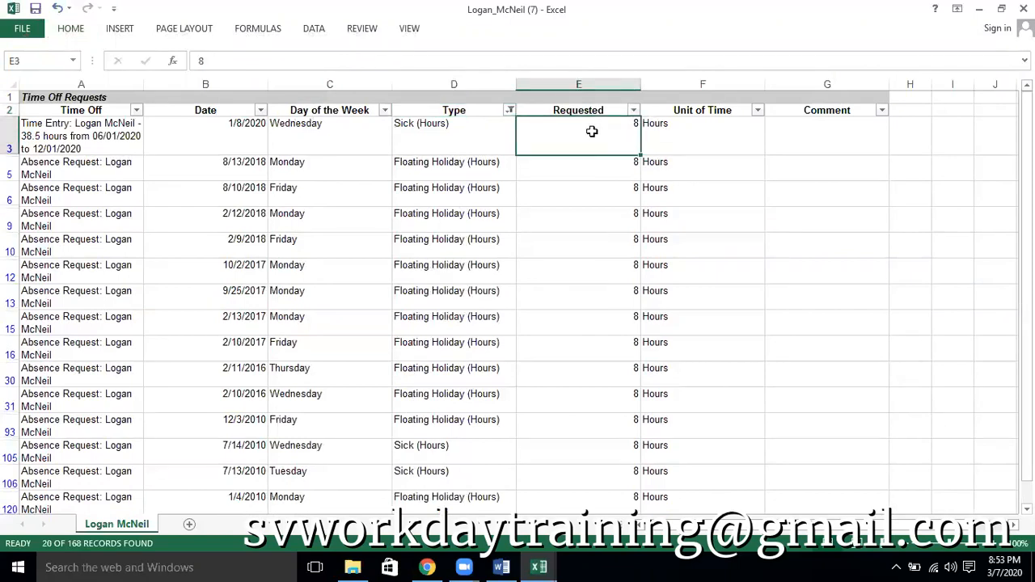
key("ctrl+shift+Down")
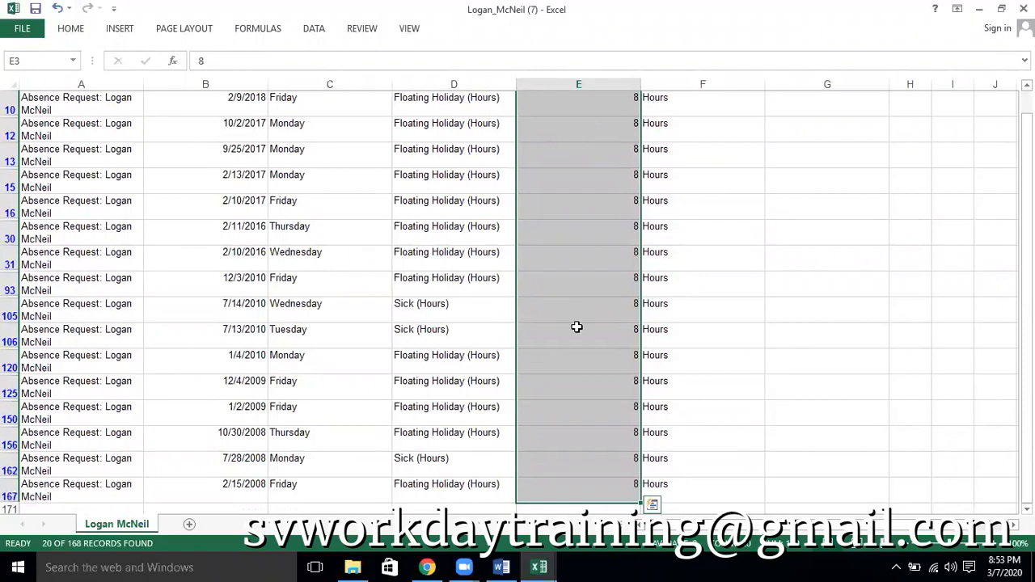
scroll(772, 318, "up", 3)
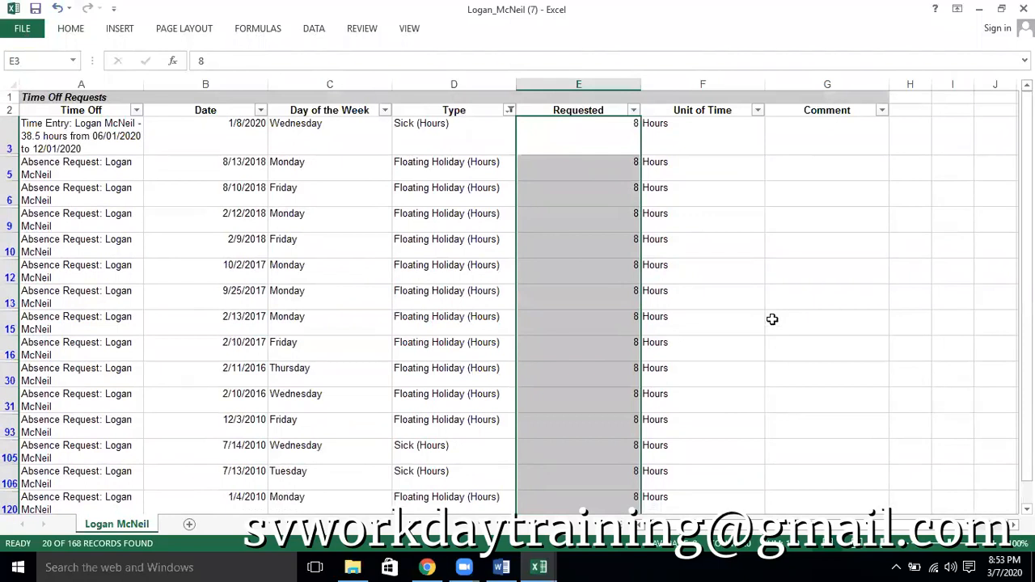
left_click(633, 110)
left_click(633, 110)
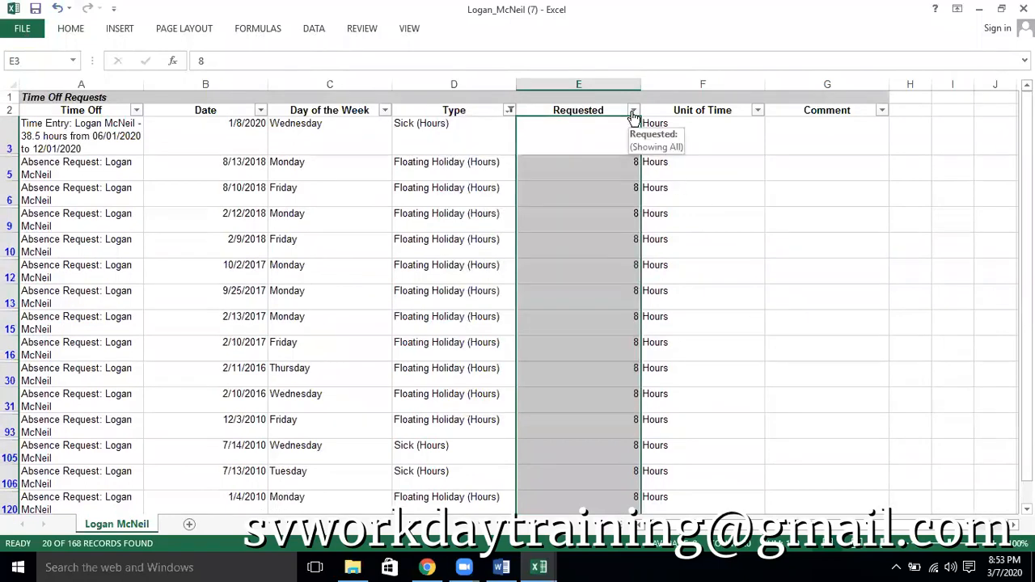
Remove Floating Holiday (Hours) from the Type filter and check the Requested values of the remaining Sick (Hours) rows
left_click(510, 110)
left_click(370, 269)
left_click(418, 398)
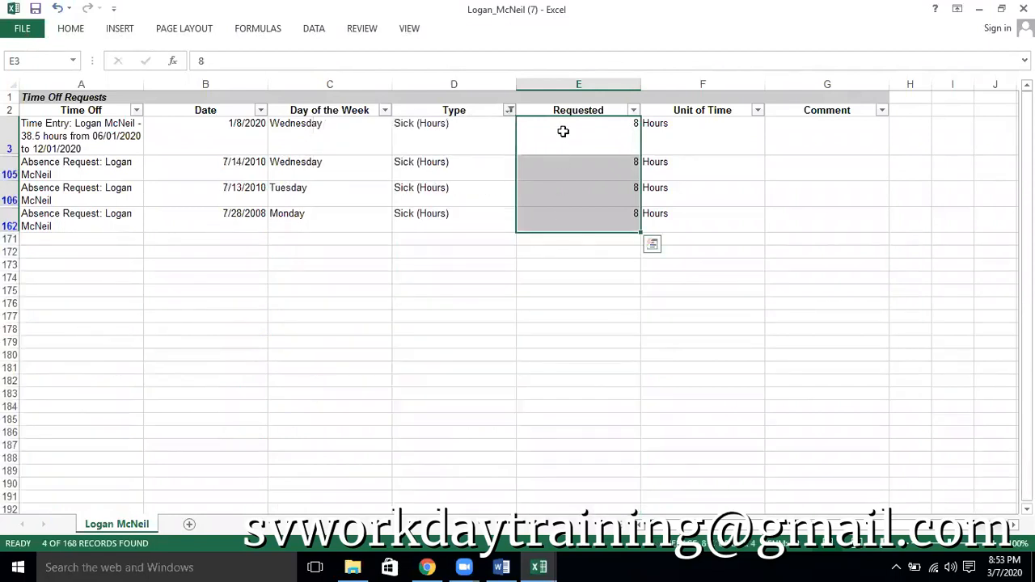
left_click(577, 215, "shift")
Switch to Workday, review the saved CF TF Time off = Vacation Plan calculated field, and view the Employee Headcount report
key("alt+Tab")
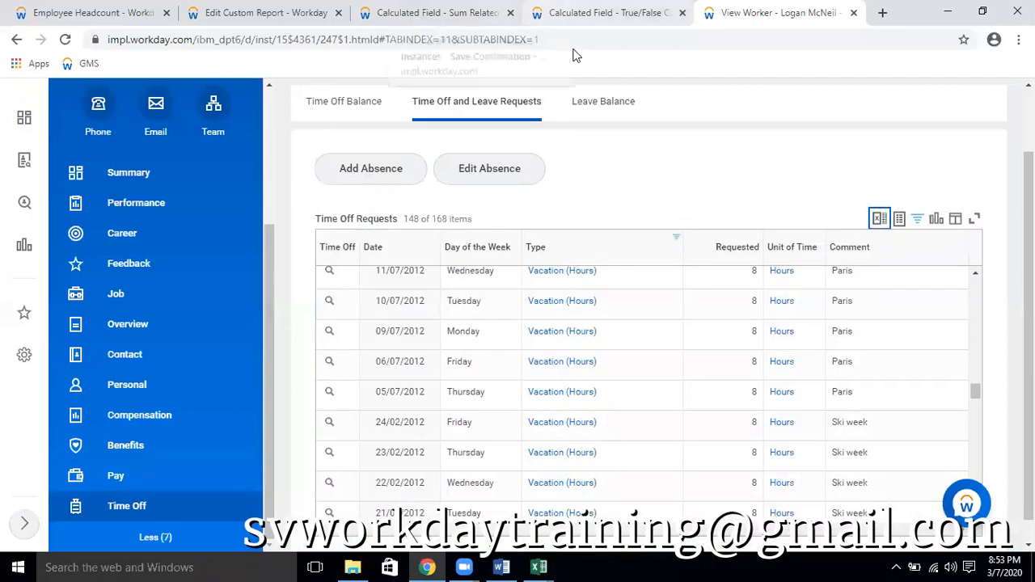
left_click(453, 13)
scroll(637, 283, "down", 2)
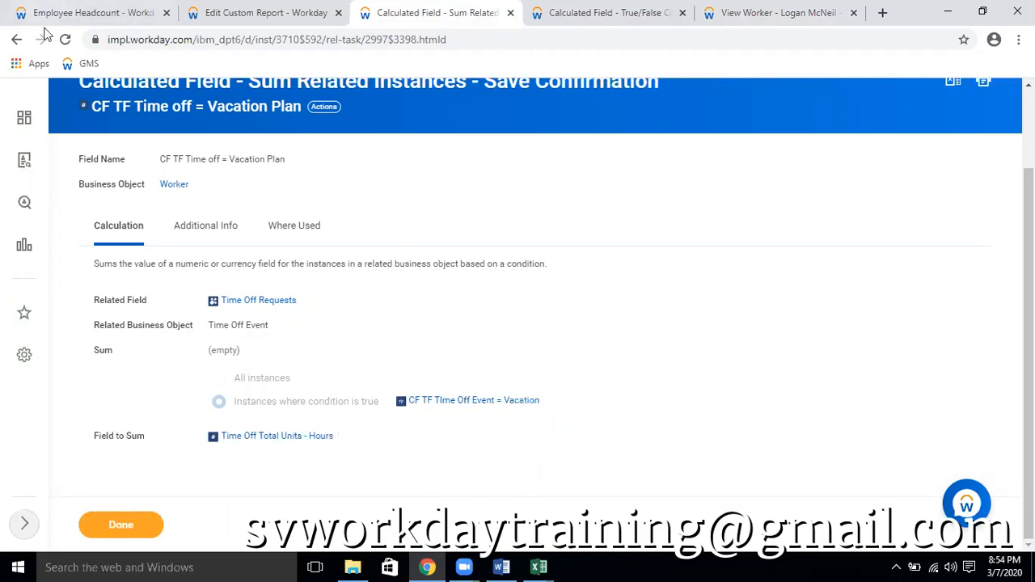
left_click(109, 18)
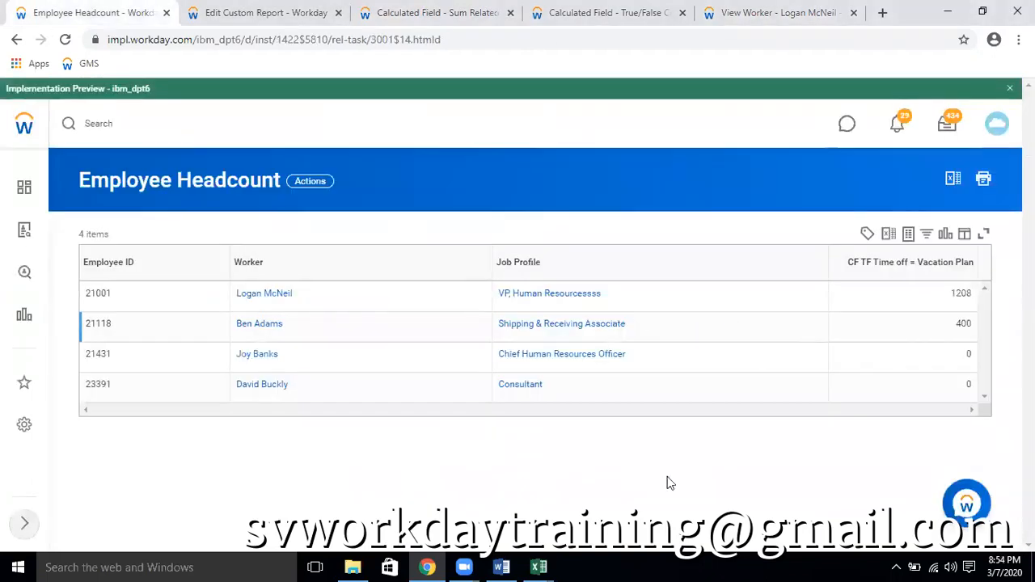
Switch to the latest exported time off workbook in Excel and filter the Type column to Vacation (Hours) only
left_click(539, 567)
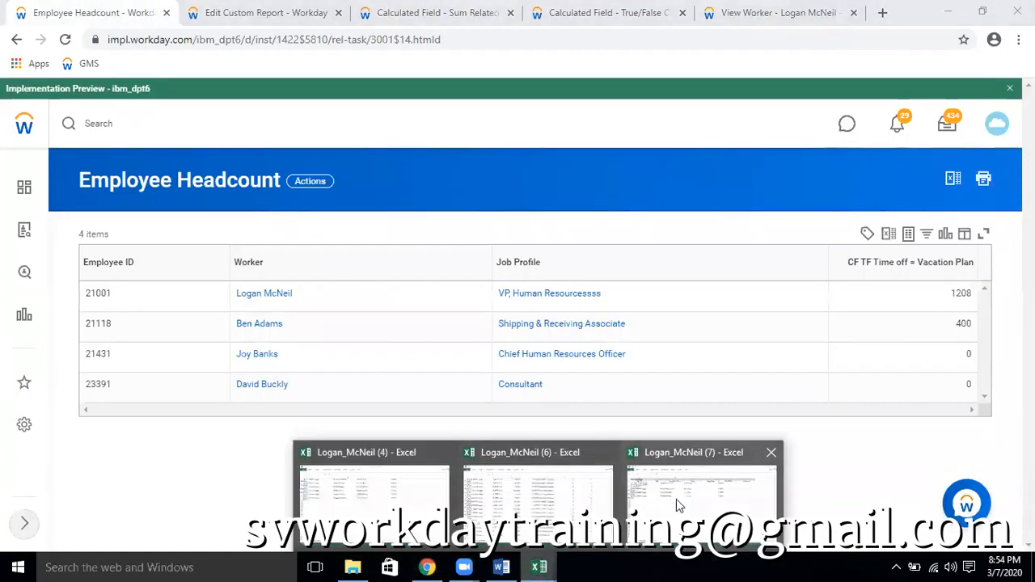
left_click(679, 505)
left_click(510, 110)
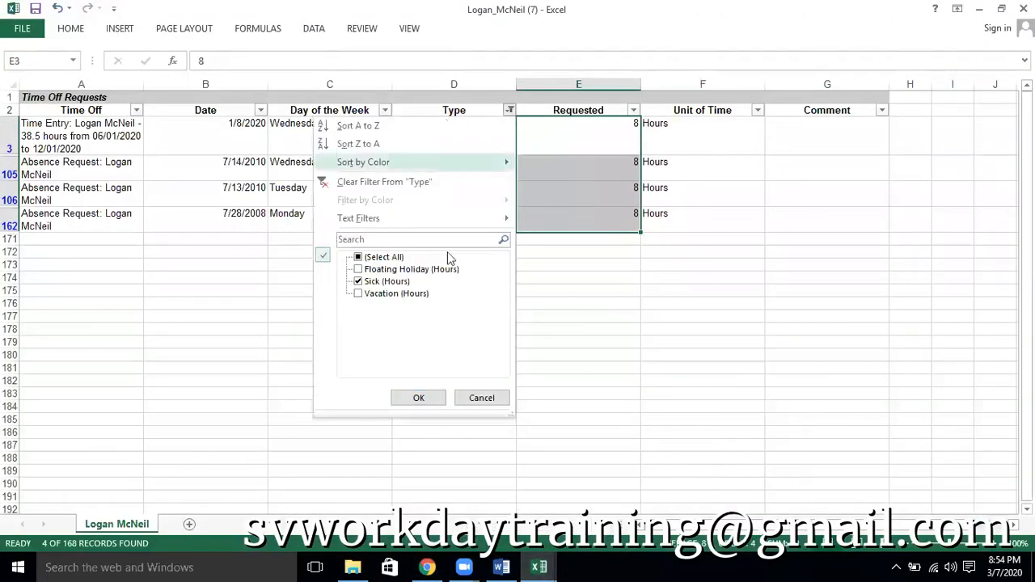
left_click(385, 257)
left_click(376, 269)
left_click(374, 281)
left_click(418, 397)
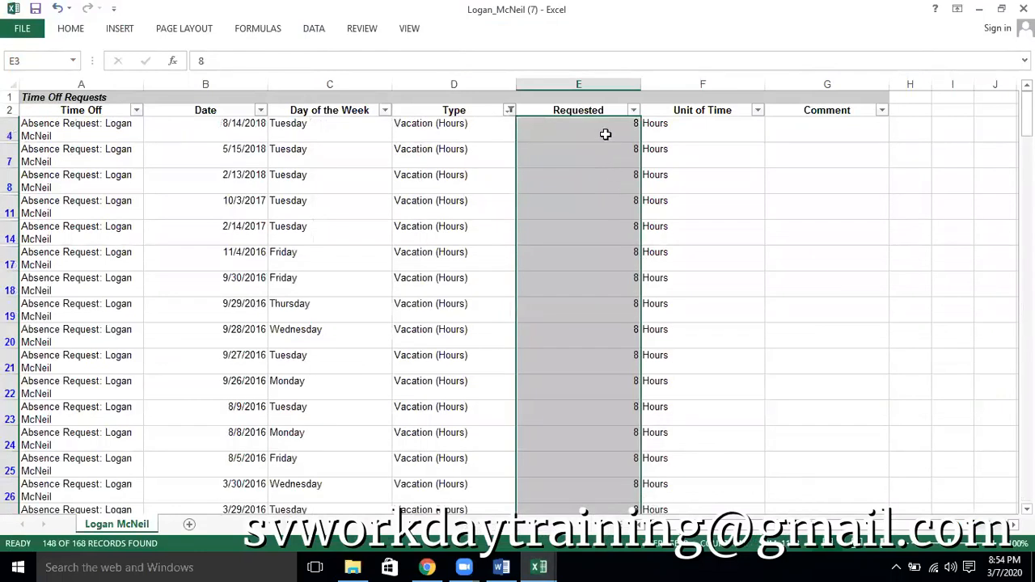
Select the Requested values of the Vacation (Hours) rows and compare their sum with the worker's total in Workday's Employee Headcount report
left_click(914, 238)
key("alt+Tab")
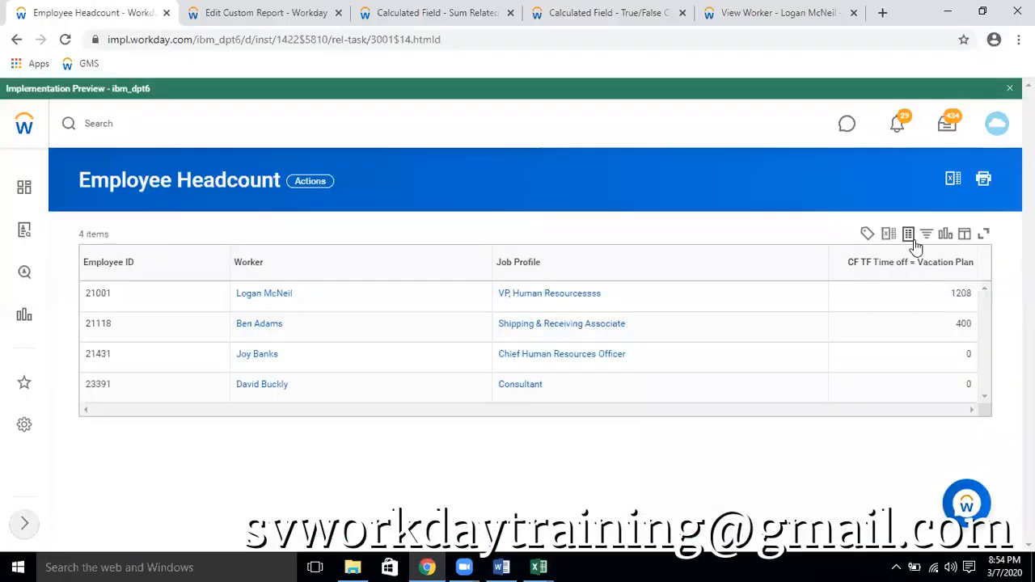
key("alt+Tab")
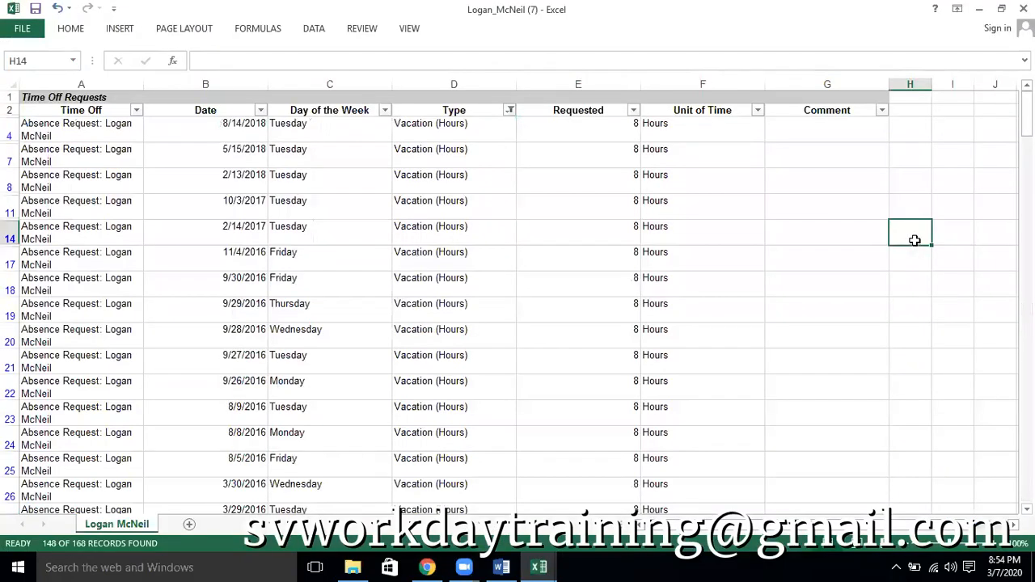
left_click(610, 130)
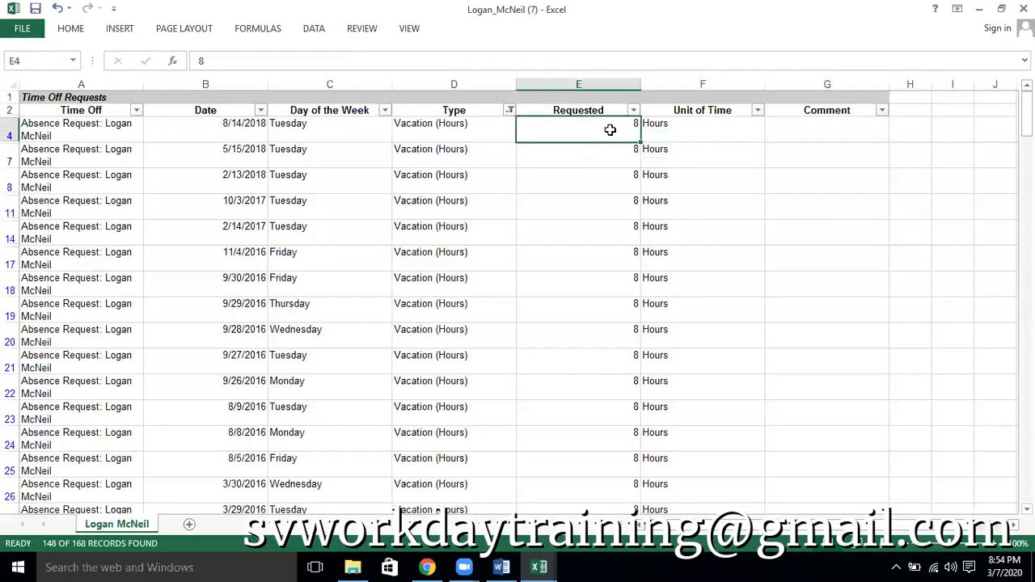
key("ctrl+shift+Down")
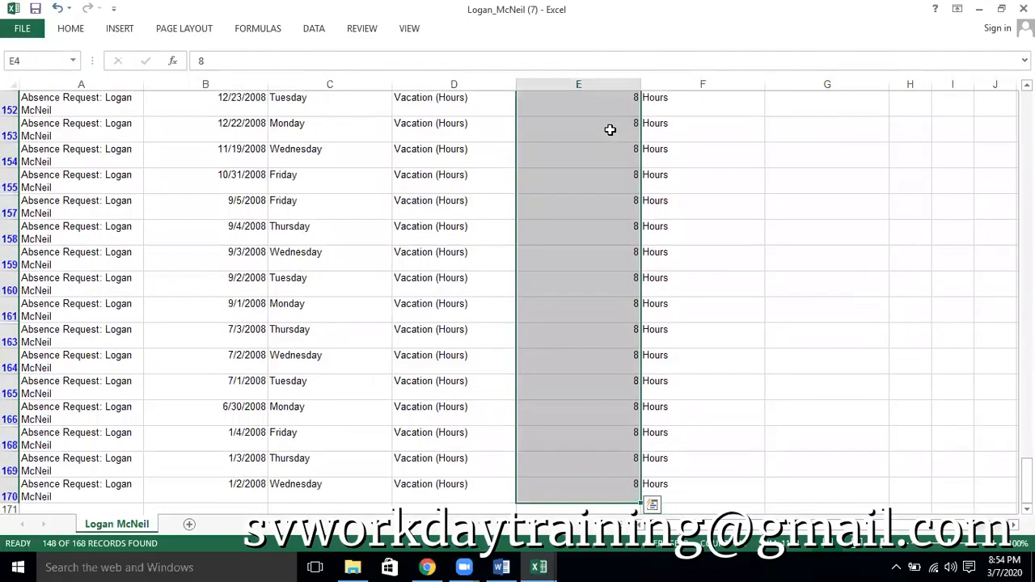
key("alt+Tab")
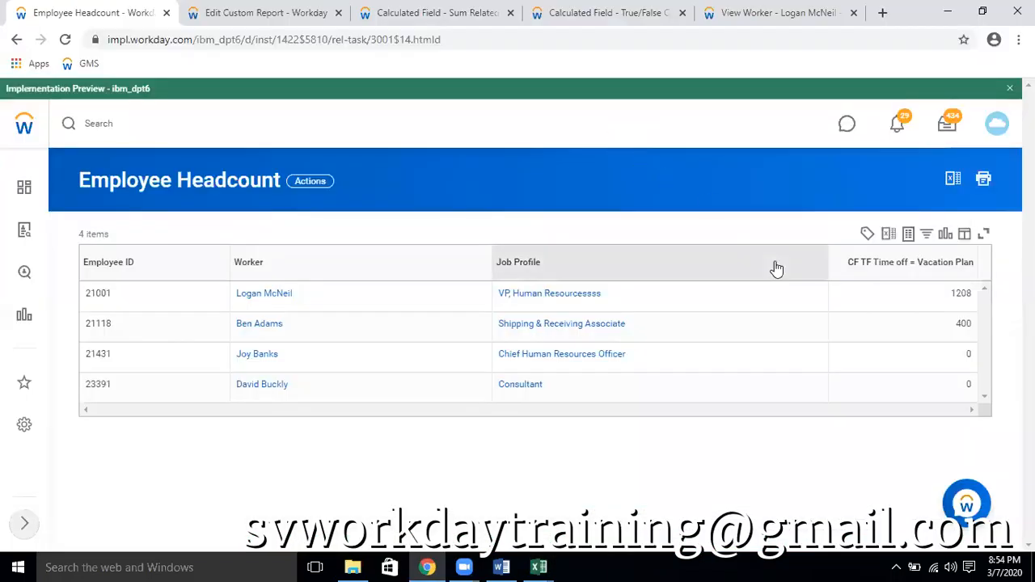
Return to the exported Excel workbook and enter the formula =1184-1208 in cell G158 to calculate the difference between both totals
key("alt+Tab")
left_click(812, 226)
type("=1184-")
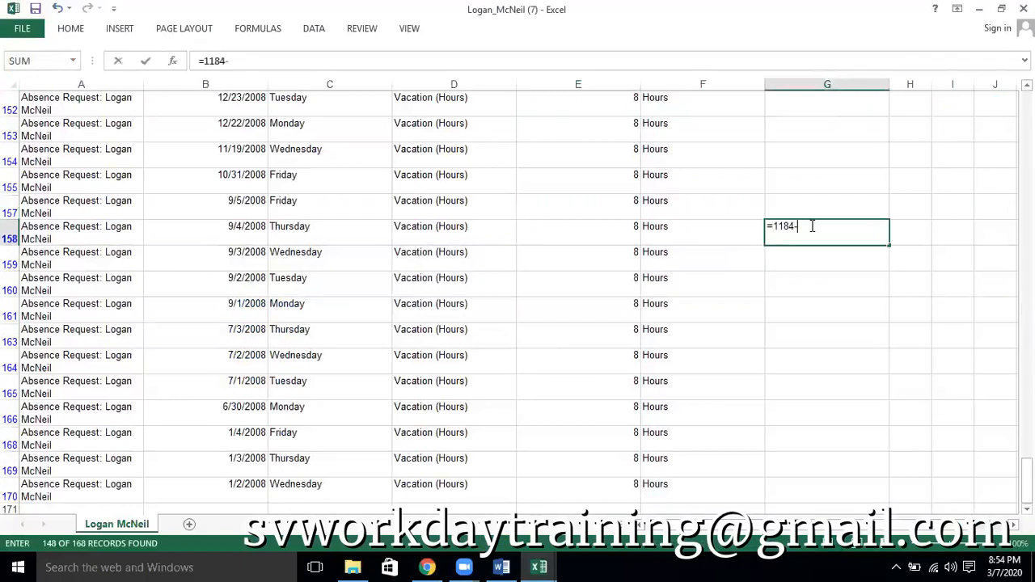
key("alt+Tab")
key("alt+Tab")
key("Return")
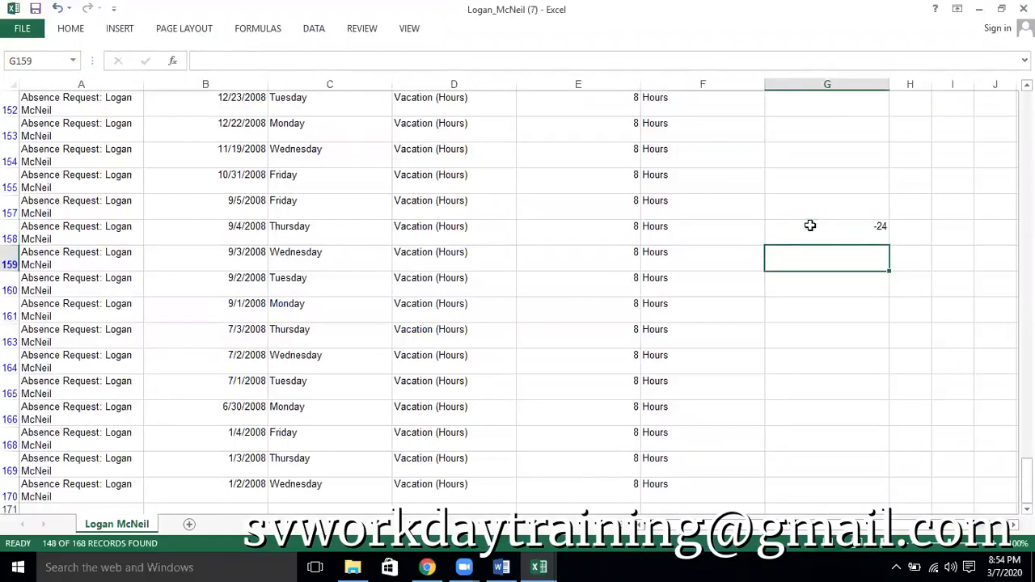
Switch to Workday to review the CF TF TIme Off Event = Vacation conditions, and return to the start of the latest exported Excel workbook
key("alt+Tab")
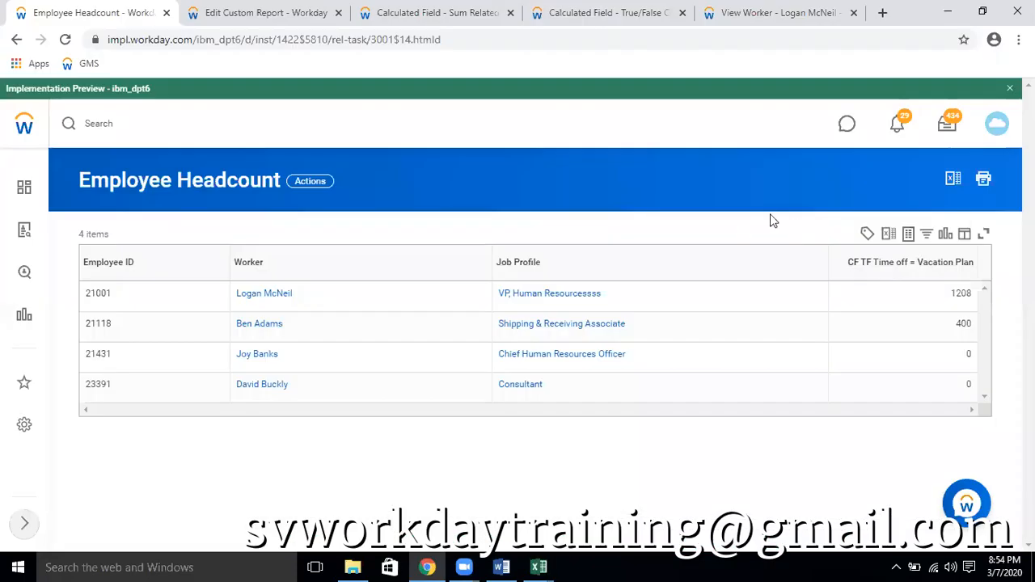
left_click(612, 14)
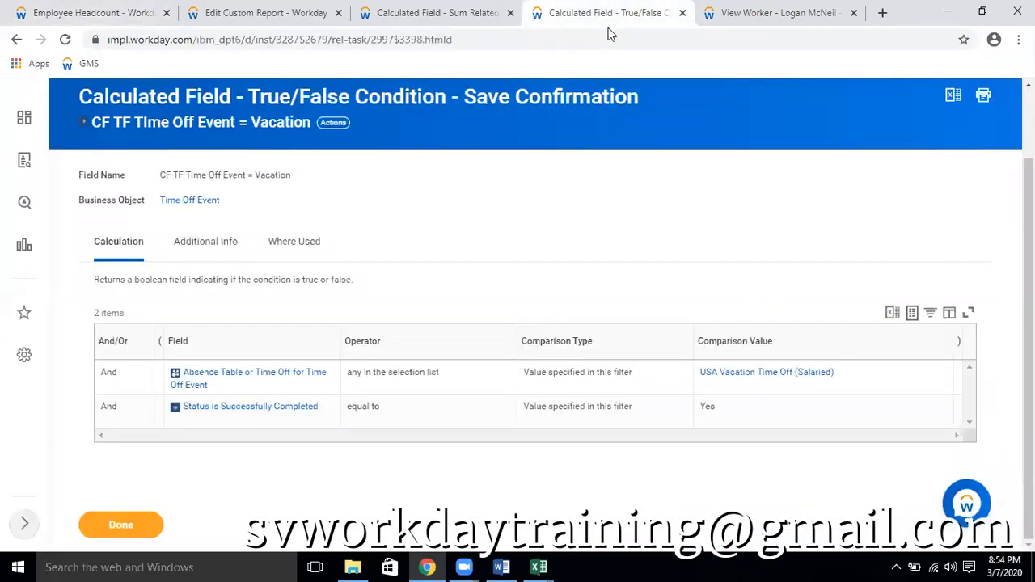
mouse_move(539, 566)
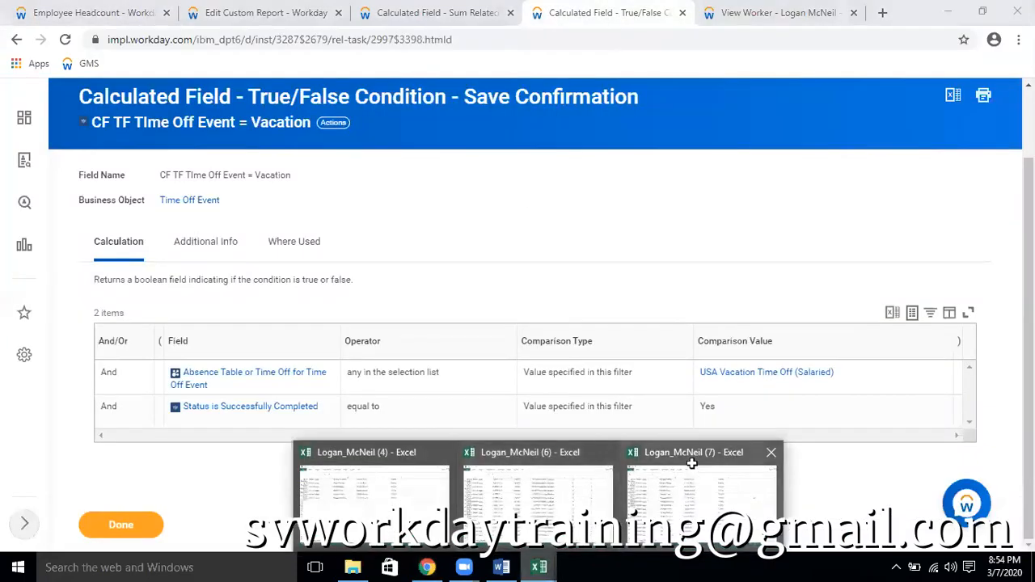
left_click(688, 463)
scroll(458, 162, "up", 20)
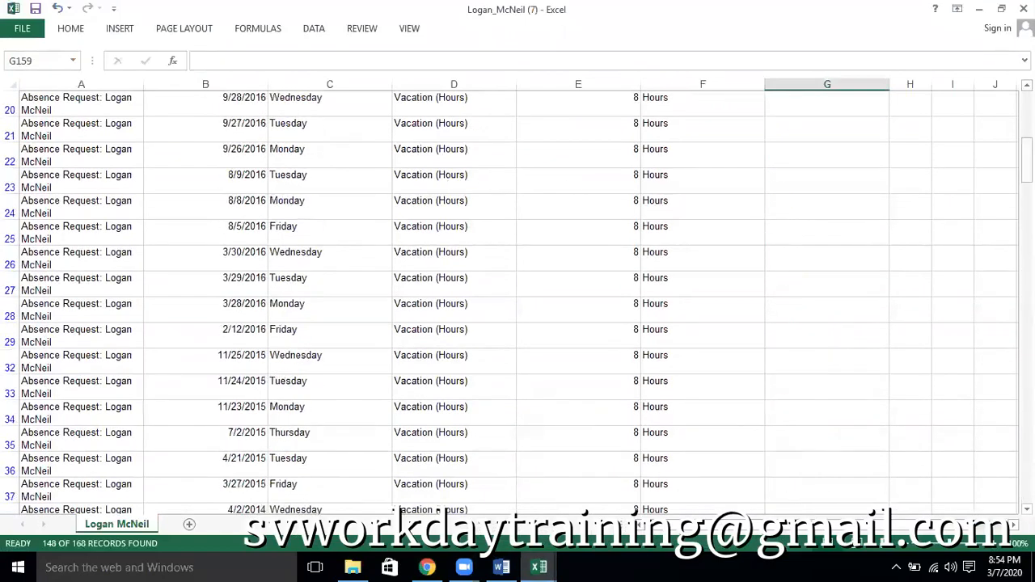
scroll(742, 171, "up", 5)
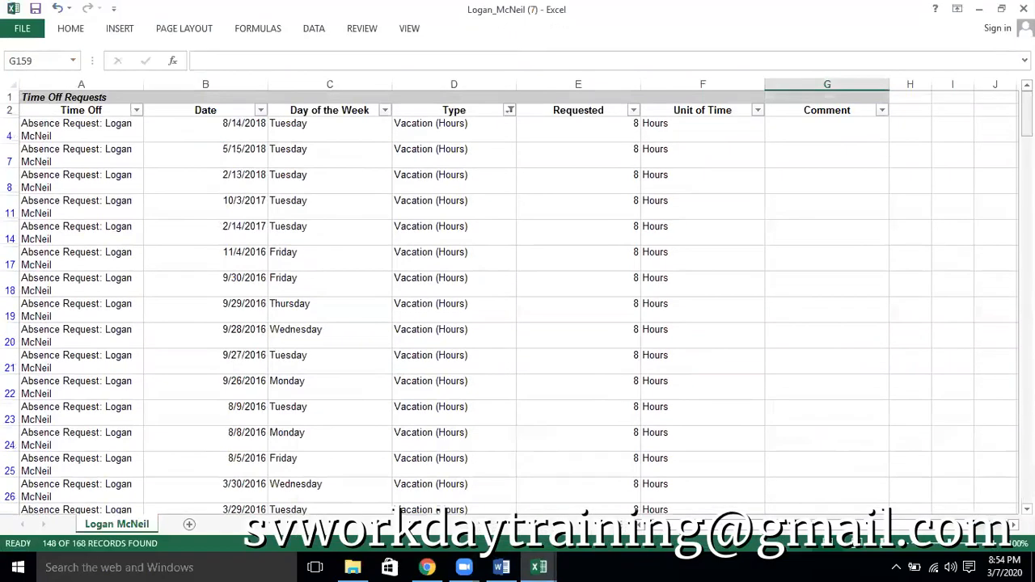
Reset the filters on the header row, filter the Type column to Sick (Hours) only, and select the remaining Requested values
left_click(9, 110)
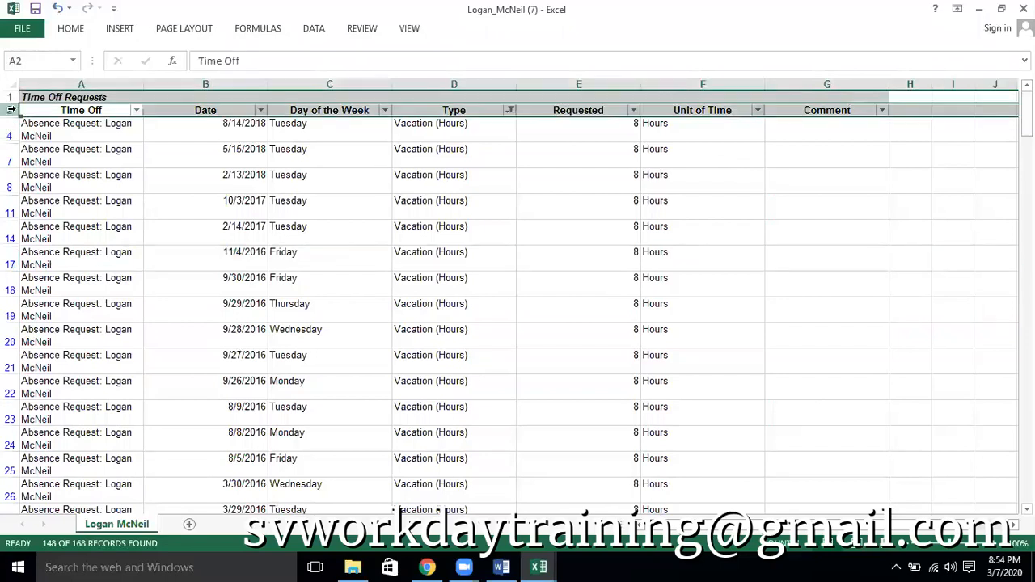
key("ctrl+shift+l")
key("ctrl+shift+l")
left_click(509, 110)
left_click(401, 258)
left_click(393, 272)
left_click(394, 273)
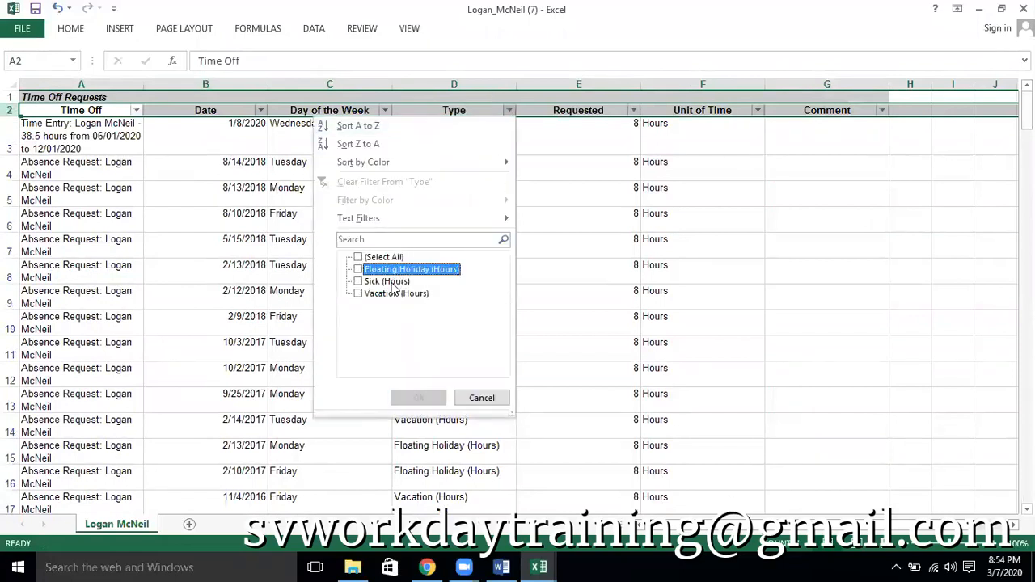
left_click(393, 283)
left_click(413, 397)
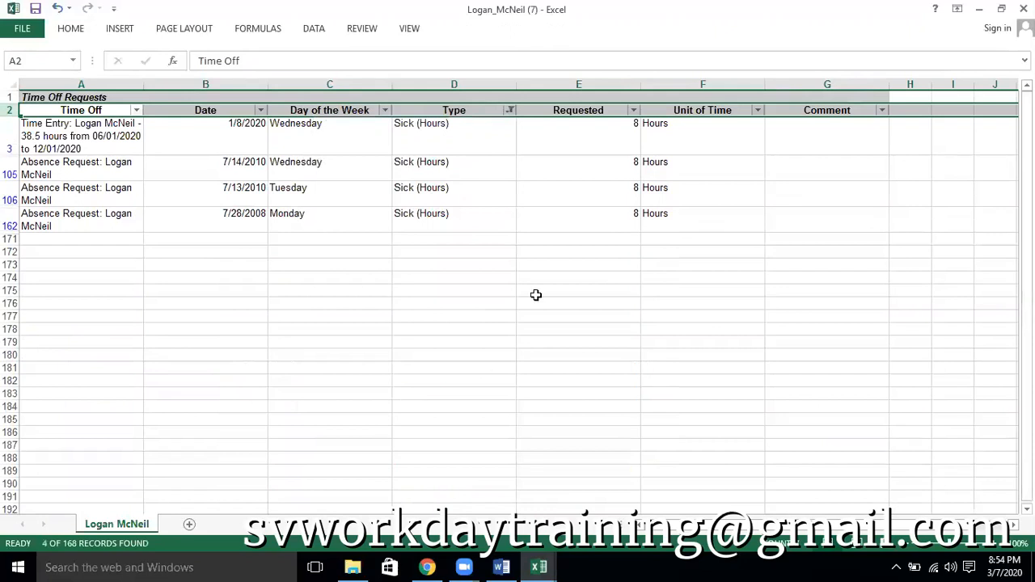
left_click_drag(587, 144, 589, 216)
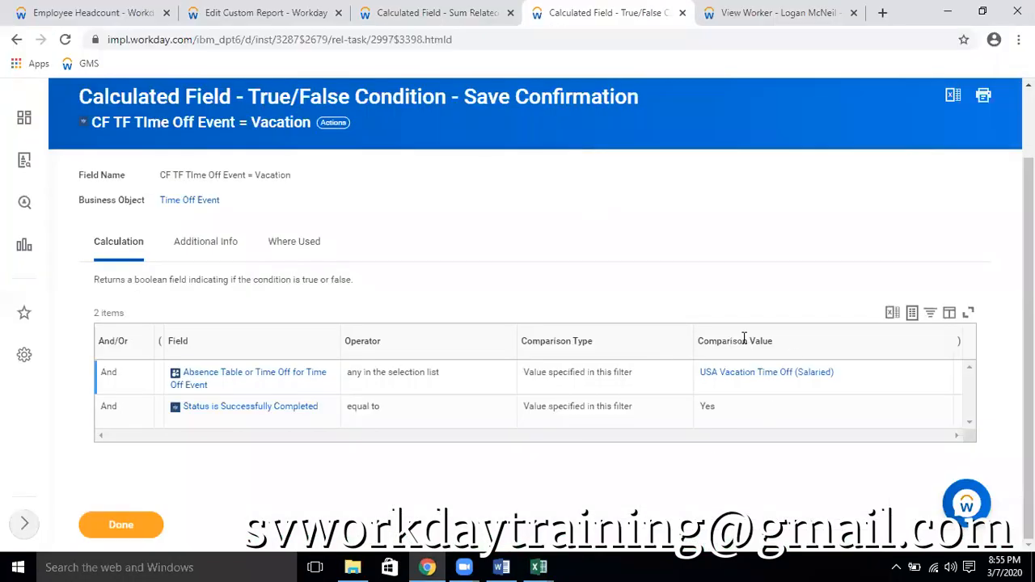
Switch to the worker's profile in Workday and remove the Type filter from the Time Off Requests table
left_click(791, 12)
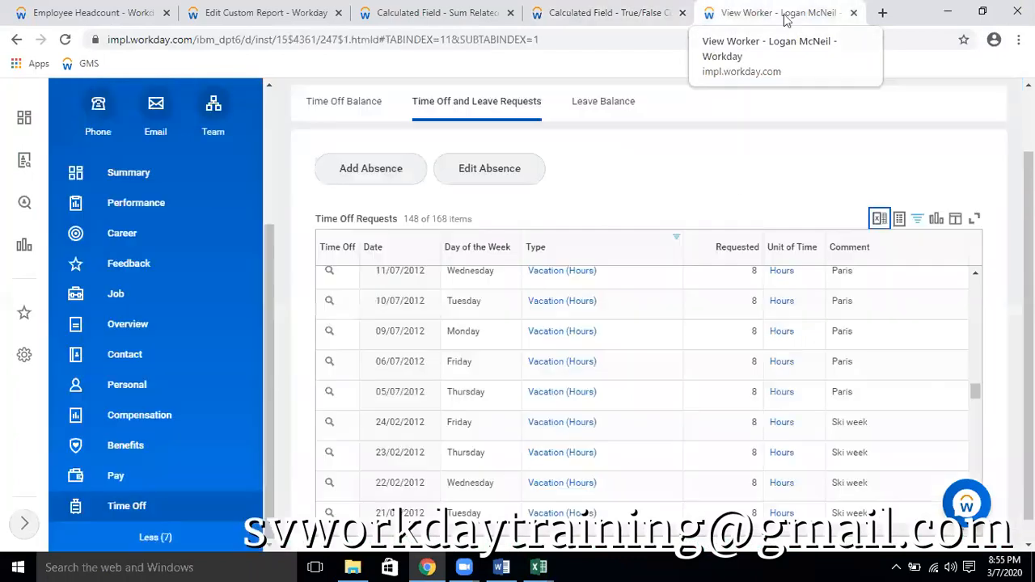
left_click(638, 255)
left_click(685, 459)
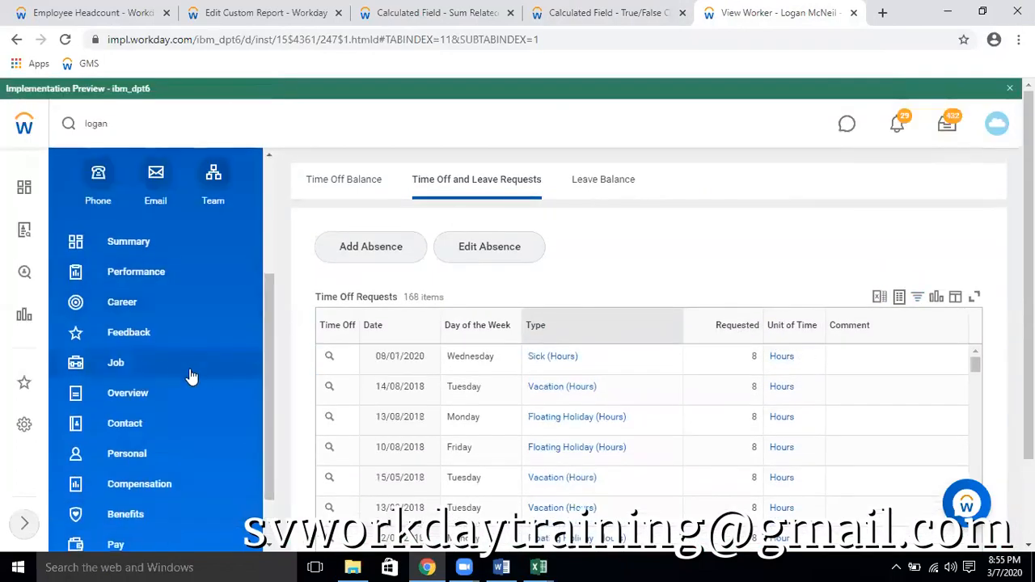
Open the Worker History from the worker's Job section and view its Time Off and Leave category
scroll(178, 380, "down", 2)
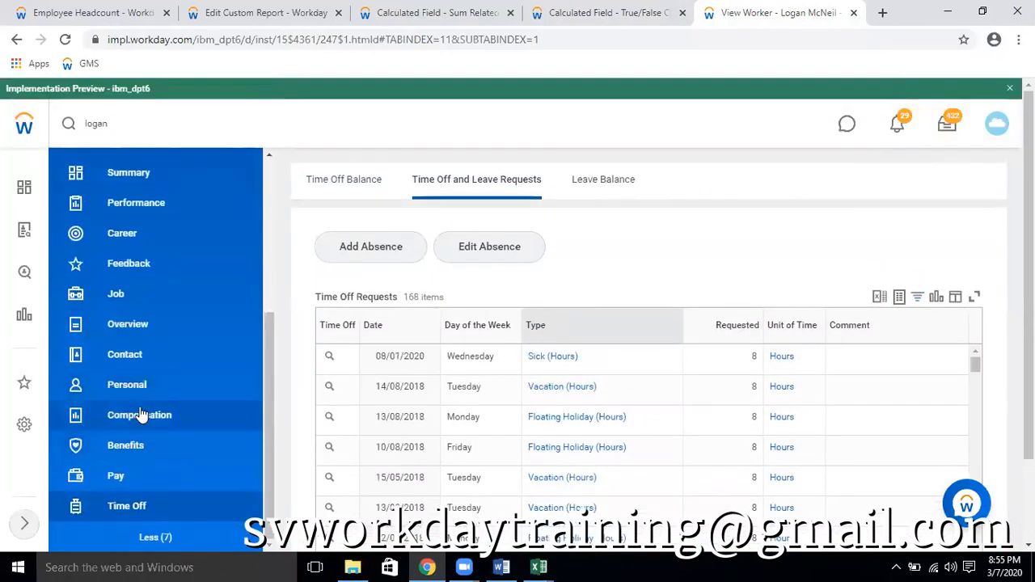
scroll(137, 414, "up", 3)
scroll(152, 434, "down", 2)
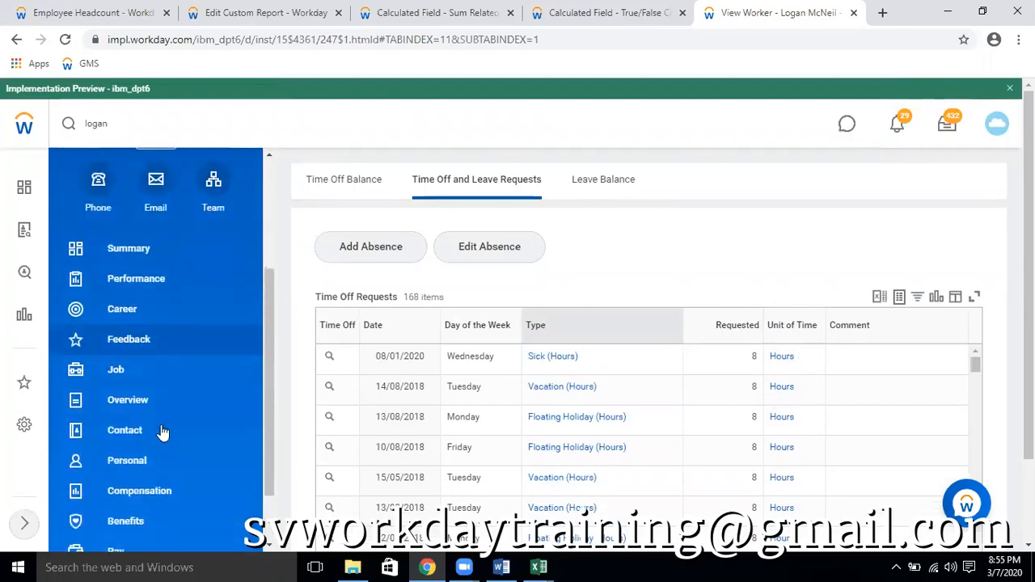
left_click(115, 374)
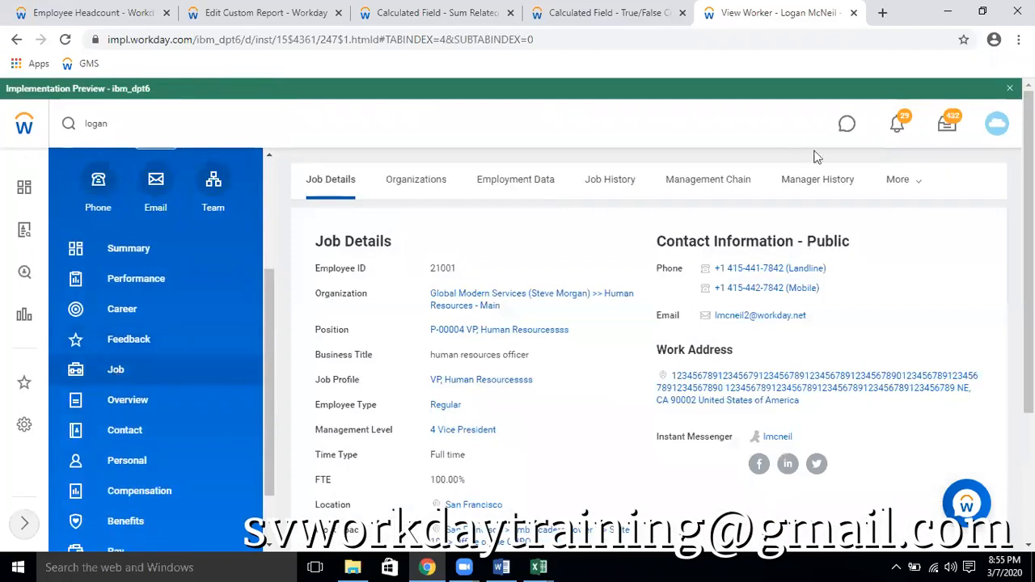
left_click(925, 191)
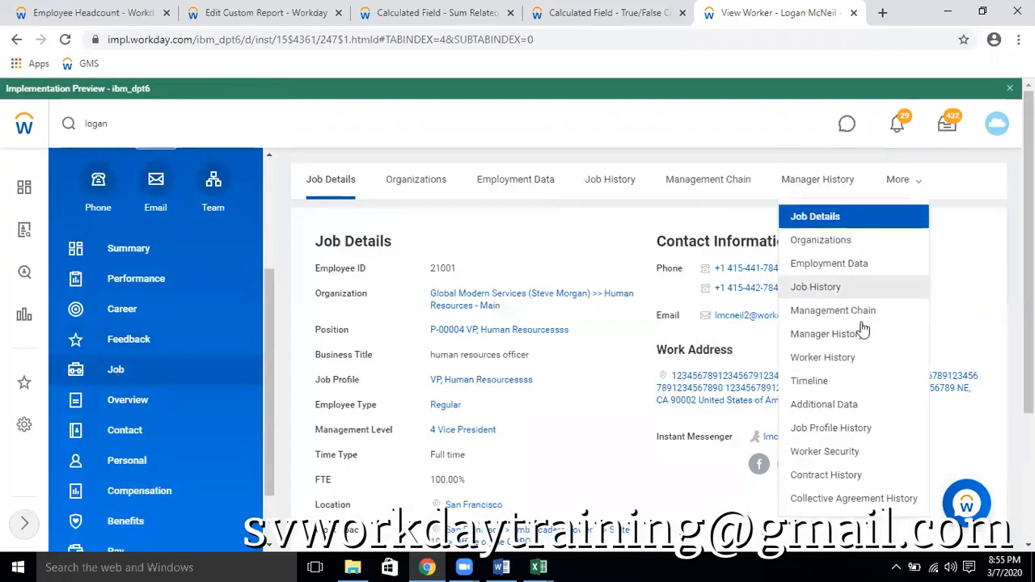
left_click(838, 354)
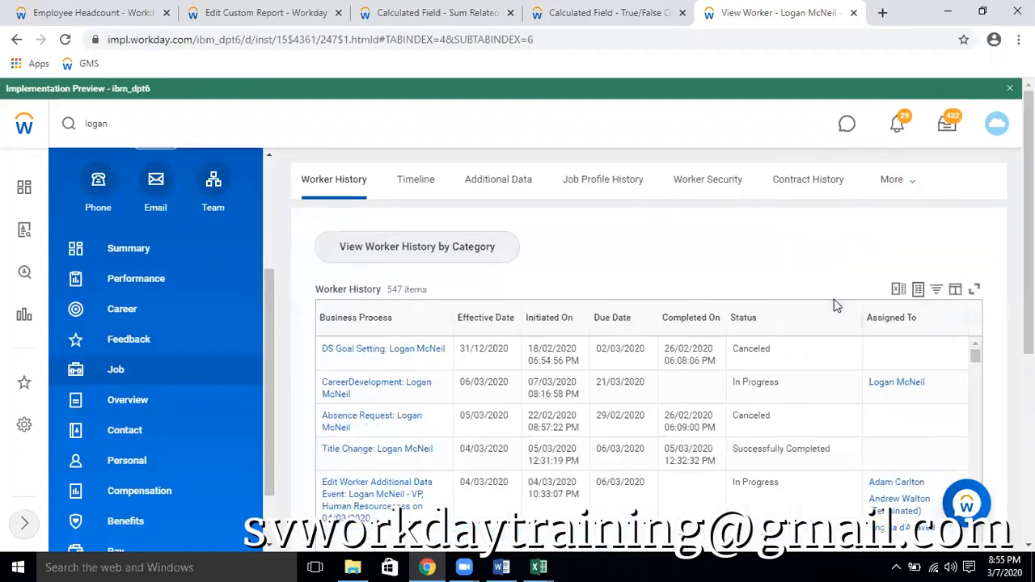
left_click(417, 251)
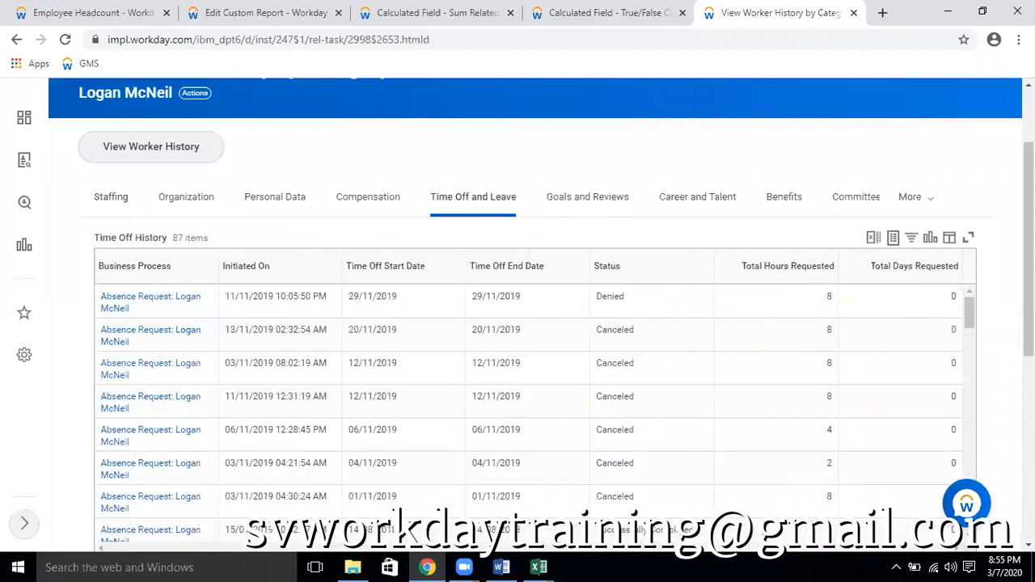
Filter the Time Off History table to rows whose Status contains "cancel"
left_click_drag(1028, 242, 1028, 307)
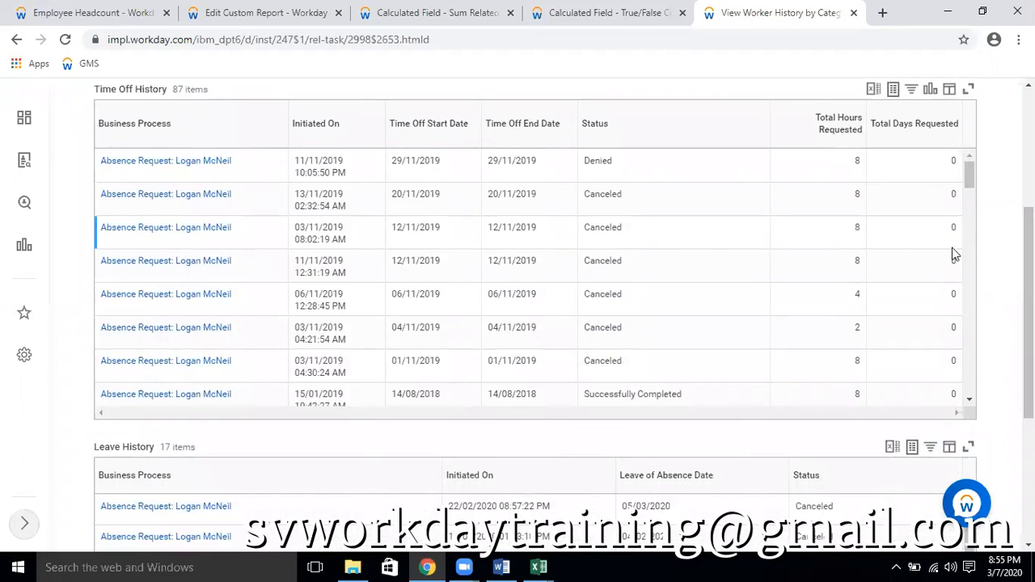
left_click(612, 131)
left_click(694, 303)
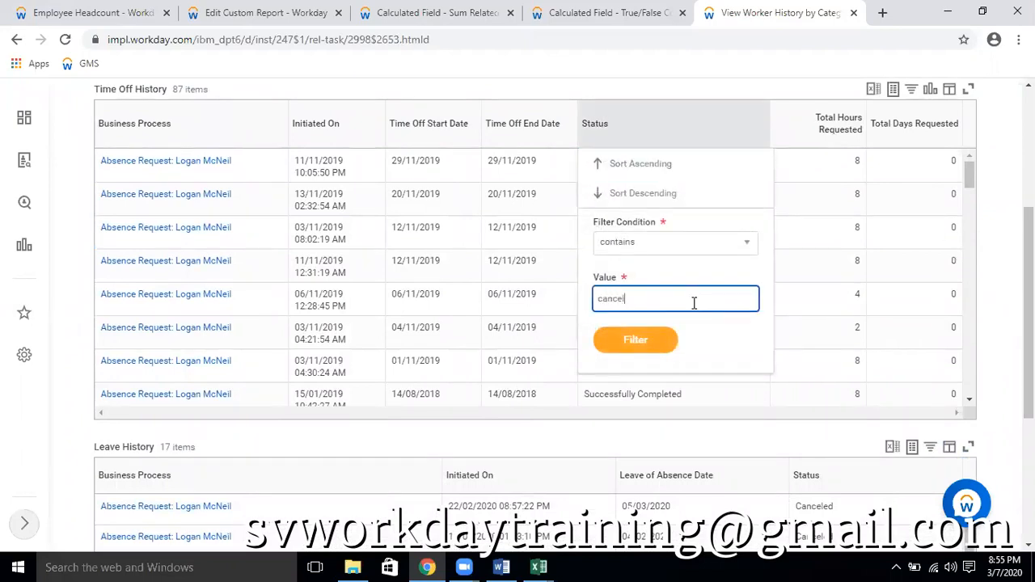
left_click(649, 347)
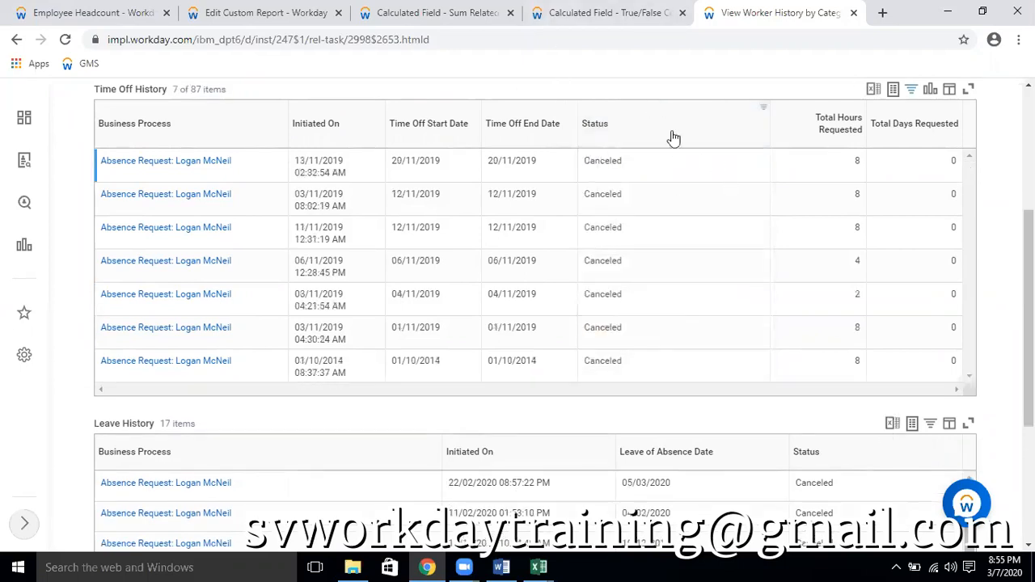
Change the Time Off History Status filter to contains "den", and review the statuses in the Leave History table
left_click(639, 134)
double_click(634, 301)
type("den")
left_click(635, 340)
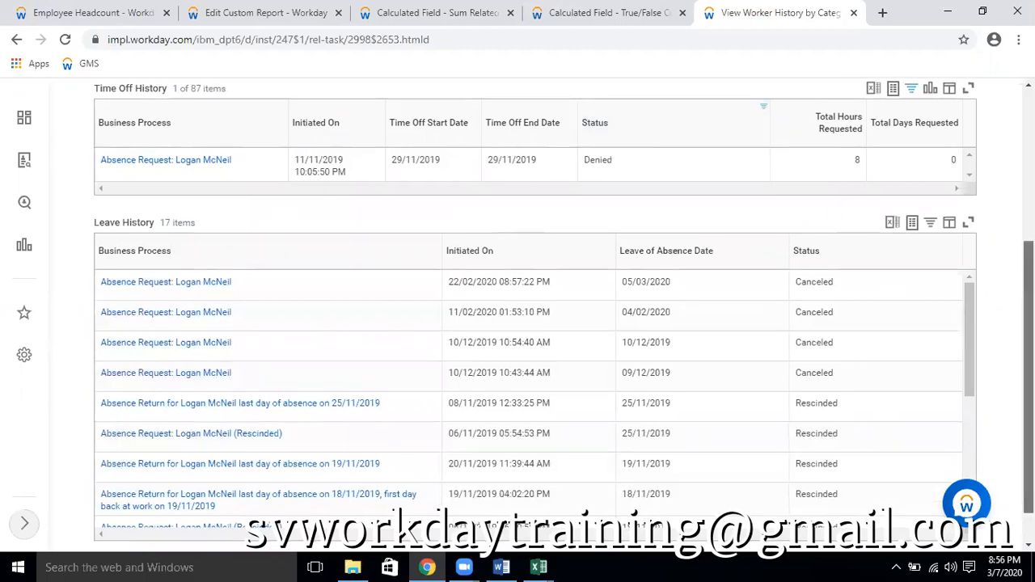
scroll(893, 315, "down", 1)
scroll(881, 326, "down", 5)
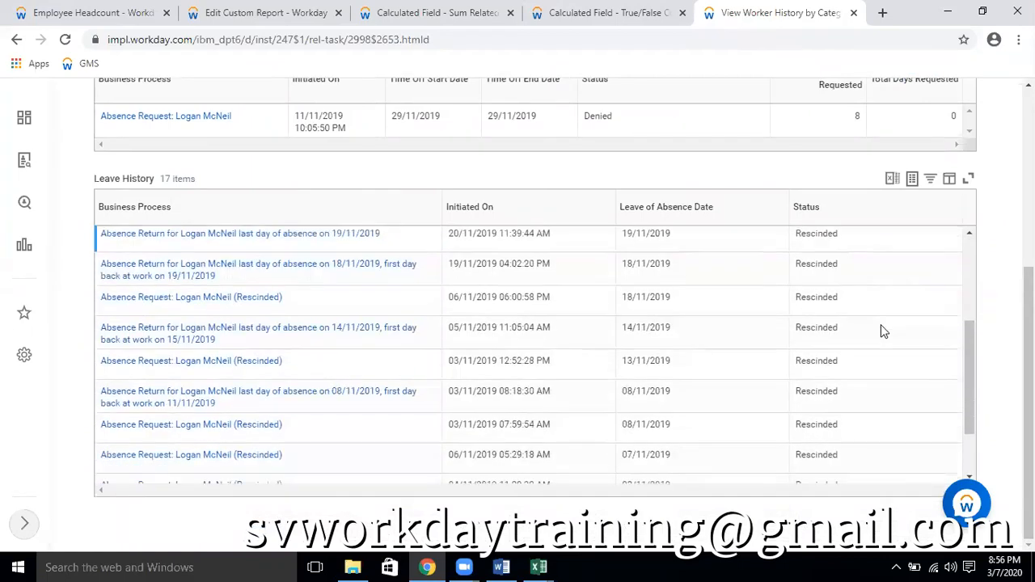
scroll(893, 333, "up", 3)
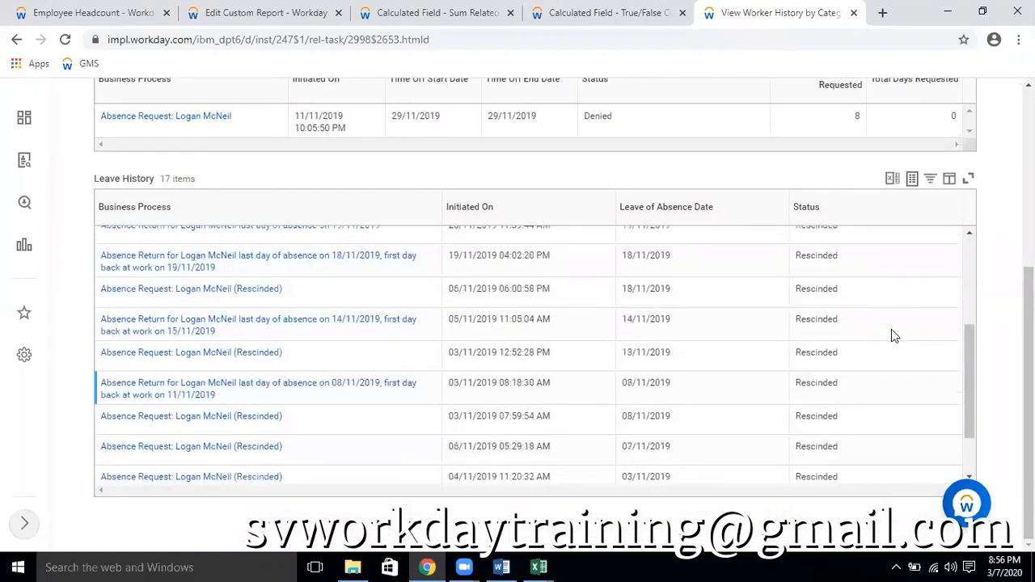
scroll(893, 336, "up", 1)
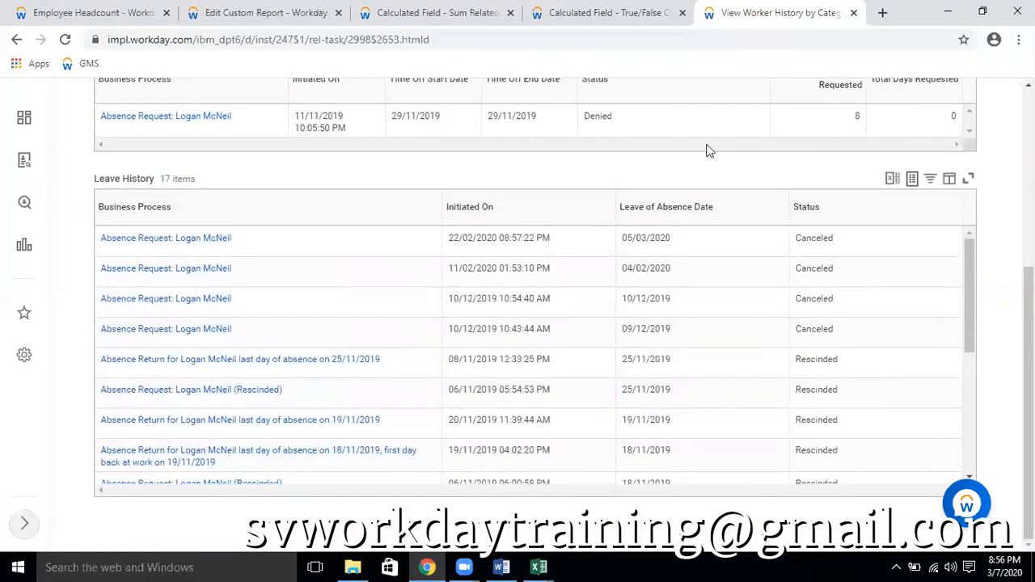
Remove the Status filter from Time Off History and open the canceled absence request starting 01/11/2019 in a new browser tab
left_click(648, 95)
left_click(747, 237)
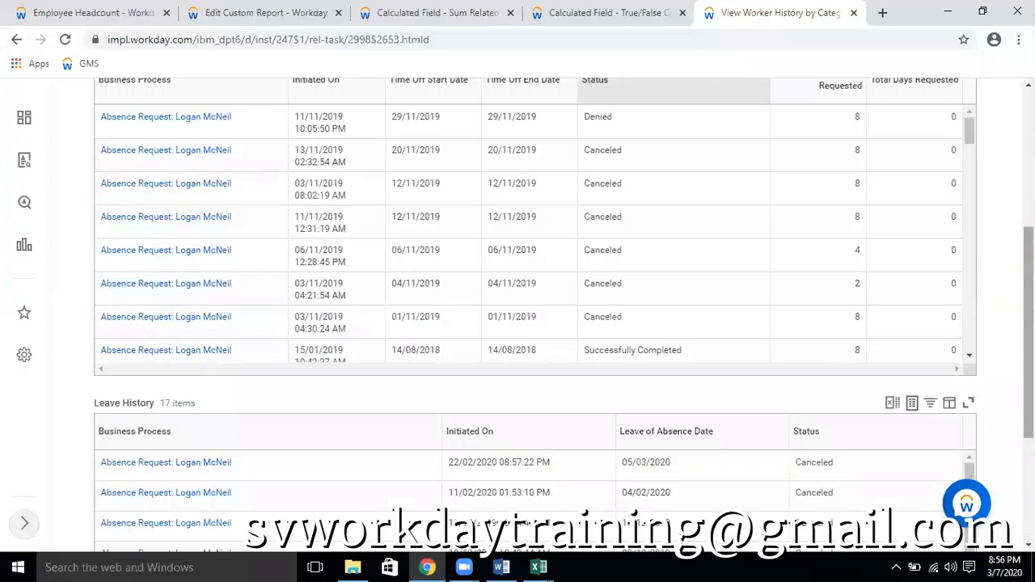
left_click(209, 319)
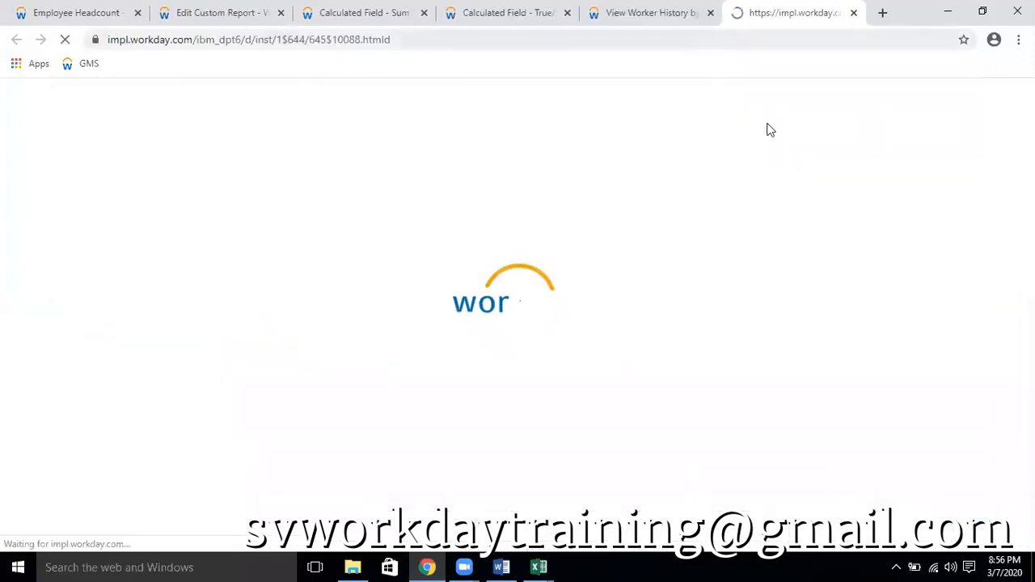
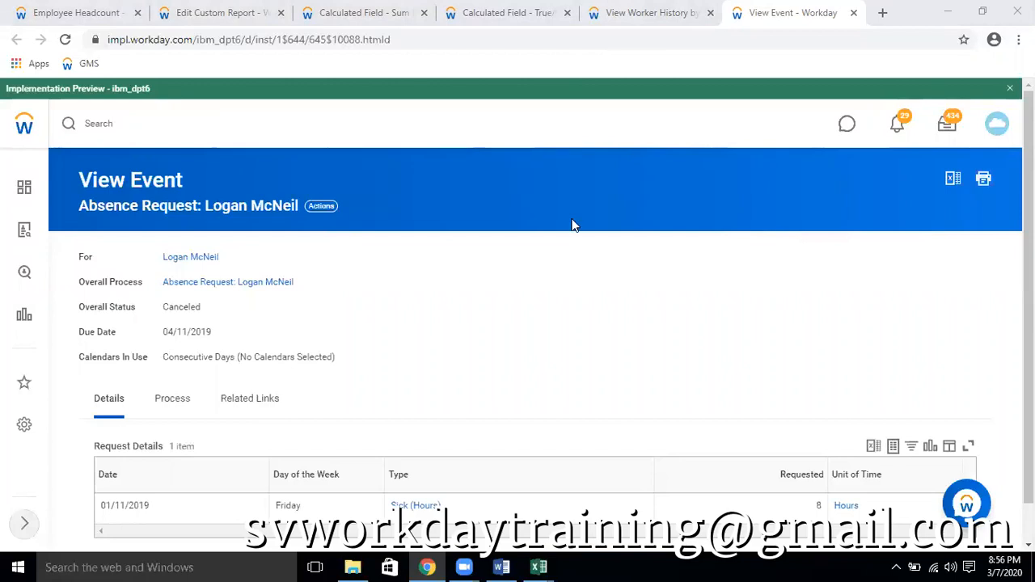
Review the statuses in the worker's Time Off History and the conditions of the CF TF TIme Off Event = Vacation calculated field
left_click(630, 16)
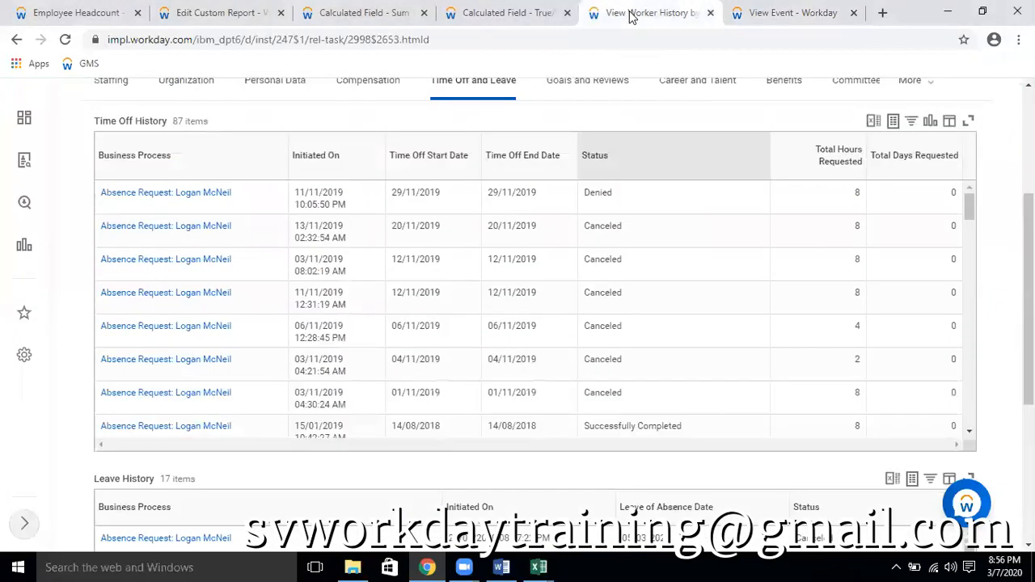
scroll(681, 280, "down", 1)
scroll(683, 281, "down", 3)
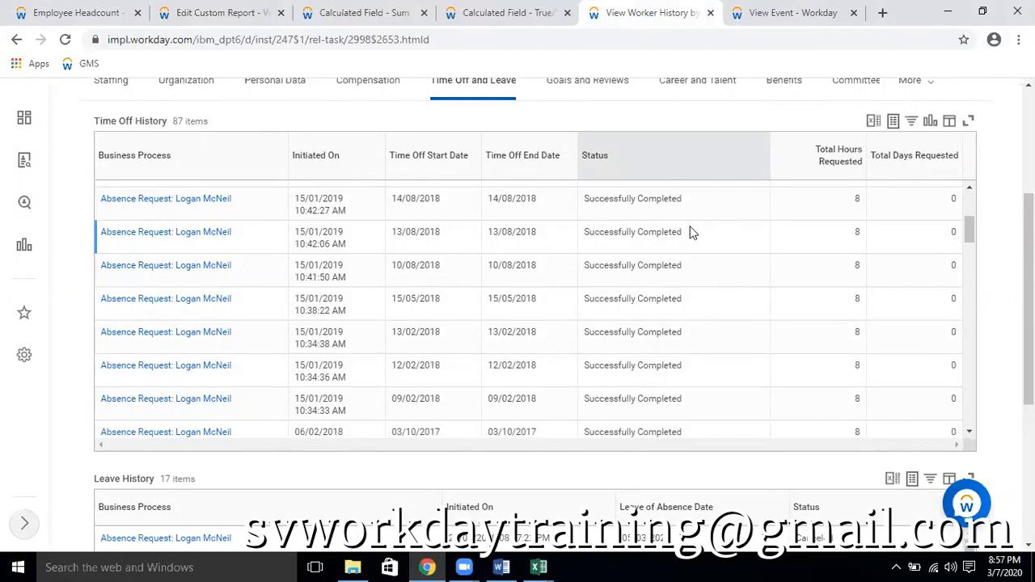
left_click(527, 14)
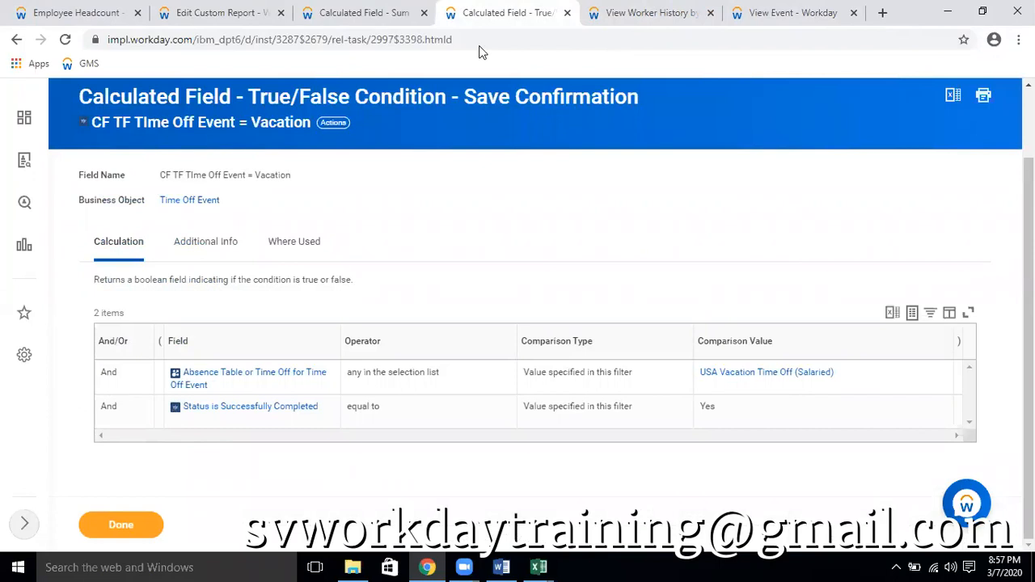
left_click(264, 68)
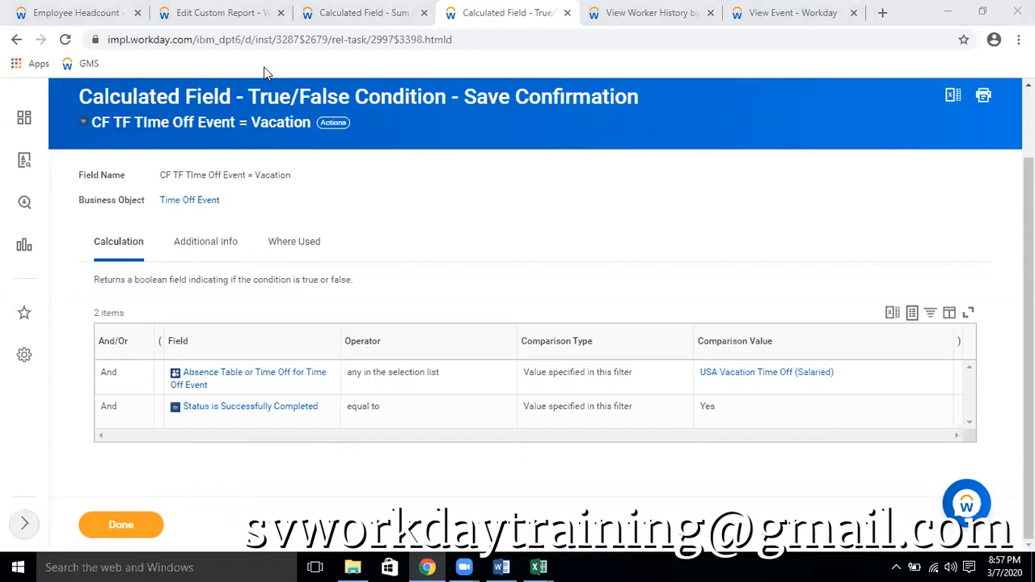
Open the CF TF Time off = Vacation Plan calculated field for editing
key("ctrl+shift+Tab")
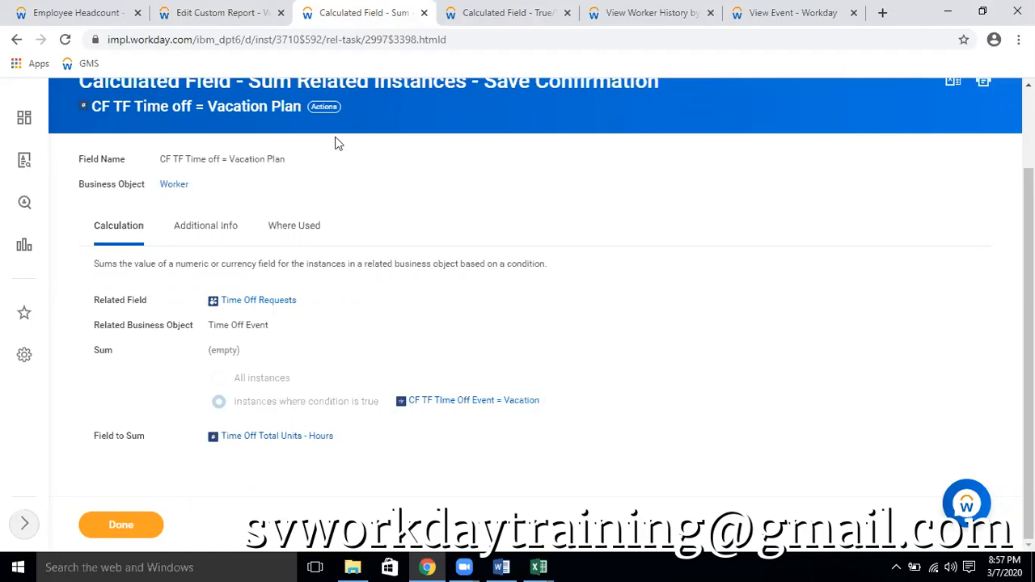
left_click(326, 108)
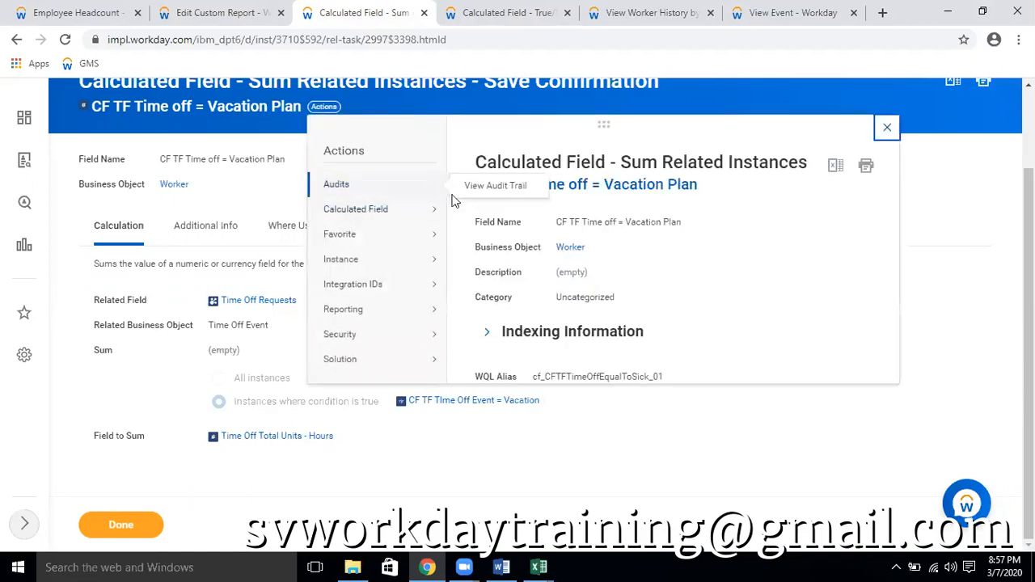
left_click(255, 450)
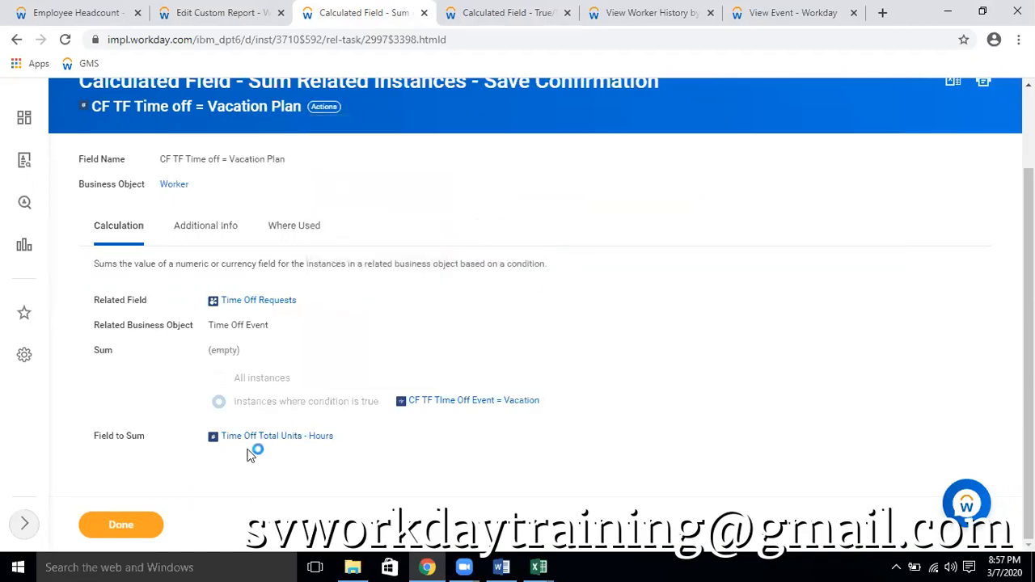
scroll(518, 388, "down", 2)
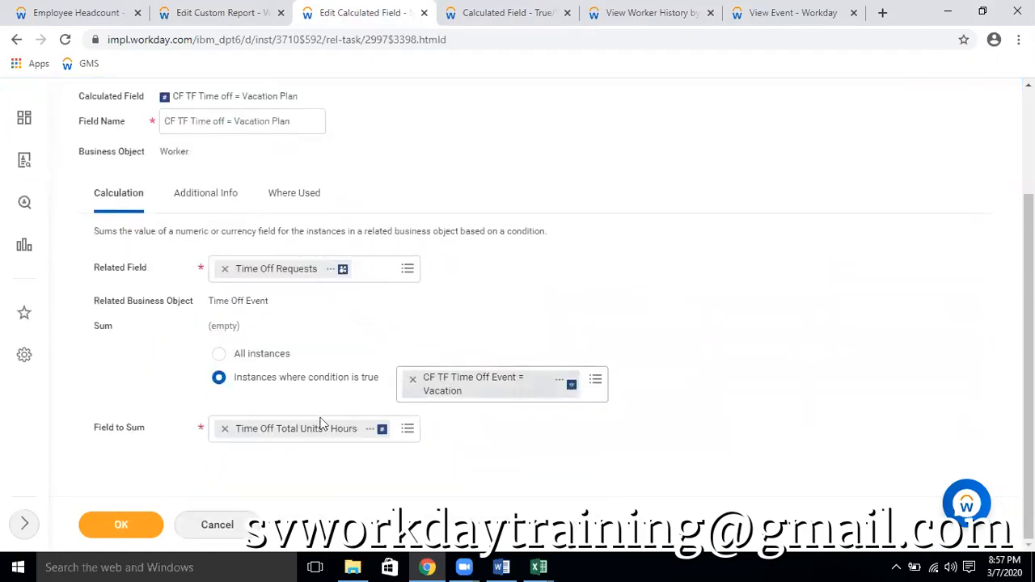
Clear the Field to Sum, search for "hours", check the details of Time Off Total Units - Hours and select it
left_click(225, 428)
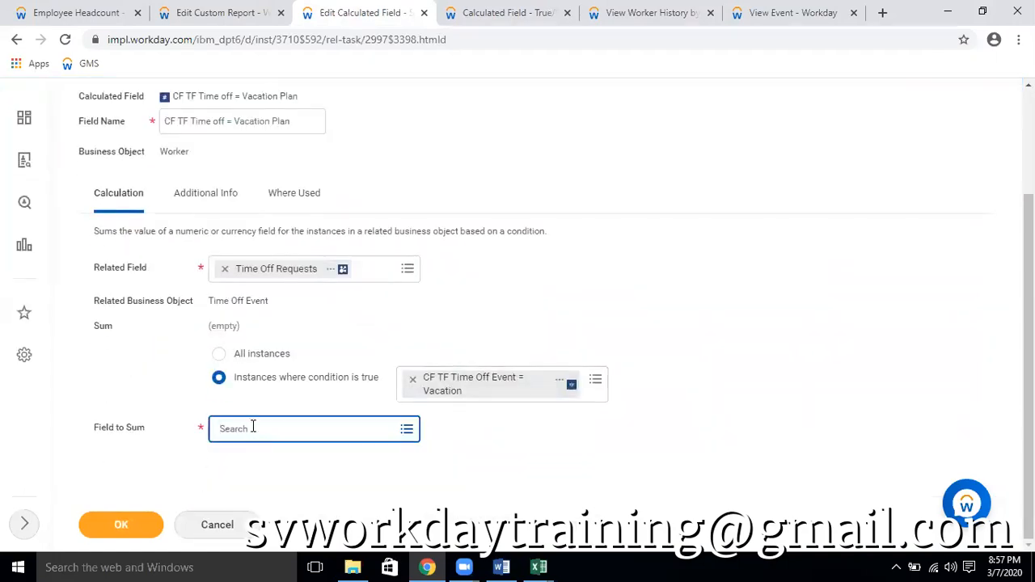
left_click(253, 428)
type("hours")
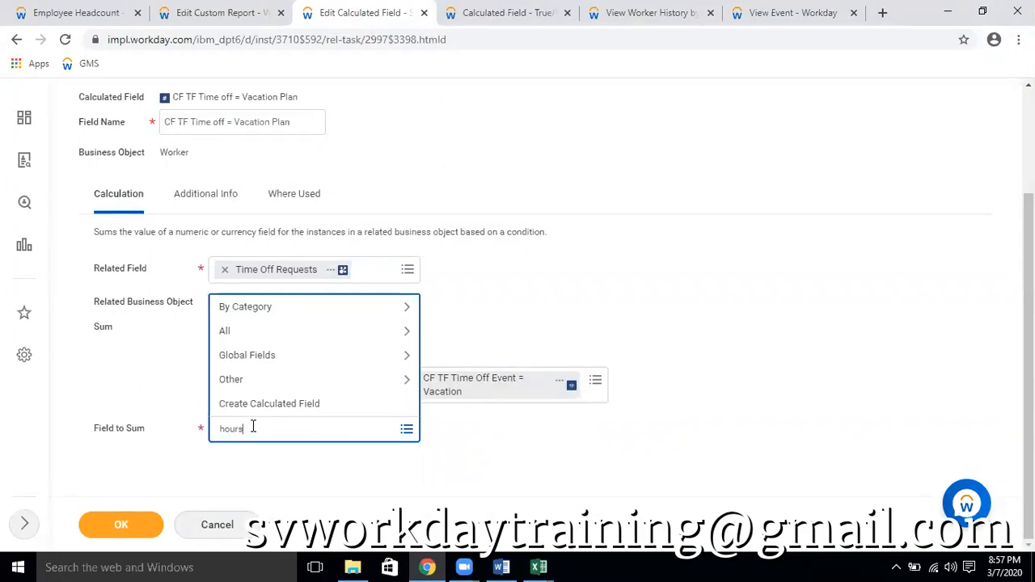
key("Return")
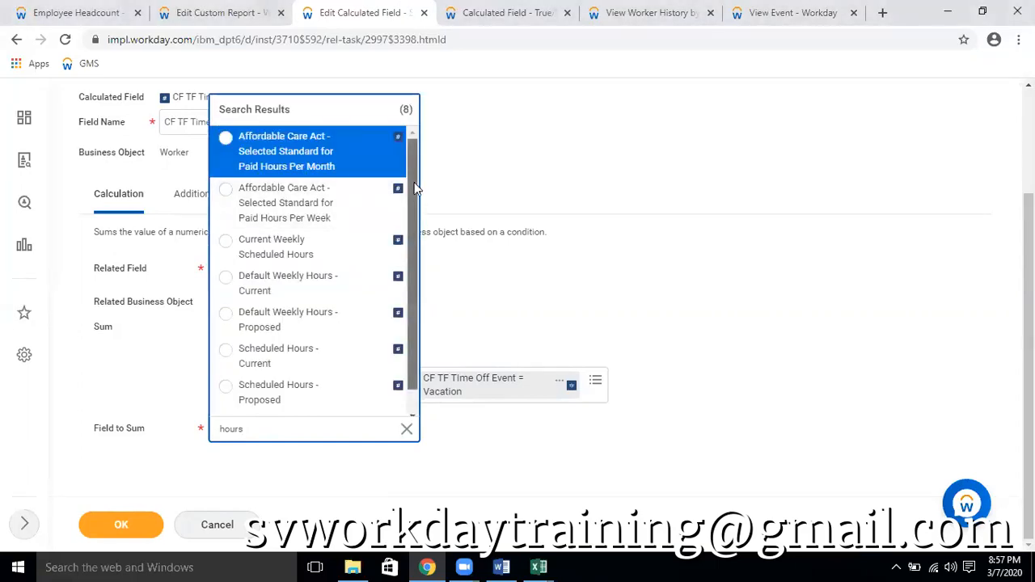
left_click_drag(414, 185, 421, 246)
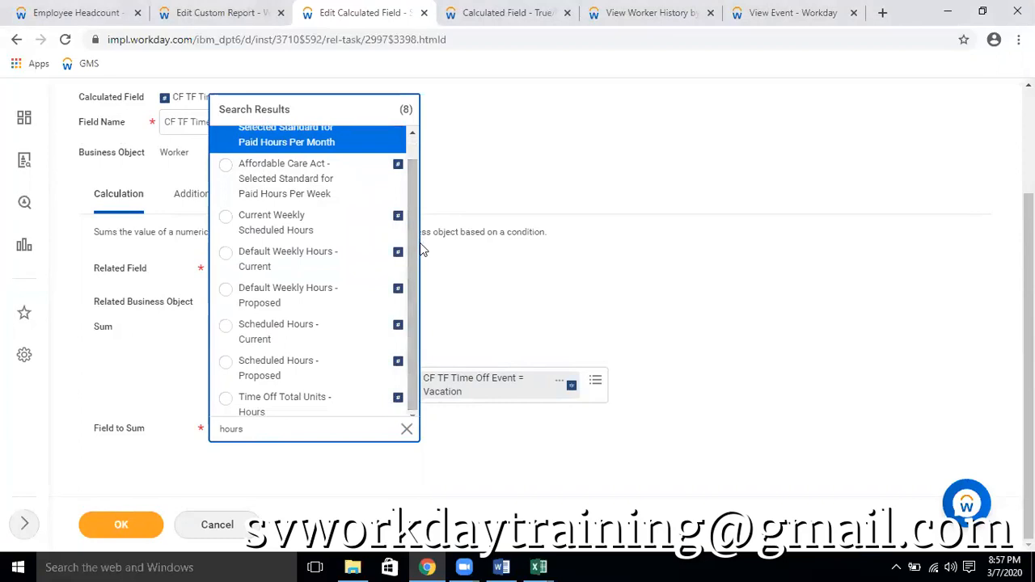
left_click(372, 403)
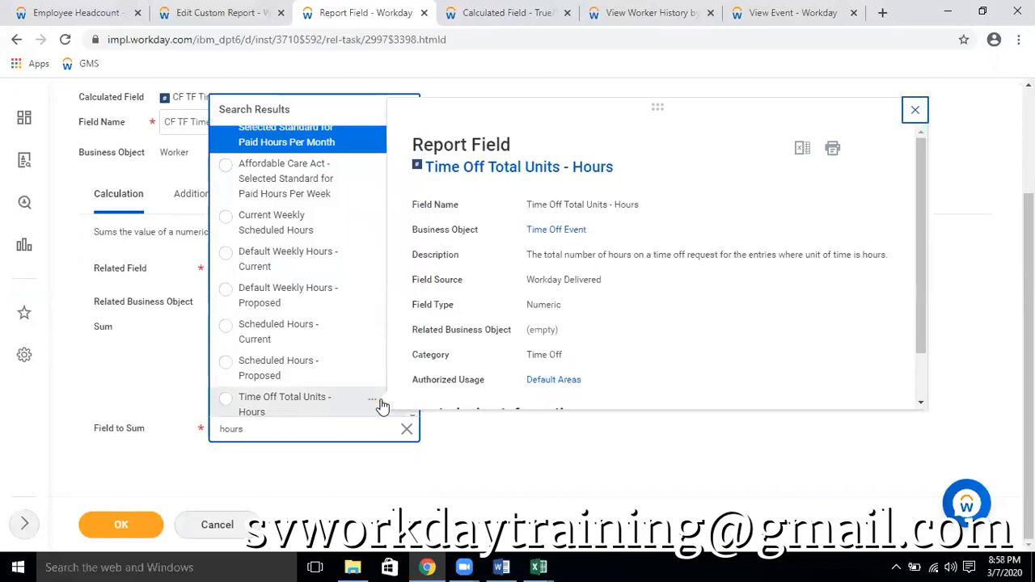
left_click(914, 110)
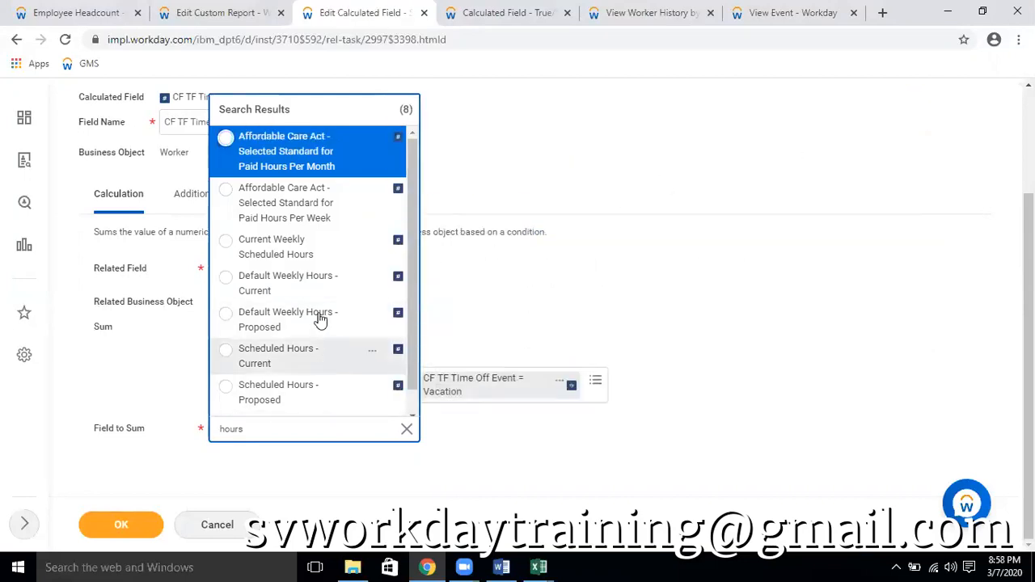
scroll(307, 340, "down", 1)
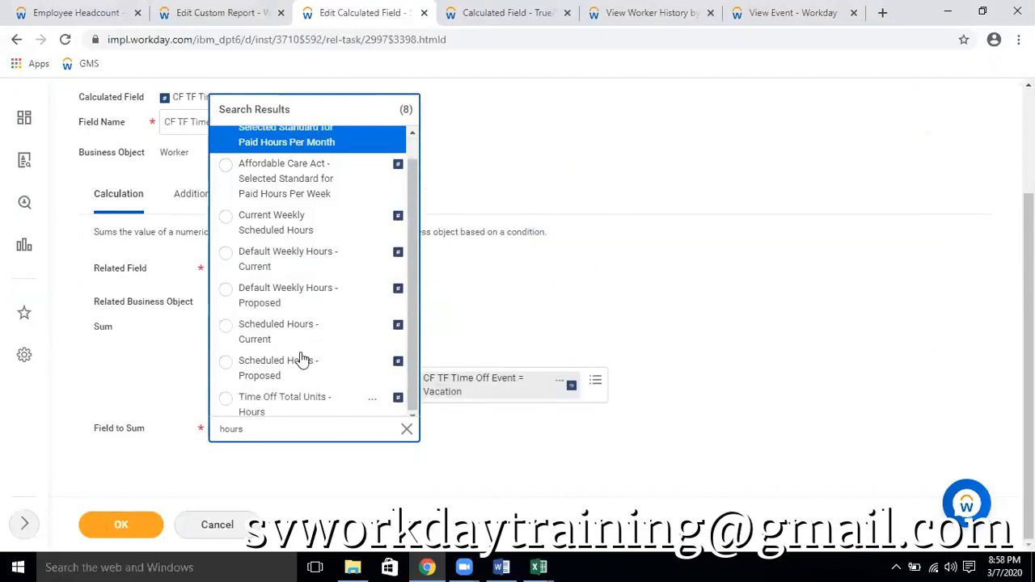
left_click(225, 399)
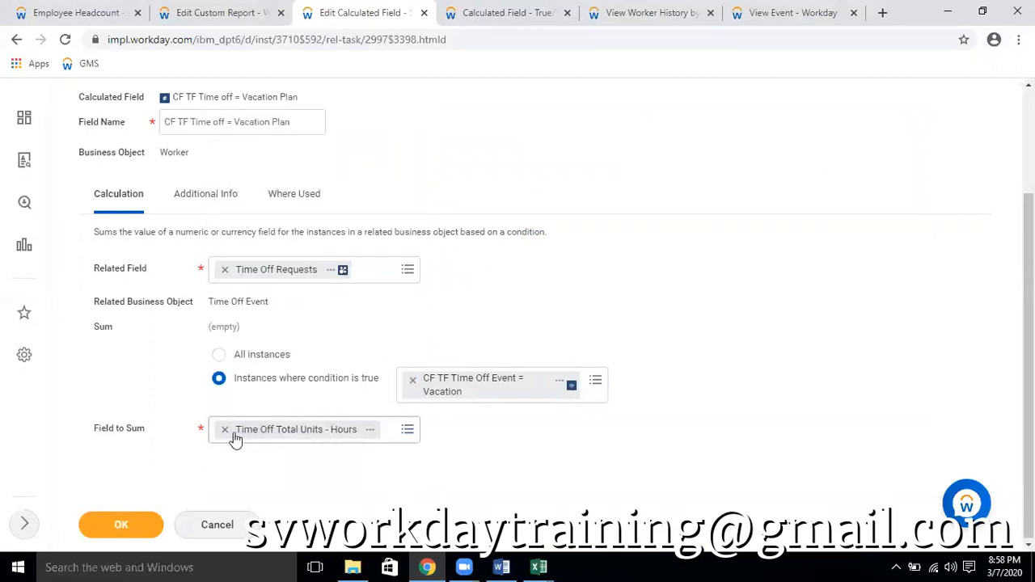
Clear the Field to Sum, search for "time off", and choose Time Off Total Units - Hours after checking its details
left_click(226, 430)
type("time off")
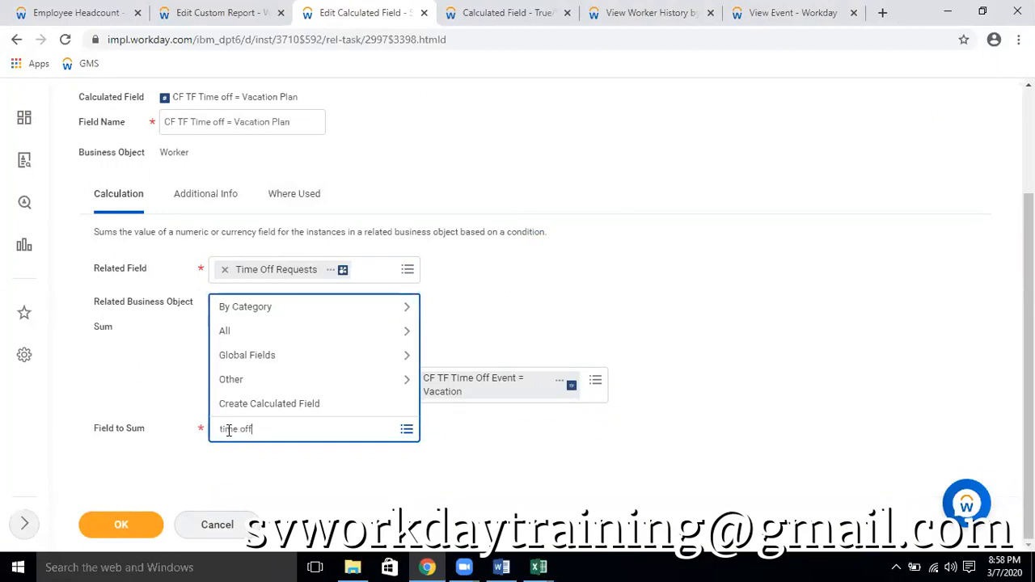
key("Return")
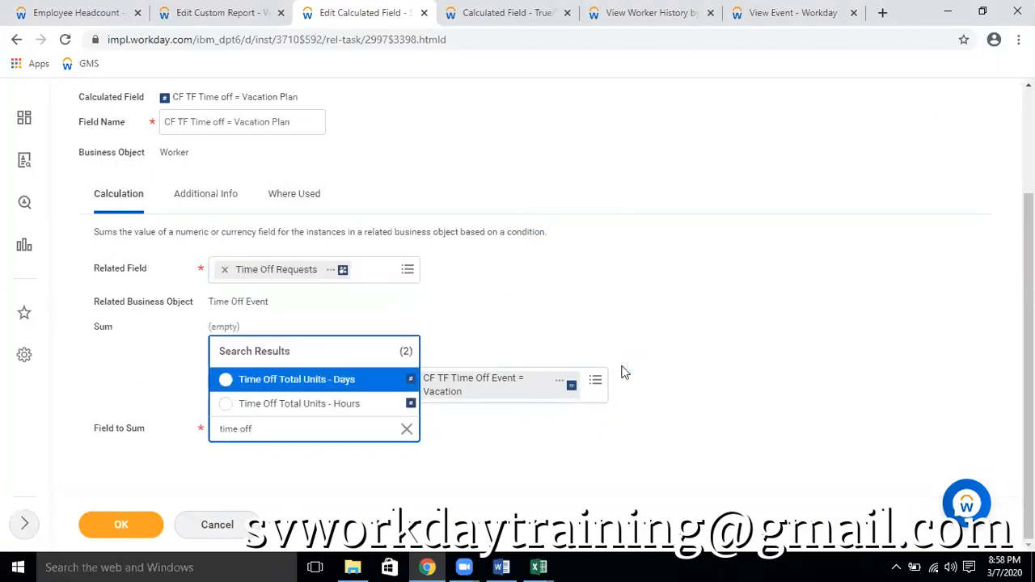
left_click(384, 405)
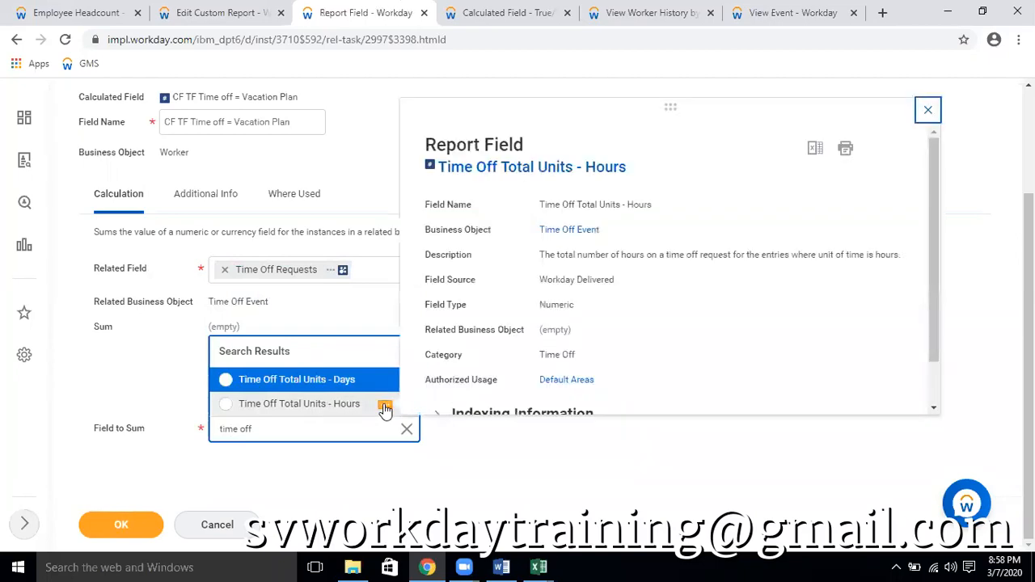
left_click(226, 404)
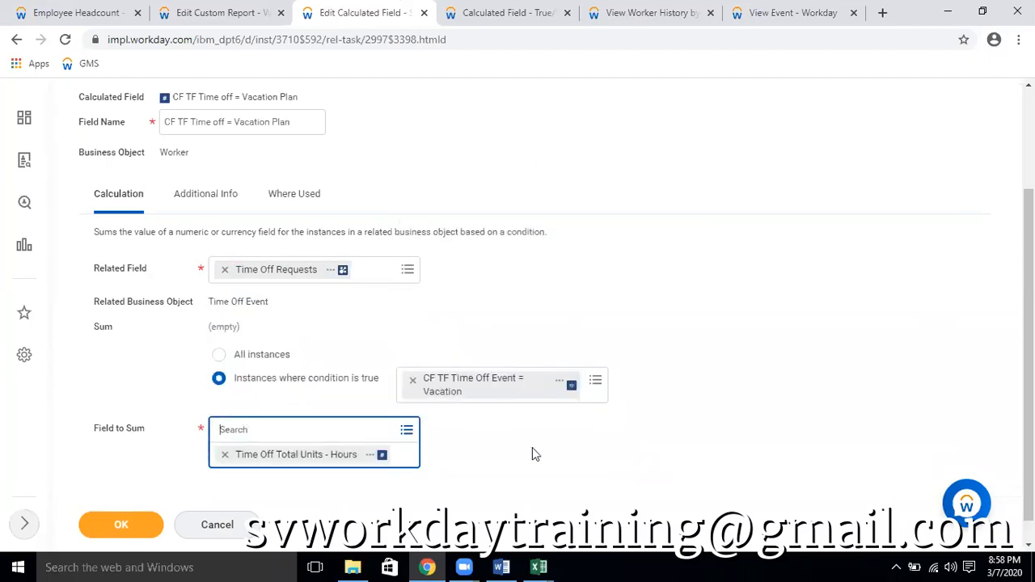
left_click(553, 451)
Open the CF TF TIme Off Event = Vacation calculated field for editing
key("ctrl+Tab")
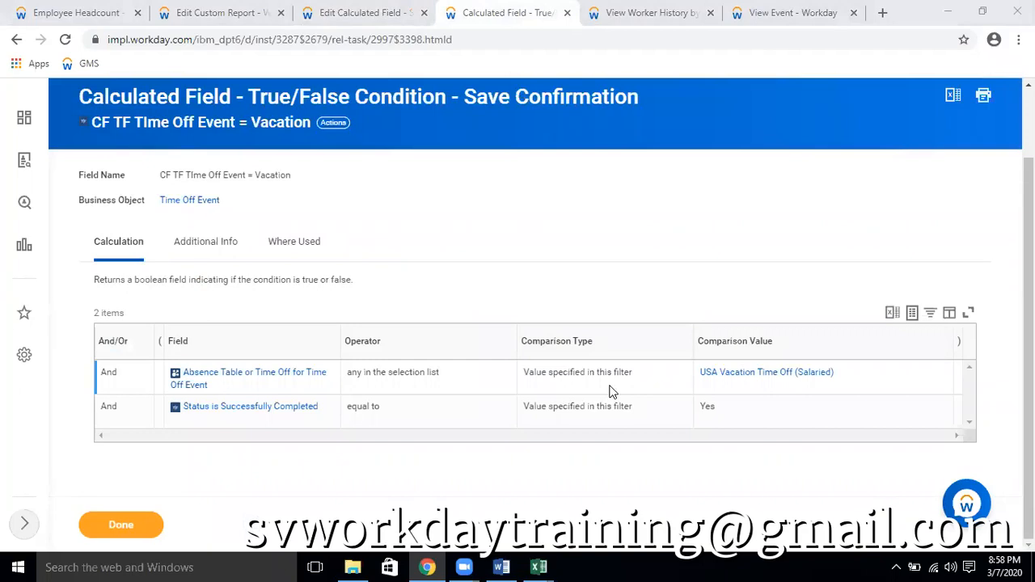
key("ctrl+shift+Tab")
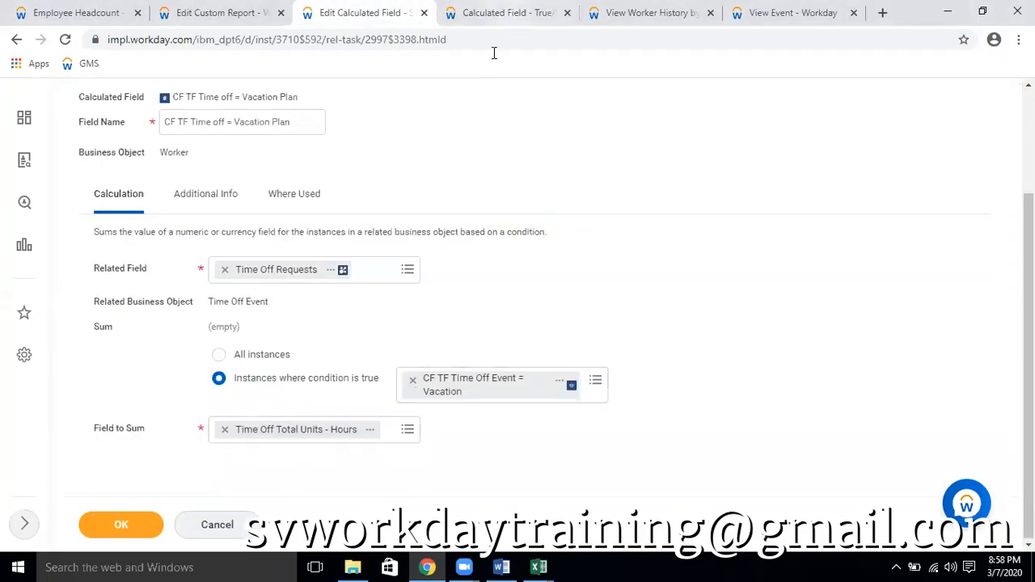
left_click(498, 13)
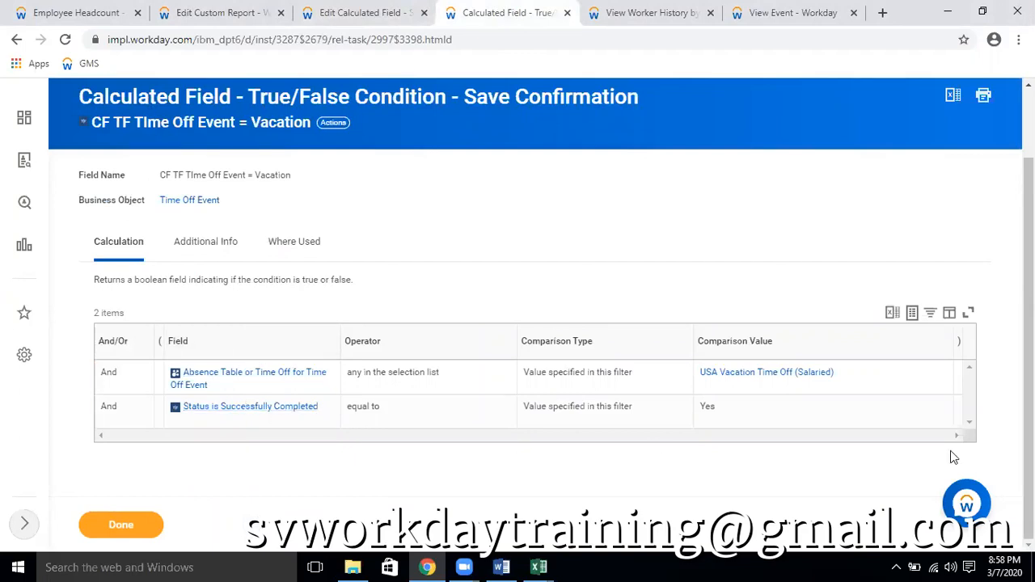
left_click(332, 124)
mouse_move(425, 223)
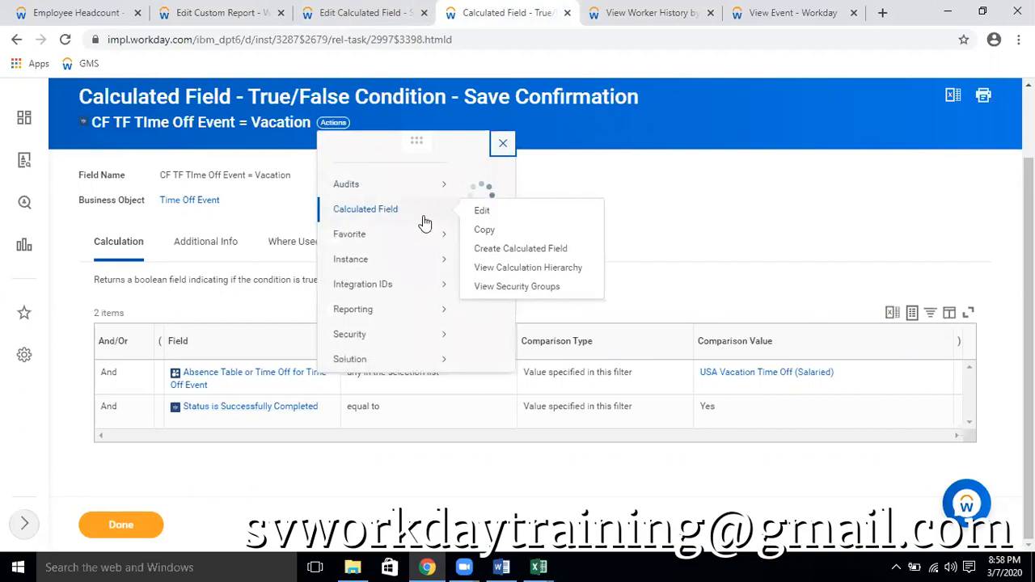
left_click(479, 213)
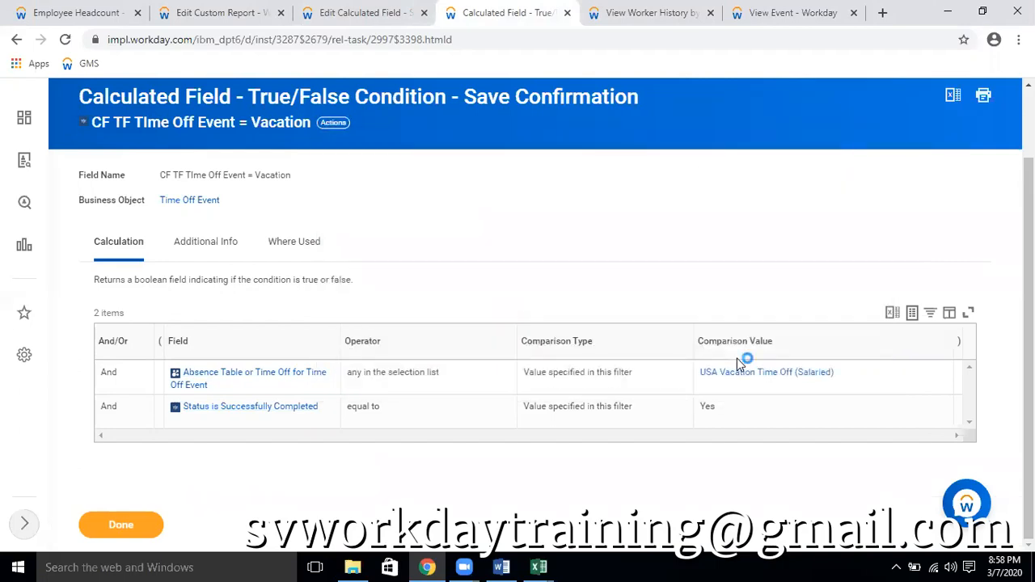
scroll(760, 440, "down", 2)
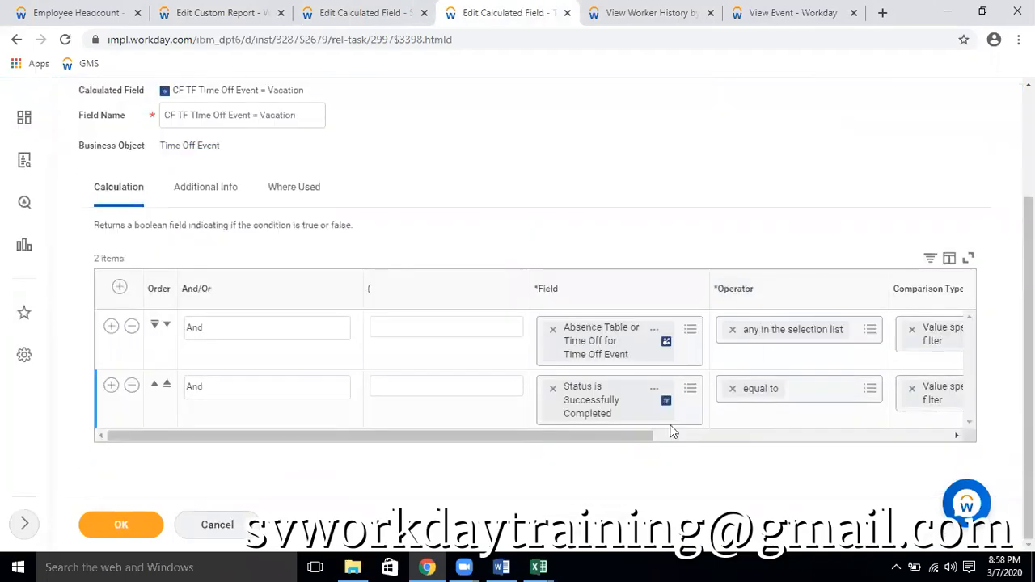
Set the operator of the Absence Table or Time Off for Time Off Event condition to "exact match with the selection list"
left_click(732, 329)
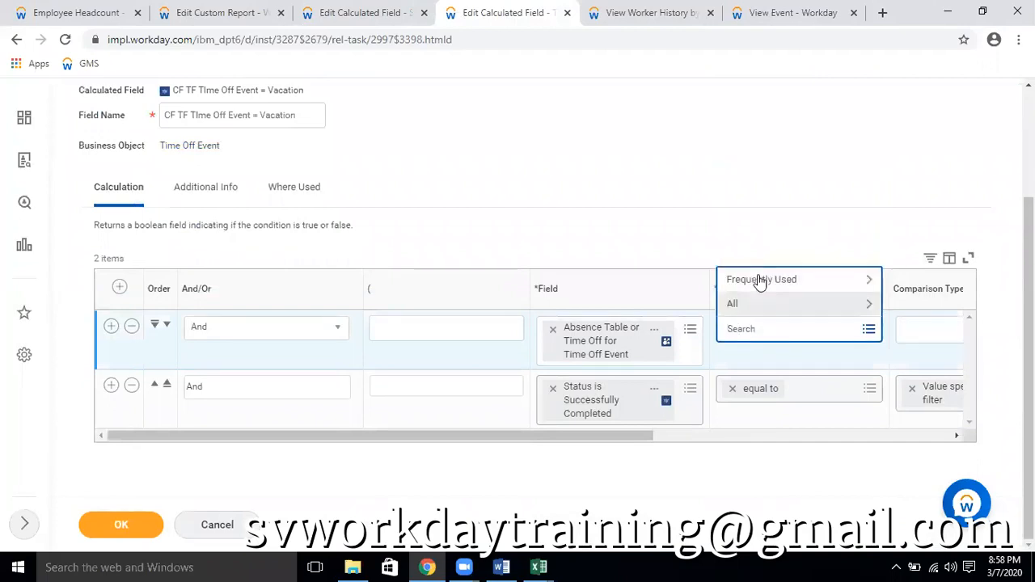
left_click(760, 281)
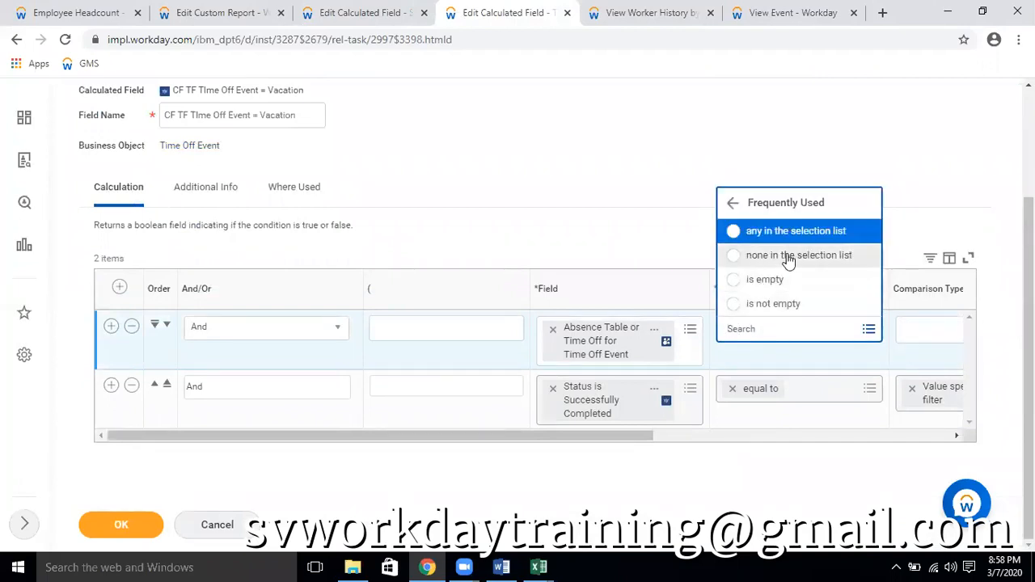
left_click(758, 213)
left_click(775, 305)
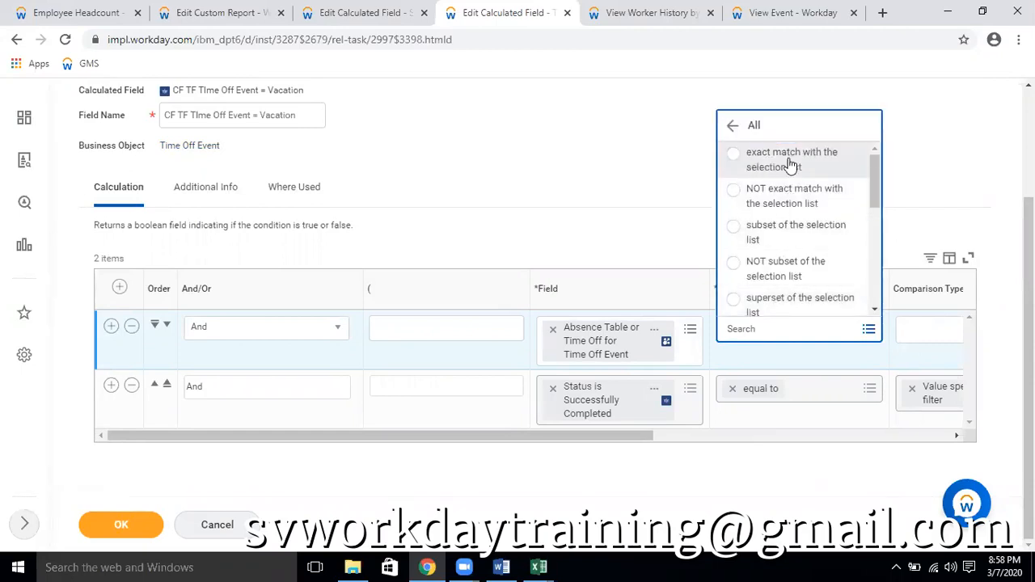
left_click(789, 165)
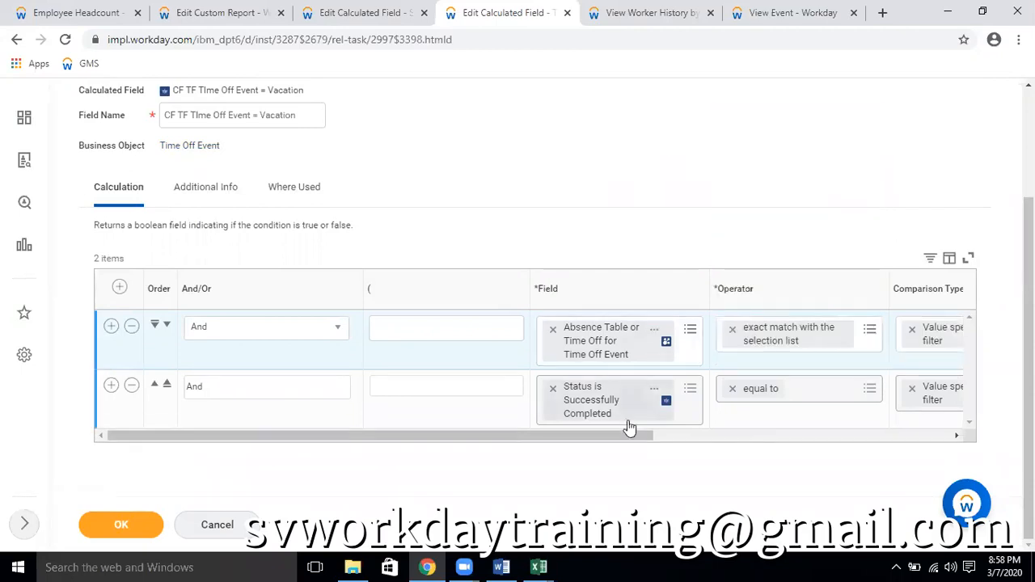
Search for "us vacation" and set that condition's comparison value to USA Vacation Time Off (Salaried)
left_click_drag(628, 439, 832, 438)
left_click(841, 328)
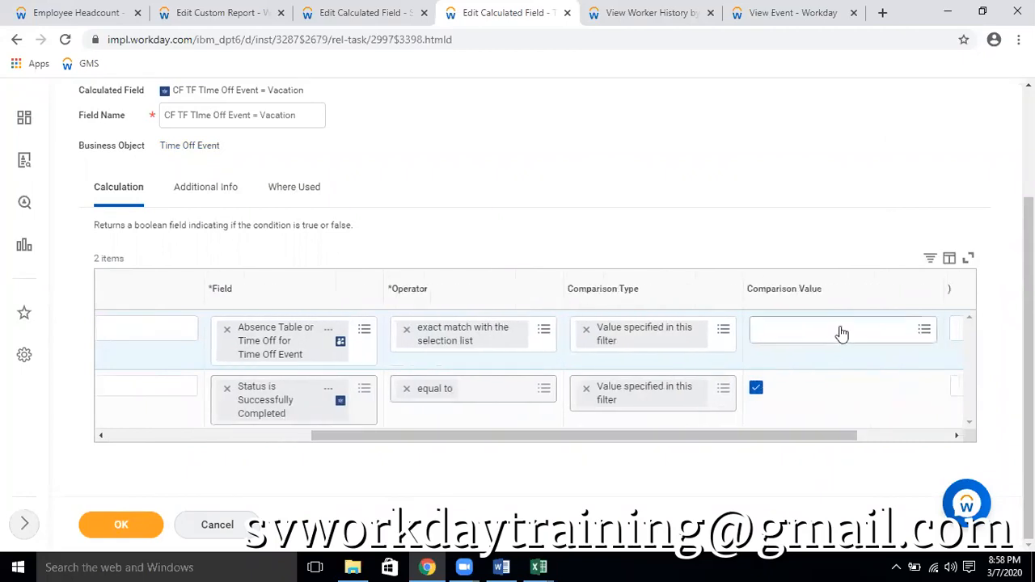
type("us vacation")
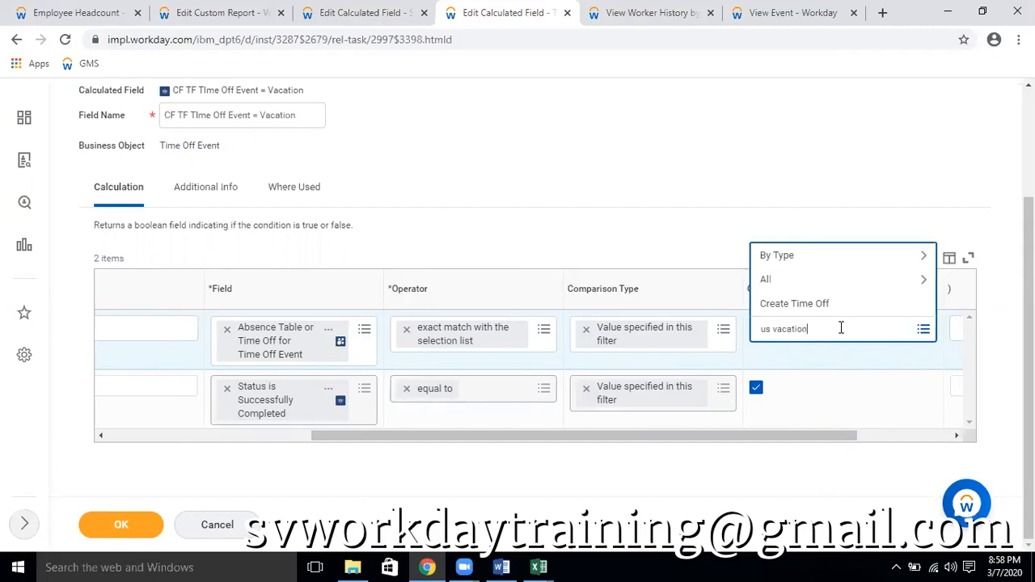
key("Return")
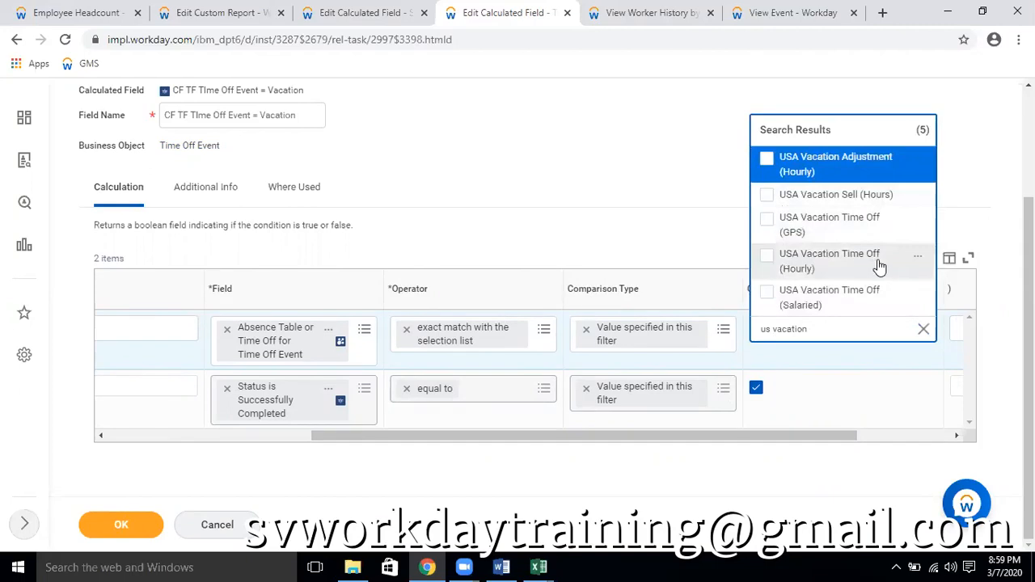
left_click(853, 301)
left_click(723, 229)
Save the True/False calculated field and reload the Employee Headcount report
left_click(135, 526)
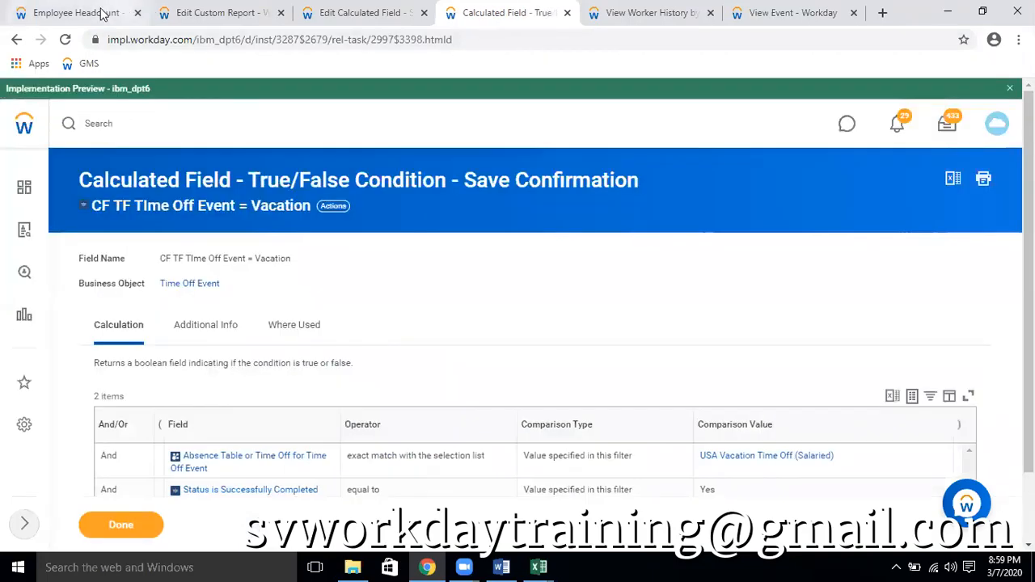
left_click(101, 12)
left_click(65, 40)
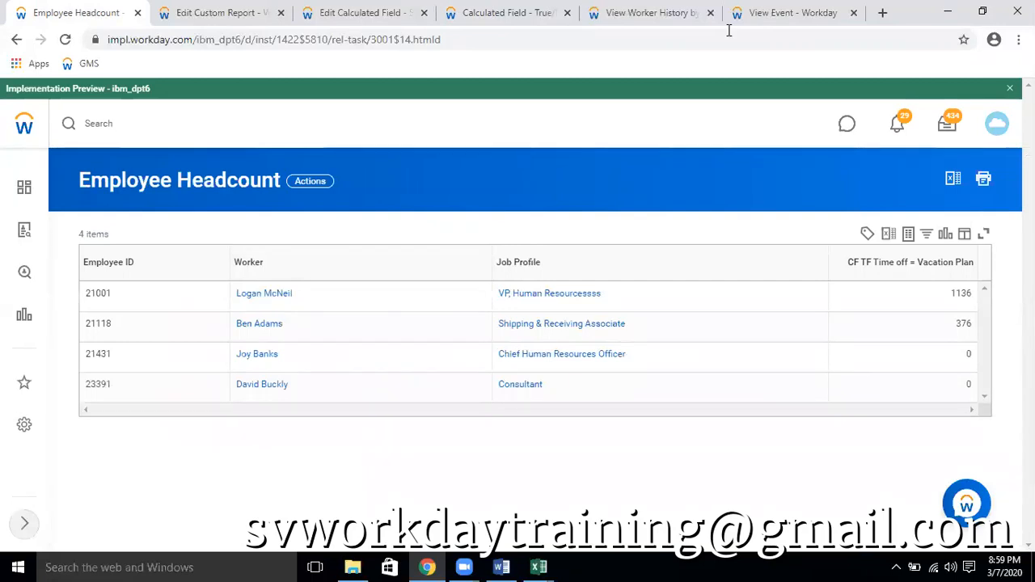
Switch to the Time Off History workbook in Excel, check its Status filter and close the workbook without saving
mouse_move(538, 566)
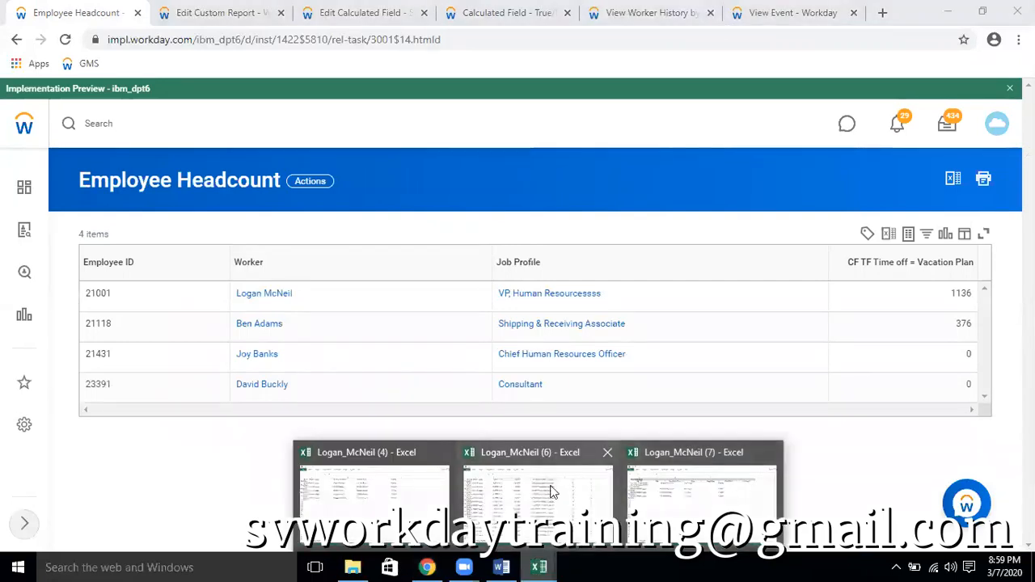
mouse_move(554, 489)
scroll(703, 362, "up", 18)
scroll(702, 362, "down", 20)
scroll(715, 427, "up", 10)
scroll(716, 426, "up", 20)
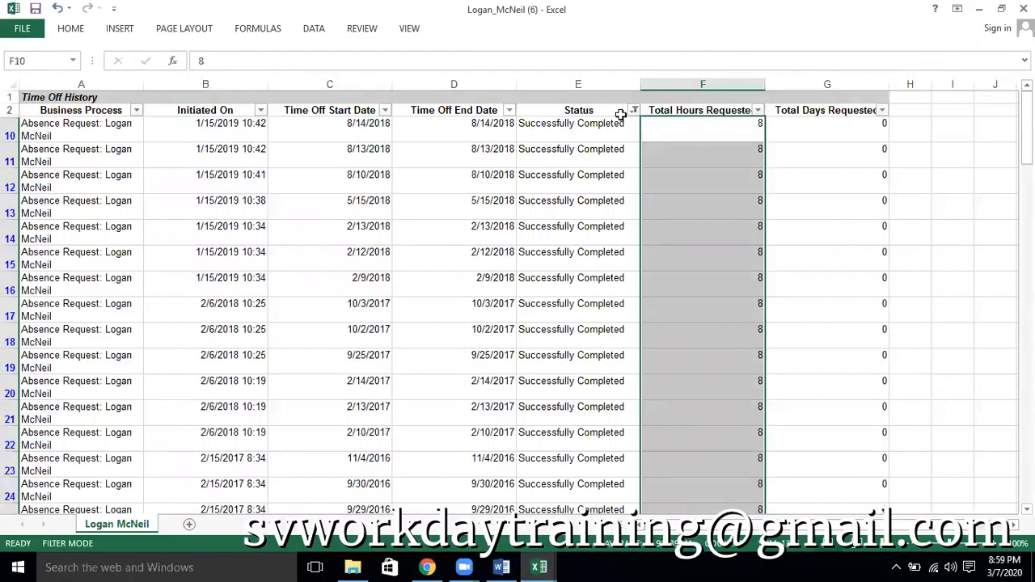
left_click(634, 110)
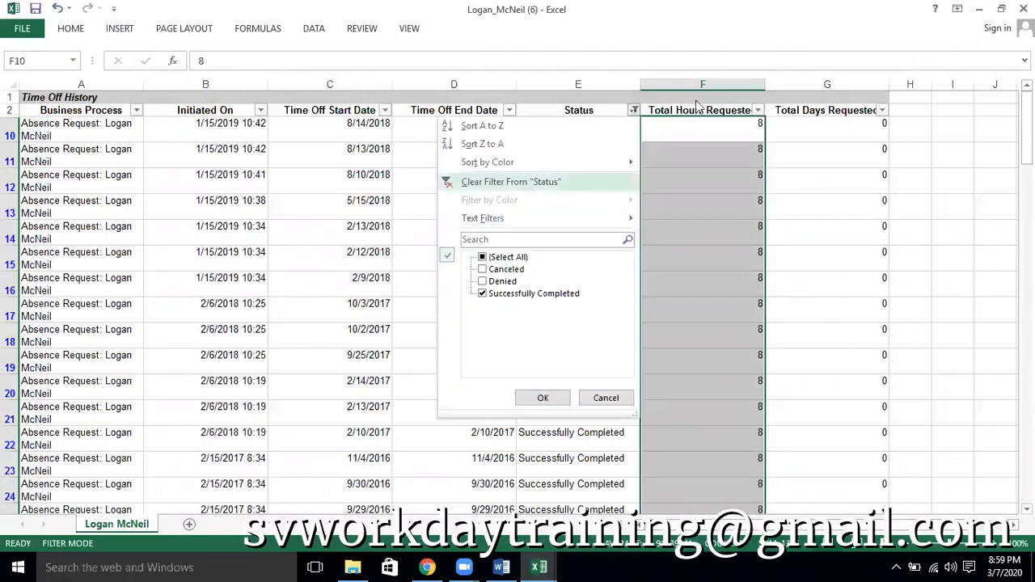
left_click(1024, 8)
left_click(502, 314)
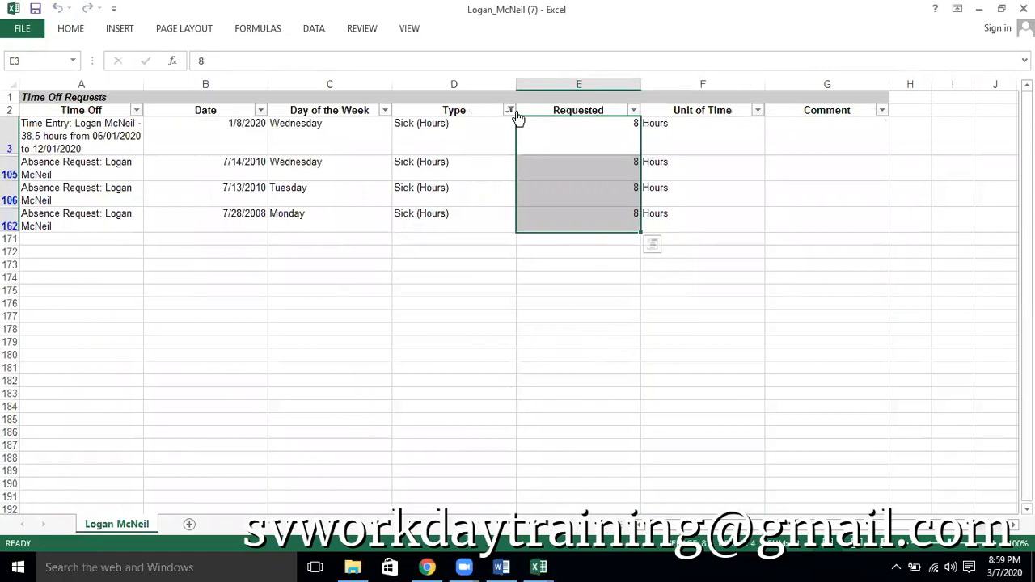
Filter the Type column of the Time Off Requests sheet to show only Vacation (Hours)
left_click(511, 111)
left_click(386, 282)
left_click(396, 294)
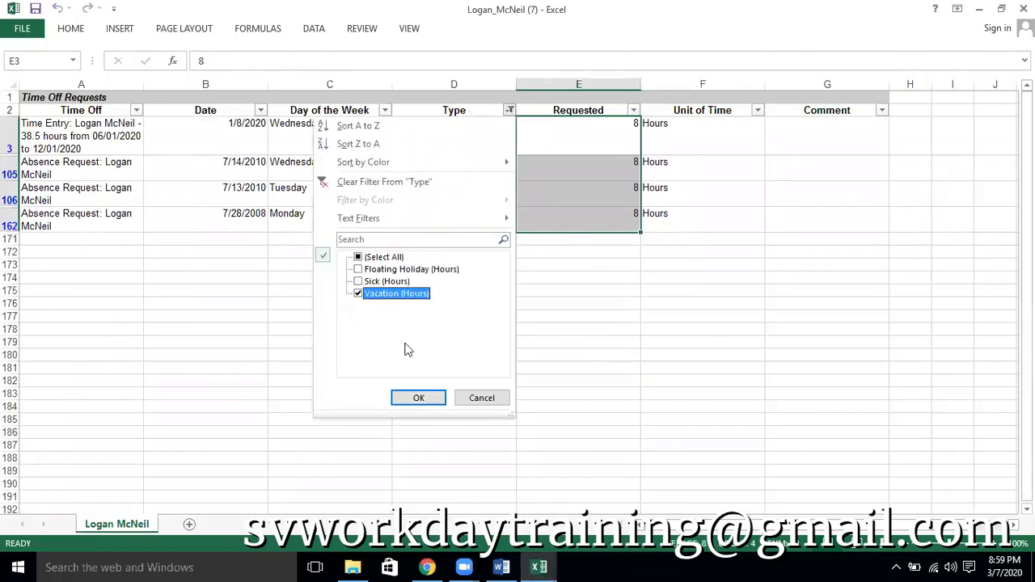
left_click(426, 397)
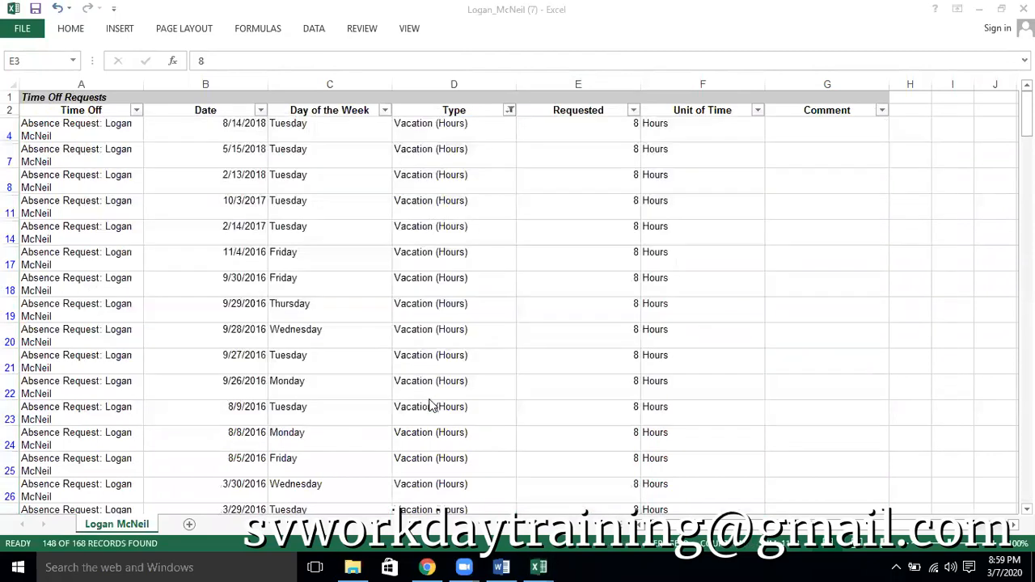
Compare the first worker's vacation total in the Employee Headcount report with the filtered requested hours in Excel
left_click(427, 566)
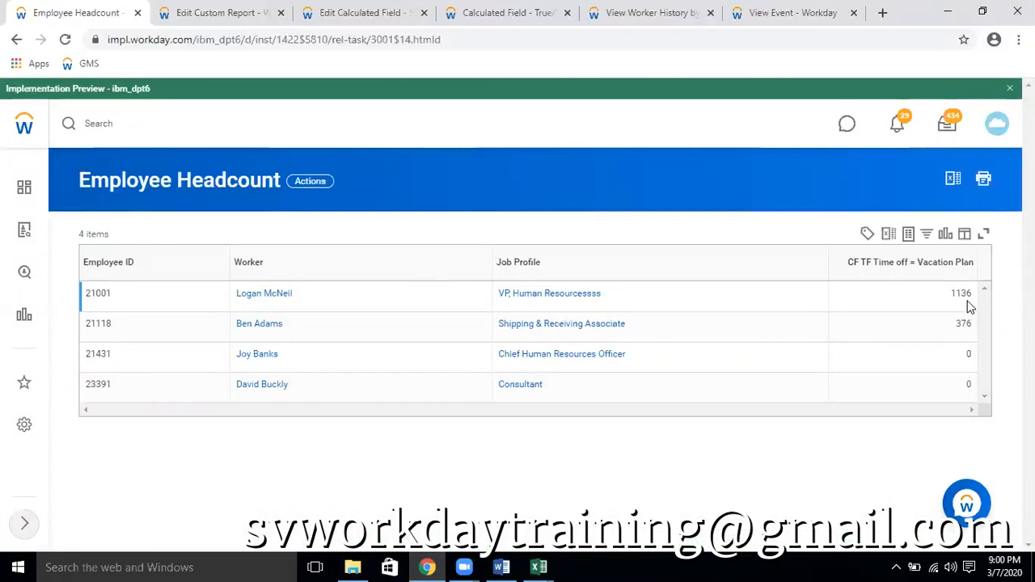
key("alt+Tab")
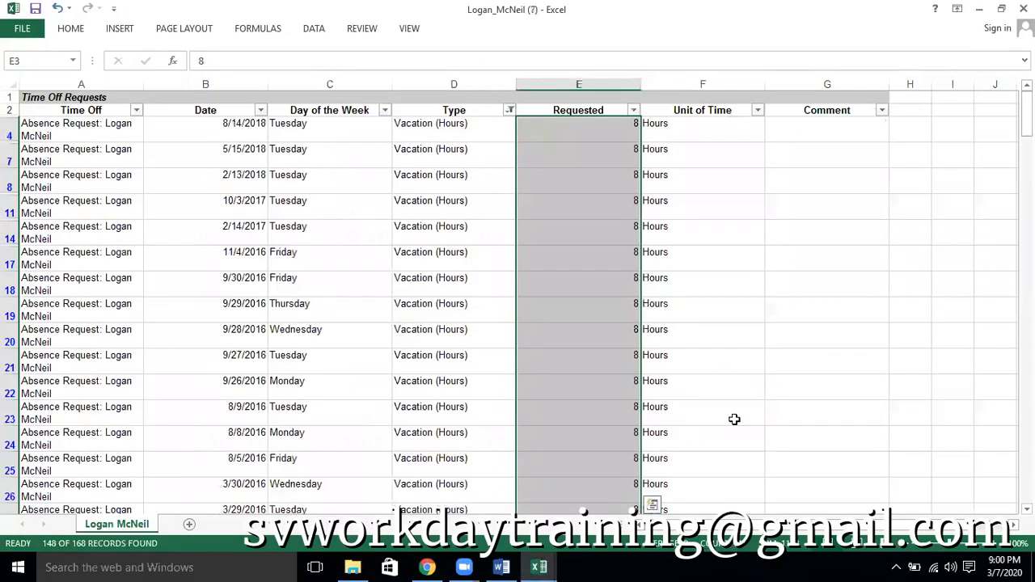
scroll(716, 425, "down", 3)
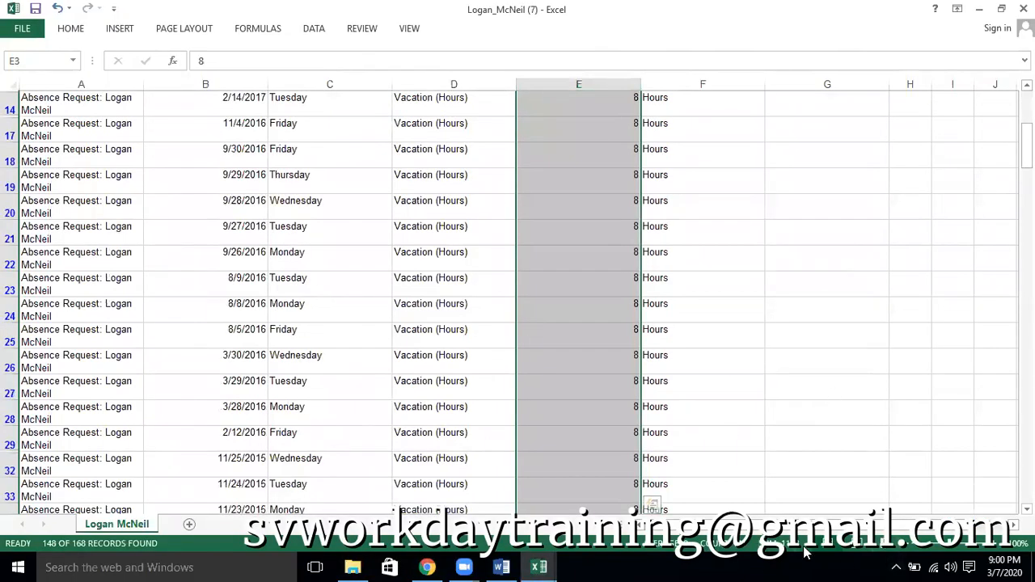
key("alt+Tab")
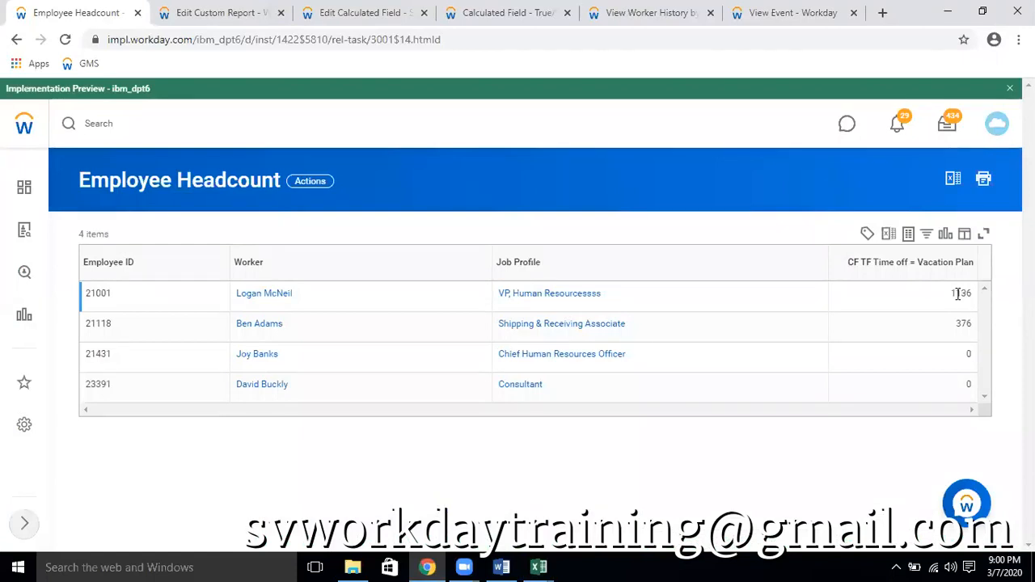
Examine the absence request event's details and the statuses in the worker's Time Off History and Leave History
left_click(784, 11)
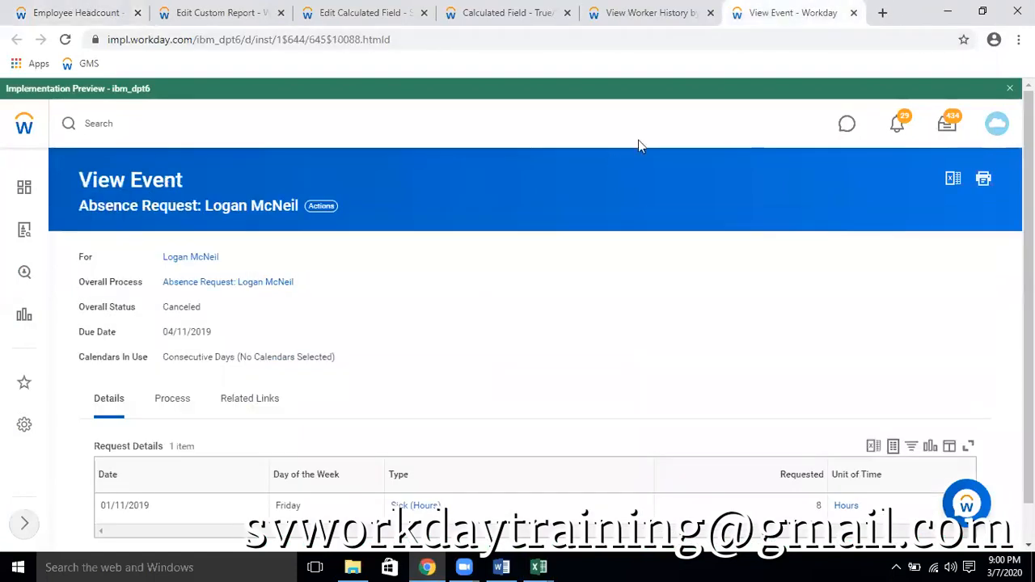
scroll(511, 229, "down", 1)
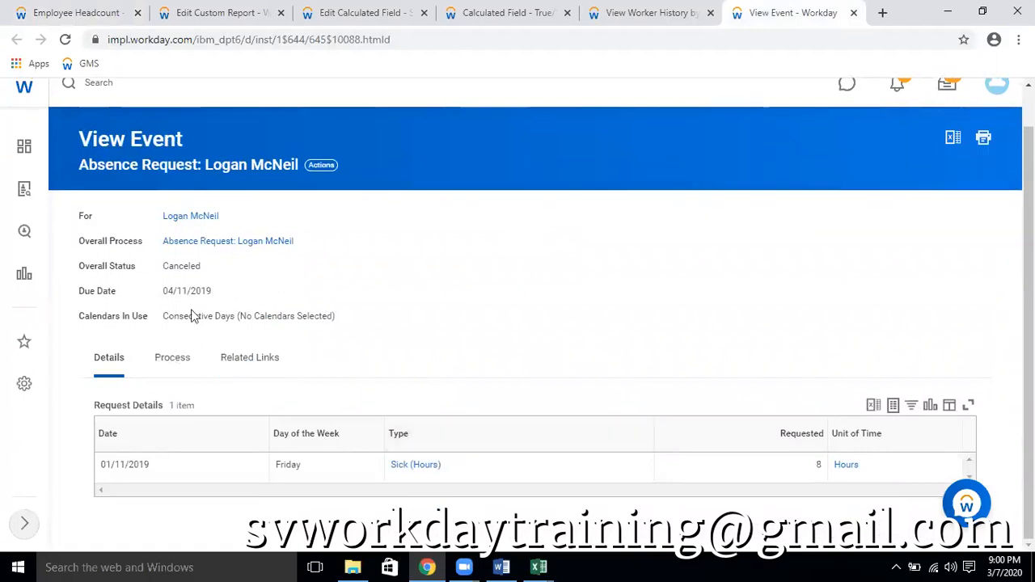
left_click(656, 12)
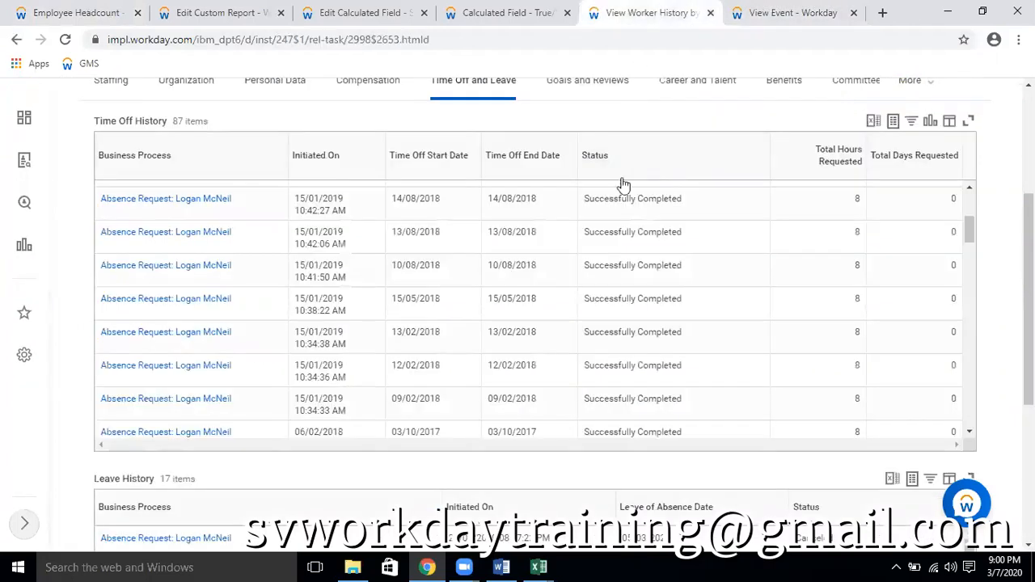
scroll(674, 209, "up", 5)
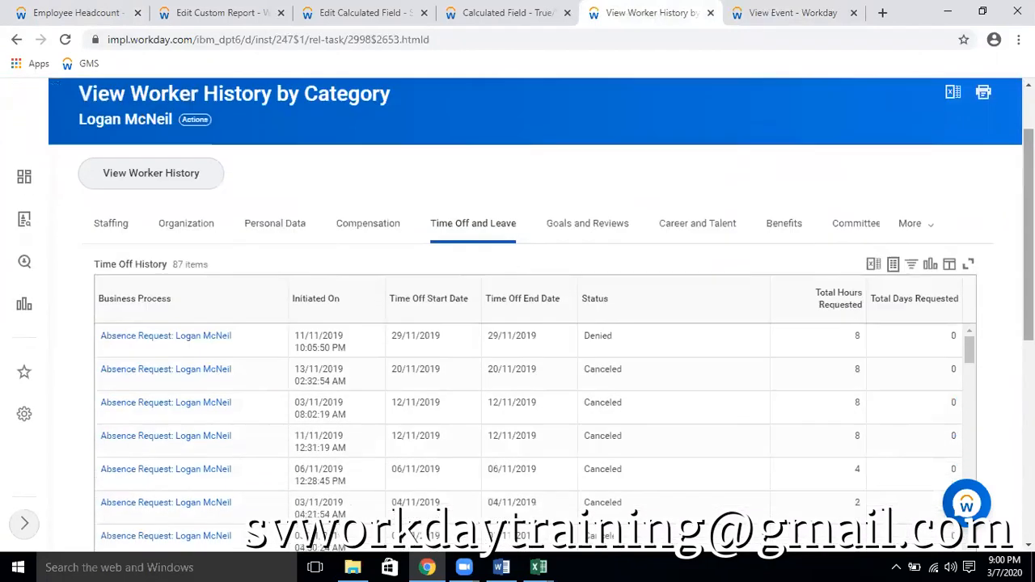
scroll(533, 315, "down", 2)
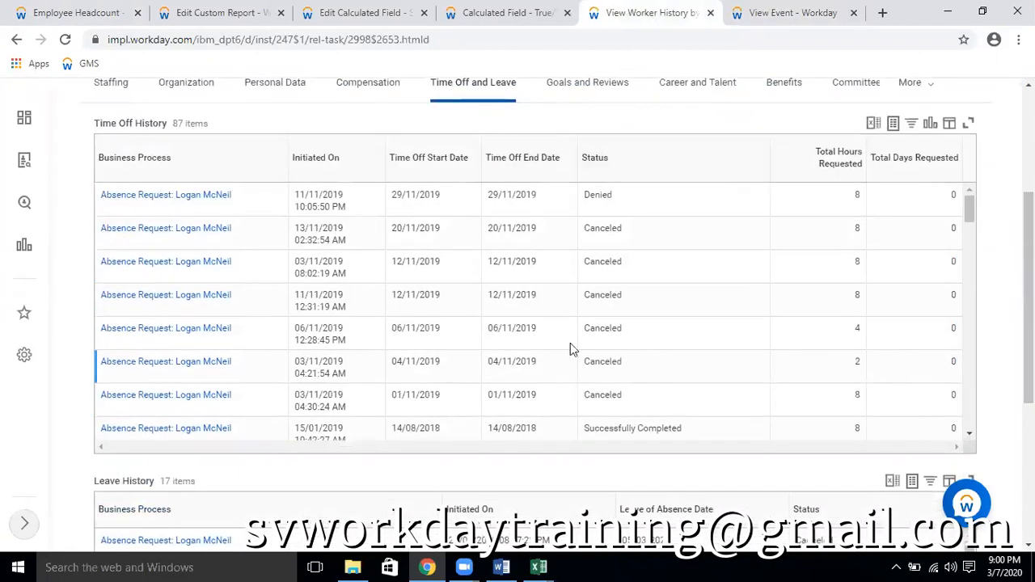
scroll(488, 341, "down", 10)
scroll(768, 372, "down", 4)
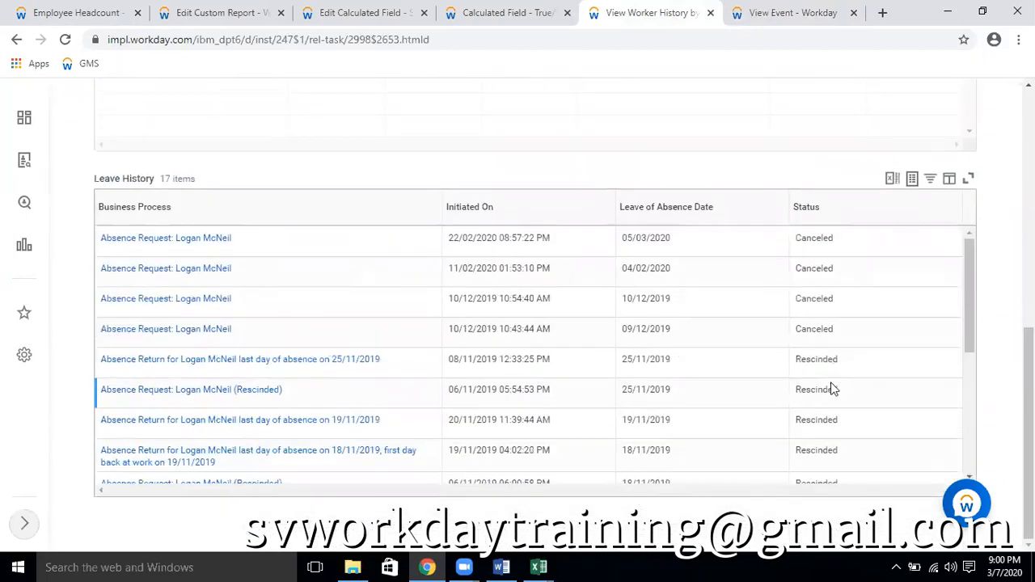
scroll(605, 345, "down", 3)
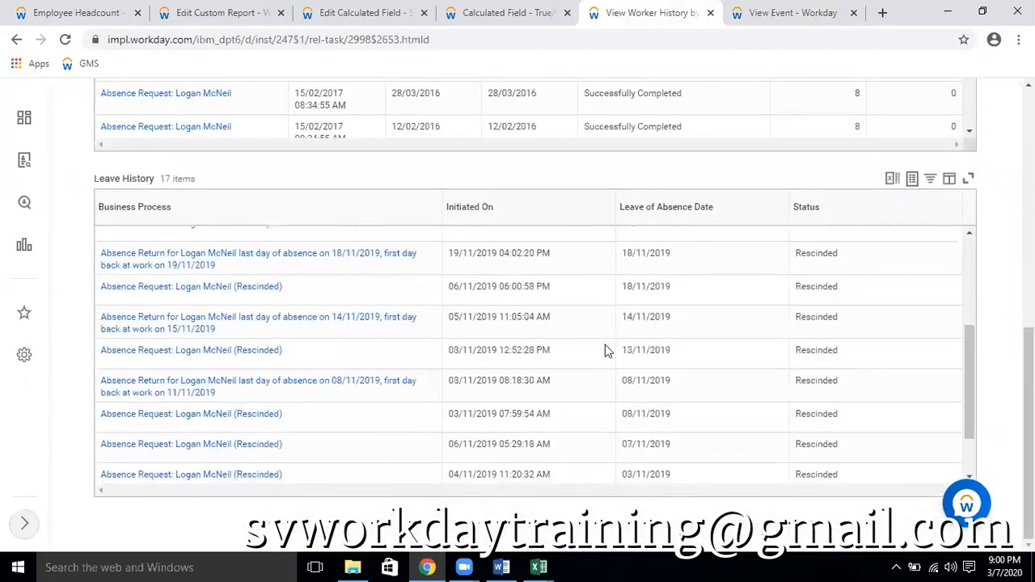
scroll(605, 350, "down", 2)
scroll(604, 352, "up", 5)
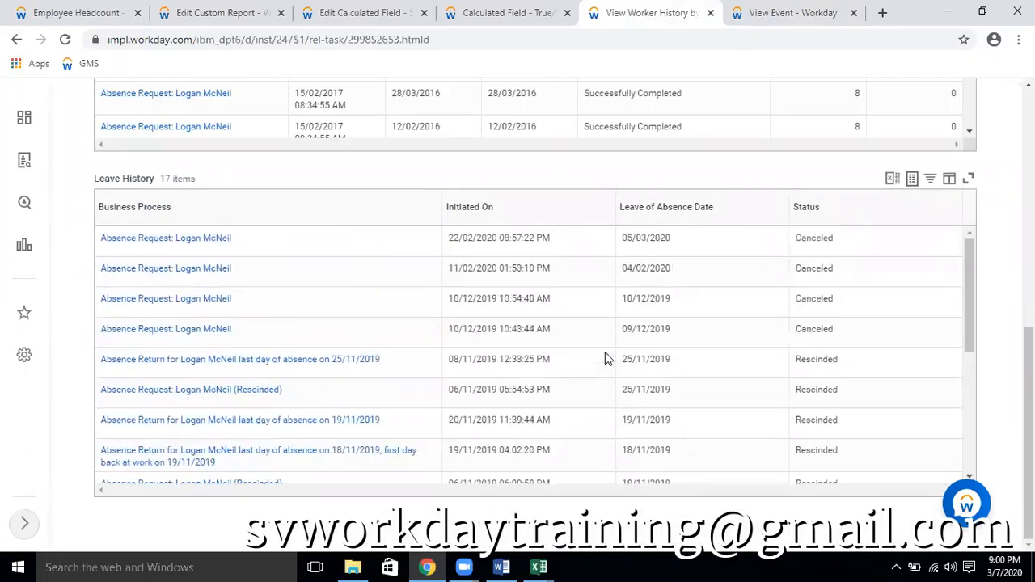
scroll(636, 244, "up", 10)
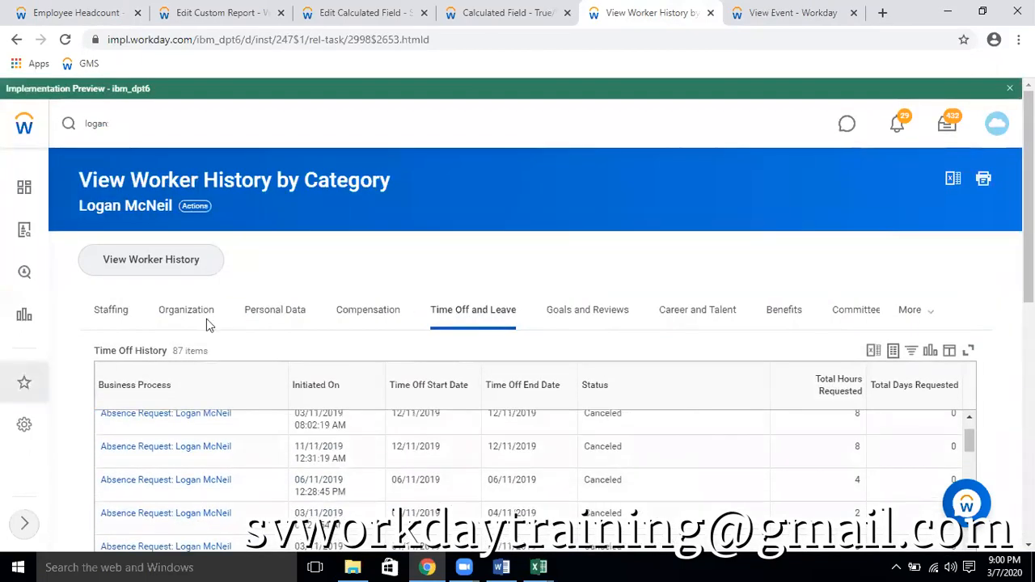
Open the worker's profile and display the Time Off and Leave Requests in its Time Off section
left_click(137, 207)
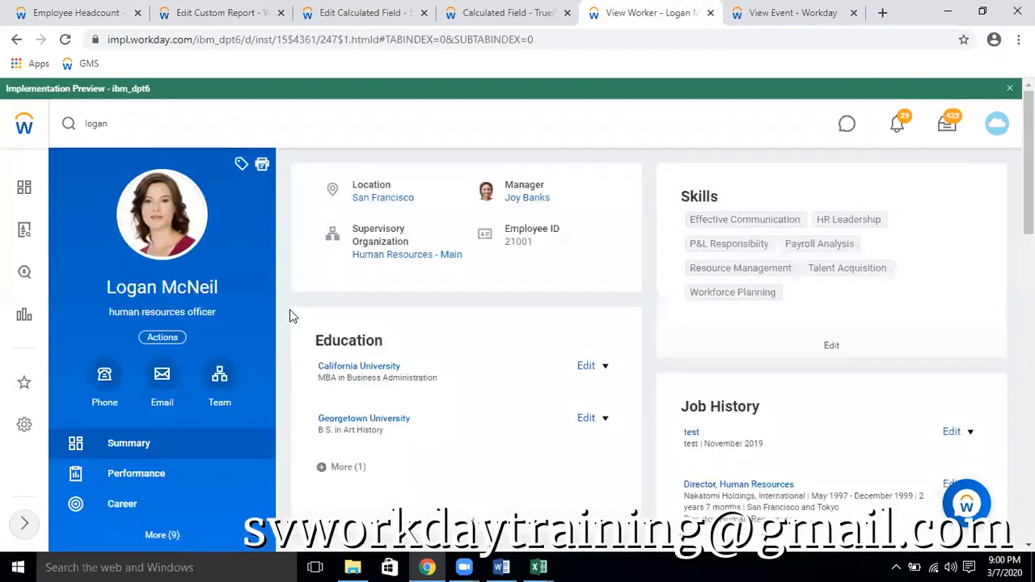
scroll(748, 355, "down", 1)
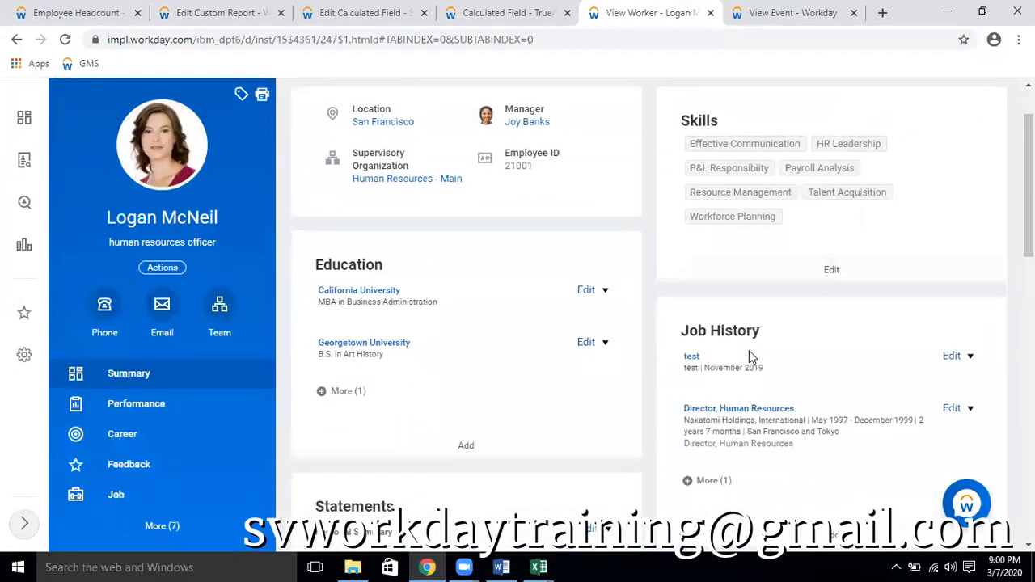
left_click(159, 526)
scroll(186, 477, "down", 3)
left_click(125, 507)
left_click(479, 200)
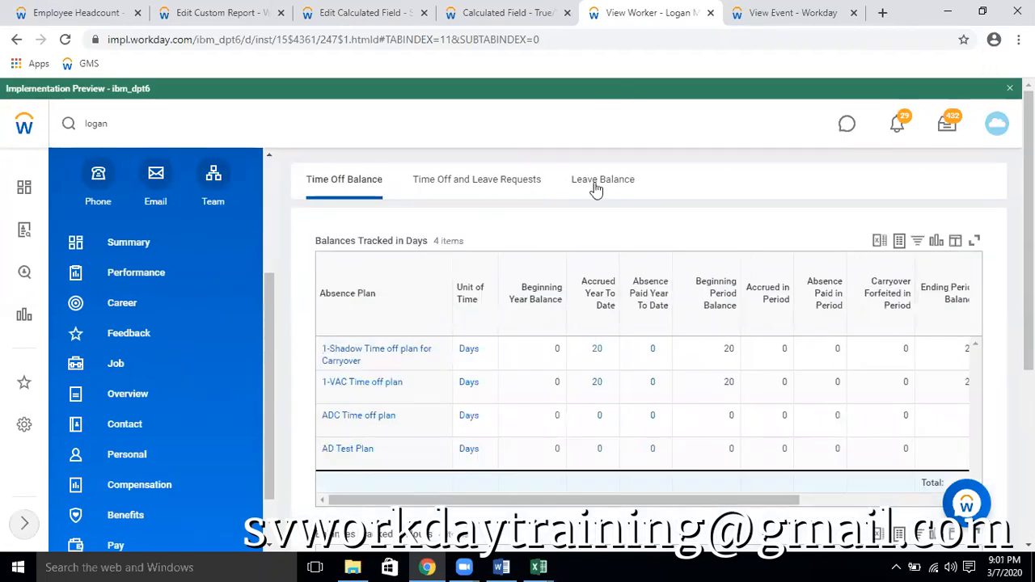
left_click(518, 179)
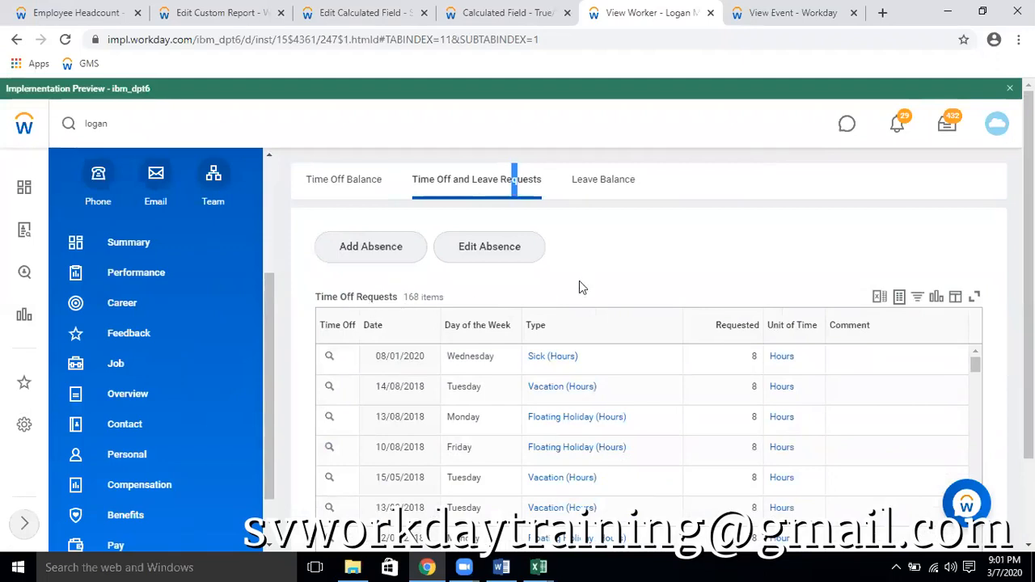
Preview the 14/08/2018 vacation request's Time Off Event and compare it with the CF TF TIme Off Event = Vacation conditions
scroll(578, 287, "down", 1)
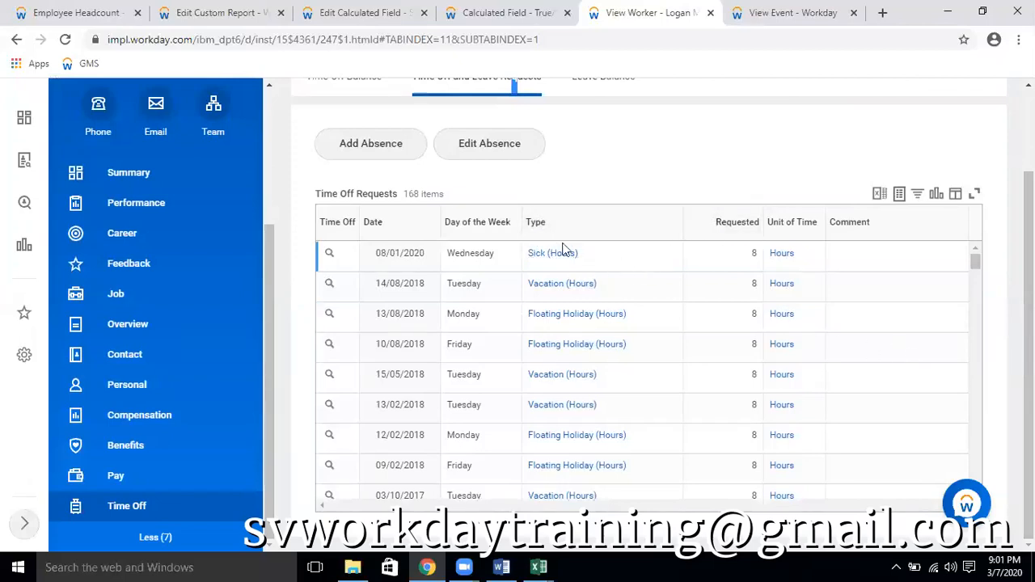
left_click(343, 285)
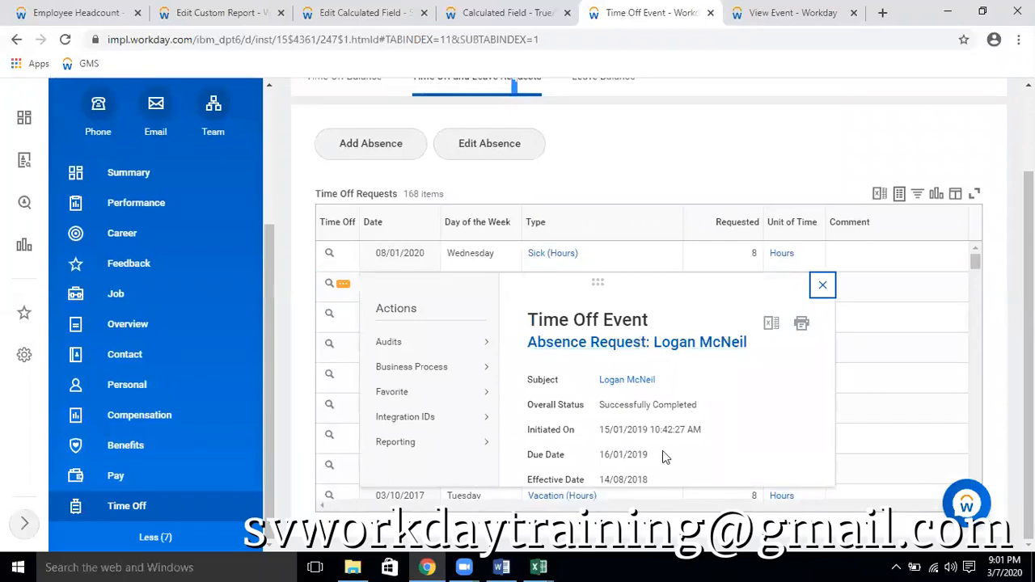
left_click(503, 13)
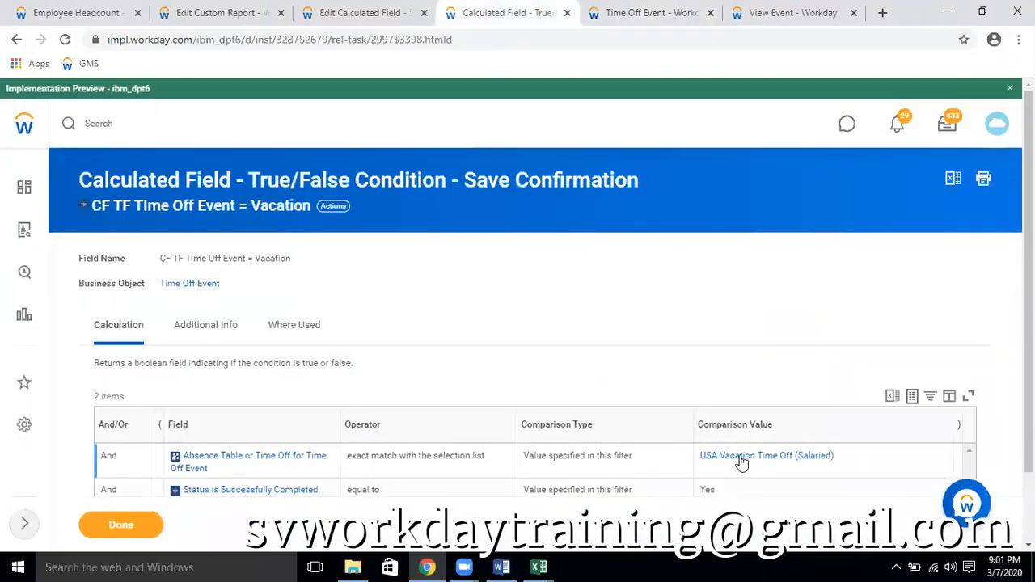
scroll(742, 461, "down", 1)
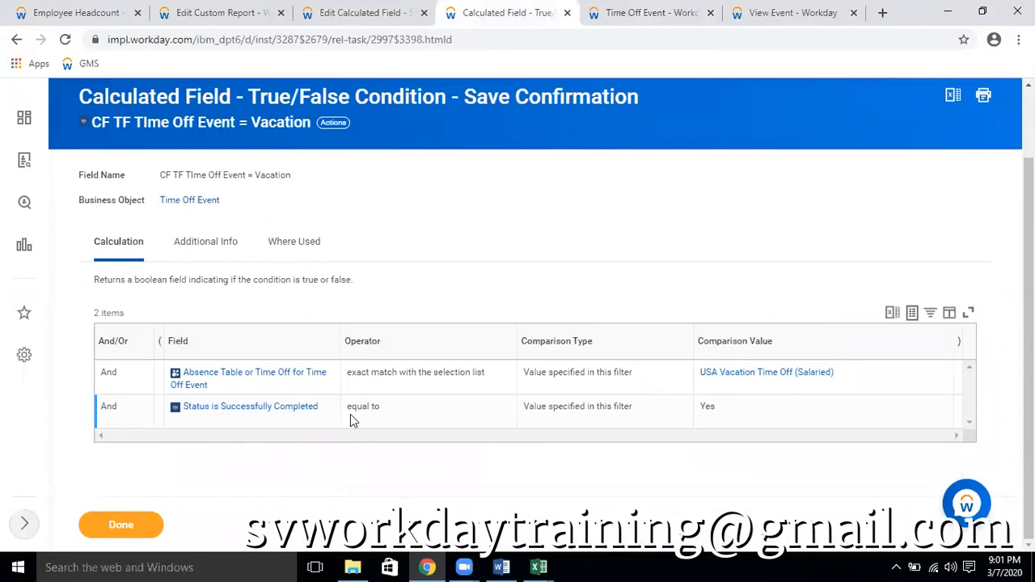
left_click(649, 15)
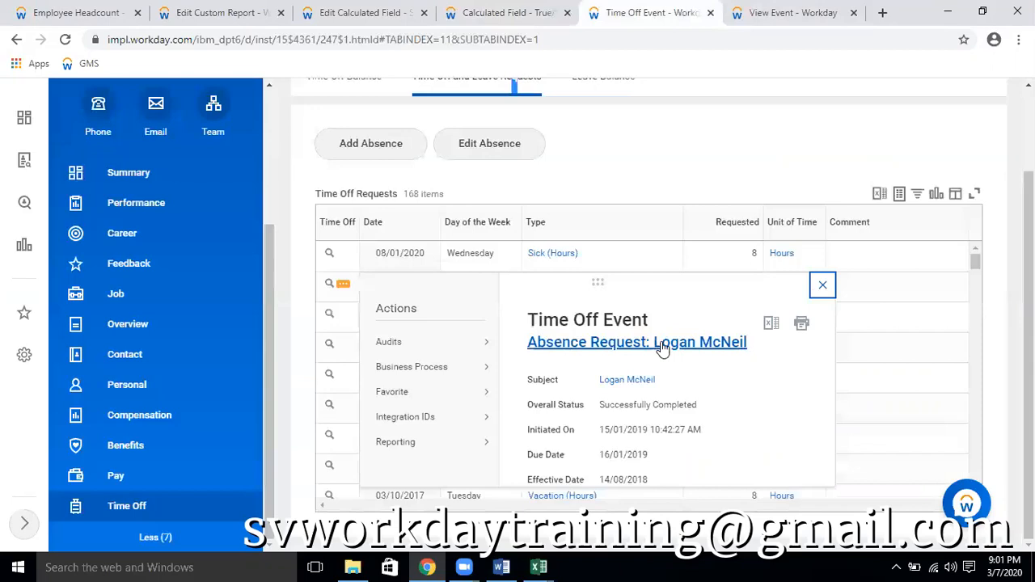
left_click(751, 173)
Close the two remaining Excel workbooks of time off requests without saving changes
left_click(539, 568)
left_click(614, 511)
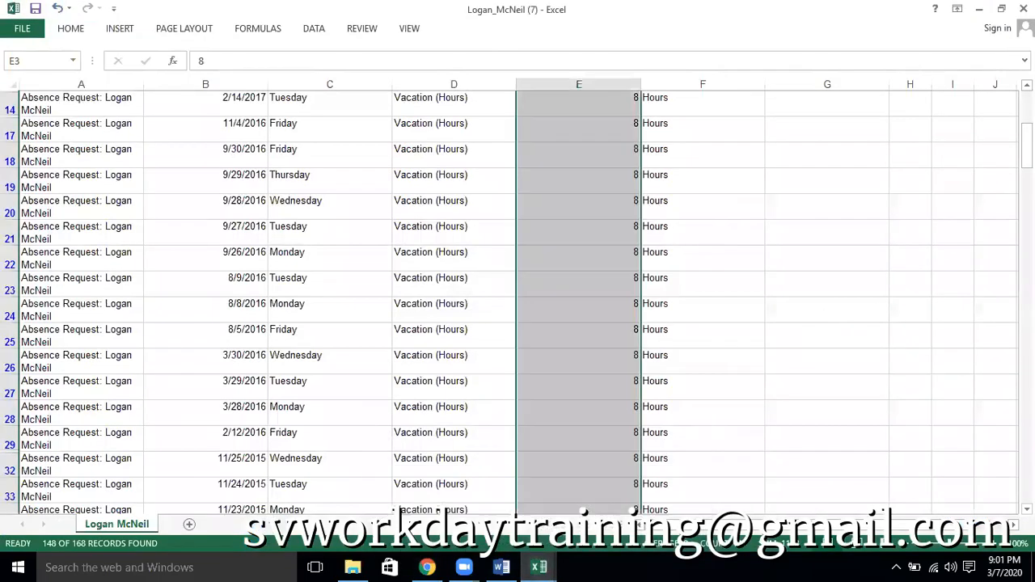
left_click(1017, 9)
left_click(519, 302)
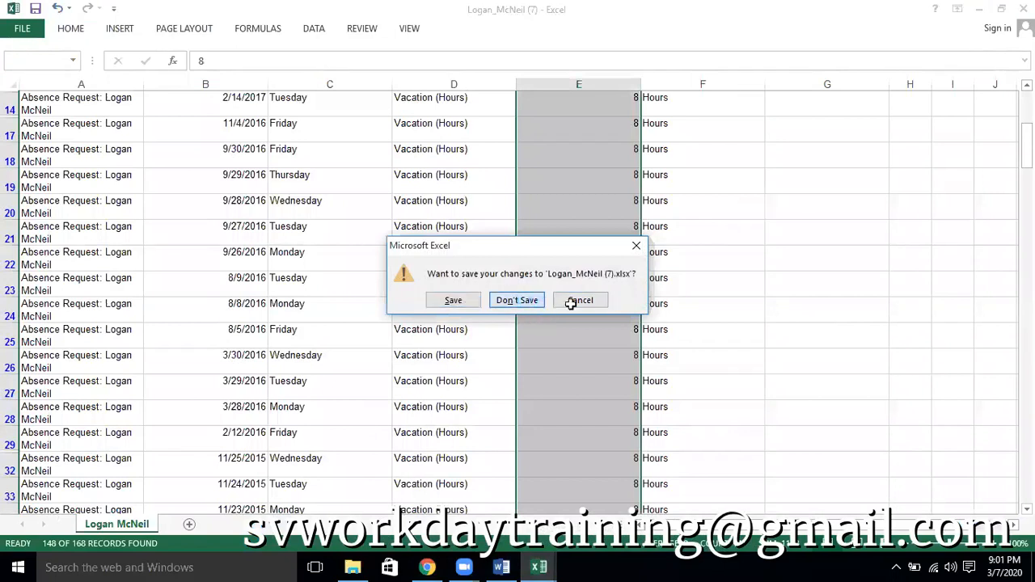
left_click(1017, 9)
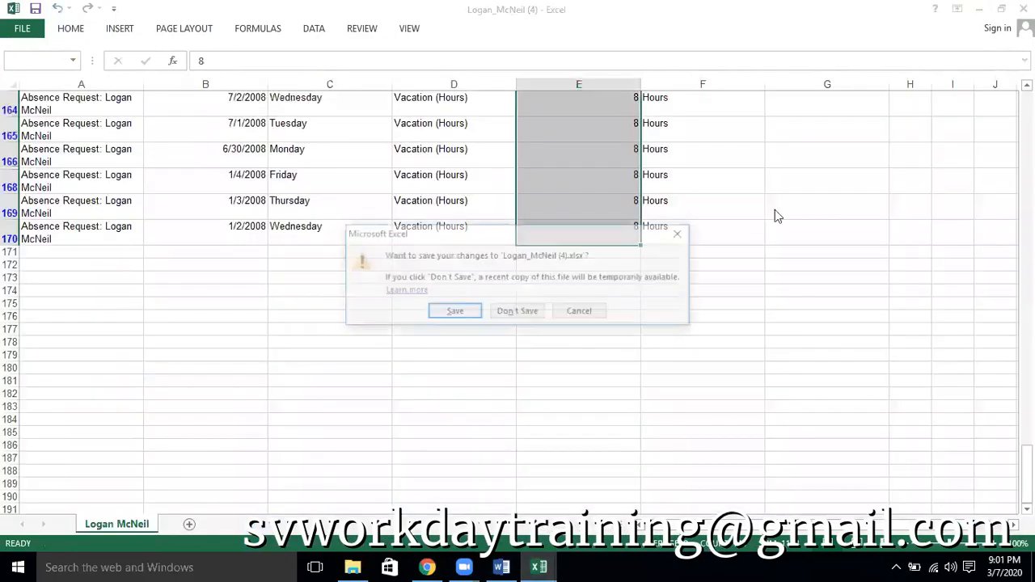
left_click(532, 317)
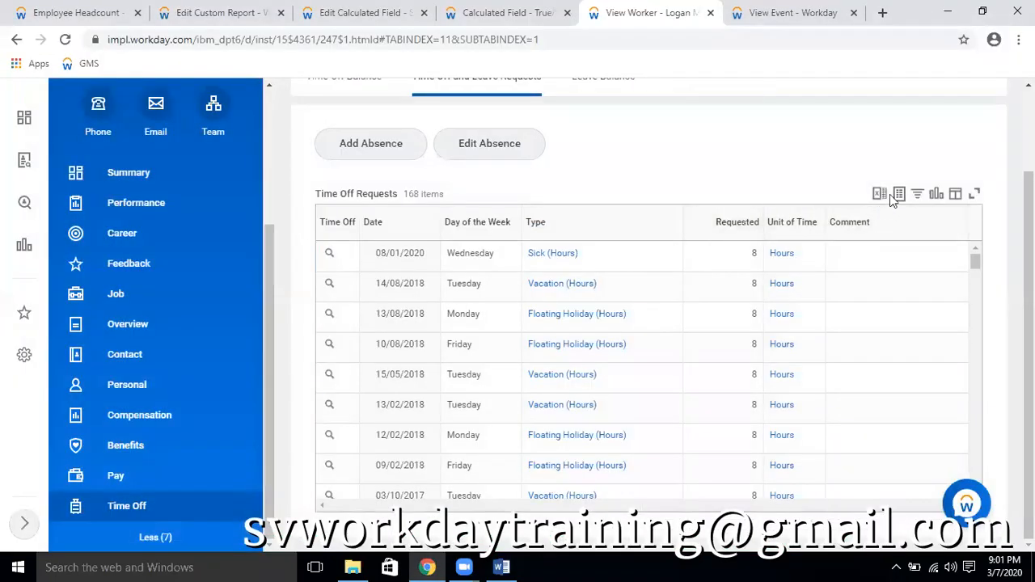
Export the worker's Time Off Requests table to Excel, open the downloaded workbook and enable editing
left_click(879, 196)
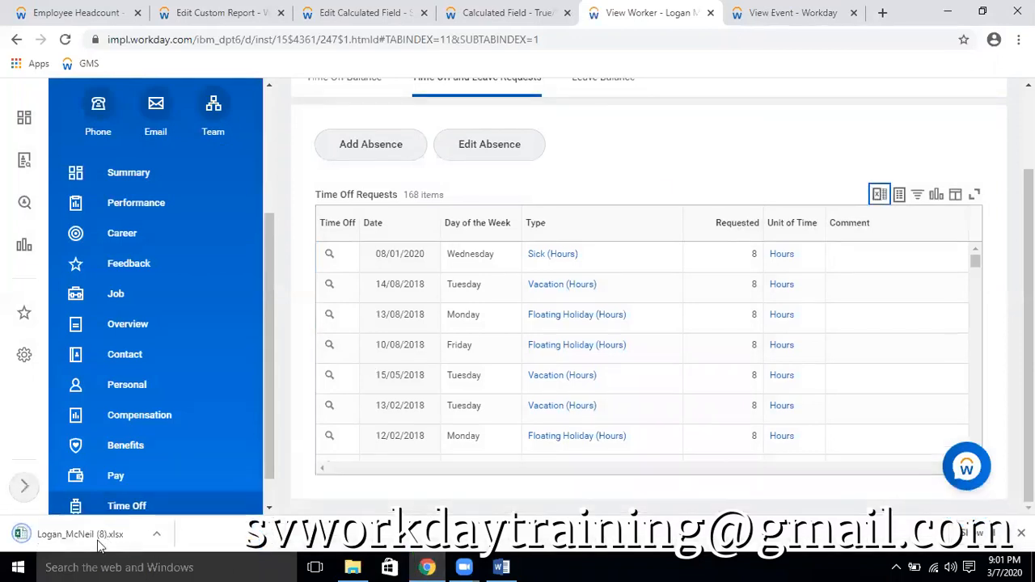
left_click(90, 521)
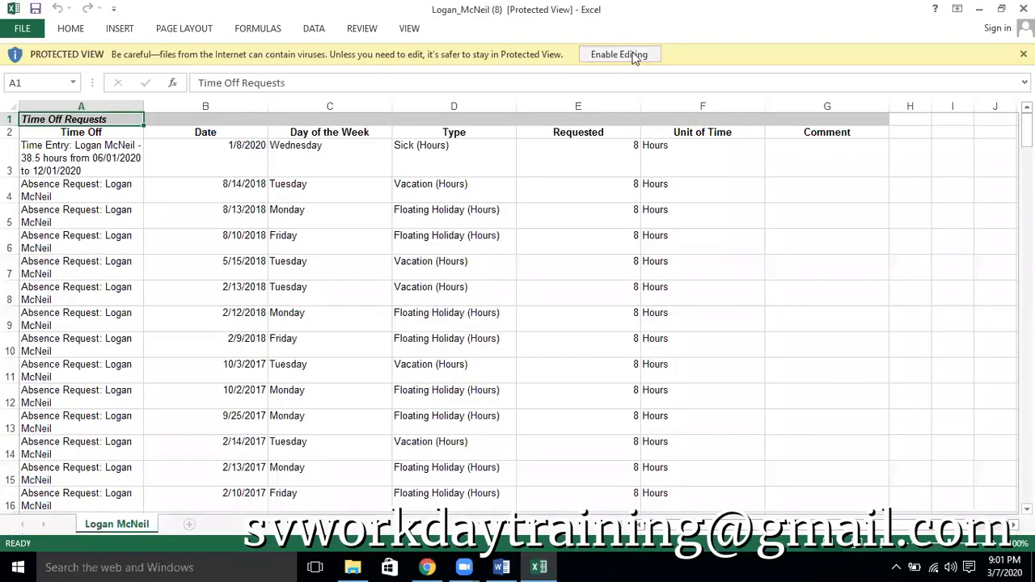
left_click(635, 55)
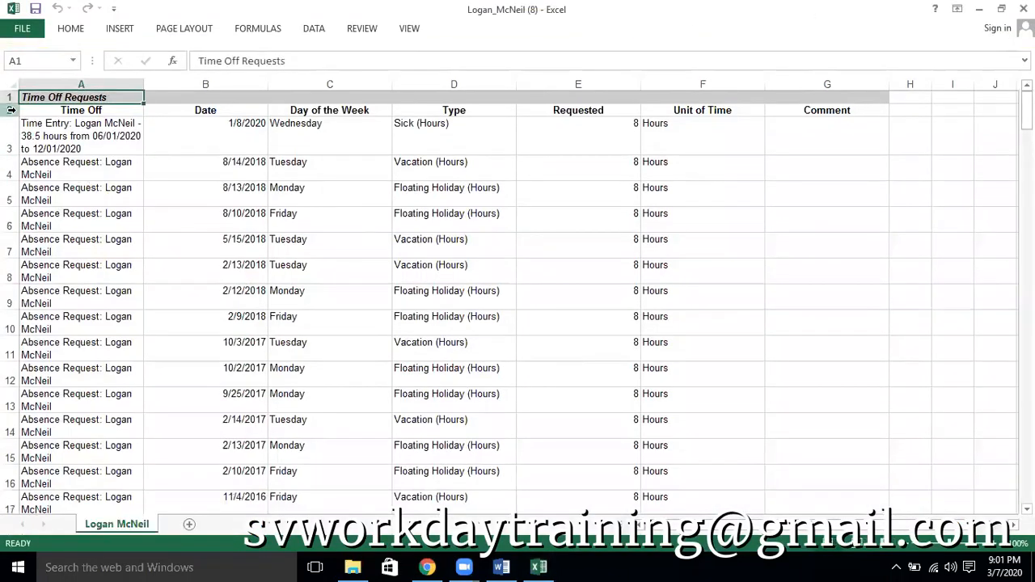
Add filters to the Time Off Requests header row and show only the rows whose Type is Vacation (Hours)
left_click(11, 109)
key("ctrl+shift+l")
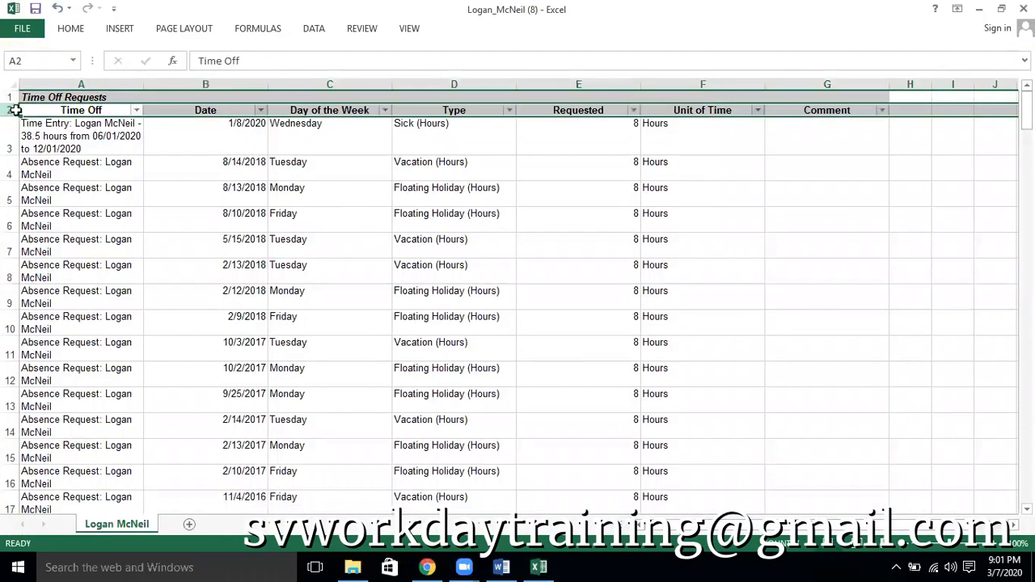
left_click(511, 111)
left_click(404, 269)
left_click(392, 282)
left_click(418, 397)
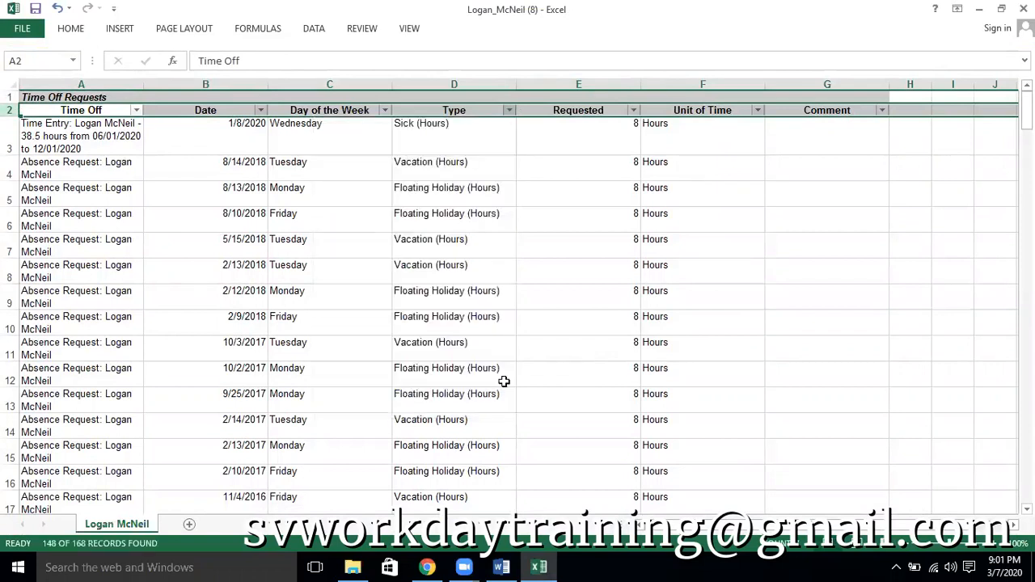
Select all filtered Requested hours, compare their sum with the worker's vacation total in the Employee Headcount report, and reload the report
left_click(602, 134)
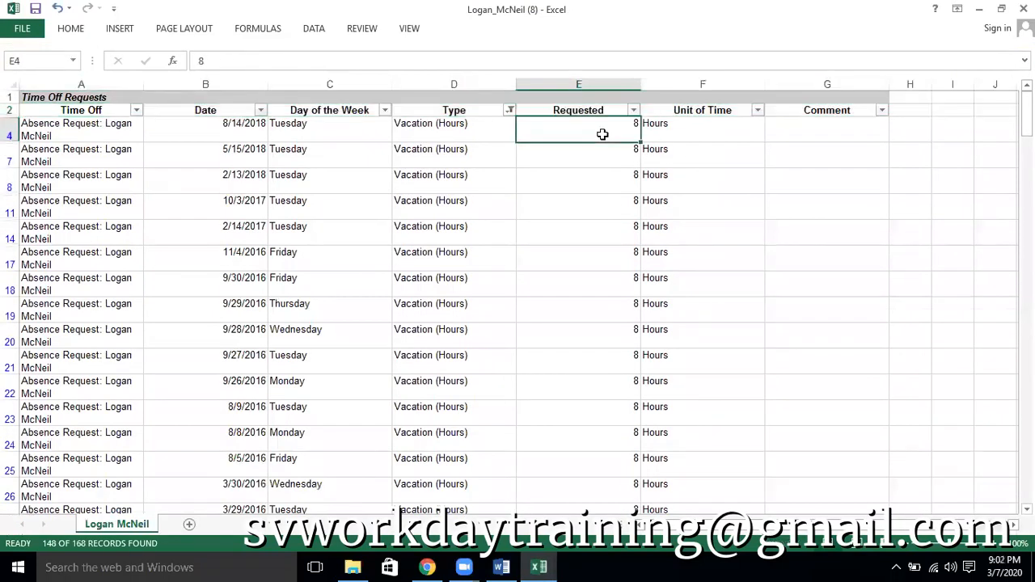
key("ctrl+shift+Down")
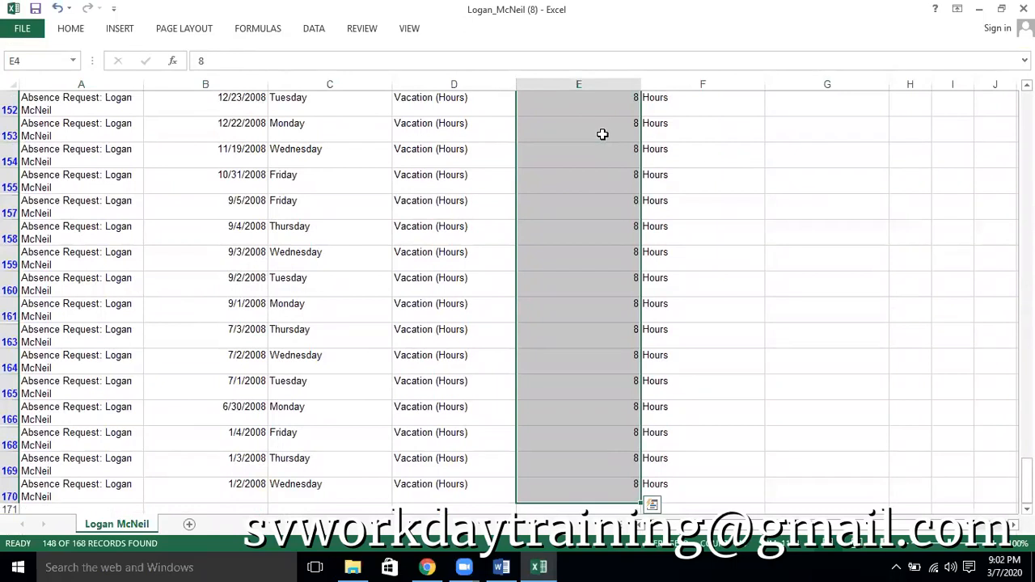
key("alt+Tab")
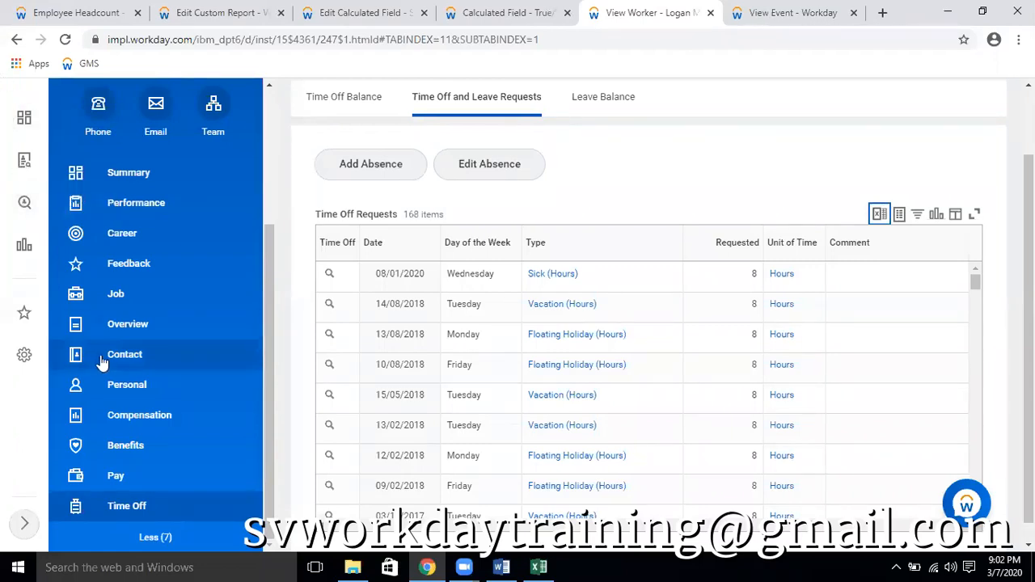
left_click(77, 12)
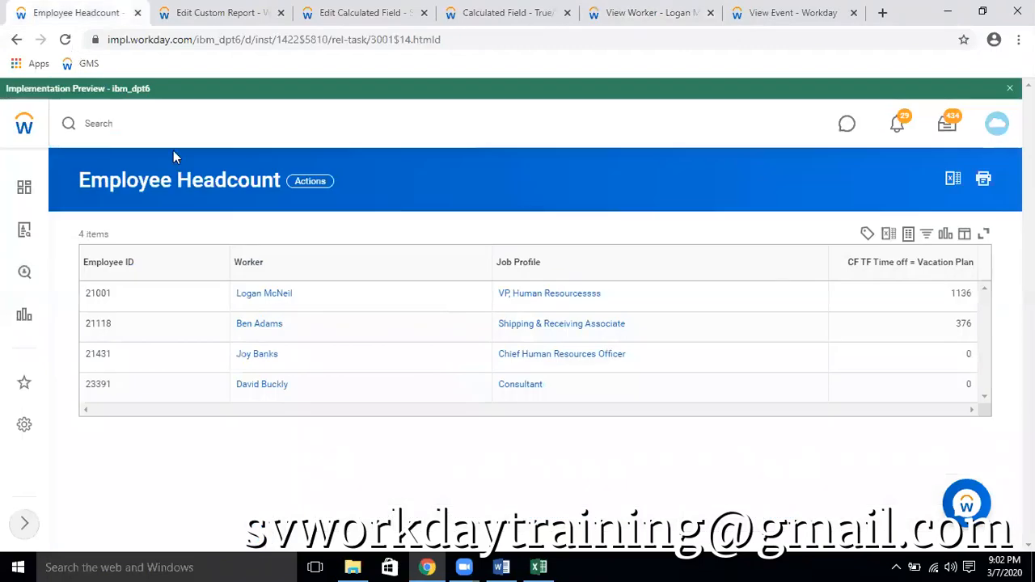
left_click(399, 291)
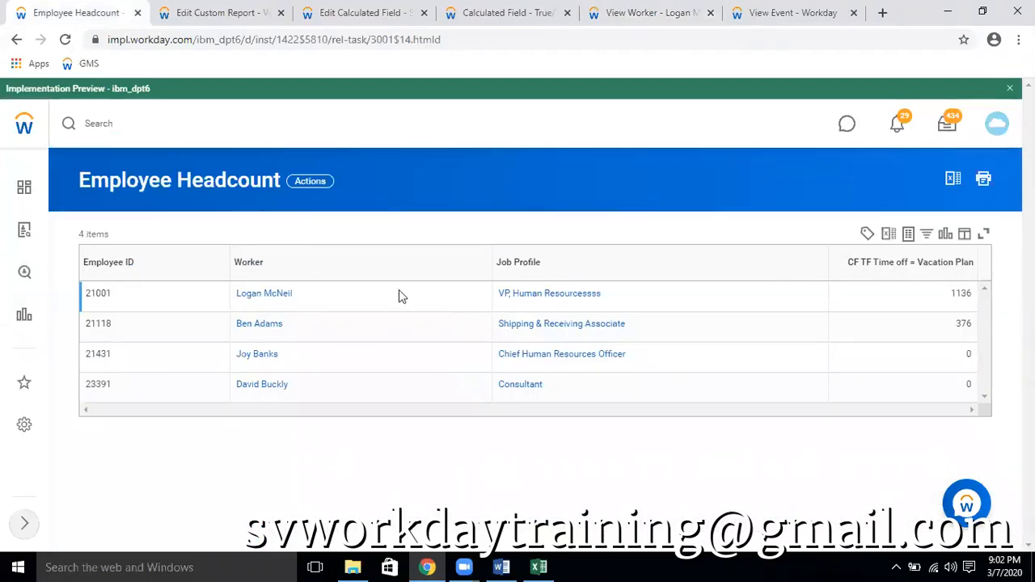
left_click(64, 39)
Examine the filtered vacation requests in the Excel workbook from the newest to the oldest row
left_click(540, 566)
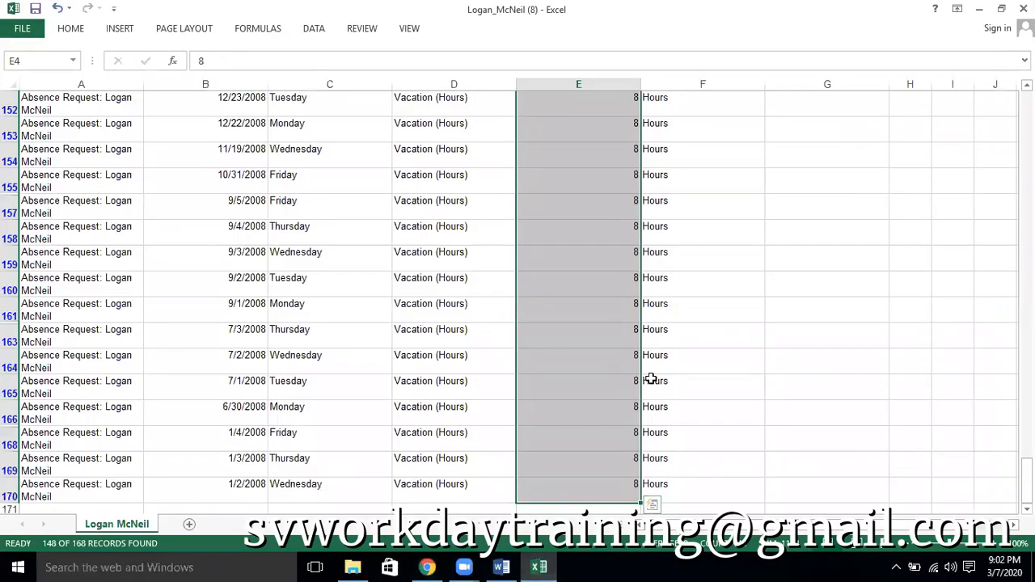
scroll(598, 364, "up", 10)
scroll(599, 304, "up", 20)
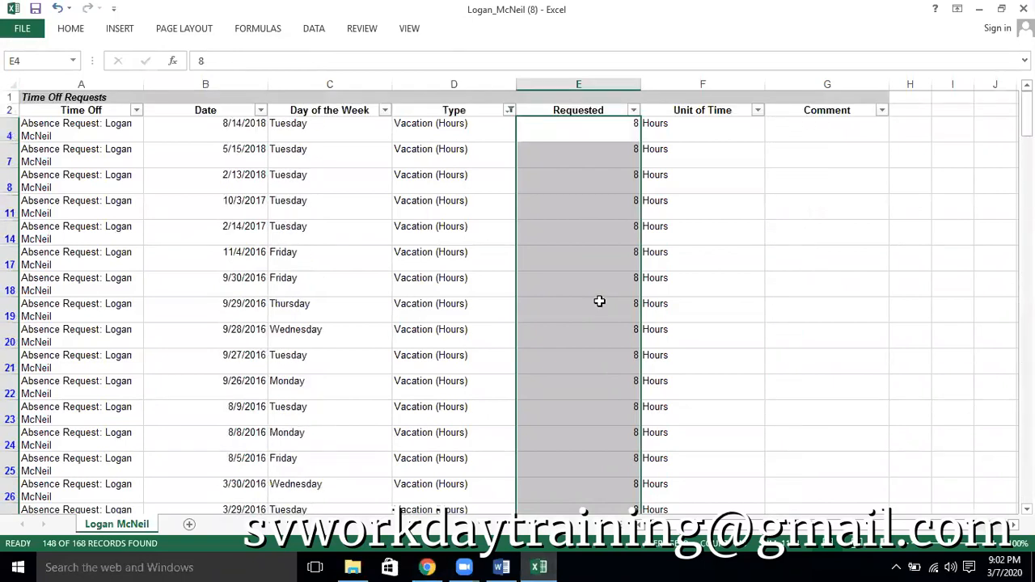
scroll(600, 301, "down", 12)
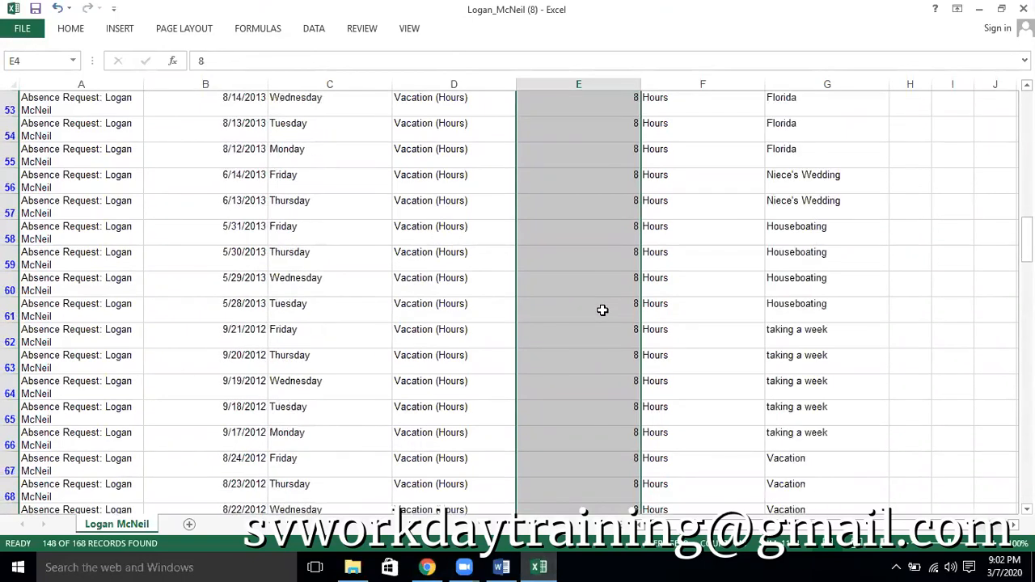
scroll(602, 310, "down", 20)
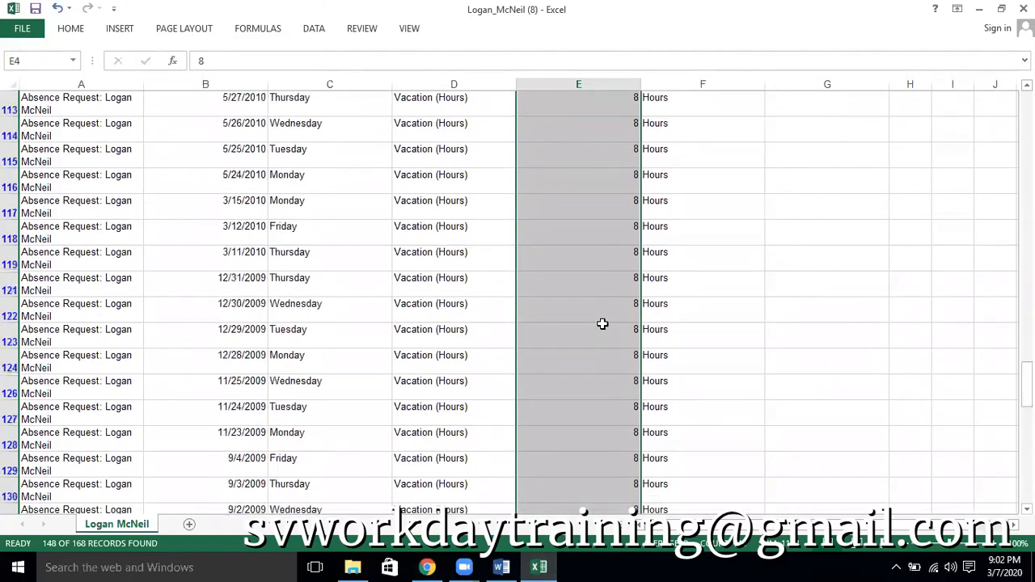
scroll(603, 334, "down", 10)
scroll(600, 333, "up", 8)
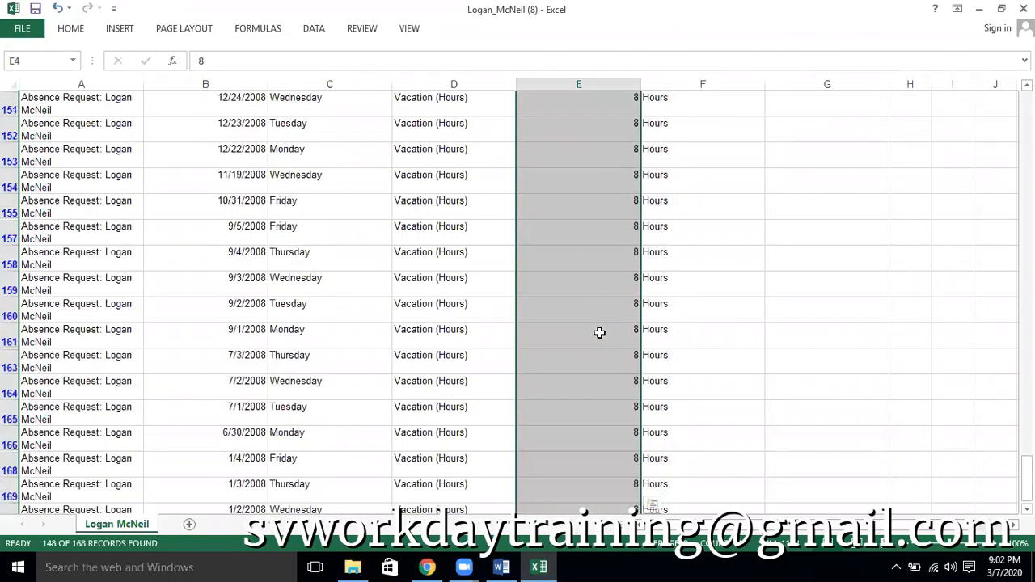
Back in Workday, save the CF TF Time off = Vacation Plan calculated field and reload the Employee Headcount report
left_click(424, 567)
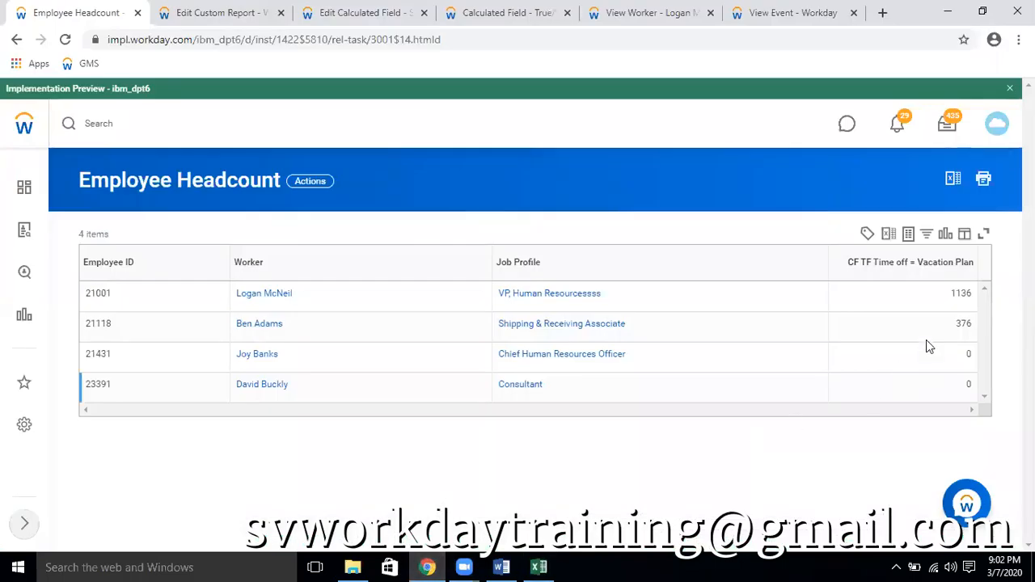
left_click(495, 18)
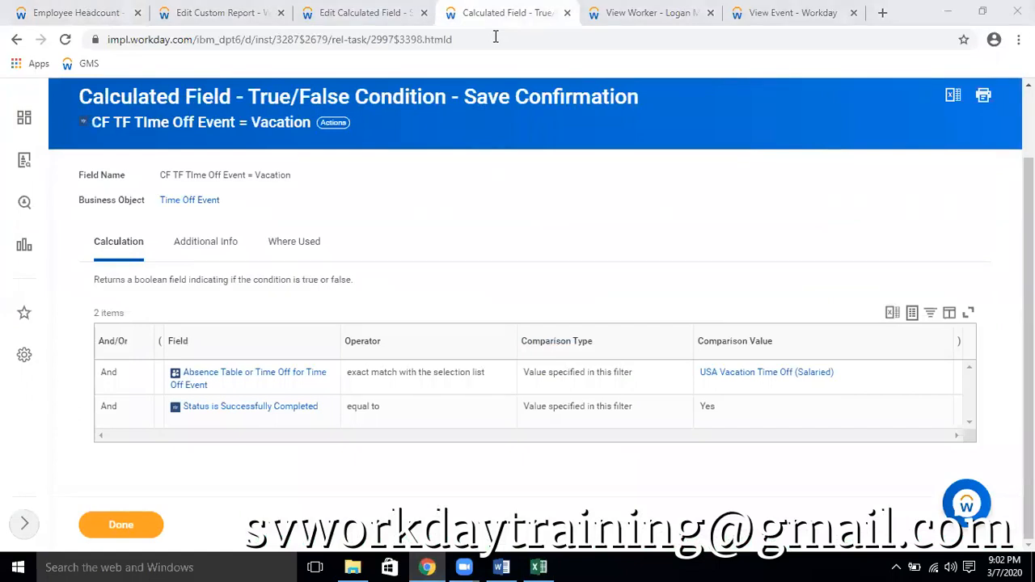
left_click(385, 14)
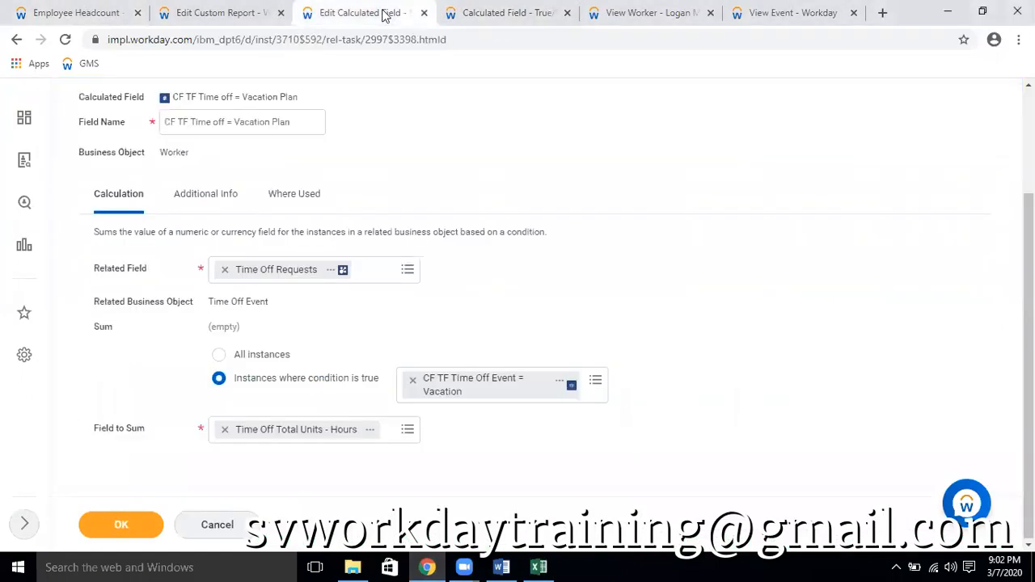
left_click(121, 526)
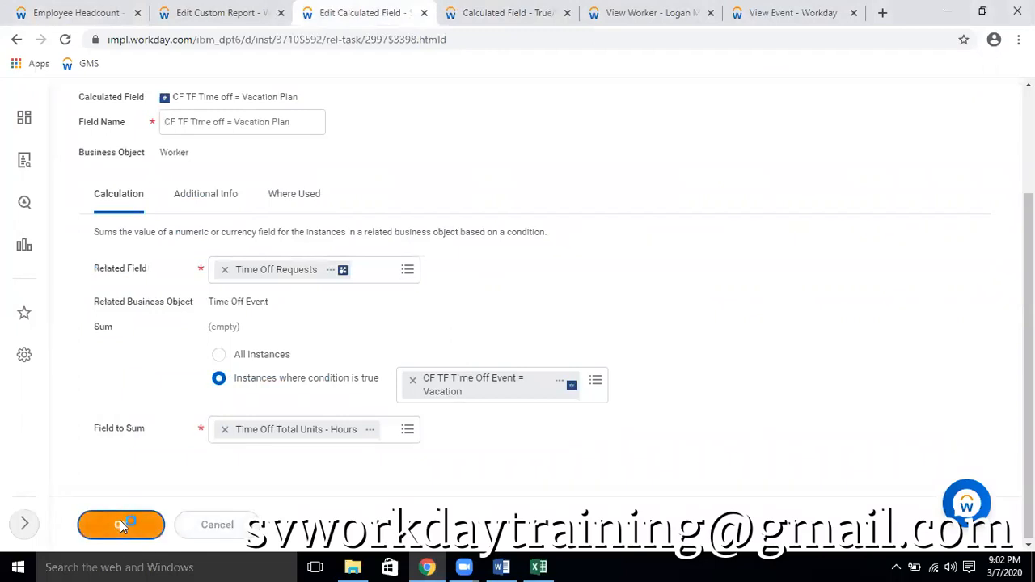
left_click(97, 16)
left_click(65, 39)
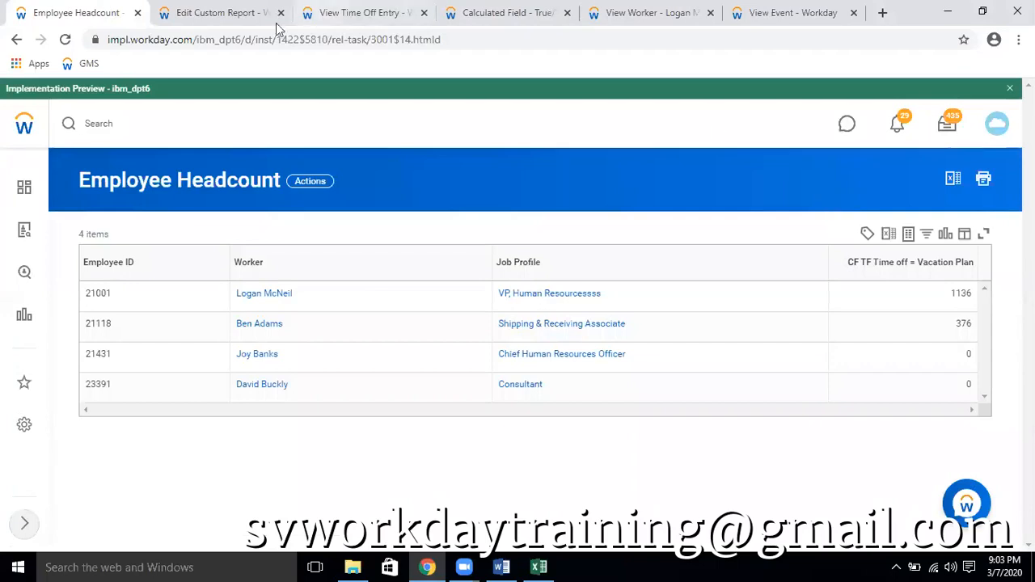
Close the View Time Off Entry page and return to the CF TF TIme Off Event = Vacation calculated field
left_click(375, 16)
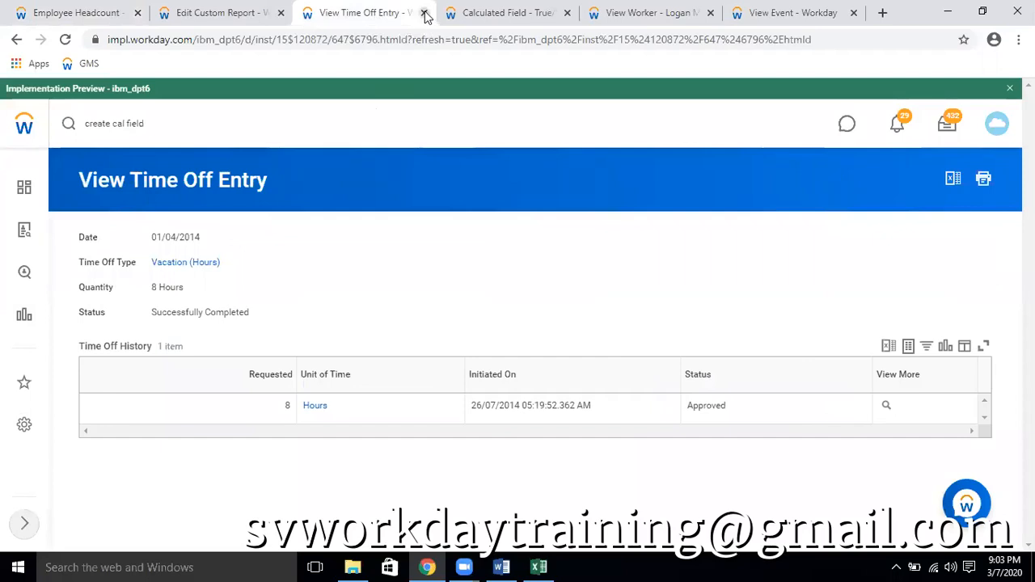
left_click(423, 13)
left_click(304, 12)
left_click(419, 14)
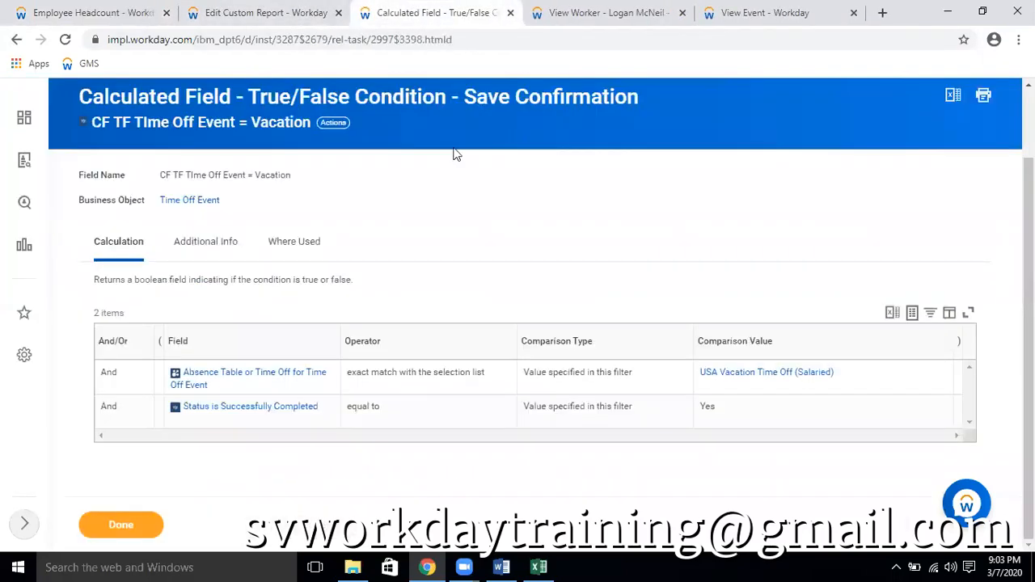
left_click(582, 12)
left_click(412, 14)
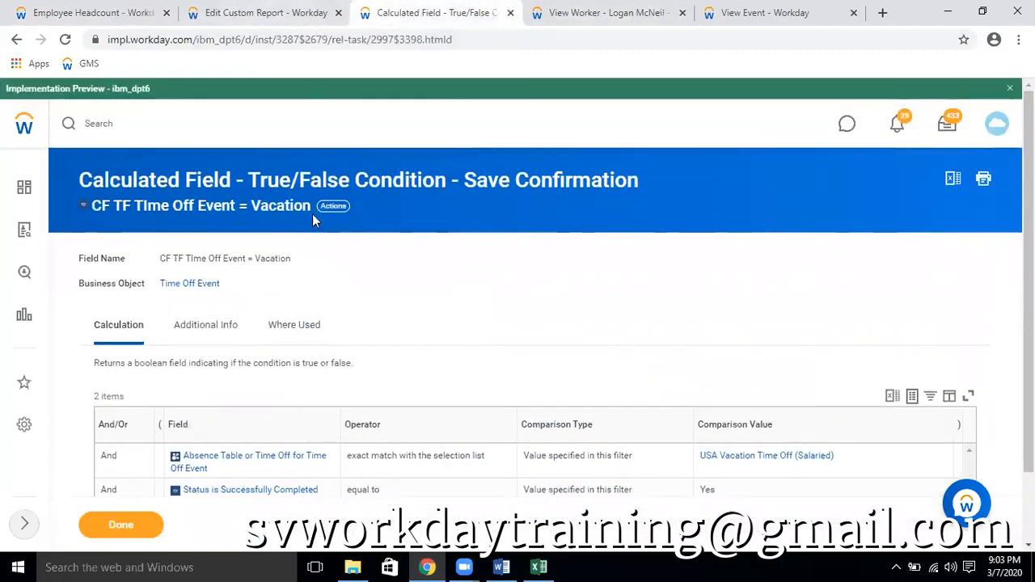
Open CF TF Time off = Vacation Plan for editing from the places where CF TF TIme Off Event = Vacation is used
left_click(312, 327)
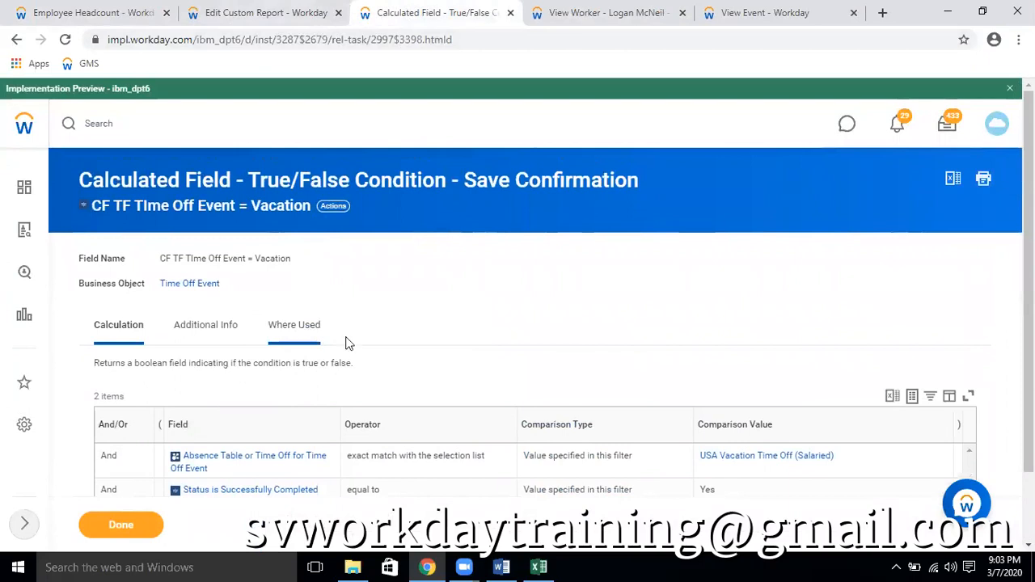
scroll(468, 388, "down", 1)
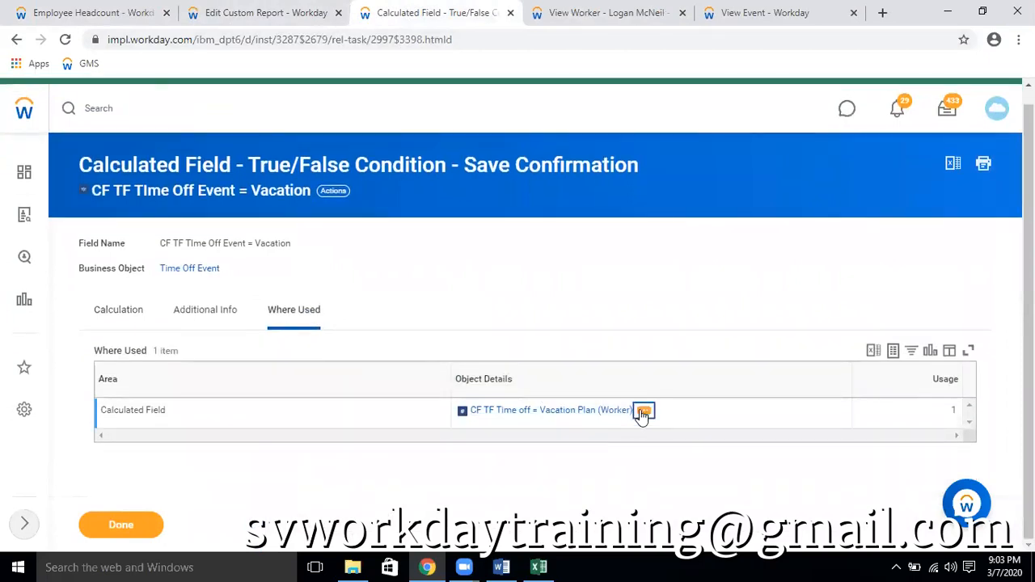
left_click(643, 412)
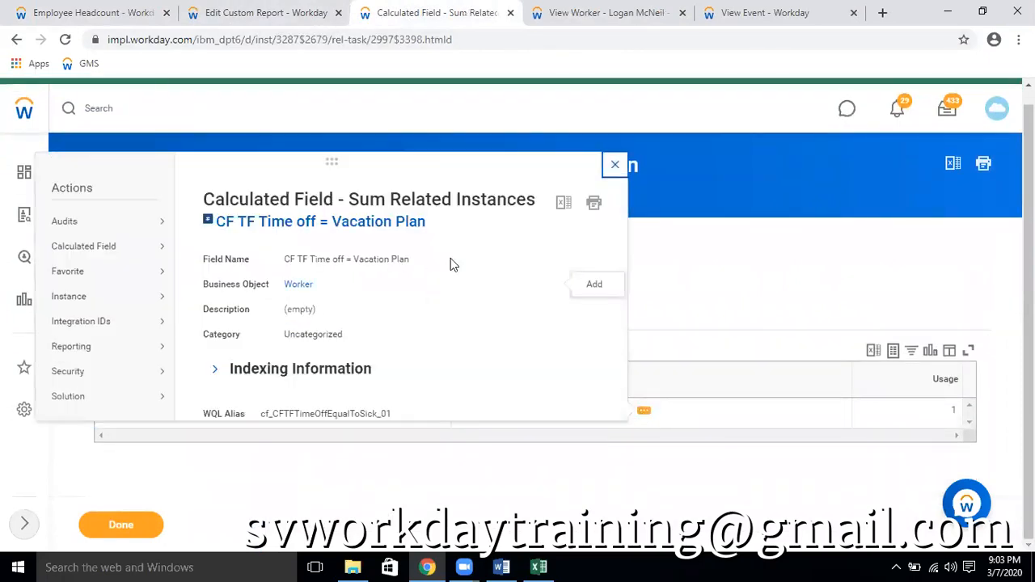
mouse_move(139, 251)
left_click(199, 247)
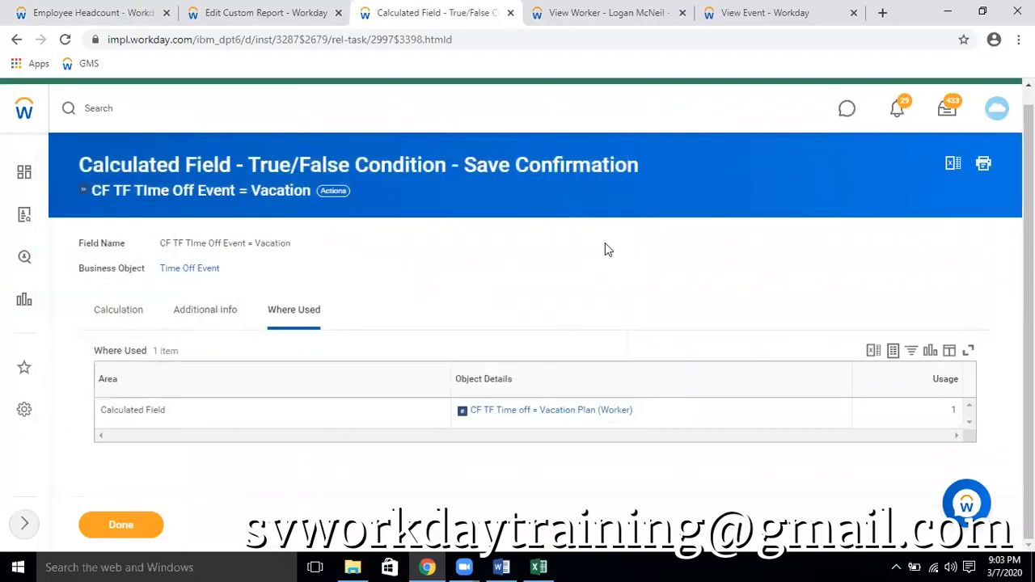
scroll(302, 250, "down", 2)
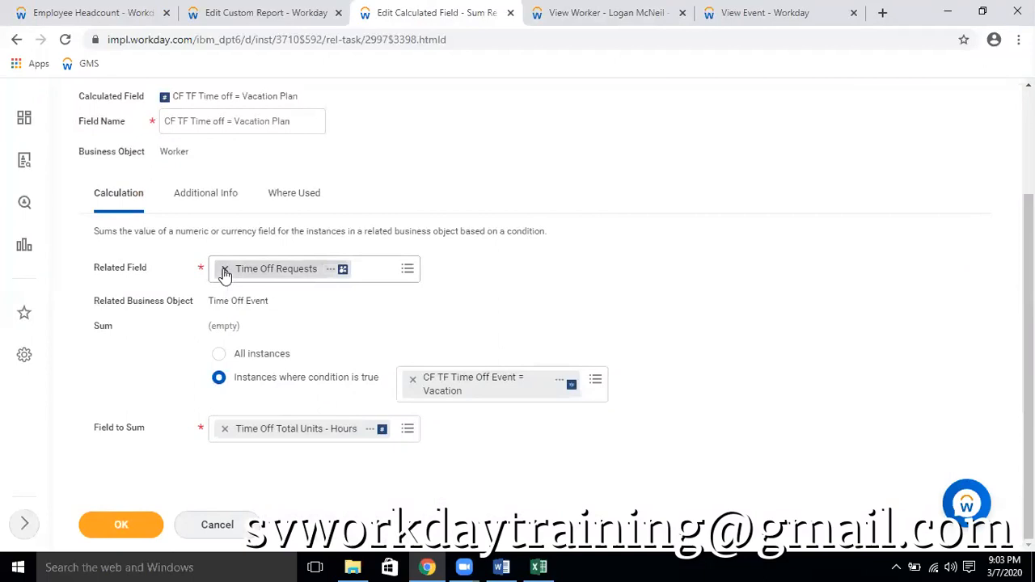
Try replacing the related field Time Off Requests with Time Off (Approved and Pending) - Current Open Pay Period
left_click(225, 268)
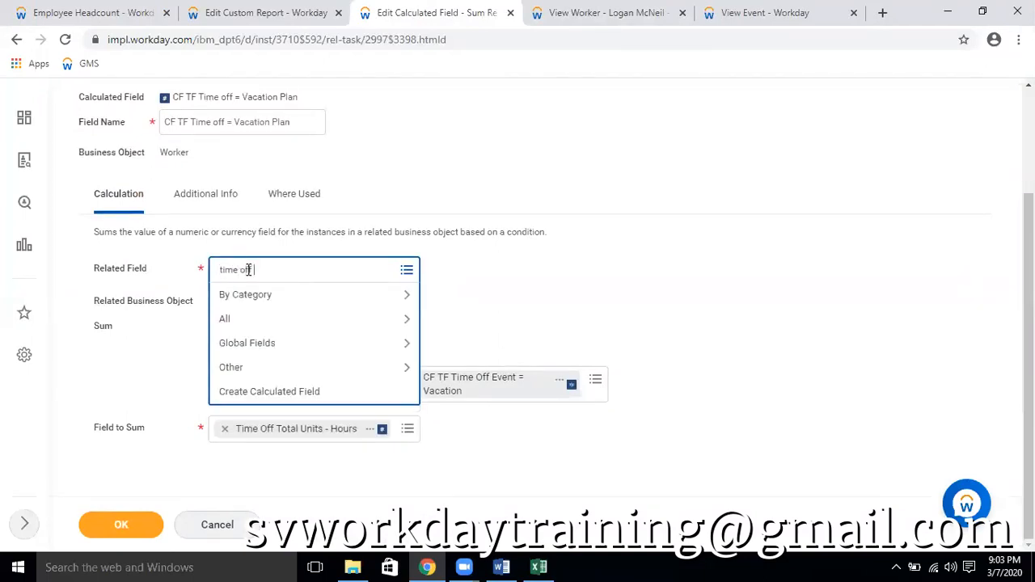
type("time off")
key("Return")
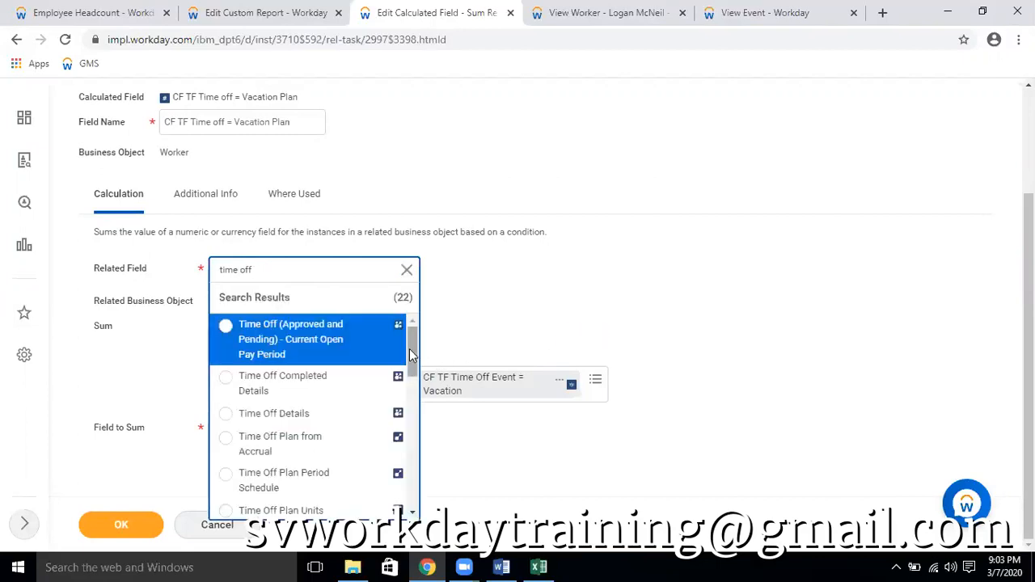
left_click_drag(409, 352, 411, 408)
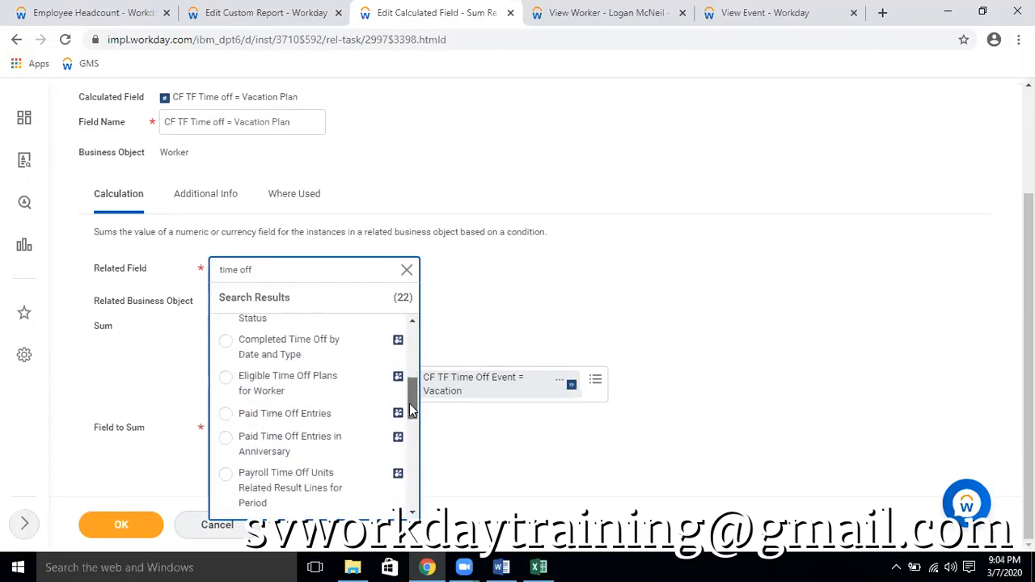
left_click_drag(409, 410, 443, 335)
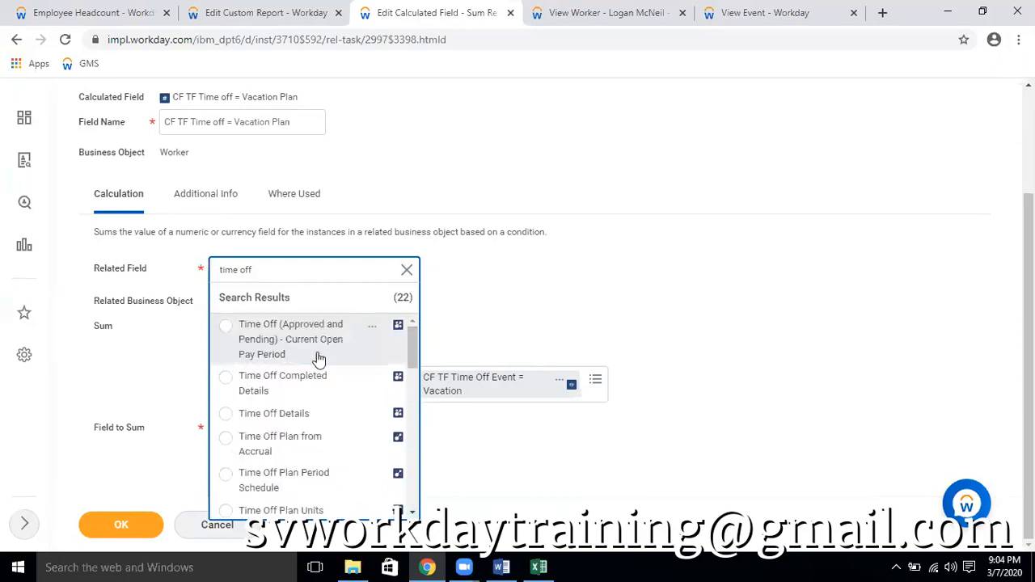
left_click(374, 328)
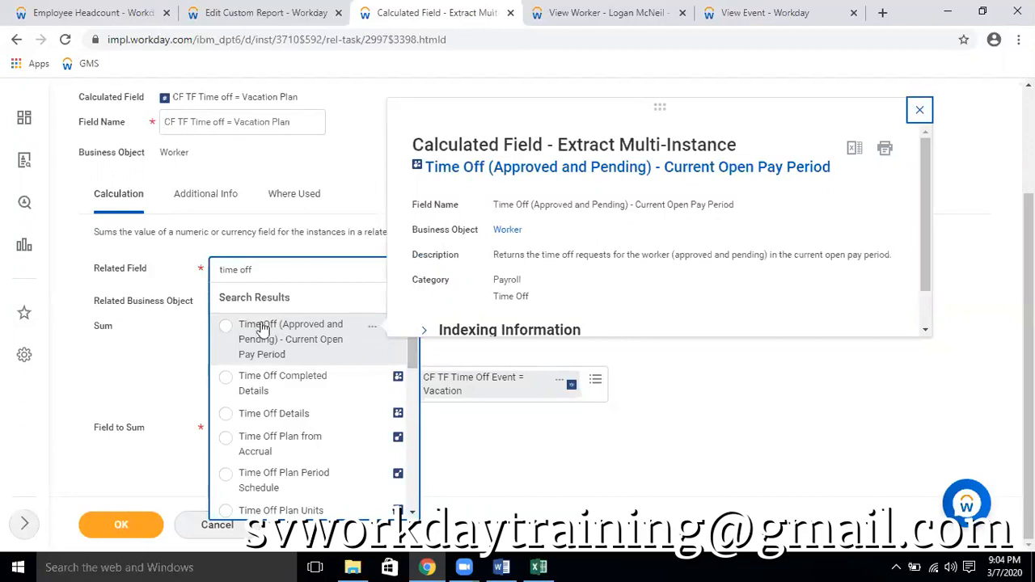
left_click(223, 326)
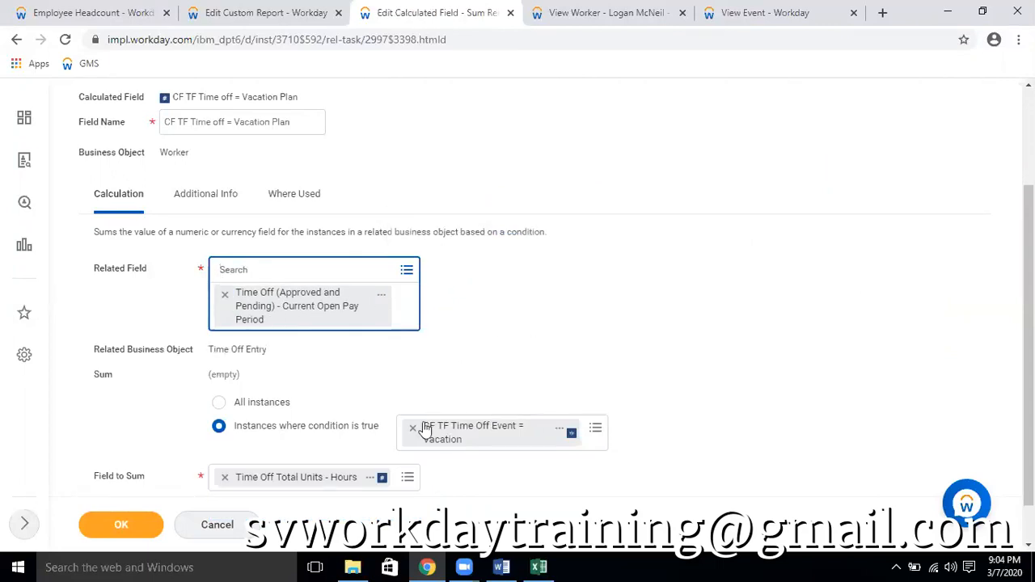
Try Time Off Details as the related field, after checking the definitions of Paid Time Off Entries and Time Off Details
left_click(225, 299)
left_click(251, 274)
type("time off")
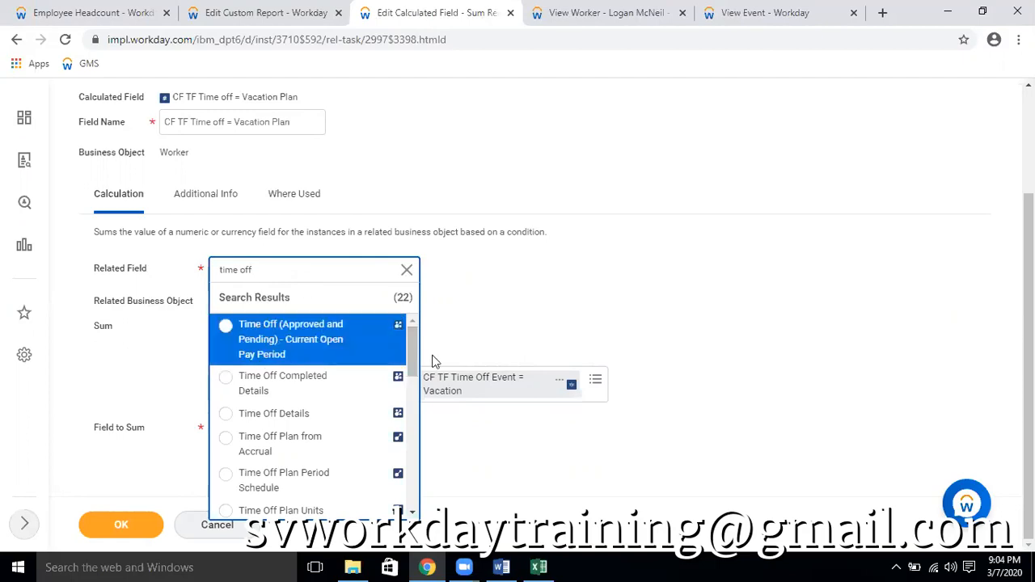
scroll(344, 385, "down", 3)
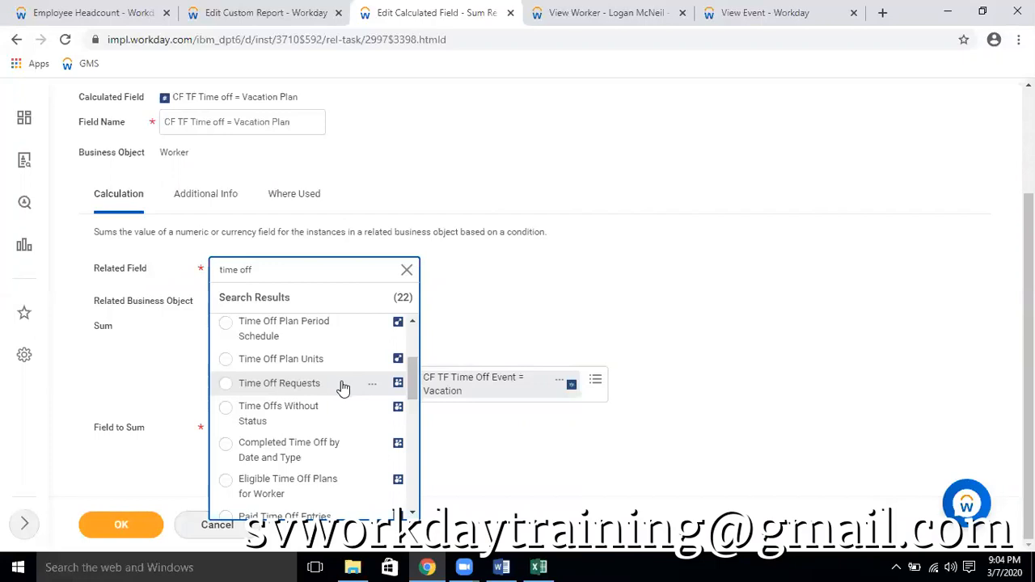
scroll(344, 386, "down", 2)
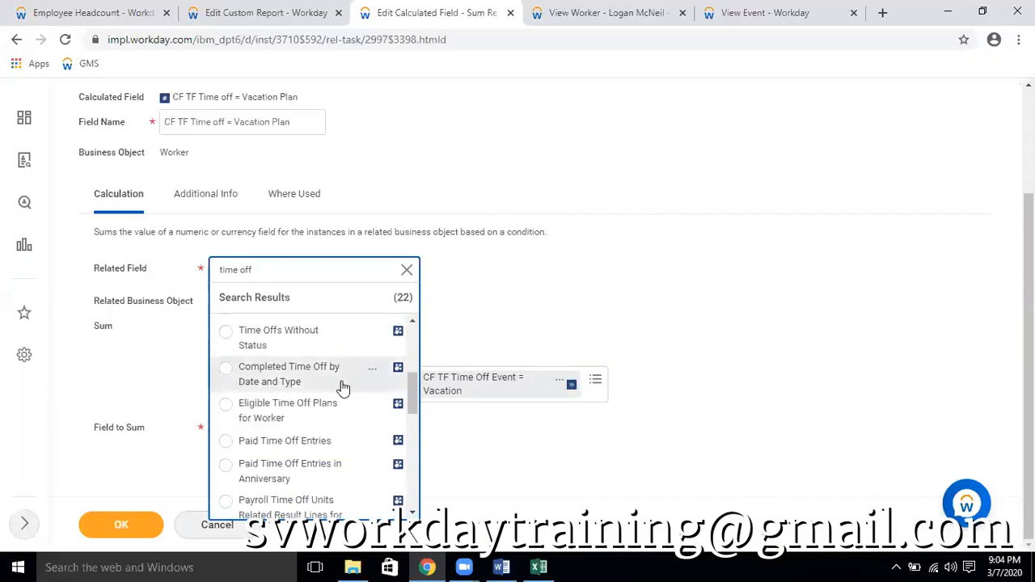
scroll(343, 388, "down", 5)
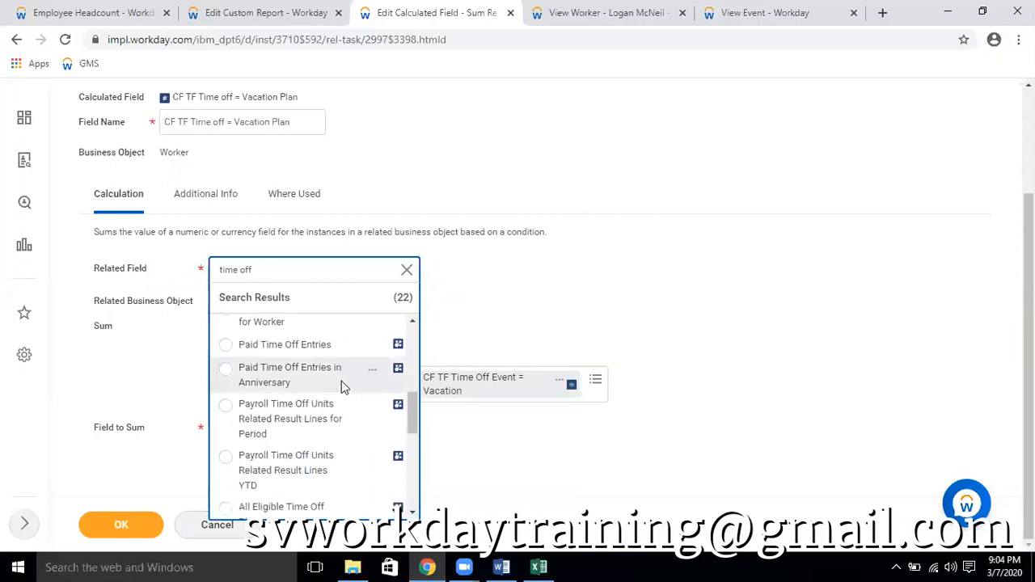
scroll(342, 384, "up", 1)
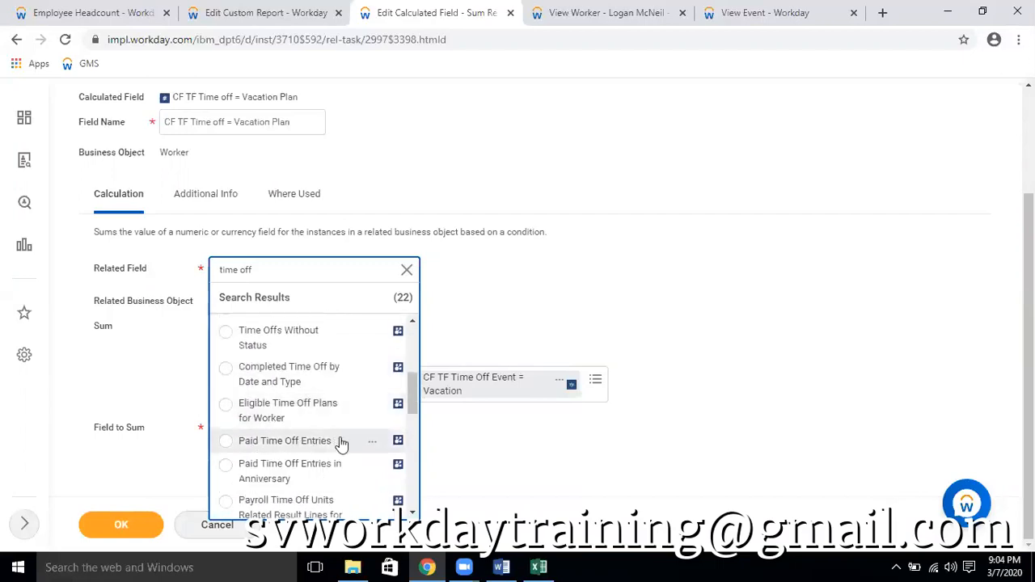
left_click(372, 444)
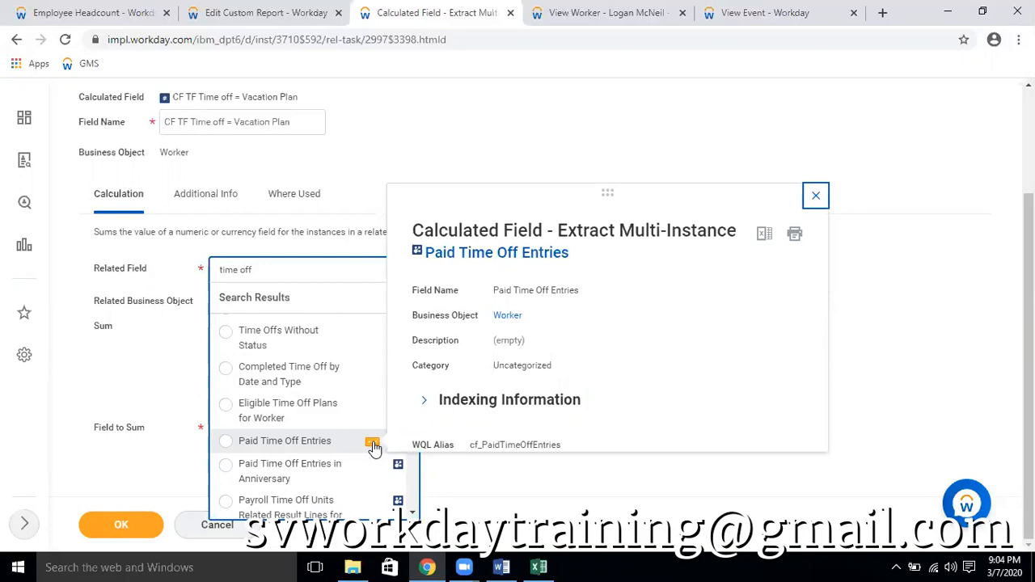
left_click(373, 444)
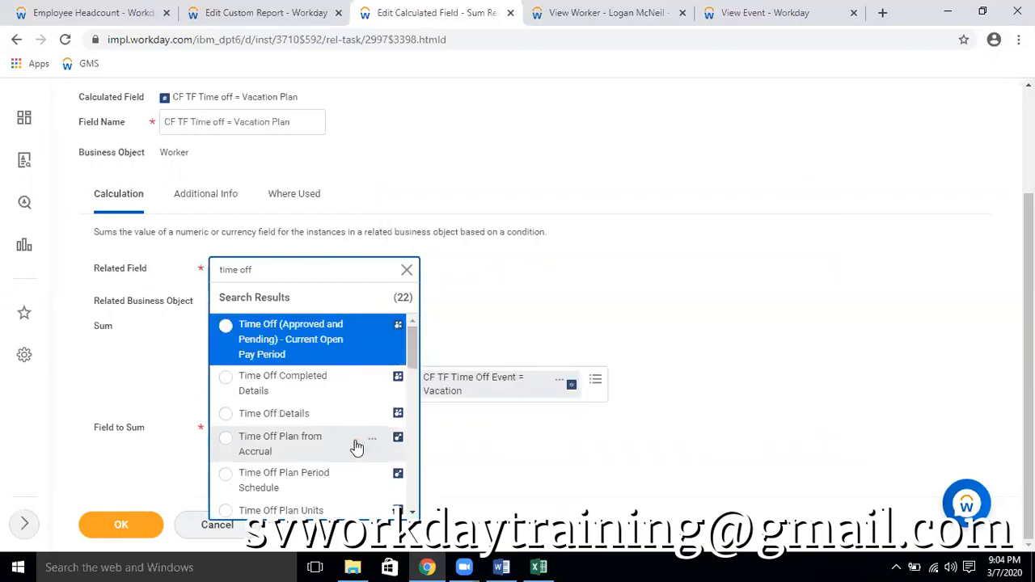
left_click(373, 415)
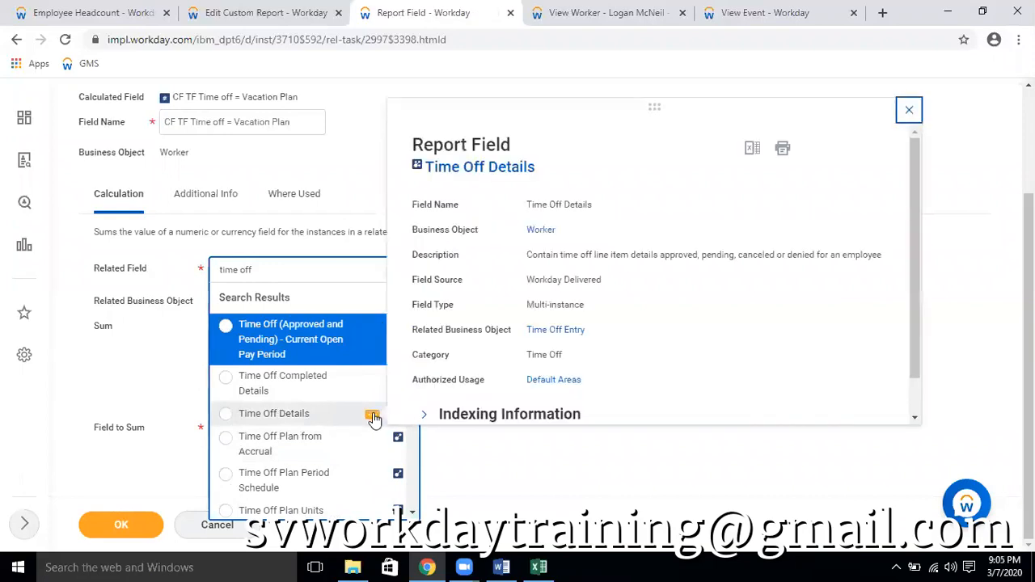
left_click(281, 415)
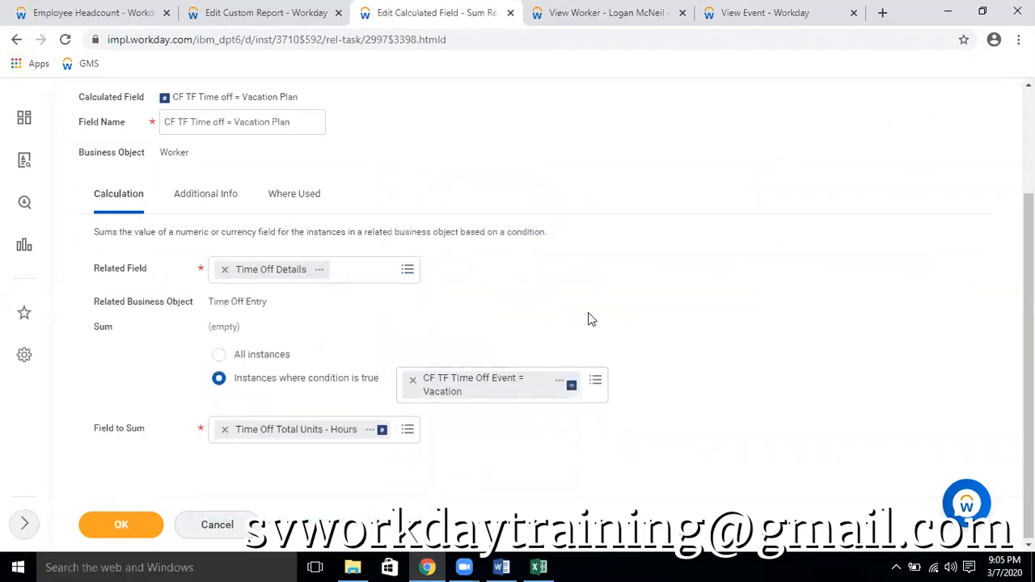
Set the sum condition to CF TF Plan = USA Vacation Time Off (Salaried) and the field to sum to Reported Quantity
left_click(413, 380)
type("cf tf")
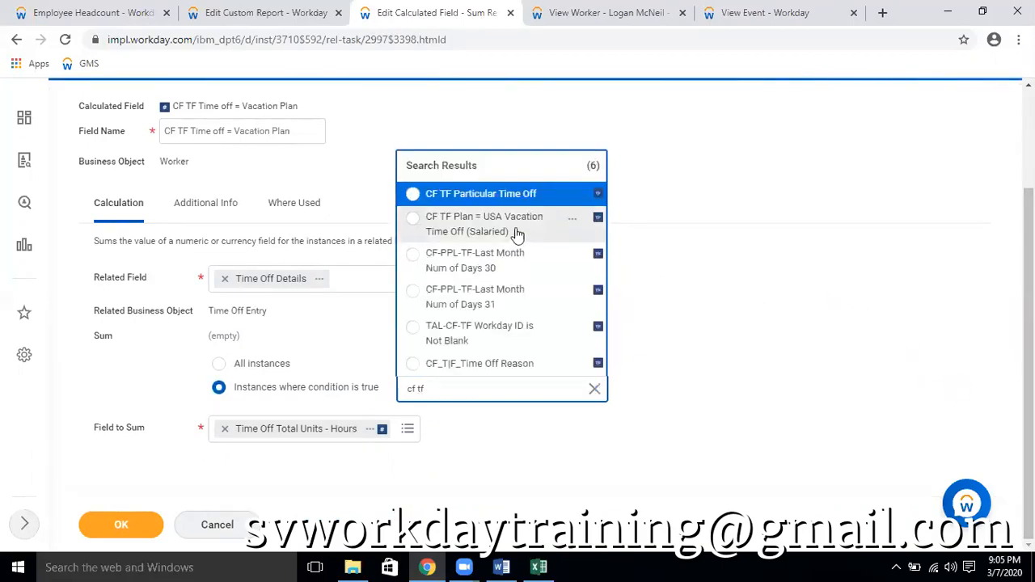
left_click(507, 231)
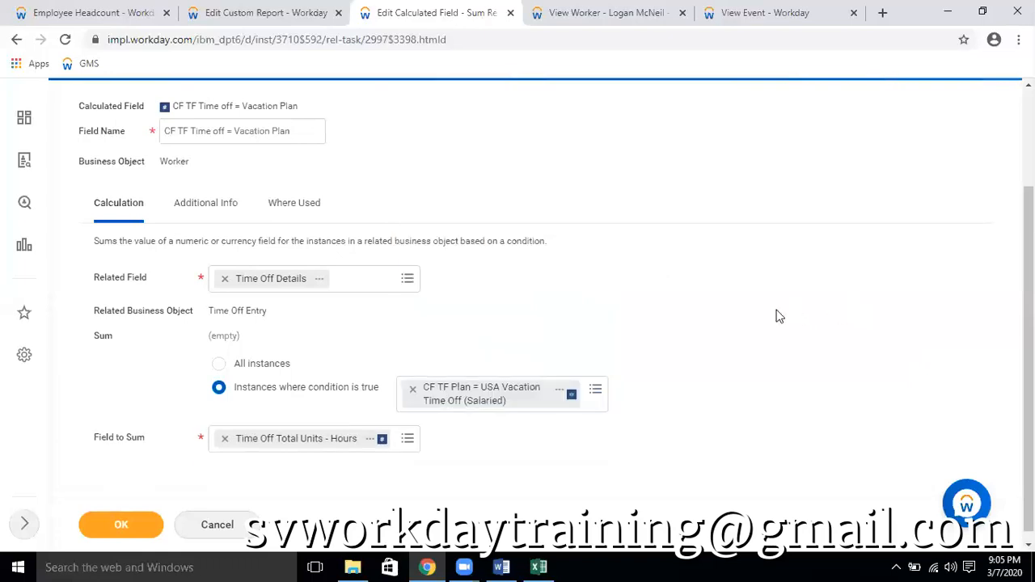
left_click(224, 441)
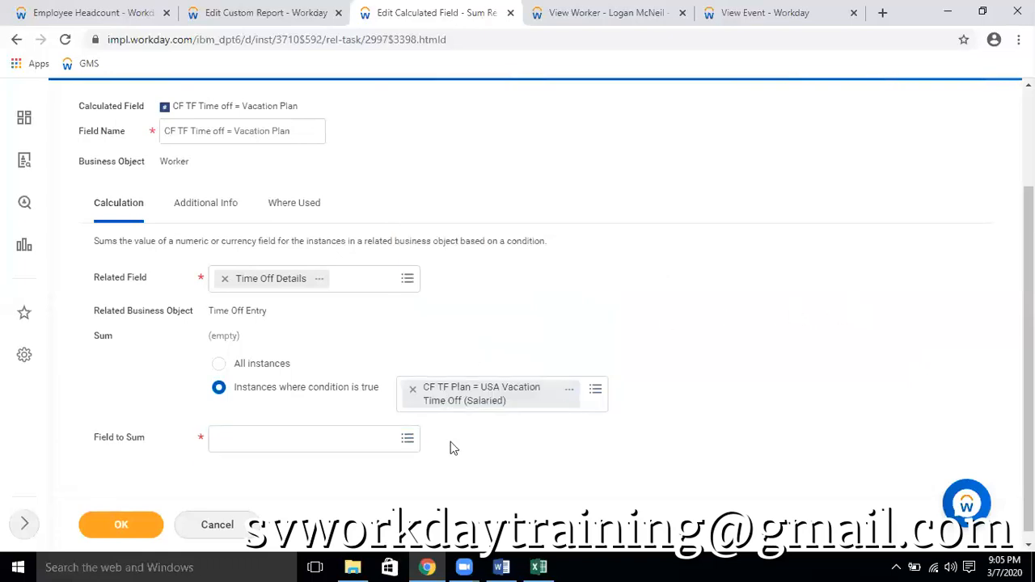
left_click(244, 437)
type("report qu")
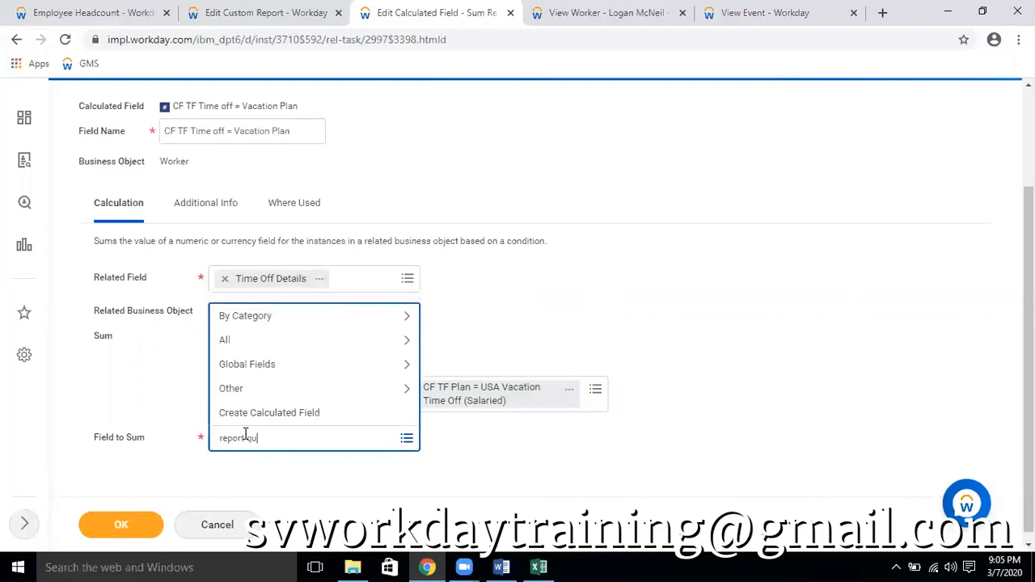
key("Return")
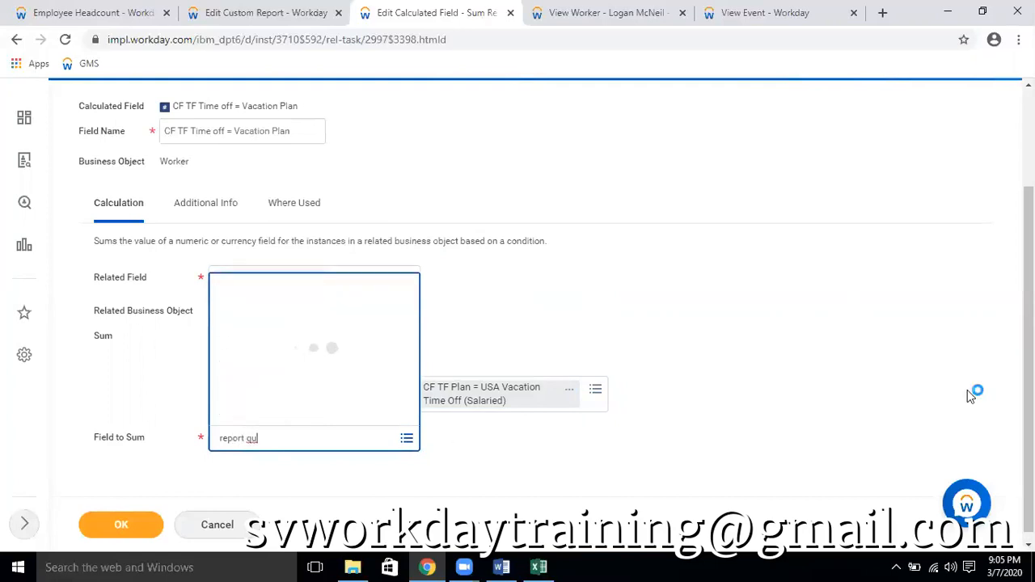
Save the CF TF Time off = Vacation Plan calculated field and reload the Employee Headcount report
left_click(120, 526)
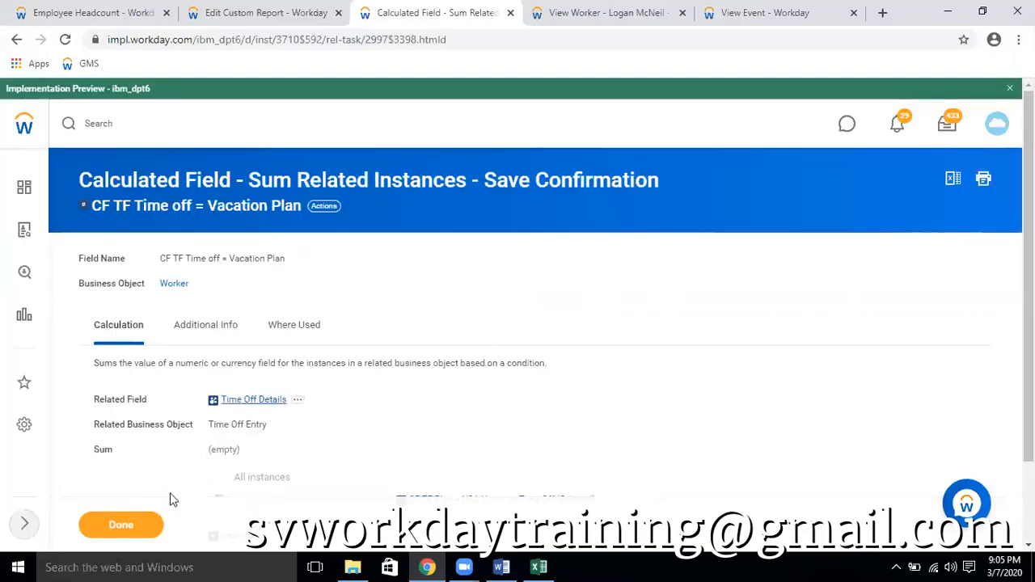
left_click(125, 18)
left_click(65, 39)
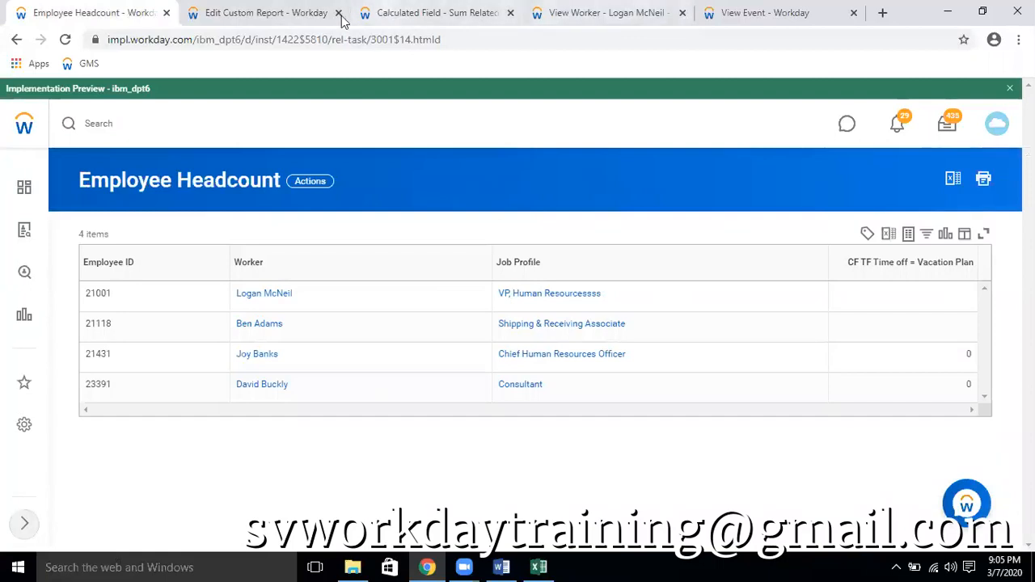
Return to the CF TF Time off = Vacation Plan calculated field and open it for editing
left_click(296, 13)
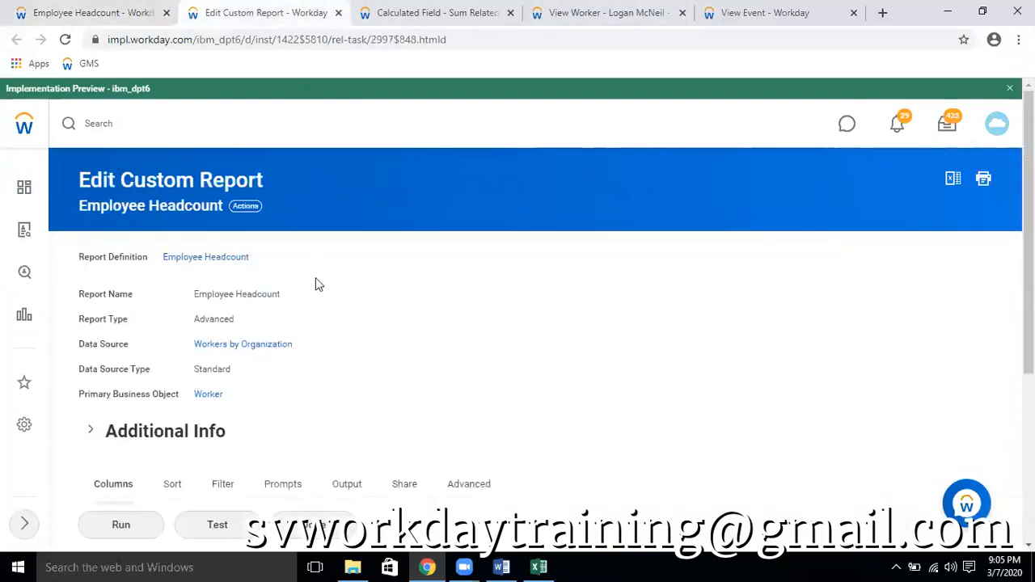
left_click(465, 10)
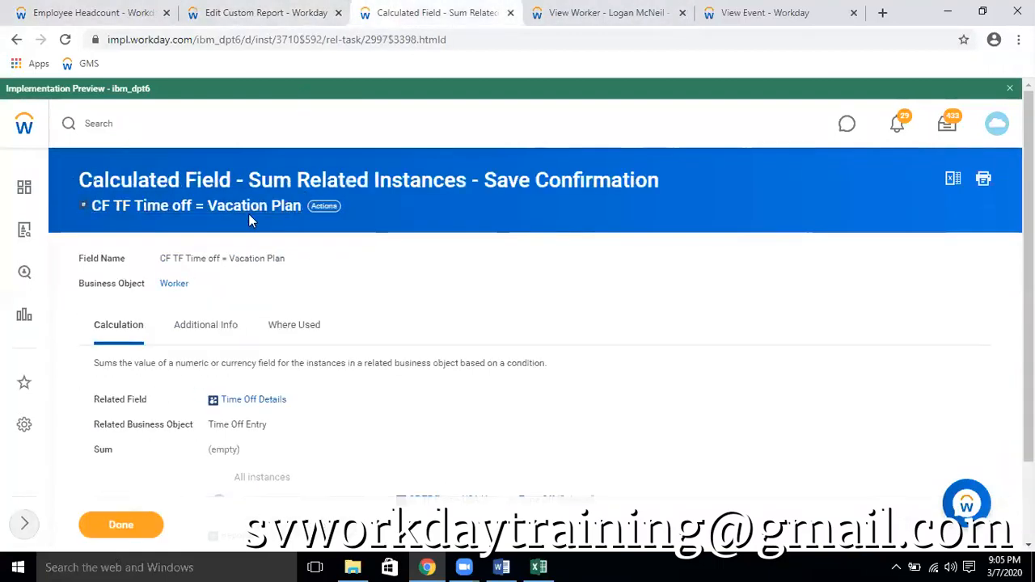
left_click(329, 208)
mouse_move(396, 298)
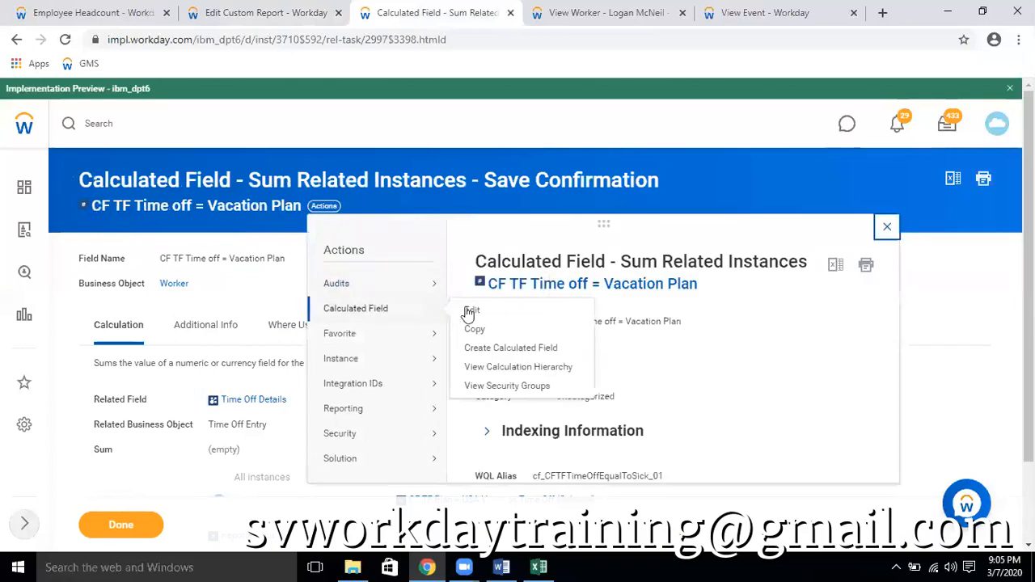
left_click(469, 312)
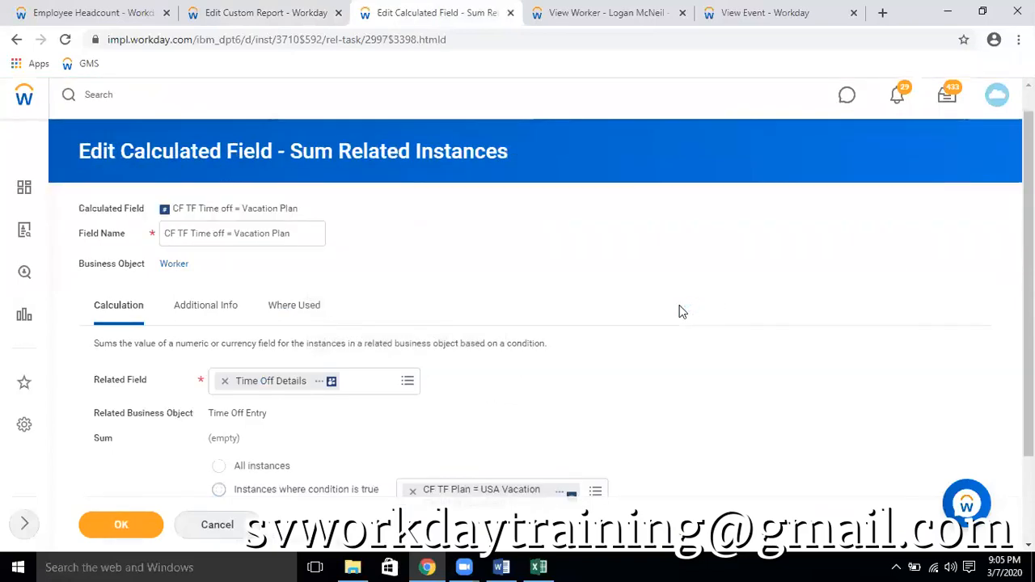
scroll(679, 311, "down", 2)
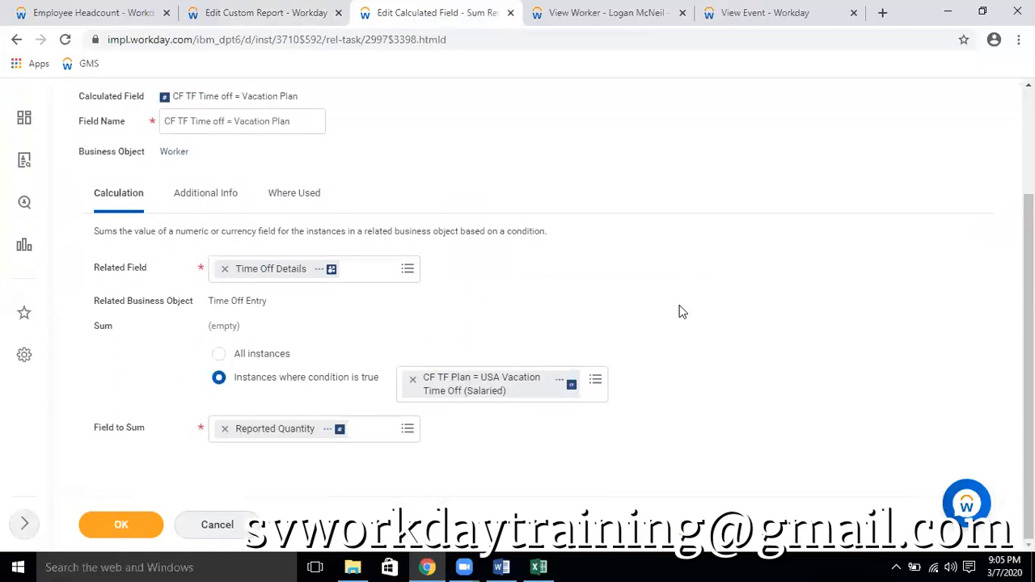
Replace the related field with Time Off Completed Details, checking its report field description before selecting it
left_click(224, 268)
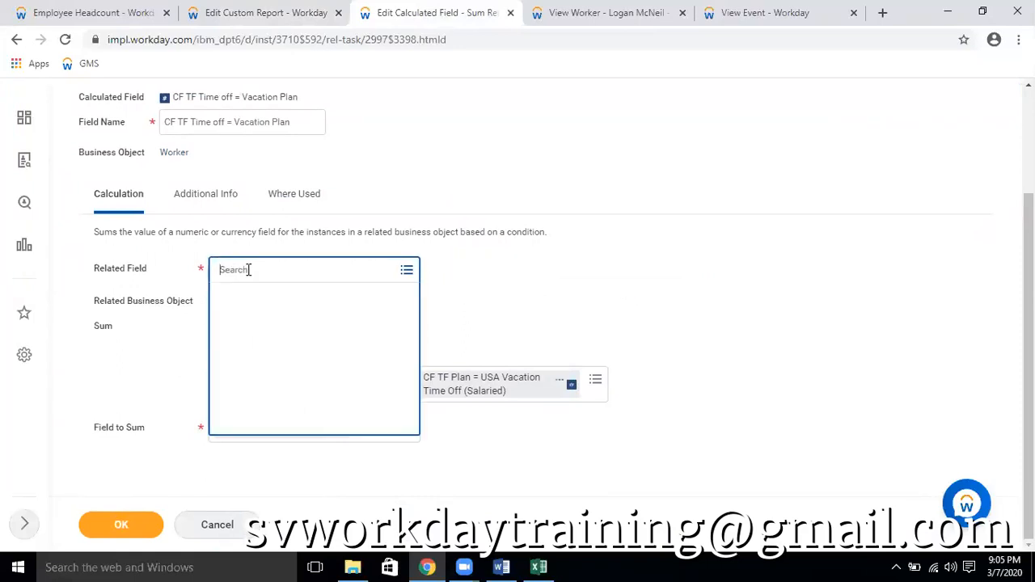
type("time ")
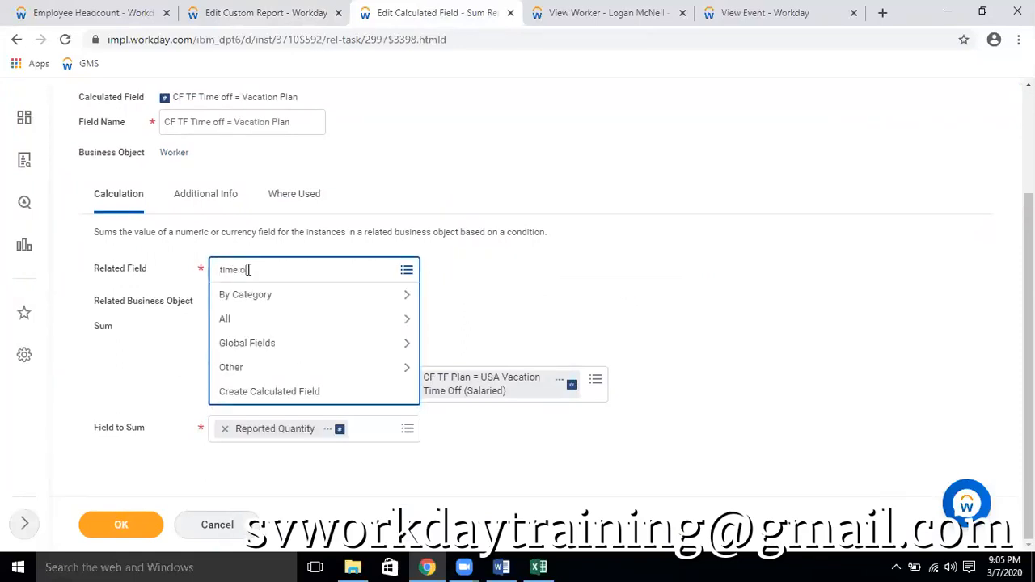
type("off event")
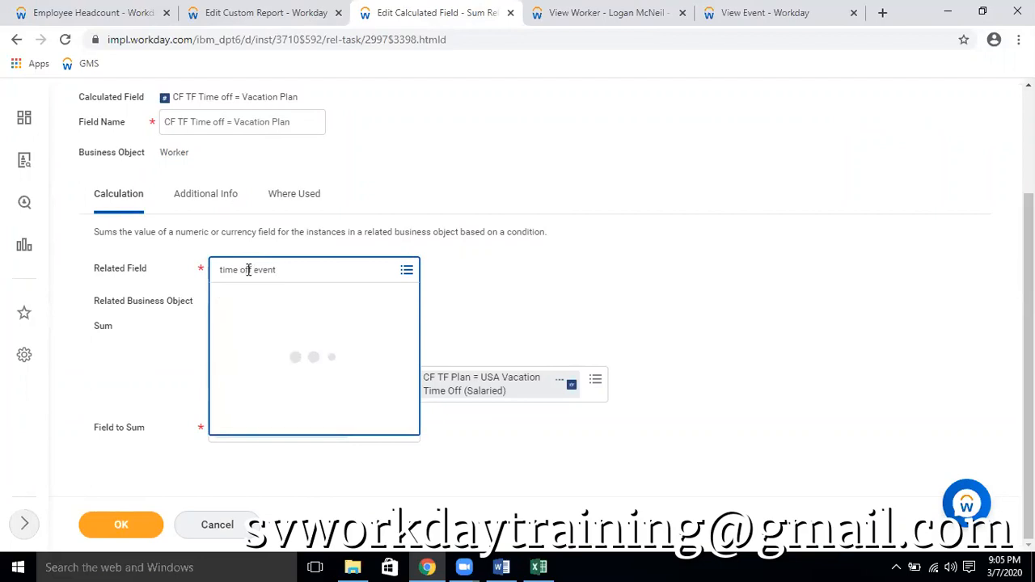
left_click(306, 267)
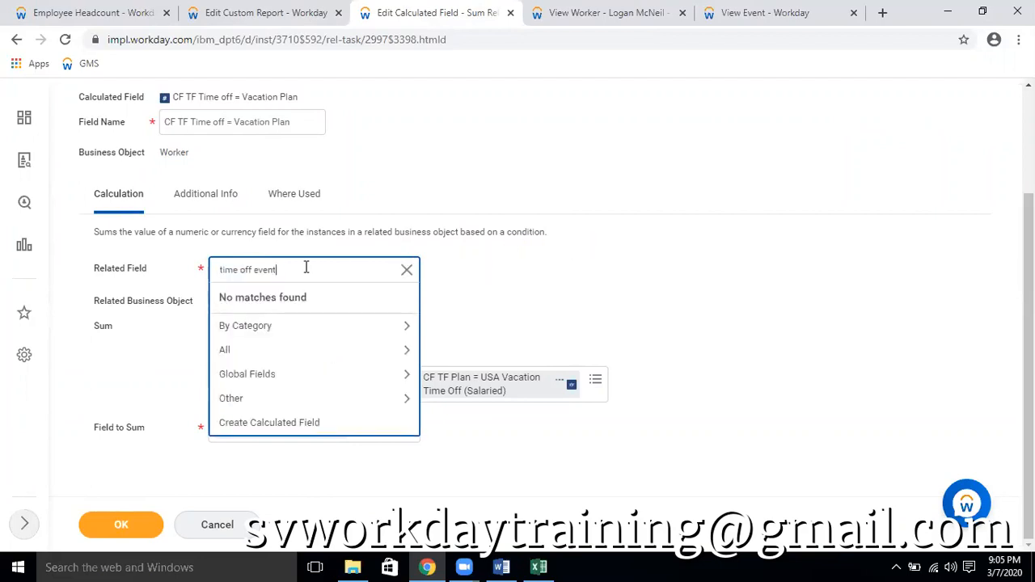
key("BackSpace")
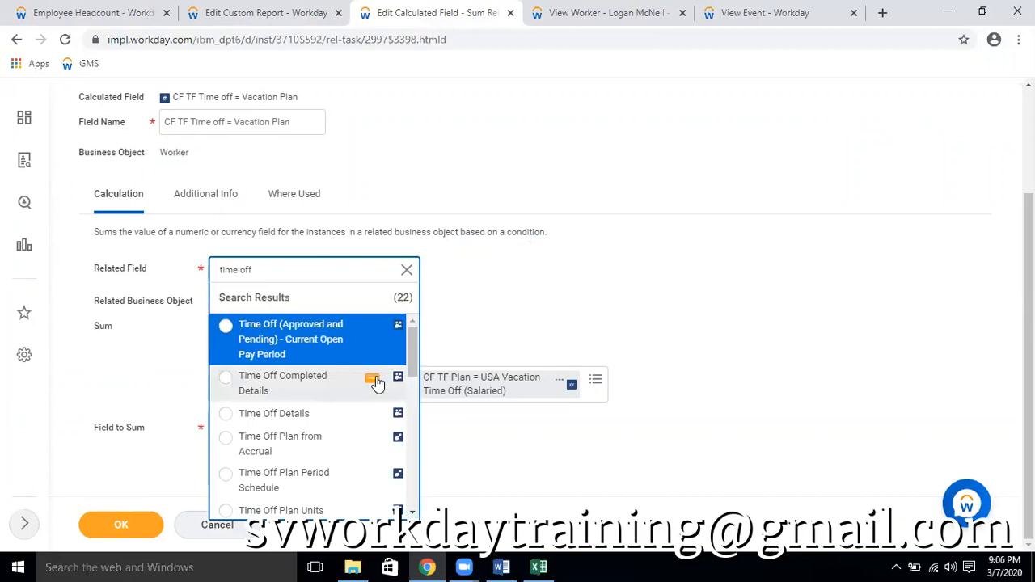
left_click(373, 380)
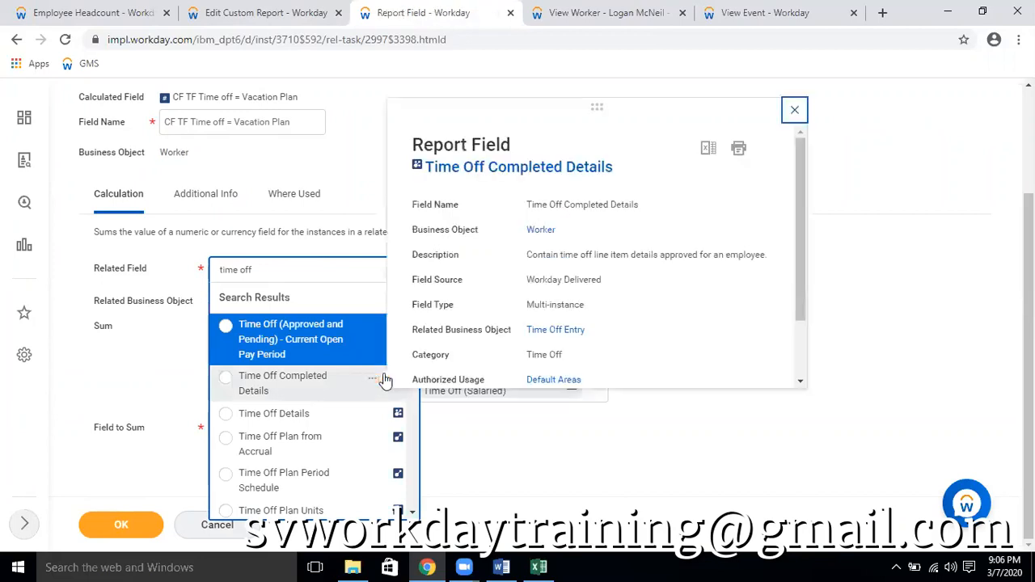
left_click(310, 385)
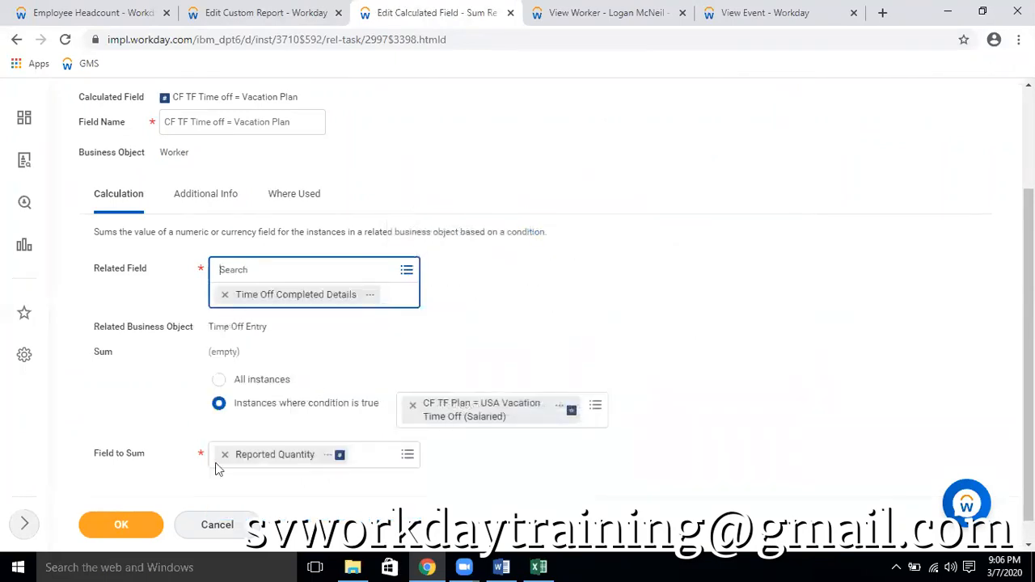
Save the calculated field with Time Off Completed Details and reload the Employee Headcount report
left_click(118, 527)
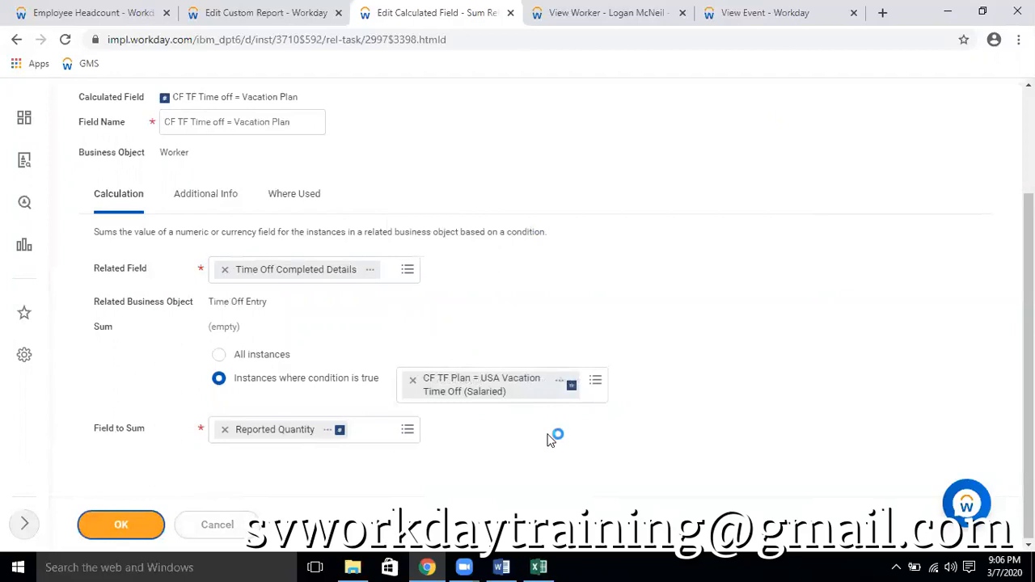
left_click(96, 11)
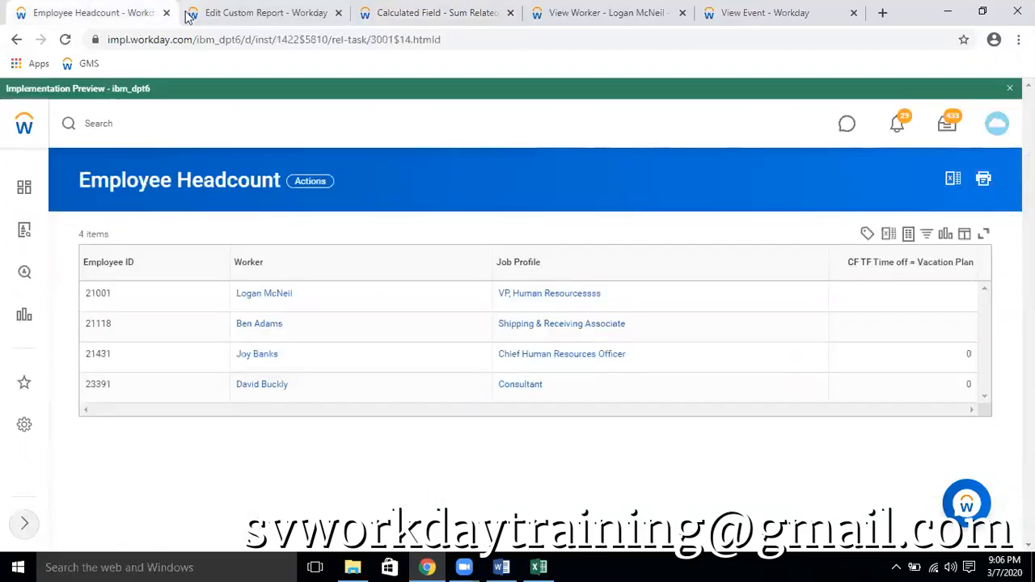
left_click(65, 41)
Go back to the saved CF TF Time off = Vacation Plan field and reopen it for editing
left_click(291, 13)
left_click(399, 16)
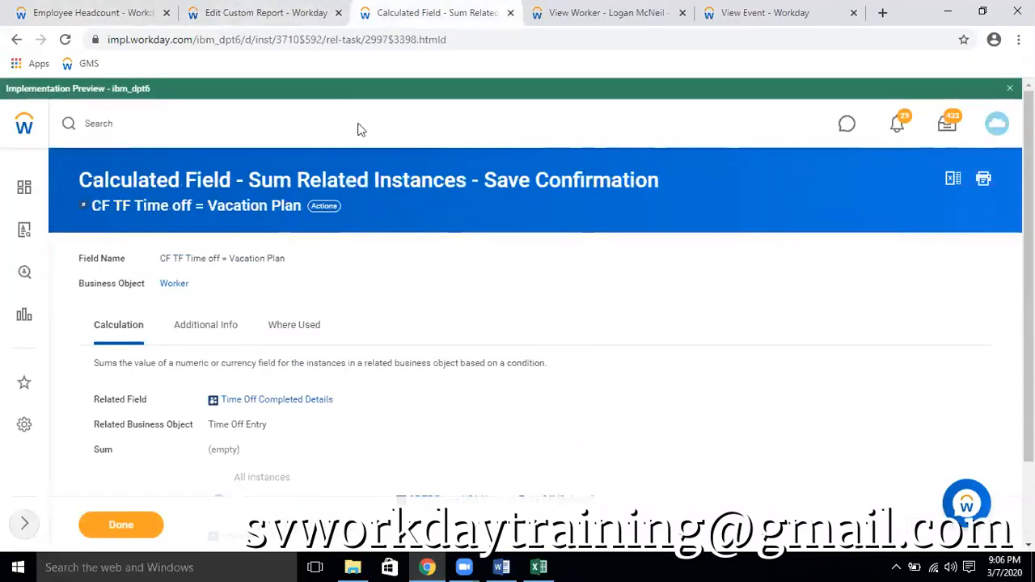
left_click(324, 205)
mouse_move(388, 299)
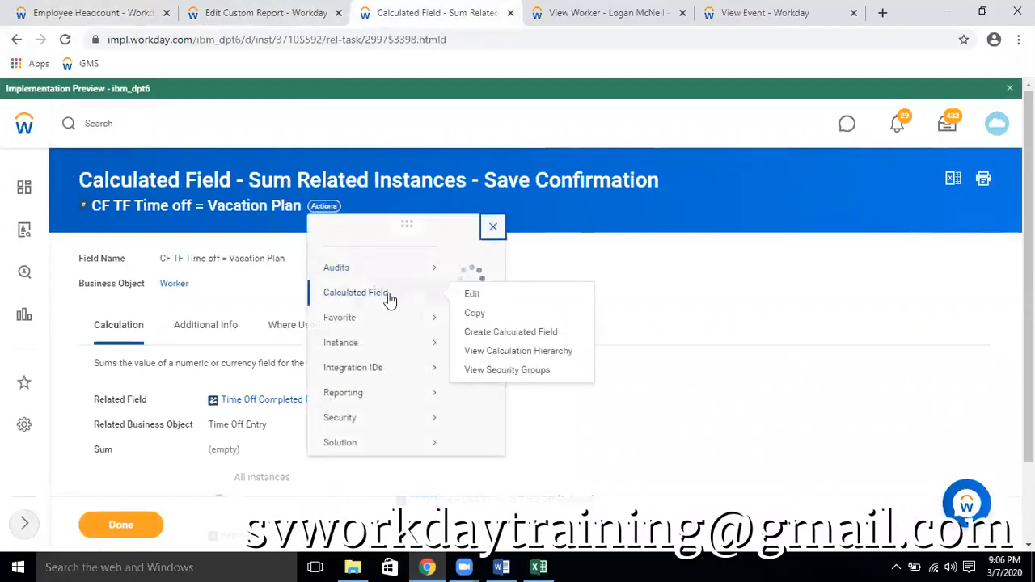
mouse_move(433, 312)
left_click(473, 310)
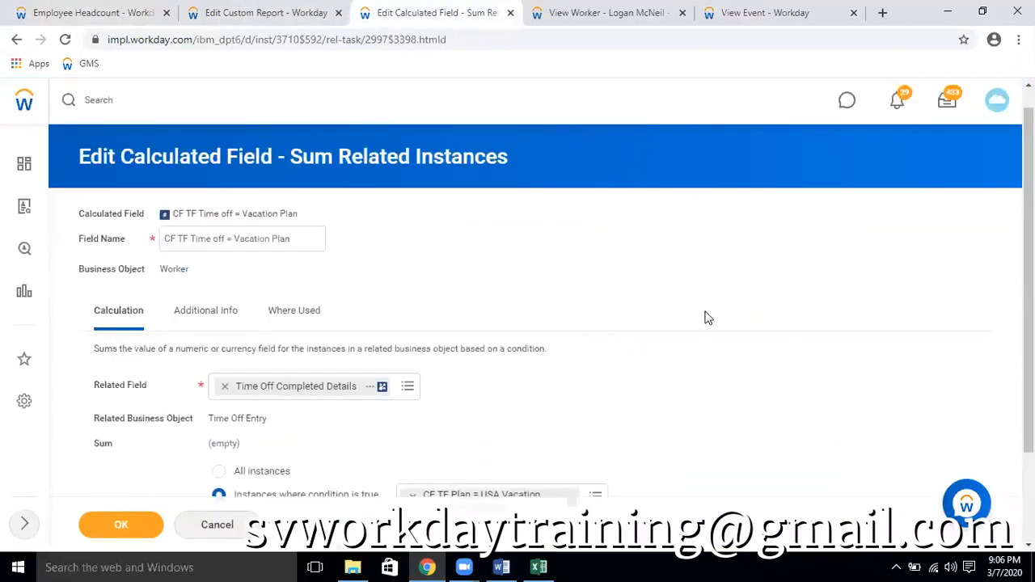
scroll(705, 318, "down", 1)
Change the calculated field's related field to Time Off Requests and try to save it
left_click(234, 312)
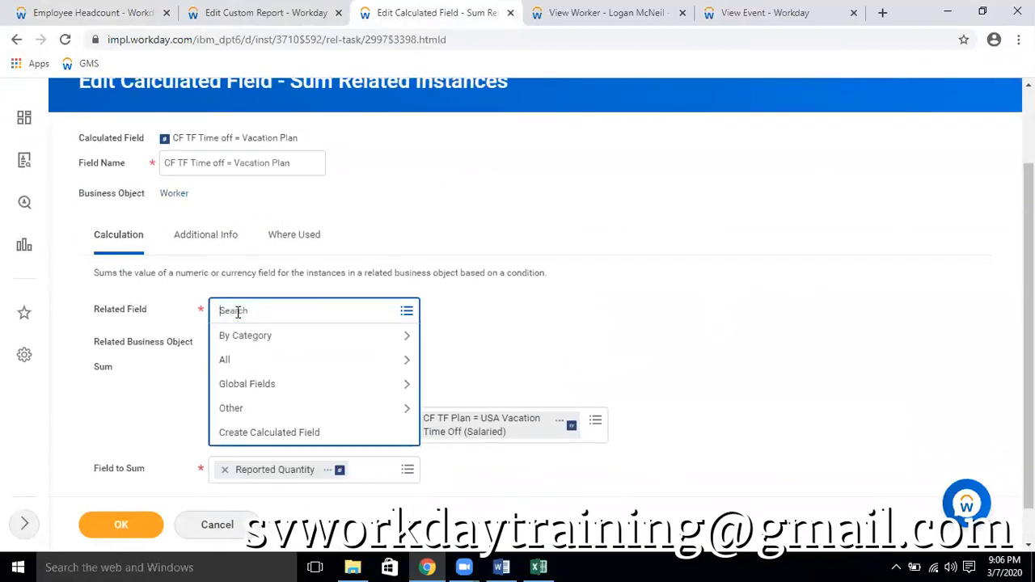
type("time off")
key("Return")
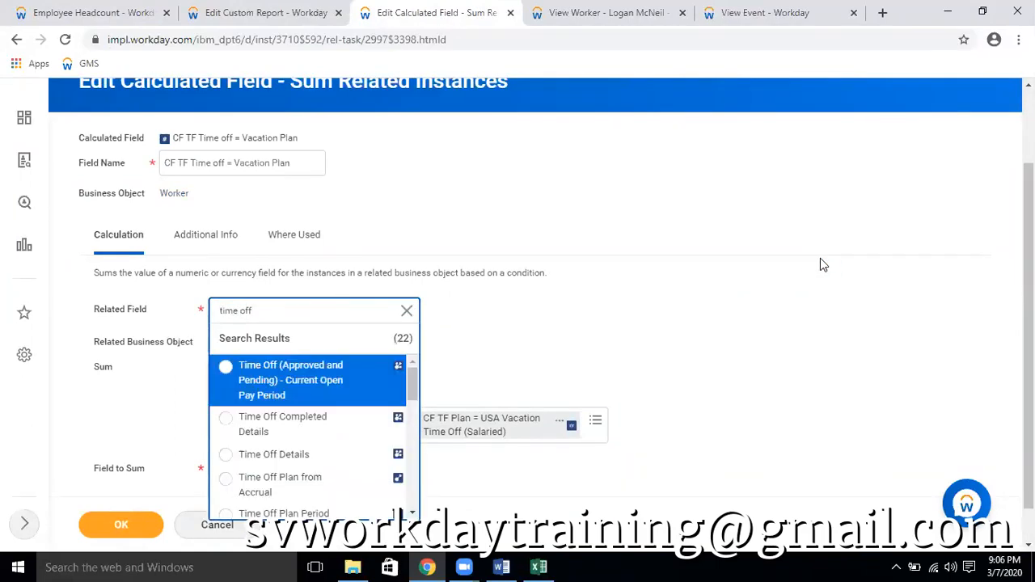
scroll(525, 365, "down", 1)
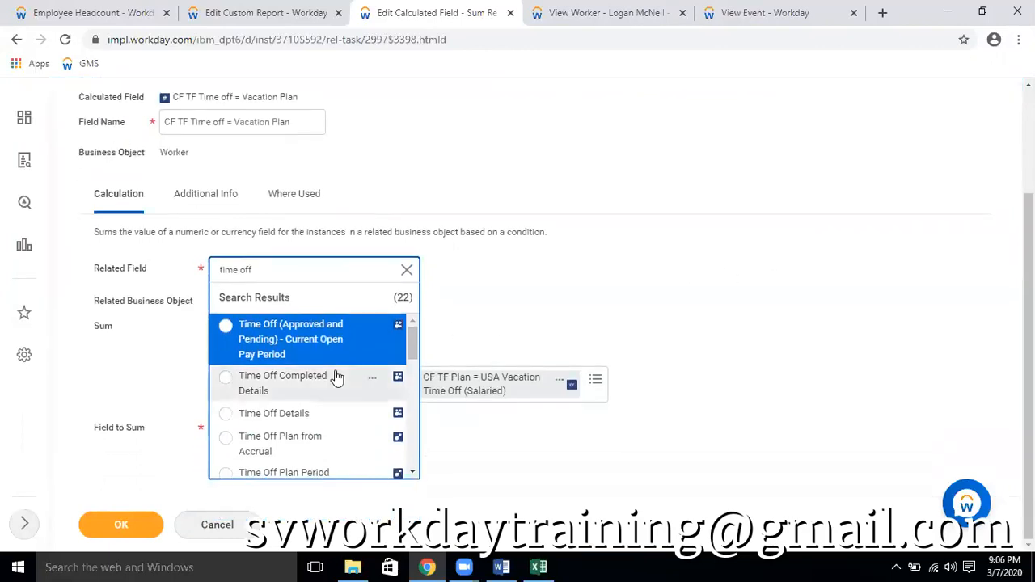
scroll(333, 370, "down", 2)
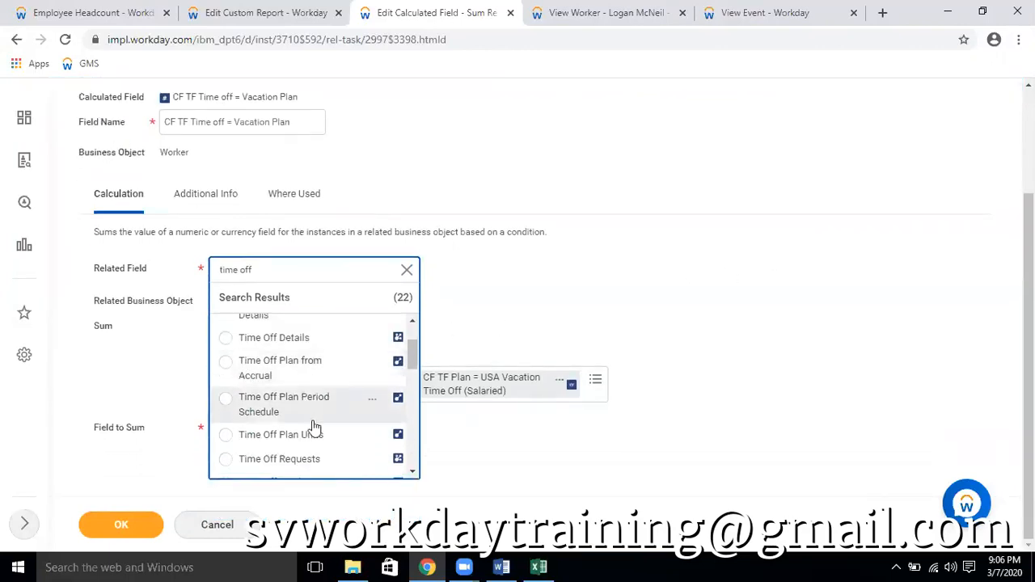
left_click(320, 456)
left_click(714, 285)
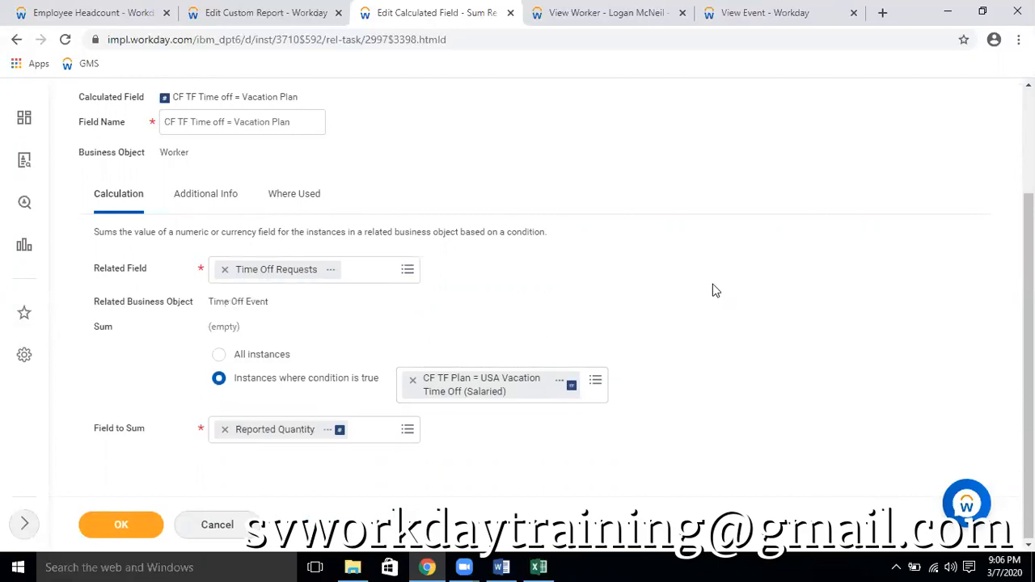
left_click(121, 525)
scroll(738, 339, "down", 1)
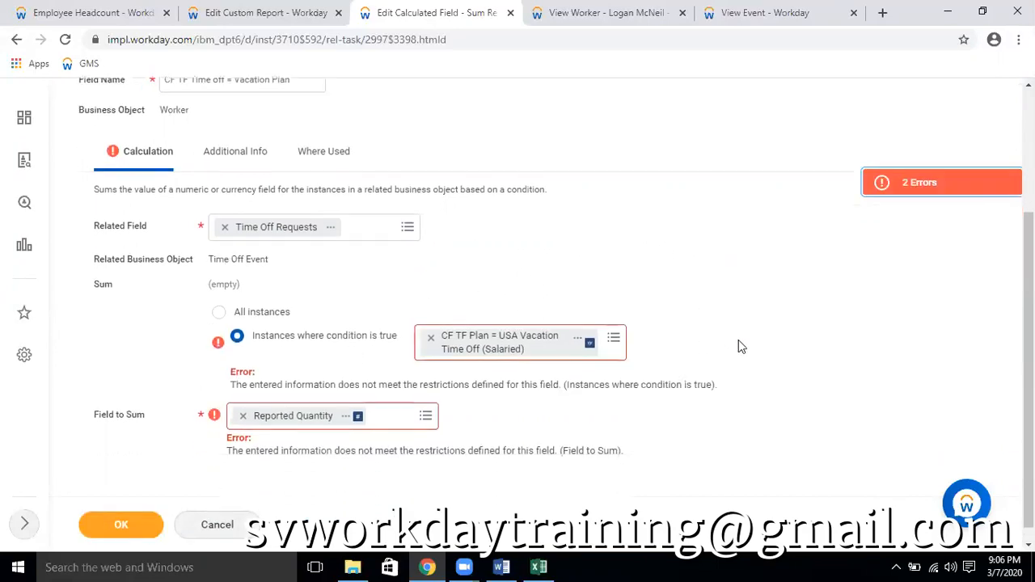
Replace the sum condition with CF TF TIme Off Event = Vacation and try saving the calculated field again
left_click(429, 325)
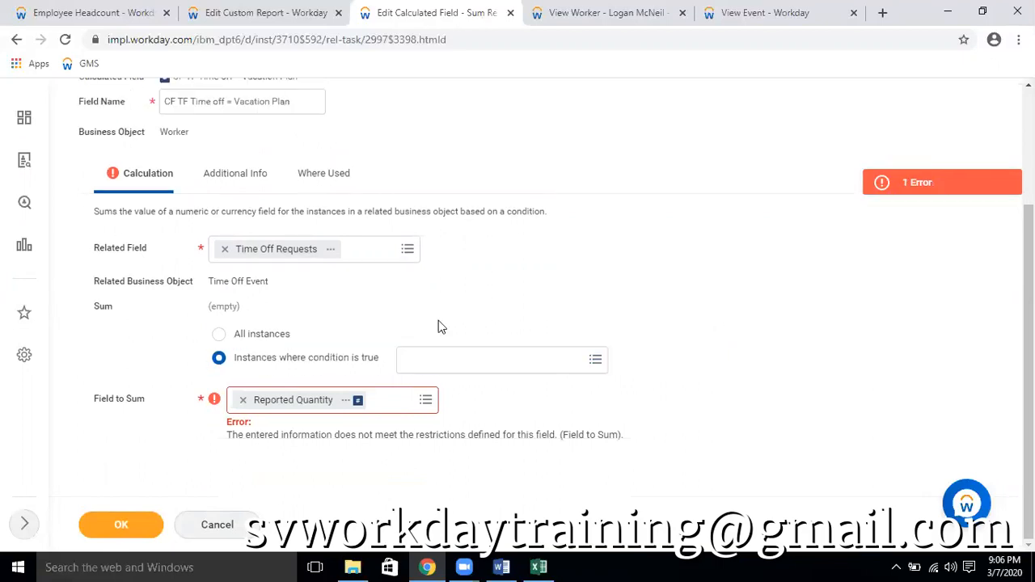
left_click(437, 389)
type("c")
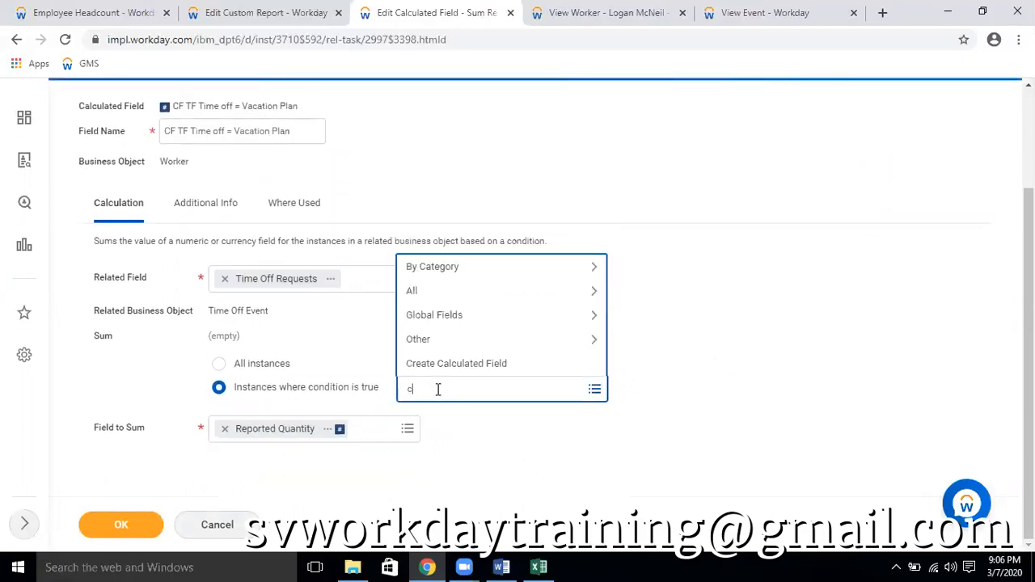
type("f tf usa")
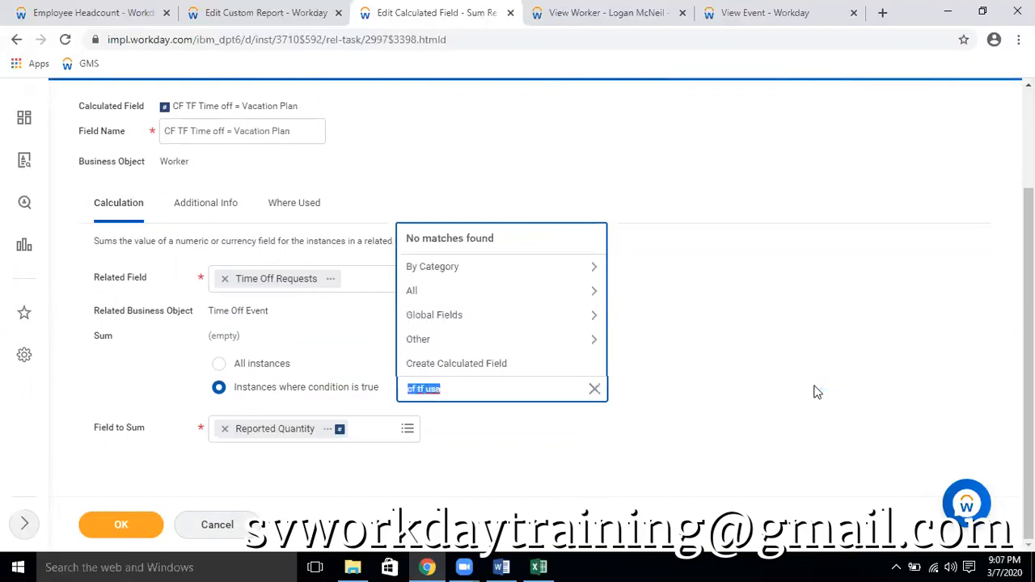
left_click(483, 390)
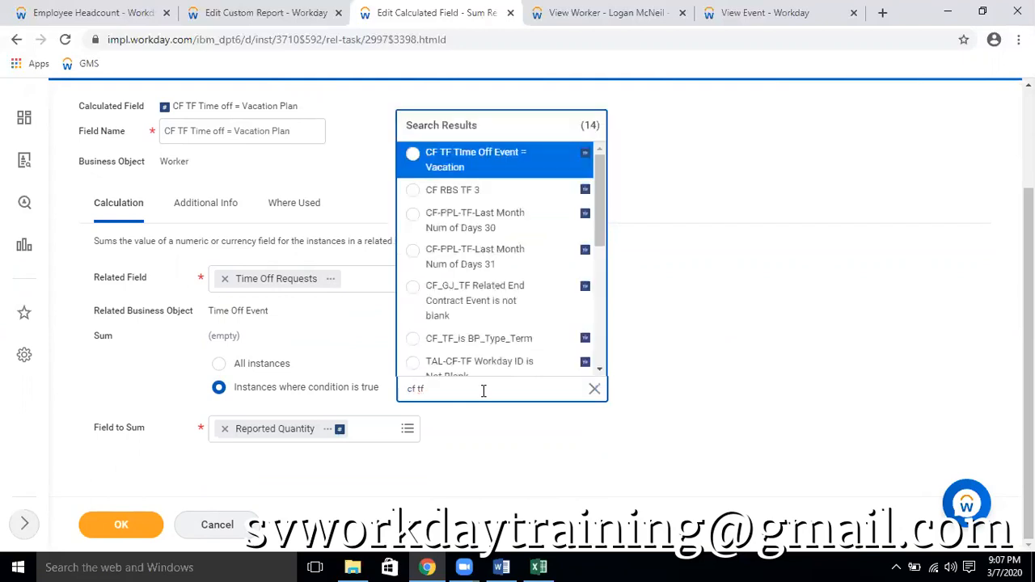
left_click(512, 167)
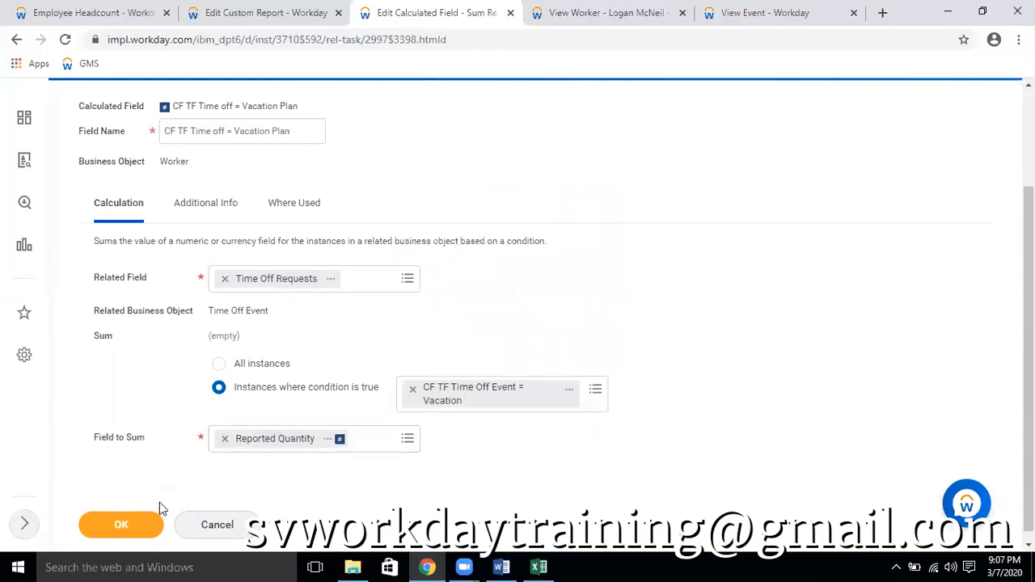
left_click(122, 524)
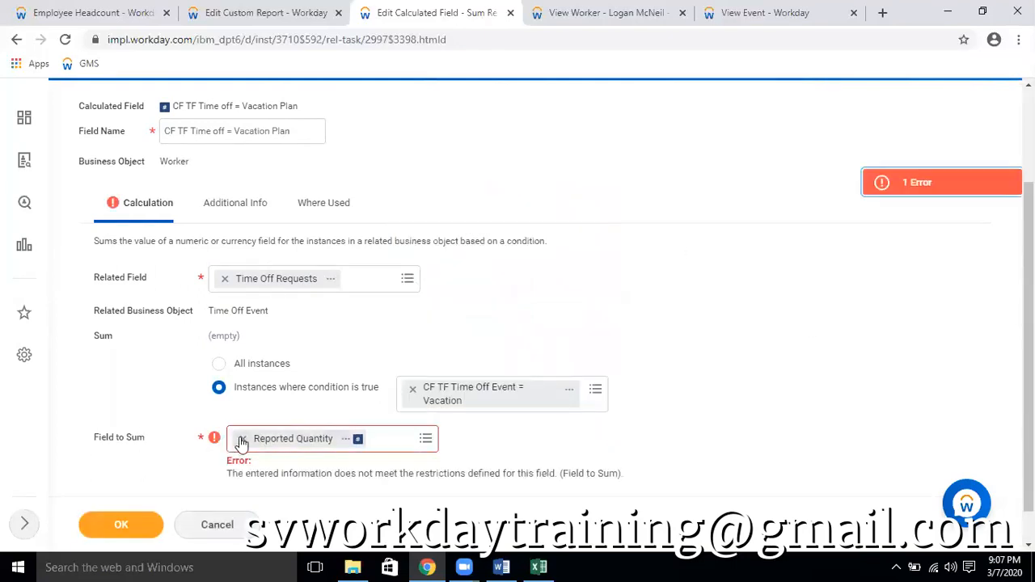
Replace the field to sum with Time Off Total Units - Hours and check its report field description
left_click(225, 438)
left_click(250, 438)
type("hours")
key("Return")
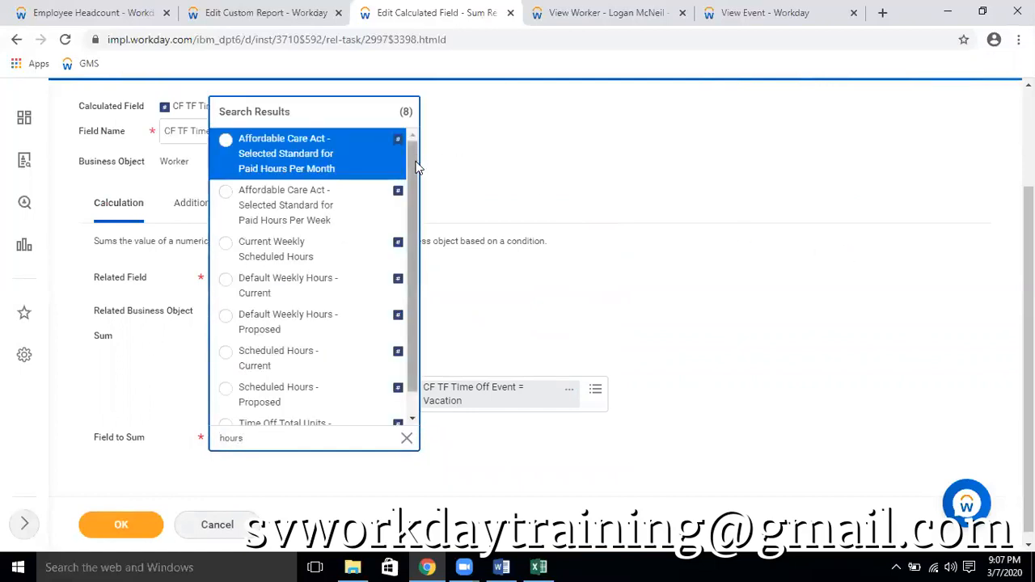
scroll(415, 171, "down", 1)
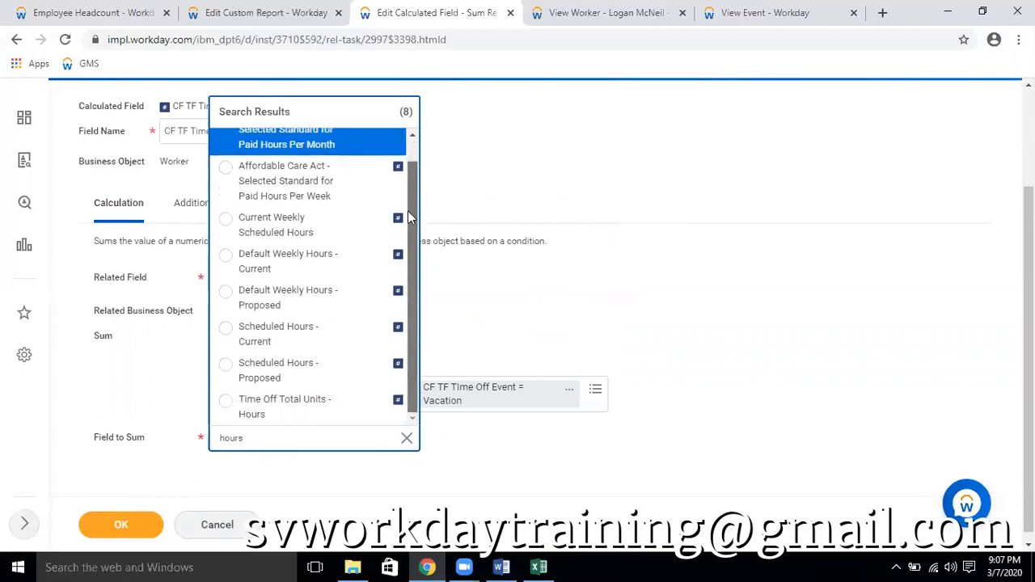
left_click(305, 404)
left_click(370, 462)
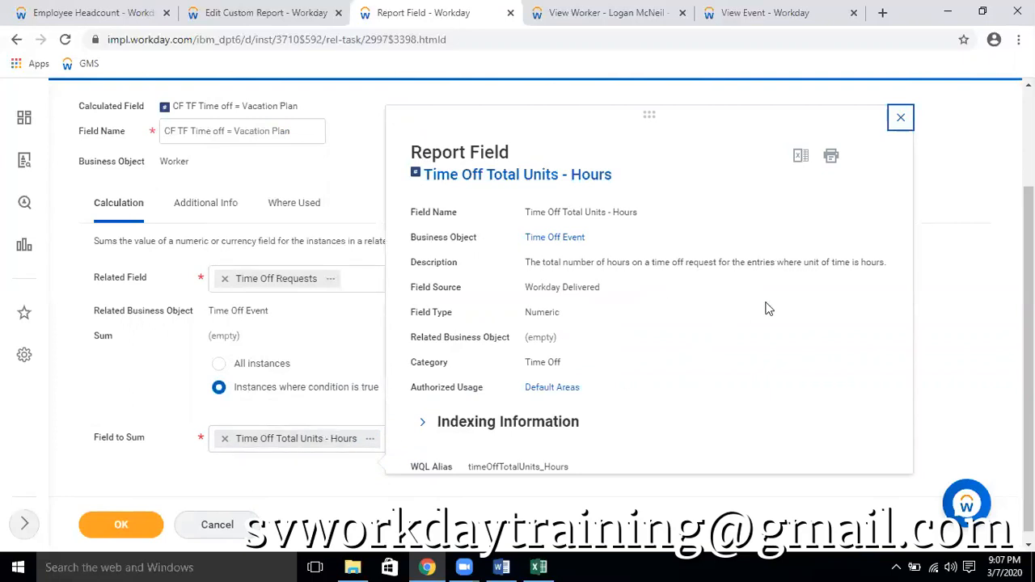
left_click(965, 275)
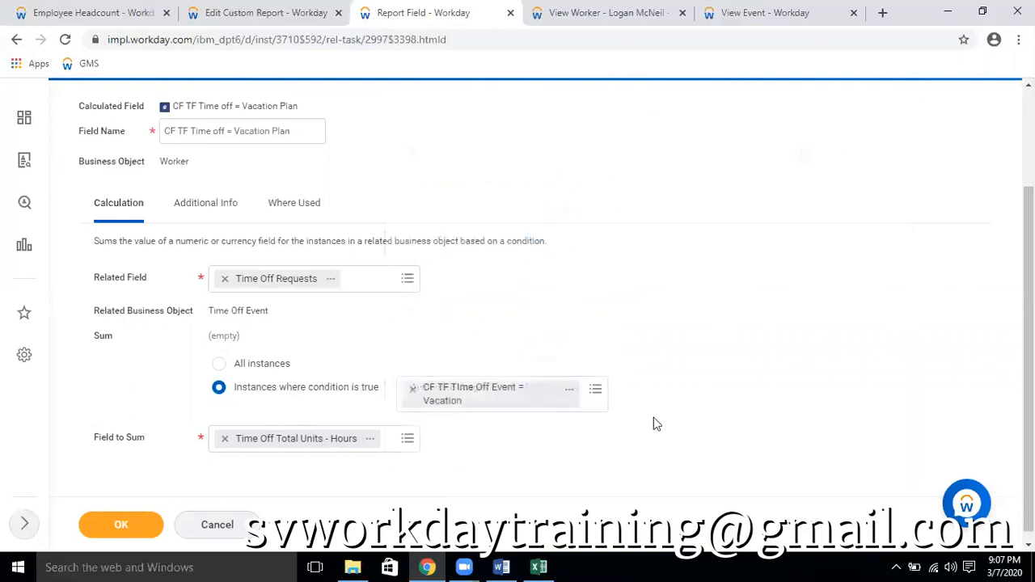
Open the full definition of the CF TF TIme Off Event = Vacation condition field and start editing it
left_click(569, 391)
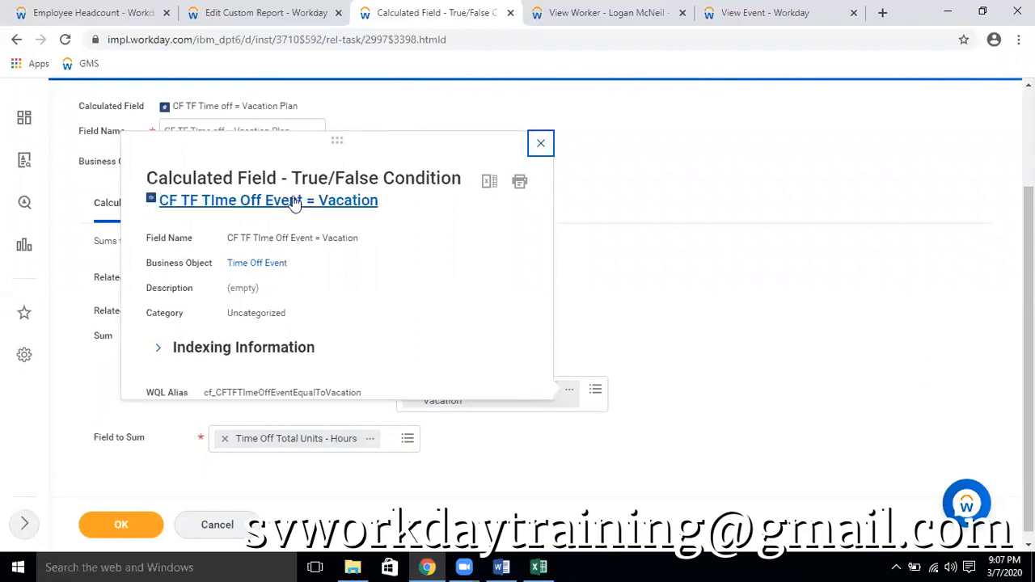
scroll(332, 246, "down", 1)
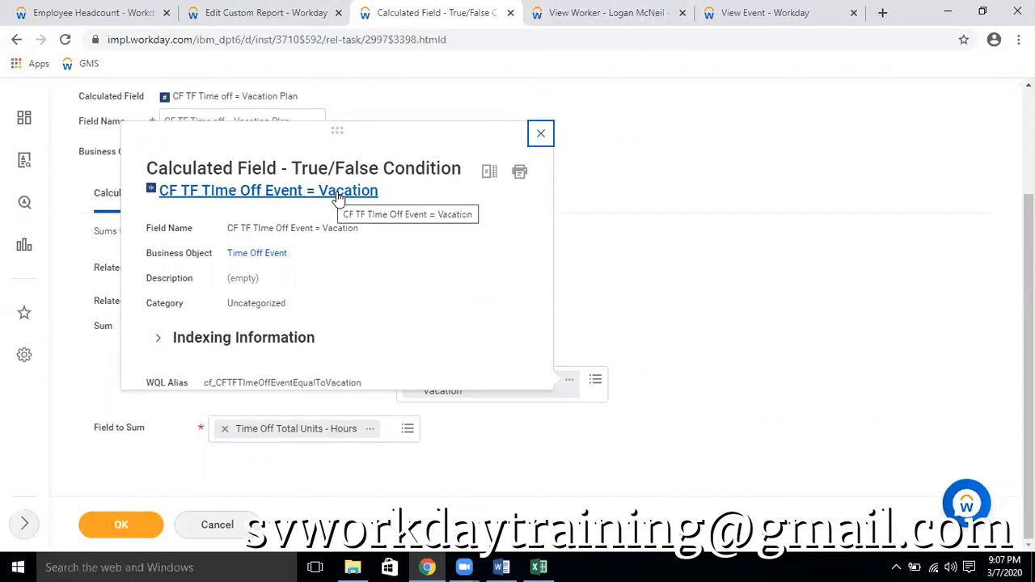
scroll(323, 275, "up", 1)
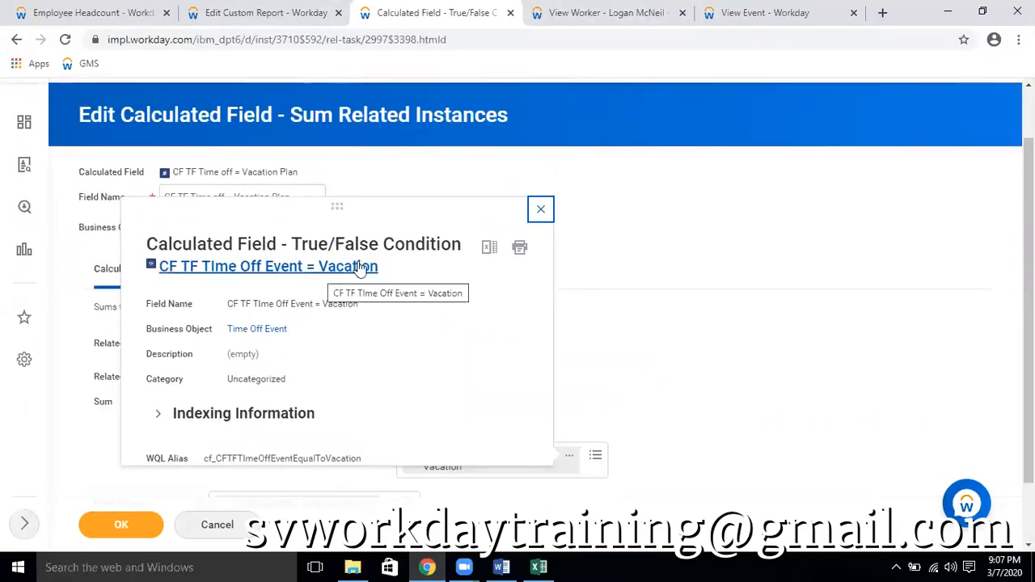
left_click(359, 269)
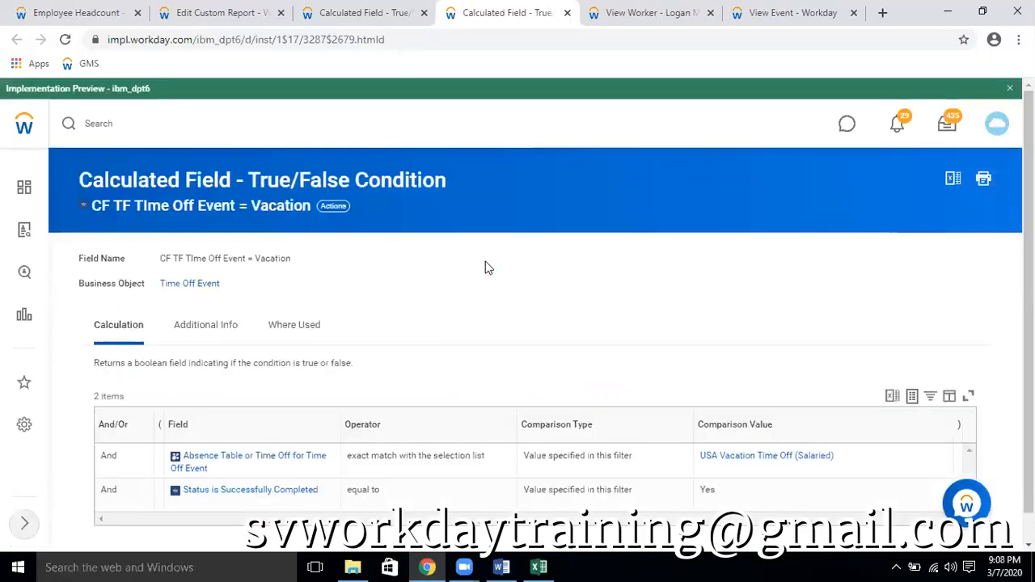
scroll(520, 304, "down", 1)
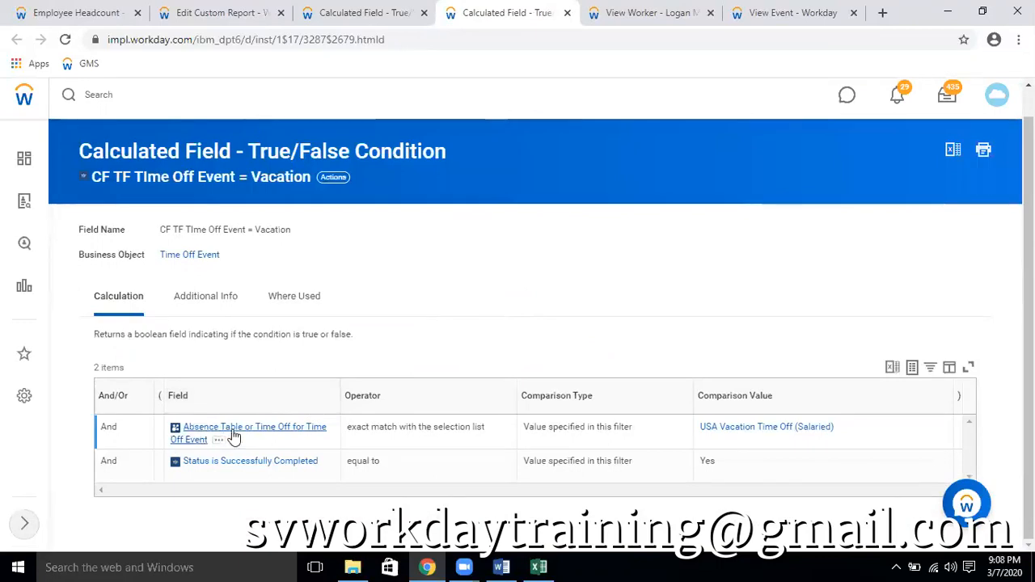
left_click(340, 179)
mouse_move(439, 280)
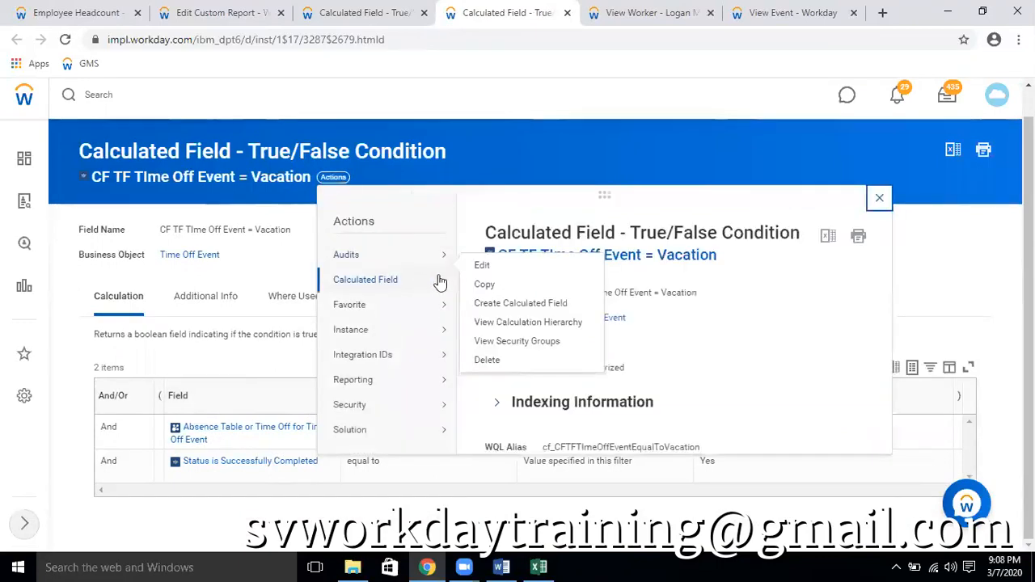
left_click(482, 267)
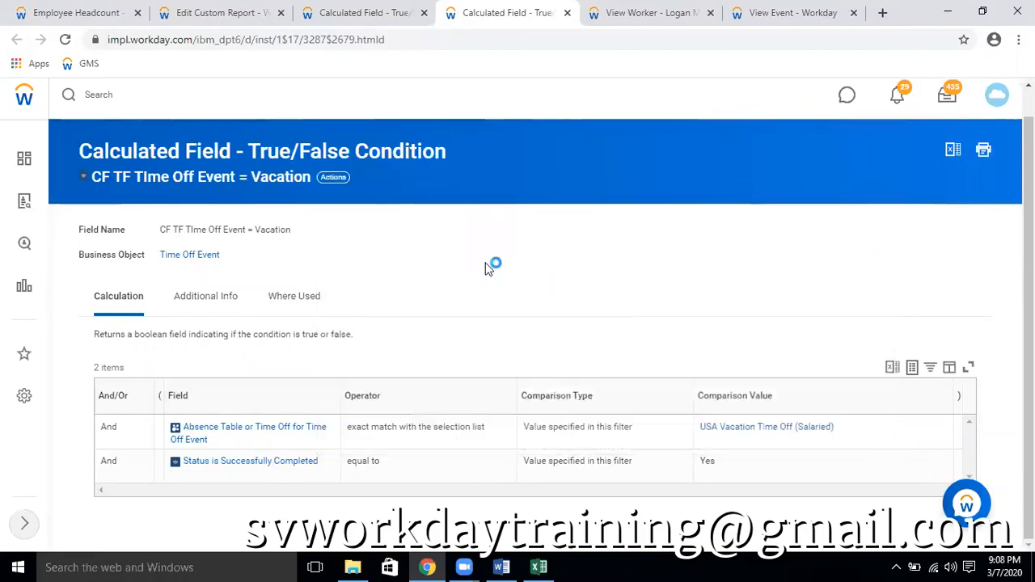
Try Time Off Total Units - Hours as the first condition row's field and bring up its frequently used operators
scroll(490, 280, "down", 2)
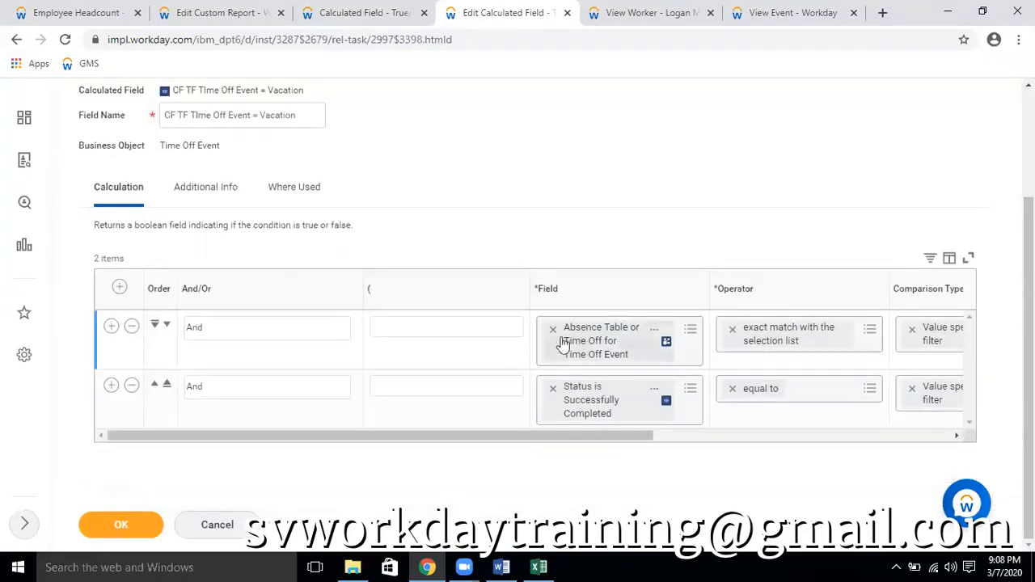
left_click(554, 329)
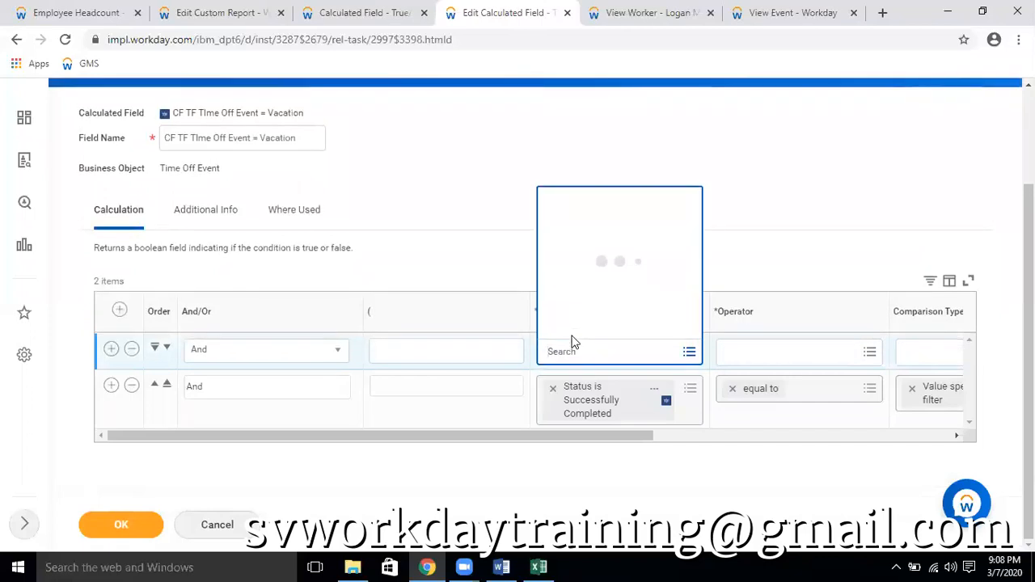
type("tim hours")
key("Return")
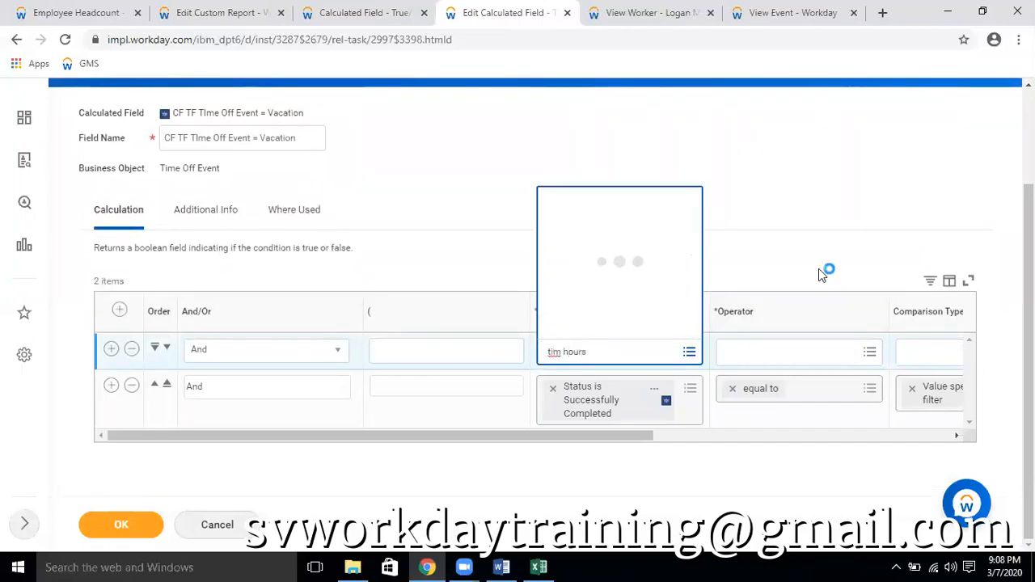
left_click(755, 356)
left_click(761, 302)
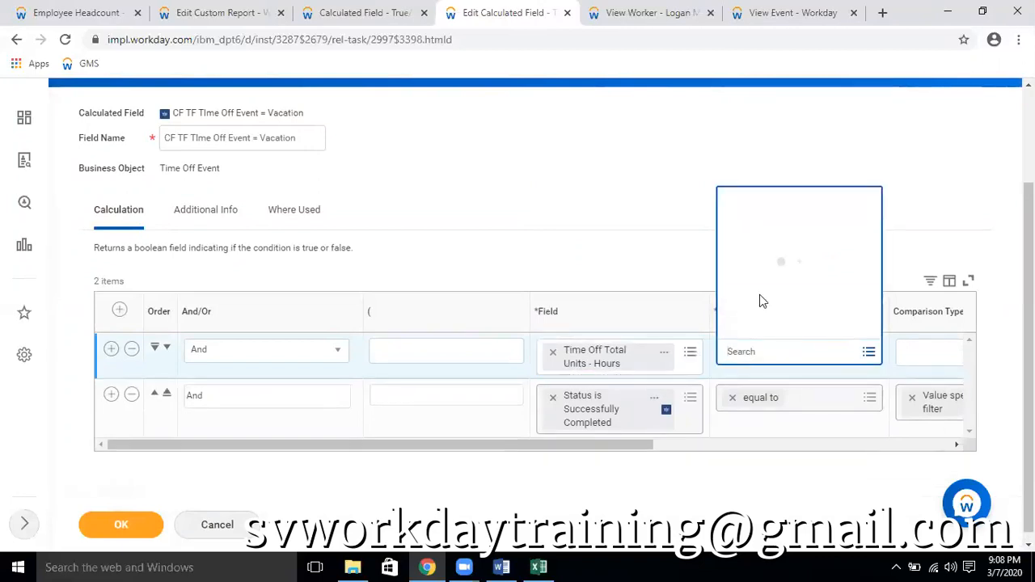
Clear the first condition's field, search the report fields for "tim off", and check the details of Time Off Entry
left_click(553, 352)
type("tim o")
key("Return")
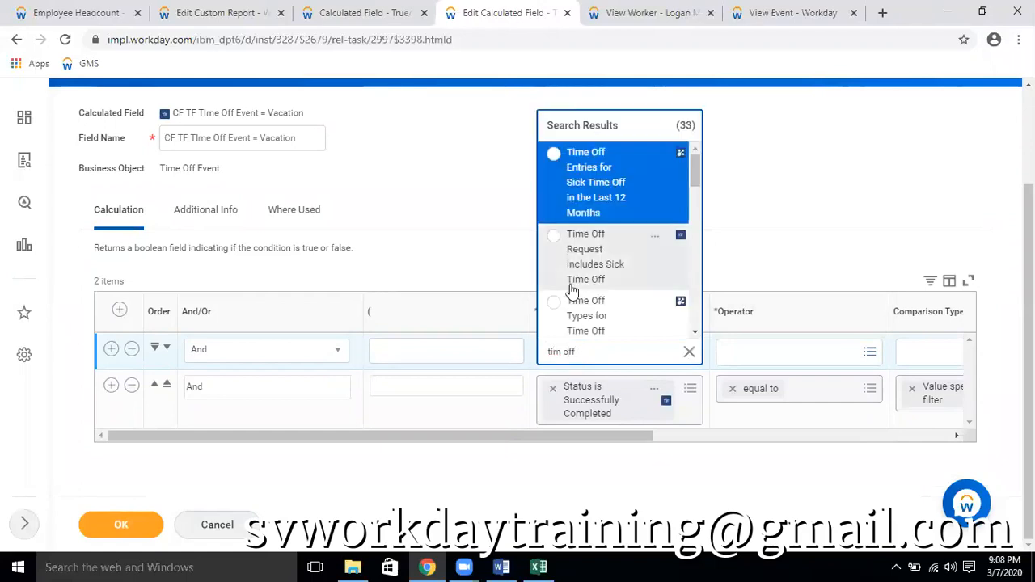
scroll(612, 289, "down", 1)
scroll(633, 280, "down", 3)
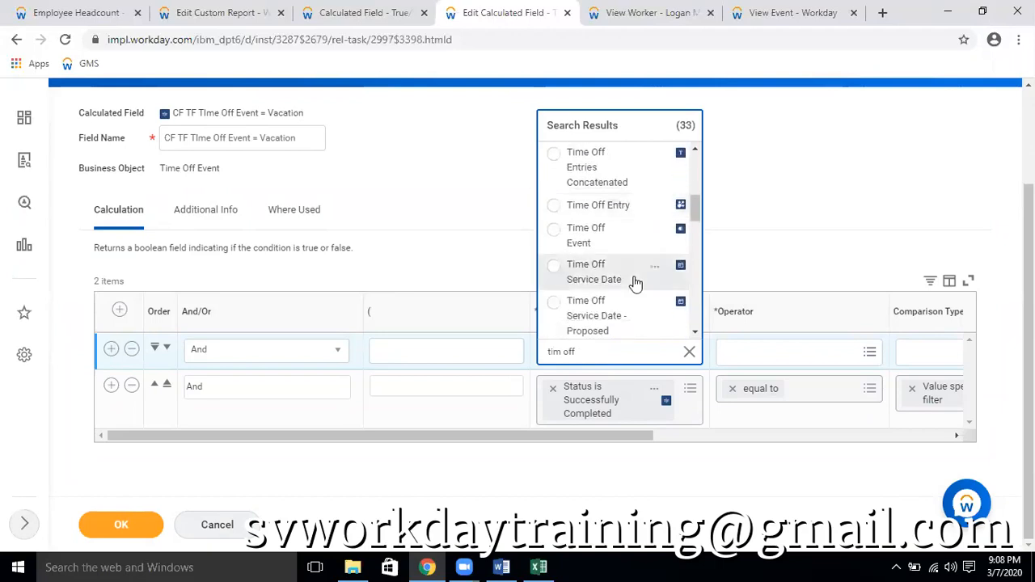
left_click(655, 208)
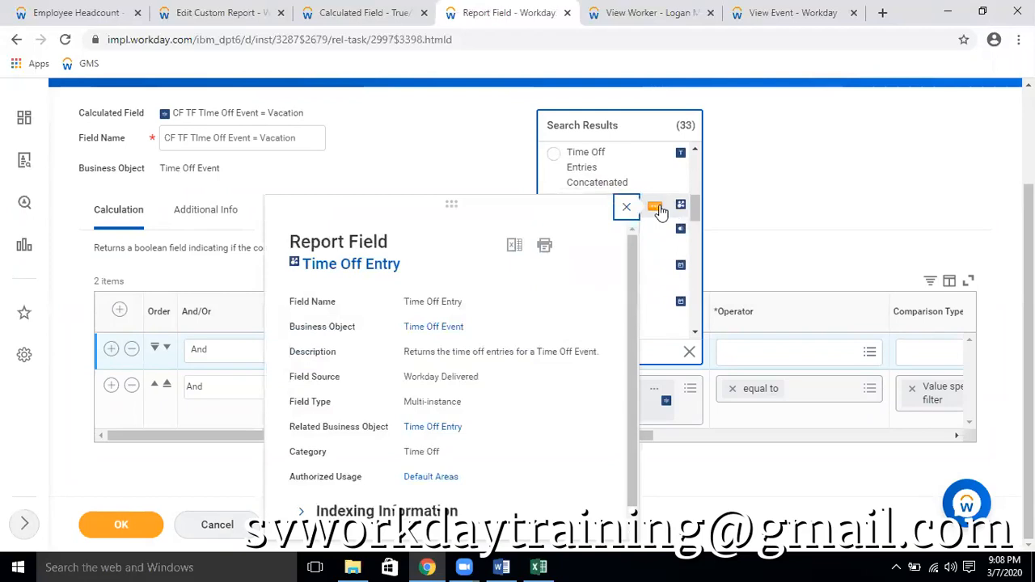
scroll(660, 210, "up", 2)
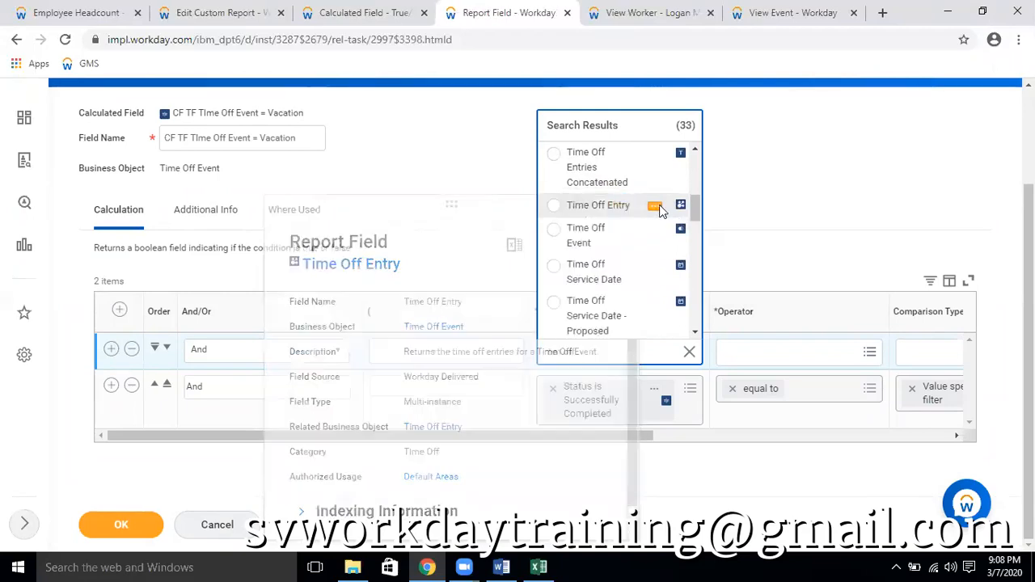
Look through the matching time off fields, check the details of Time Off Types for Time Off Event, and select it for the first condition
scroll(660, 214, "down", 1)
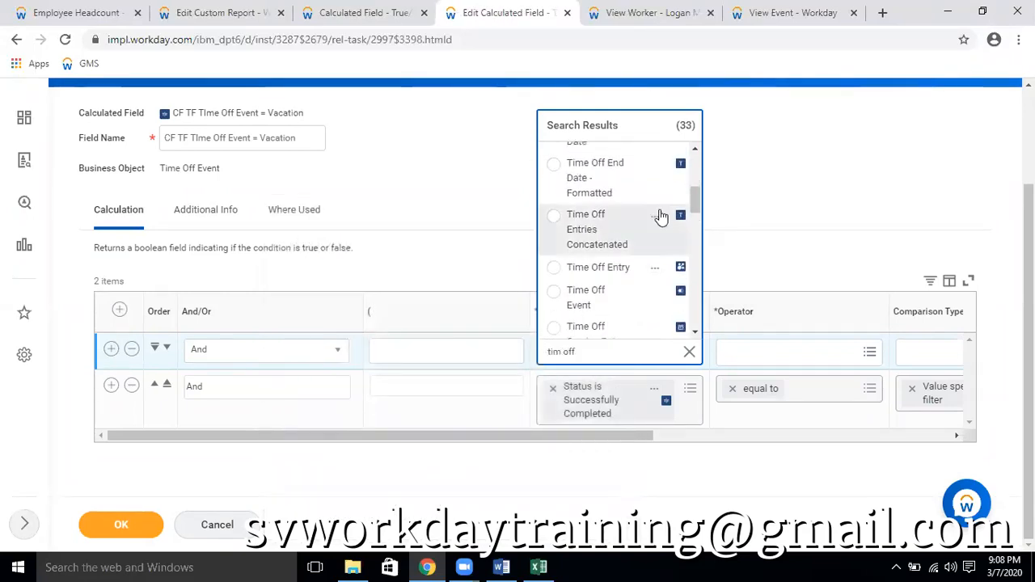
scroll(660, 215, "down", 1)
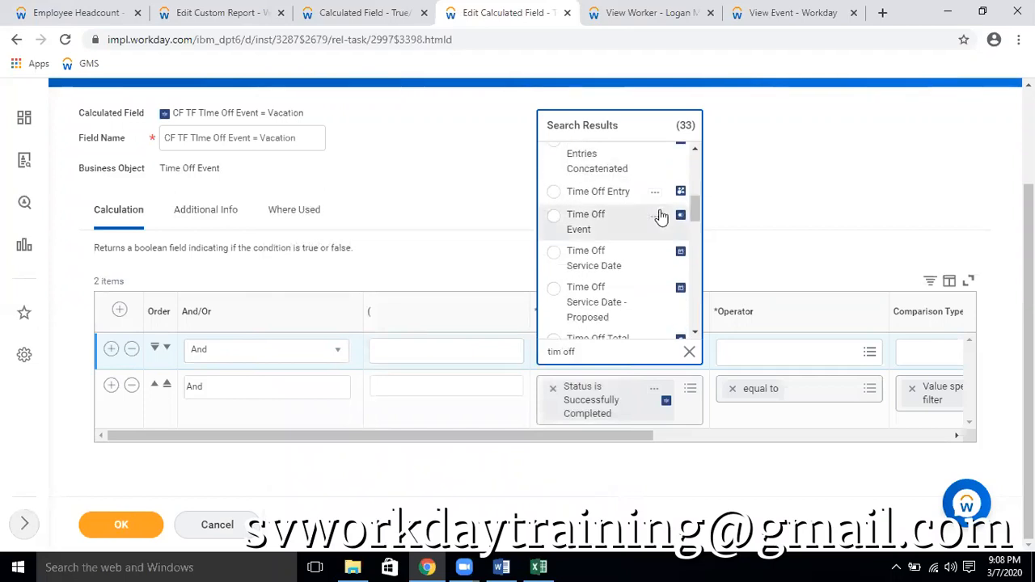
scroll(661, 215, "down", 3)
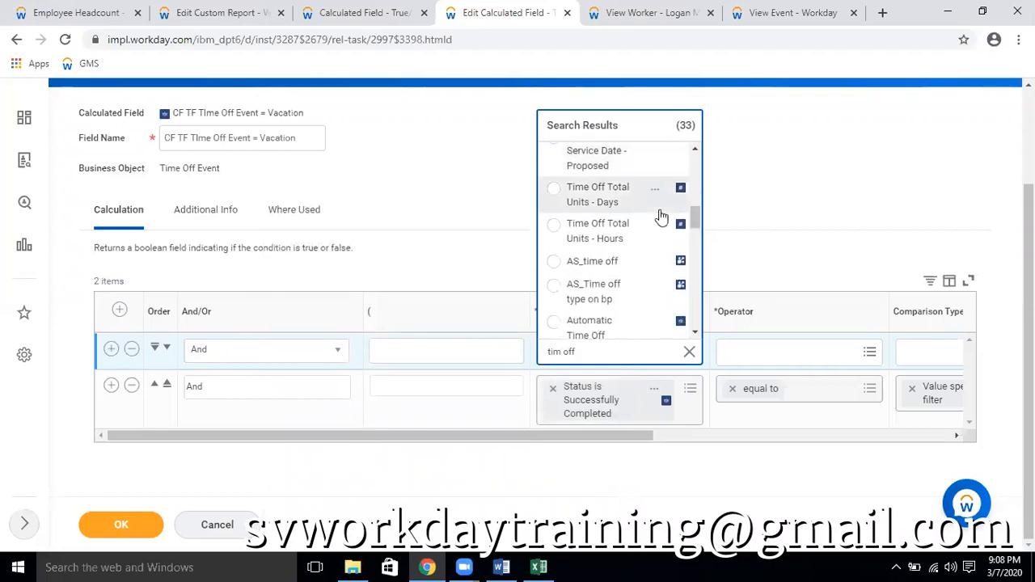
scroll(661, 216, "down", 3)
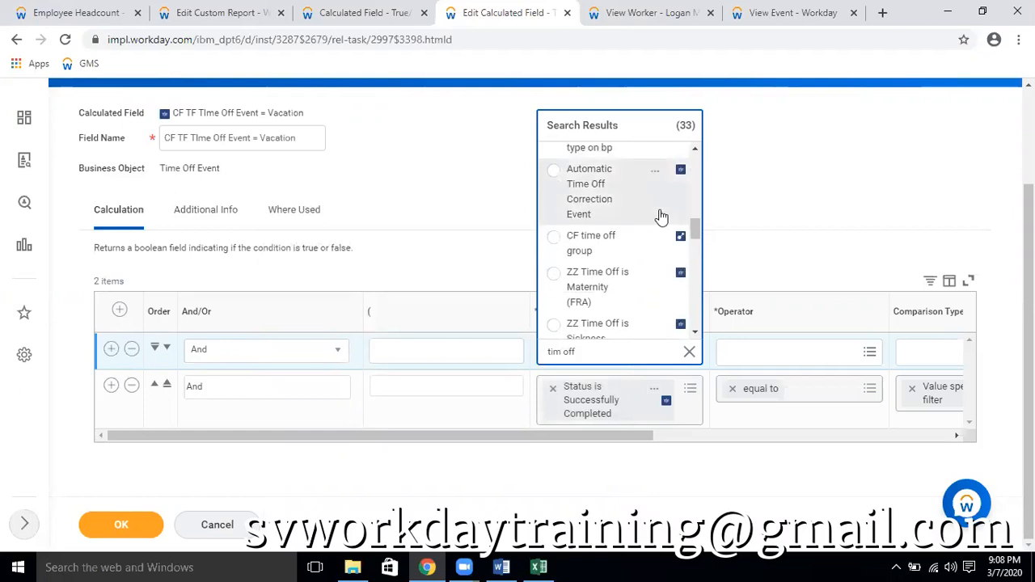
scroll(660, 216, "down", 4)
scroll(661, 215, "down", 5)
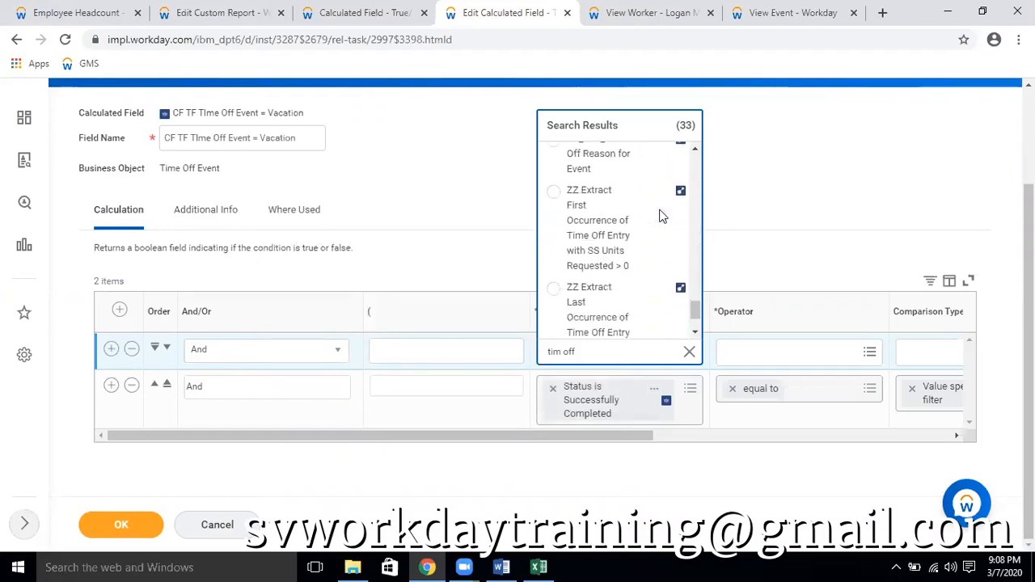
scroll(661, 216, "up", 5)
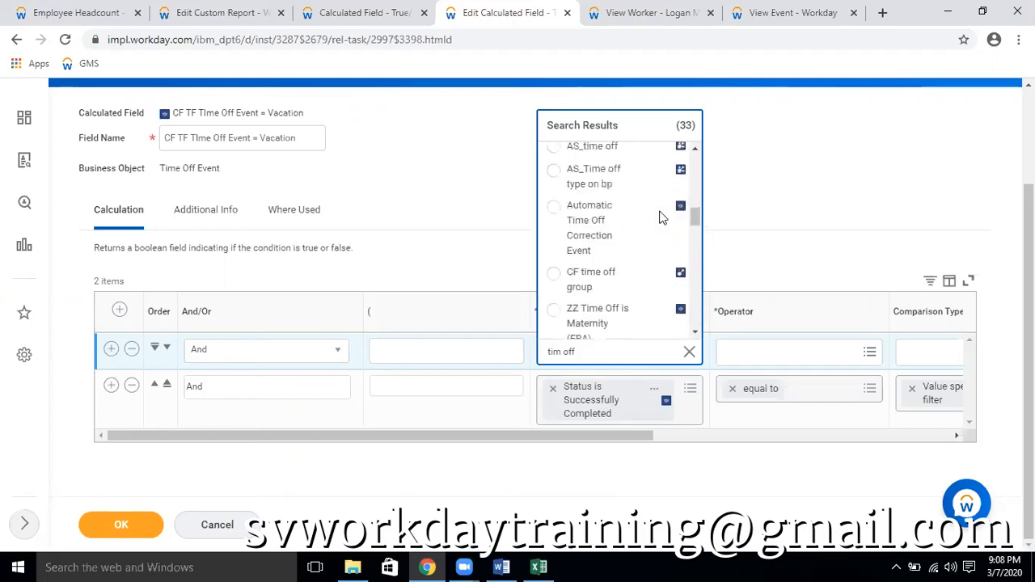
scroll(659, 217, "up", 3)
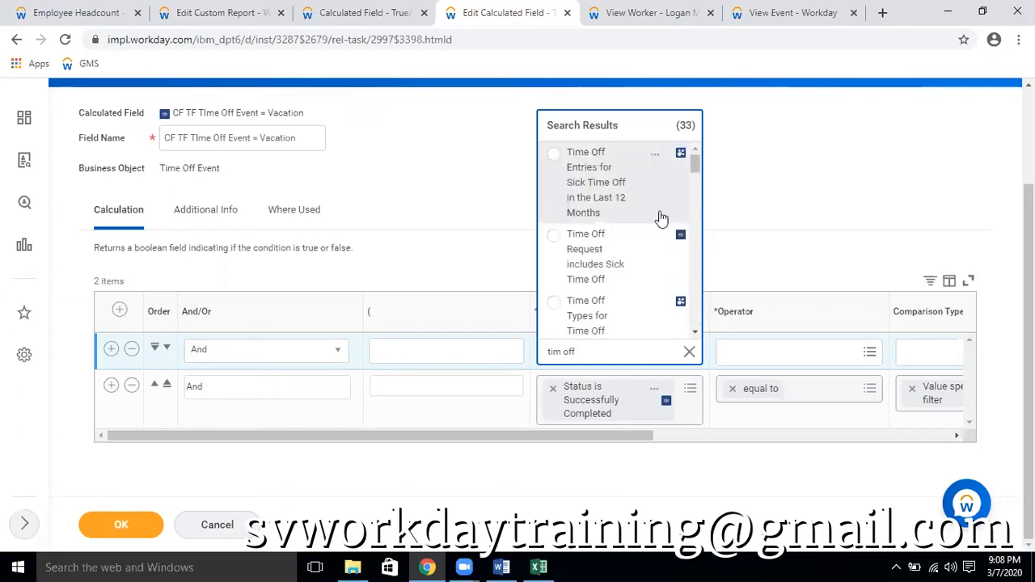
scroll(660, 217, "down", 1)
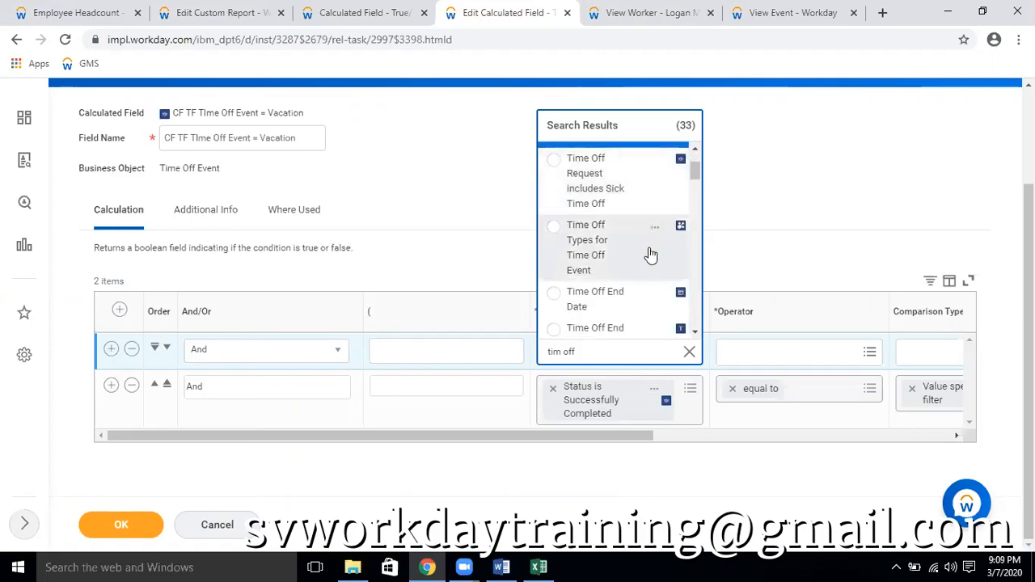
left_click(655, 231)
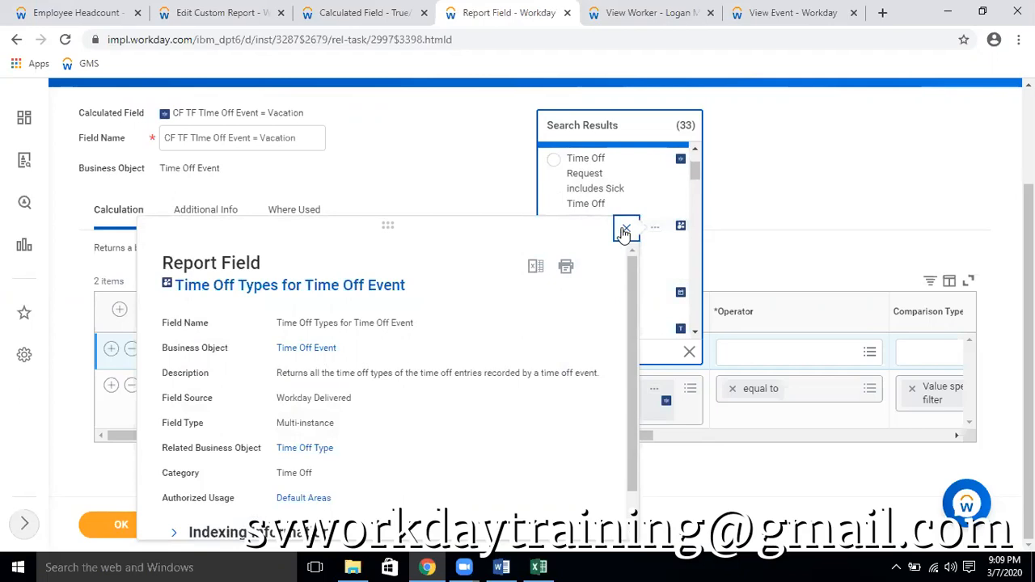
left_click(660, 238)
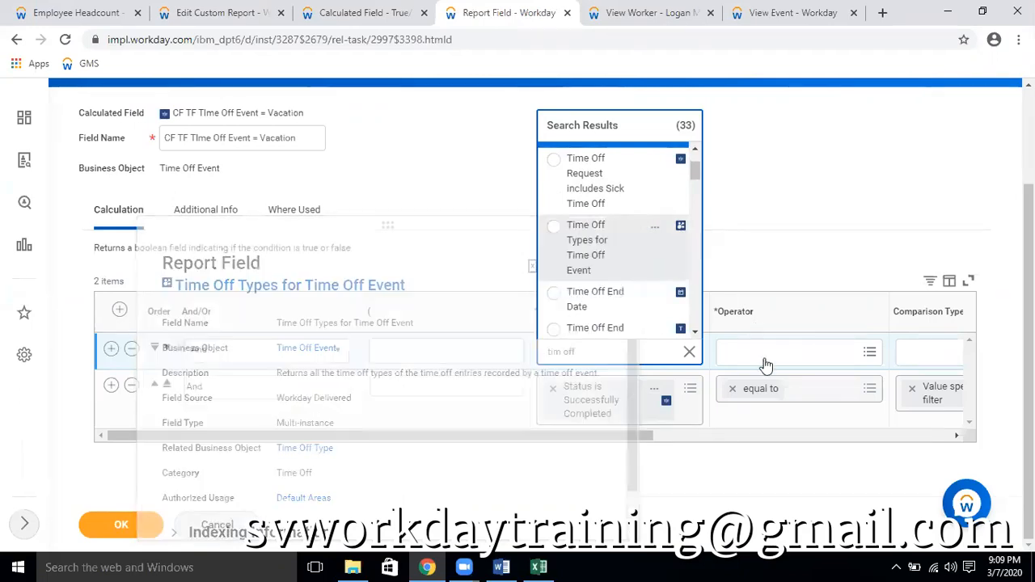
Set the first condition to any in the selection list with Vacation (Hours) and Vacation Hours, and save the calculated field
left_click(769, 359)
left_click(769, 326)
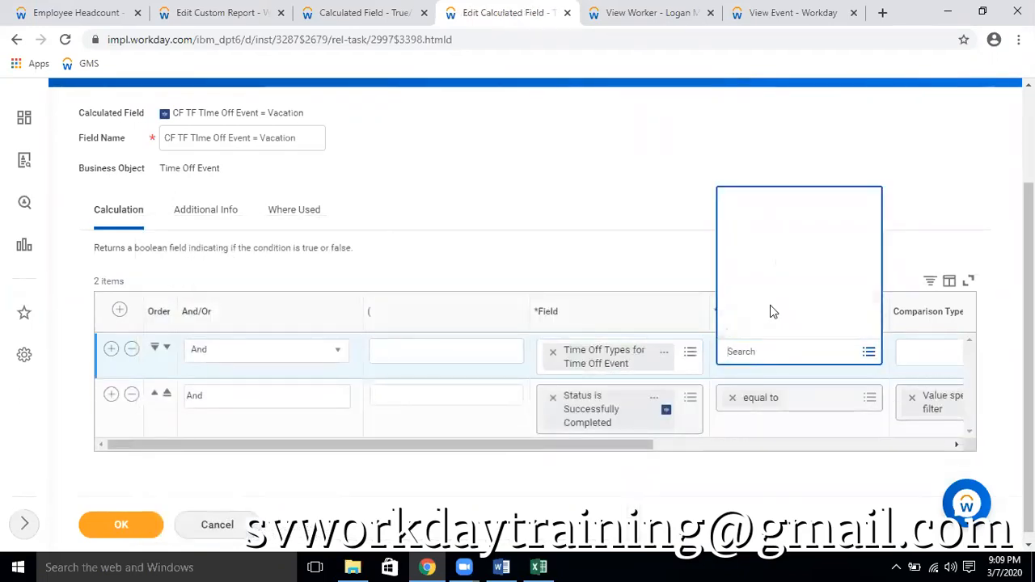
left_click(780, 257)
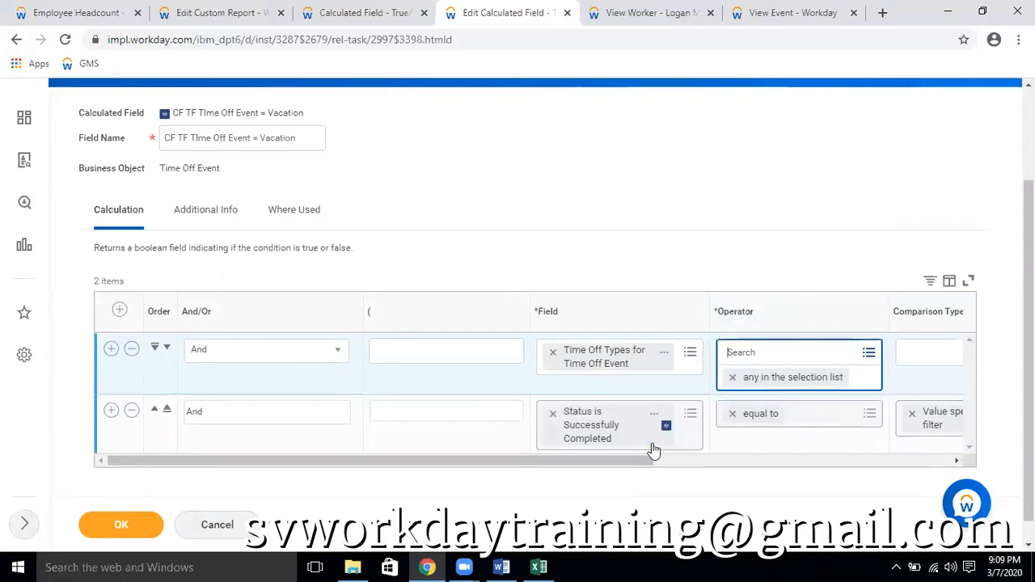
left_click_drag(637, 461, 798, 461)
left_click(896, 351)
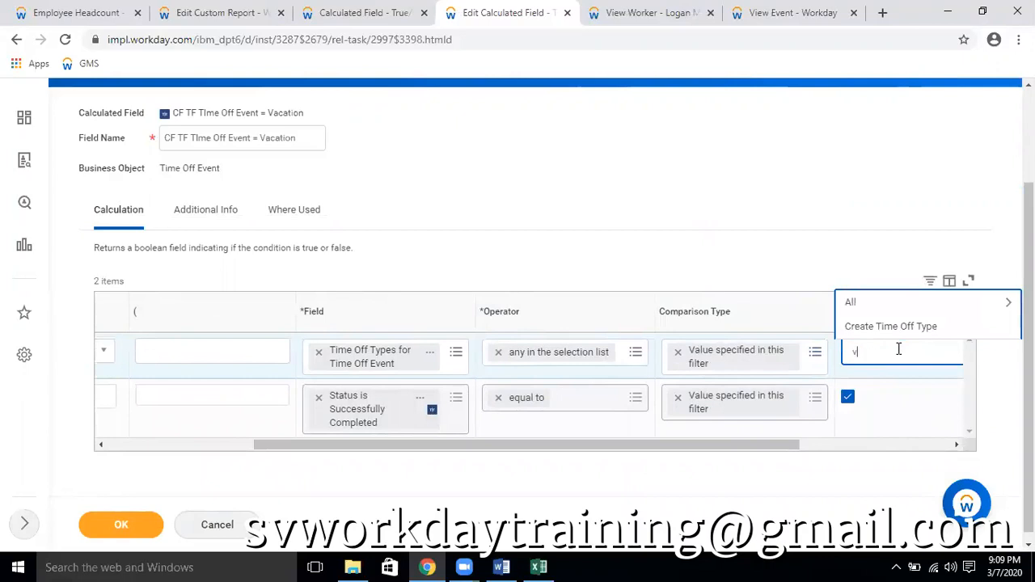
key("Return")
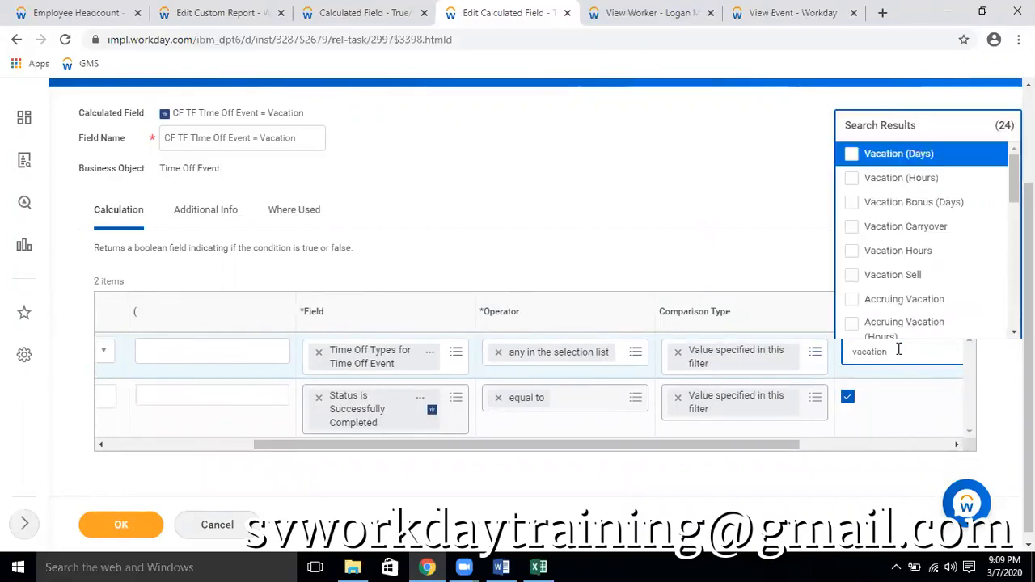
left_click(912, 179)
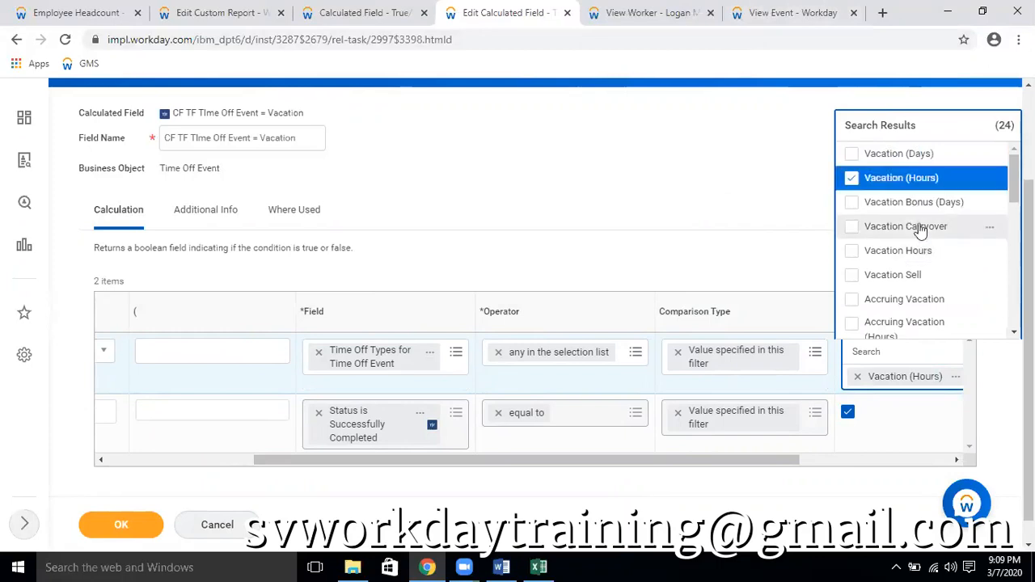
left_click(881, 251)
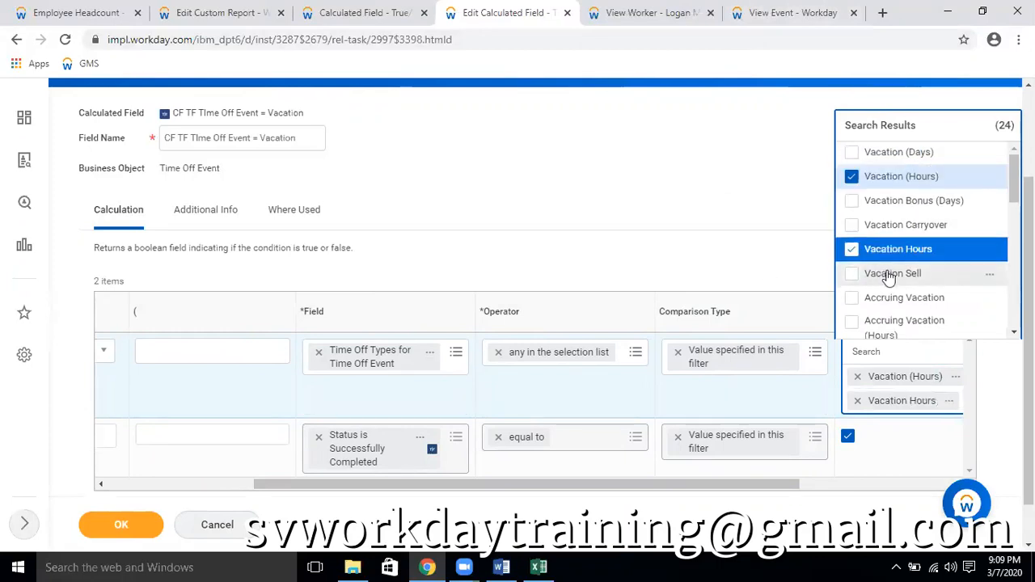
scroll(912, 277, "down", 5)
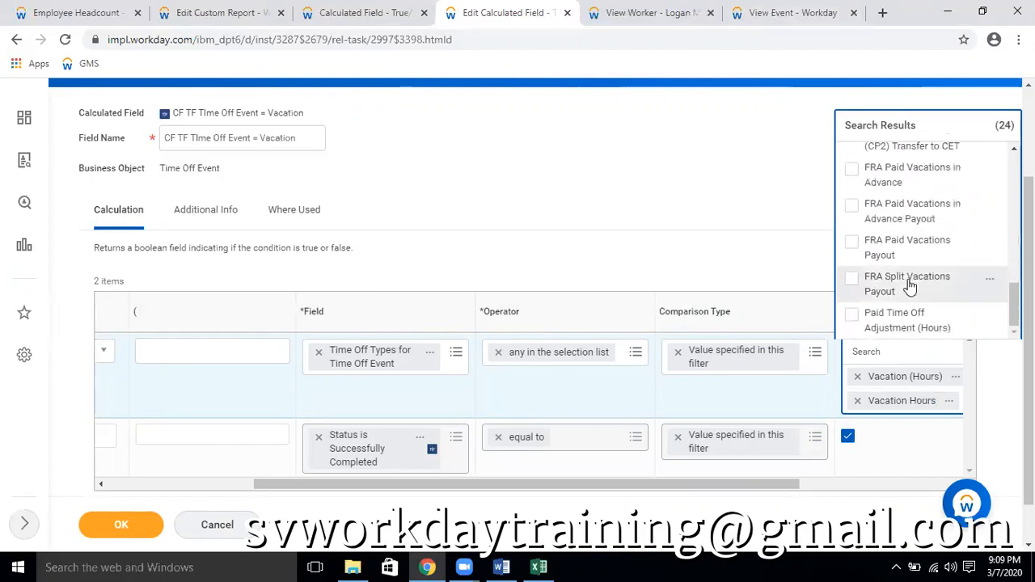
left_click(140, 529)
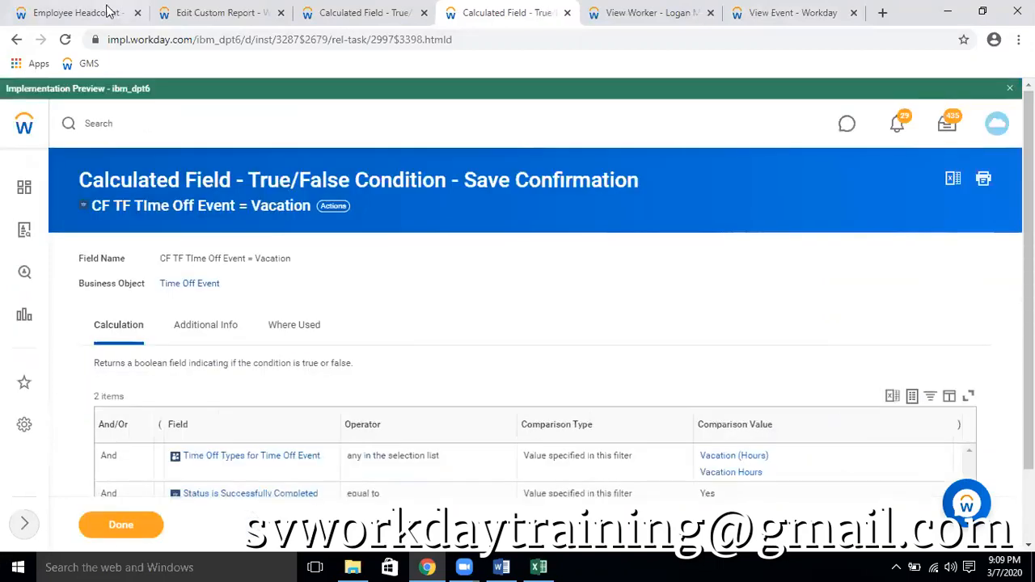
Reload the Employee Headcount report to check the CF TF Time off = Vacation Plan column
left_click(103, 12)
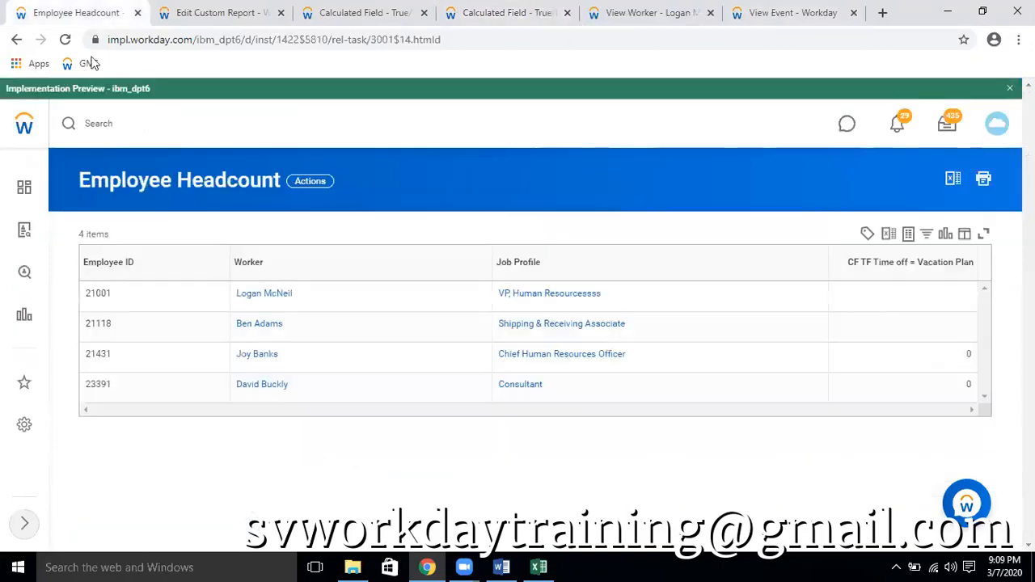
left_click(66, 39)
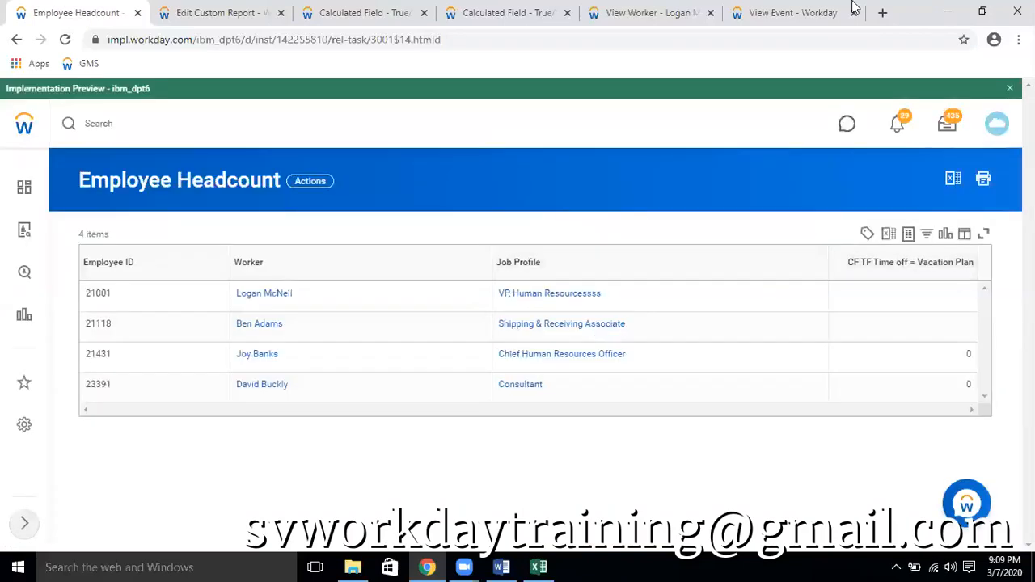
Return to the CF TF TIme Off Event = Vacation calculated field and open it for editing
left_click(797, 11)
left_click(651, 12)
left_click(508, 11)
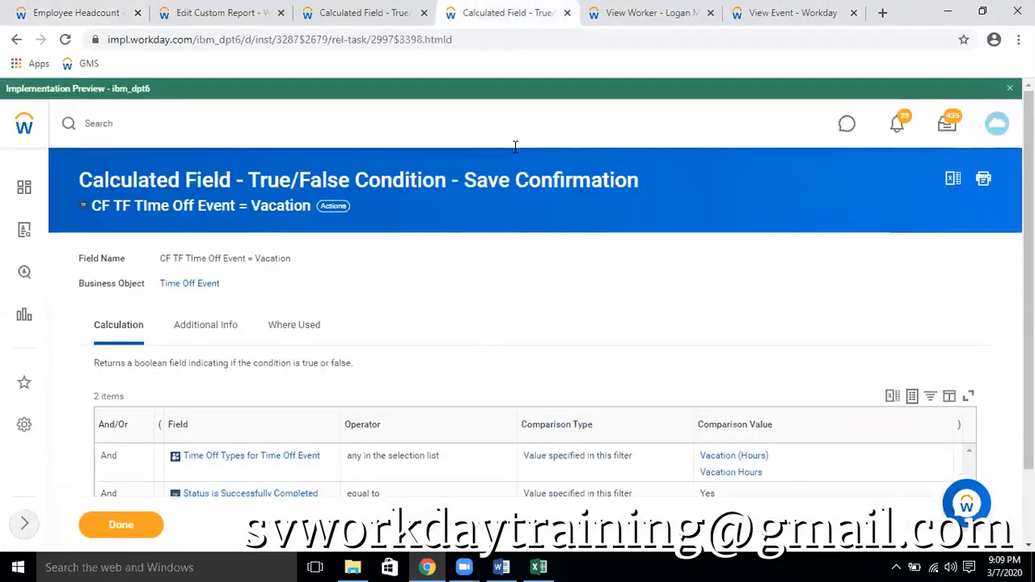
left_click(330, 207)
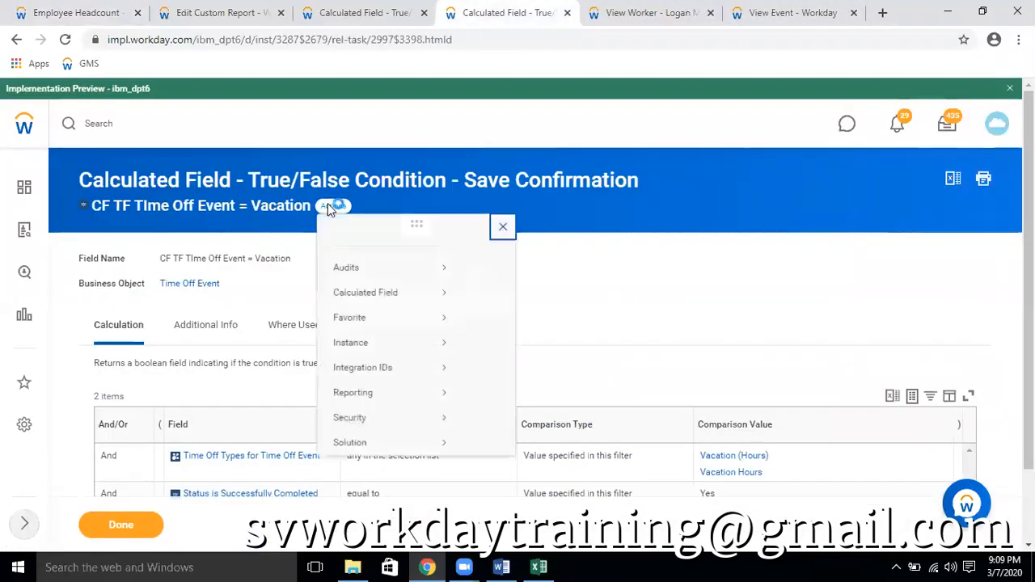
mouse_move(447, 320)
left_click(482, 311)
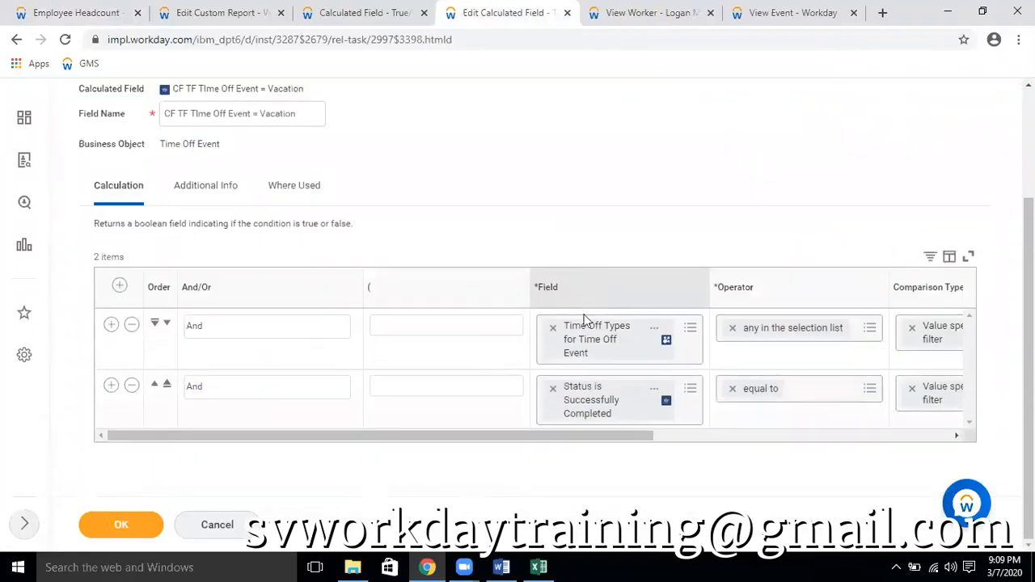
Search for "time off" and replace the first condition's field with Absence Table or Time Off for Time Off Event
left_click(553, 327)
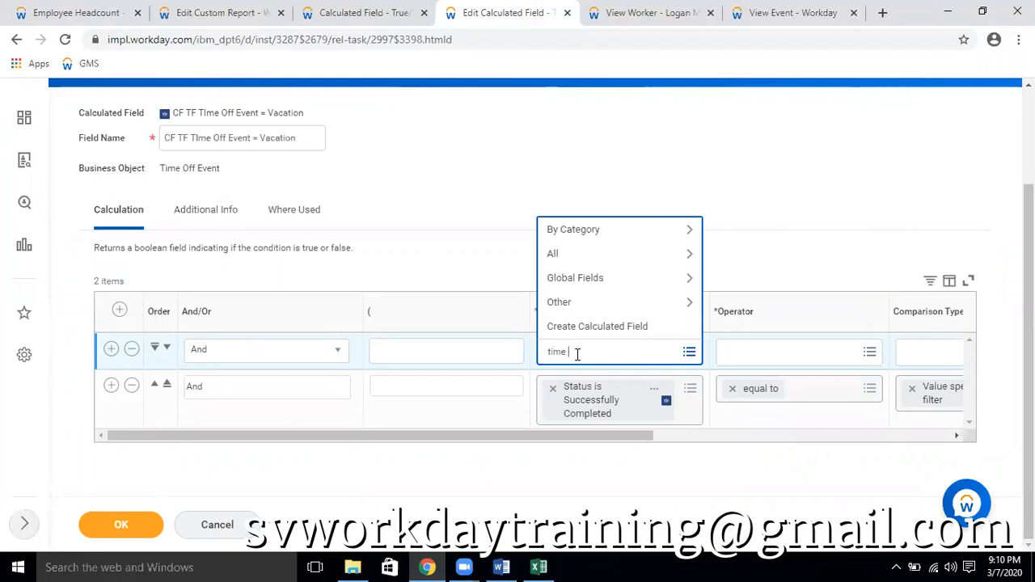
key("Return")
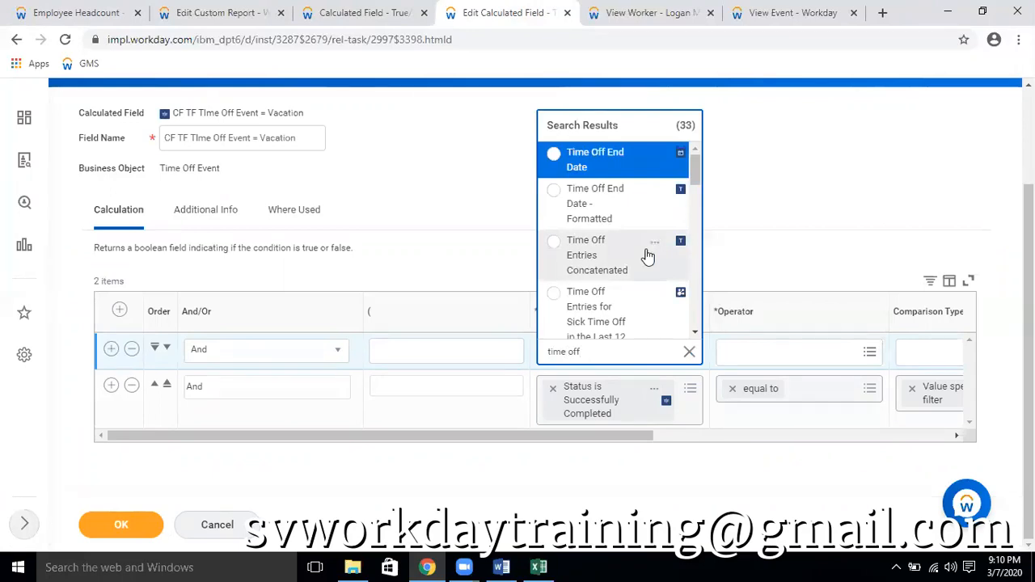
scroll(647, 256, "down", 5)
scroll(647, 256, "up", 10)
scroll(647, 255, "down", 2)
scroll(647, 256, "up", 2)
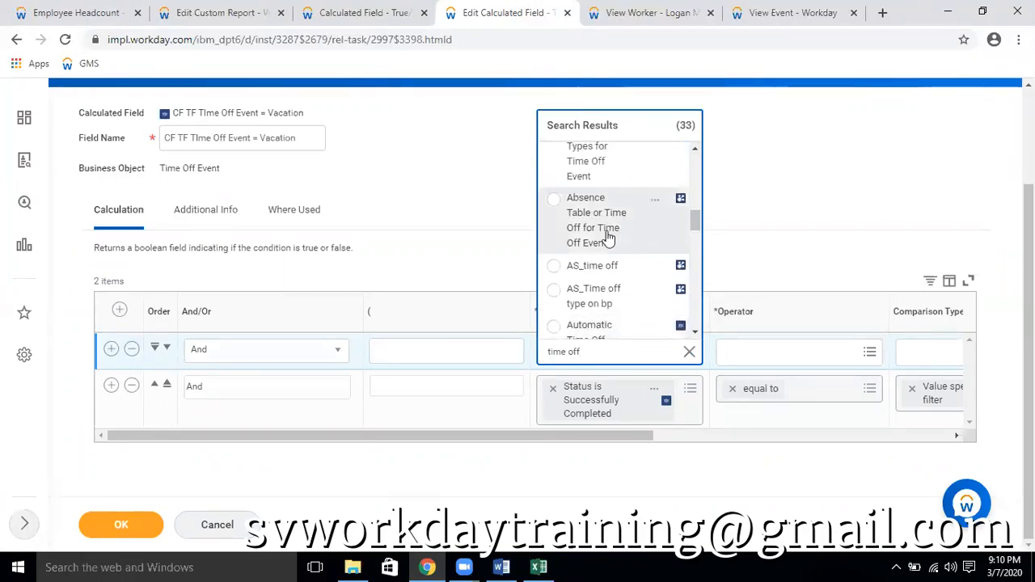
Set the first condition's operator to any in the selection list
left_click(809, 353)
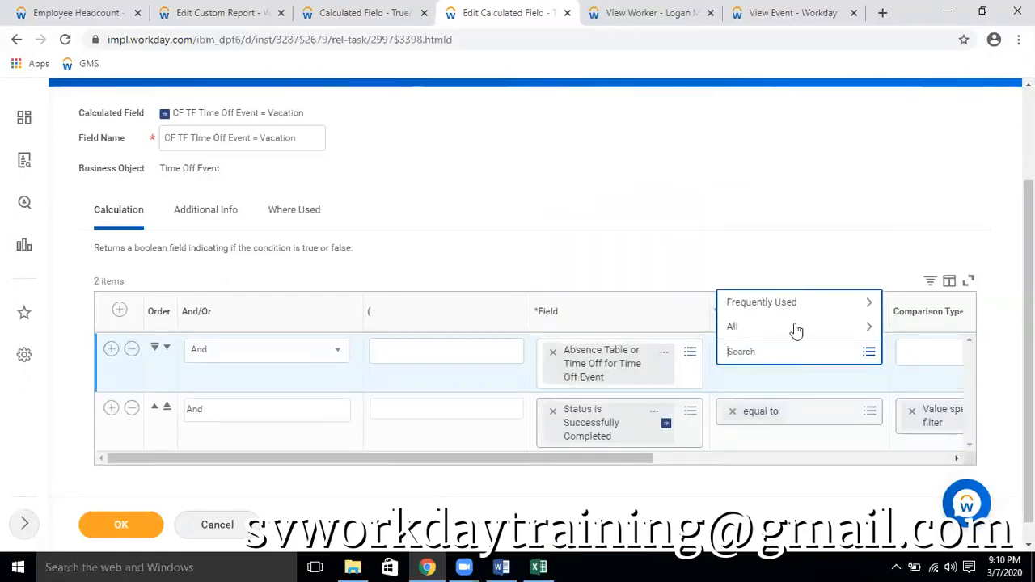
left_click(784, 302)
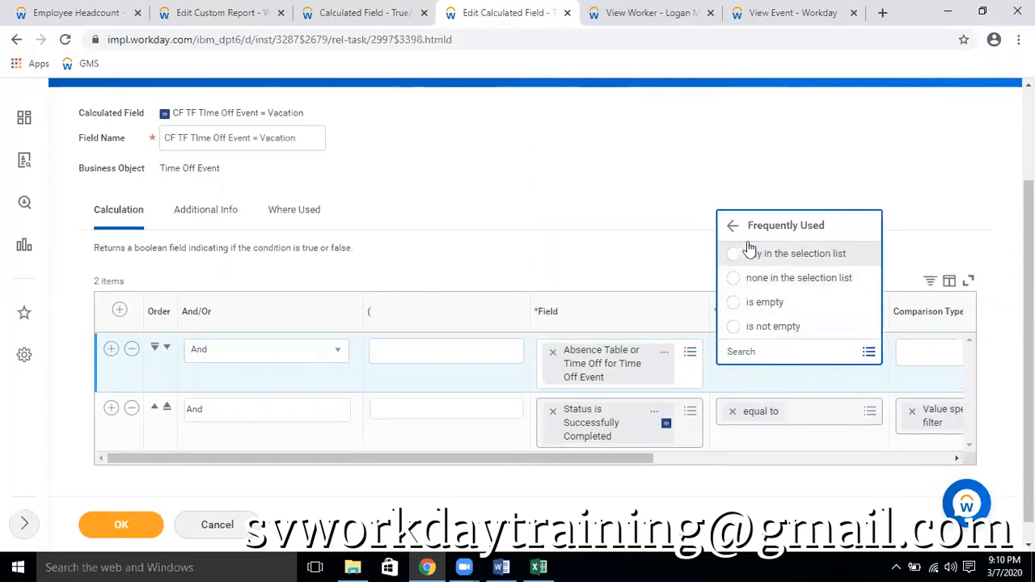
left_click(732, 225)
left_click(773, 302)
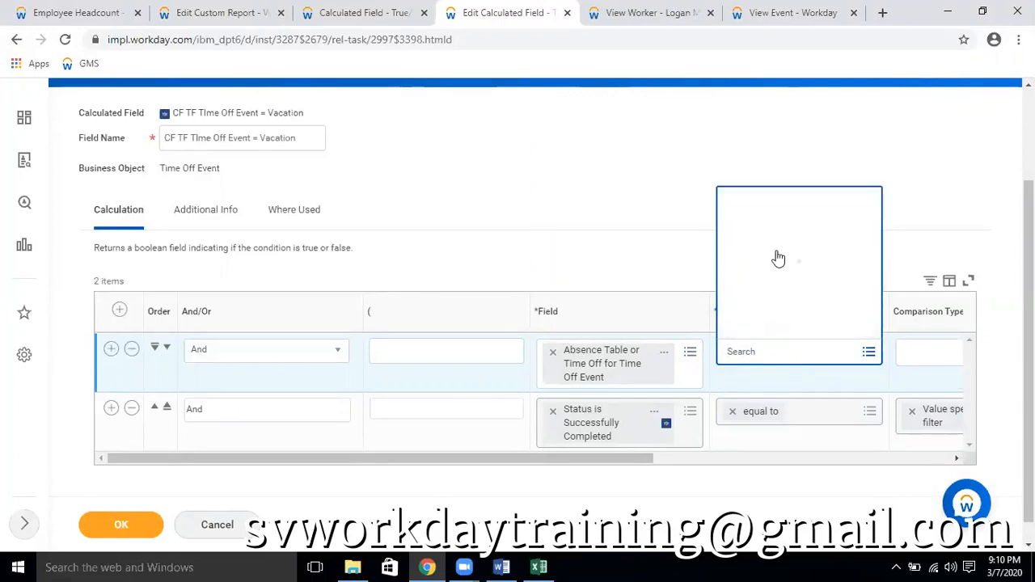
left_click(779, 259)
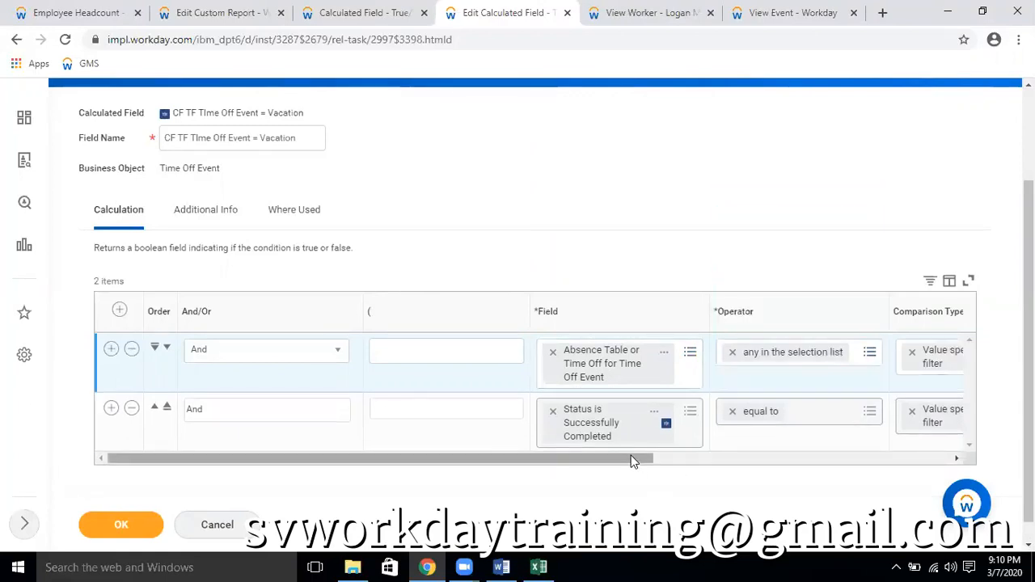
Try to find the first condition's comparison value by searching for "vacation" and "usa sal"
left_click_drag(633, 461, 809, 434)
left_click(842, 356)
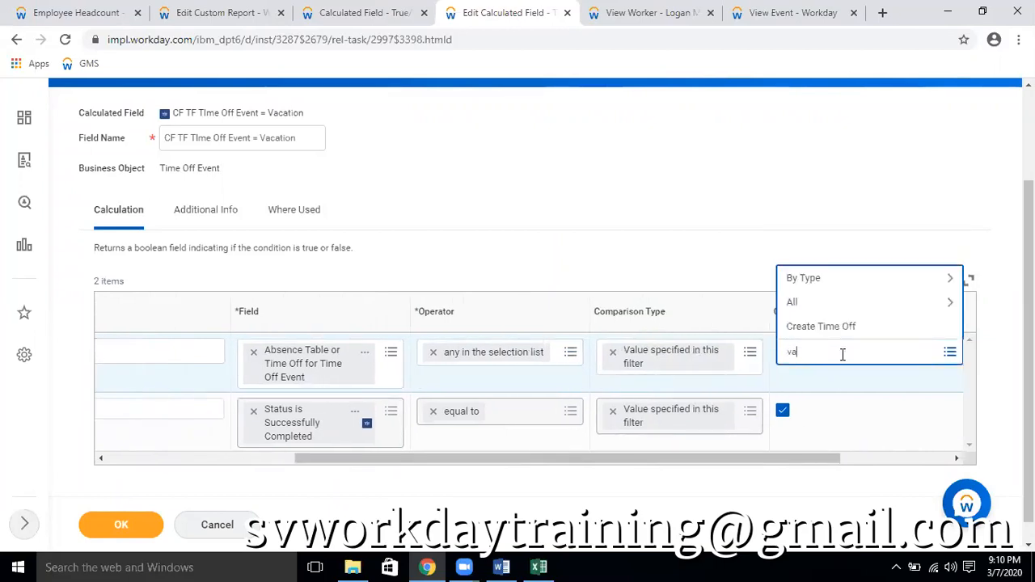
type("vacation")
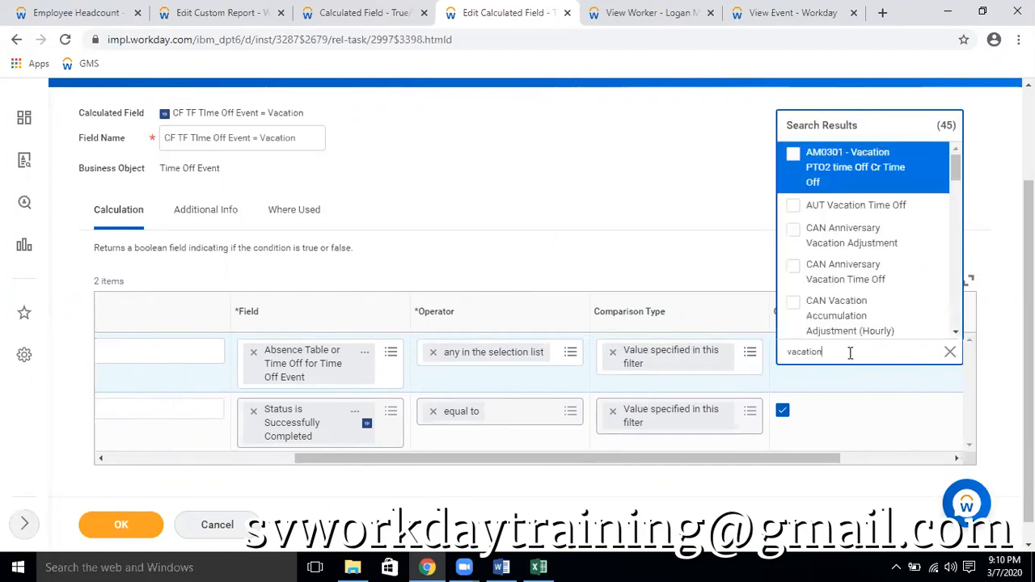
scroll(893, 255, "down", 1)
left_click(846, 306)
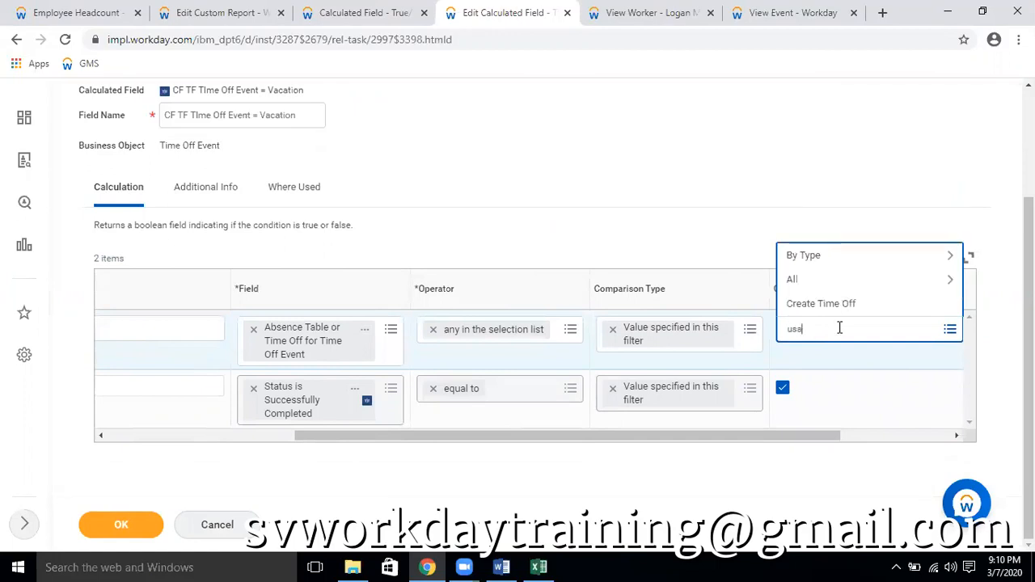
type("usa salroed")
key("Return")
right_click(850, 335)
left_click(863, 329)
right_click(824, 333)
left_click(873, 325)
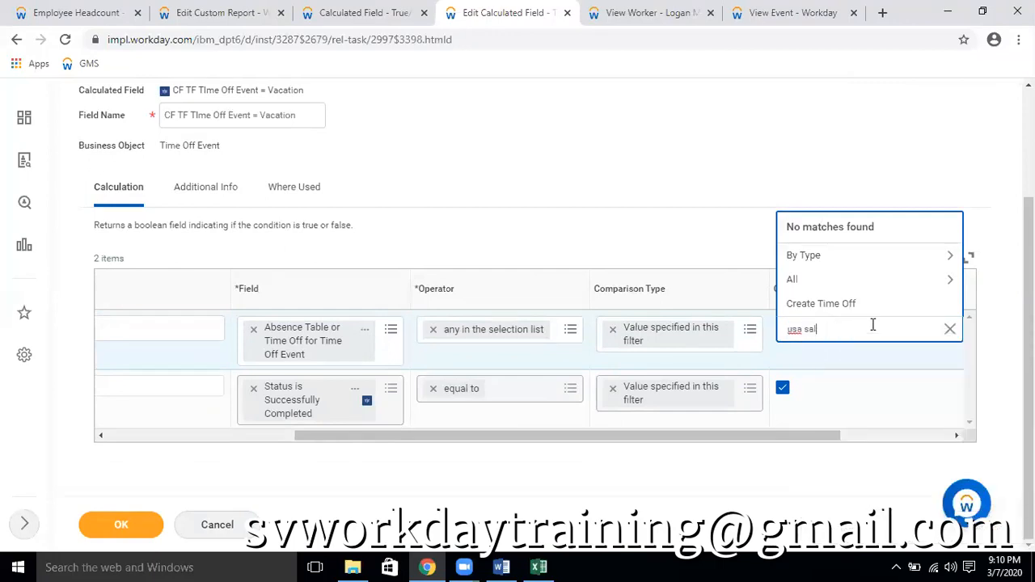
key("Return")
left_click(872, 324)
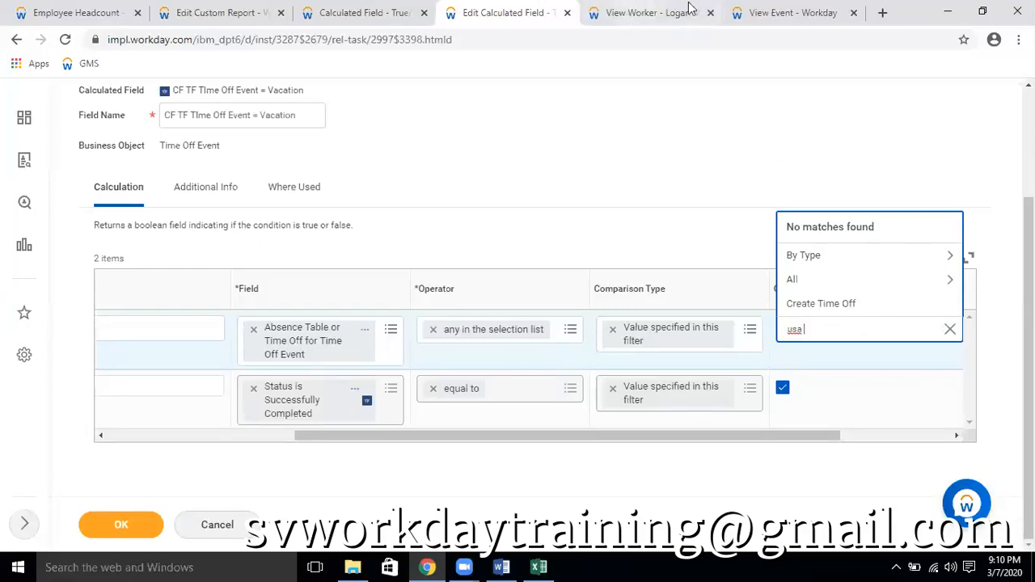
Open the time off details from the worker's vacation request and copy the name USA Vacation Time Off (Salaried)
left_click(659, 16)
left_click(609, 305)
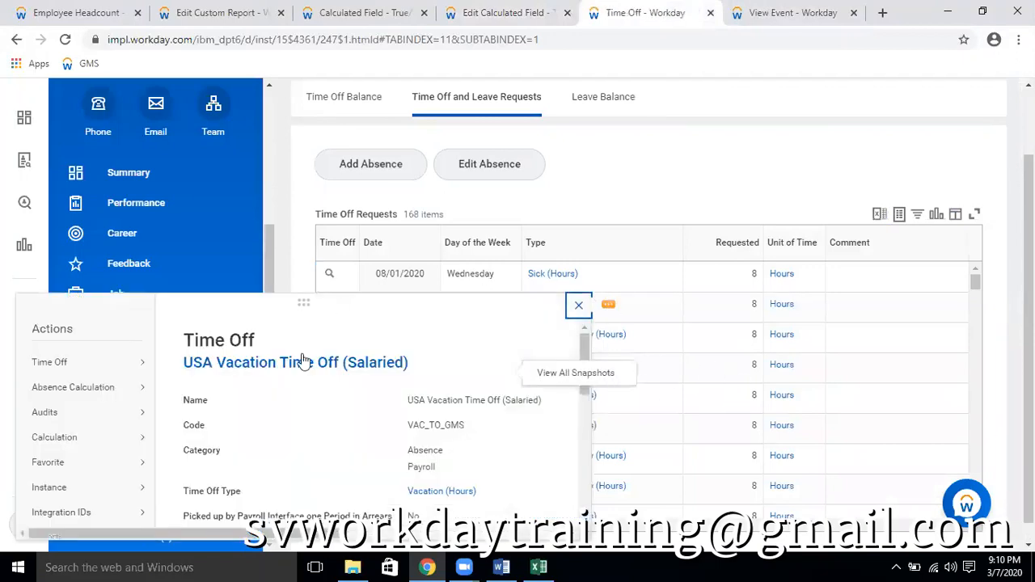
right_click(357, 366)
left_click(381, 423)
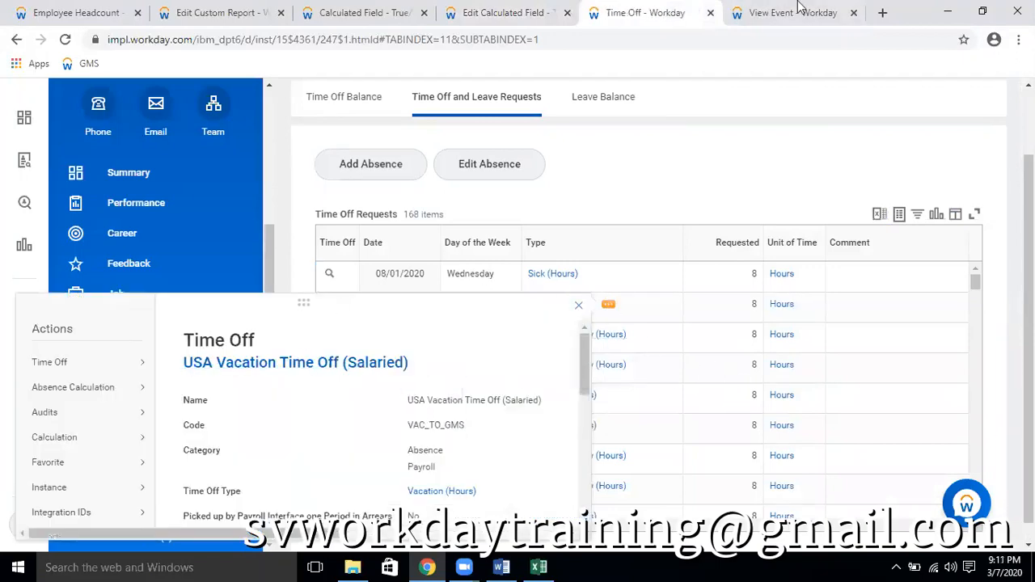
Set the first condition's comparison value to USA Vacation Time Off (Salaried) and save the calculated field
left_click(782, 12)
left_click(497, 12)
key("ctrl+a")
key("ctrl+v")
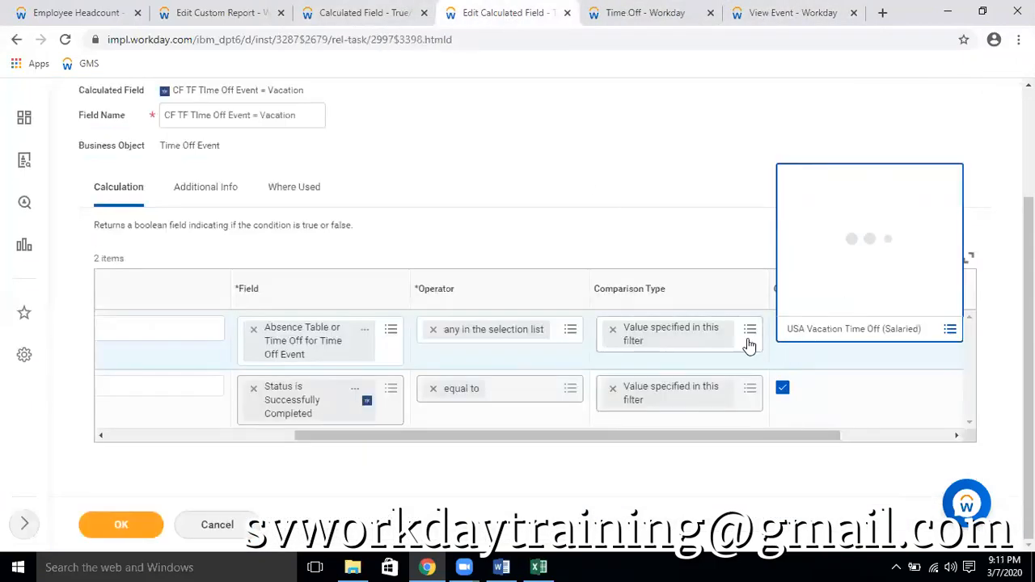
left_click(121, 526)
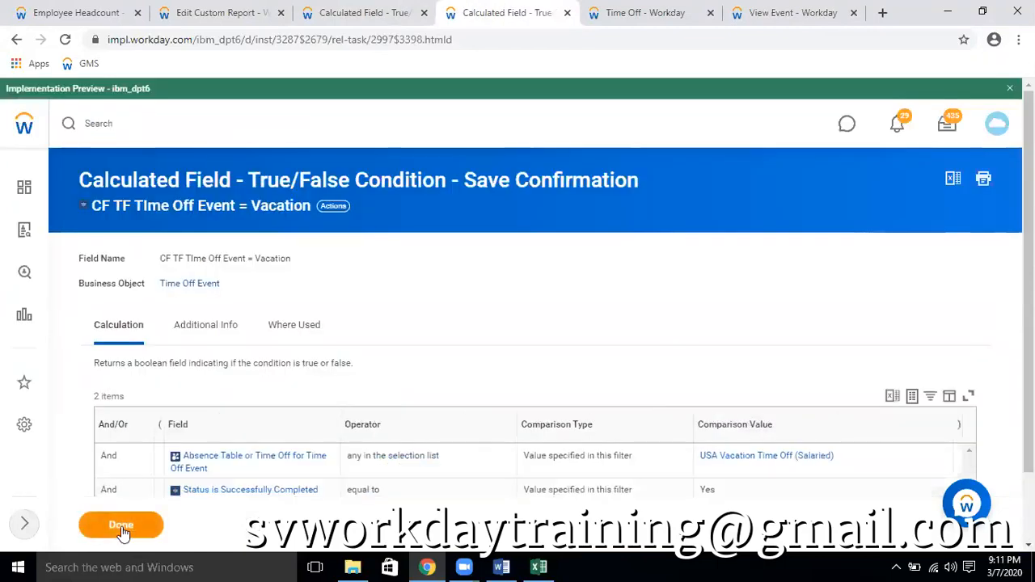
Reload the Employee Headcount report to check the vacation plan column against the new time off condition
left_click(131, 12)
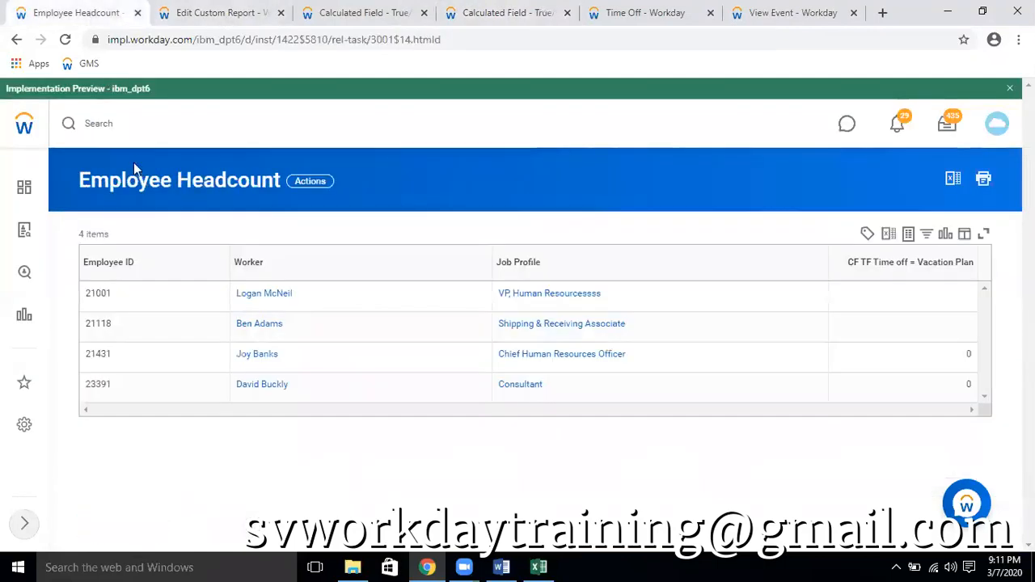
left_click(65, 42)
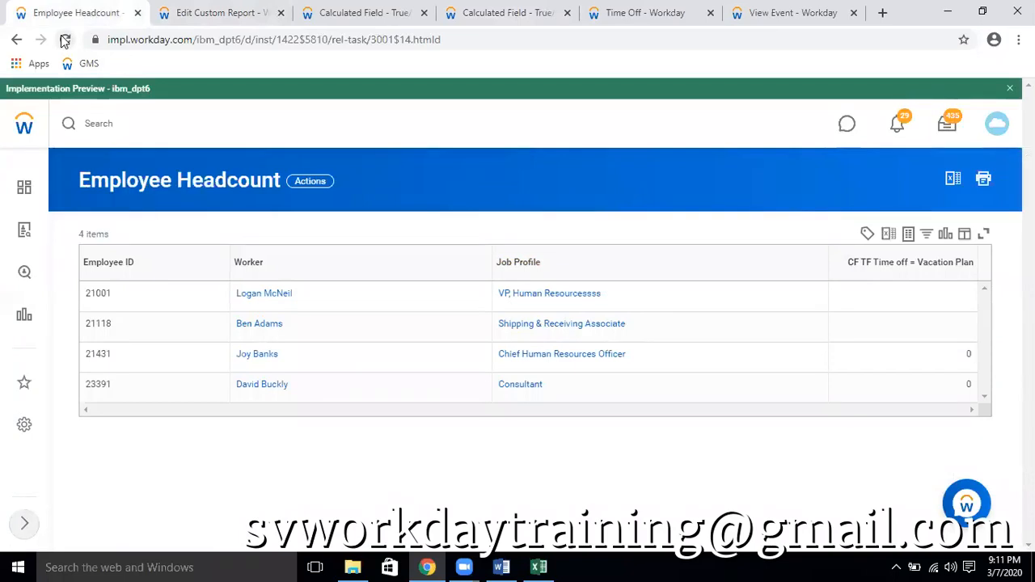
left_click(667, 14)
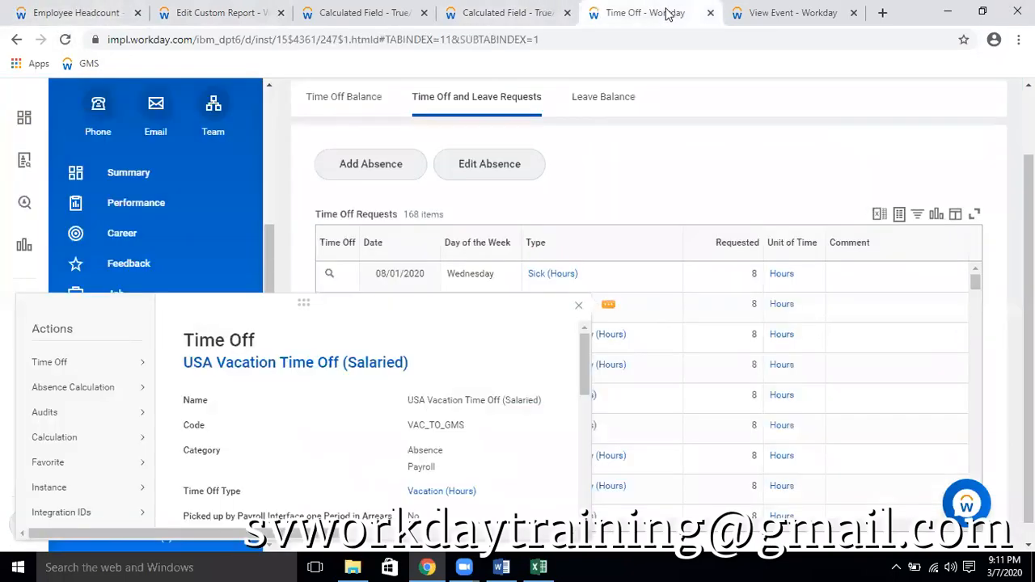
Compare the conditions of CF TF TIme Off Event = Vacation with the sum settings of CF TF Time off = Vacation Plan
left_click(510, 13)
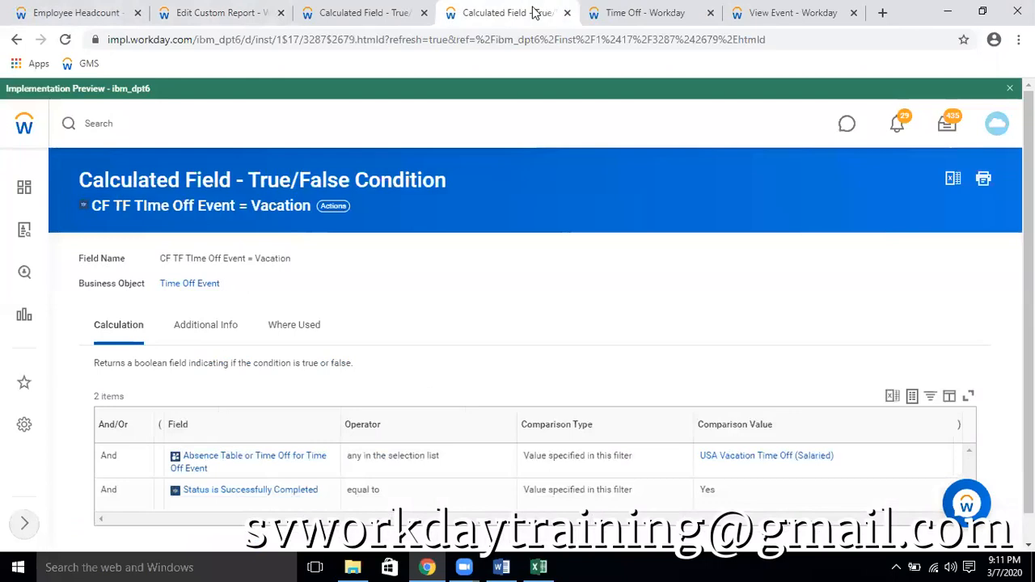
scroll(464, 347, "down", 1)
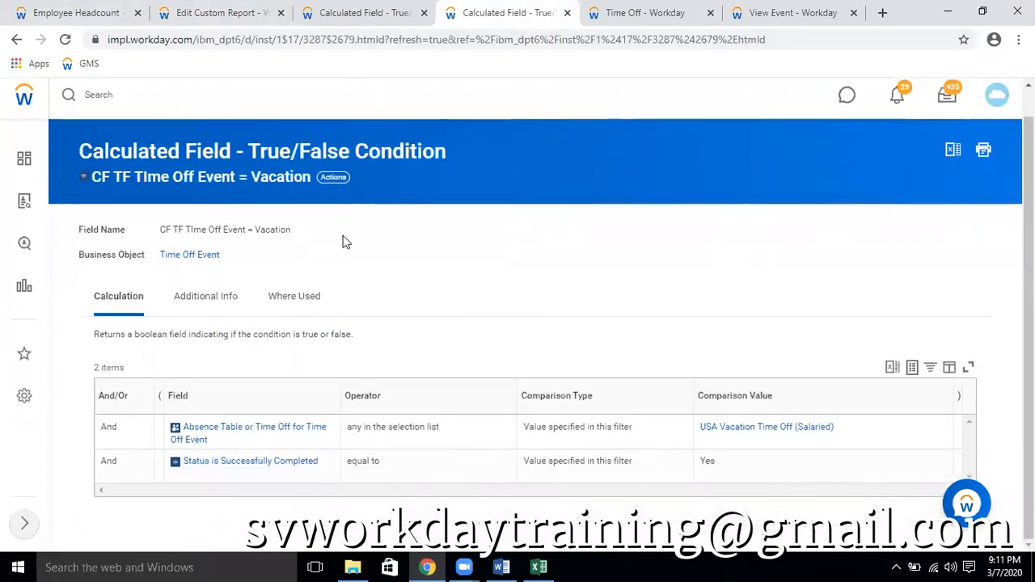
left_click(341, 14)
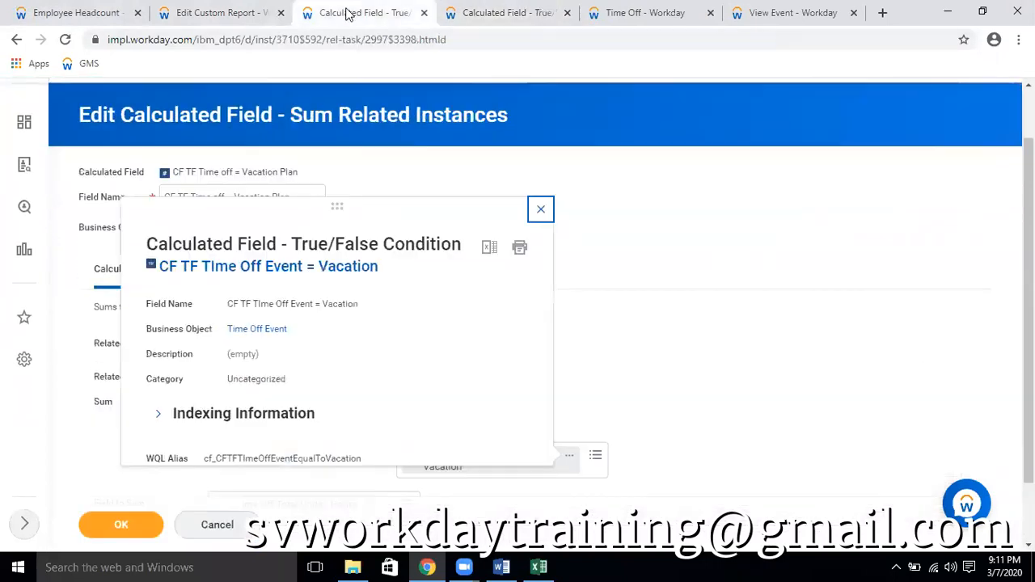
left_click(539, 208)
scroll(615, 301, "down", 1)
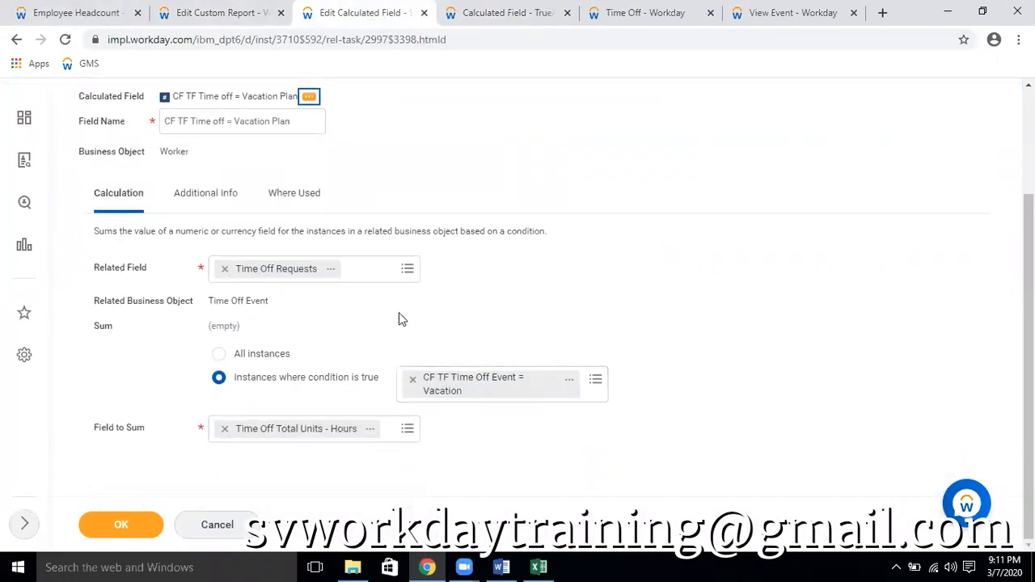
left_click(505, 12)
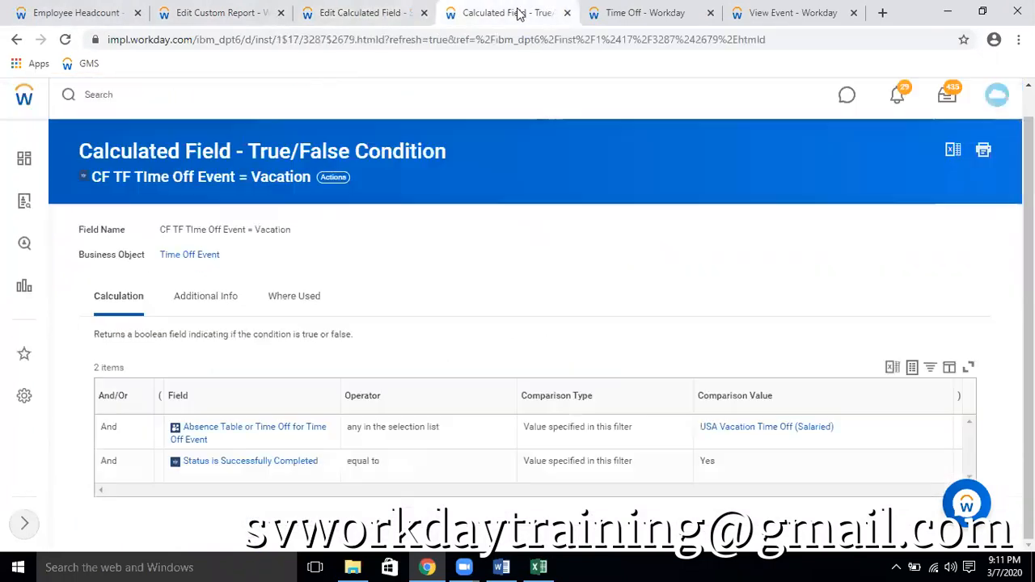
mouse_move(235, 257)
left_click(372, 12)
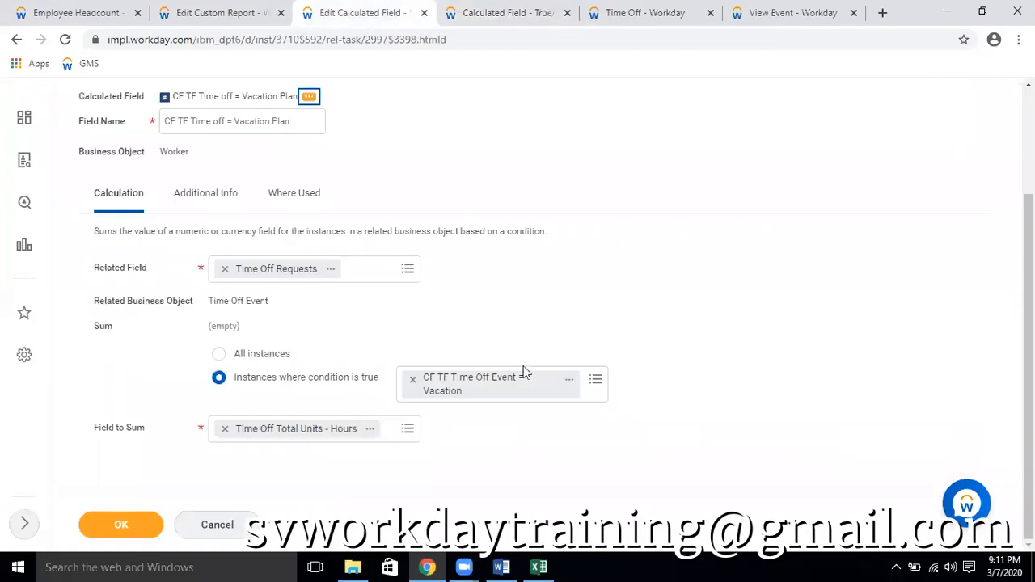
Open the CF TF TIme Off Event = Vacation condition from the sum field and review its conditions
left_click(569, 382)
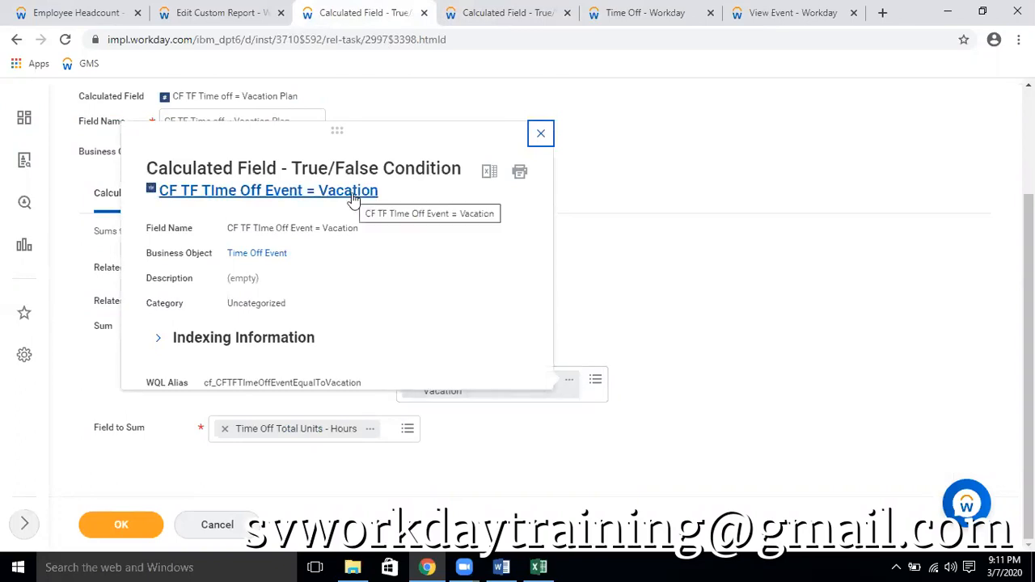
left_click(353, 194)
left_click(610, 13)
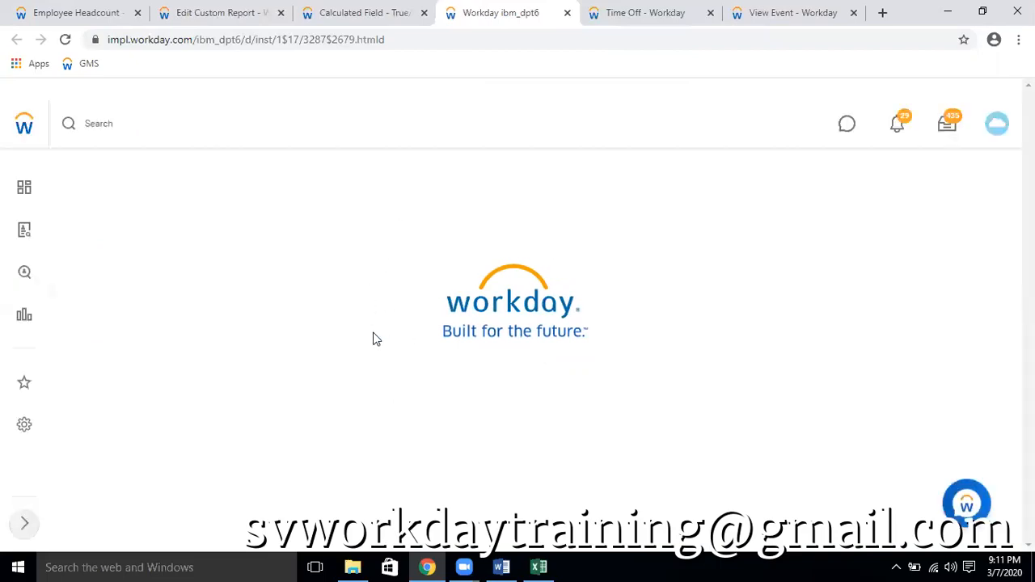
scroll(375, 337, "down", 1)
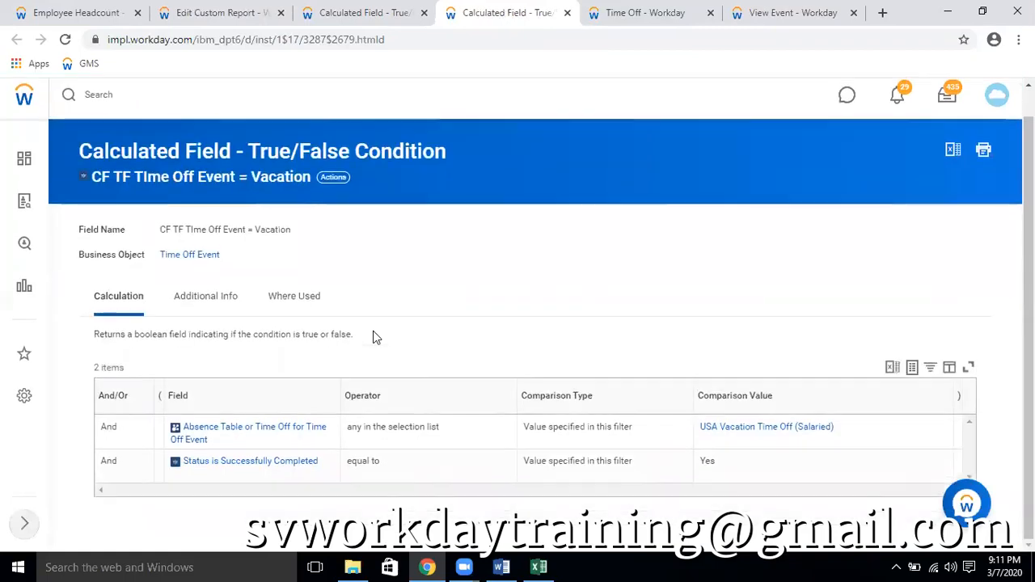
Save the CF TF Time off = Vacation Plan calculated field and reload the Employee Headcount report
left_click(377, 6)
left_click(315, 454)
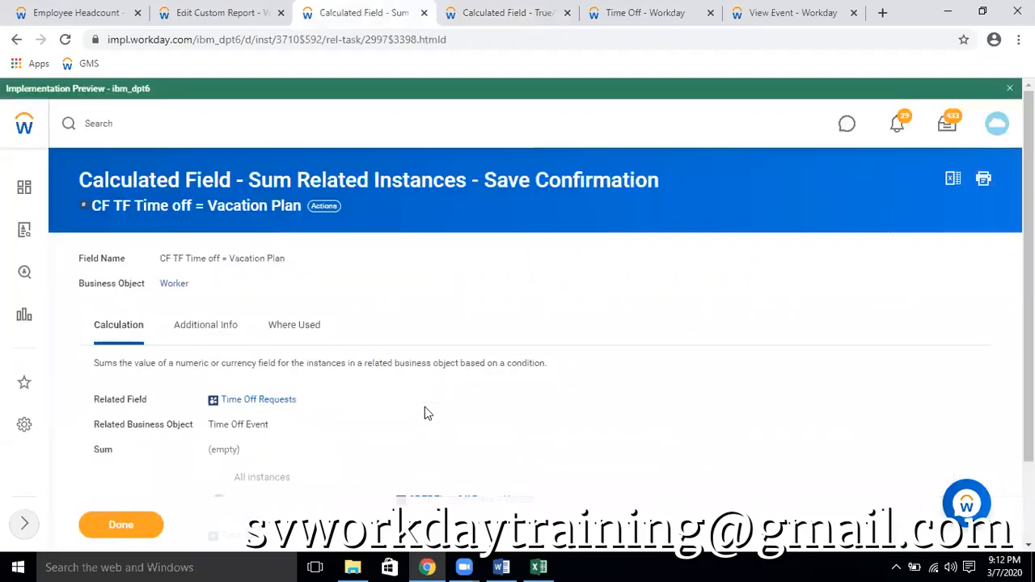
left_click(101, 12)
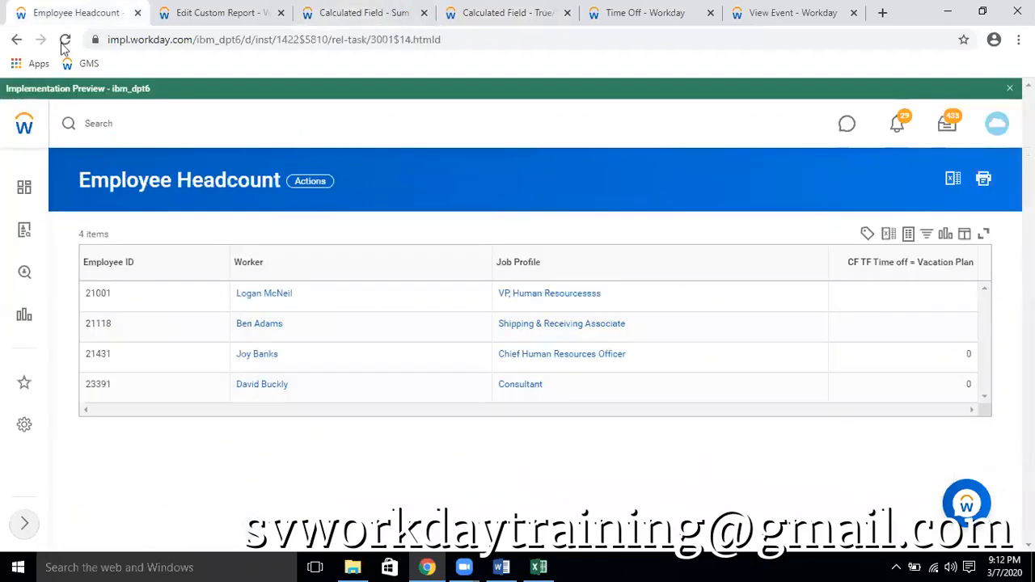
key("F5")
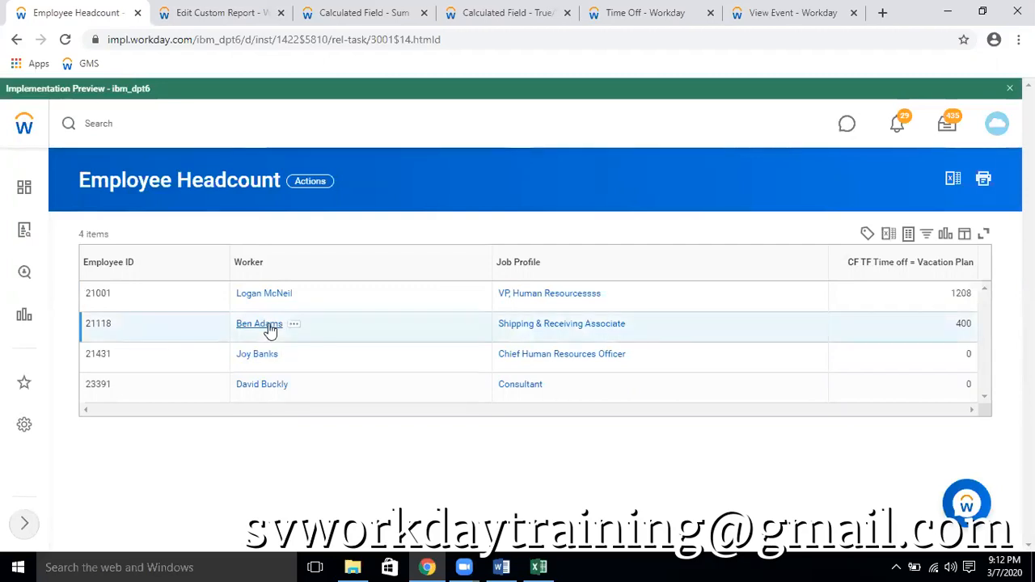
Open the Shipping & Receiving Associate's time off and leave requests and export the Time Off Requests table to Excel
left_click(267, 325)
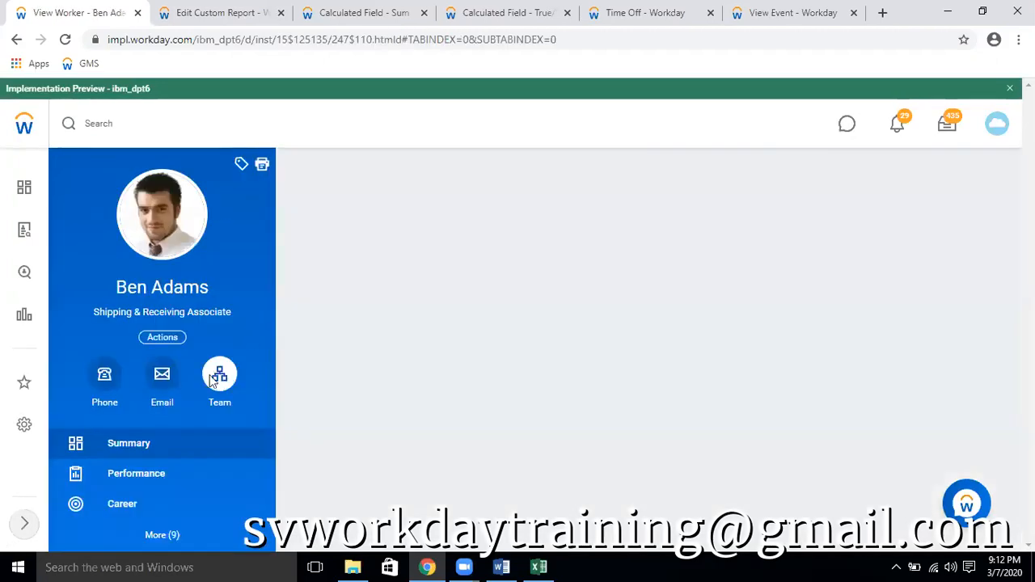
left_click(158, 534)
left_click(113, 516)
left_click(465, 186)
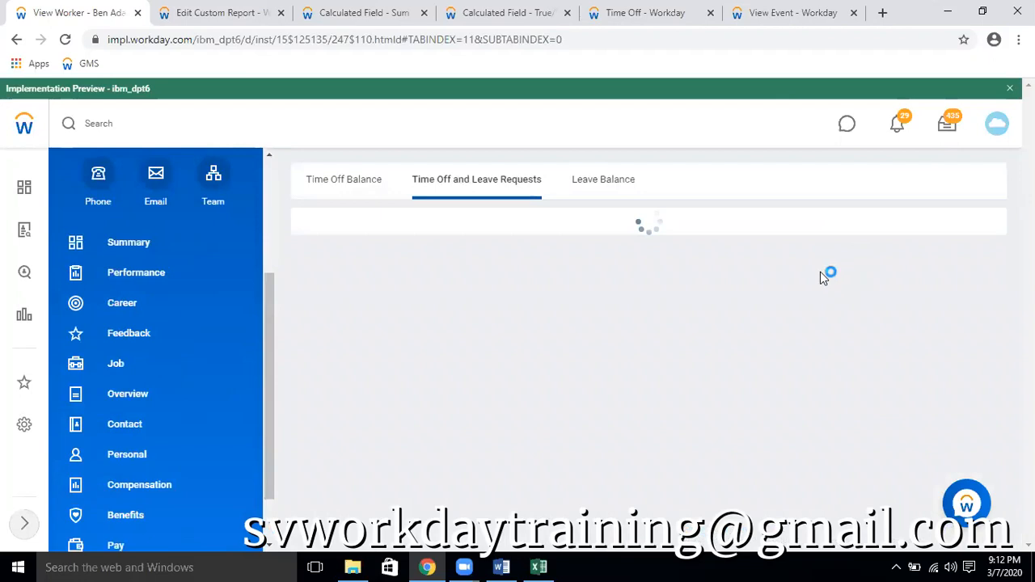
scroll(820, 272, "down", 2)
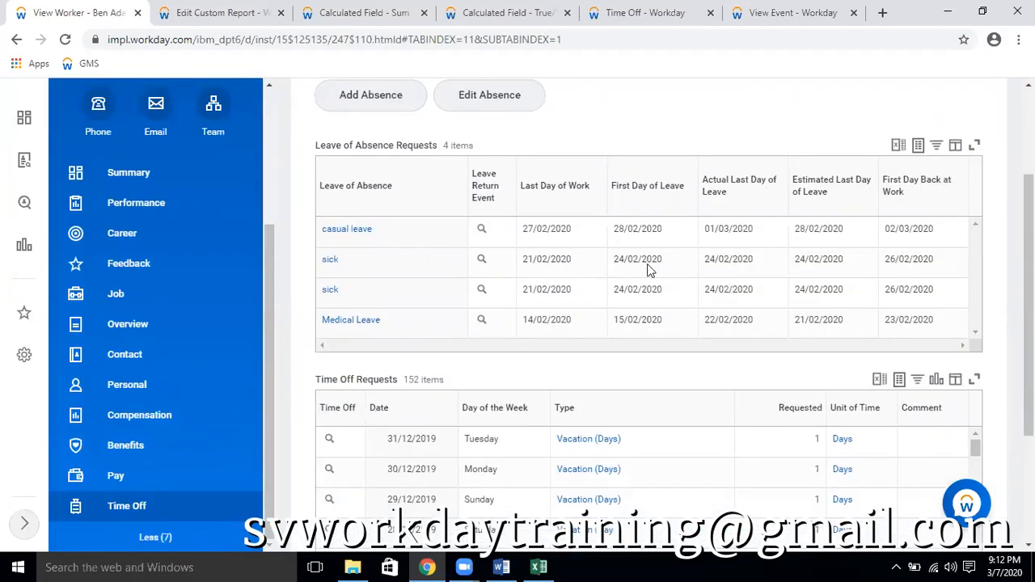
scroll(648, 270, "down", 3)
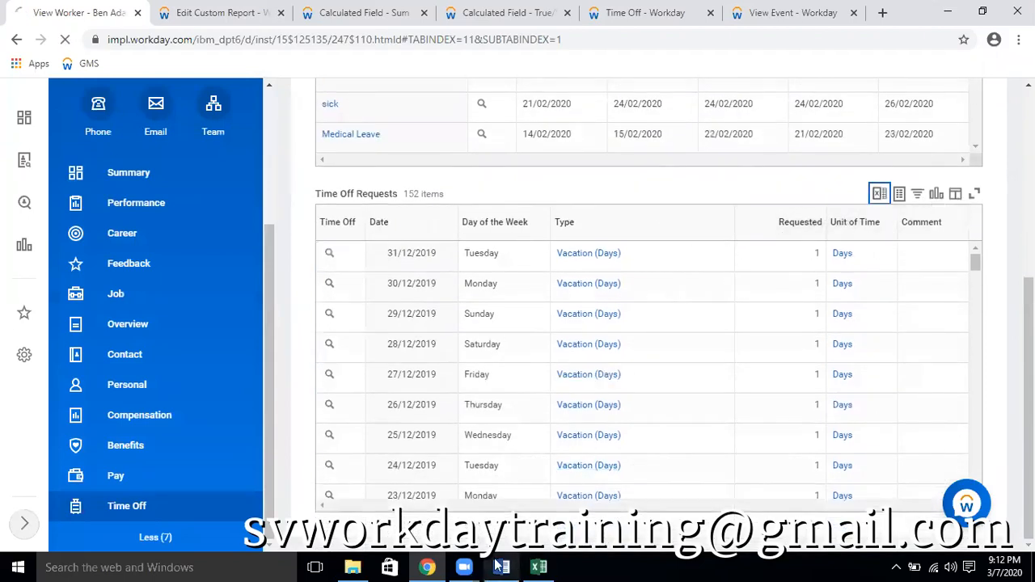
Switch to Excel and close the previous worker's time off workbook without saving it
left_click(538, 567)
left_click(1023, 8)
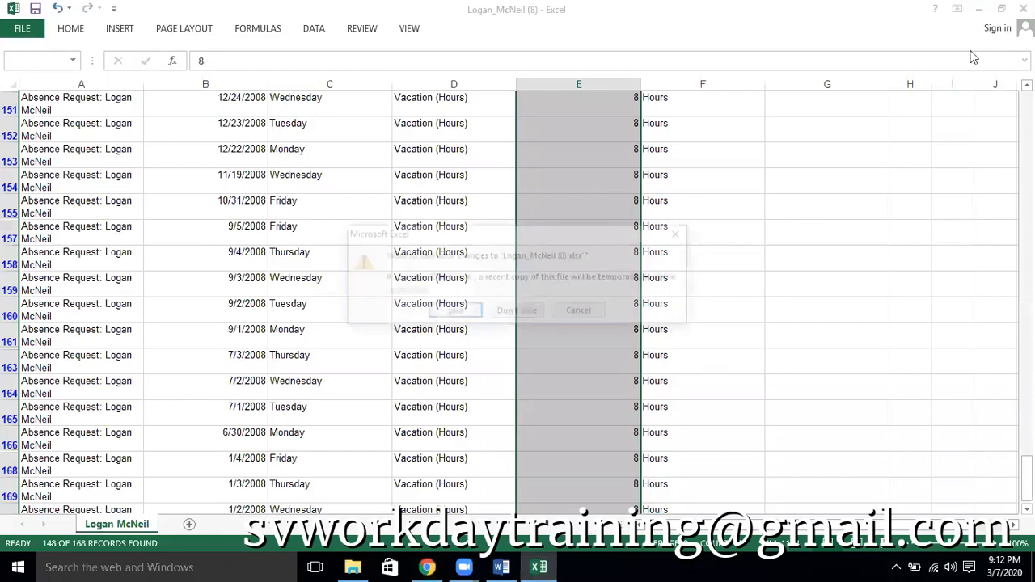
left_click(516, 310)
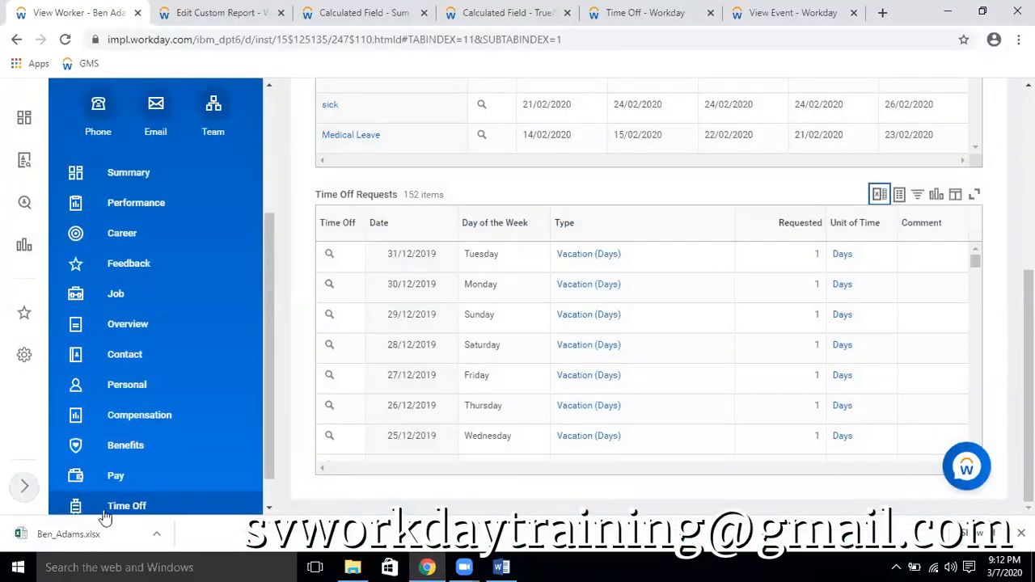
Open the newly exported time off requests workbook and enable editing
left_click(85, 533)
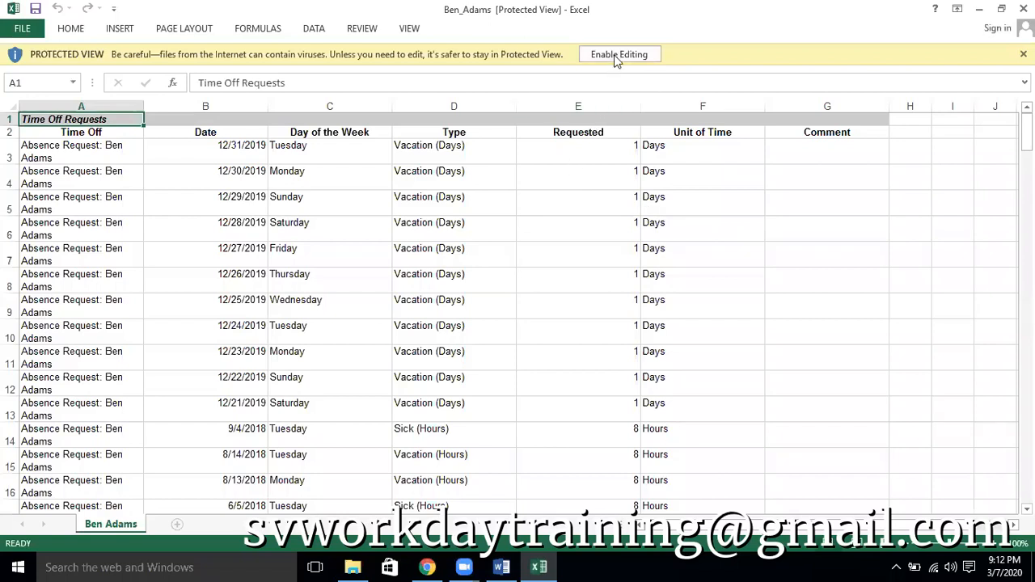
left_click(616, 56)
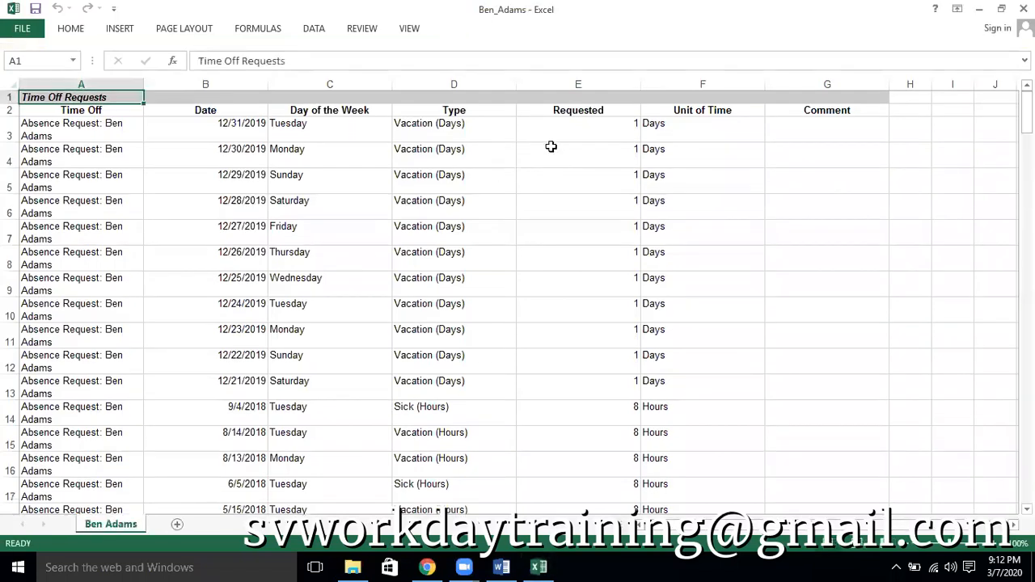
left_click(618, 123)
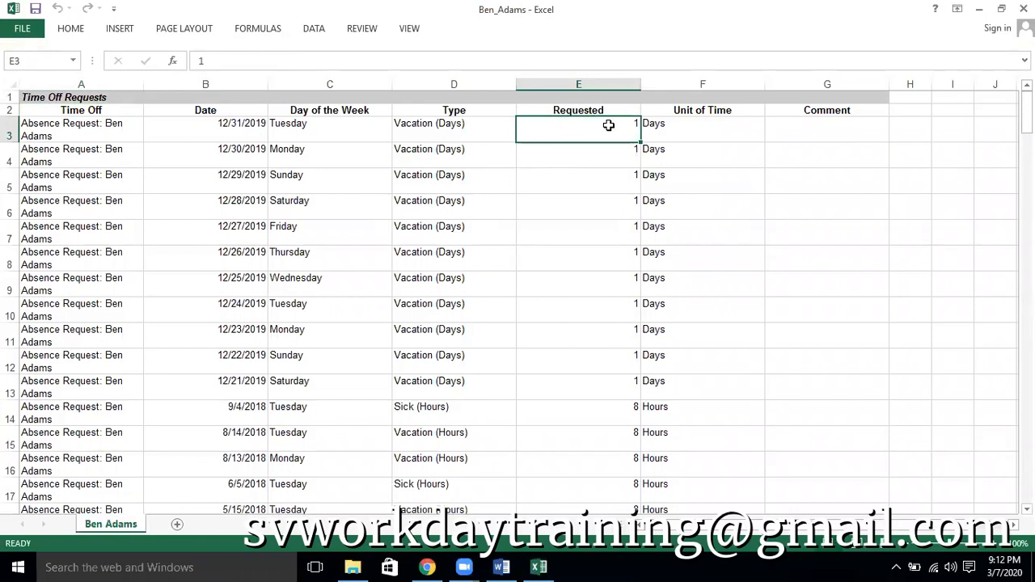
Add filters to the header row and filter the Type column to show only Vacation (Hours)
left_click(11, 113)
key("ctrl+shift+l")
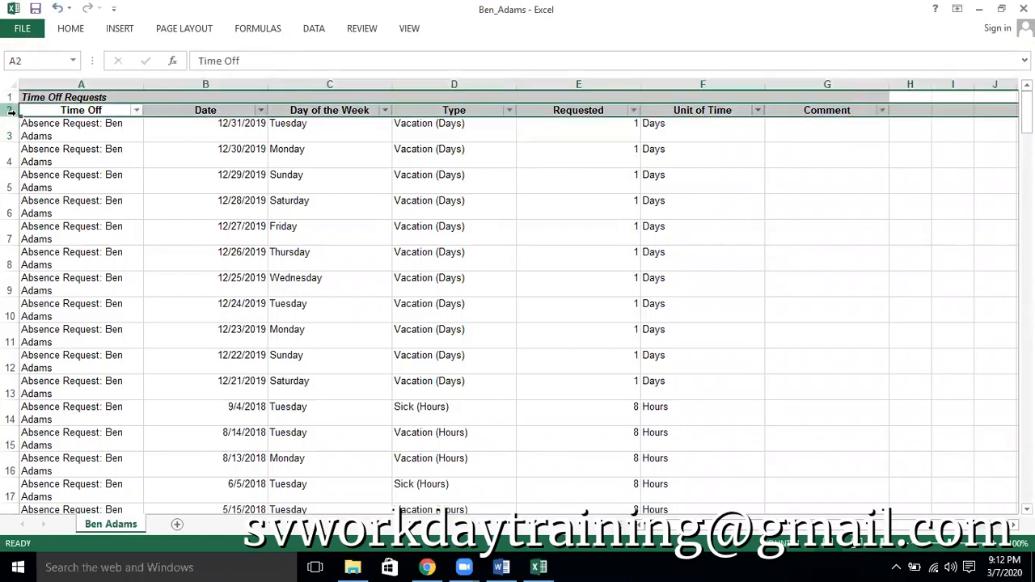
left_click(509, 110)
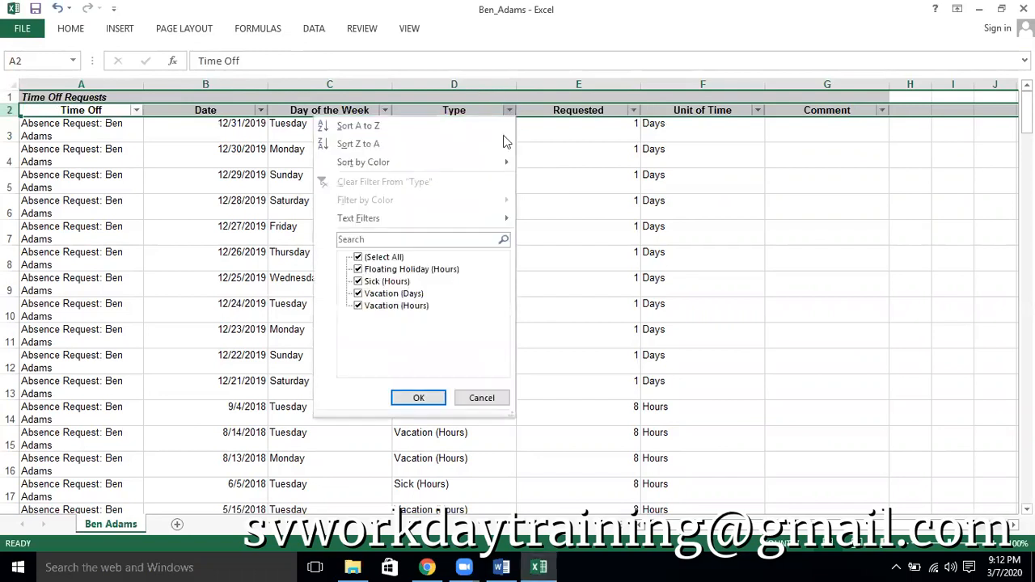
left_click(402, 257)
left_click(403, 270)
left_click(387, 281)
left_click(384, 256)
left_click(383, 257)
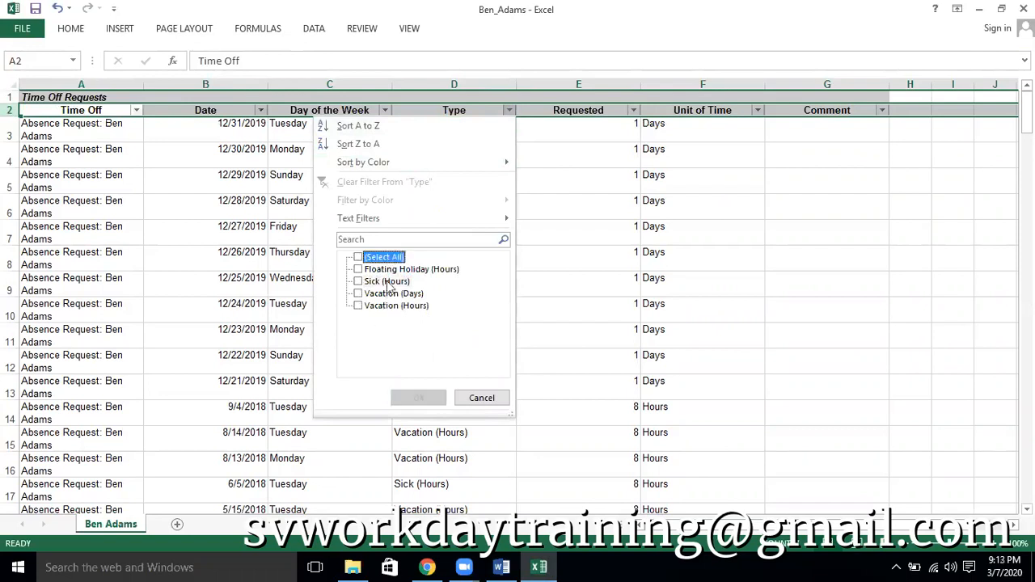
left_click(381, 305)
left_click(419, 397)
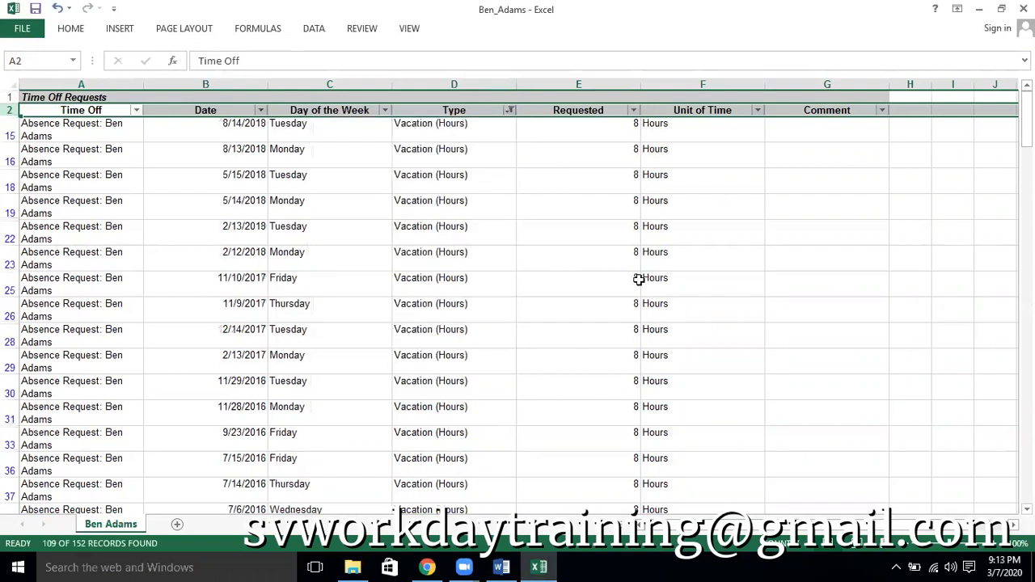
Select all the filtered Requested values to check their total vacation hours
left_click(602, 131)
key("ctrl+shift+Down")
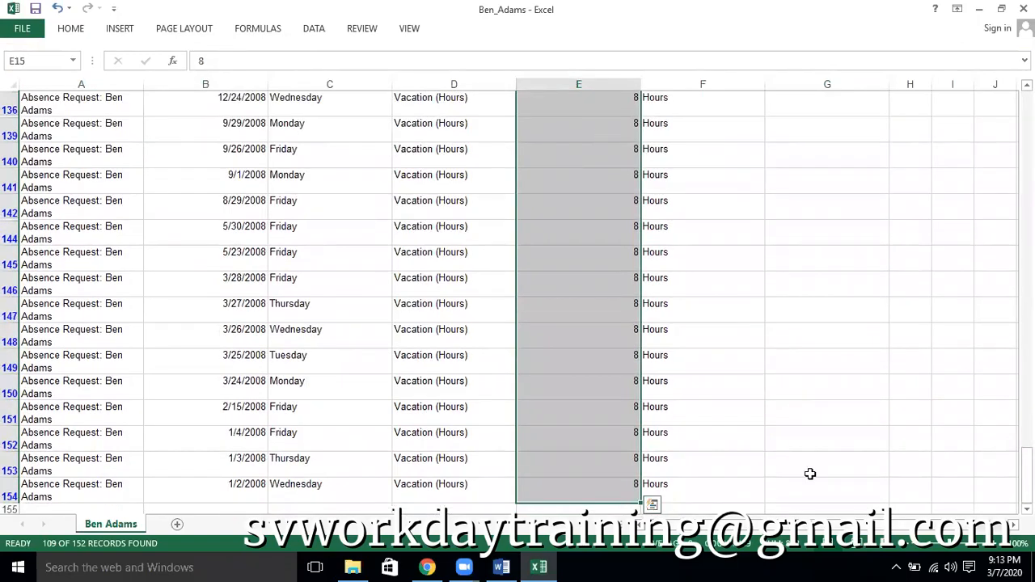
left_click(526, 507)
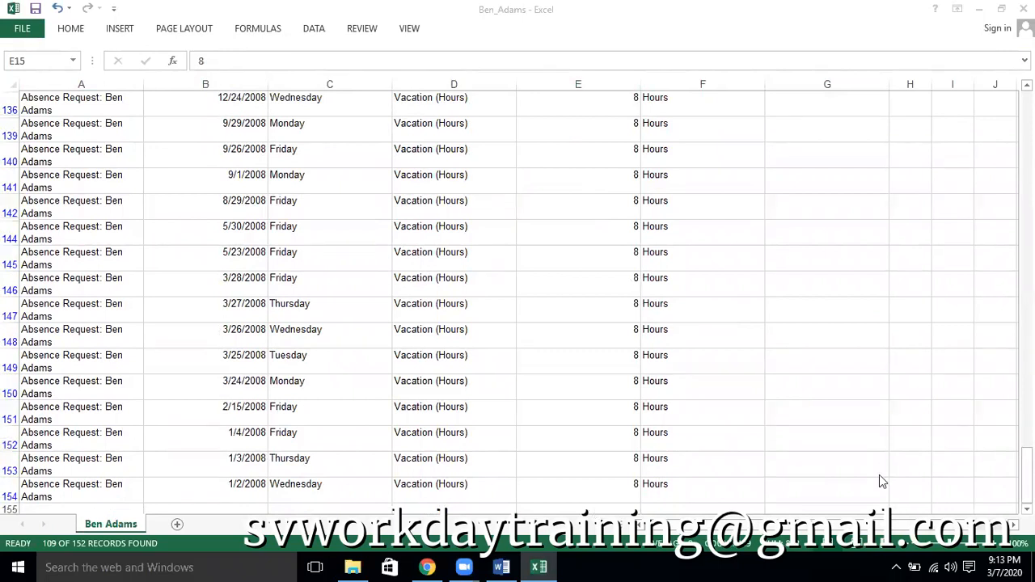
scroll(661, 362, "up", 20)
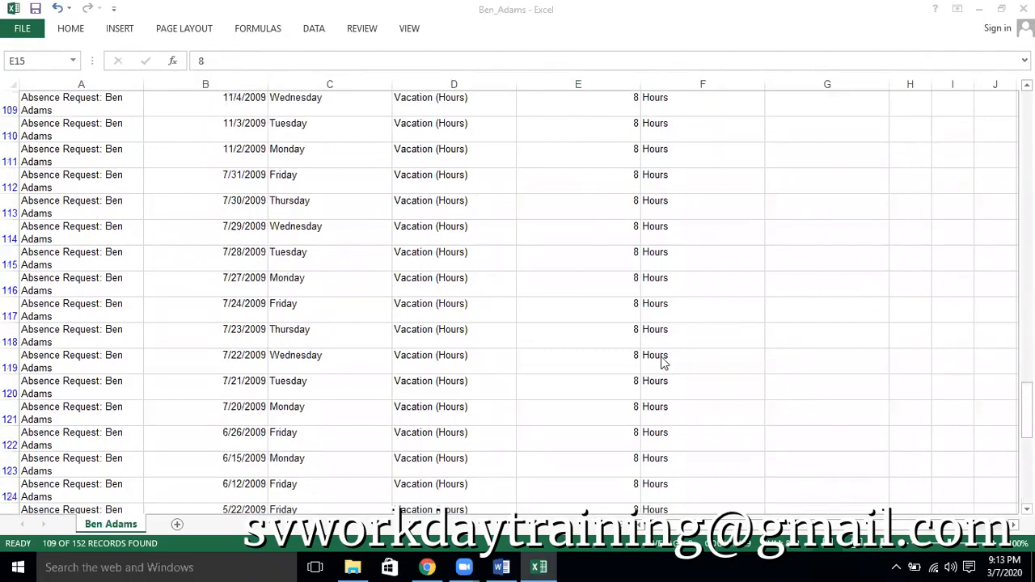
scroll(662, 363, "up", 5)
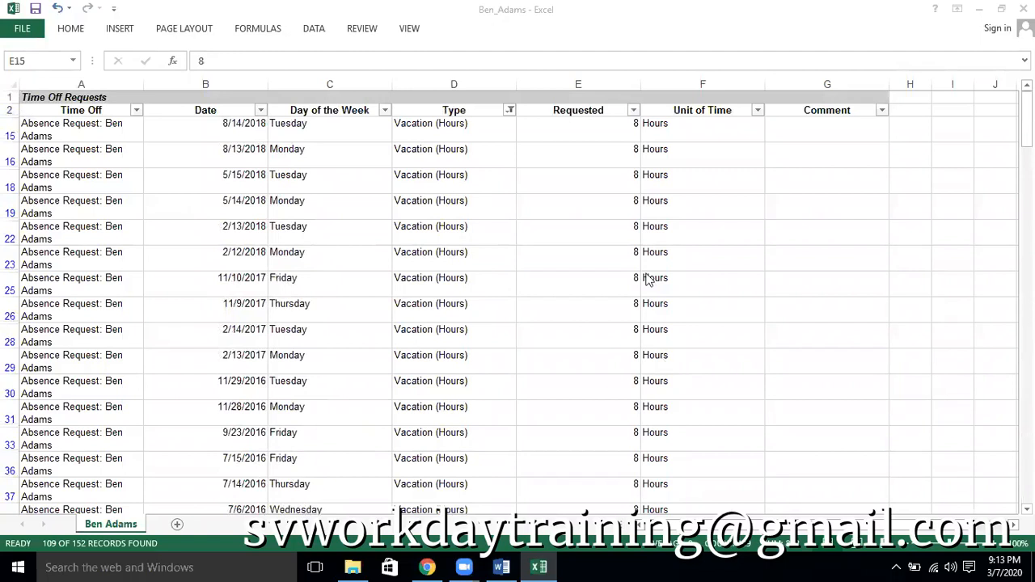
scroll(647, 279, "down", 20)
scroll(613, 362, "up", 20)
key("ctrl+space")
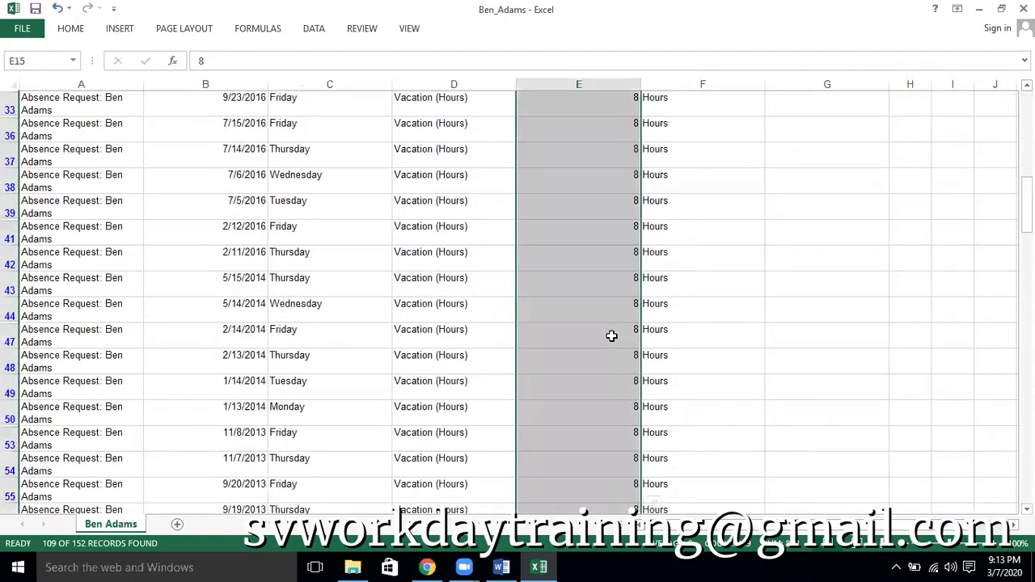
scroll(611, 335, "up", 5)
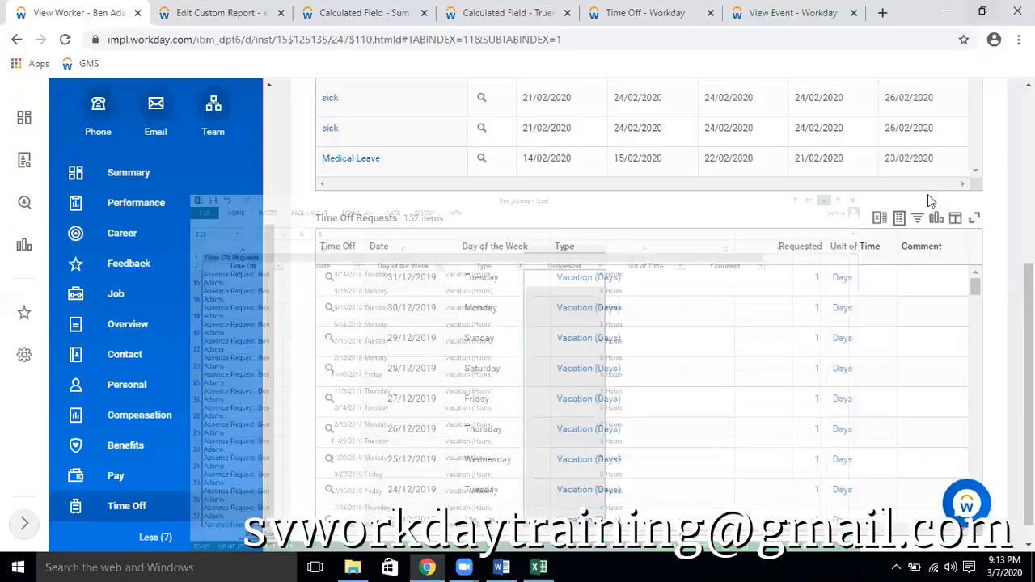
Switch to Workday in the browser and review the CF TF Time off = Vacation Plan definition and the Employee Headcount report's columns
left_click(978, 9)
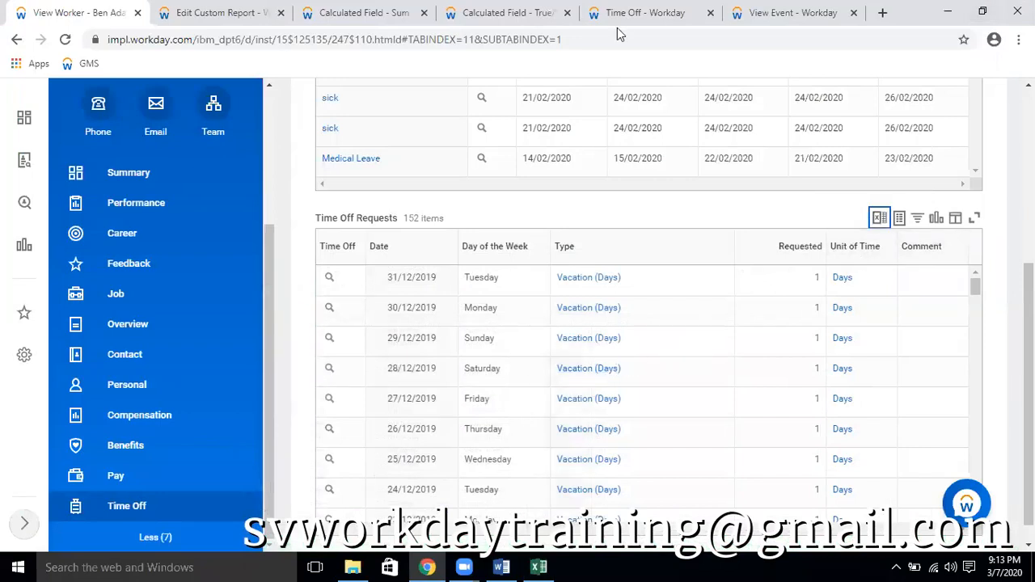
left_click(363, 12)
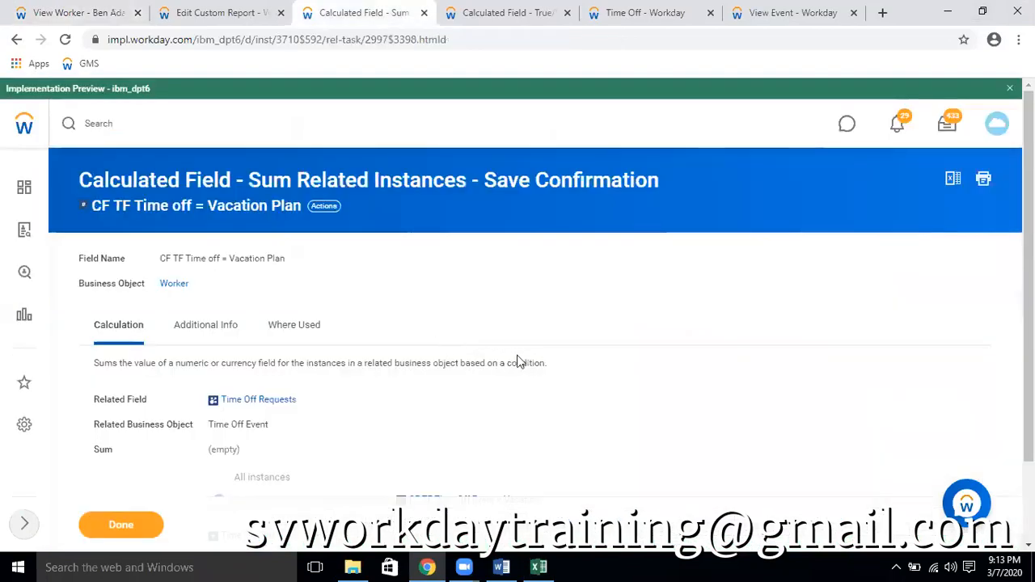
scroll(521, 366, "down", 1)
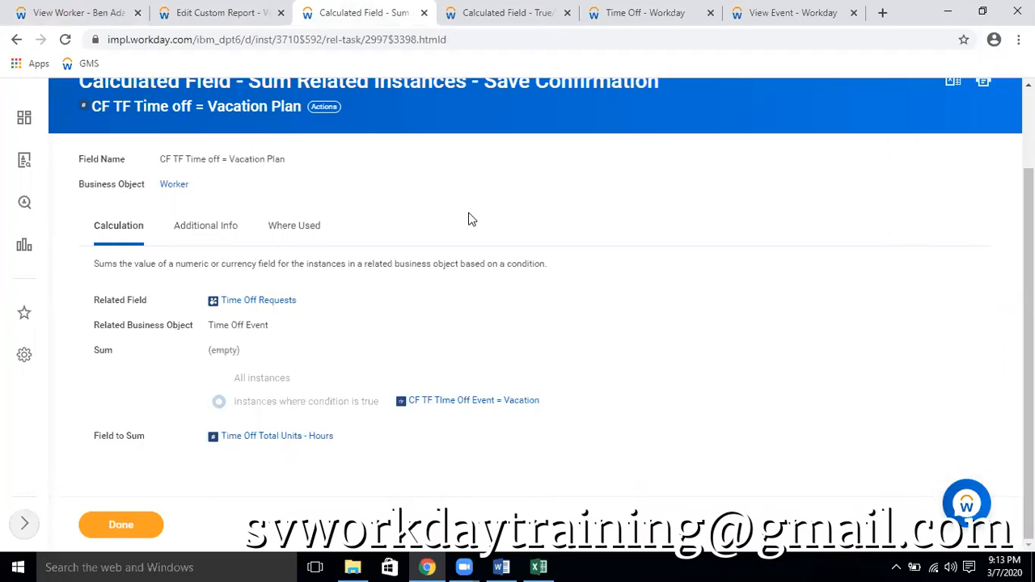
left_click(227, 14)
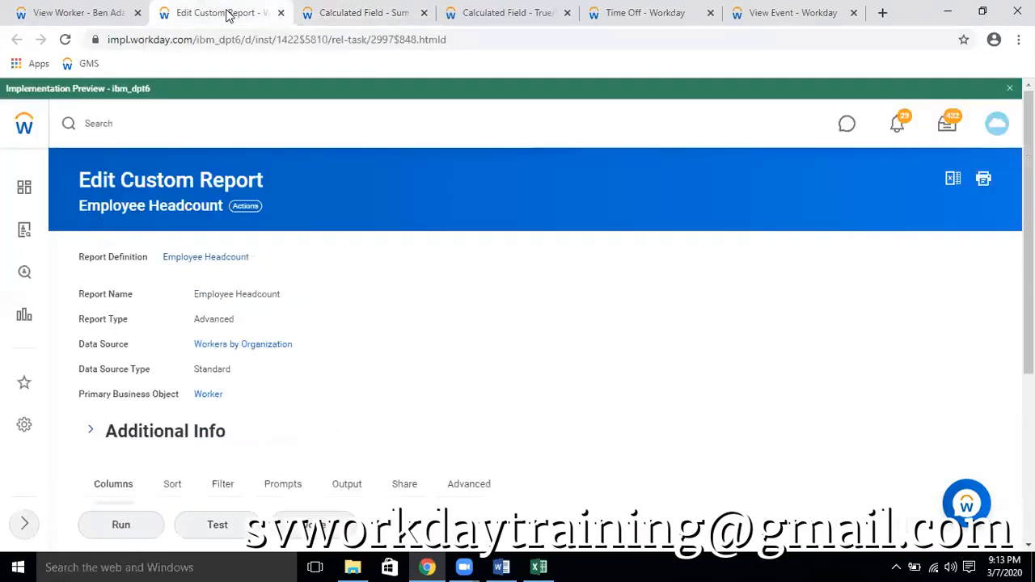
left_click(348, 14)
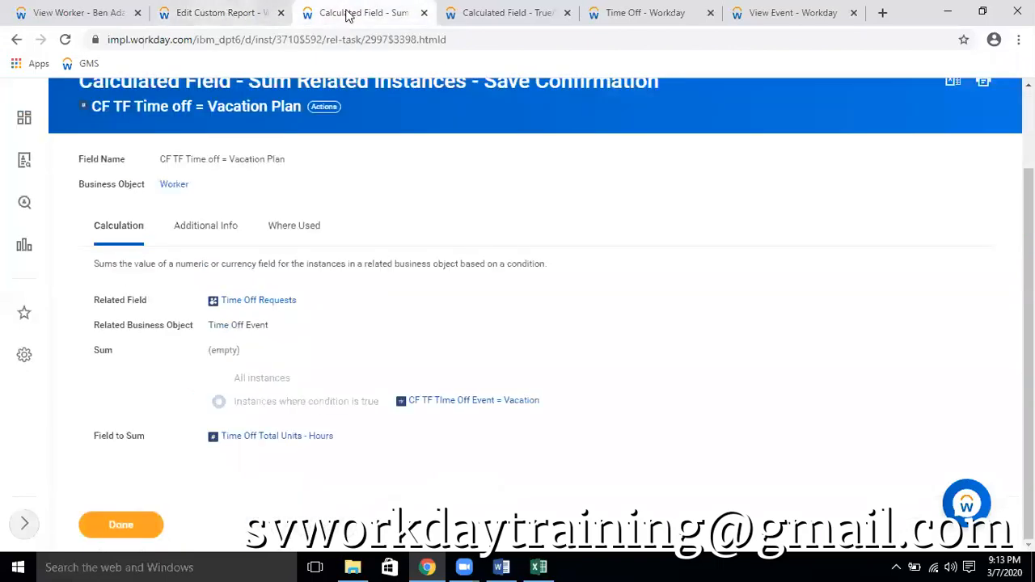
left_click(212, 12)
scroll(665, 340, "down", 4)
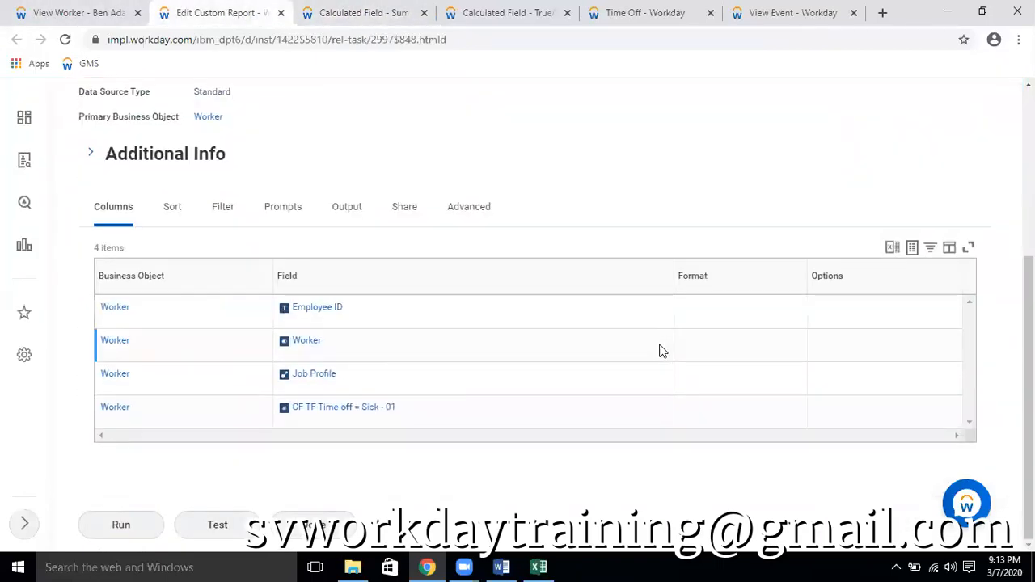
Open the CF TF Time off = Vacation Plan field from the Employee Headcount report's columns in a new browser tab
mouse_move(405, 411)
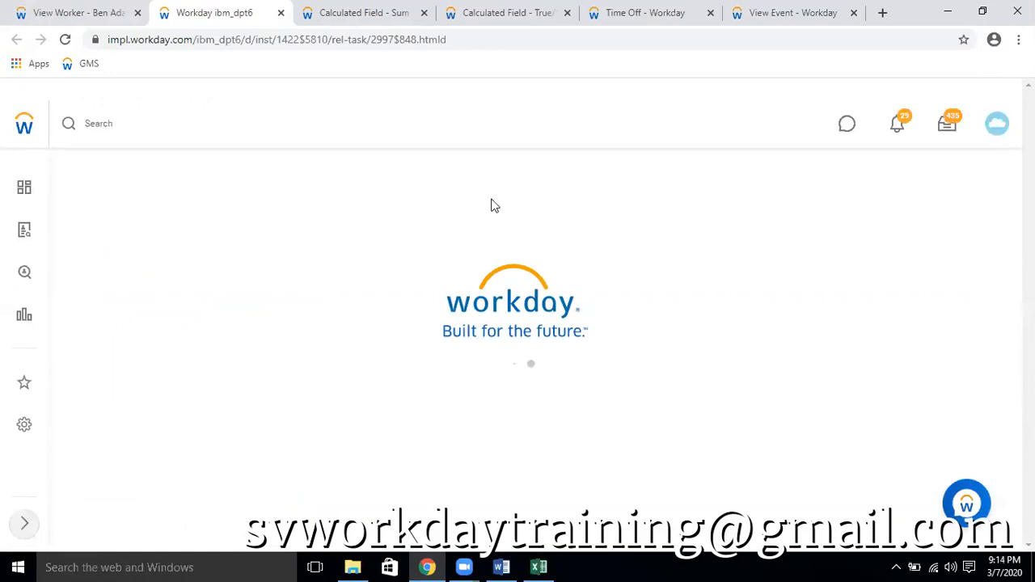
scroll(491, 211, "down", 4)
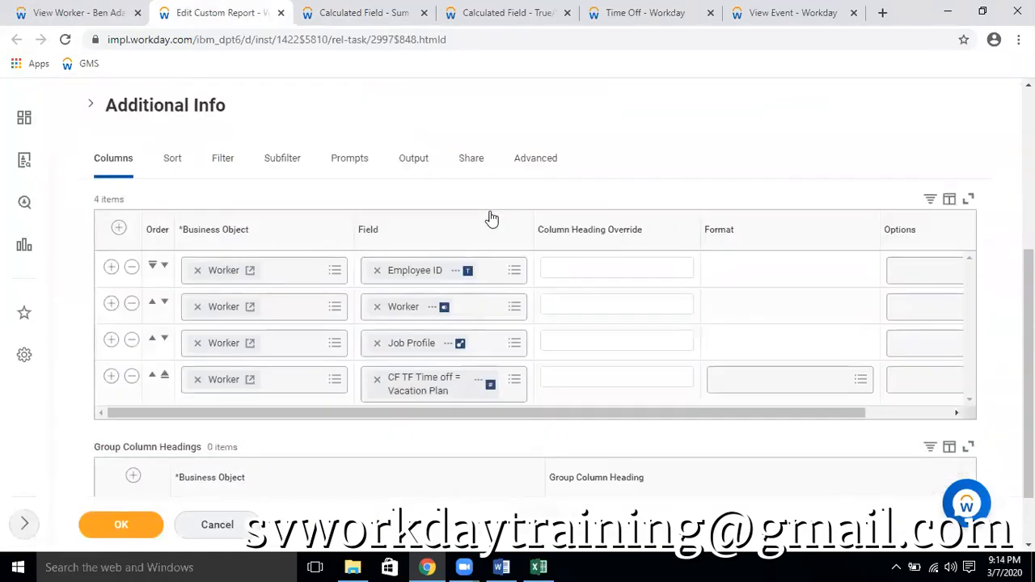
left_click(479, 382)
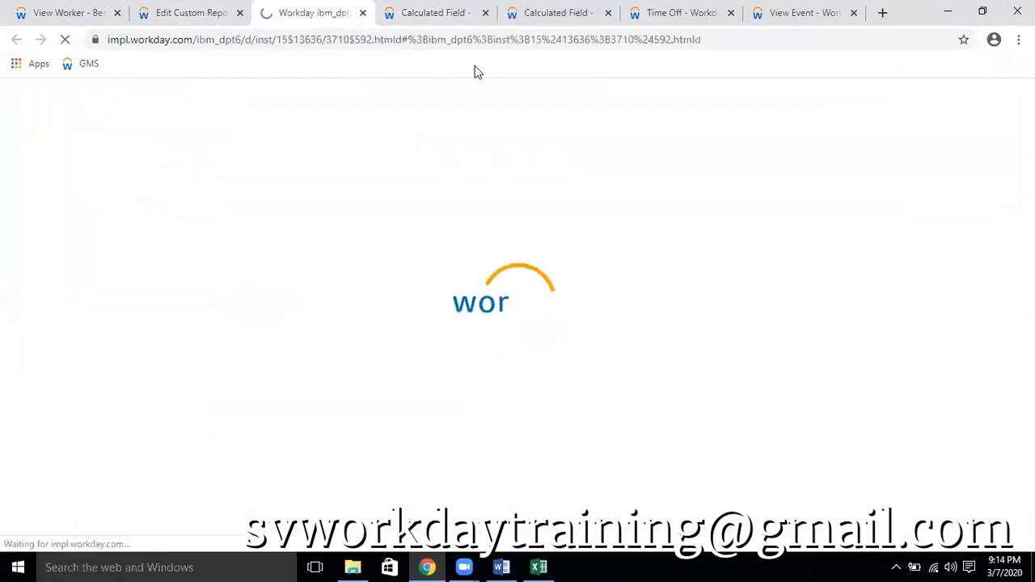
Close the two older calculated field tabs and the Time Off tab, and return to the newly opened calculated field
left_click(465, 14)
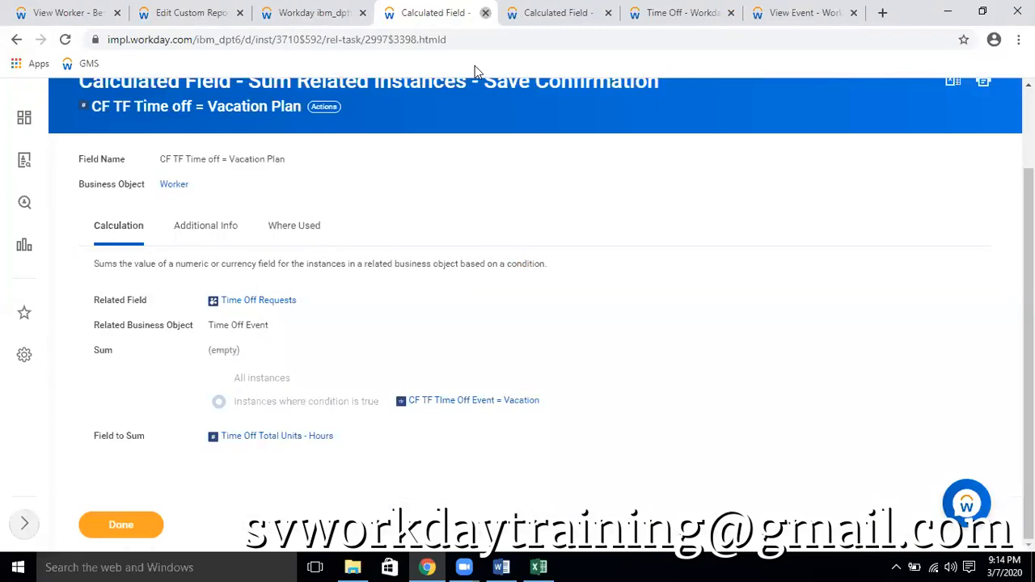
left_click(486, 13)
left_click(485, 13)
left_click(485, 13)
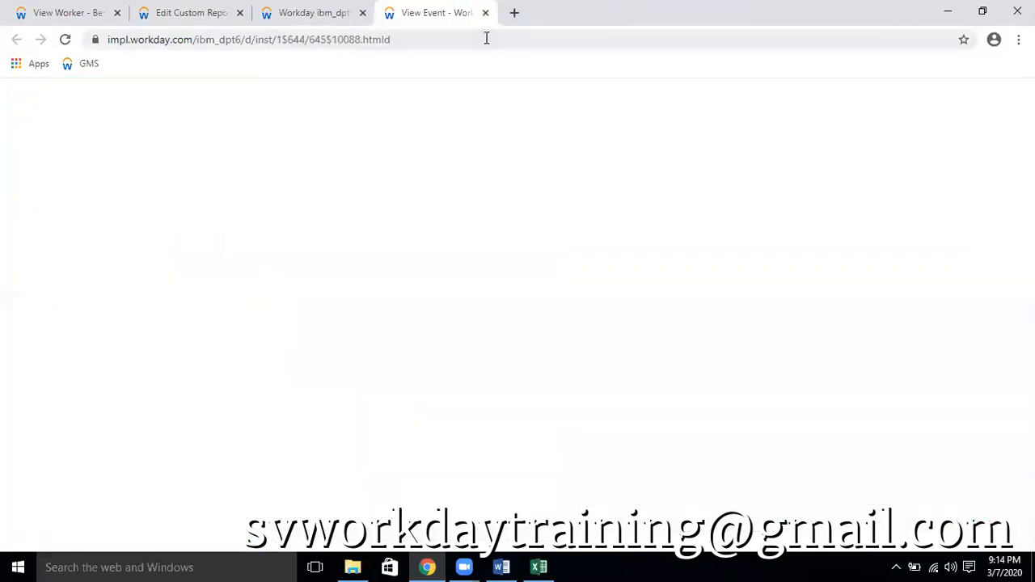
left_click(493, 15)
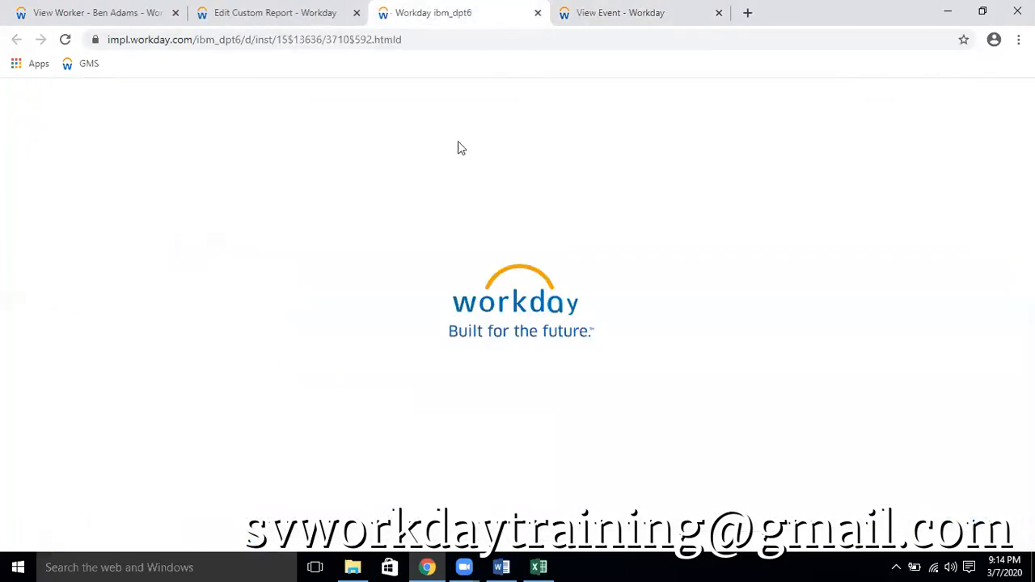
Open the CF TF Time off = Vacation Plan calculated field for editing
scroll(653, 286, "down", 1)
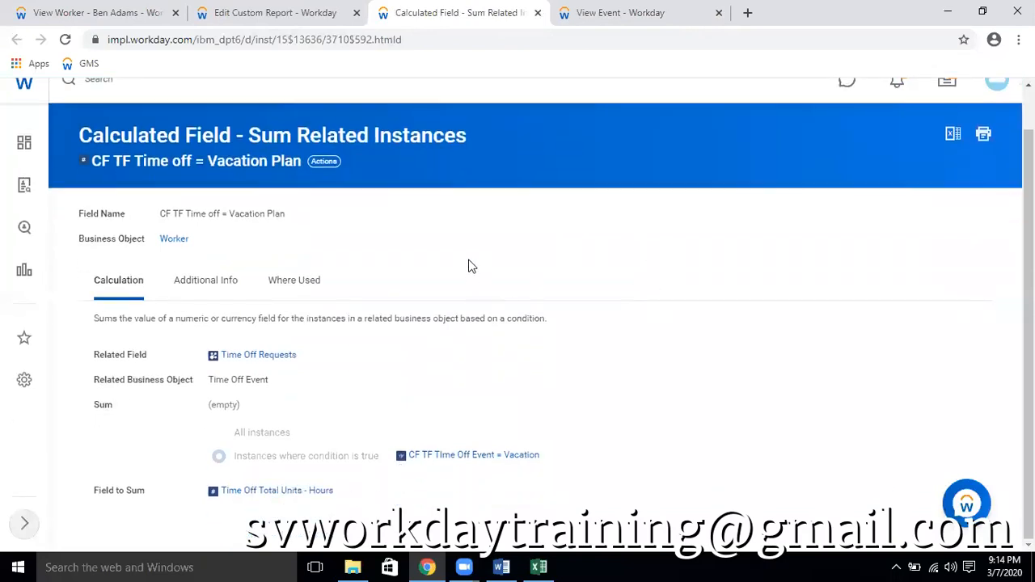
left_click(324, 163)
mouse_move(363, 261)
left_click(567, 256)
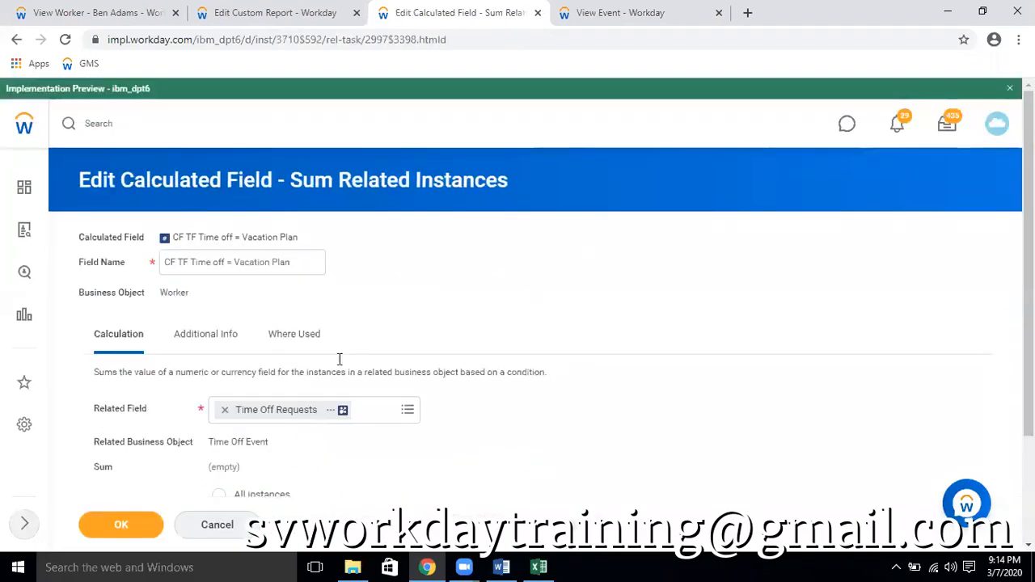
Replace the related field Time Off Requests with All Eligible Time Offs for Worker, searching for time off fields
left_click(225, 410)
type("time event")
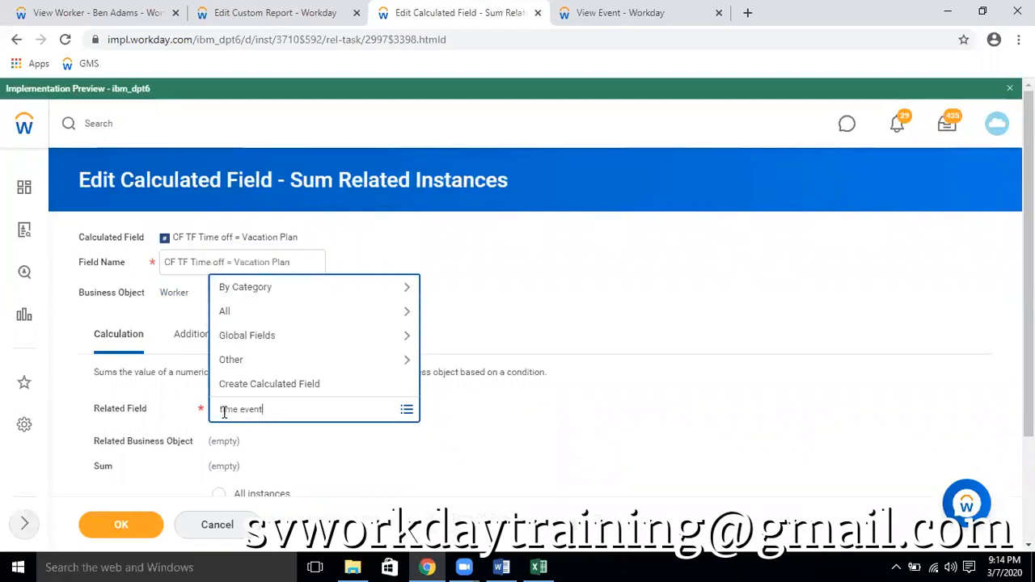
key("Return")
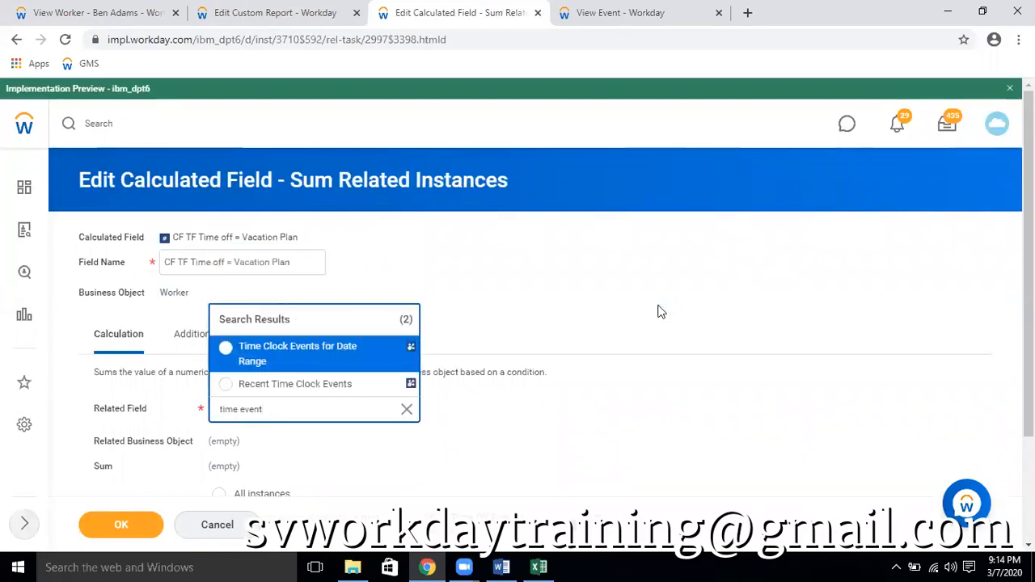
double_click(246, 412)
key("BackSpace")
type("off")
key("Return")
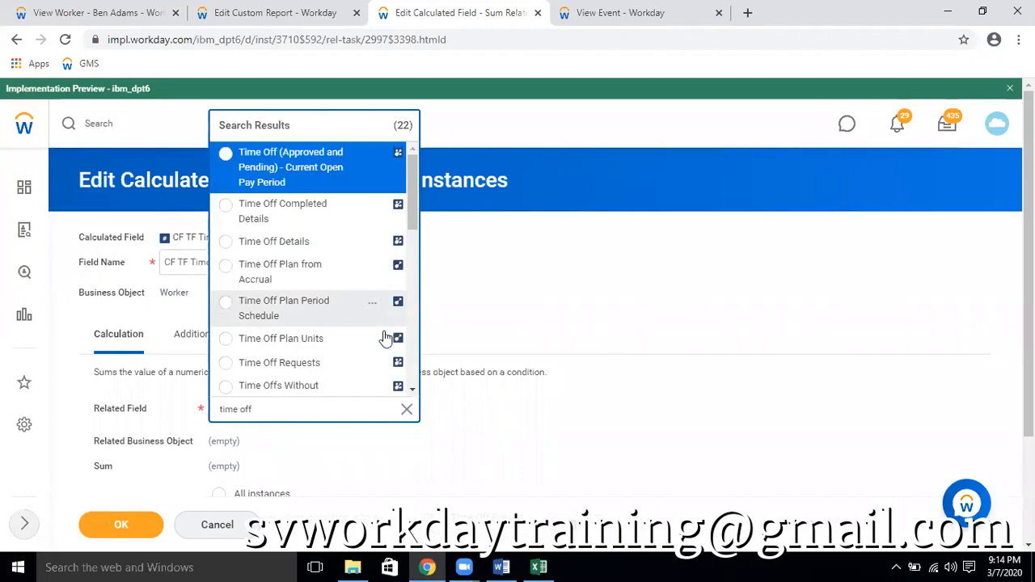
scroll(331, 363, "down", 1)
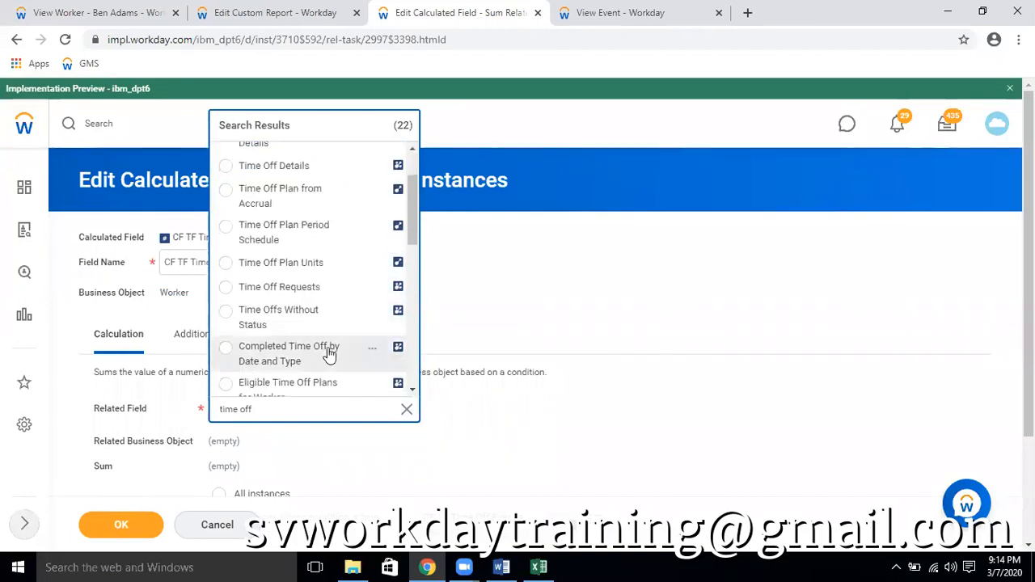
scroll(342, 317, "down", 1)
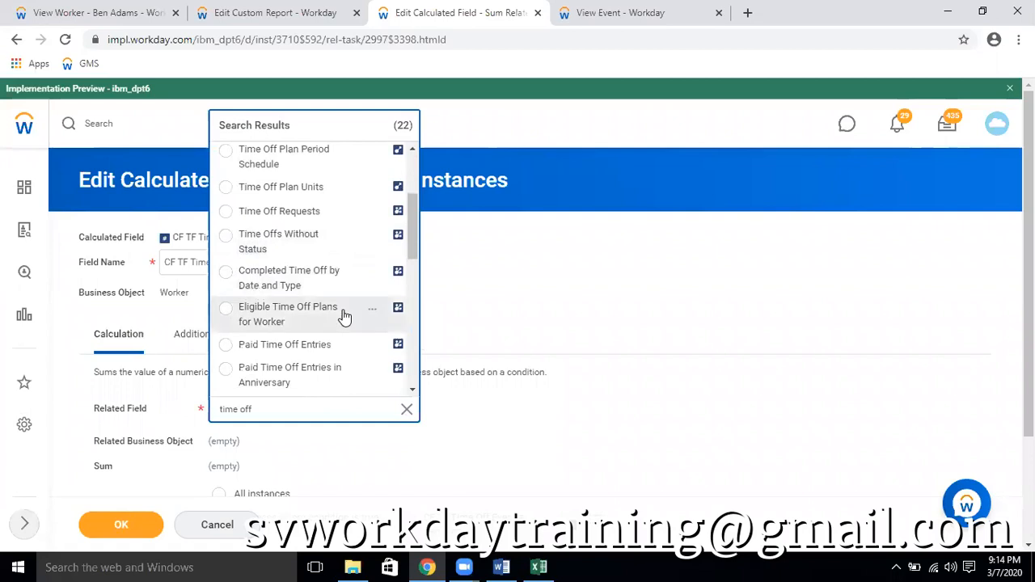
scroll(343, 315, "down", 4)
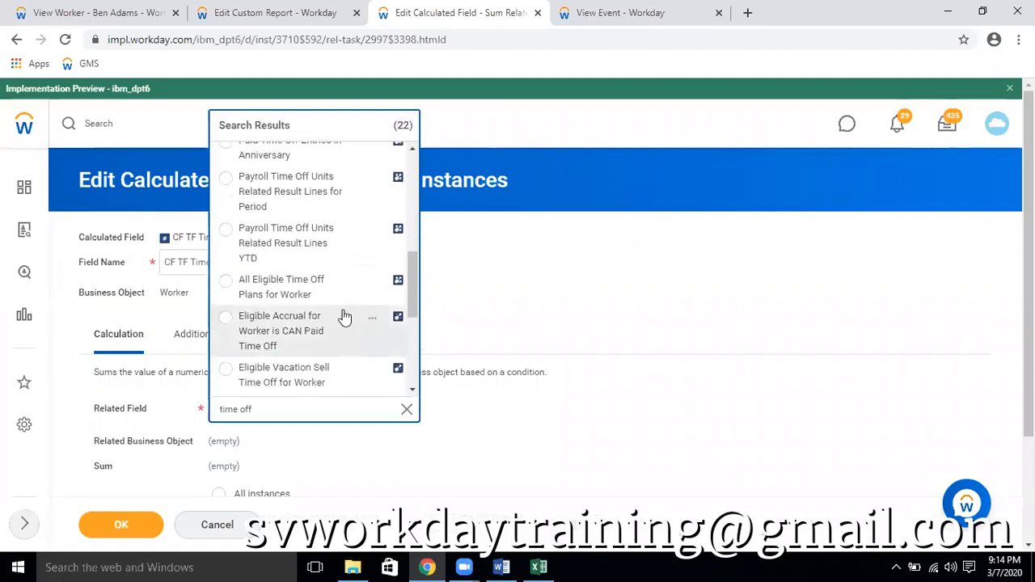
scroll(344, 315, "down", 3)
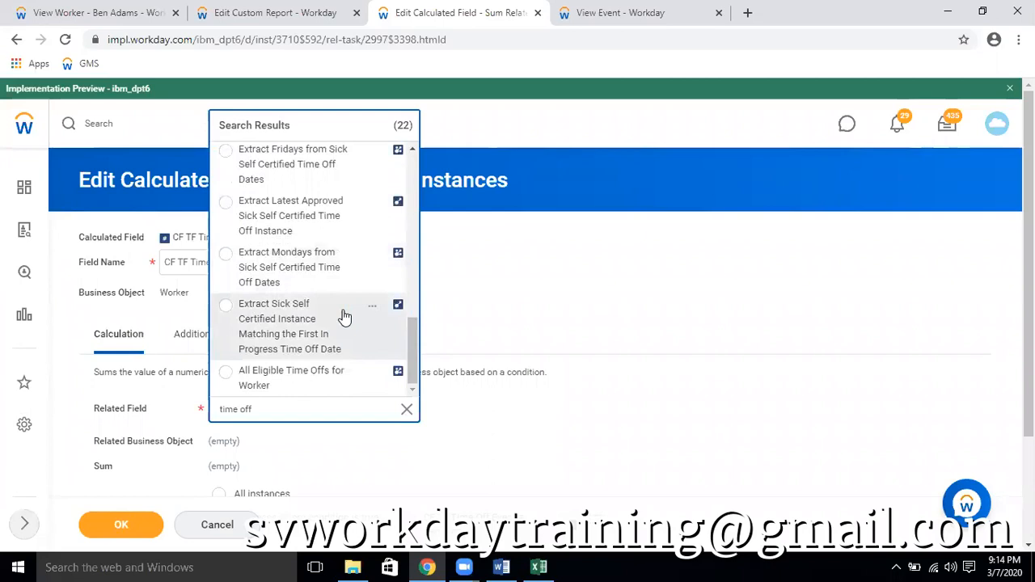
left_click(317, 378)
Set the calculated field to sum all instances and remove Time Off Total Units - Hours as the field to sum
scroll(630, 404, "down", 2)
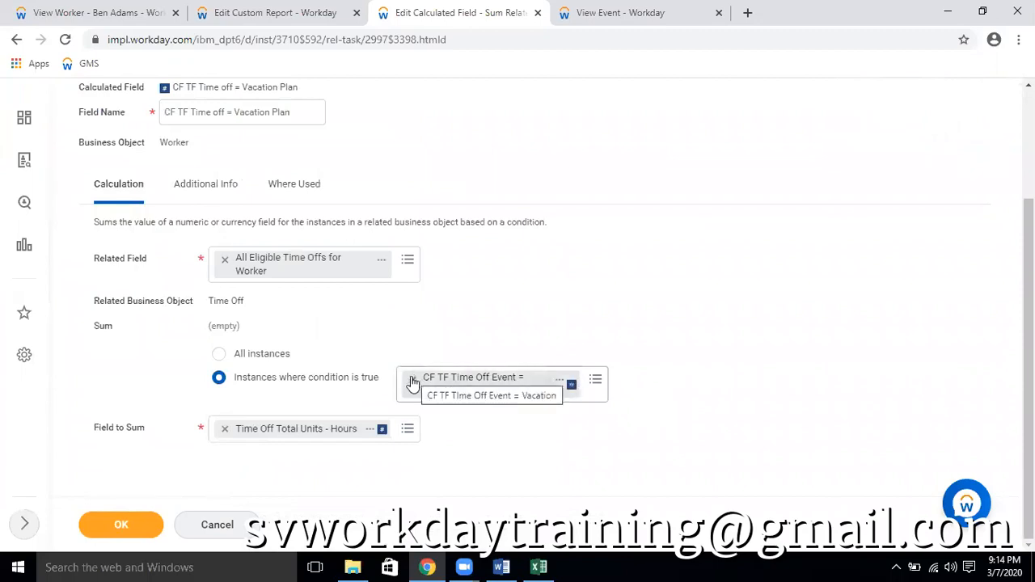
left_click(270, 354)
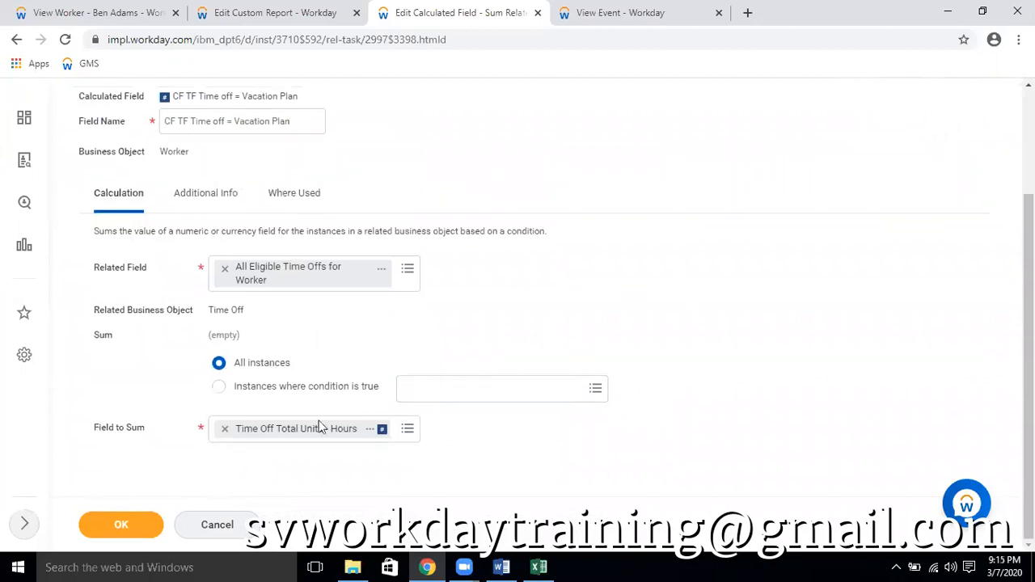
left_click(225, 430)
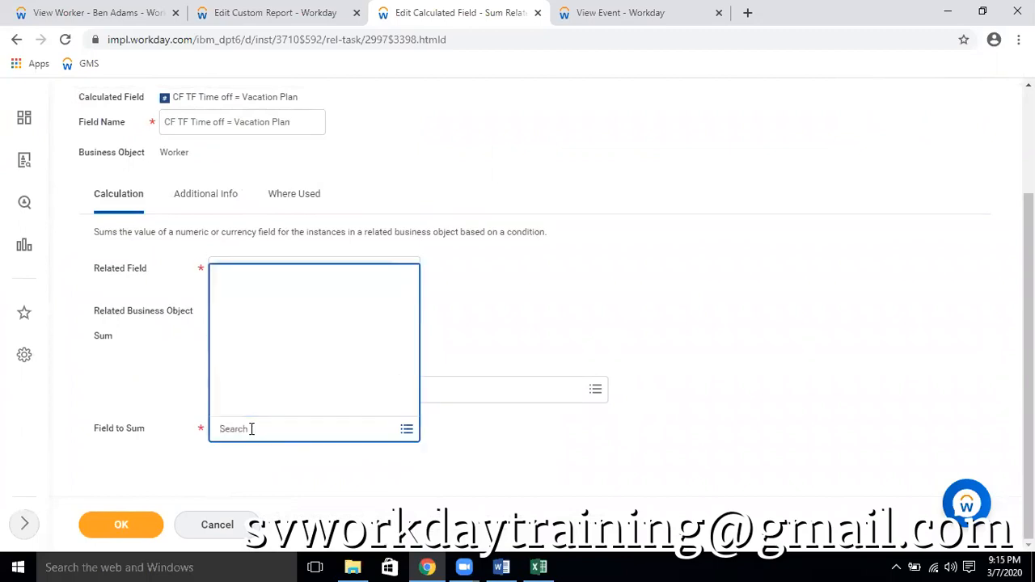
Search the available fields to sum for quantity
type("qunti")
key("BackSpace")
key("BackSpace")
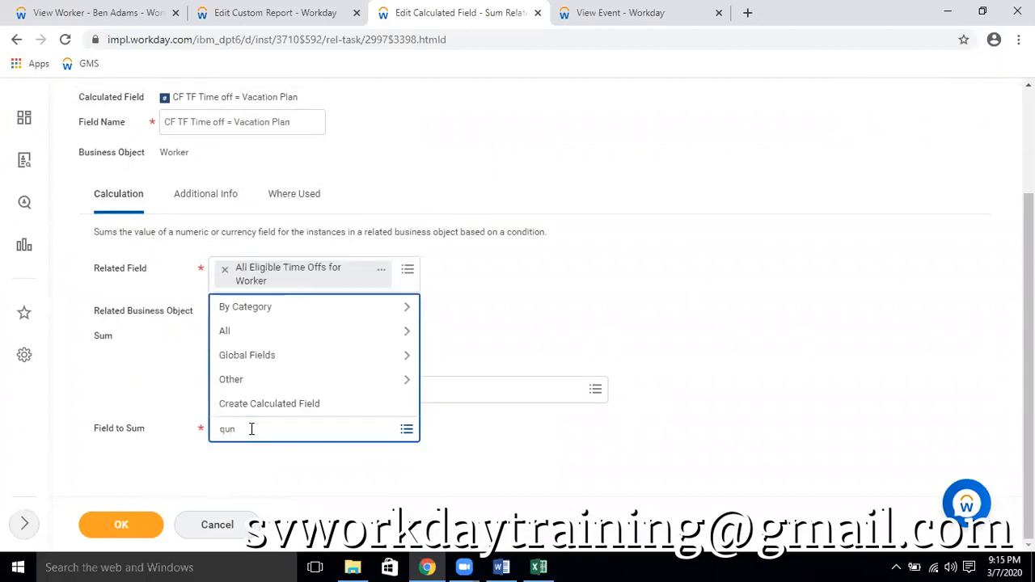
type("anti")
key("BackSpace")
key("BackSpace")
key("BackSpace")
key("BackSpace")
type("antity")
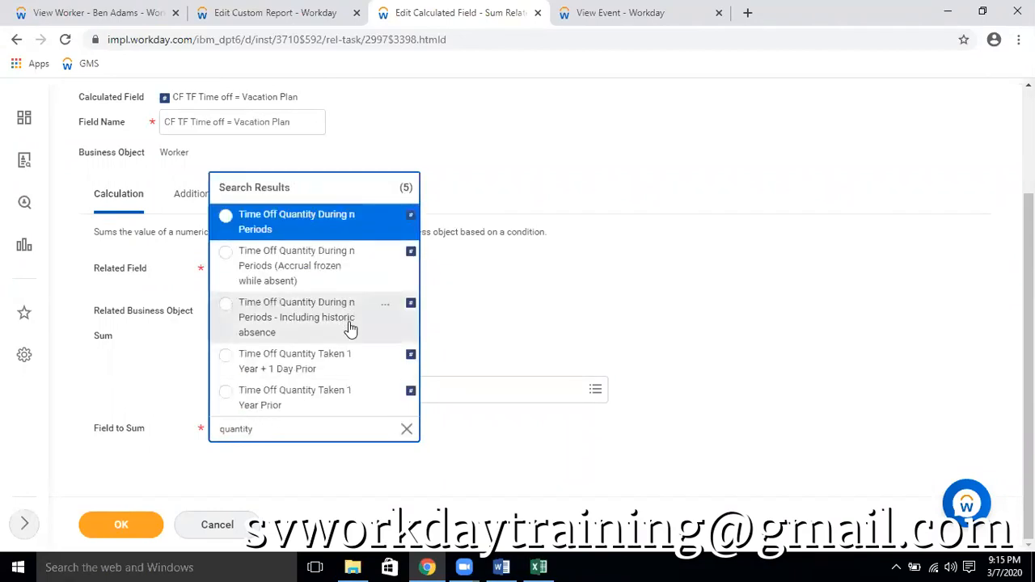
In the View Event browser tab, search for reported quantity and open the details of the Reported Quantity report field
left_click(586, 12)
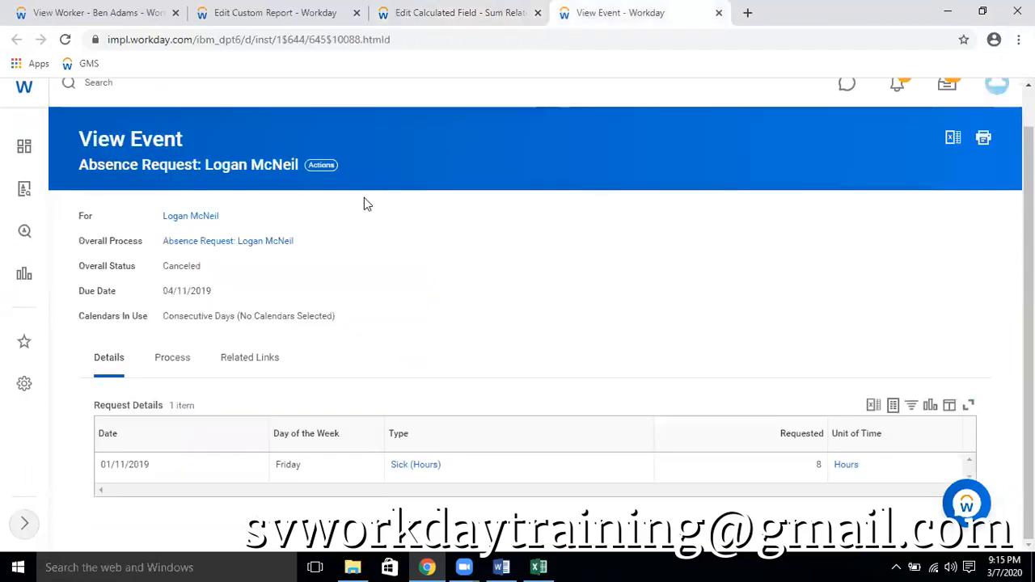
left_click(219, 134)
type("repi")
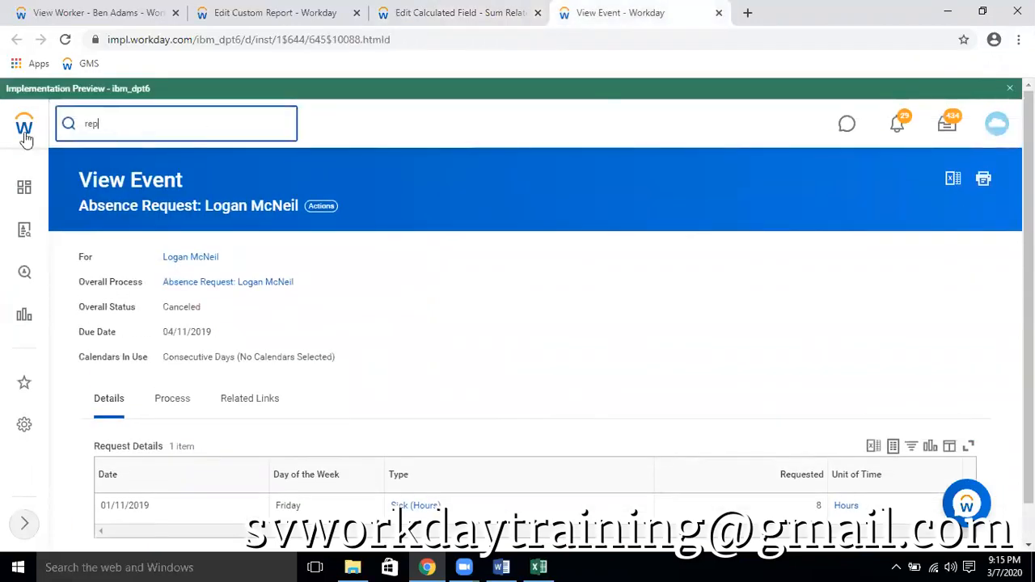
type("ted")
key("BackSpace")
key("BackSpace")
key("BackSpace")
key("BackSpace")
key("BackSpace")
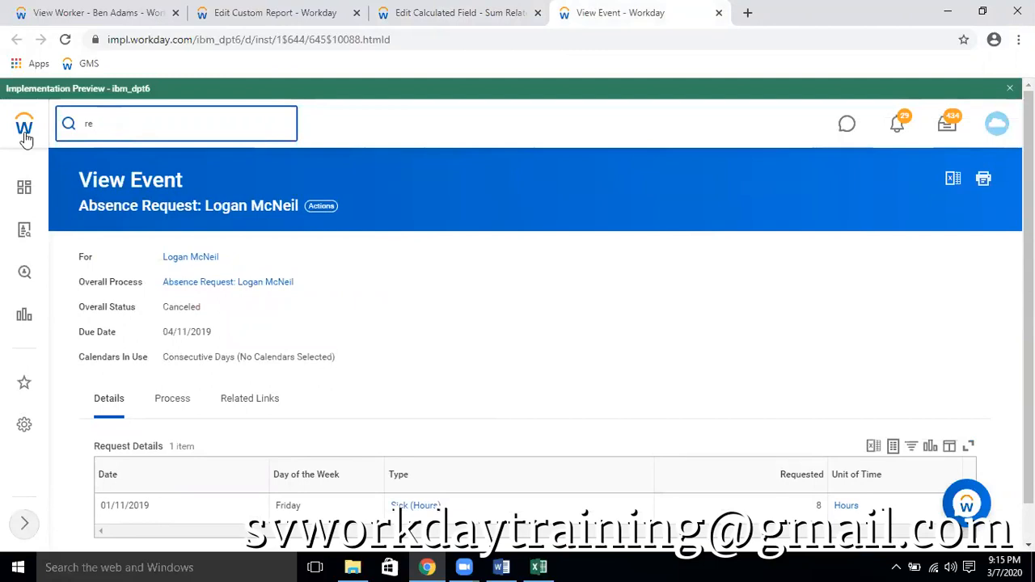
type("ported ")
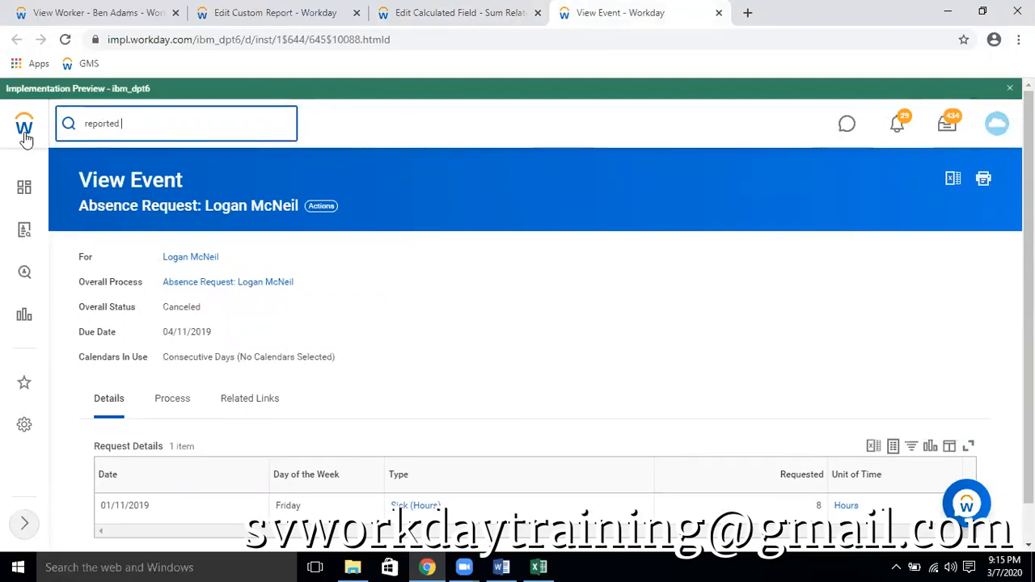
type("quNTITY")
key("BackSpace")
key("BackSpace")
key("BackSpace")
key("BackSpace")
key("BackSpace")
key("BackSpace")
type("NTITY")
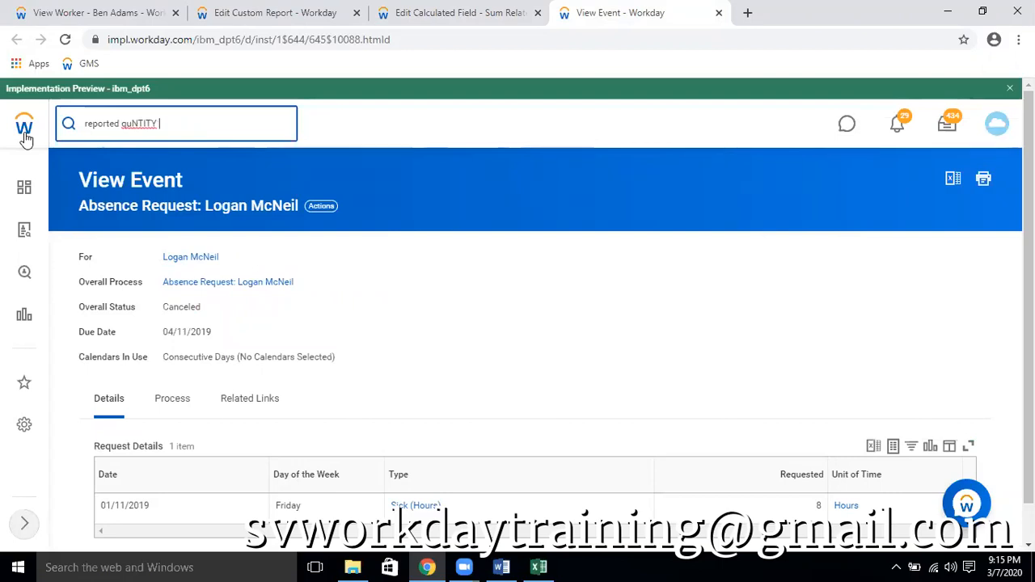
key("Return")
left_click(138, 123)
right_click(138, 123)
left_click(173, 129)
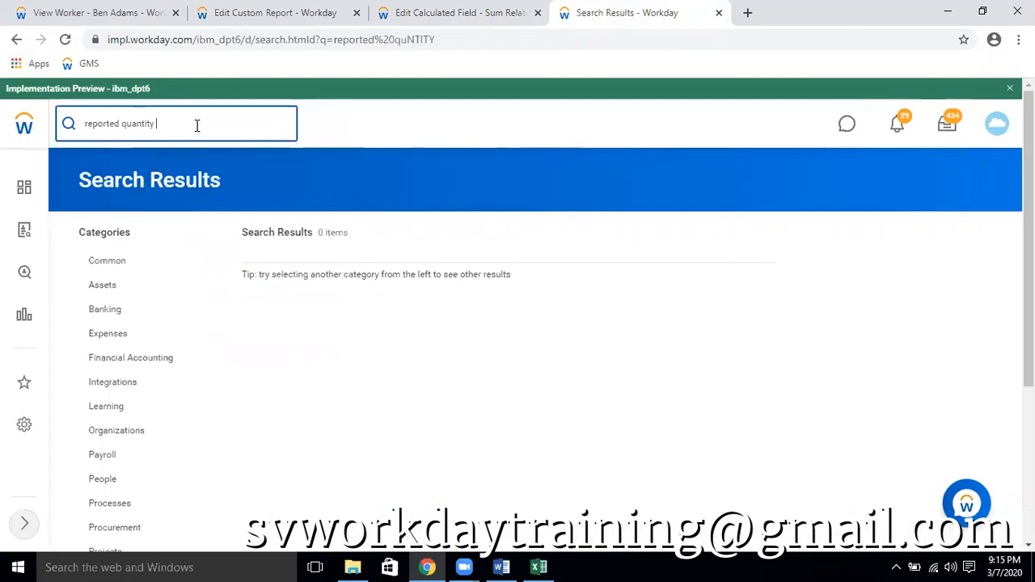
key("Return")
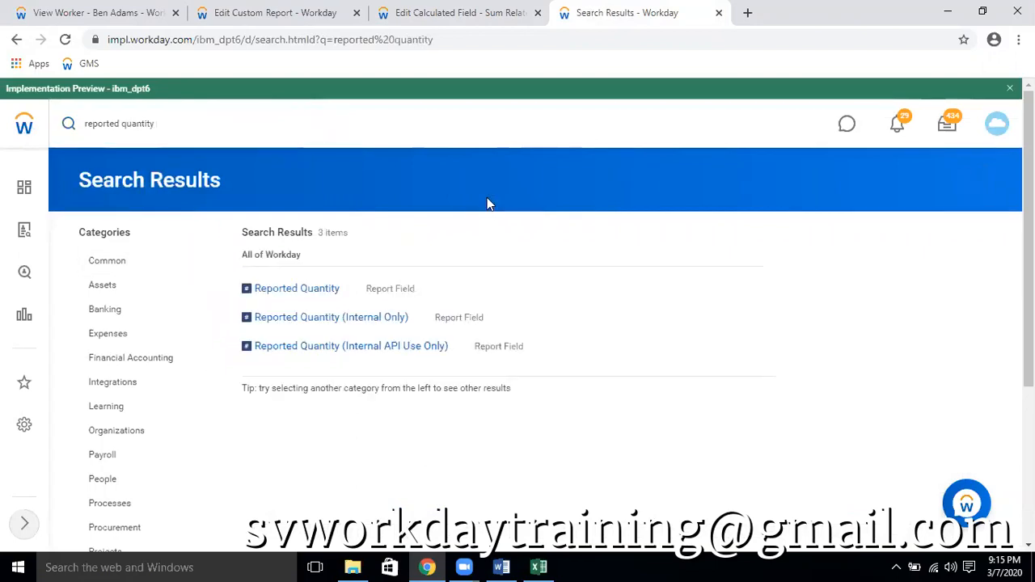
left_click(350, 289)
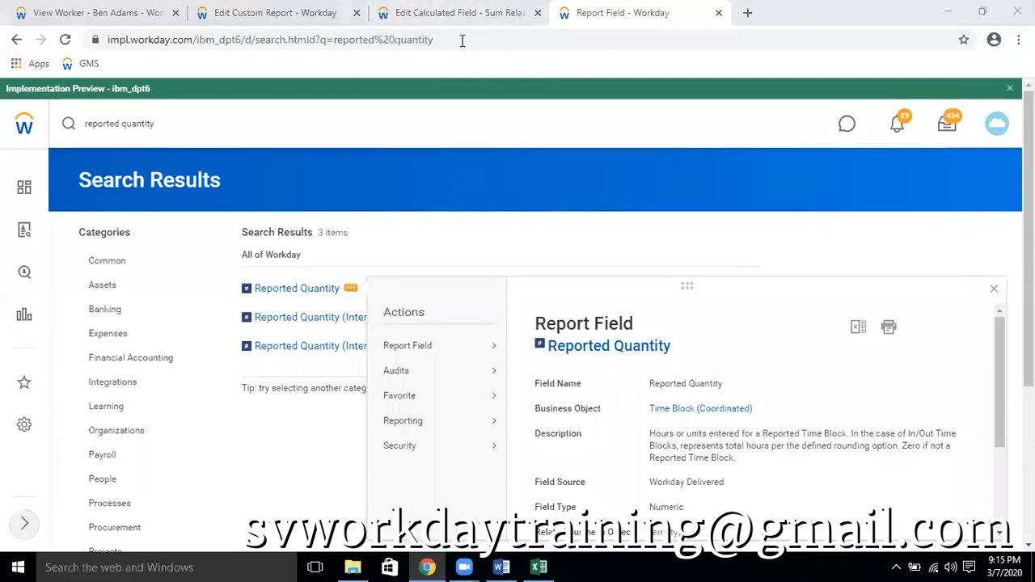
Back in the calculated field being edited, replace the related field with Time Blocks for Worker
left_click(457, 13)
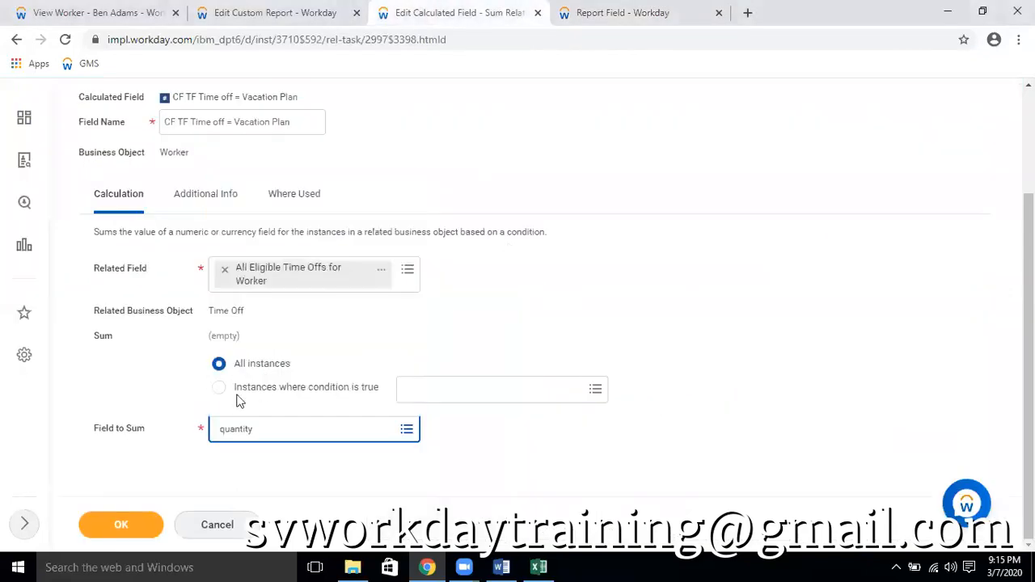
left_click(239, 270)
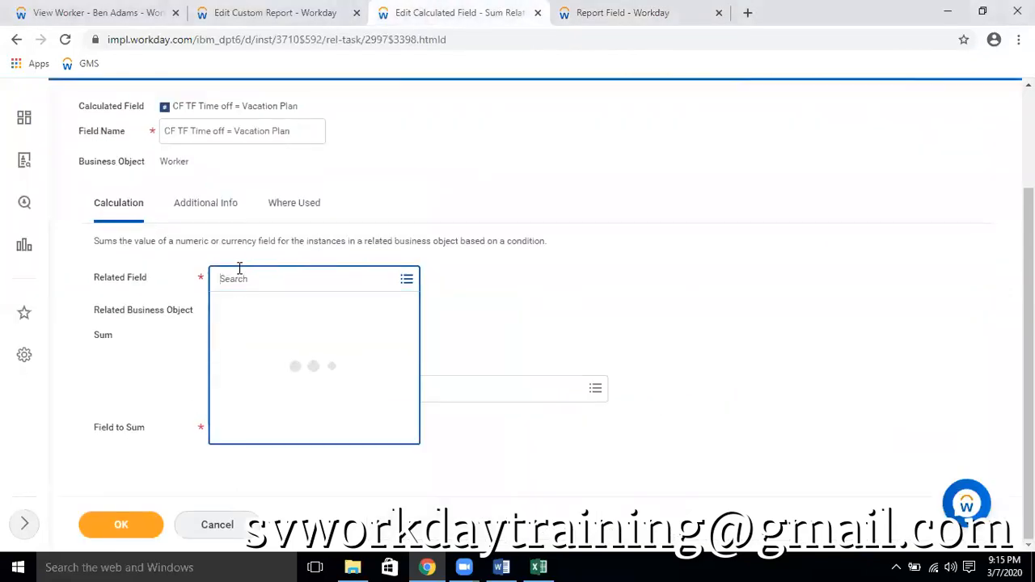
type("time block")
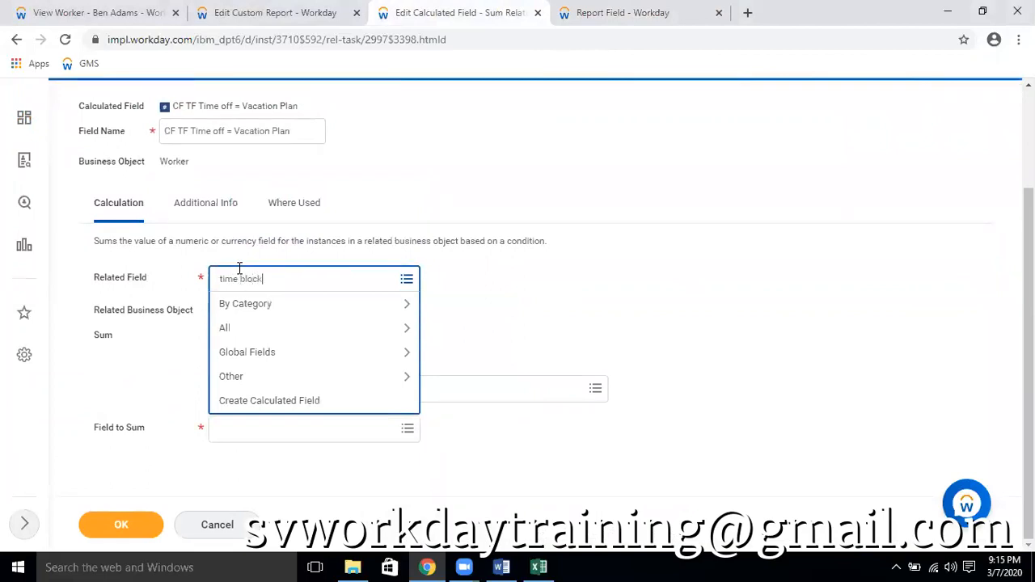
key("Return")
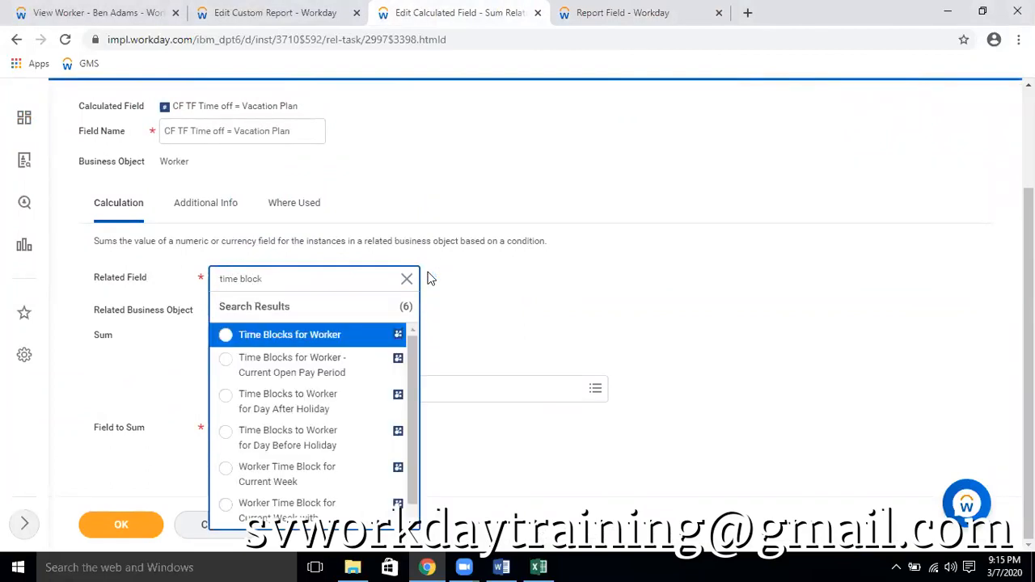
left_click(296, 336)
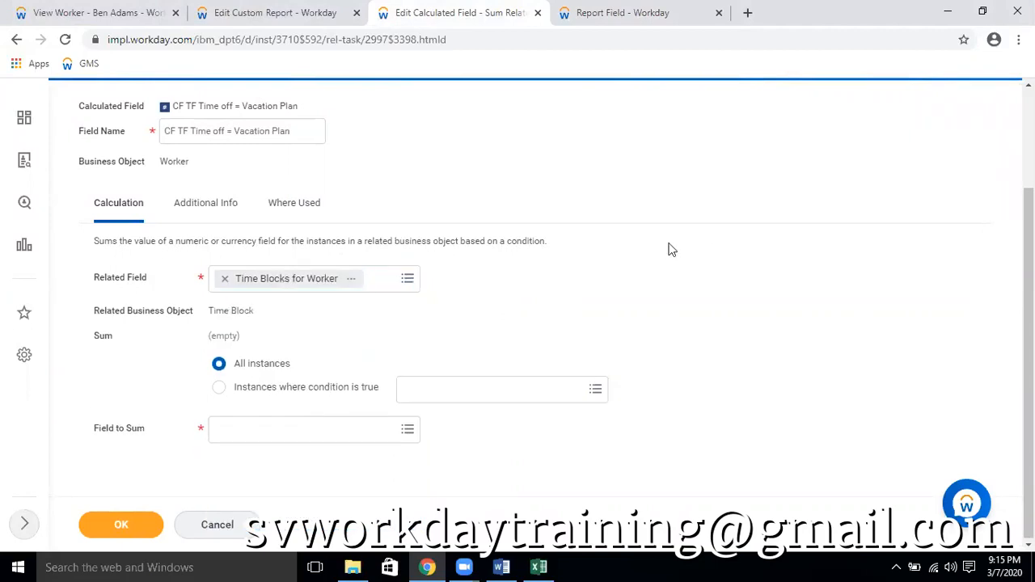
scroll(364, 230, "up", 3)
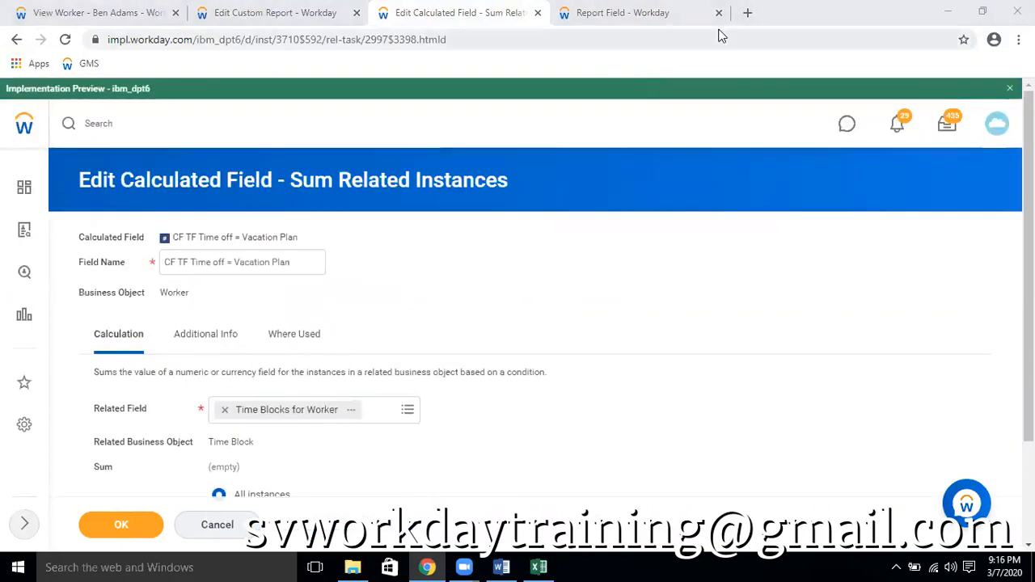
scroll(512, 143, "down", 3)
scroll(545, 102, "up", 3)
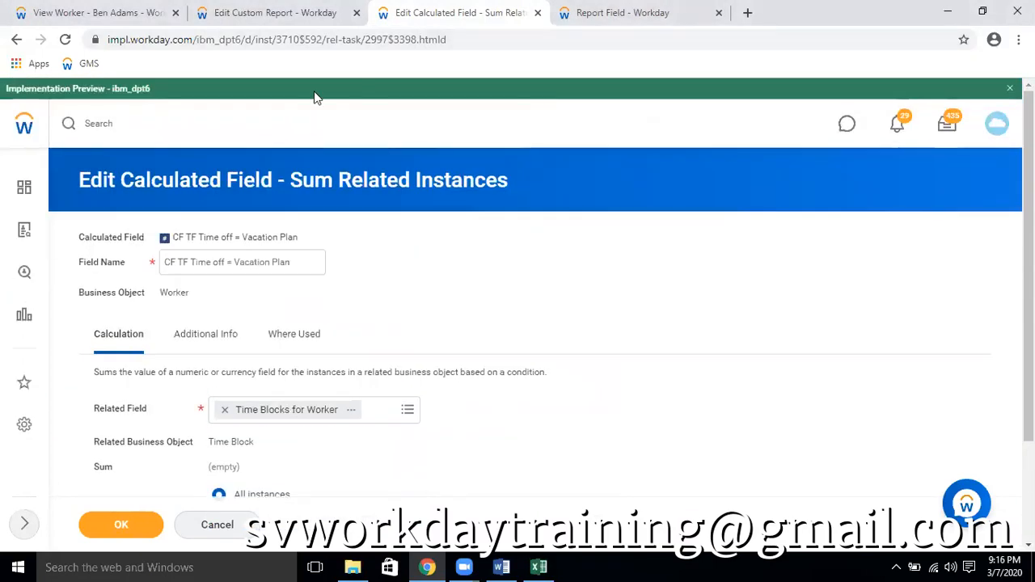
Find and open the Create Calculated Field task in the browser tab showing the Reported Quantity field
key("ctrl+Tab")
left_click(150, 123)
type("created")
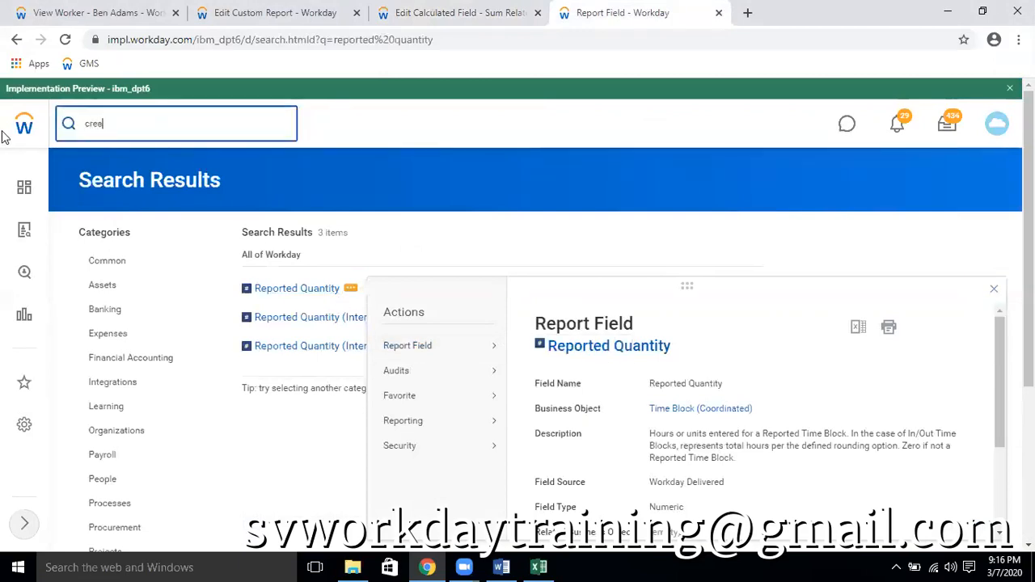
key("BackSpace")
key("BackSpace")
key("BackSpace")
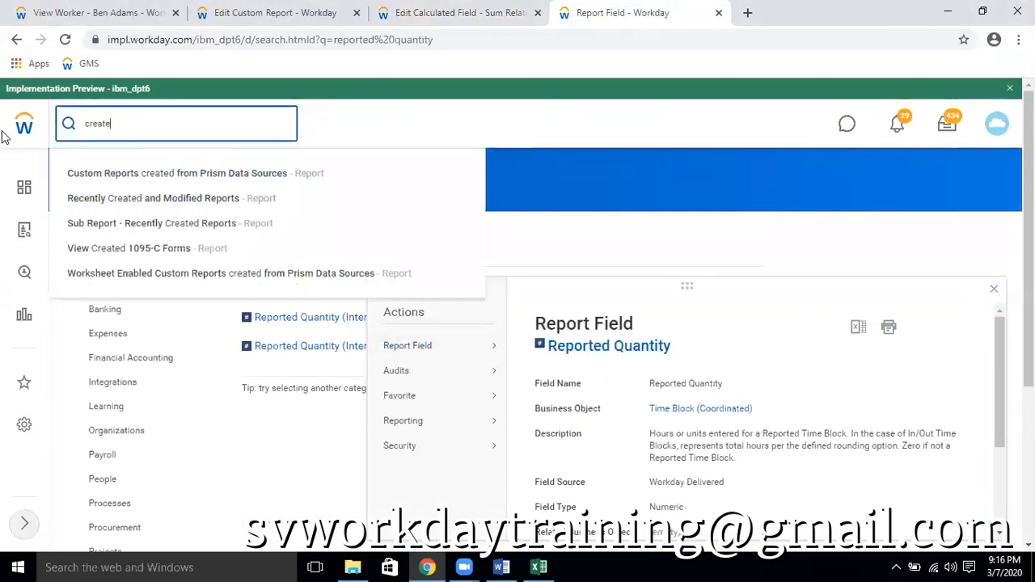
type("cal ")
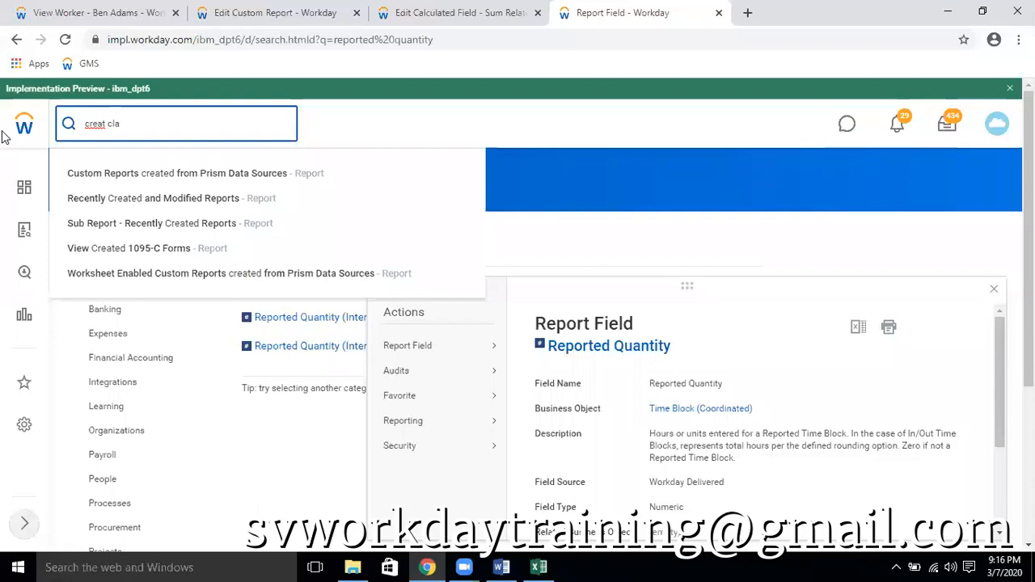
type("fiel")
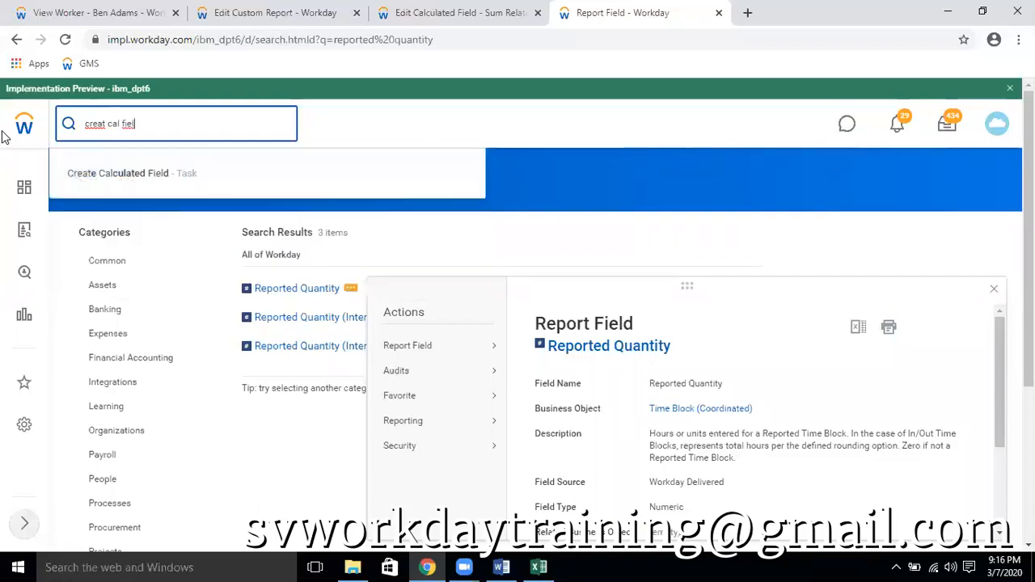
left_click(143, 175)
Set the new calculated field's business object to Time Block
left_click(185, 273)
type("time")
type("off")
key("BackSpace")
key("BackSpace")
type("bloc")
key("BackSpace")
key("BackSpace")
key("BackSpace")
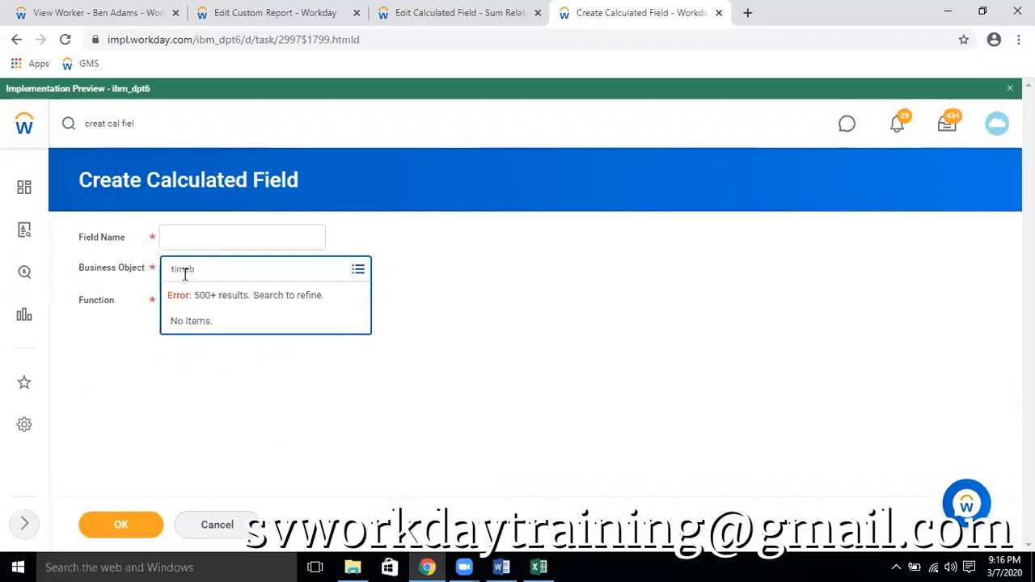
type("block")
key("Return")
left_click(234, 328)
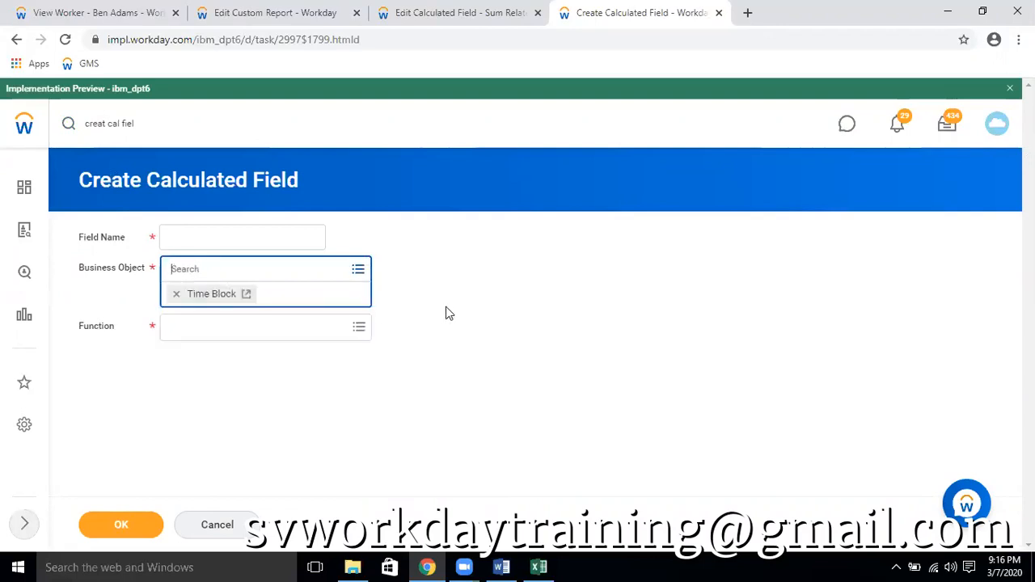
Return to the custom report being edited to view its columns
key("ctrl+shift+Tab")
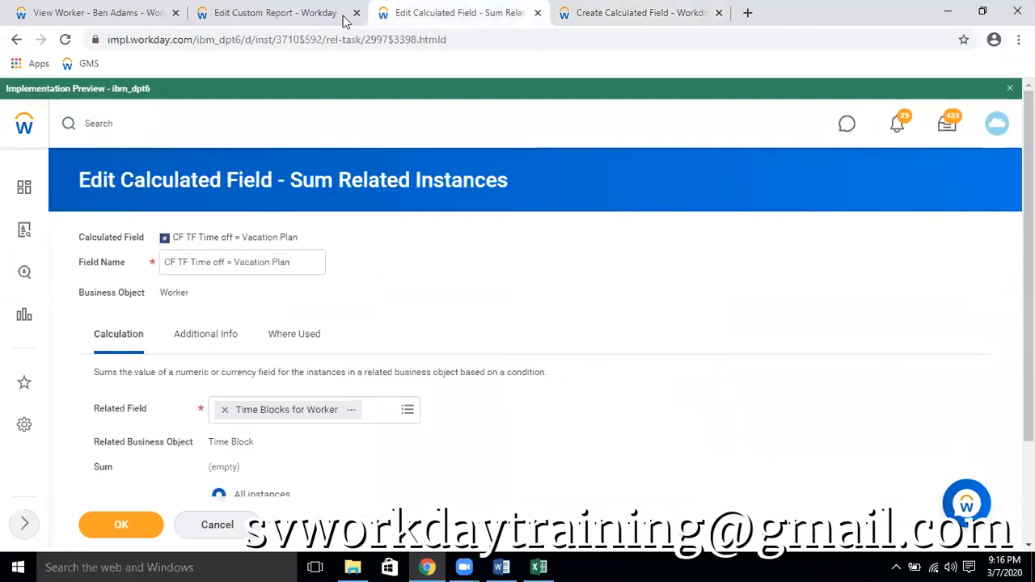
left_click(294, 20)
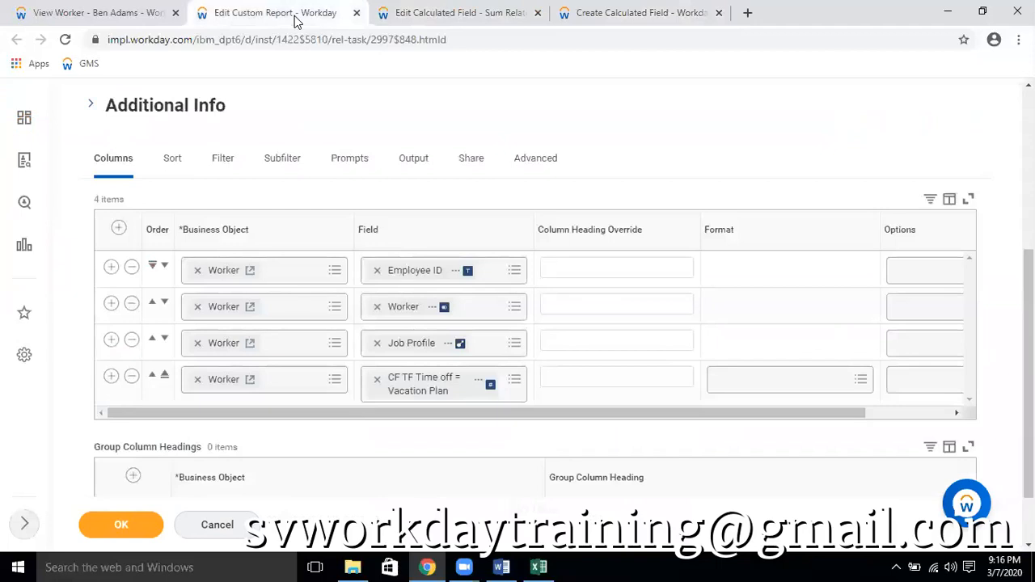
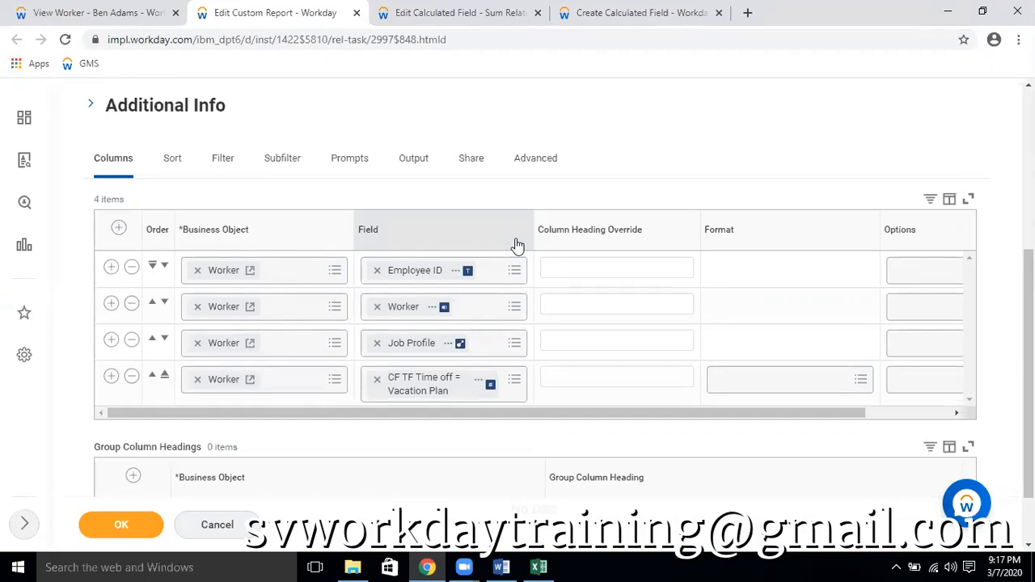
Name the new Time Block calculated field CF TF Vacation
left_click(407, 12)
scroll(485, 376, "down", 3)
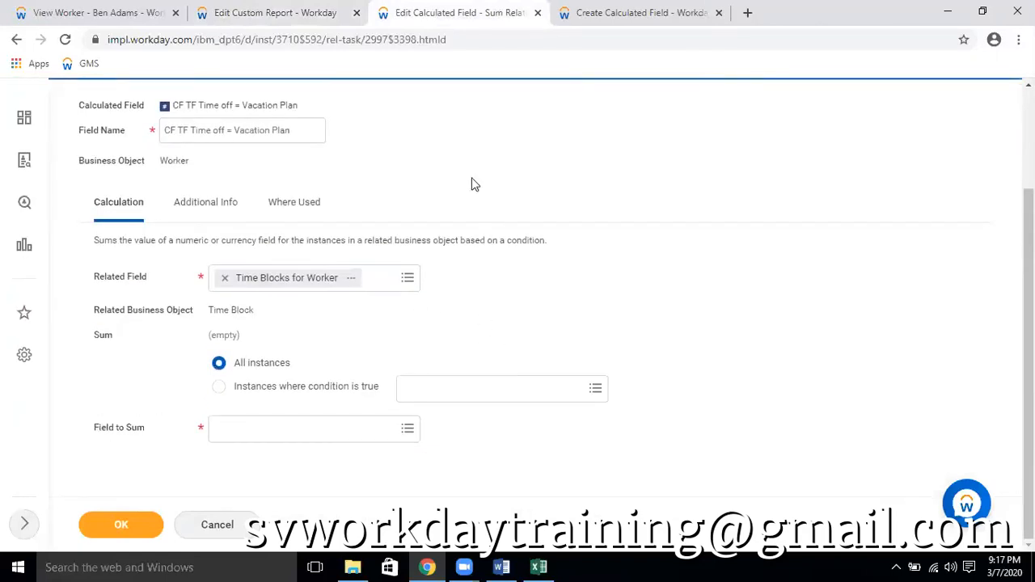
left_click(574, 23)
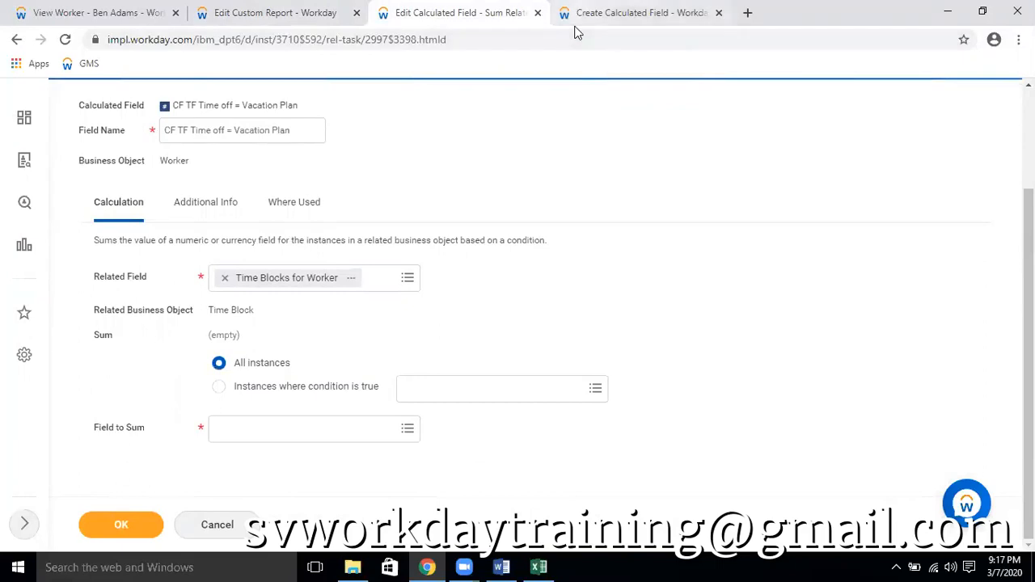
left_click(270, 239)
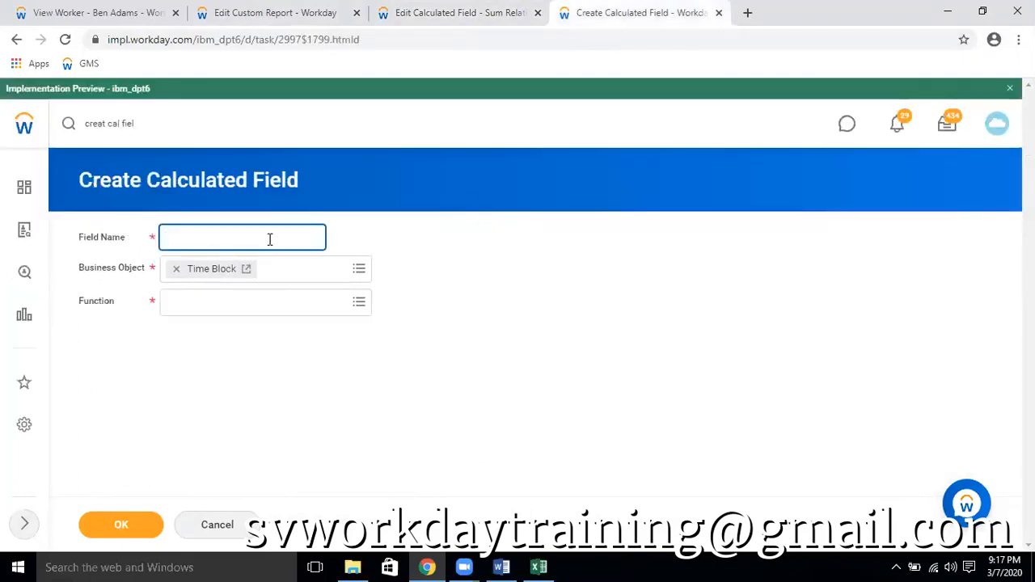
type("CF")
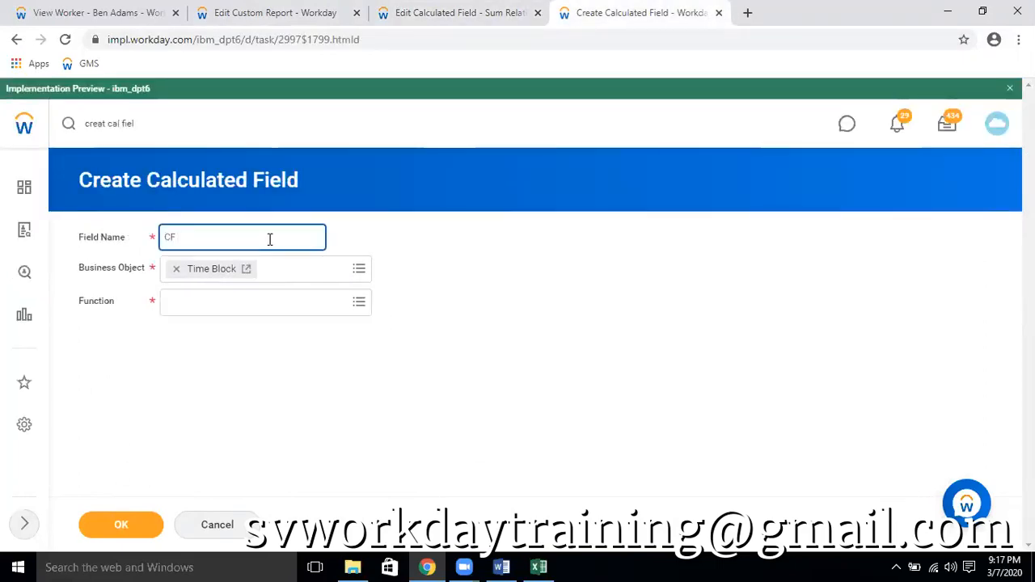
type(" TF")
type("VA")
key("BackSpace")
type("a")
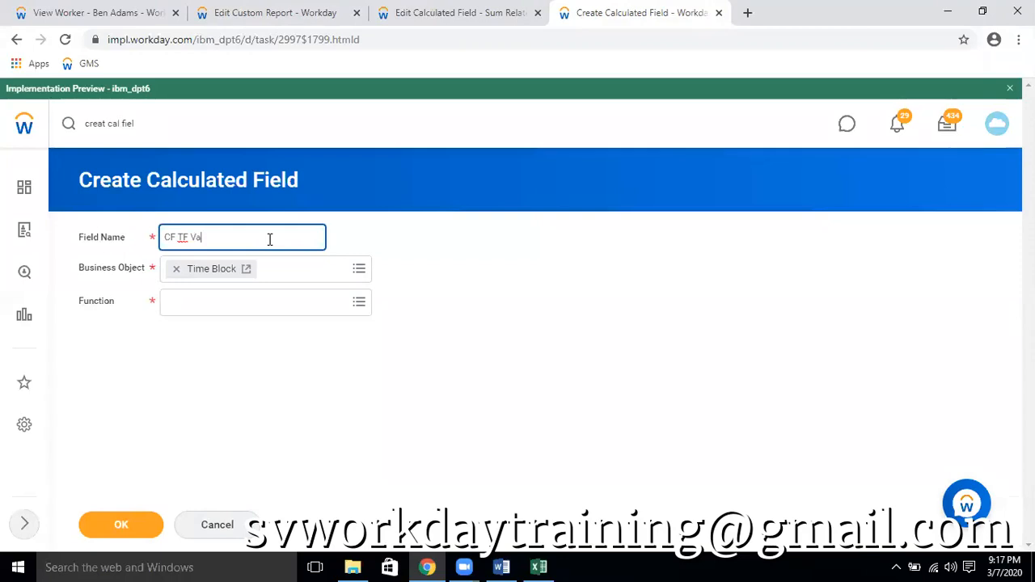
type("cation")
key("Tab")
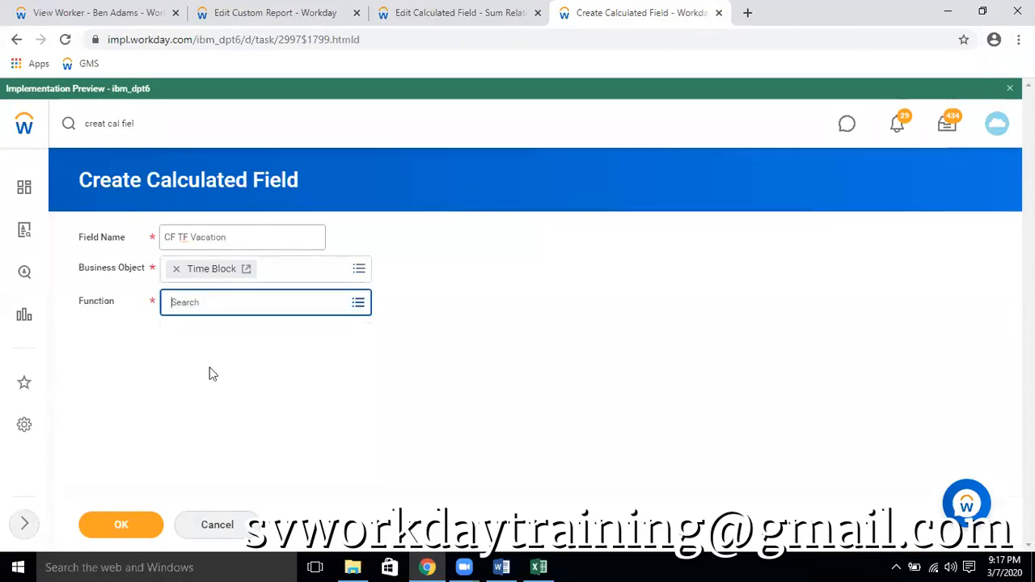
Choose True/False Condition as the function and continue to the condition definition
type("rue")
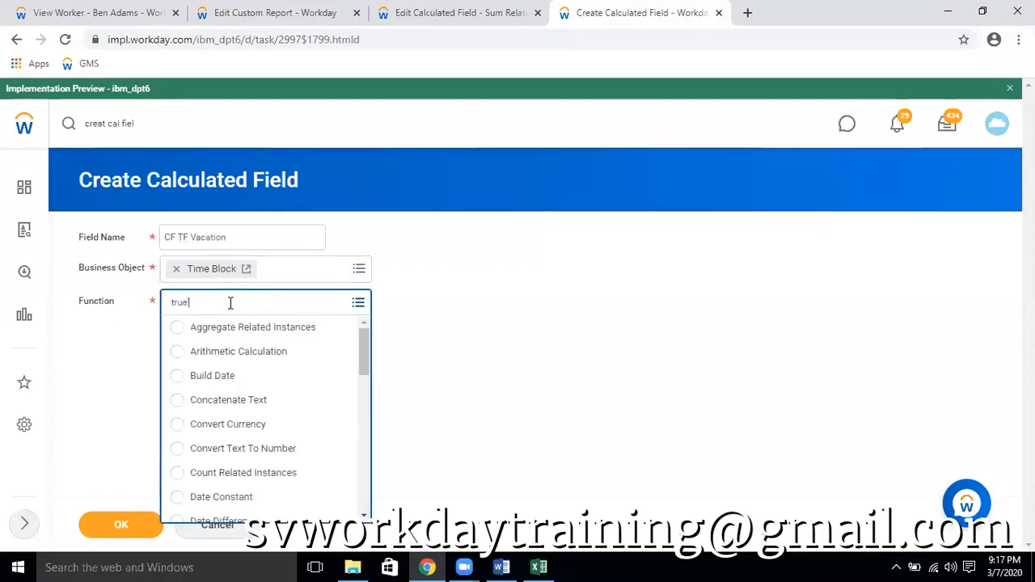
key("Return")
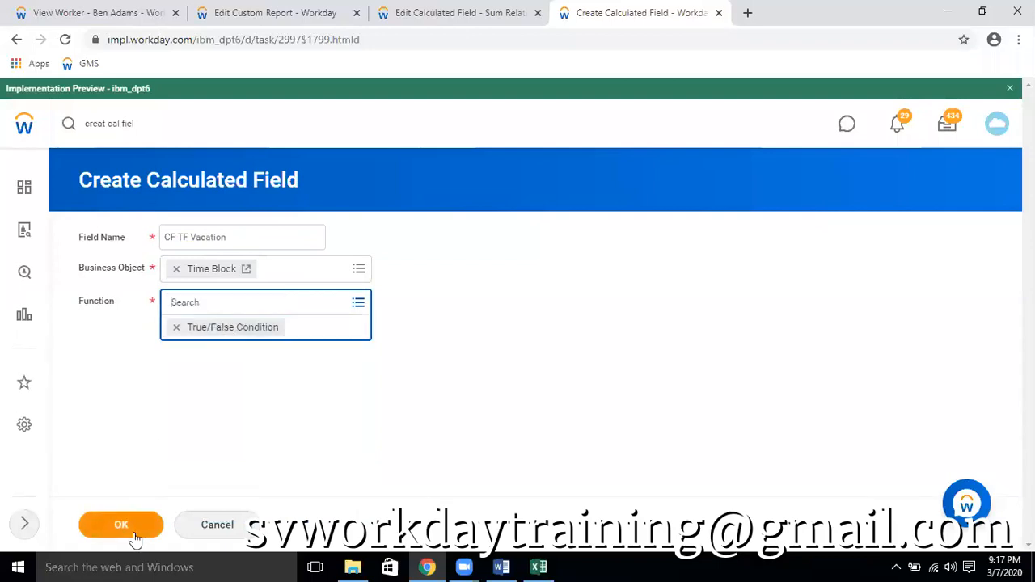
left_click(121, 524)
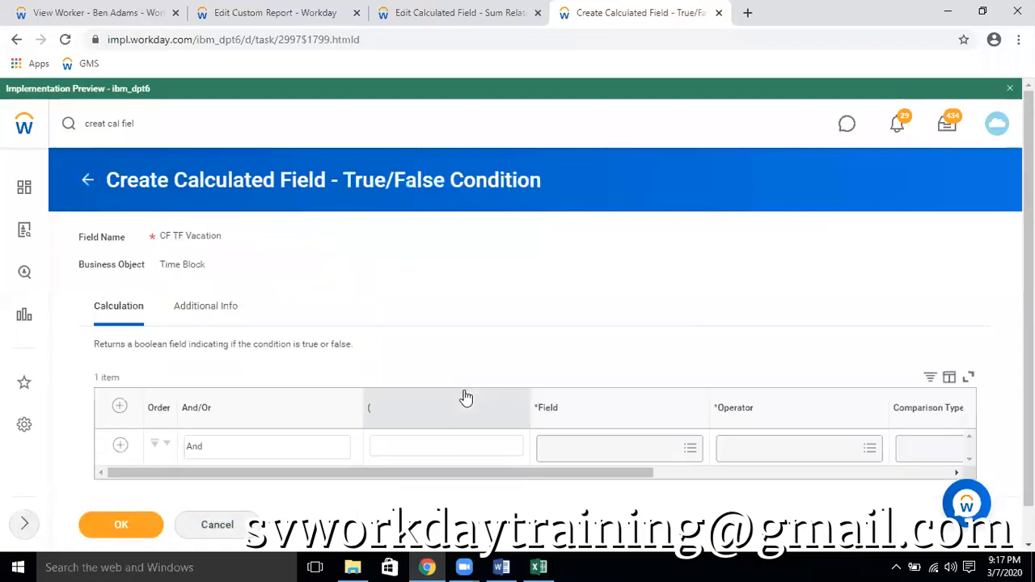
Set the condition's field to Time Off Entry for Coordinated Block with the operator in the selection list
left_click(663, 455)
type("tim")
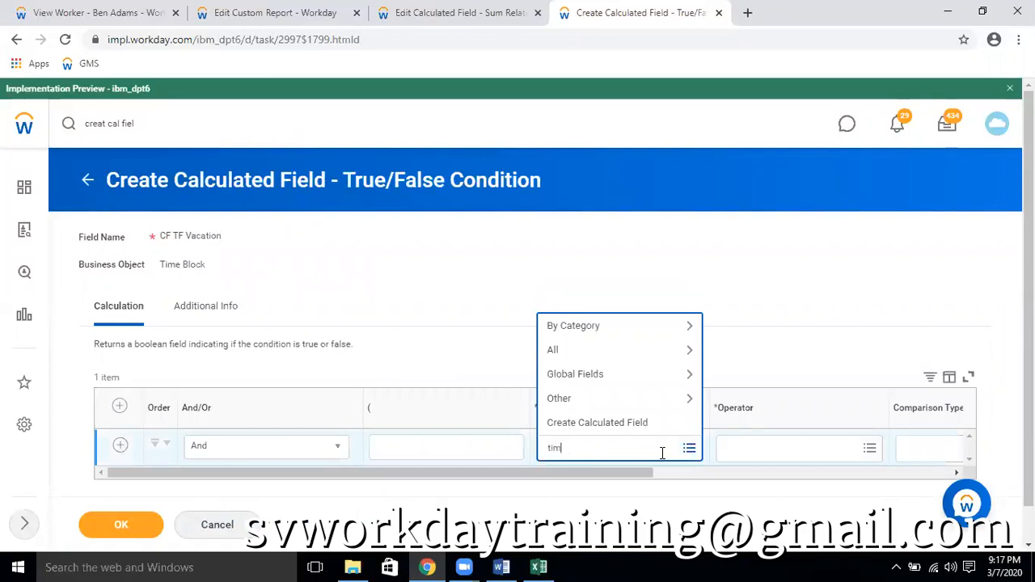
type("e off")
key("Return")
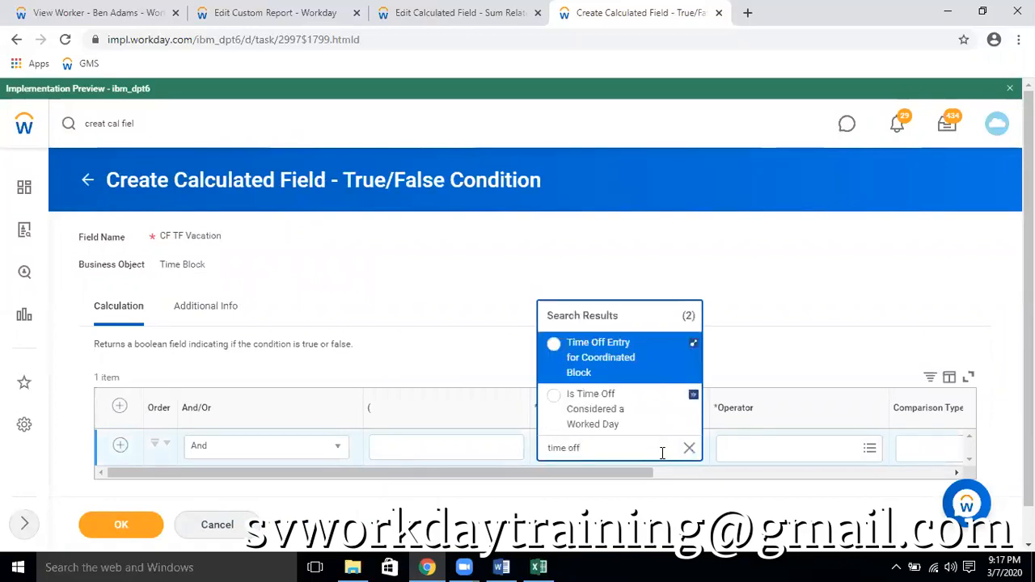
left_click(612, 377)
left_click(750, 453)
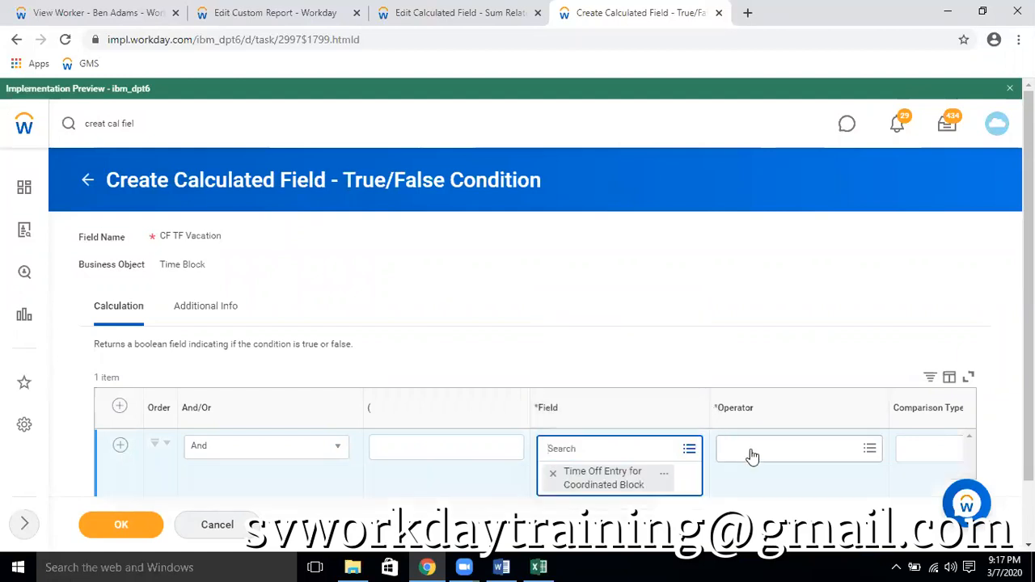
left_click(759, 398)
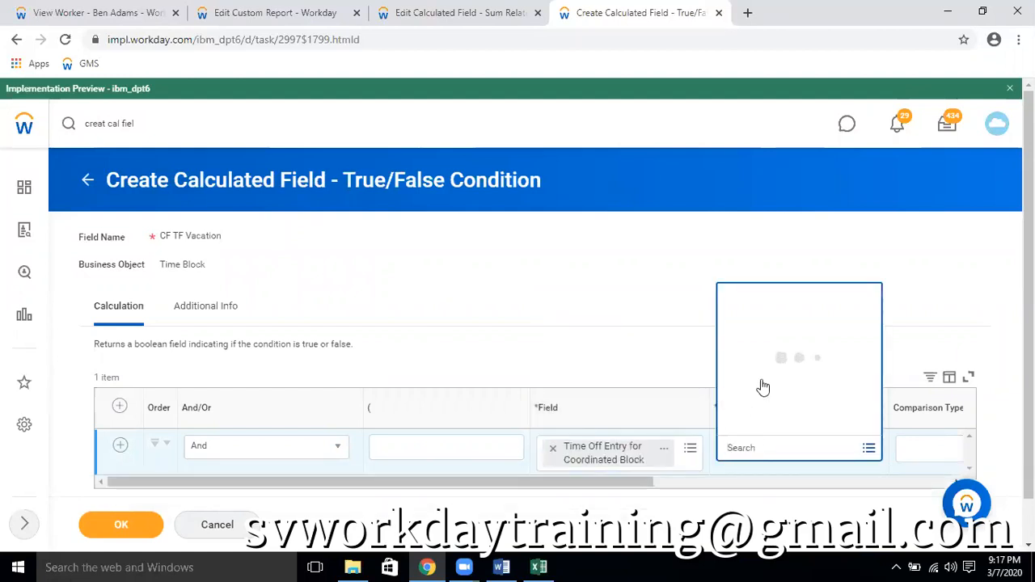
left_click(768, 353)
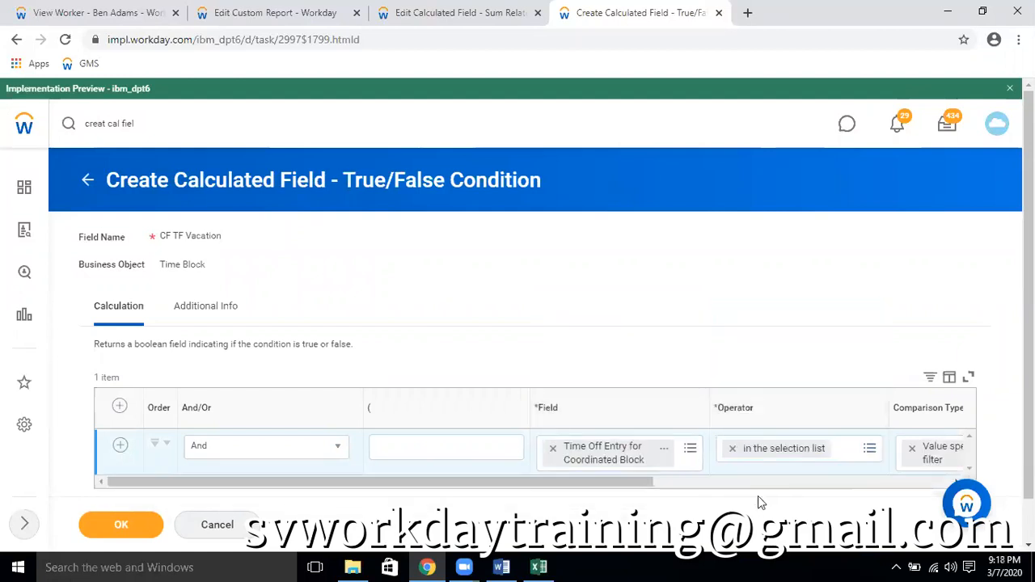
Search the condition's comparison values for vacation
left_click_drag(614, 483, 803, 465)
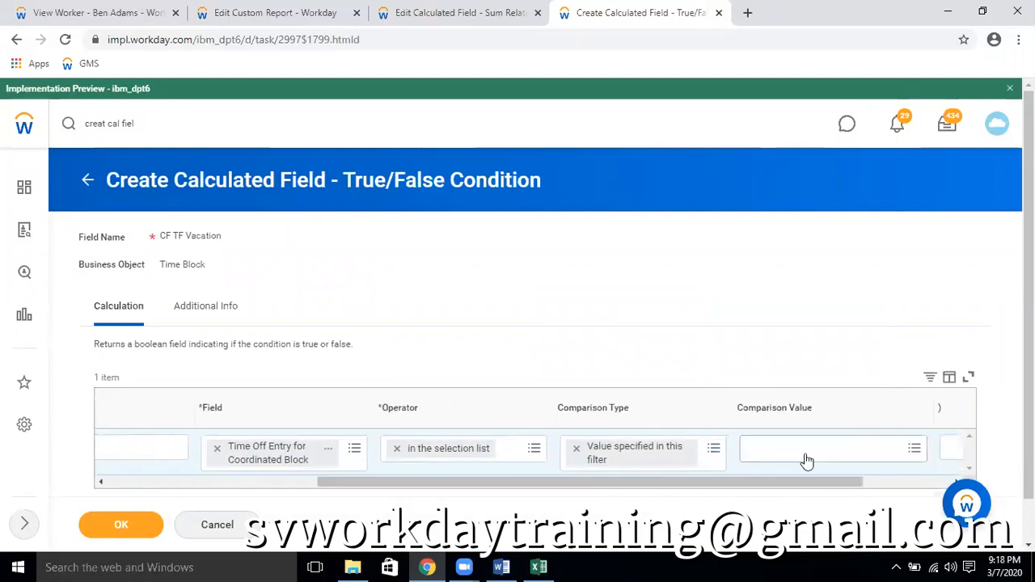
left_click(805, 452)
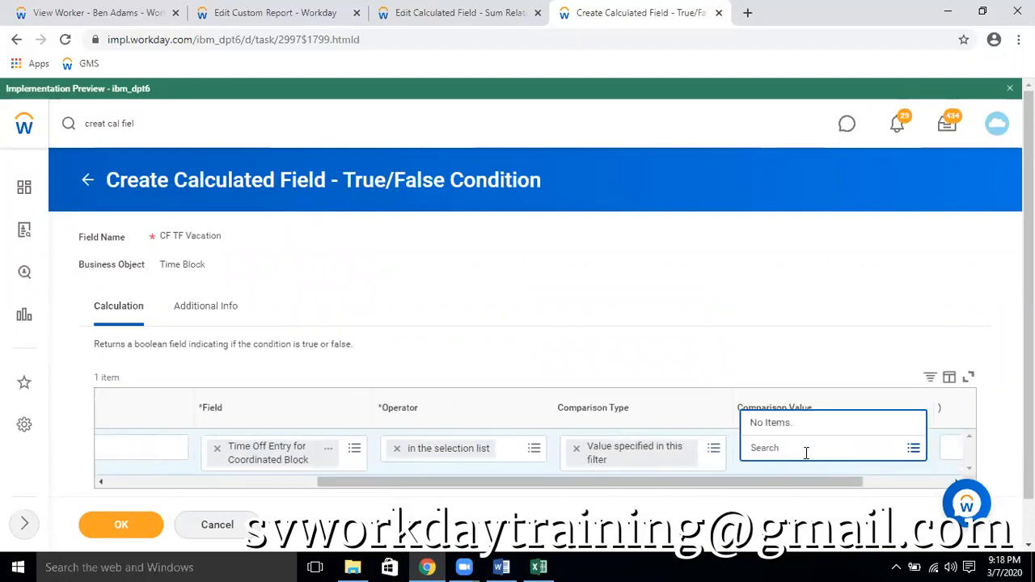
type("vacation")
key("Return")
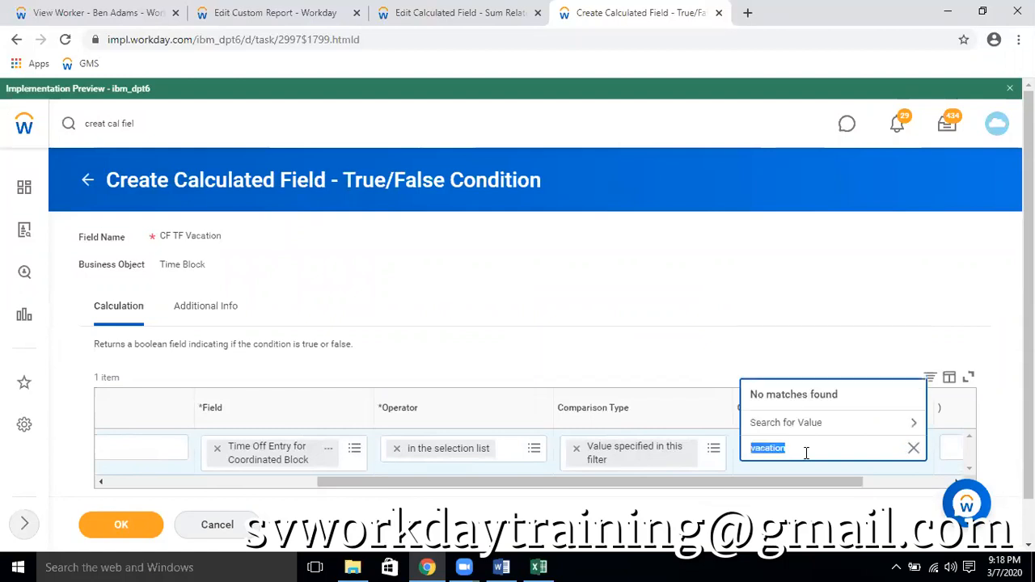
Clear the condition's field, search for time of, review the details of Time Off Entry for Coordinated Block and select it
left_click(226, 451)
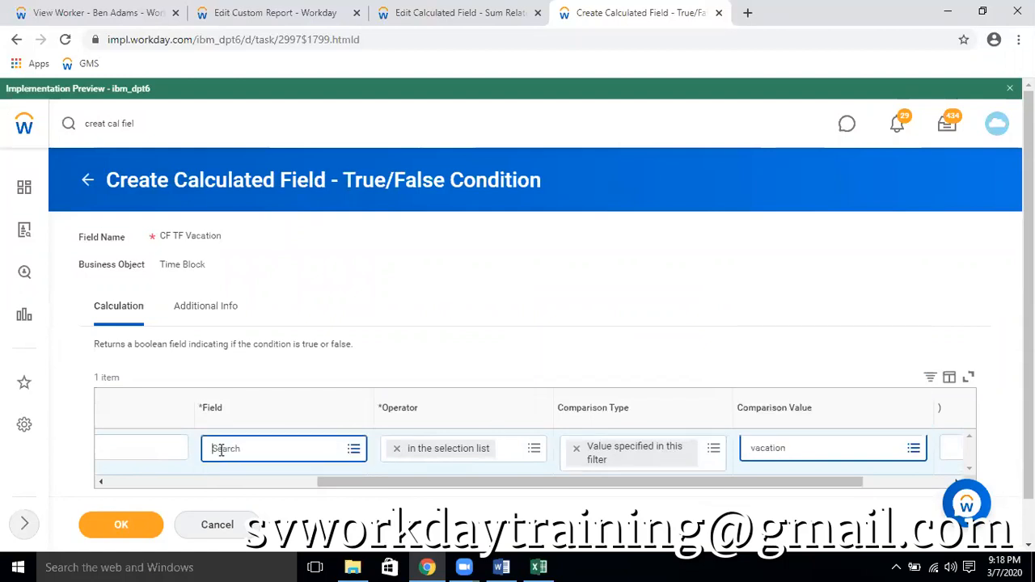
type("time of")
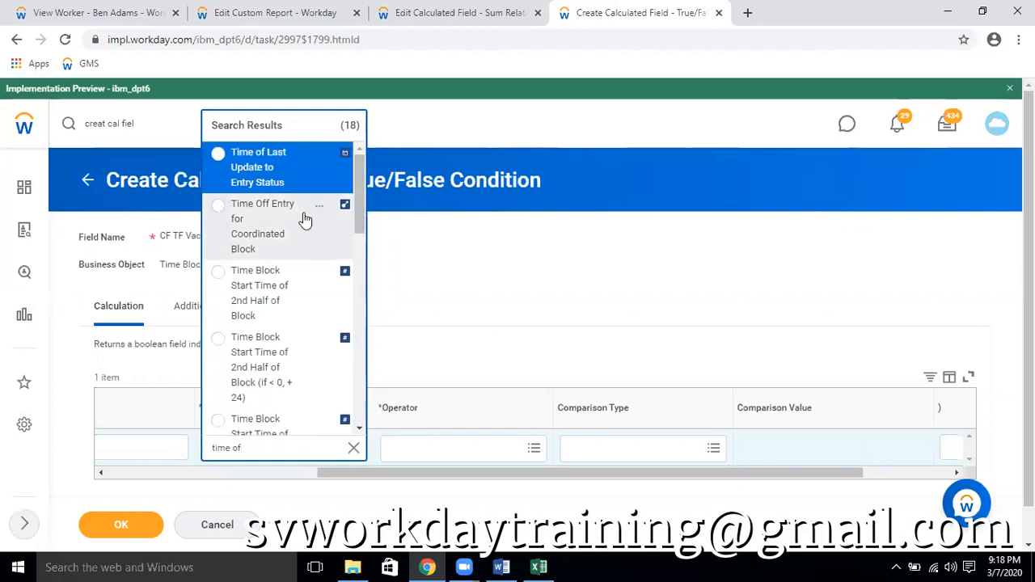
mouse_move(361, 214)
left_mouse_down()
mouse_move(361, 423)
mouse_move(372, 257)
mouse_move(362, 194)
left_mouse_up()
left_click(319, 209)
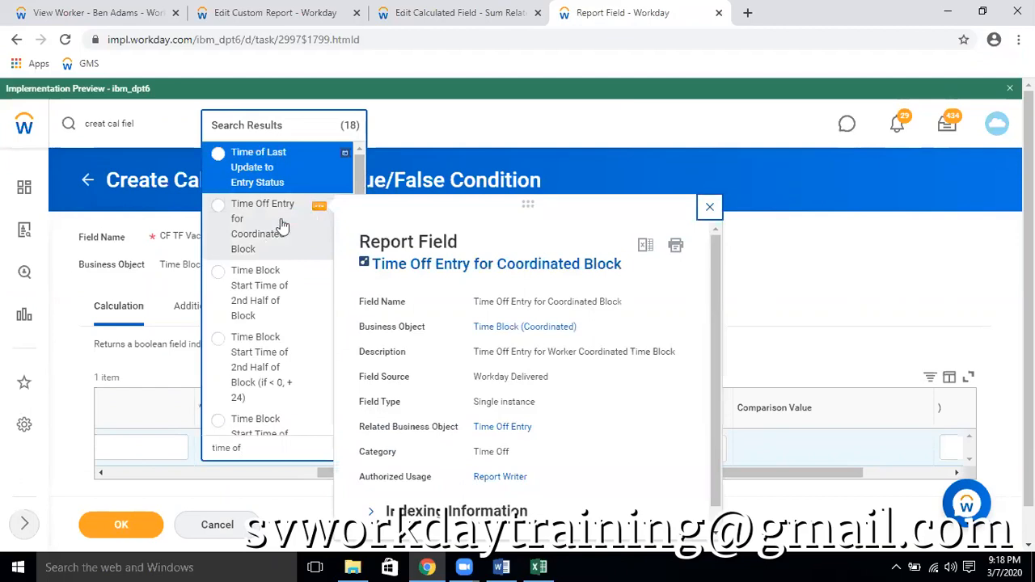
left_click(244, 228)
Set the condition's operator to in the selection list and open the comparison value choices
left_click(457, 445)
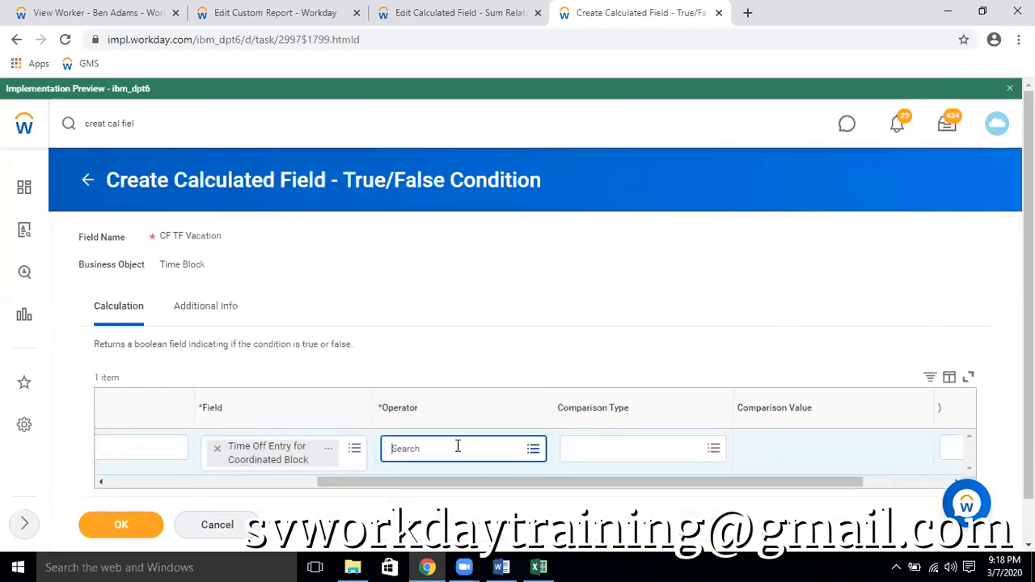
left_click(450, 398)
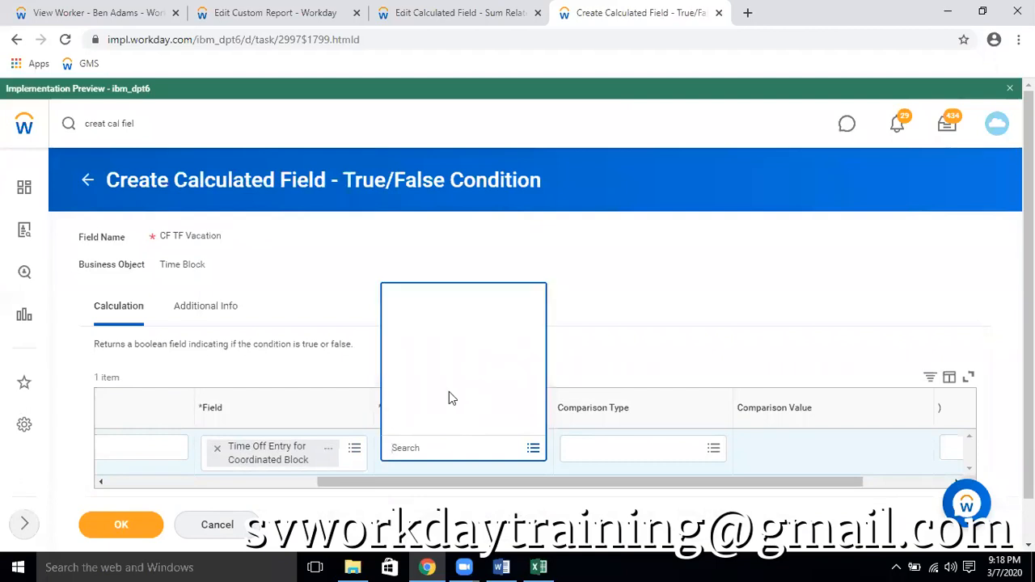
left_click(439, 354)
left_click(780, 448)
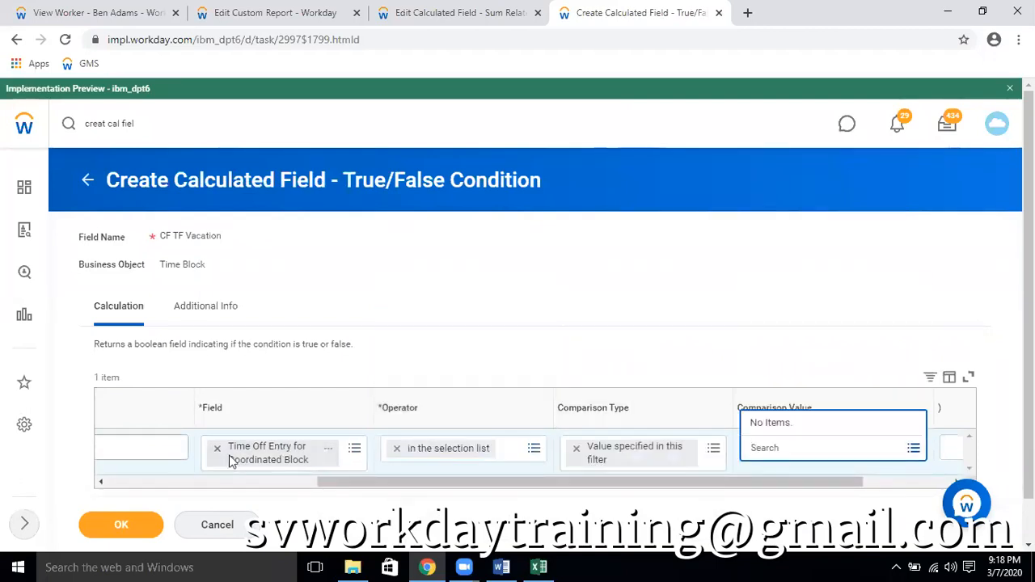
left_click_drag(351, 482, 99, 483)
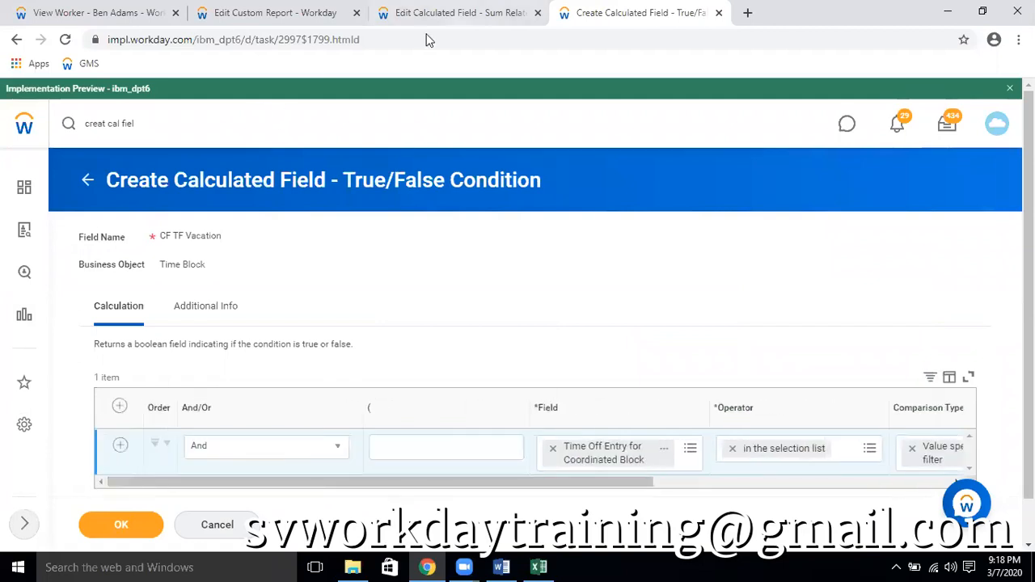
In the CF TF Time off = Vacation Plan calculated field, set Field to Sum to Reported Quantity and save it
left_click(459, 12)
left_click(231, 430)
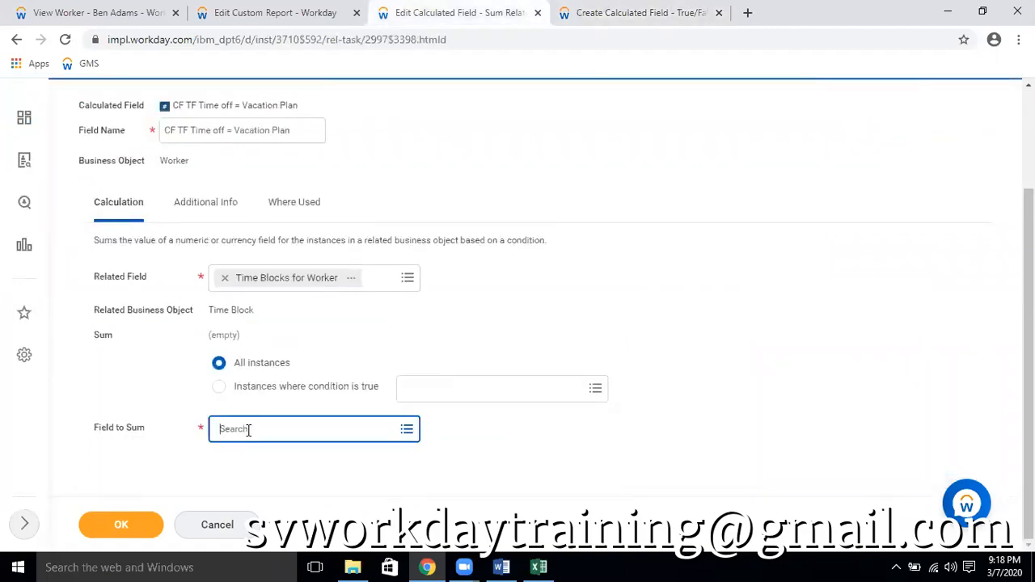
type("repot")
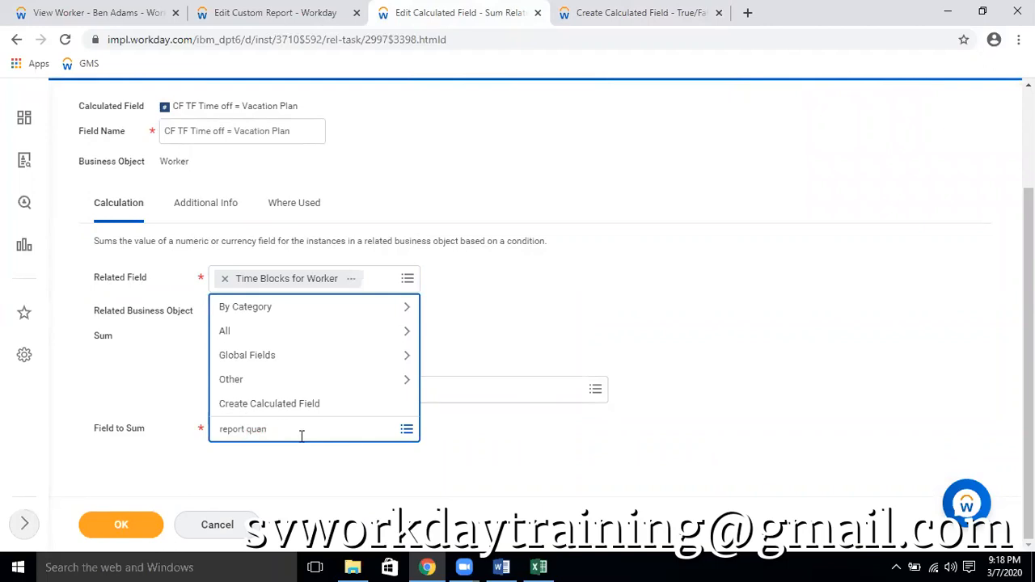
key("Return")
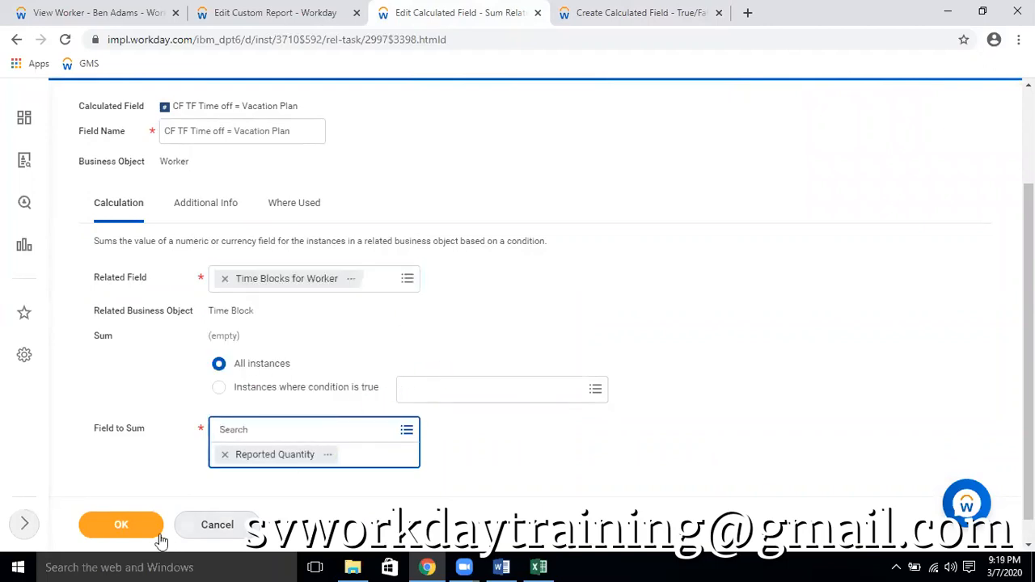
left_click(154, 531)
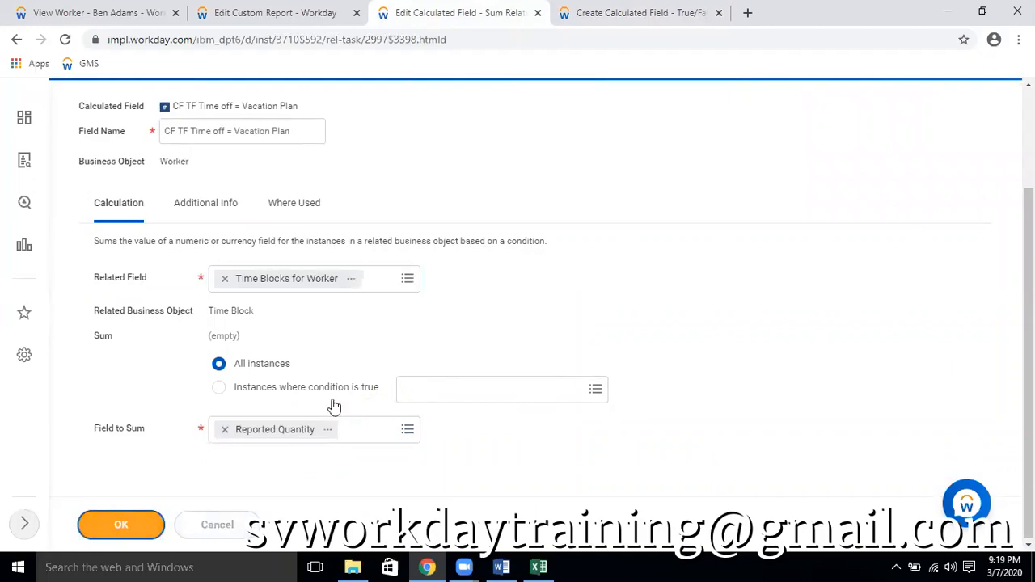
Add another Worker column to the custom report and enter CF TF Time off = Vacation Plan as its field
left_click(323, 206)
left_click(355, 270)
left_click(114, 13)
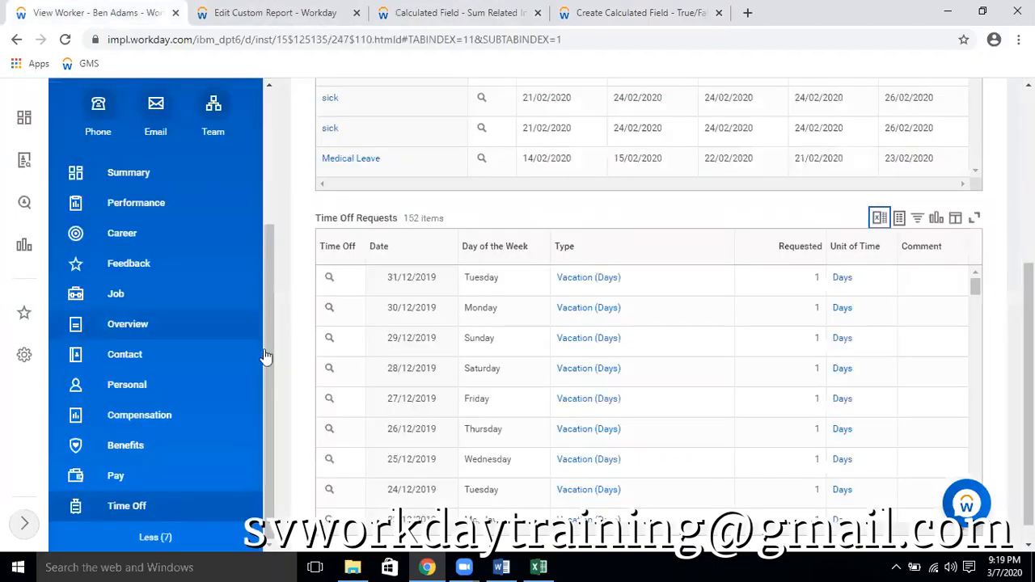
left_click(250, 13)
left_click(111, 375)
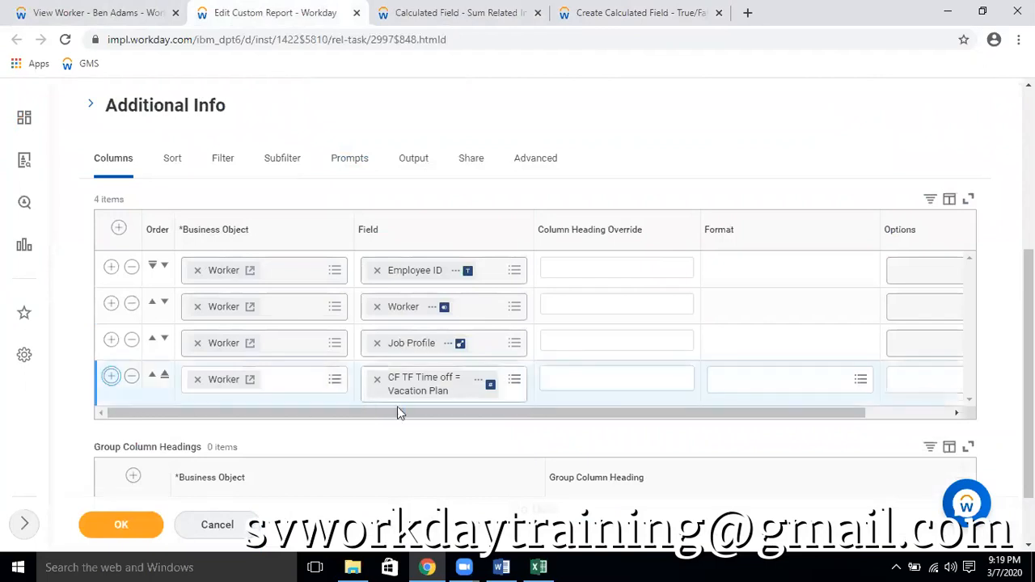
left_click(409, 427)
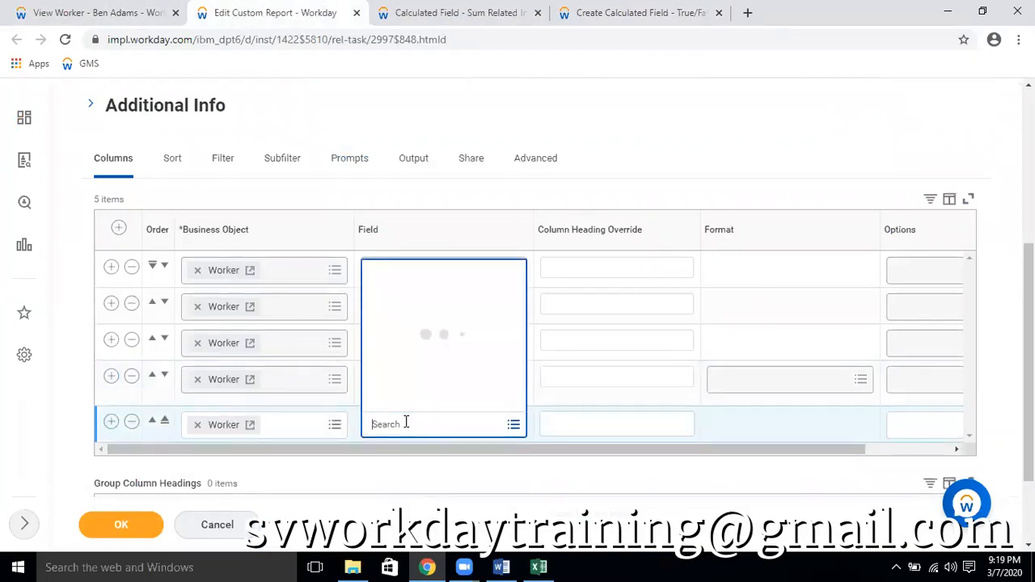
type("CF TF Time off = Vacation Plan")
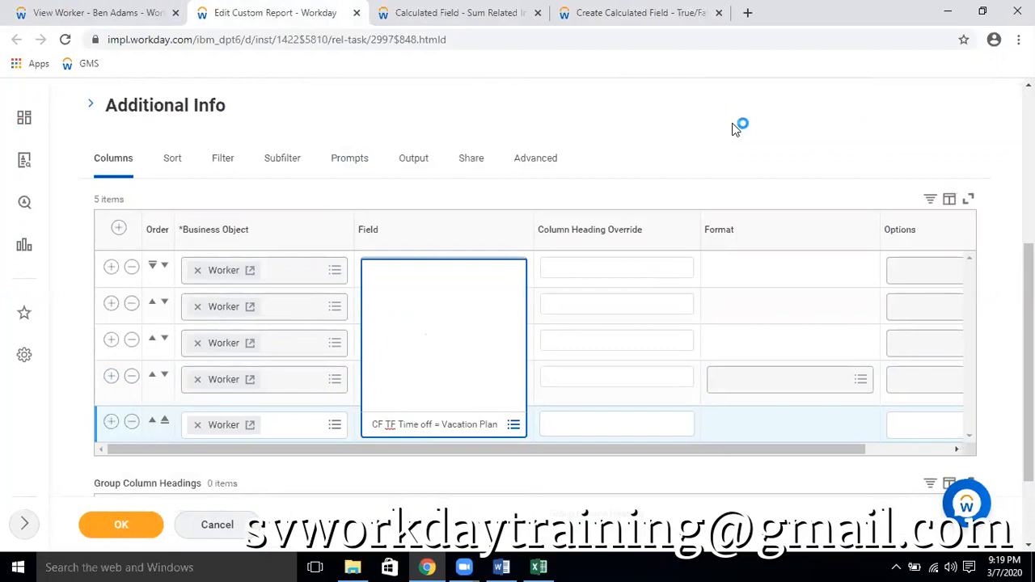
Save the Employee Headcount report and run it
left_click(120, 527)
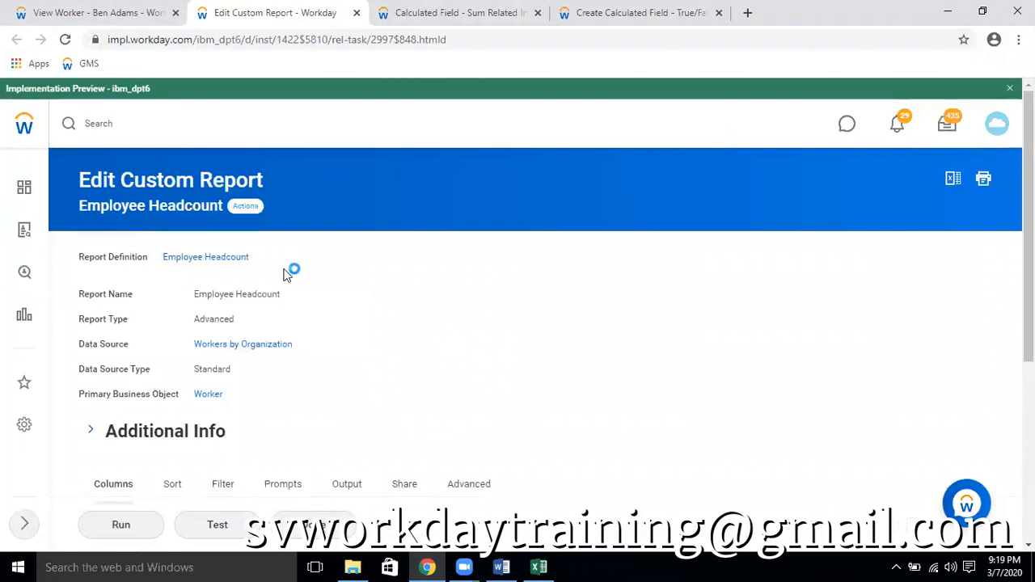
mouse_move(289, 277)
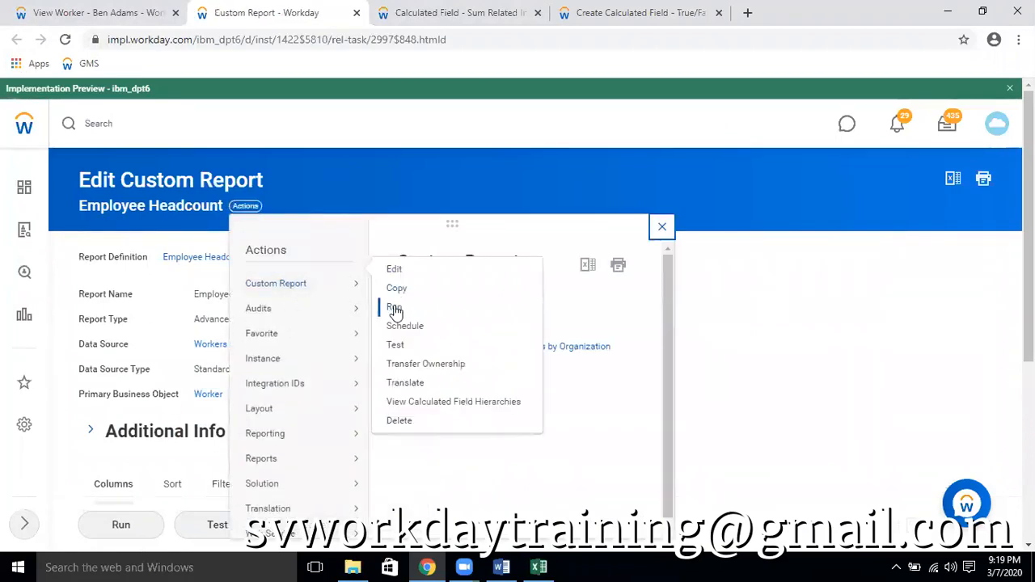
left_click(393, 308)
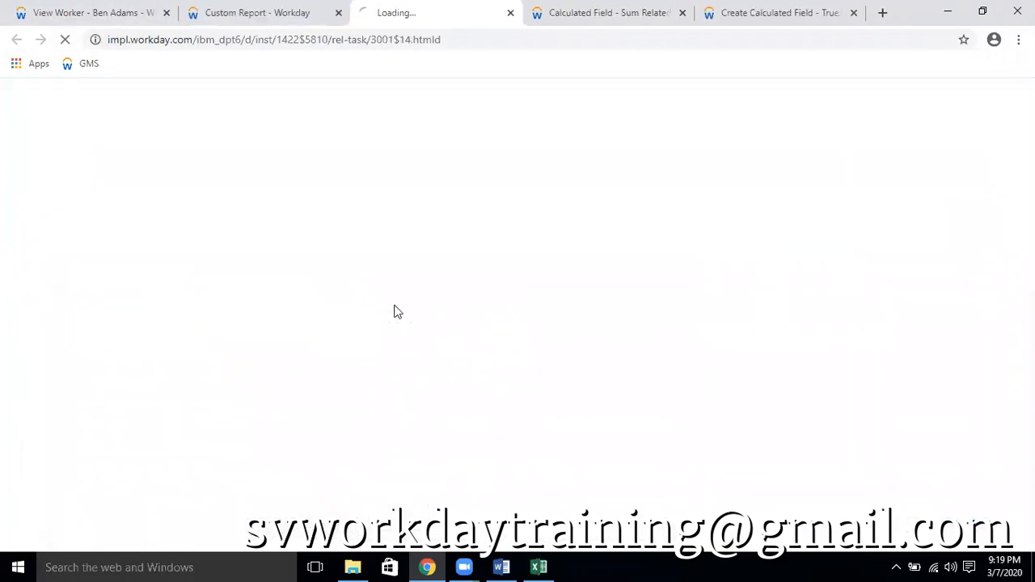
Close the worker profile, the report run and both calculated field browser tabs, keeping only the Custom Report page
left_click(163, 11)
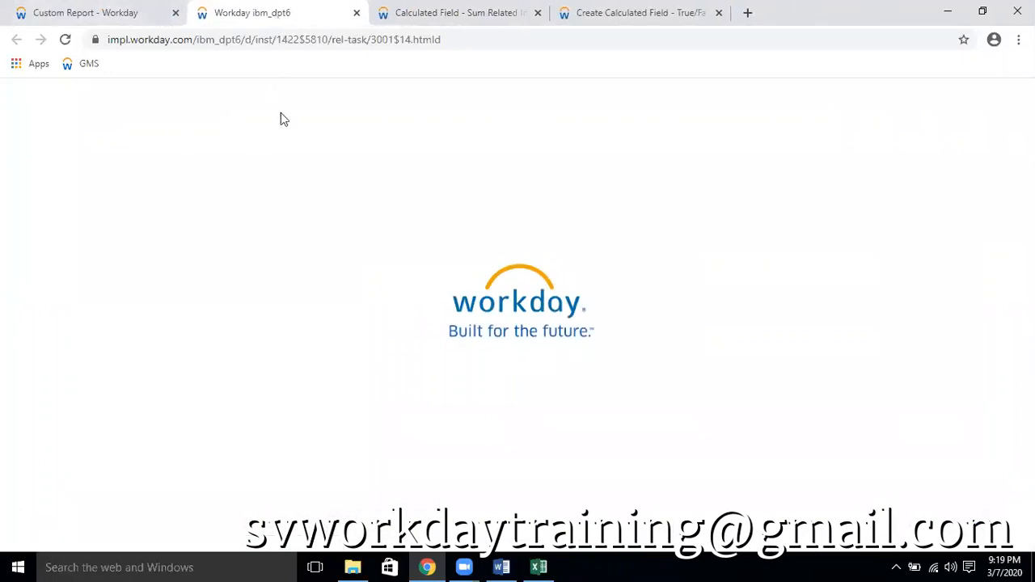
key("ctrl+w")
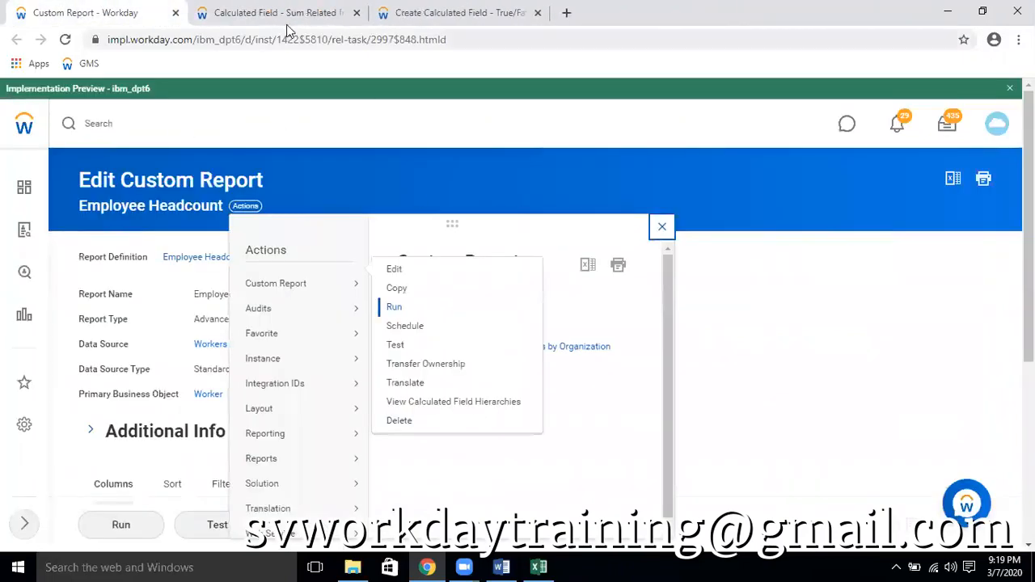
middle_click(267, 11)
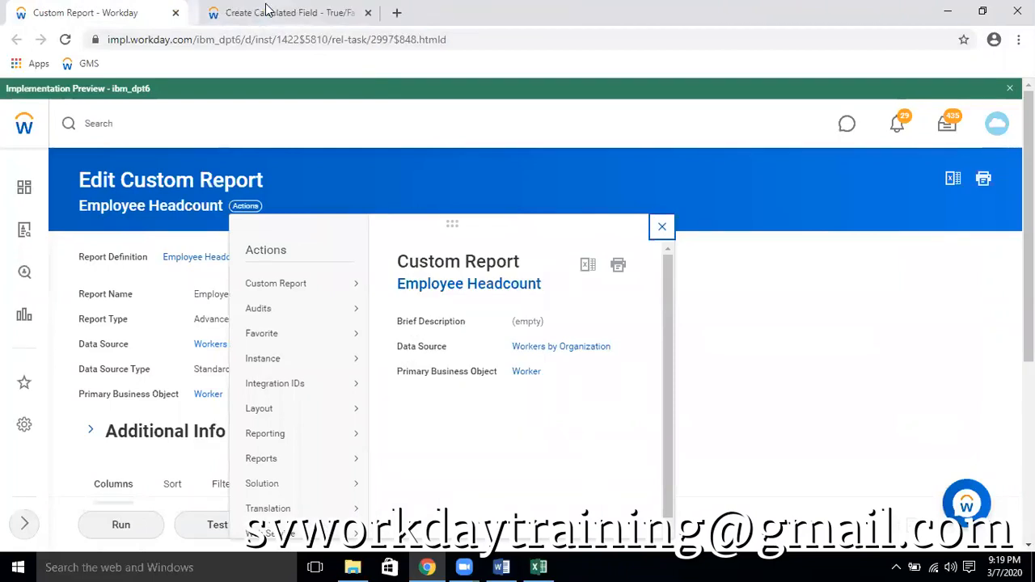
middle_click(279, 12)
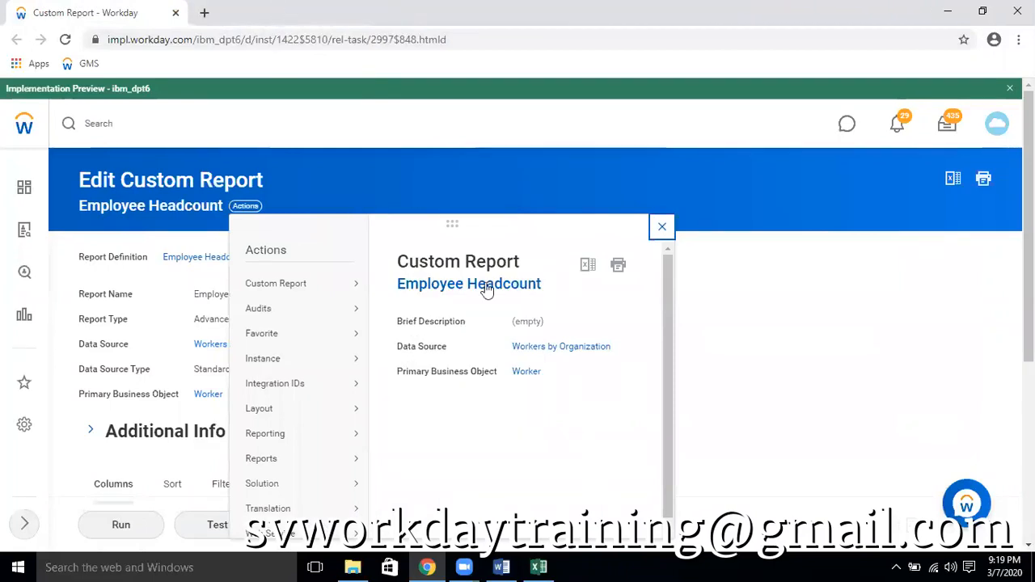
Run the Employee Headcount report in a new browser tab with Start Date 01/01/2000 and End Date 31/03/2020
left_click(663, 228)
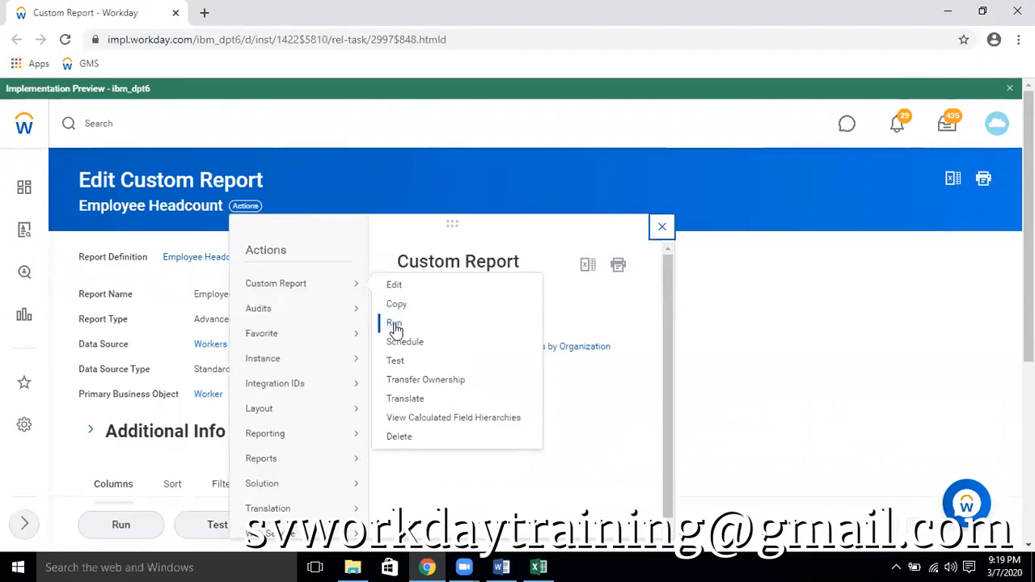
right_click(396, 327)
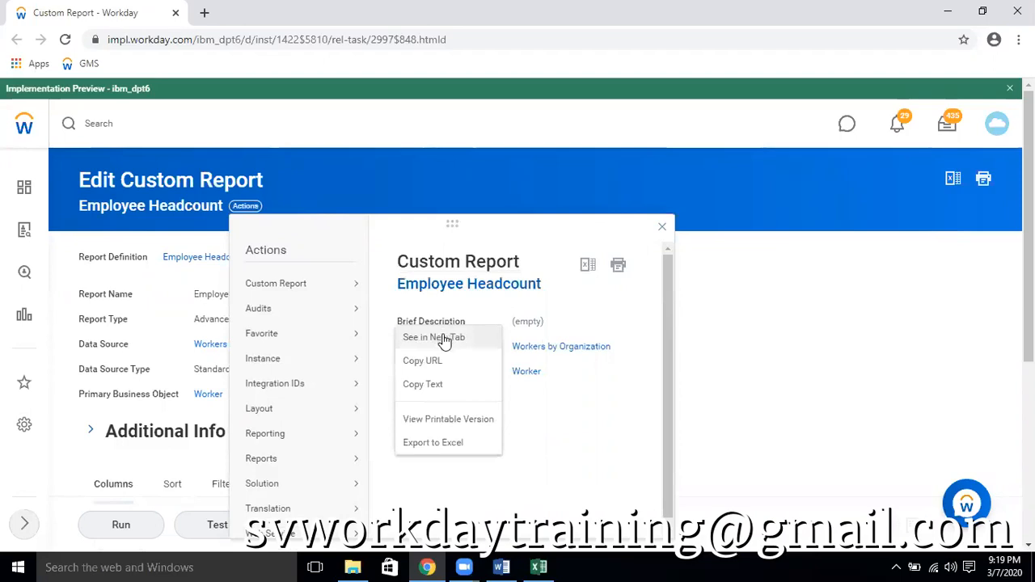
left_click(443, 338)
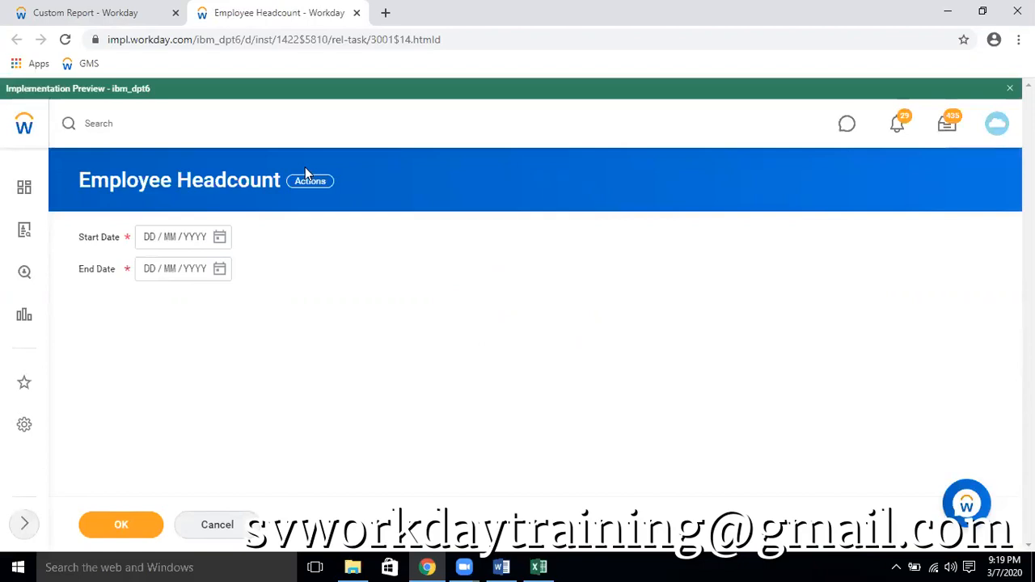
left_click(153, 243)
type("01010")
type("000")
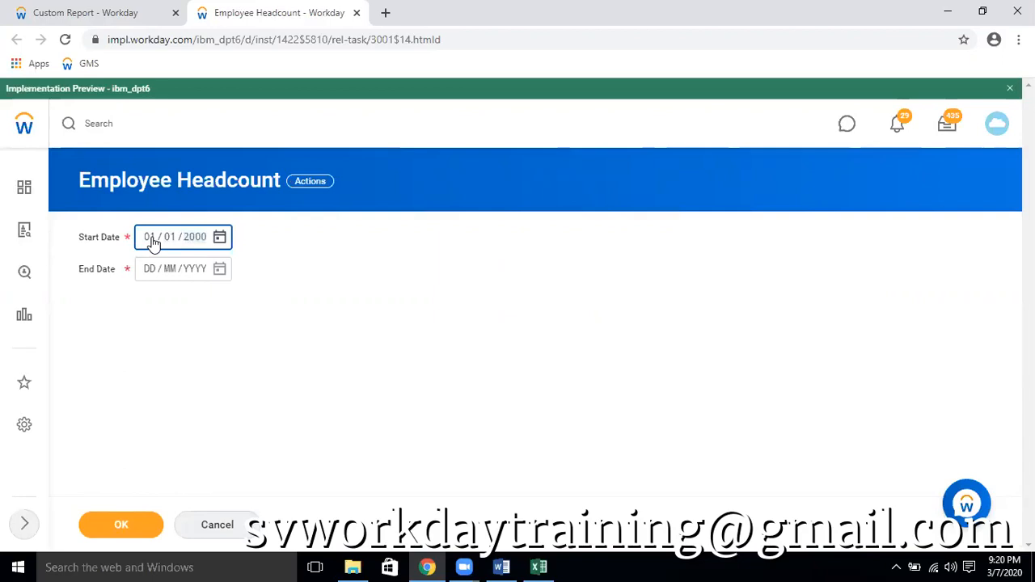
key("Tab")
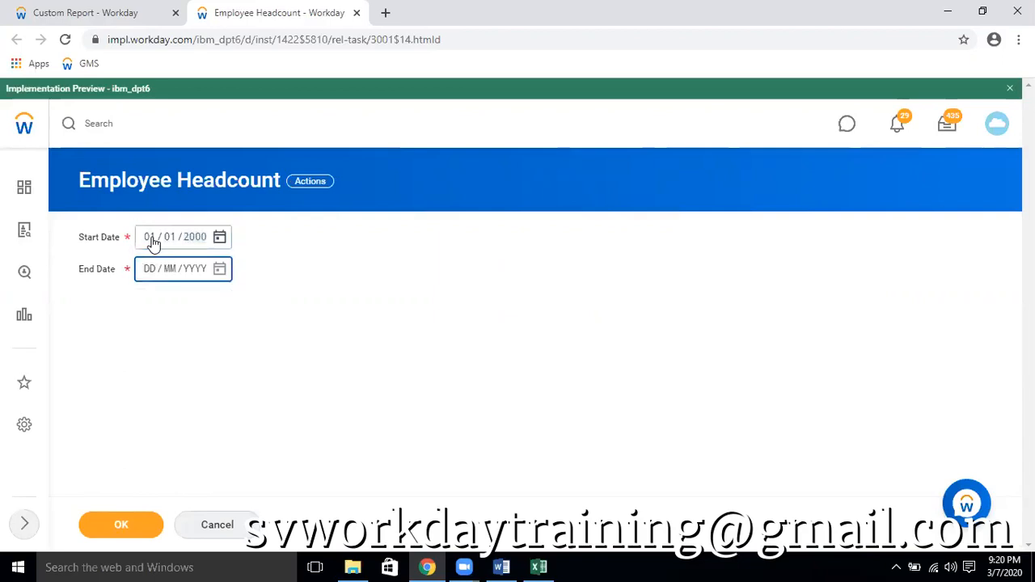
left_click(219, 268)
left_click(317, 399)
left_click(120, 525)
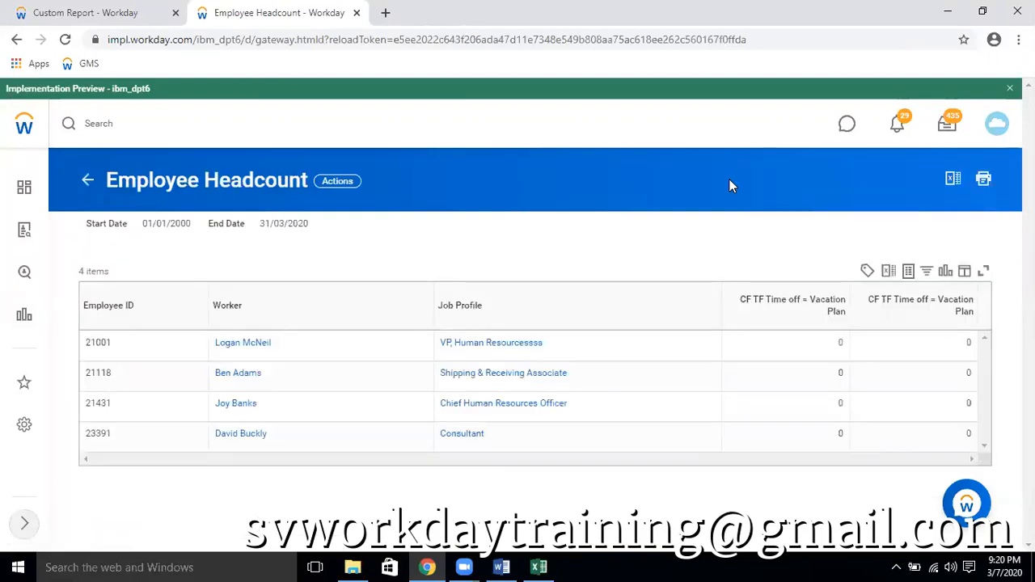
Return to the Employee Headcount custom report and open its definition for editing at the column list
left_click(127, 15)
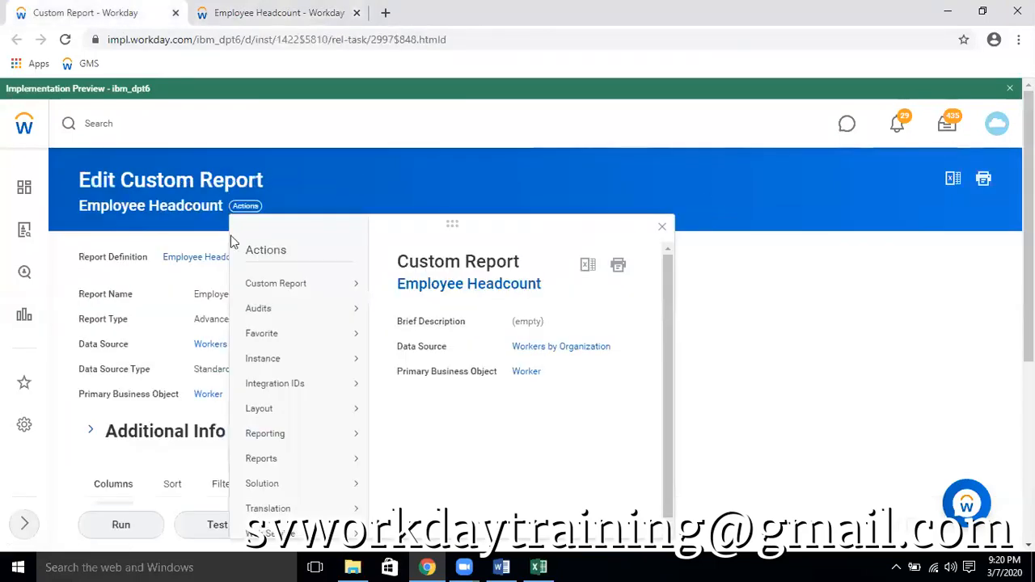
mouse_move(314, 287)
left_click(394, 287)
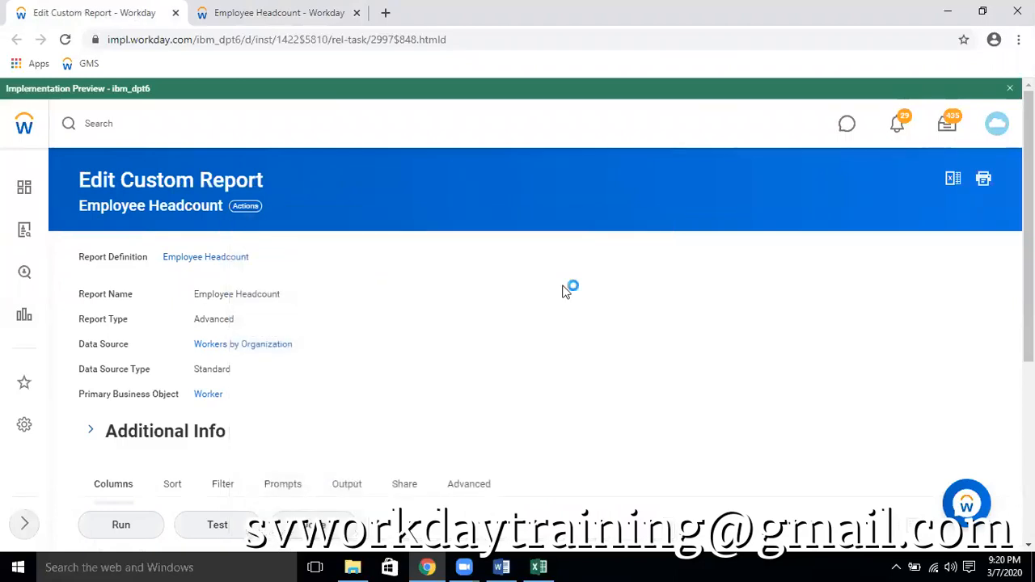
scroll(534, 307, "down", 4)
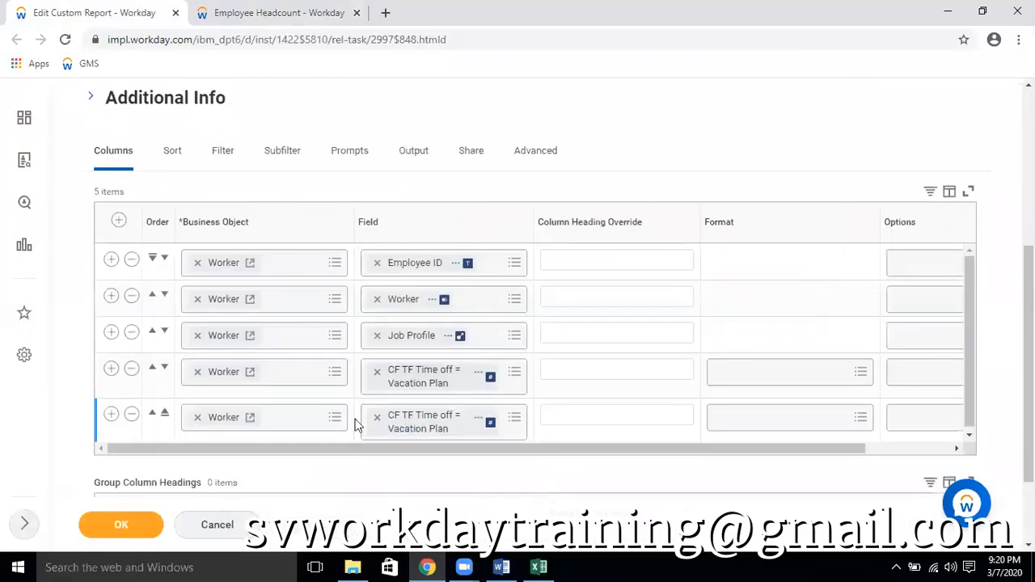
Open the CF TF Time off = Vacation Plan calculated field in its own tab, close the report results tab, and examine its calculation settings
left_click(480, 377)
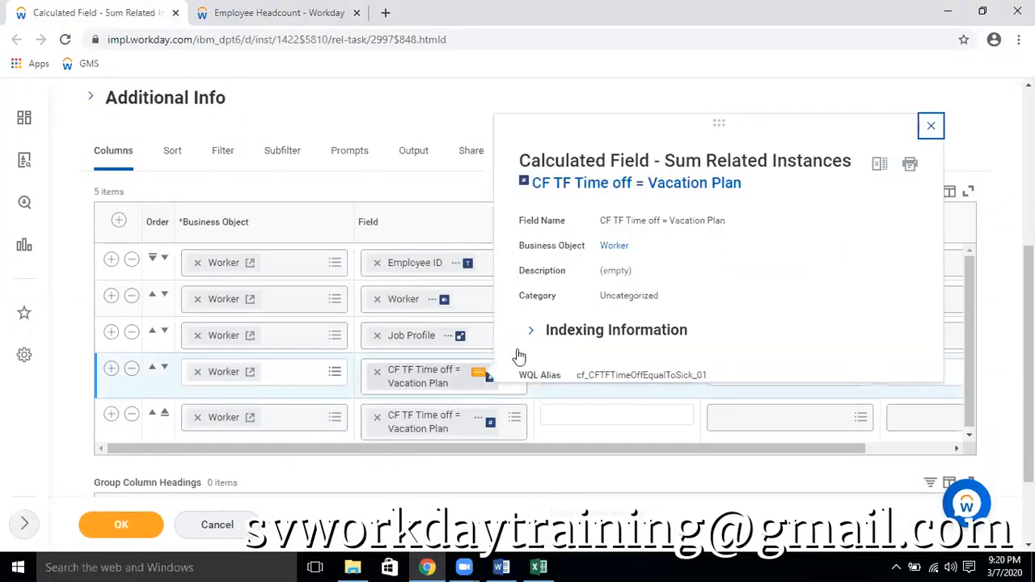
left_click(638, 185)
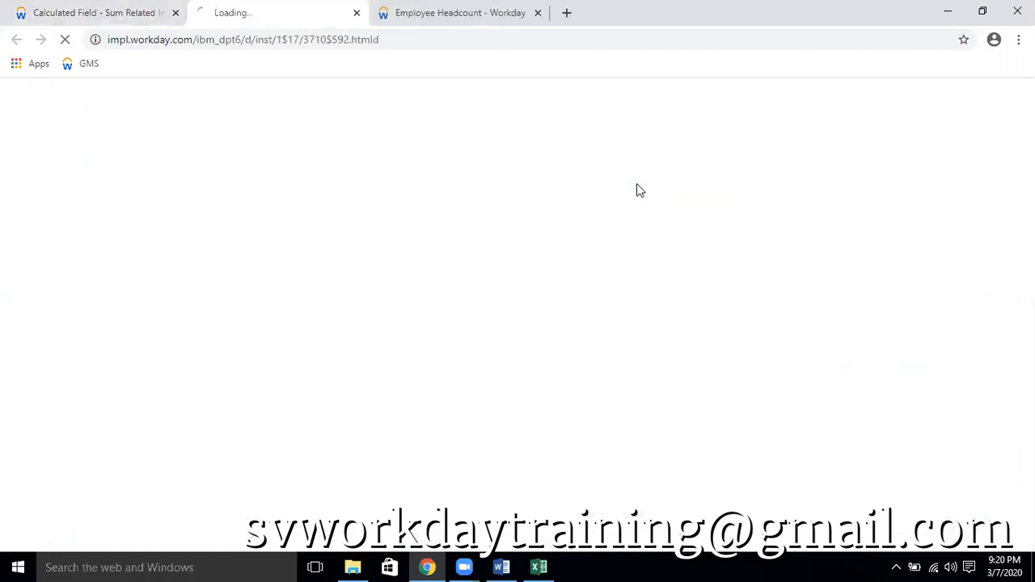
key("ctrl+Tab")
left_click(538, 13)
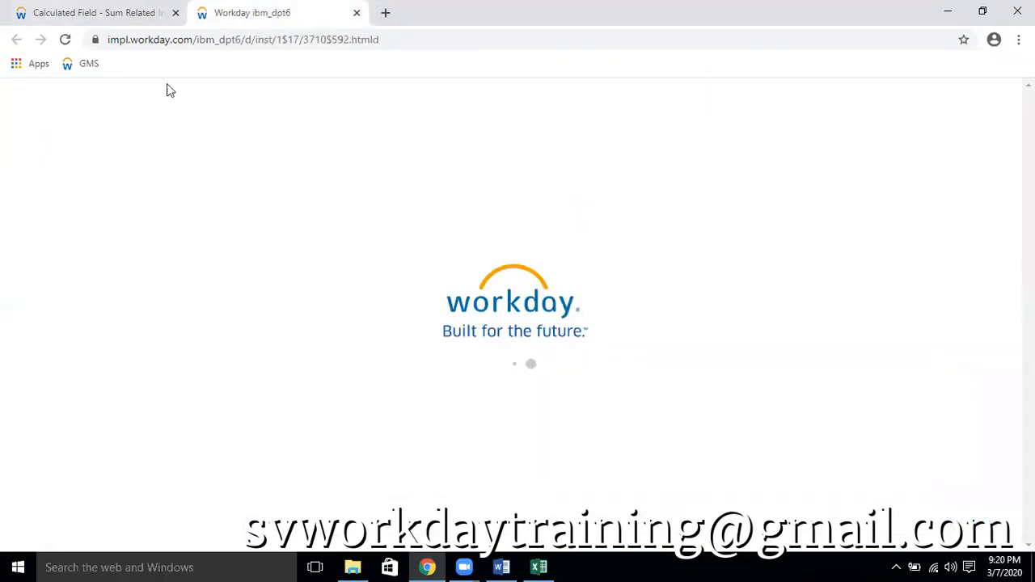
left_click(129, 15)
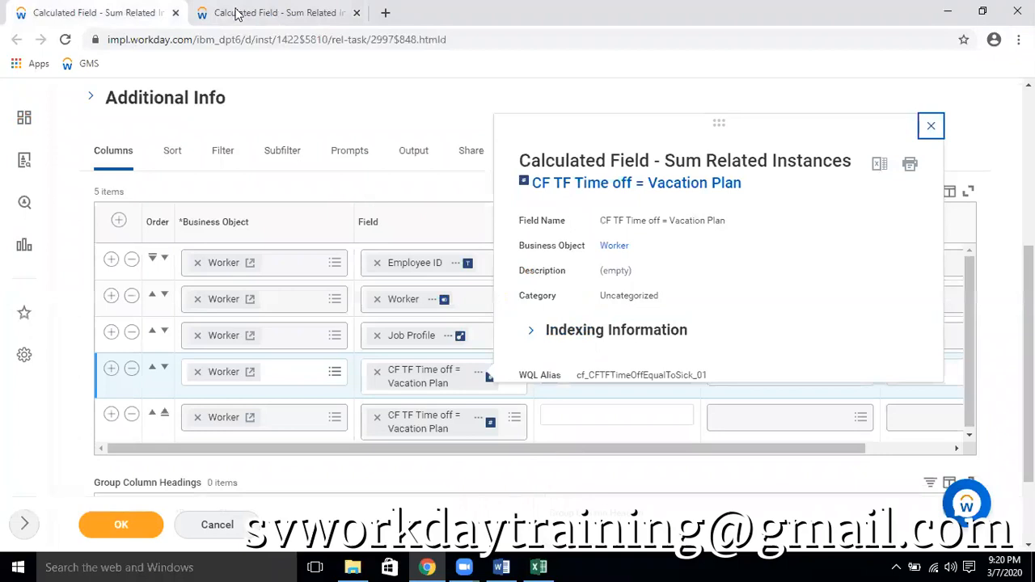
left_click(247, 13)
scroll(396, 223, "down", 1)
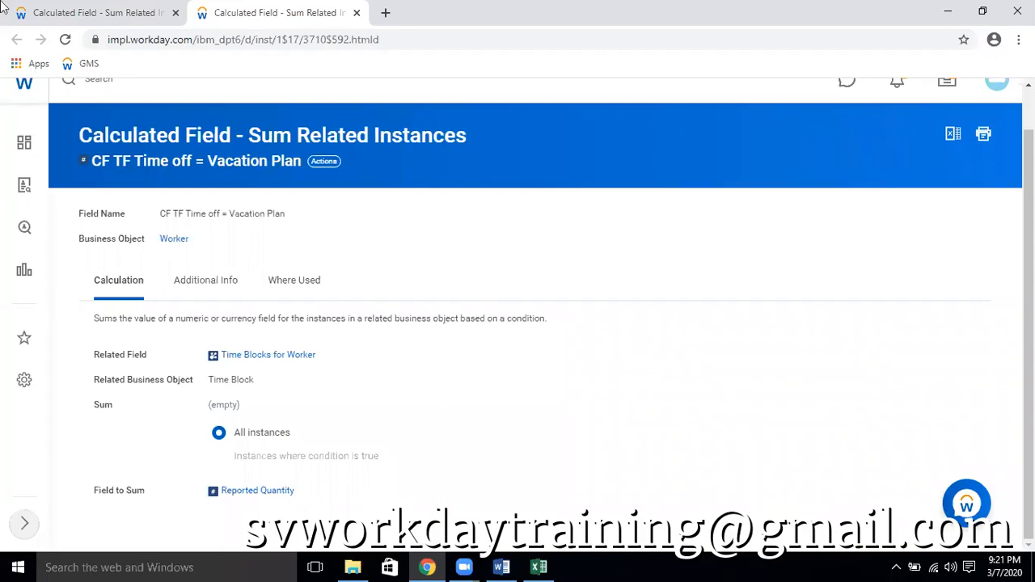
Search for the worker listed first in the Employee Headcount results and open that worker's profile
scroll(194, 92, "up", 2)
left_click(122, 133)
type("lo")
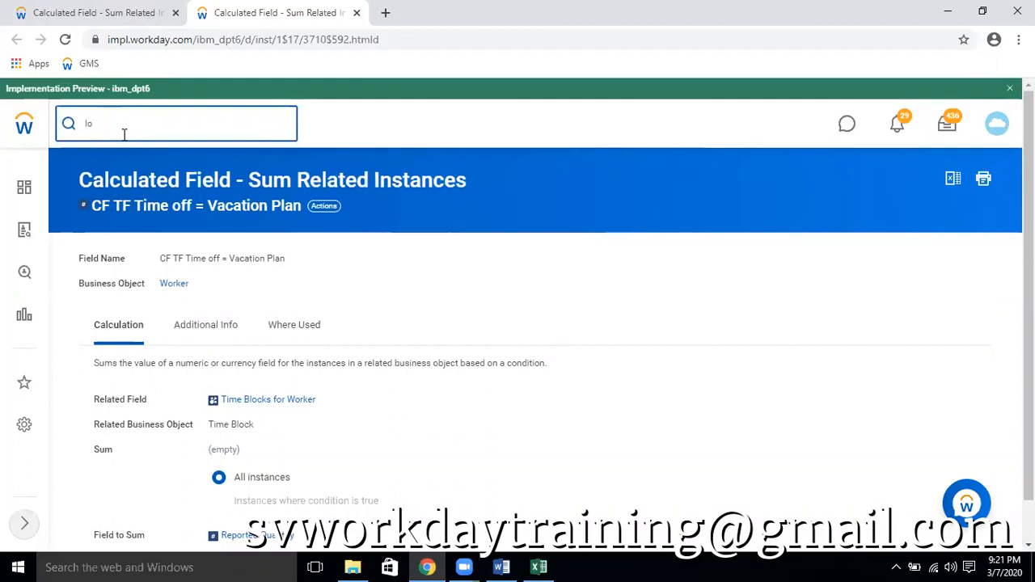
type("gan")
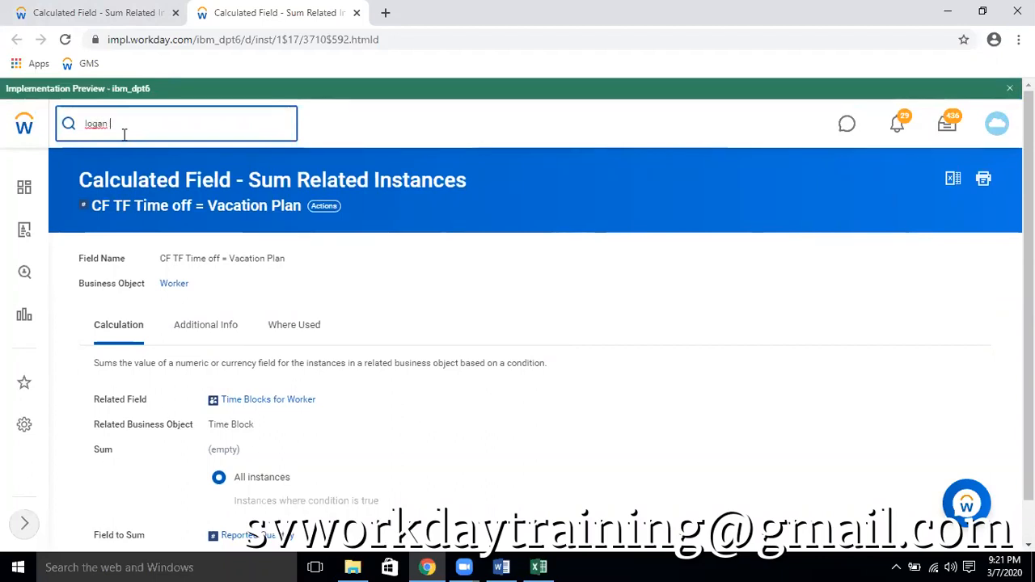
left_click(95, 177)
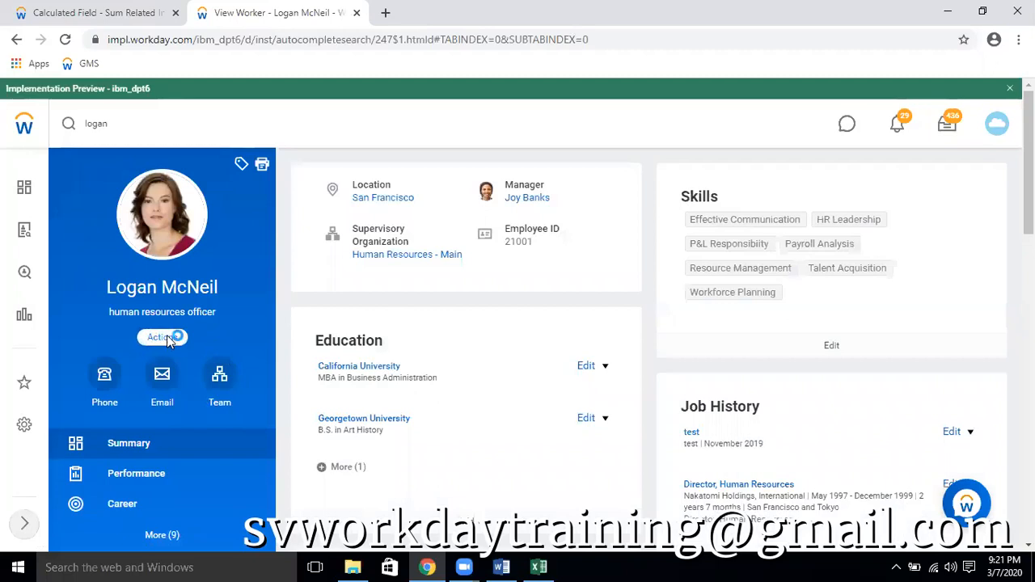
Open the worker's View Time Off page from the Time and Leave actions
left_click(166, 337)
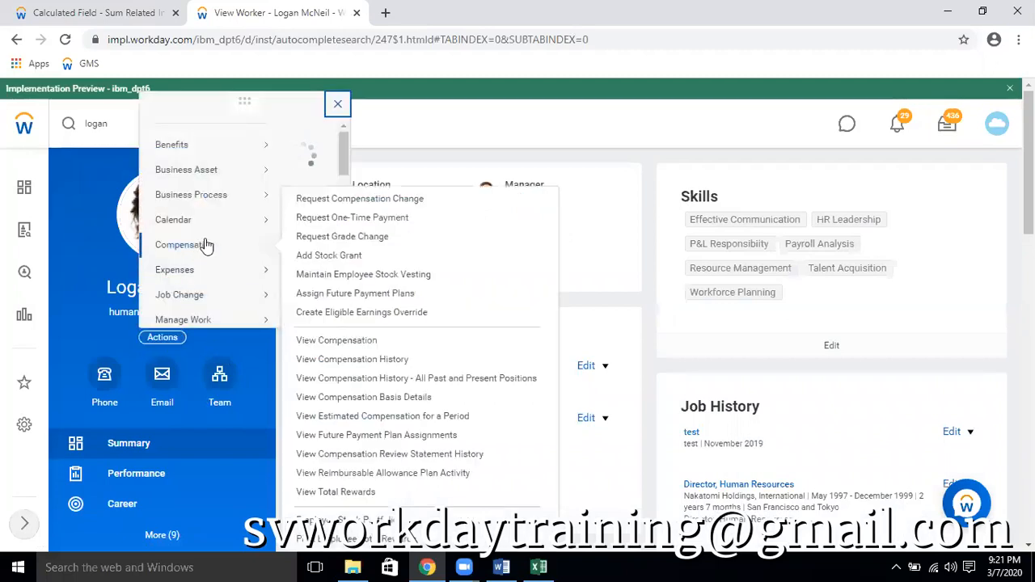
scroll(208, 247, "down", 3)
scroll(208, 245, "down", 3)
scroll(208, 245, "up", 2)
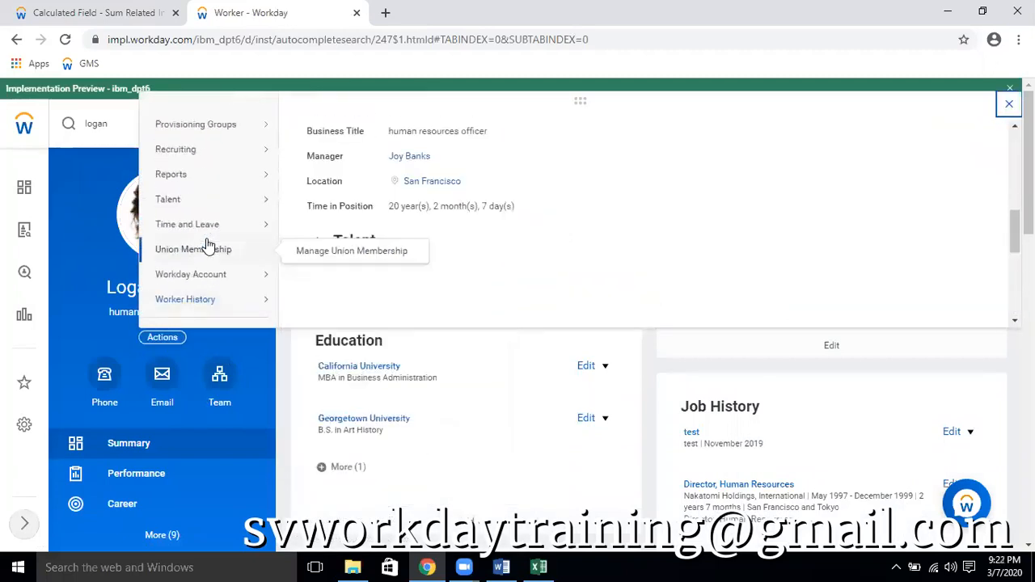
mouse_move(217, 227)
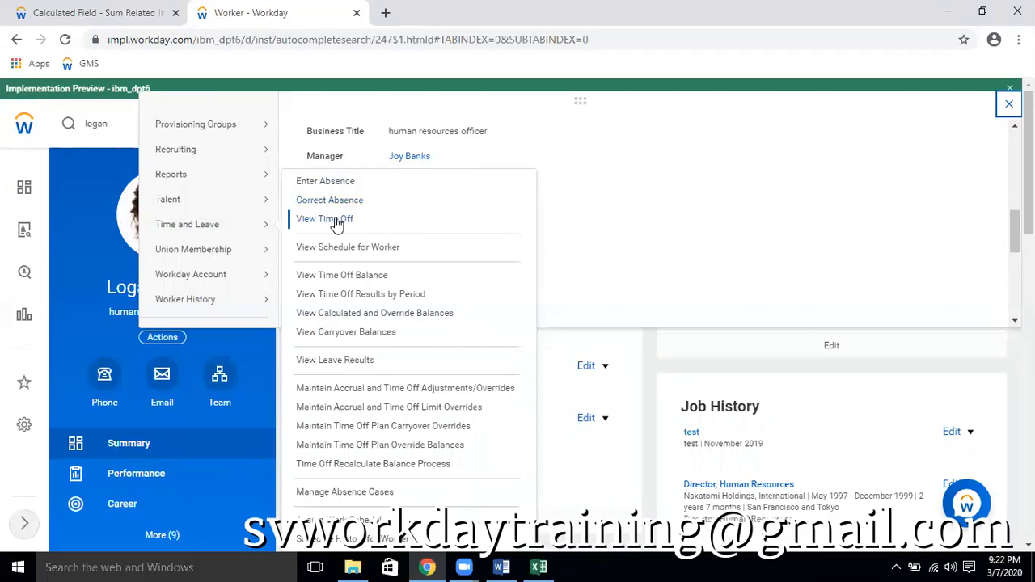
left_click(336, 223)
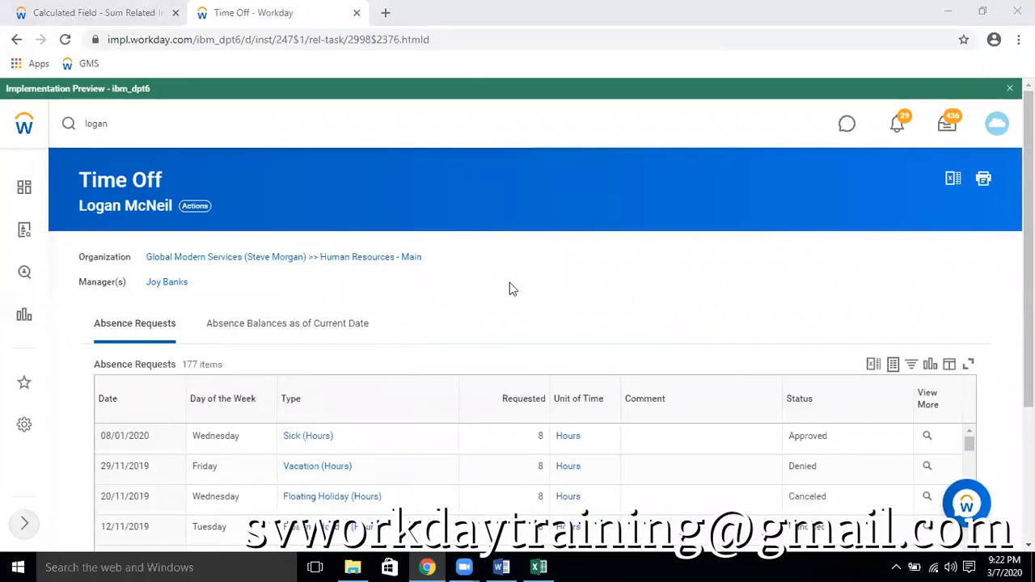
Export the worker's Absence Requests table to Excel and open the downloaded workbook with editing enabled
scroll(509, 289, "down", 1)
left_click(871, 290)
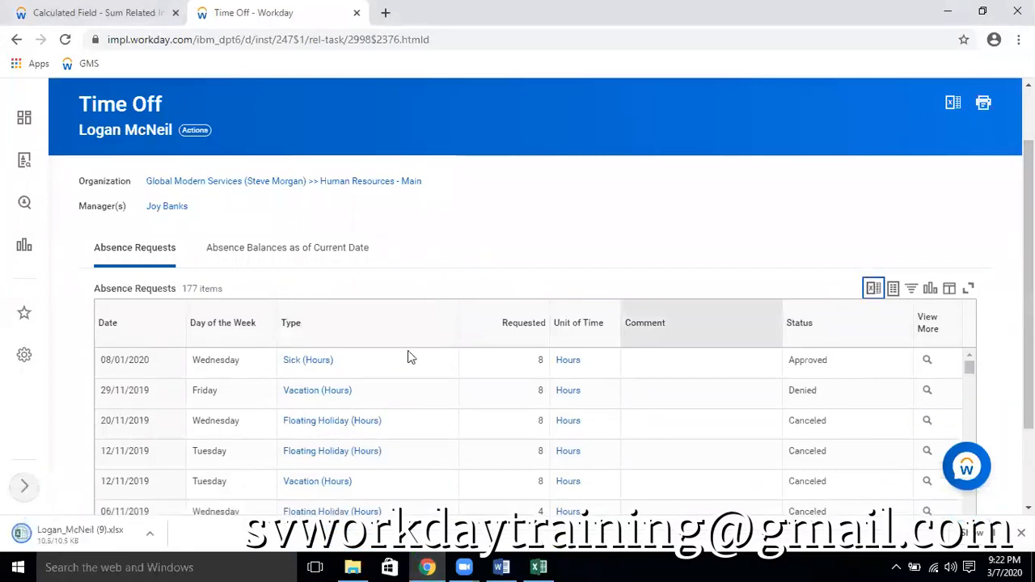
left_click(101, 534)
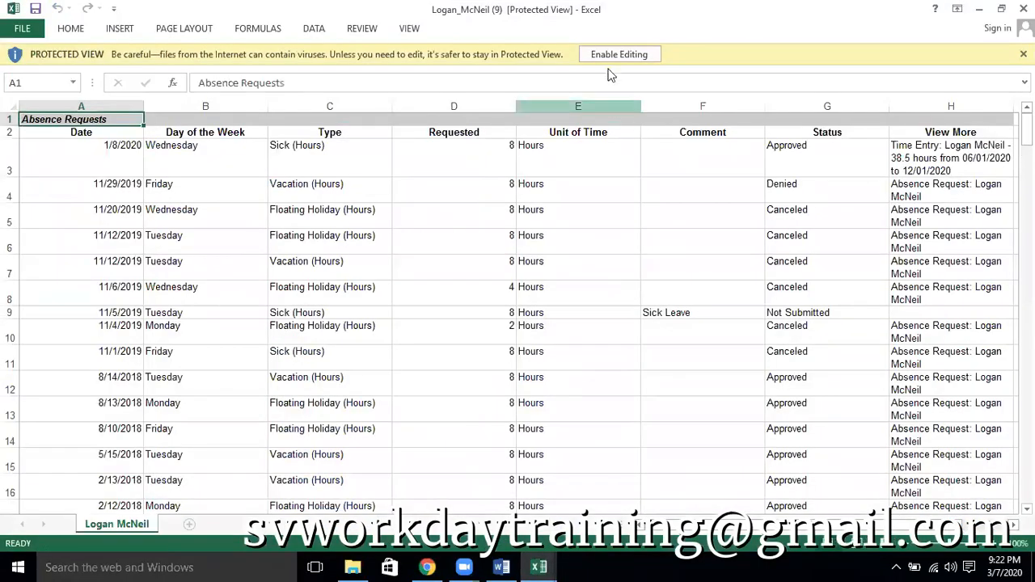
left_click(616, 54)
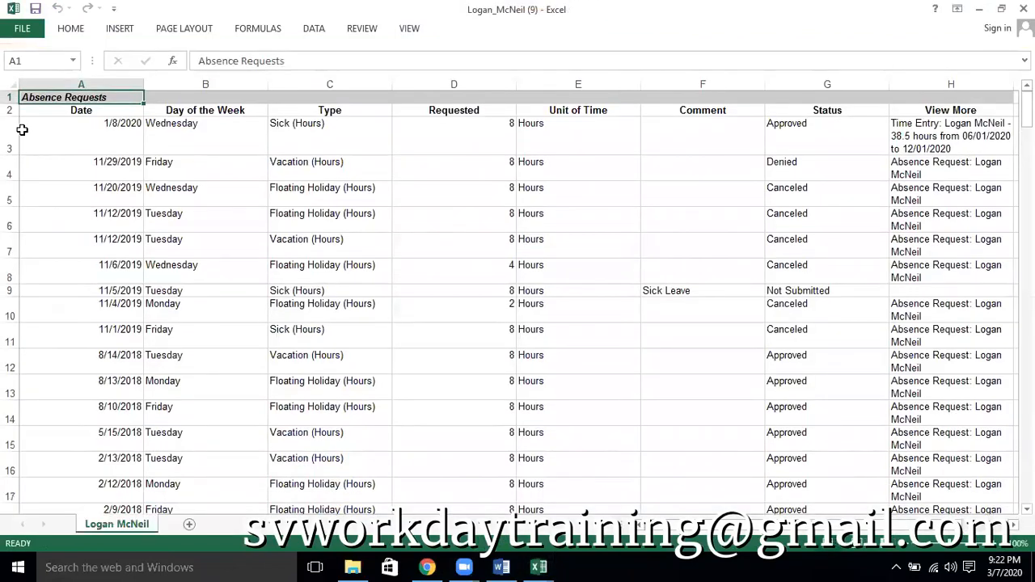
Add filters to the header row 2 and filter the Type column to Vacation (Hours) only
left_click(10, 109)
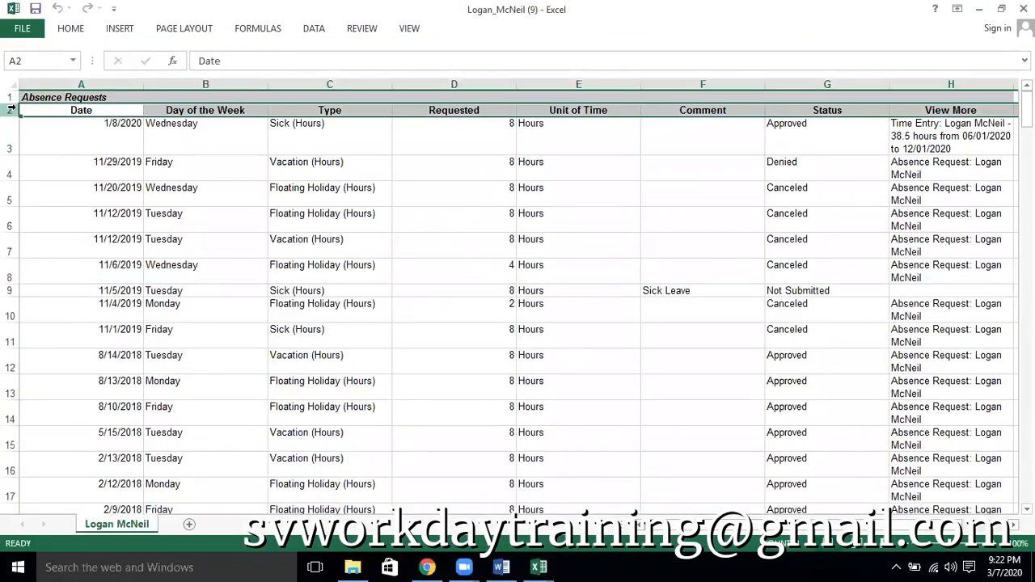
key("ctrl+shift+l")
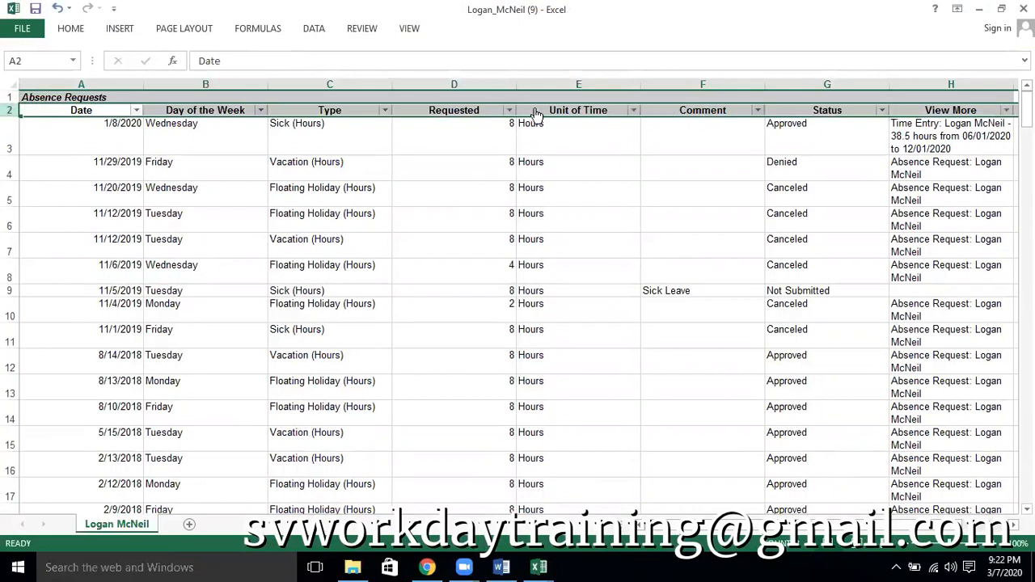
left_click(385, 110)
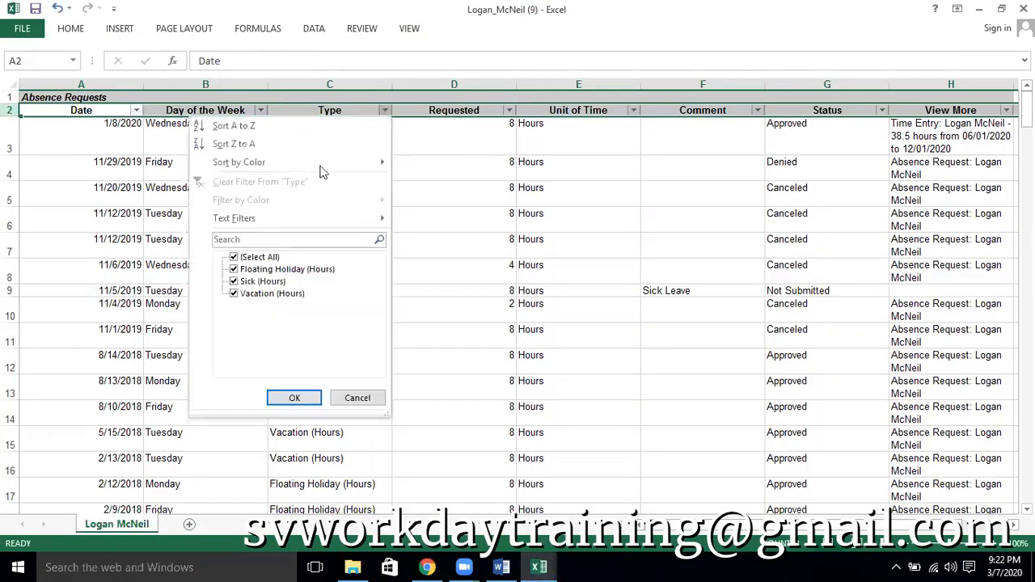
left_click(270, 259)
left_click(268, 272)
left_click(274, 270)
left_click(269, 294)
left_click(295, 397)
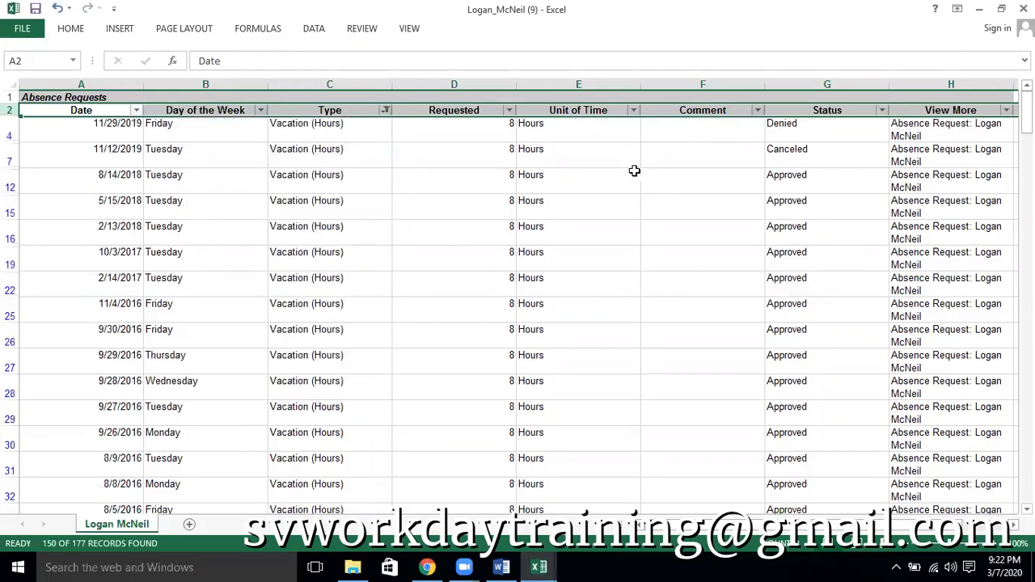
Select all filtered Requested values from cell D4 down and check their sum
left_click(489, 131)
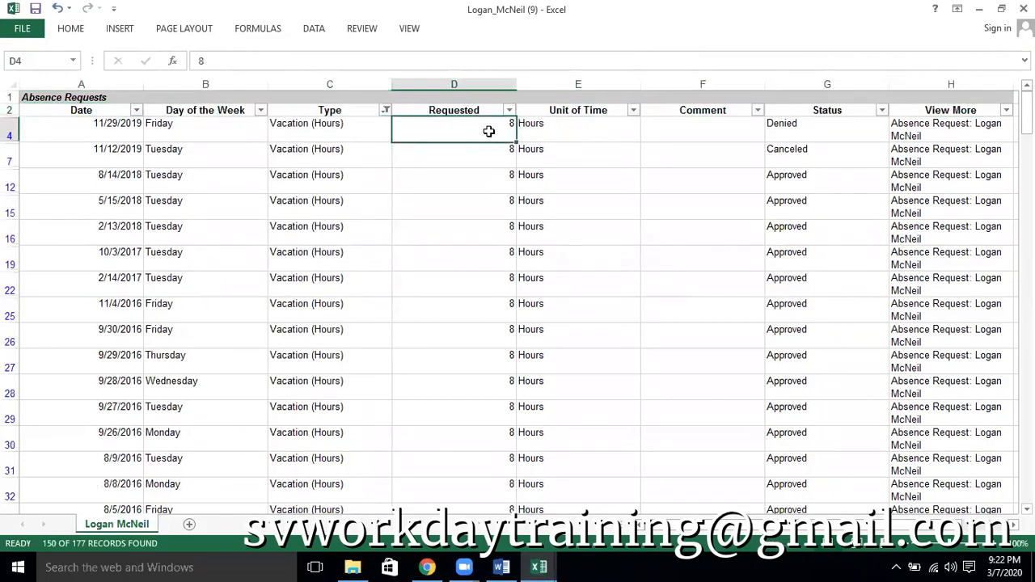
key("ctrl+shift+Down")
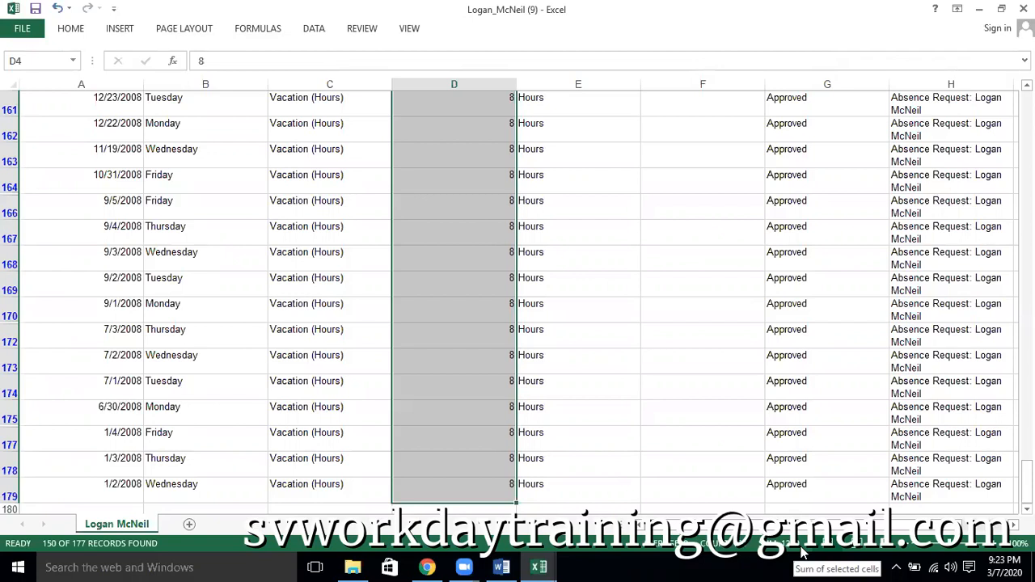
scroll(801, 423, "up", 6)
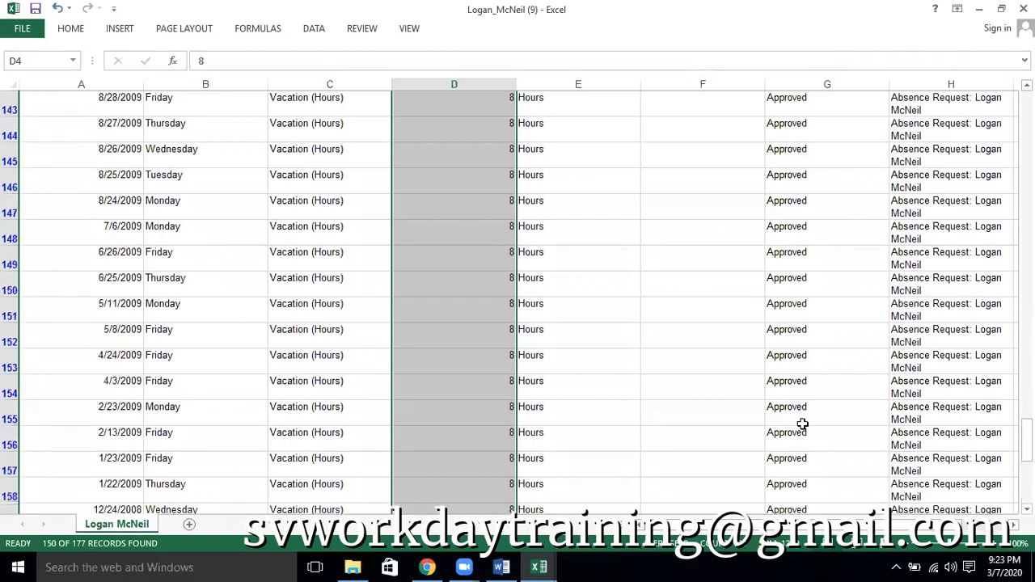
Filter the Status column to show only Approved requests
scroll(381, 122, "up", 15)
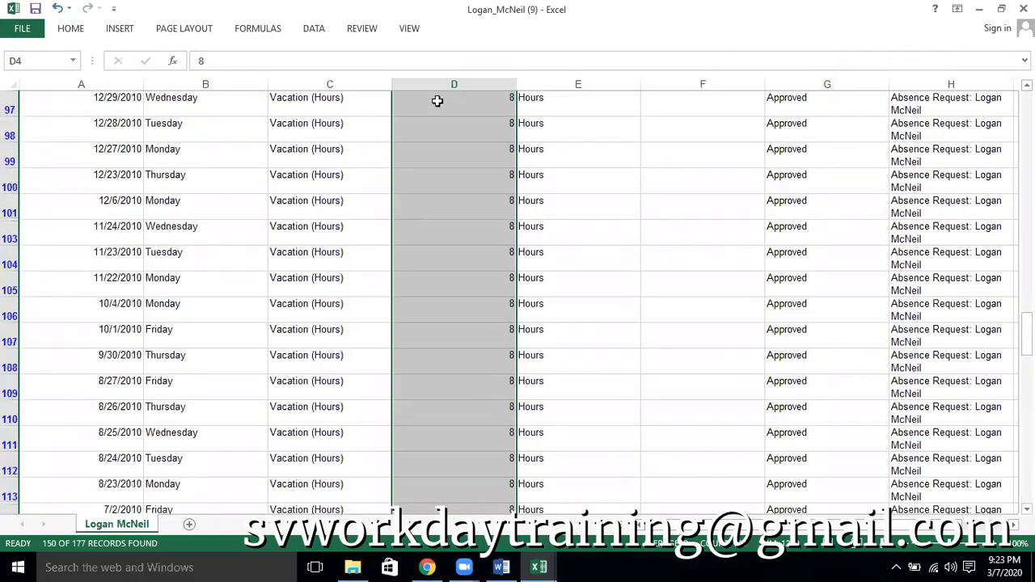
scroll(699, 349, "down", 8)
scroll(699, 349, "down", 7)
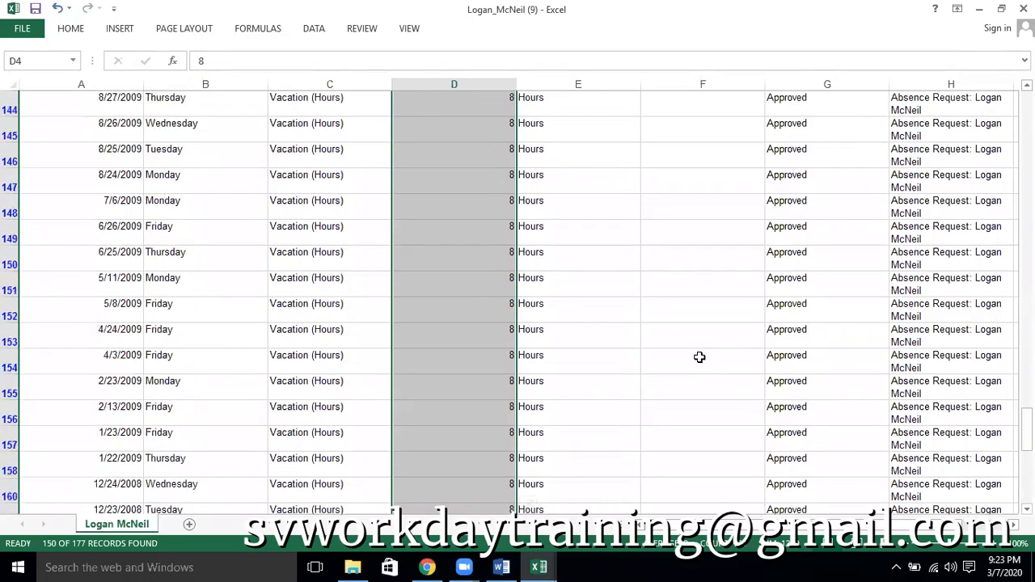
scroll(861, 474, "up", 20)
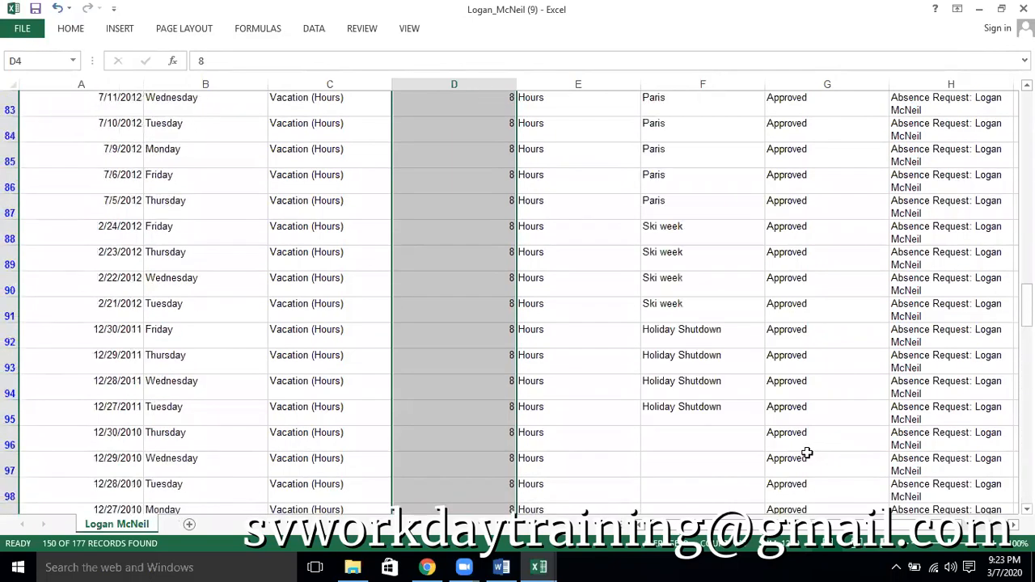
scroll(807, 454, "up", 10)
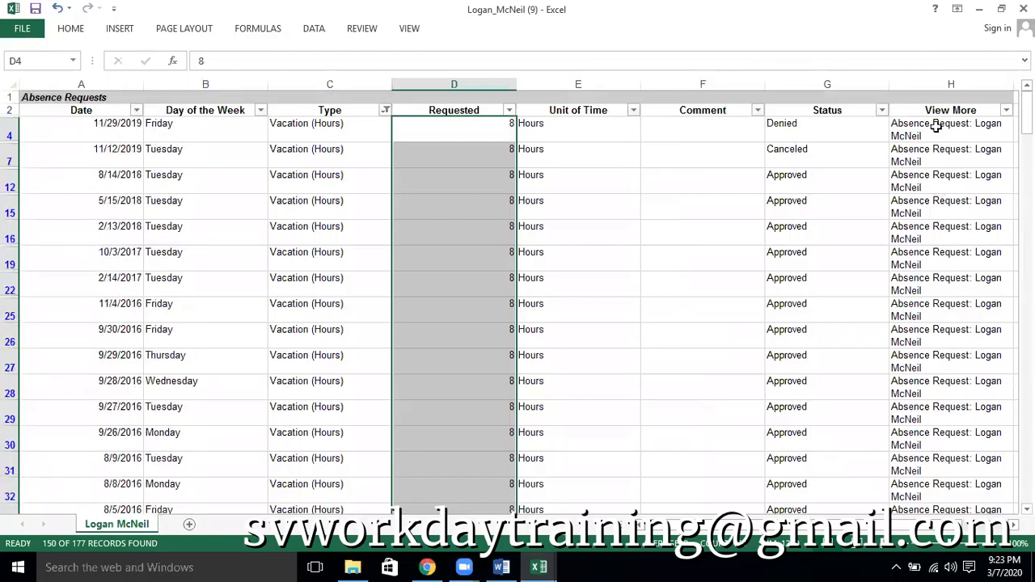
left_click(882, 111)
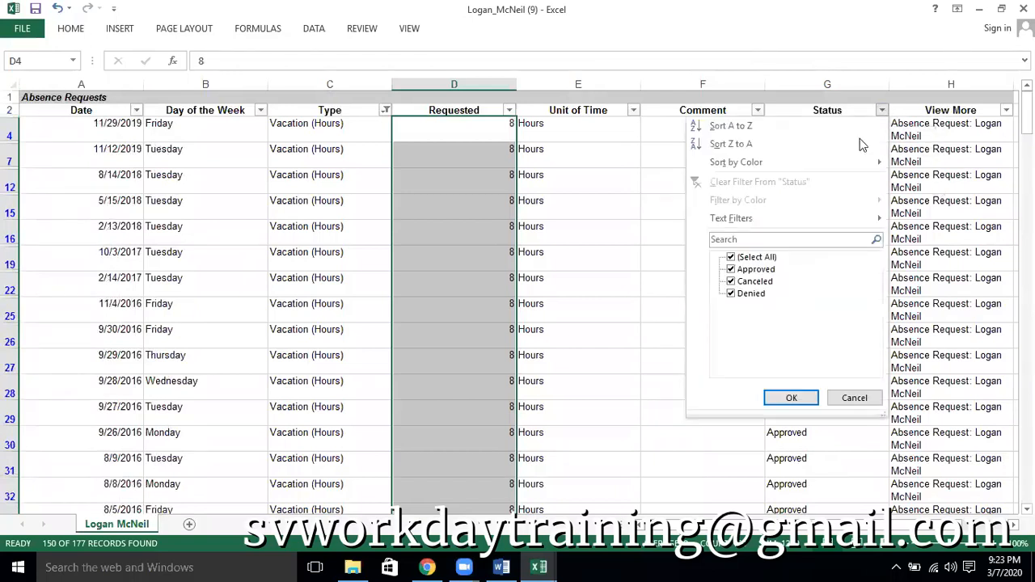
left_click(755, 260)
left_click(753, 268)
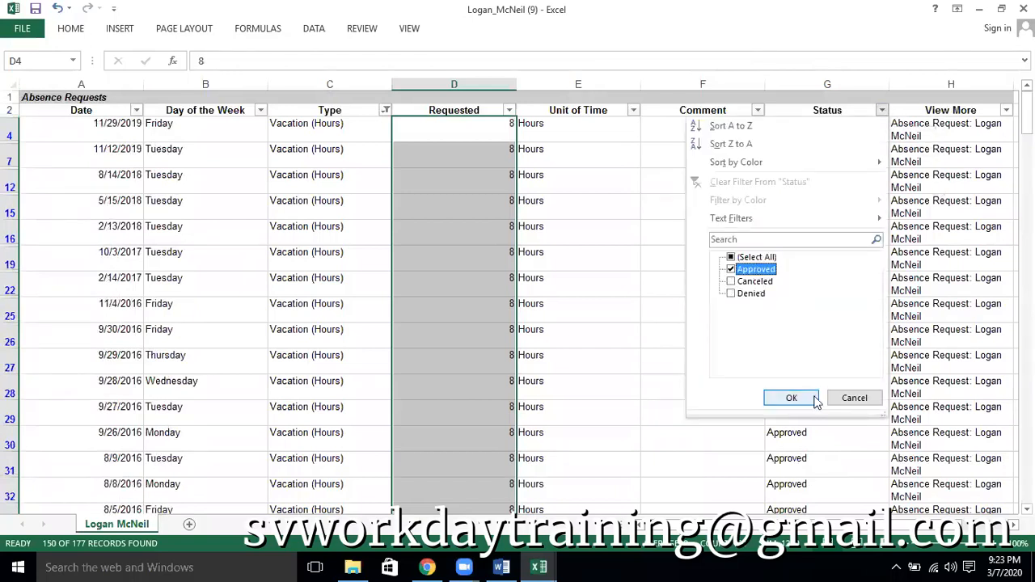
left_click(791, 397)
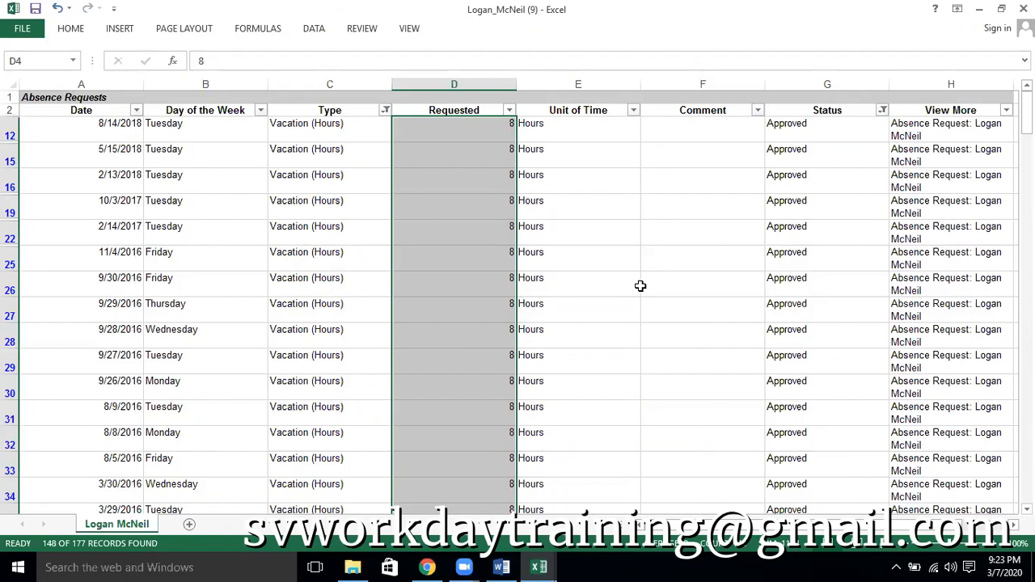
Switch to Workday and open Report Fields and Values for the worker from the Time Off page
key("alt+Tab")
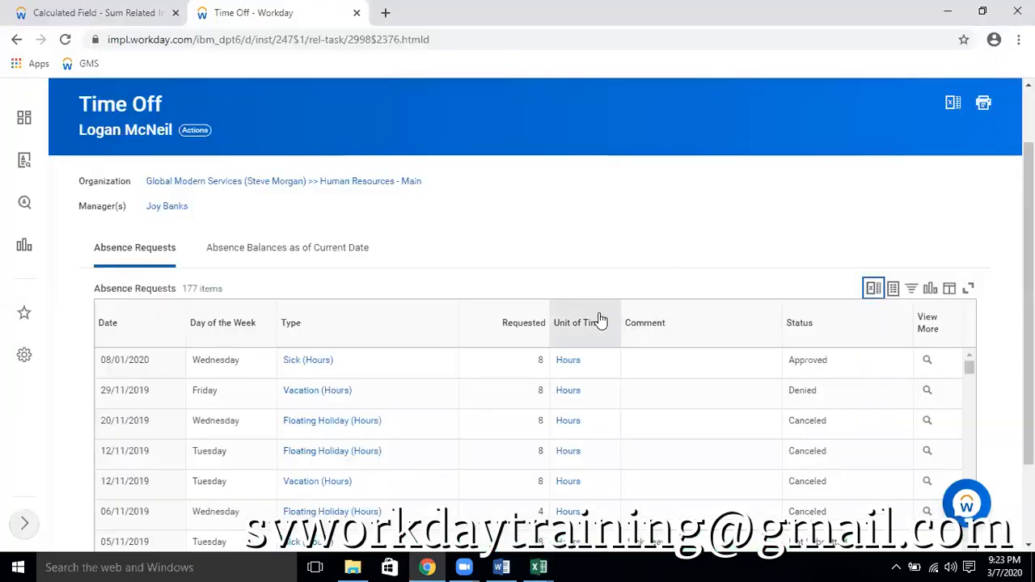
left_click(194, 131)
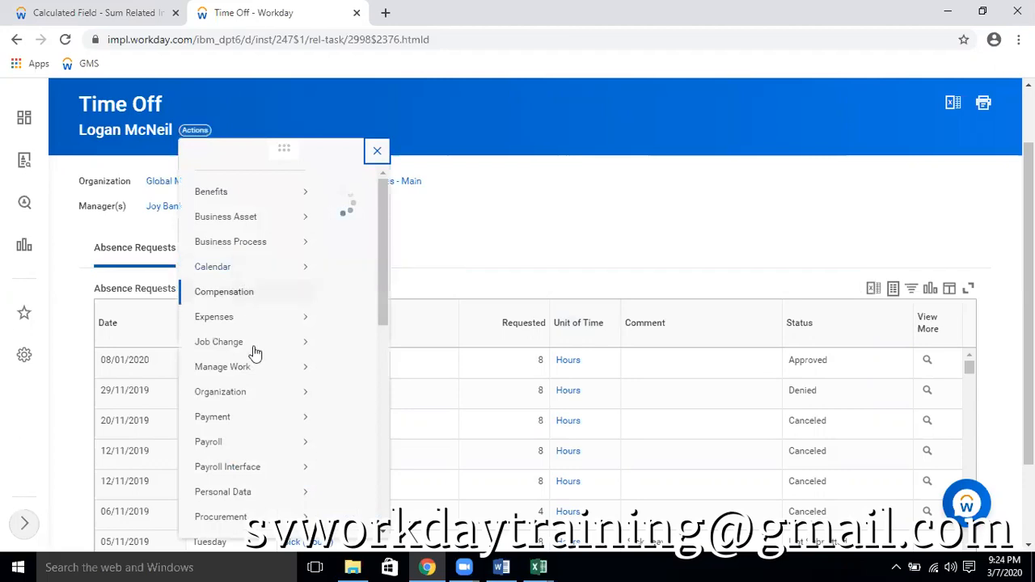
scroll(258, 403, "down", 3)
mouse_move(233, 437)
scroll(233, 440, "down", 4)
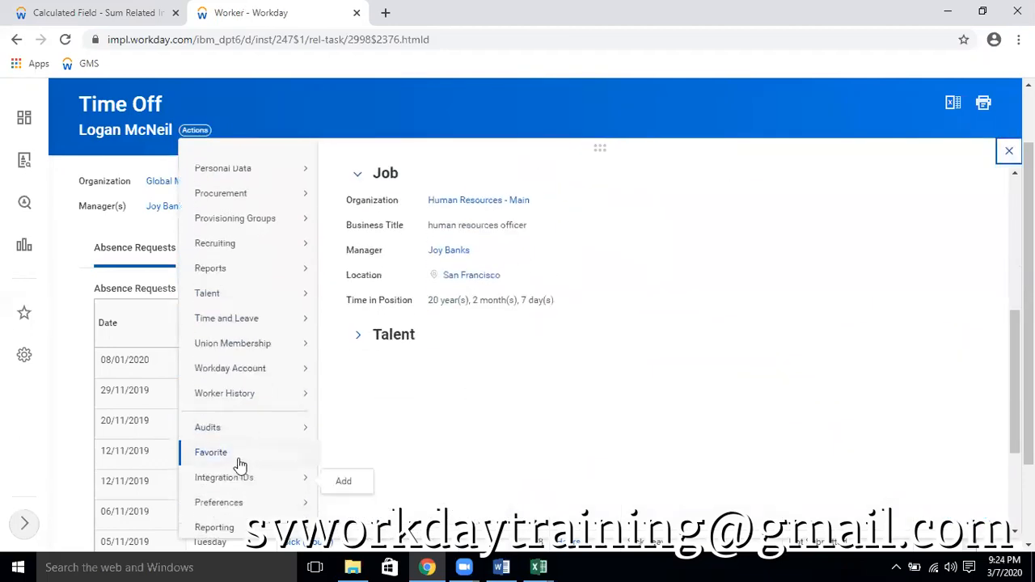
mouse_move(231, 517)
scroll(242, 453, "down", 3)
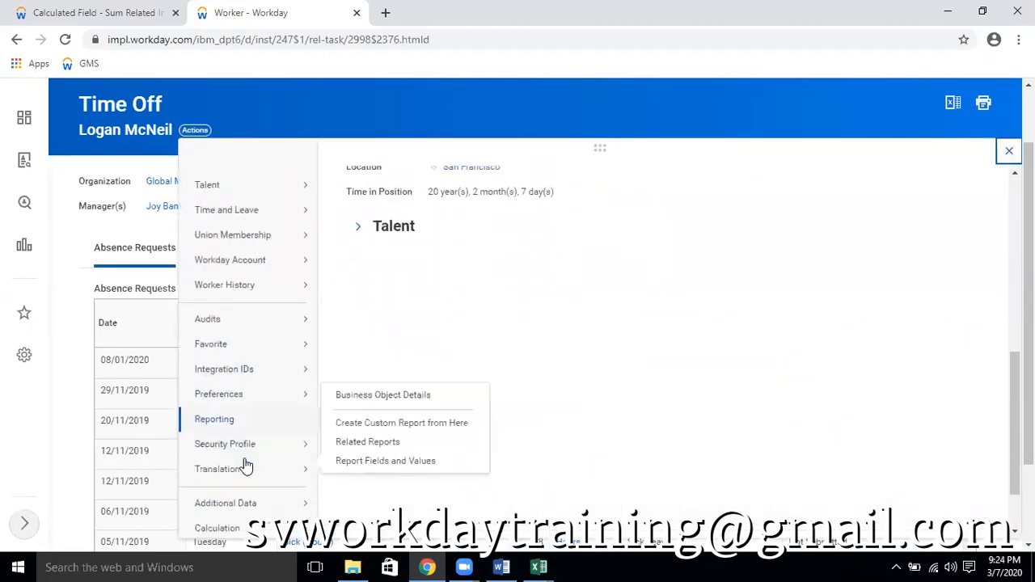
mouse_move(222, 340)
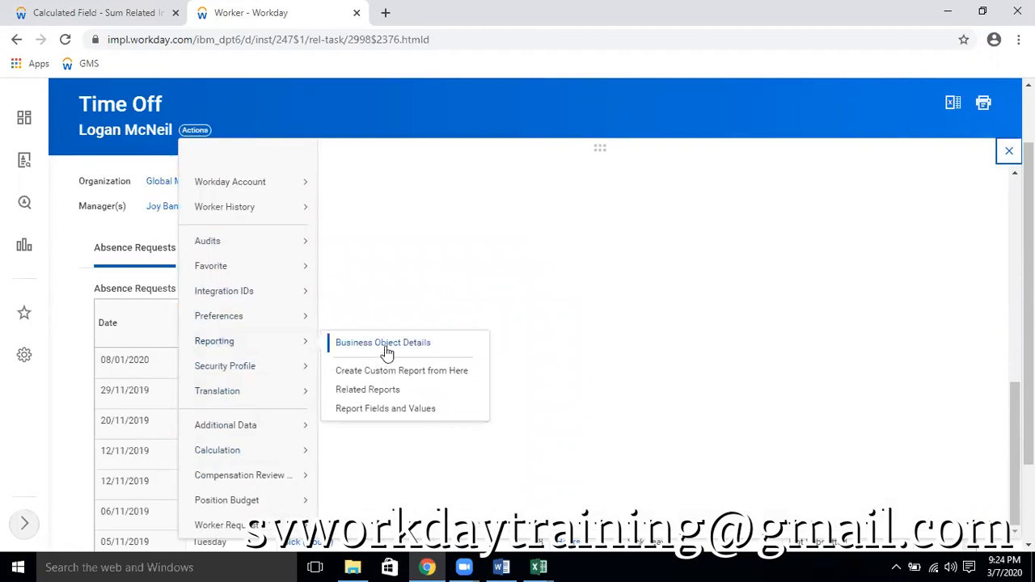
left_click(383, 409)
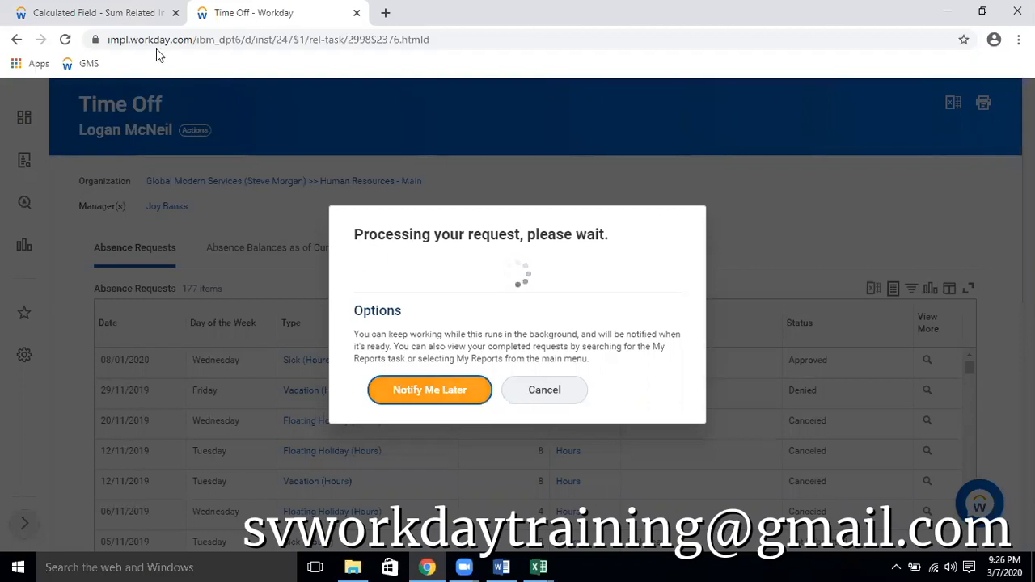
Duplicate the browser tab that holds the Sum Related Instances calculated field
left_click(117, 15)
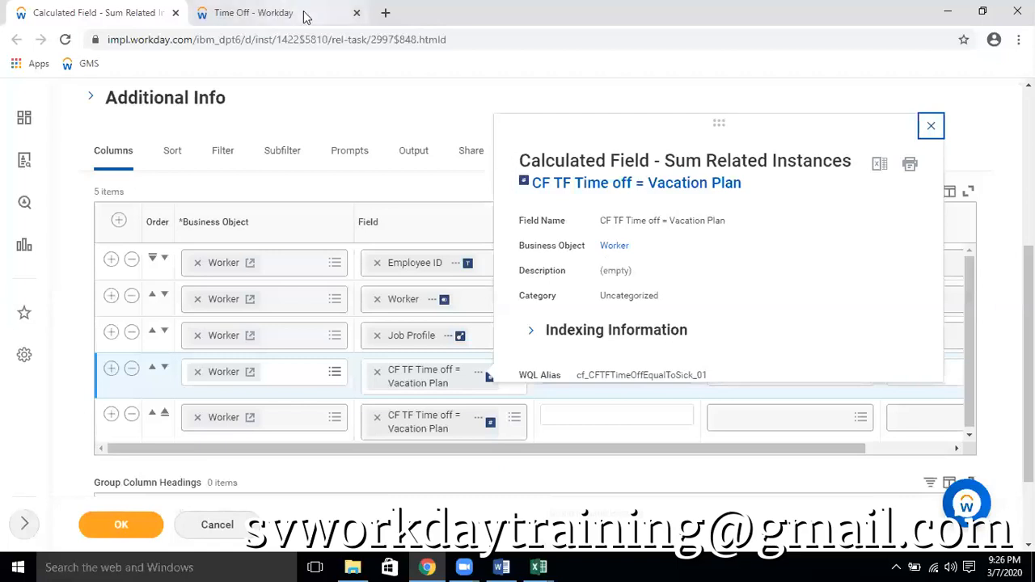
left_click(283, 14)
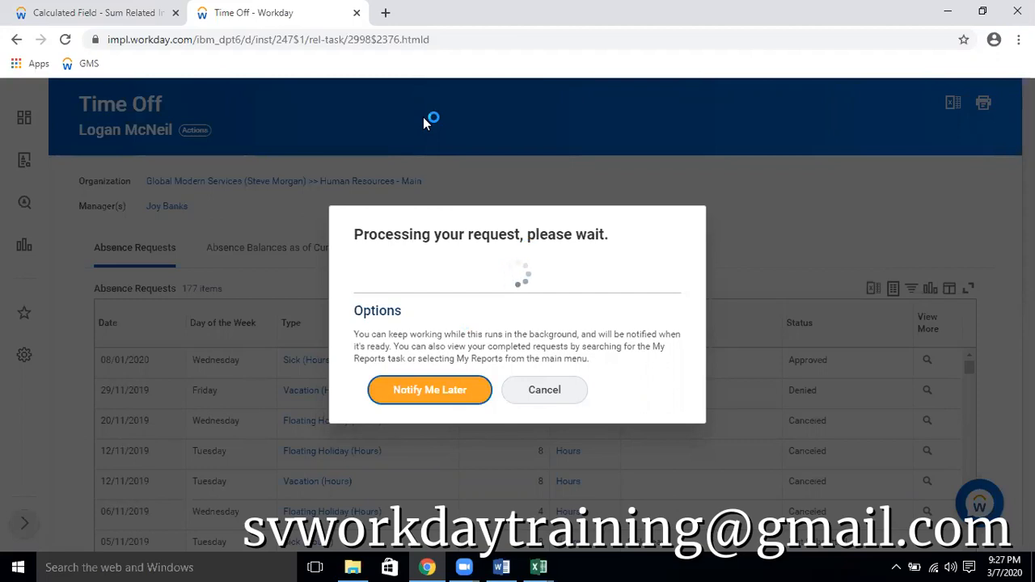
left_click(127, 14)
right_click(127, 14)
left_click(164, 66)
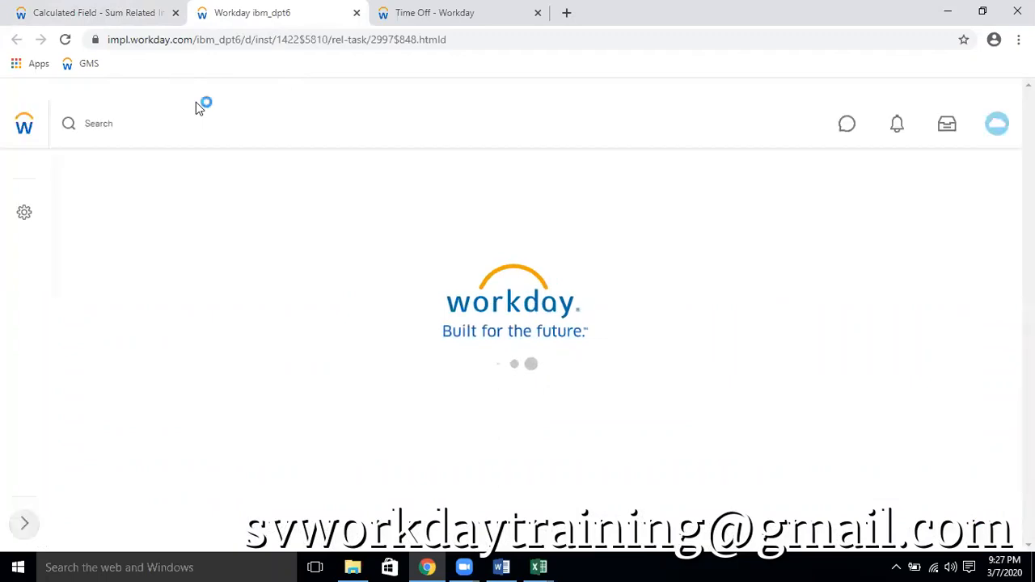
Search for audit trail and open the View User or Task or Object Audit Trail report
left_click(95, 123)
type("au")
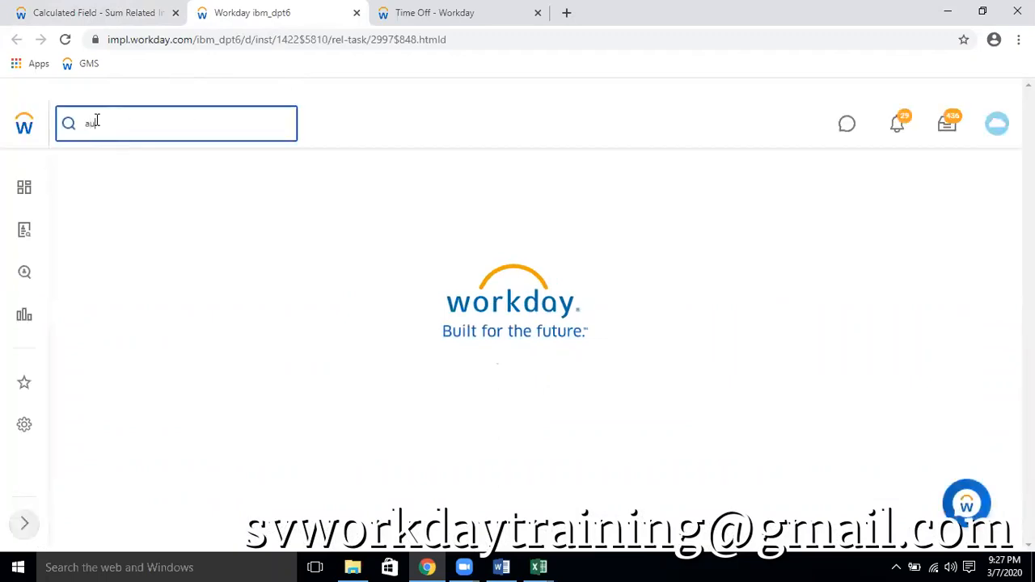
type("dit trail")
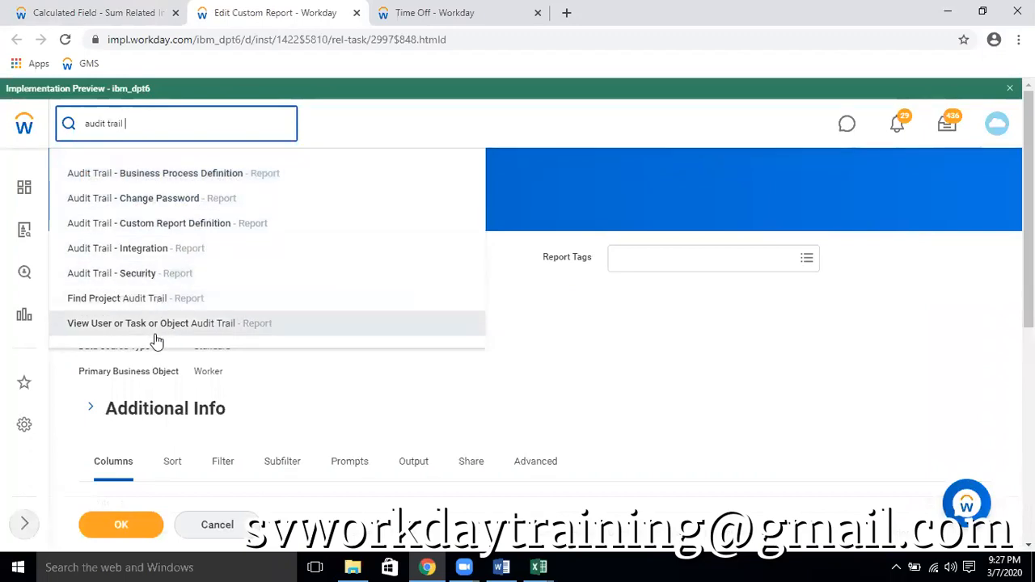
left_click(192, 330)
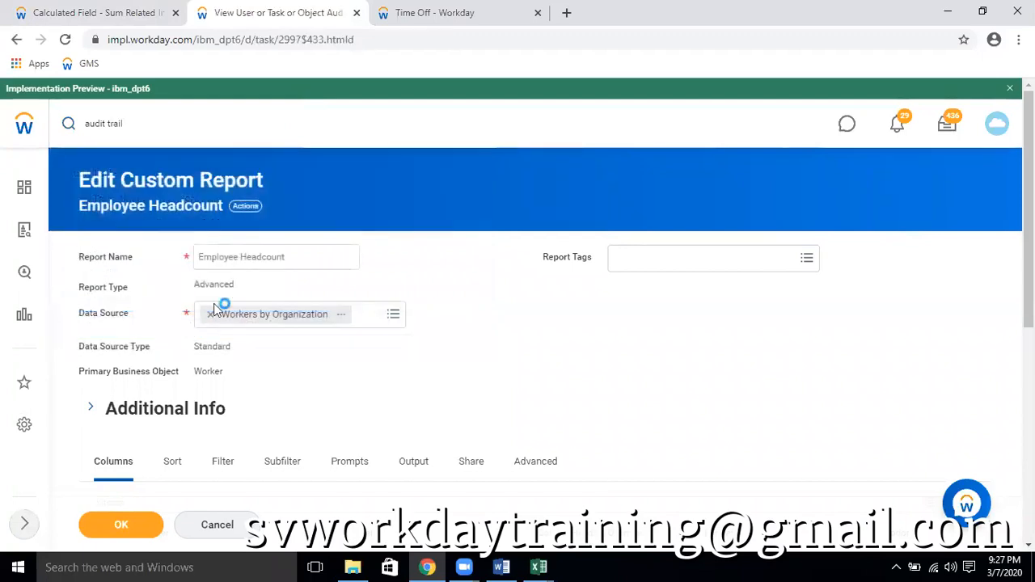
Find the worker's account by name and select it for Workday Accounts in the audit trail prompts
left_click(274, 303)
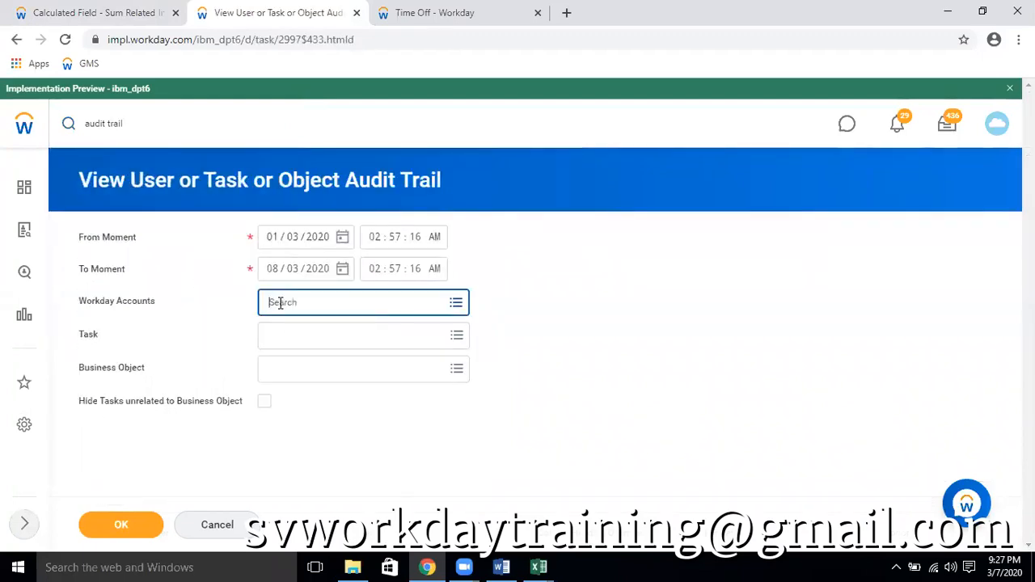
type("logan m")
left_click(370, 301)
key("BackSpace")
key("BackSpace")
key("Return")
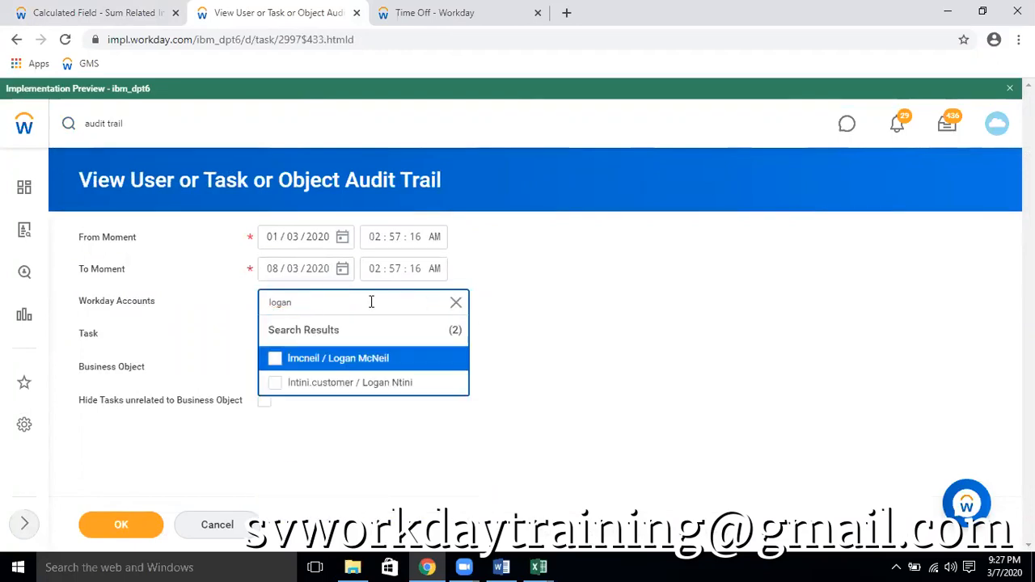
left_click(367, 359)
left_click(599, 365)
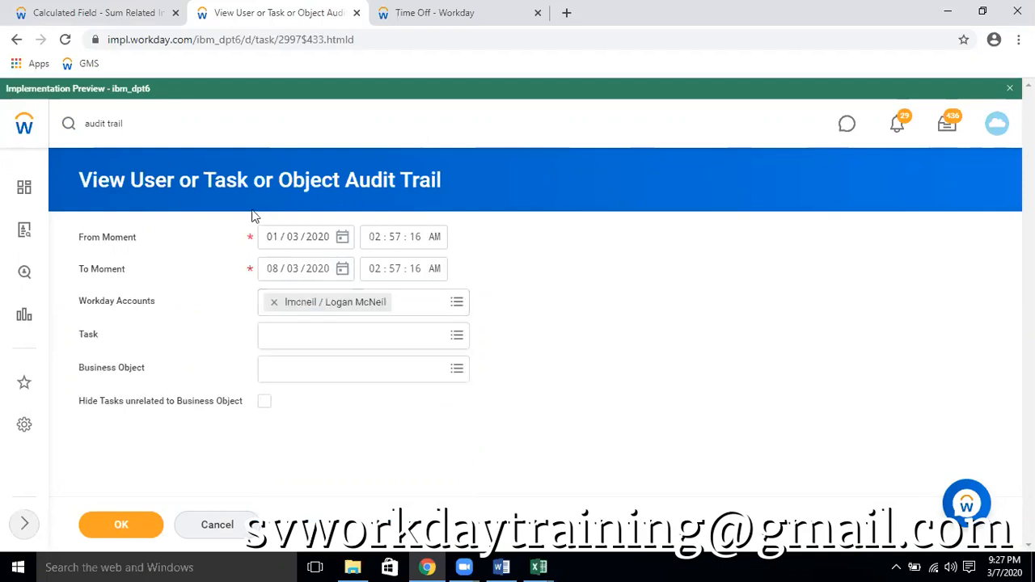
Set the From Moment date to 06/03/2020 and run the audit trail report
left_click(342, 237)
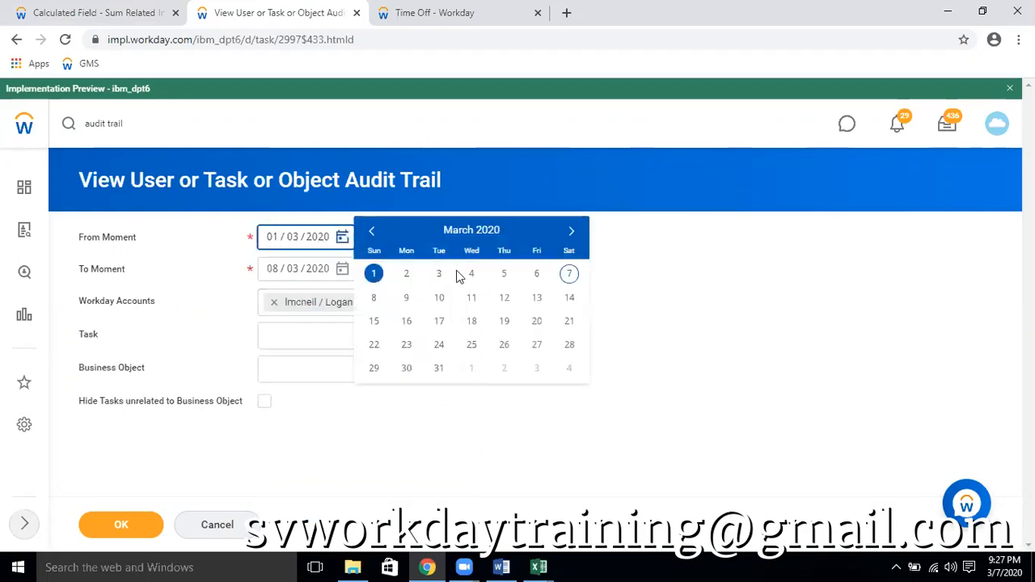
left_click(535, 275)
left_click(708, 300)
left_click(136, 534)
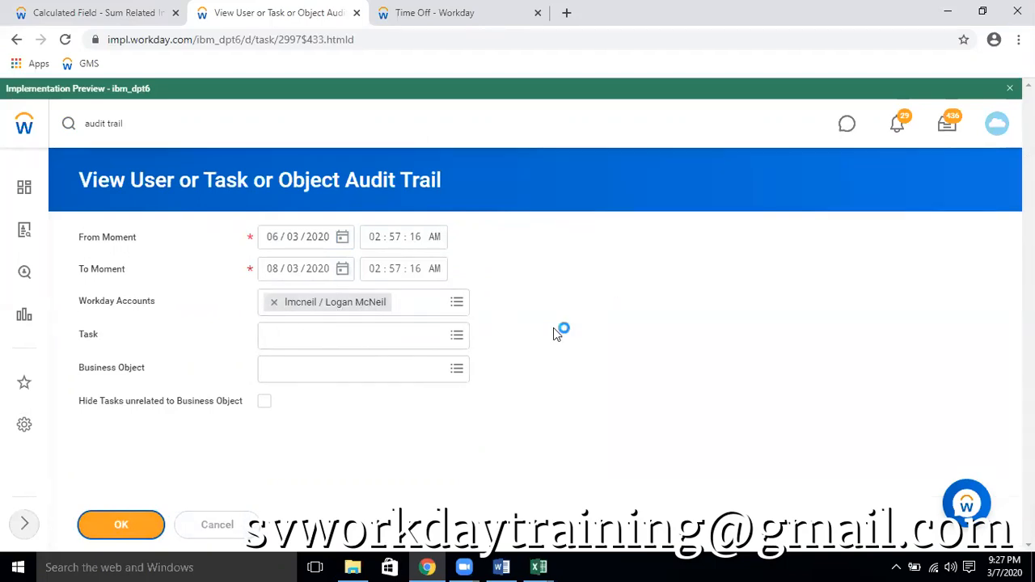
left_click(419, 13)
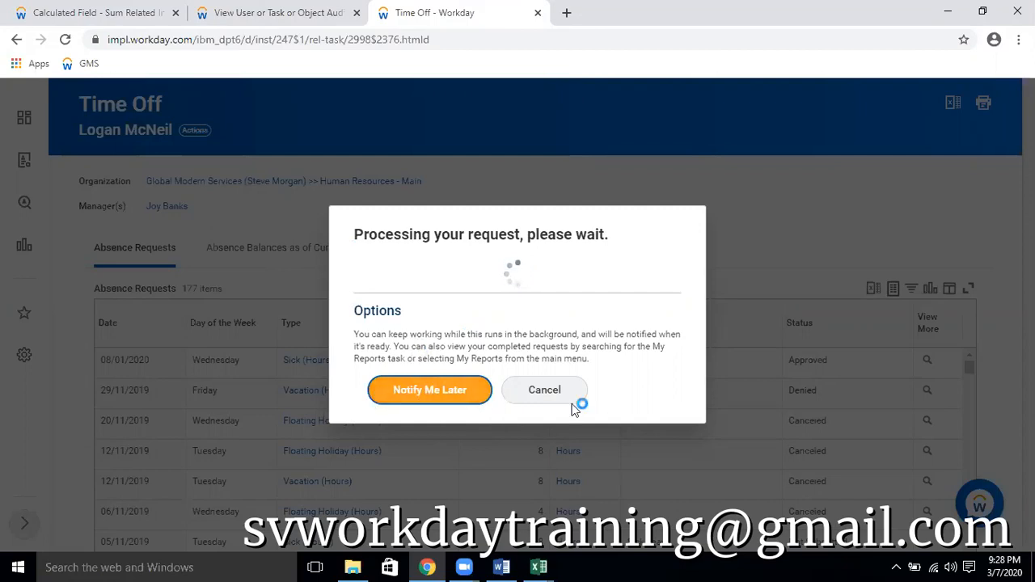
left_click(248, 15)
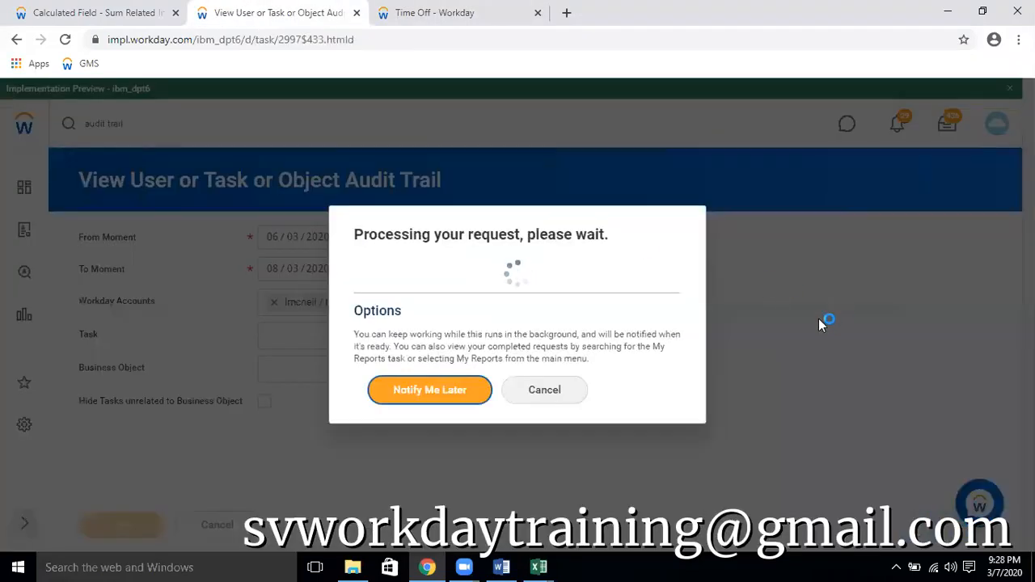
left_click(547, 21)
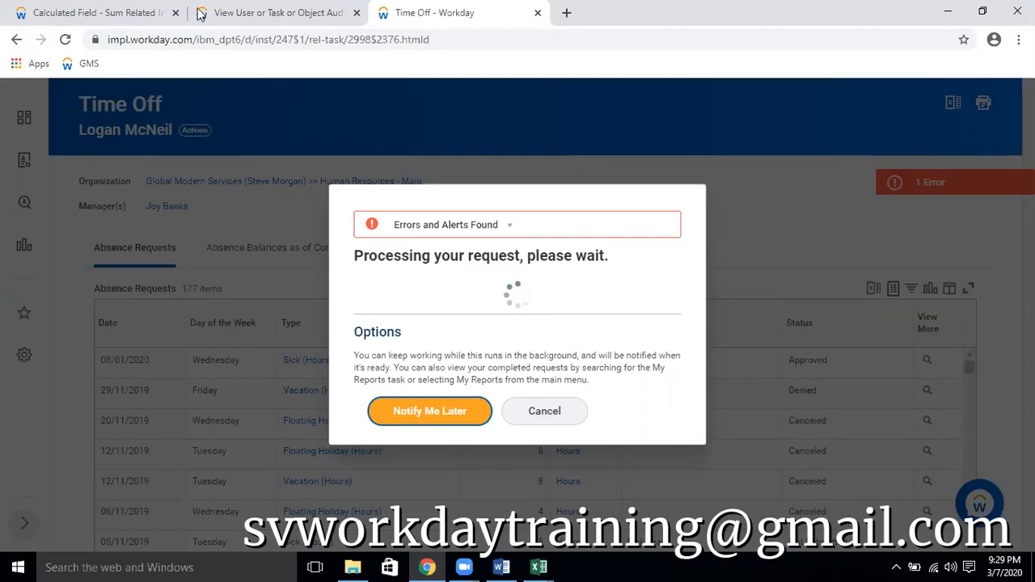
Examine the audit trail entries for the worker's account, including the changed instances, transactions and attributes
left_click(258, 13)
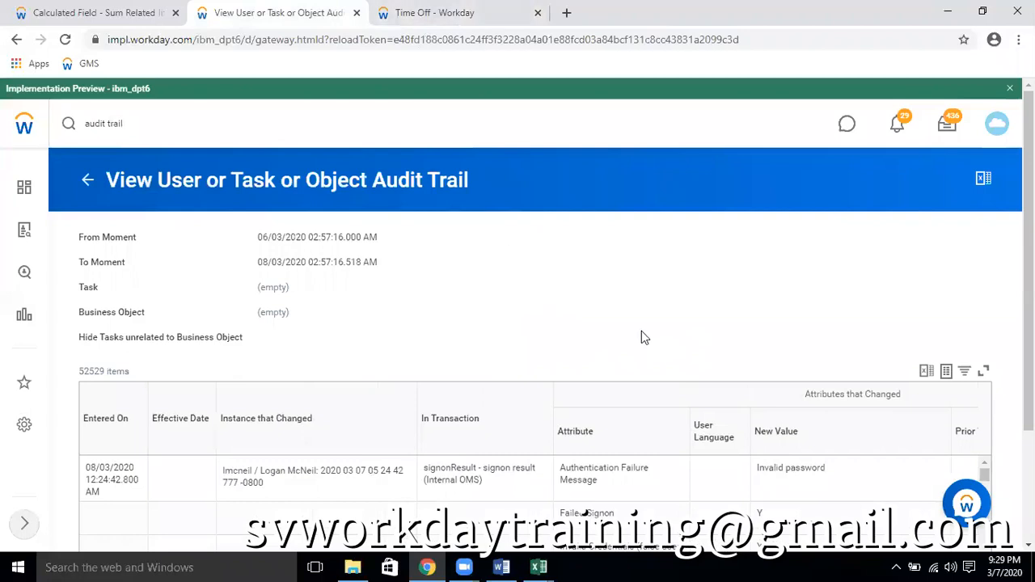
scroll(642, 337, "down", 1)
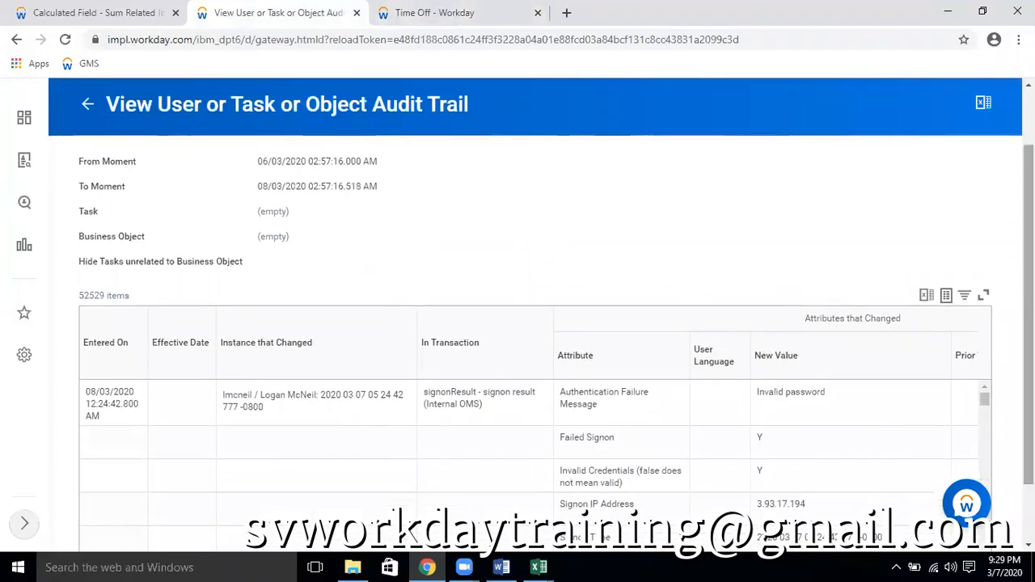
scroll(654, 361, "down", 1)
scroll(633, 380, "down", 2)
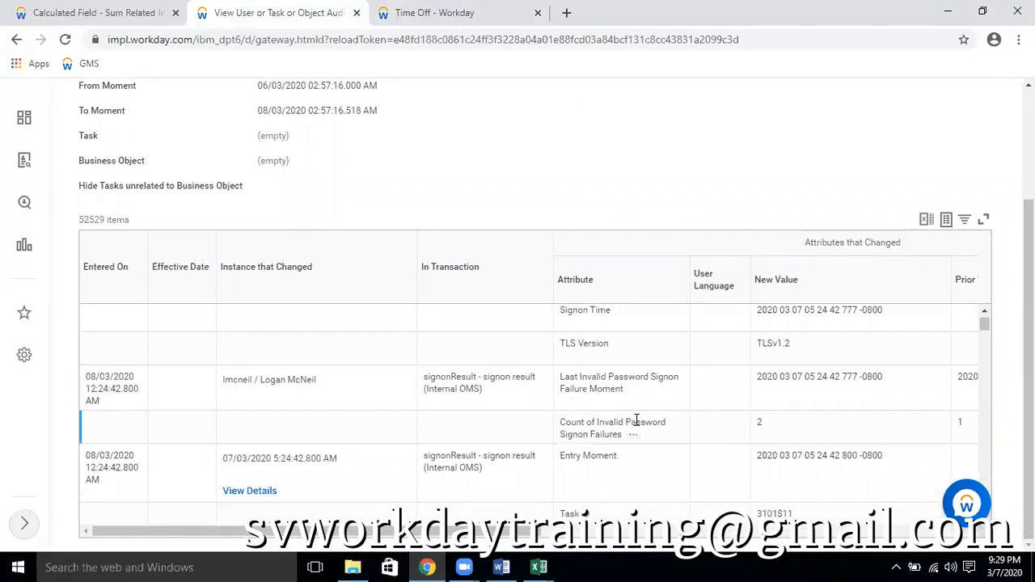
scroll(637, 419, "down", 1)
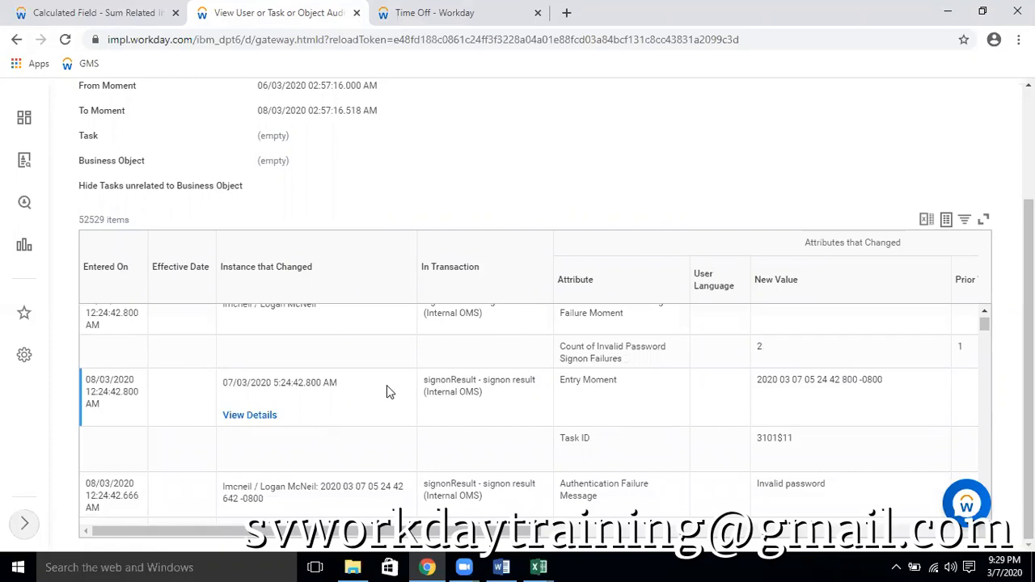
scroll(387, 365, "up", 4)
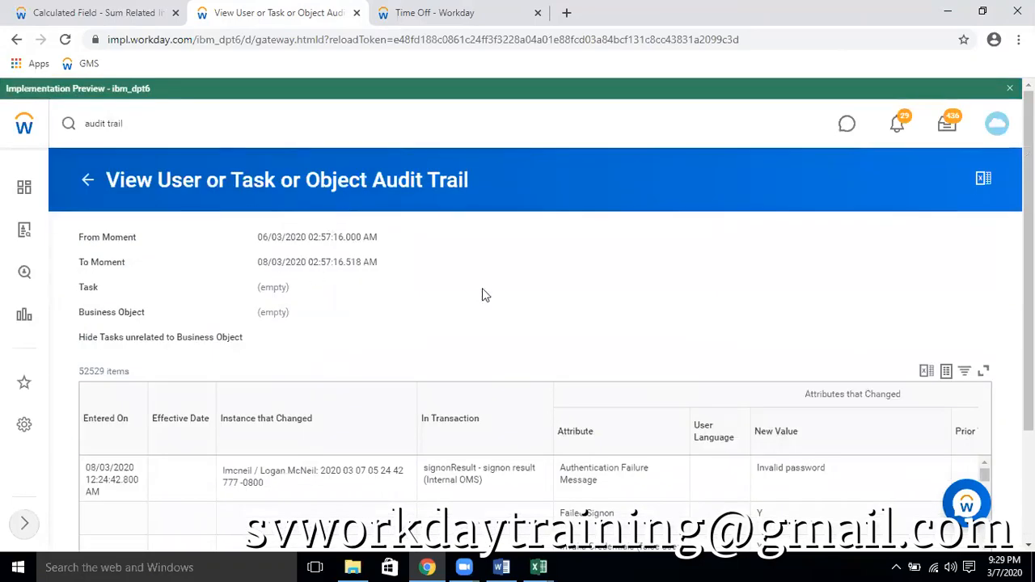
left_click_drag(108, 179, 479, 190)
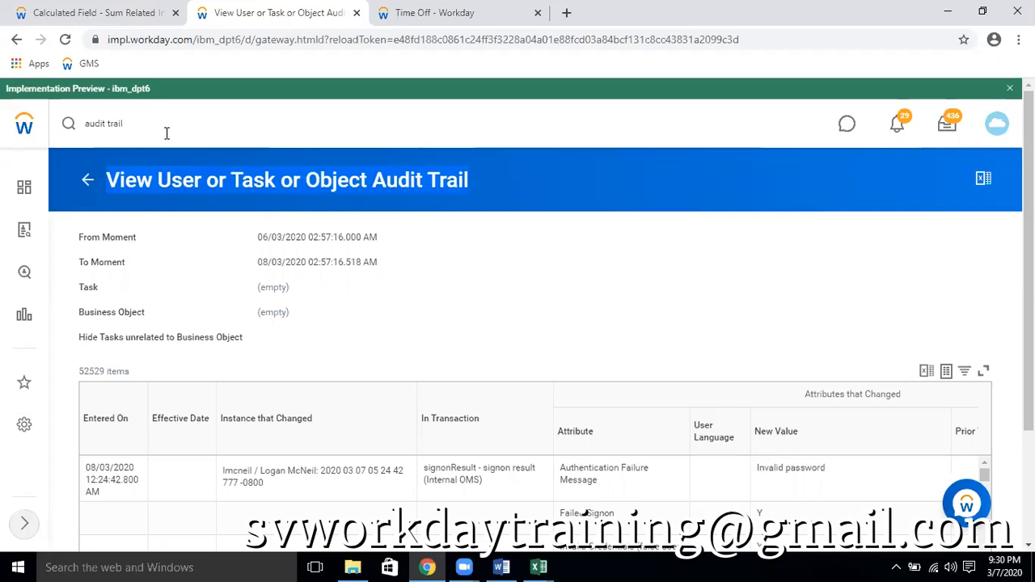
Search for the worker by first name and open the matching employee profile
left_click(59, 132)
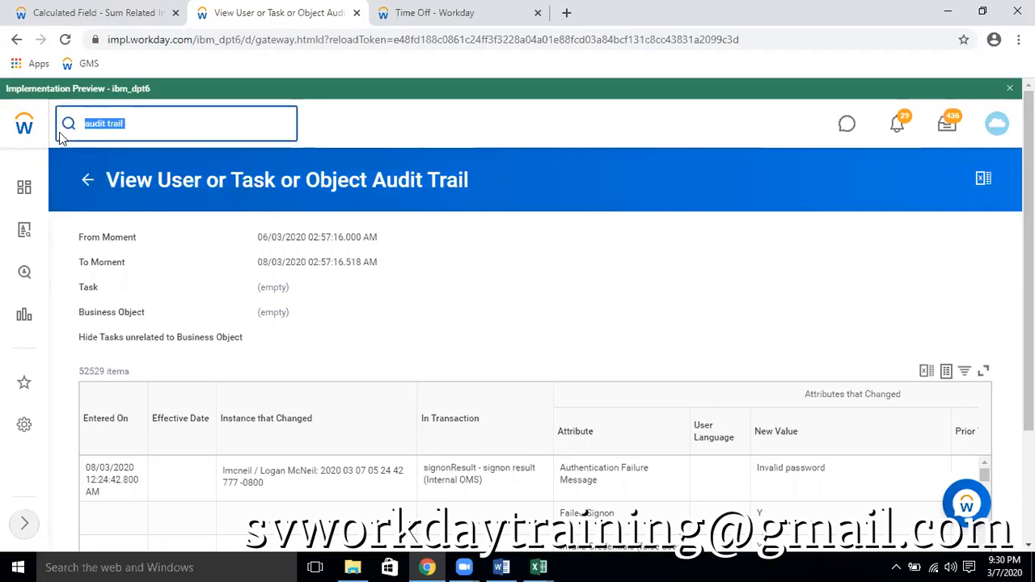
type("logann")
key("BackSpace")
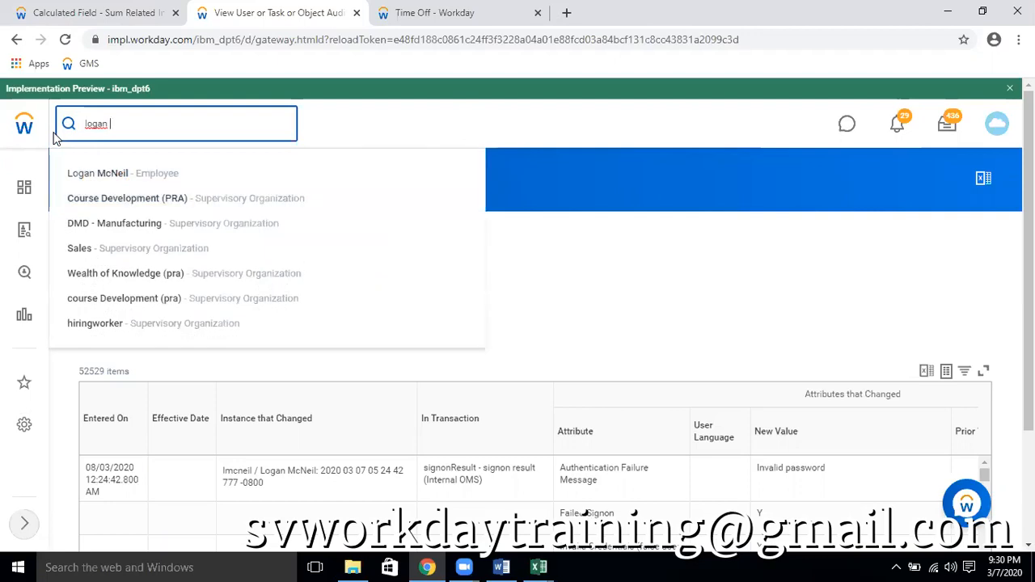
left_click(237, 188)
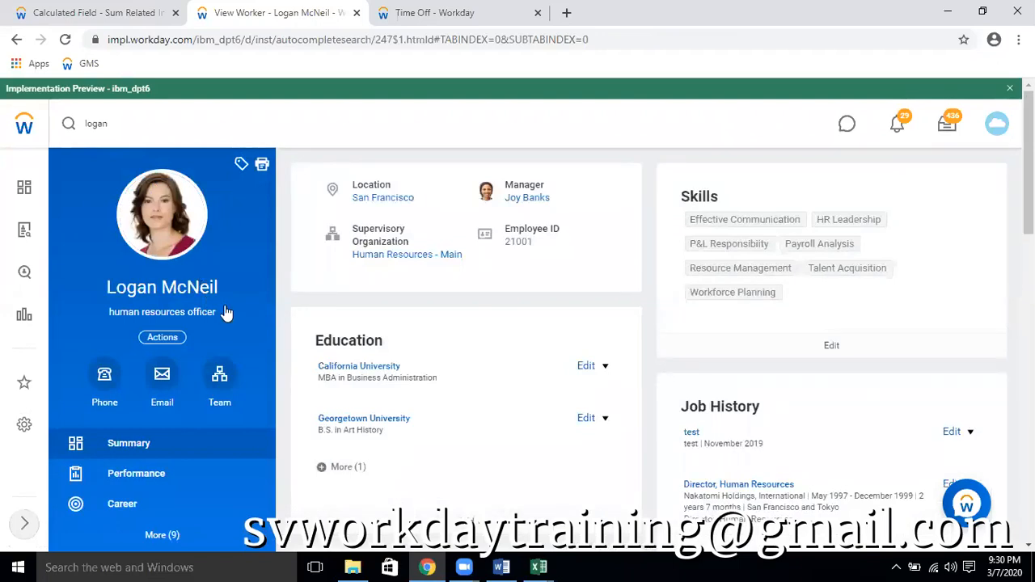
Open View Role Assignments for Worker Position from the worker's Security Profile actions and run the report with the default prompts
scroll(296, 271, "down", 1)
left_click(164, 269)
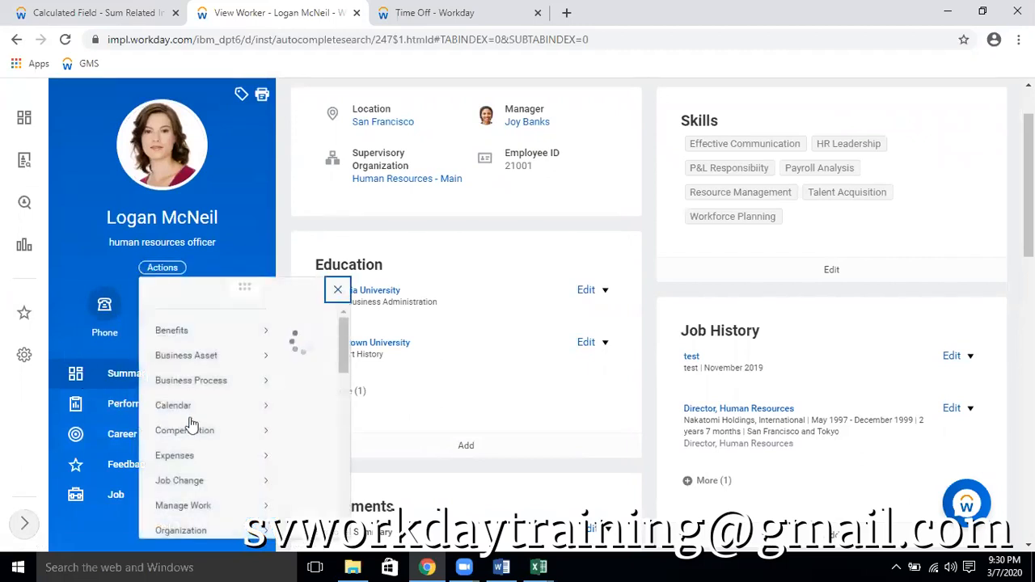
scroll(164, 260, "down", 2)
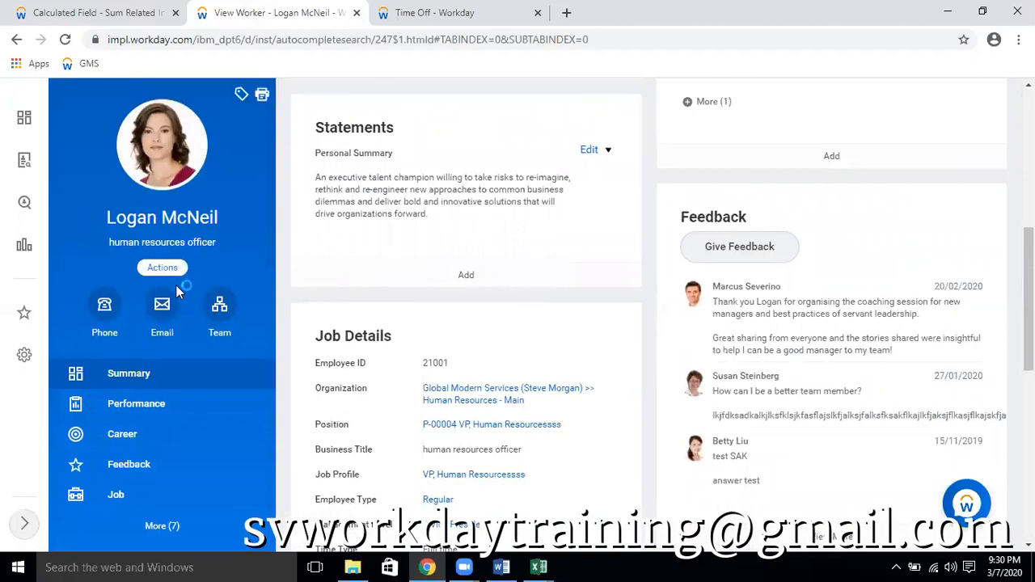
scroll(217, 306, "down", 5)
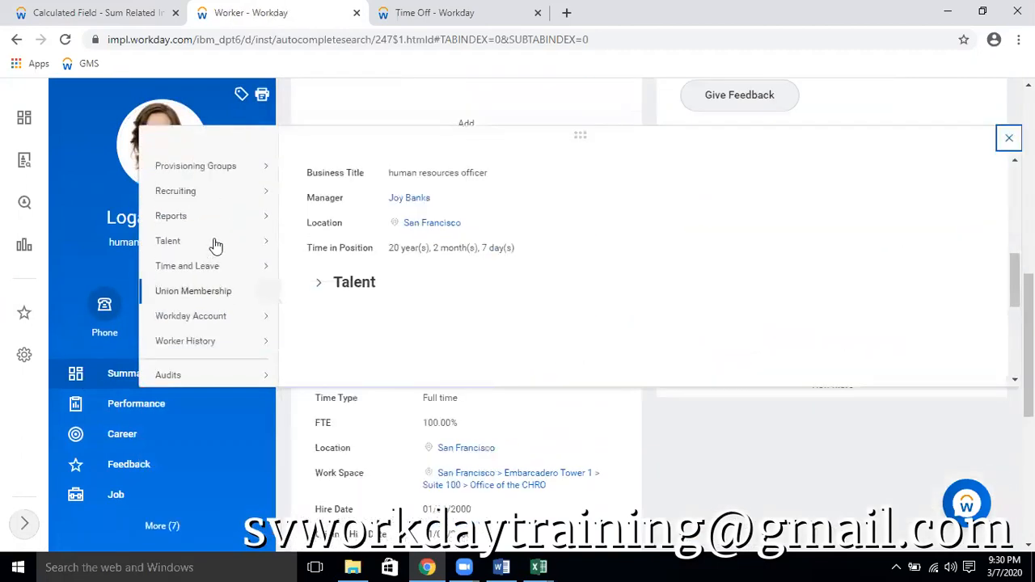
scroll(215, 243, "up", 1)
mouse_move(212, 257)
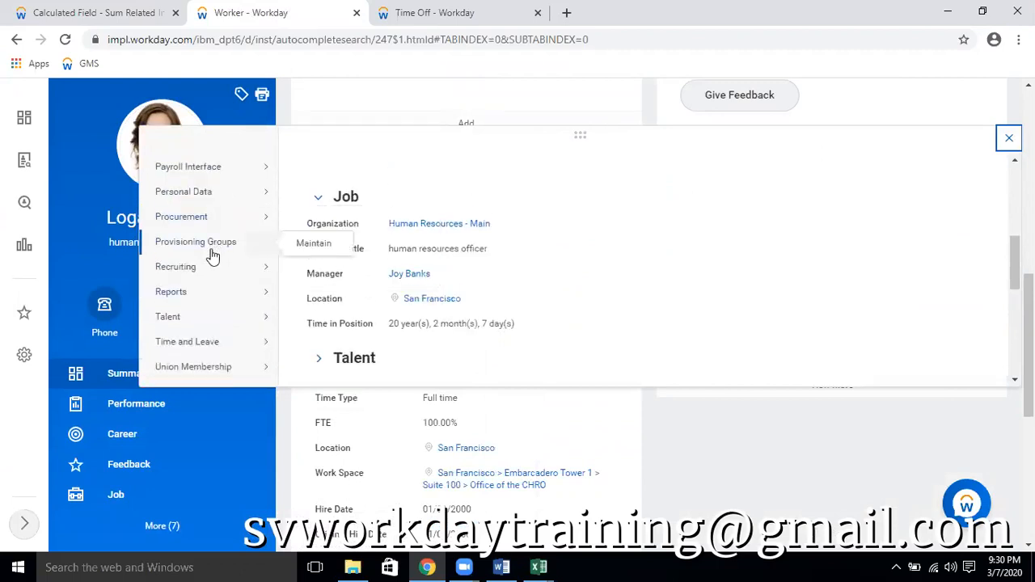
scroll(218, 299, "down", 2)
scroll(228, 332, "down", 1)
mouse_move(214, 350)
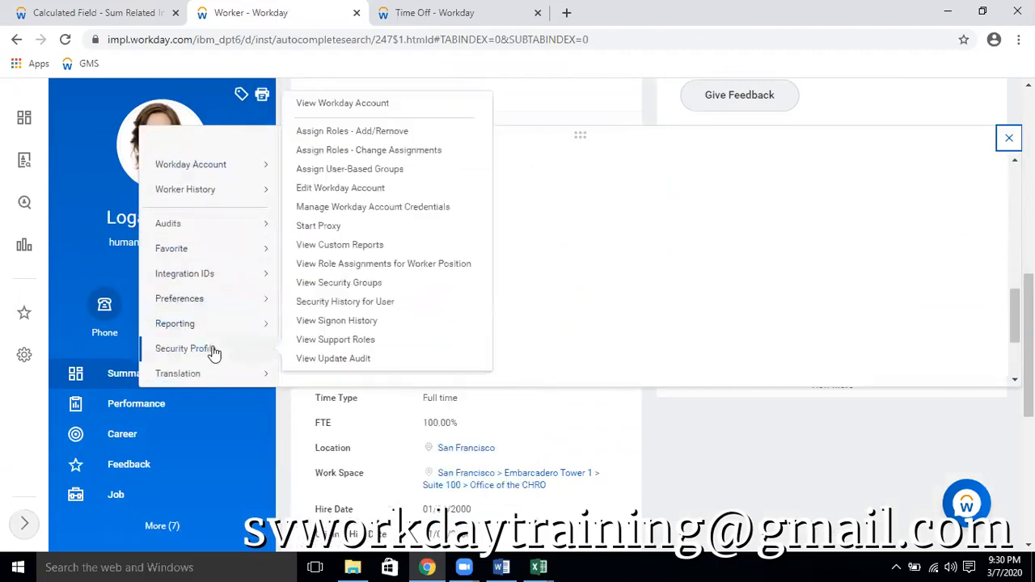
left_click(357, 270)
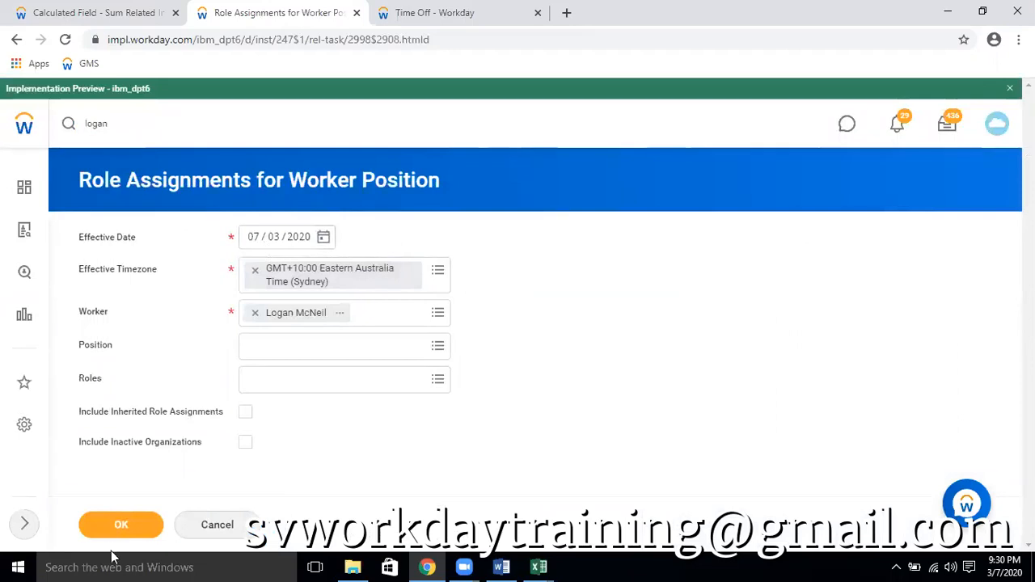
left_click(121, 527)
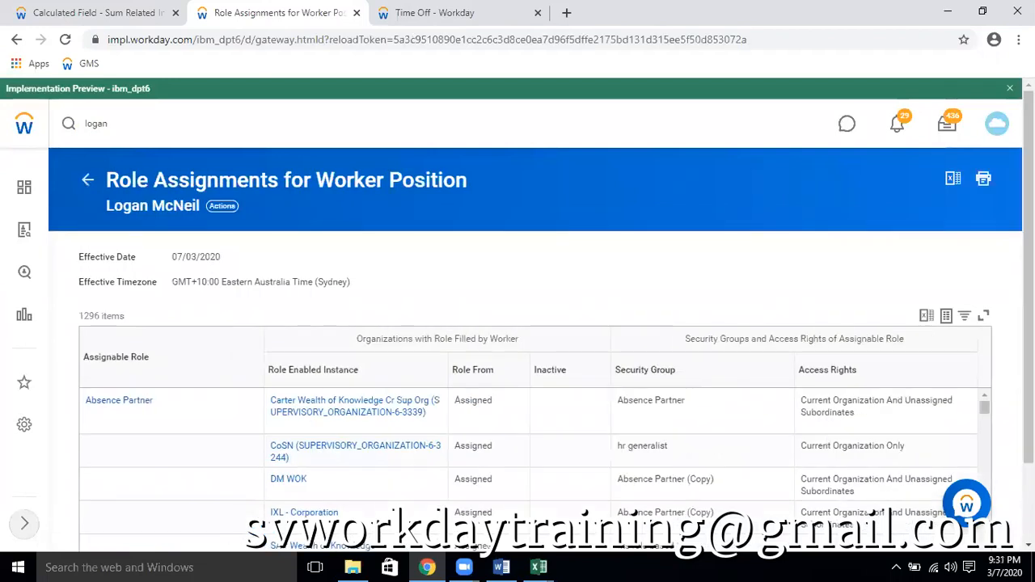
scroll(635, 512, "down", 1)
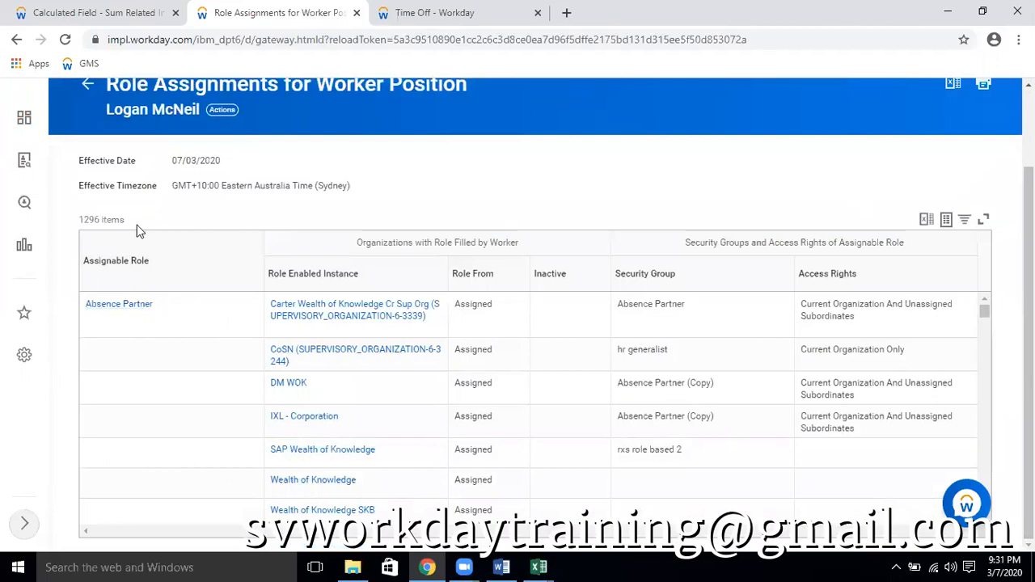
Return to the report prompts, set the Effective Date to 05/03/2020 and rerun the role assignments report
left_click(16, 39)
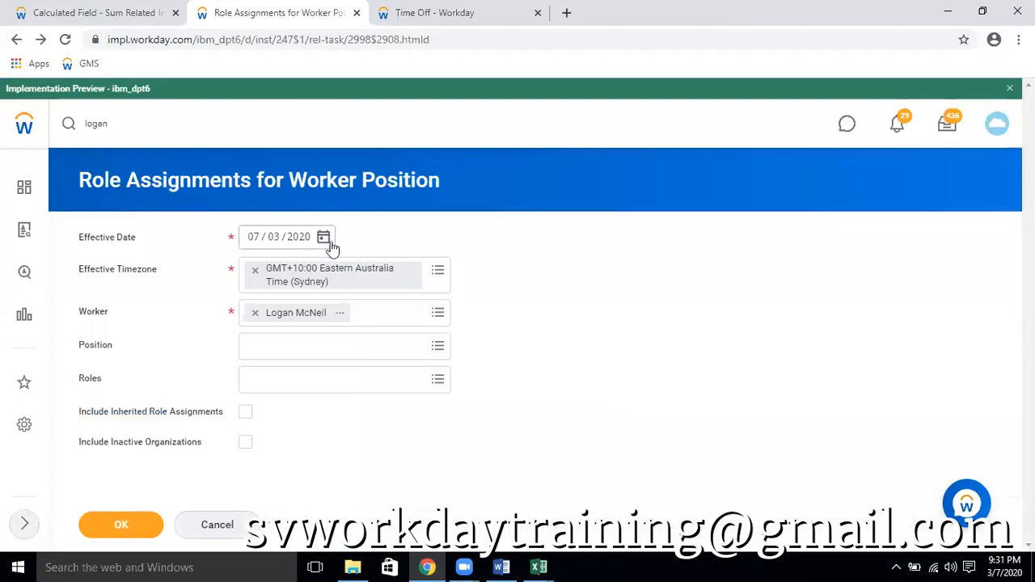
left_click(323, 239)
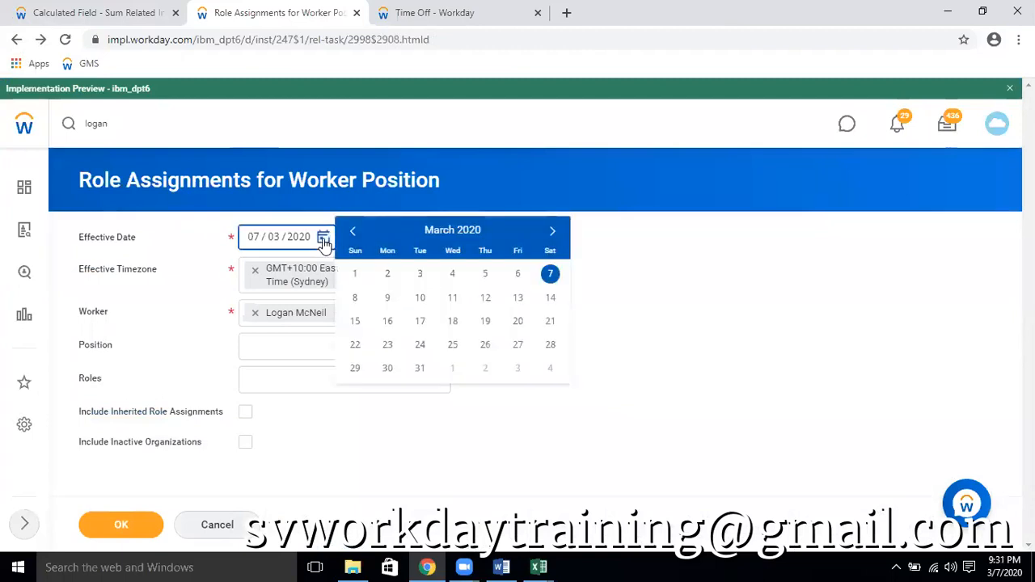
left_click(486, 275)
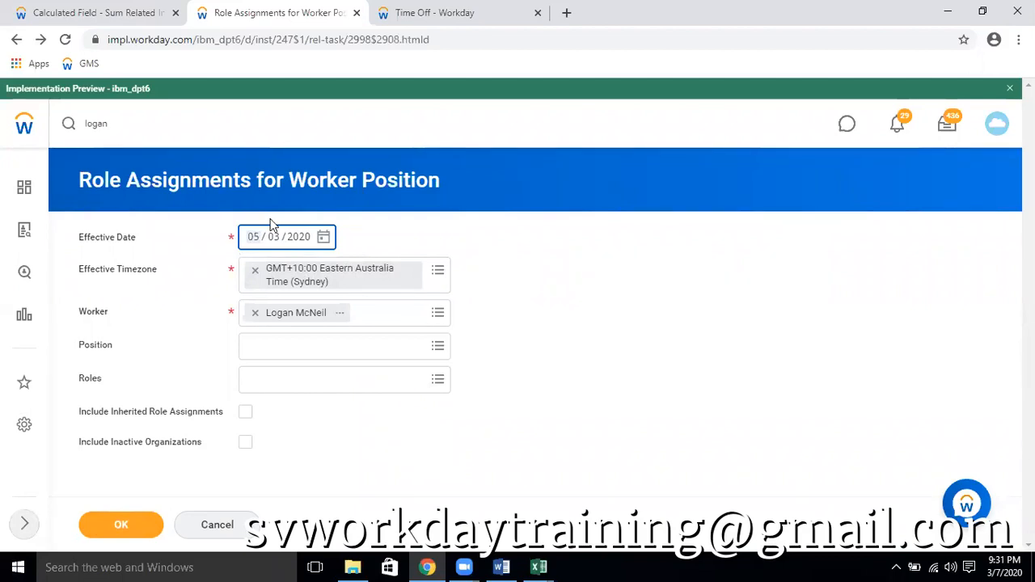
left_click(123, 534)
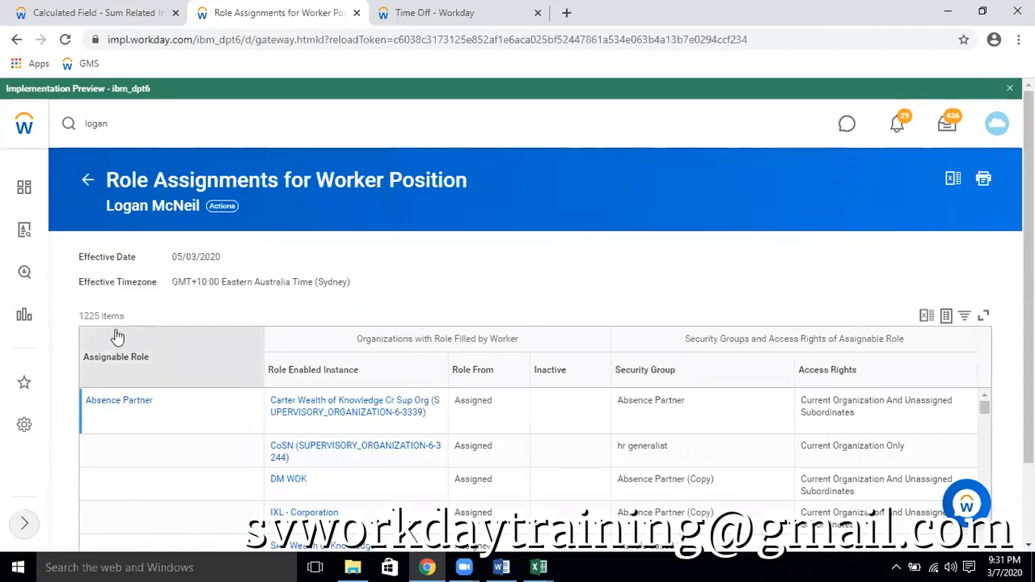
Duplicate the 05/03/2020 role assignments results in a second browser tab and check both copies' effective date
right_click(322, 10)
left_click(385, 64)
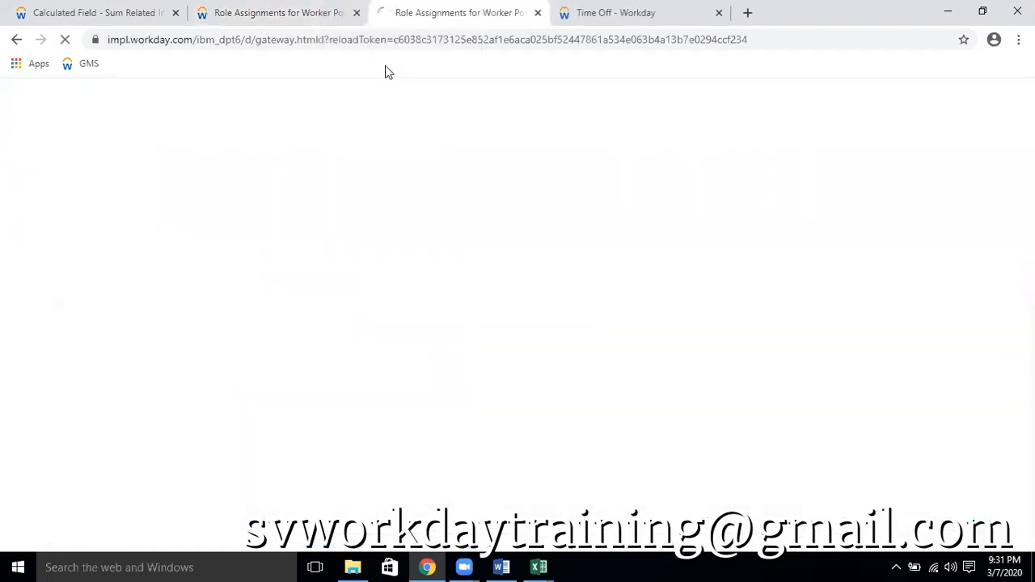
left_click(307, 14)
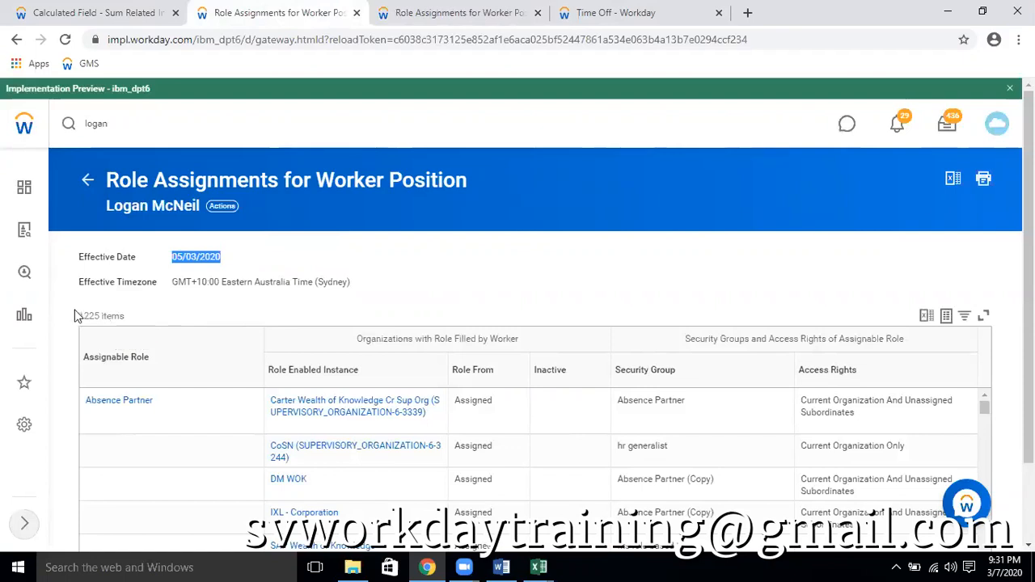
left_click(461, 12)
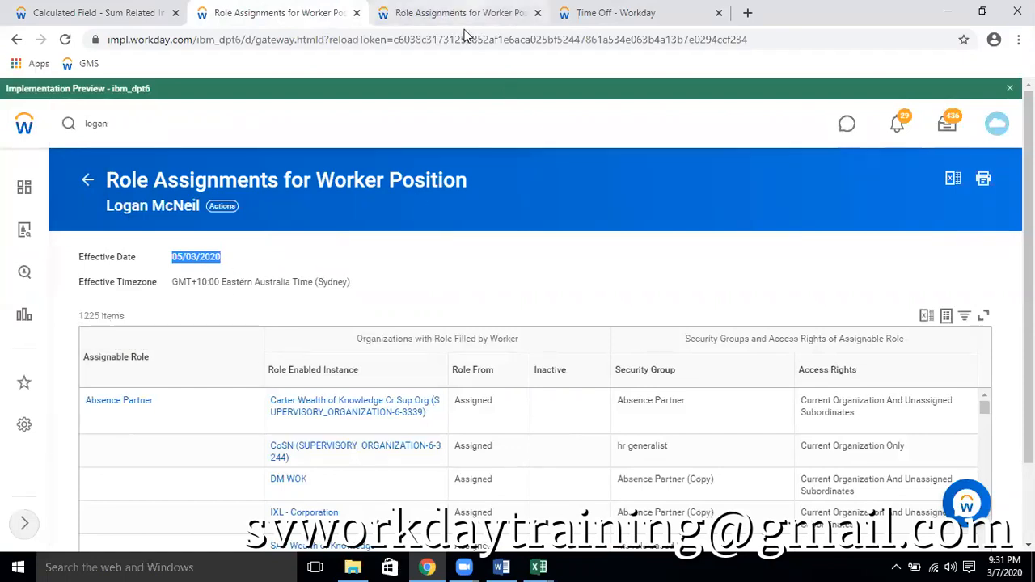
left_click(293, 9)
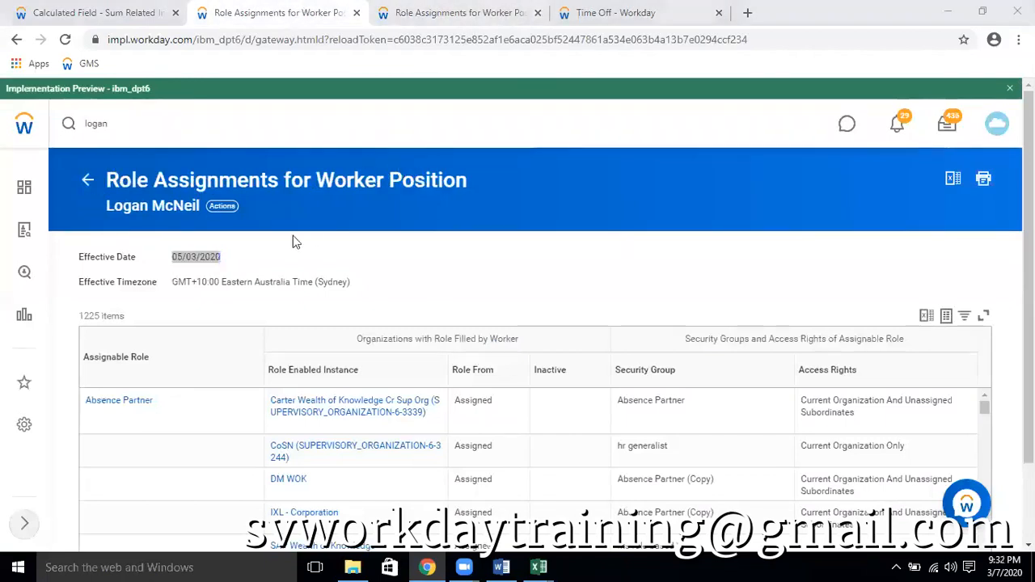
left_click(416, 9)
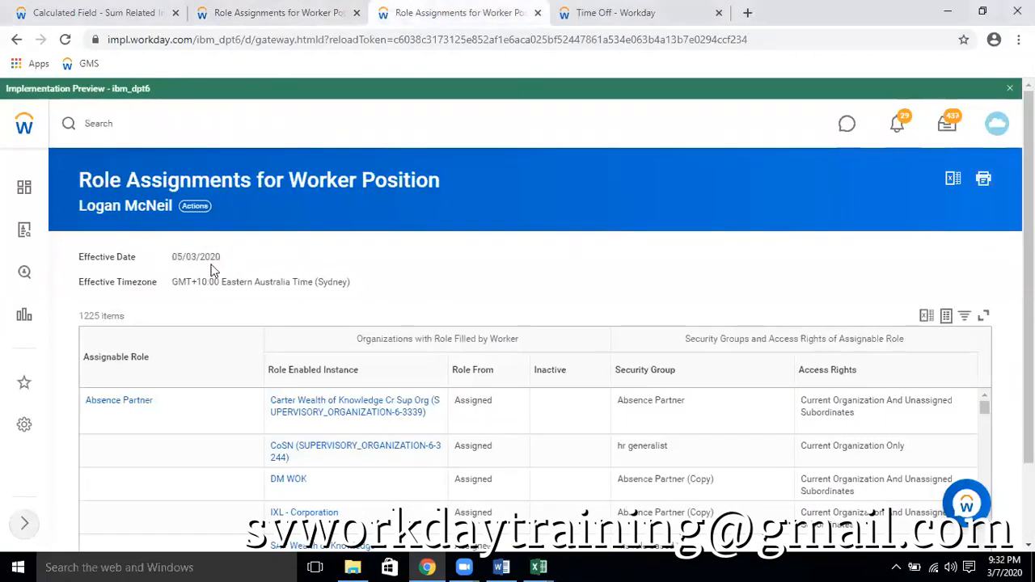
left_click(306, 13)
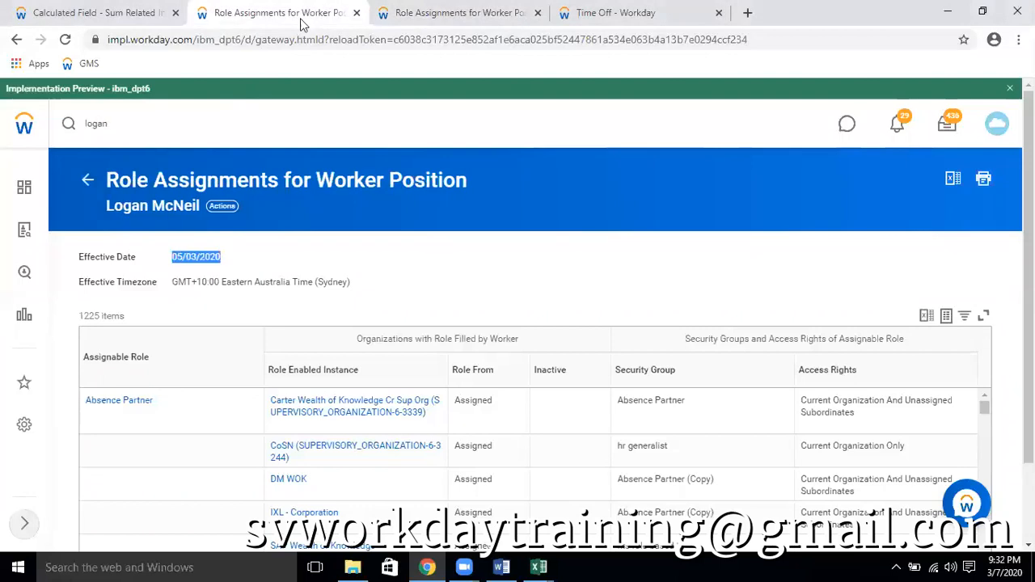
Rerun the original copy of the role assignments report with the Effective Date set to 07/03/2020
left_click(87, 184)
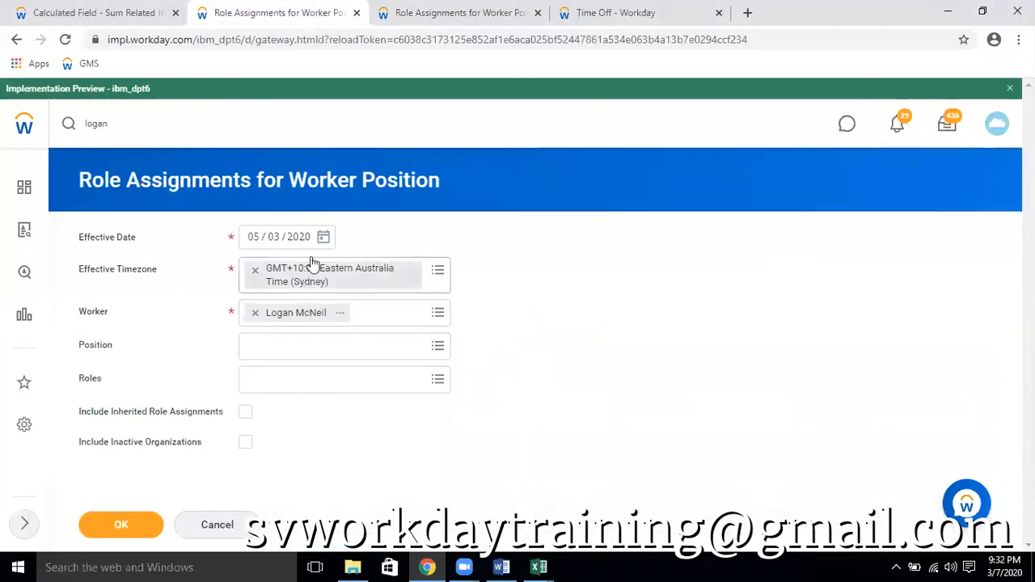
left_click(323, 237)
left_click(550, 275)
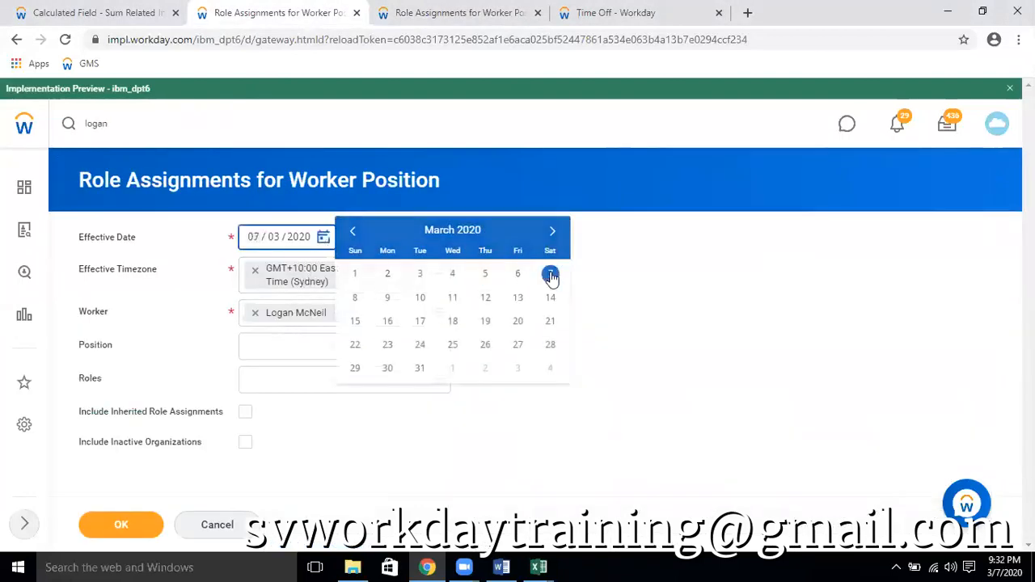
left_click(130, 524)
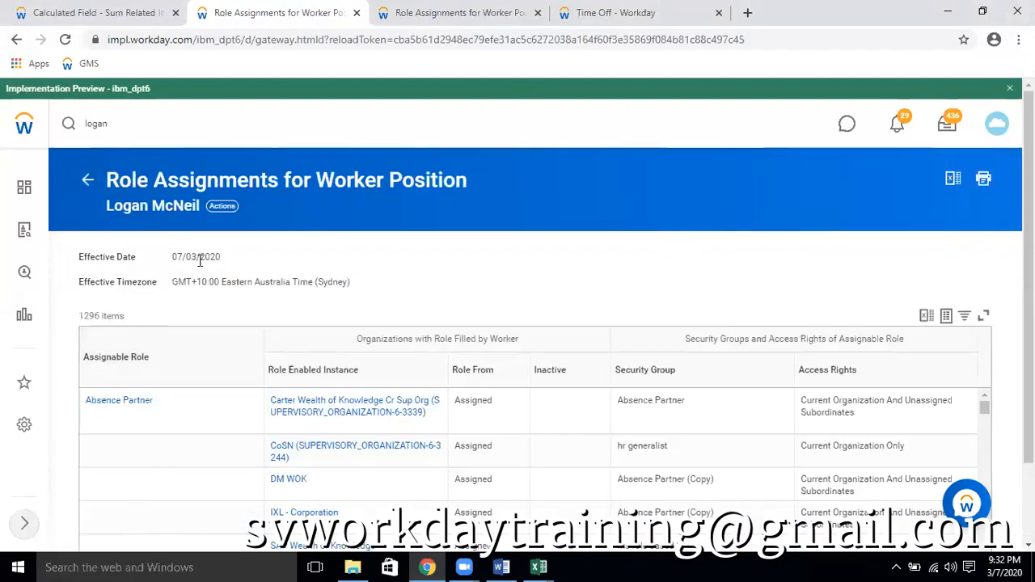
Compare the item counts of the role assignments reports for 07/03/2020 and 05/03/2020
double_click(92, 319)
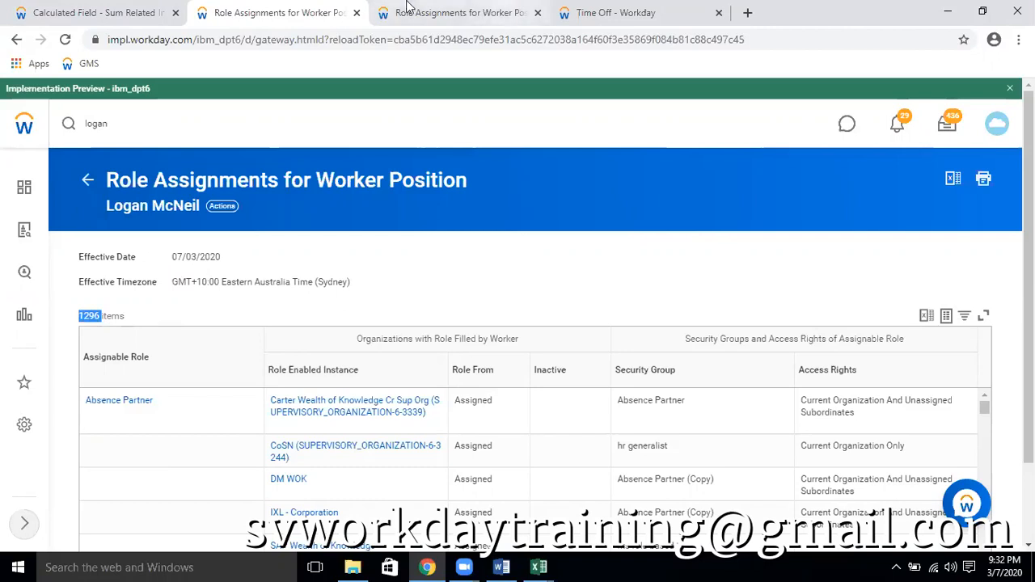
key("ctrl+Tab")
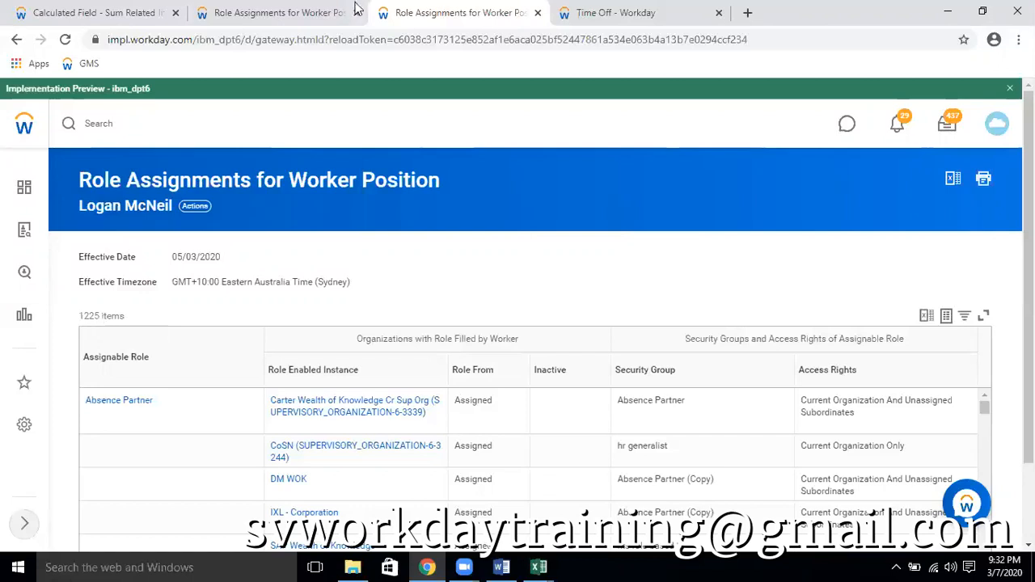
left_click(319, 13)
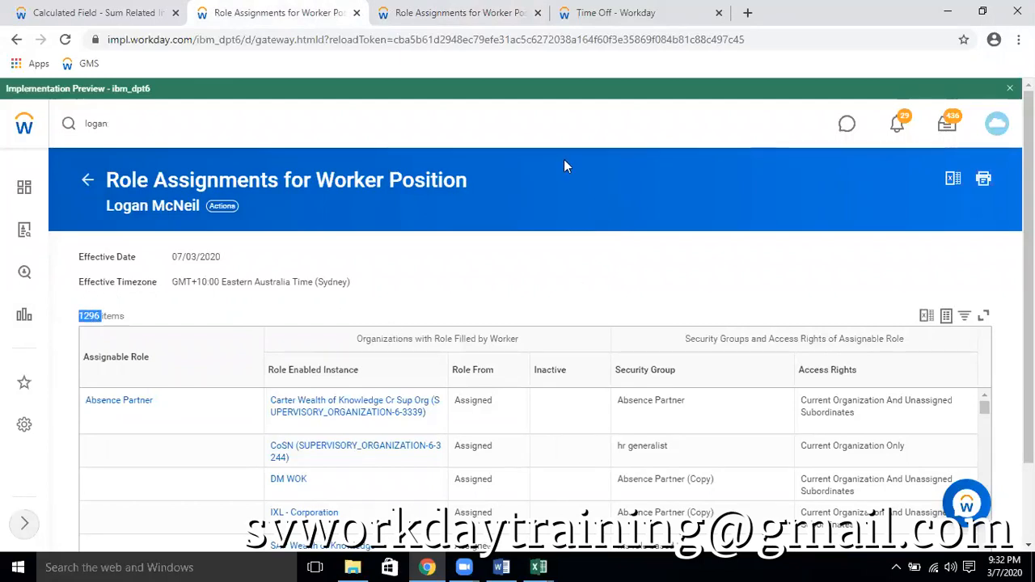
left_click(481, 13)
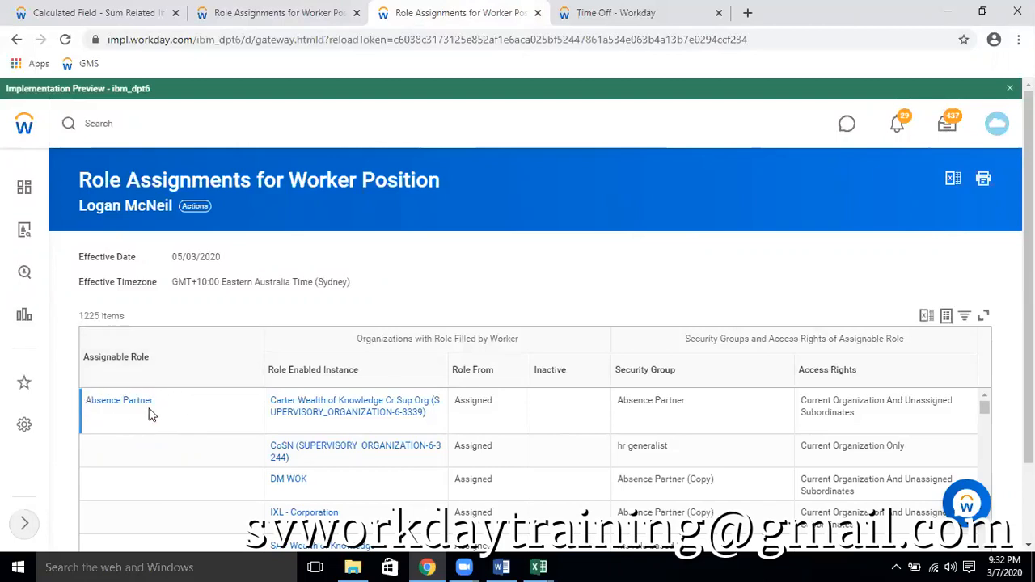
Open View Audit Trail for the Absence Partner assignable role in the 05/03/2020 results
mouse_move(161, 408)
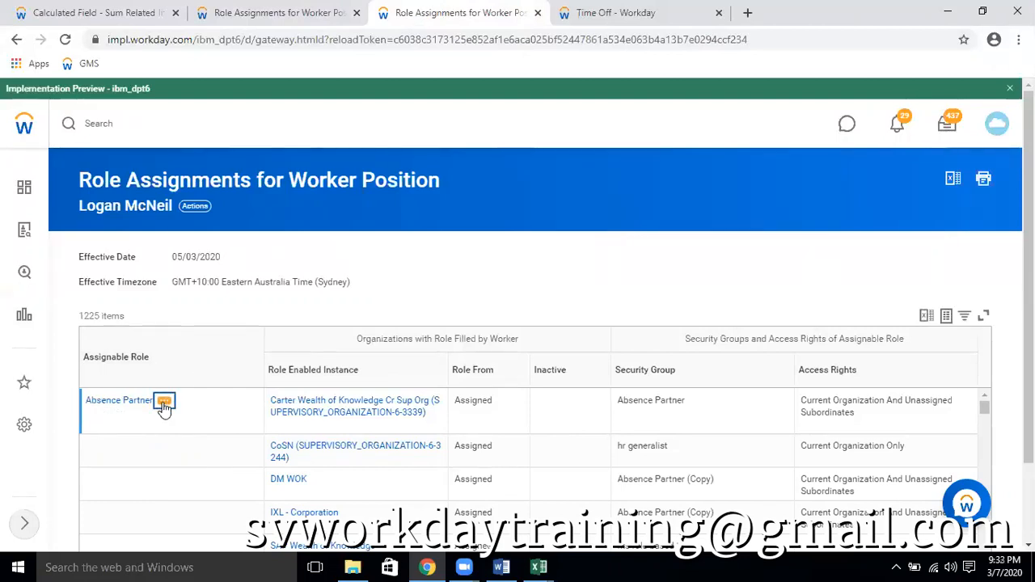
left_click(163, 404)
mouse_move(228, 202)
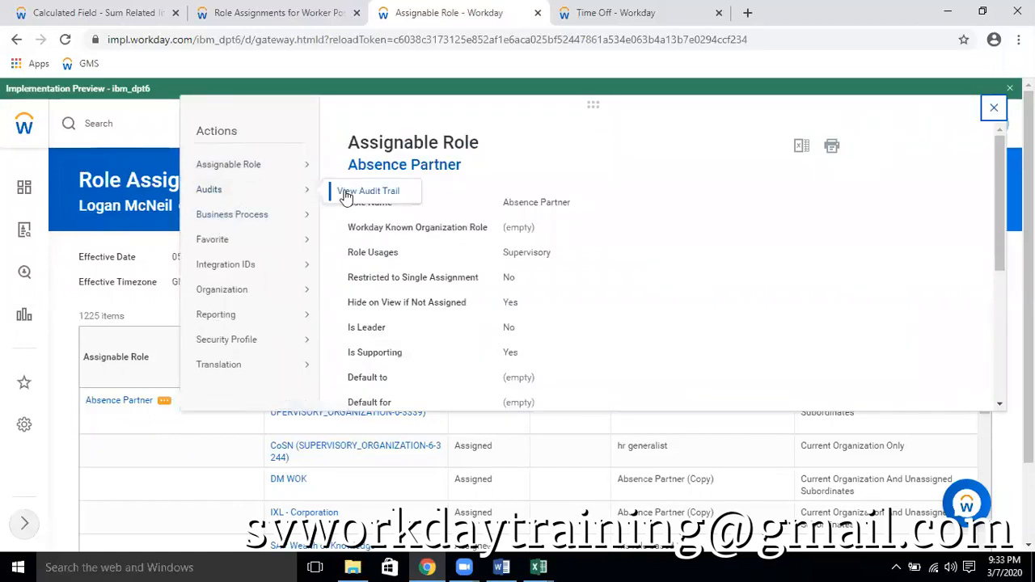
left_click(345, 194)
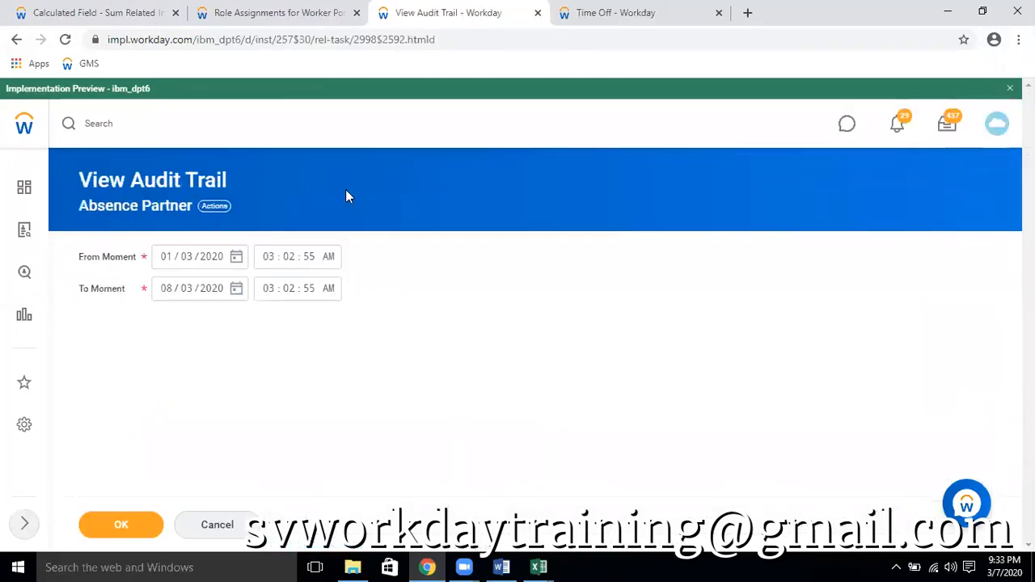
Run the Absence Partner audit trail with a From Moment date of 05/03/2020, then return to the 07/03/2020 role assignments
left_click(237, 258)
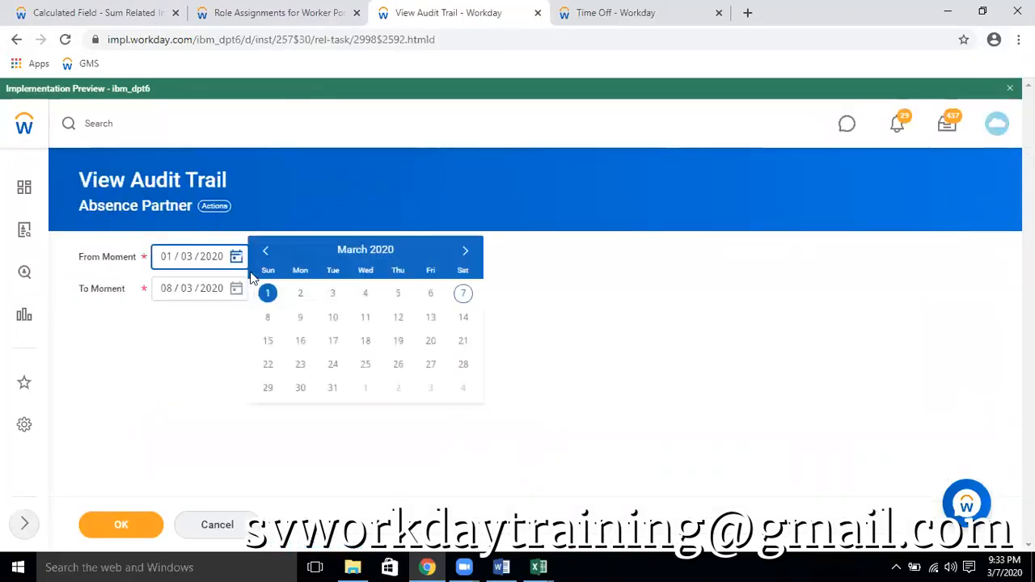
left_click(398, 295)
left_click(118, 519)
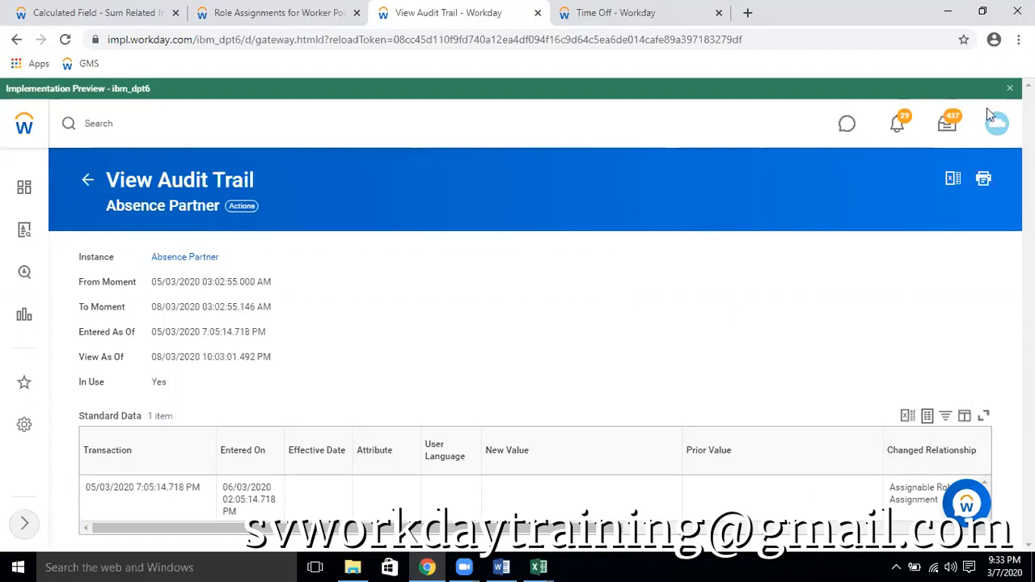
left_click(267, 13)
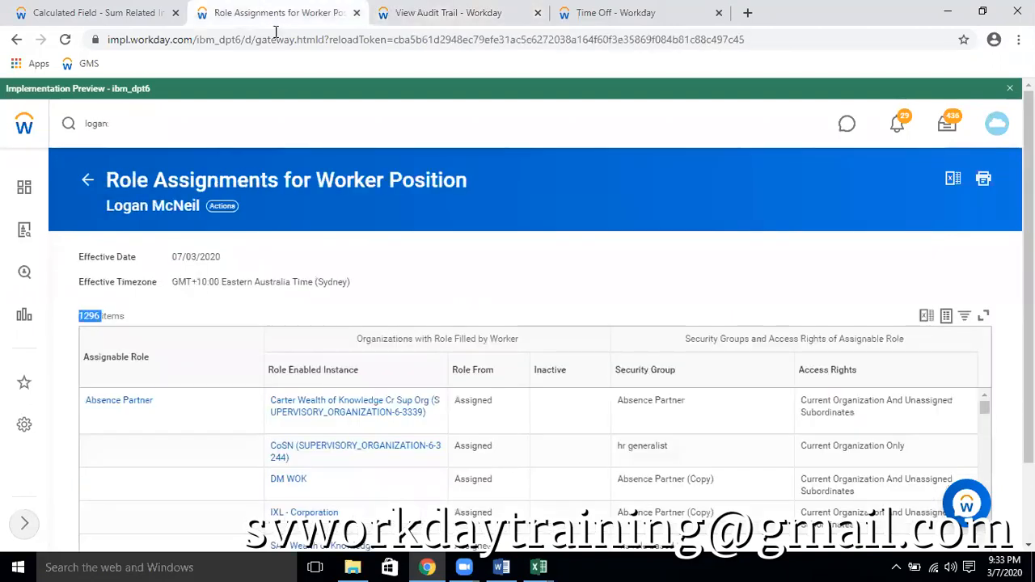
mouse_move(370, 291)
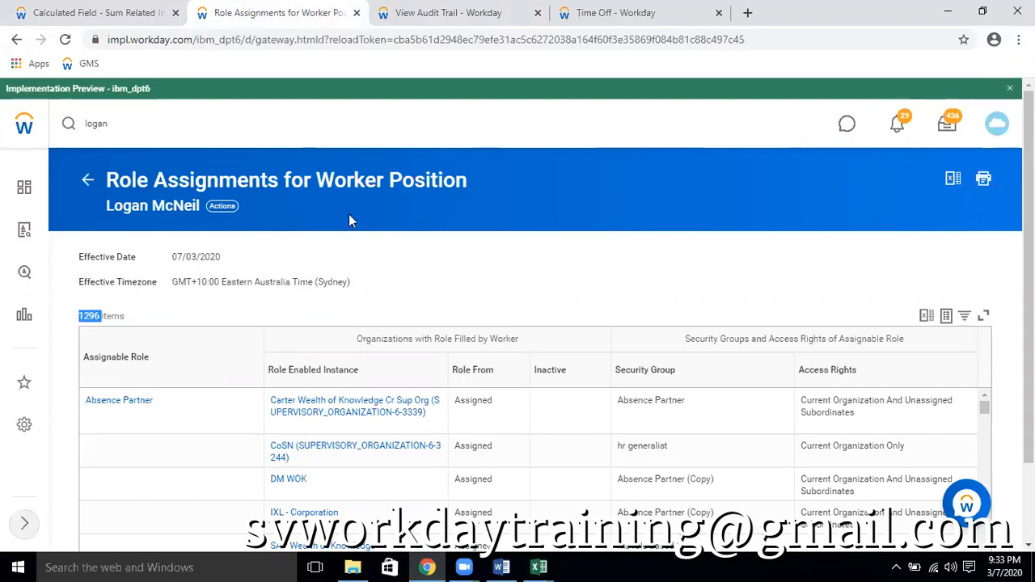
Review the assignable roles, role enabled instances and security groups listed in the 07/03/2020 role assignments
left_click(69, 127)
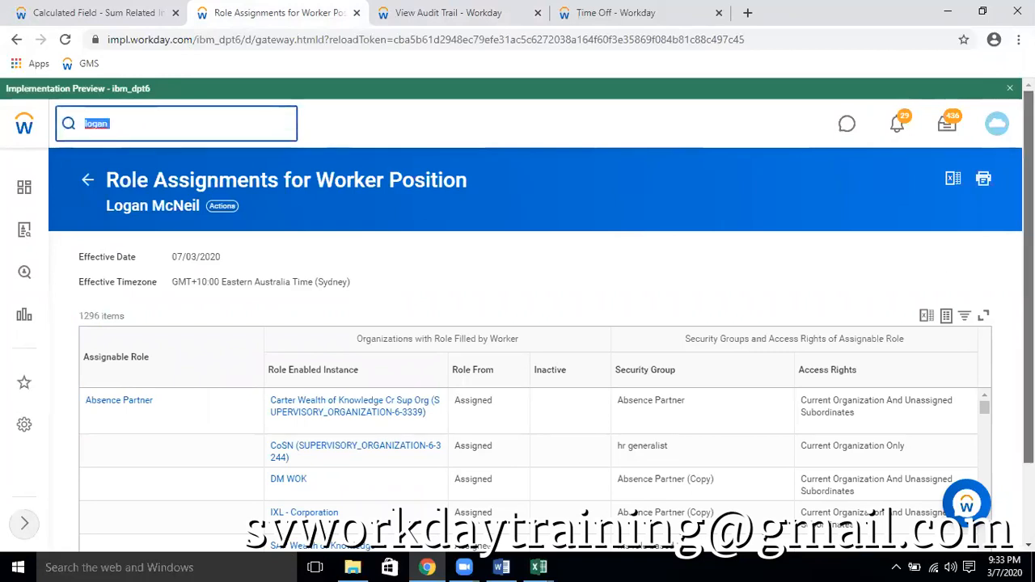
scroll(391, 451, "down", 1)
scroll(390, 452, "down", 3)
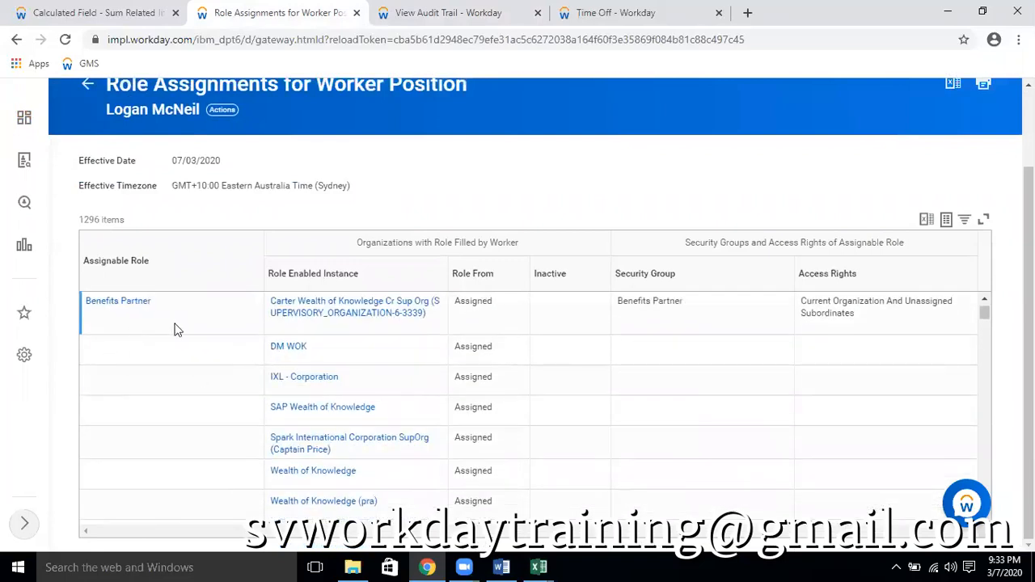
scroll(173, 328, "down", 3)
scroll(249, 401, "down", 5)
scroll(249, 401, "down", 3)
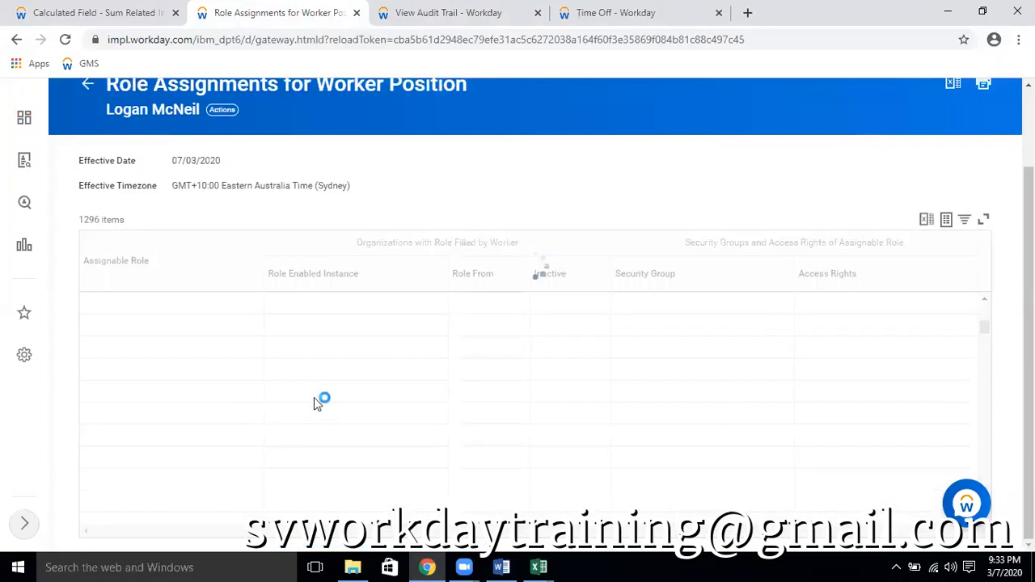
scroll(316, 404, "up", 1)
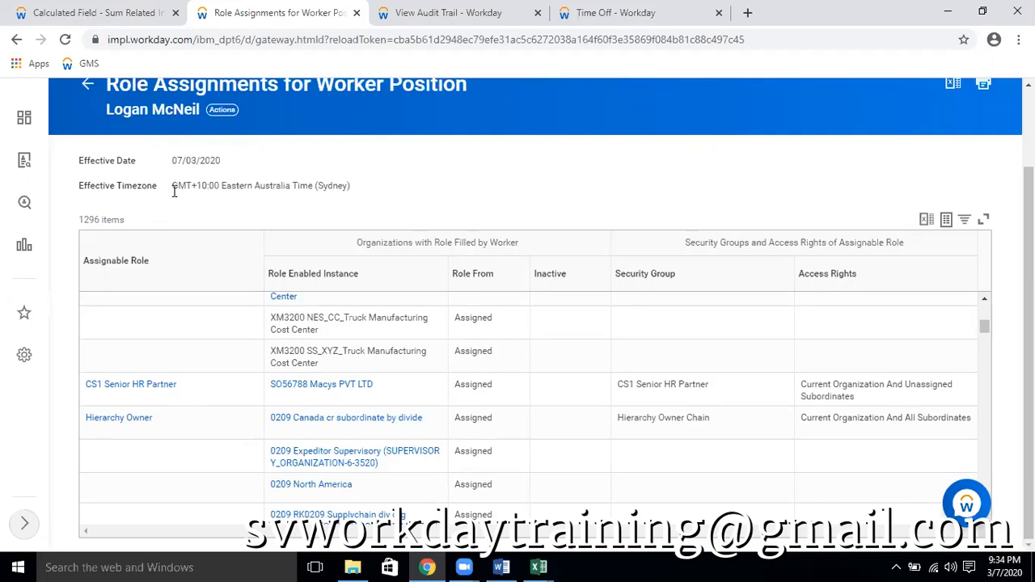
scroll(173, 191, "up", 2)
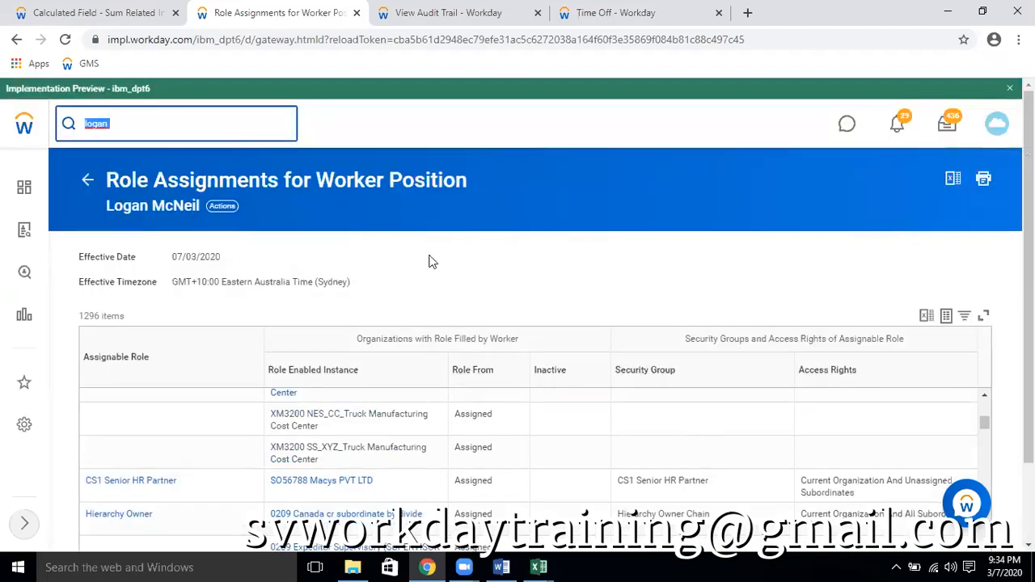
Search for the second worker by surname and open the profile of the IT HelpDesk manager
double_click(152, 129)
type("taylor")
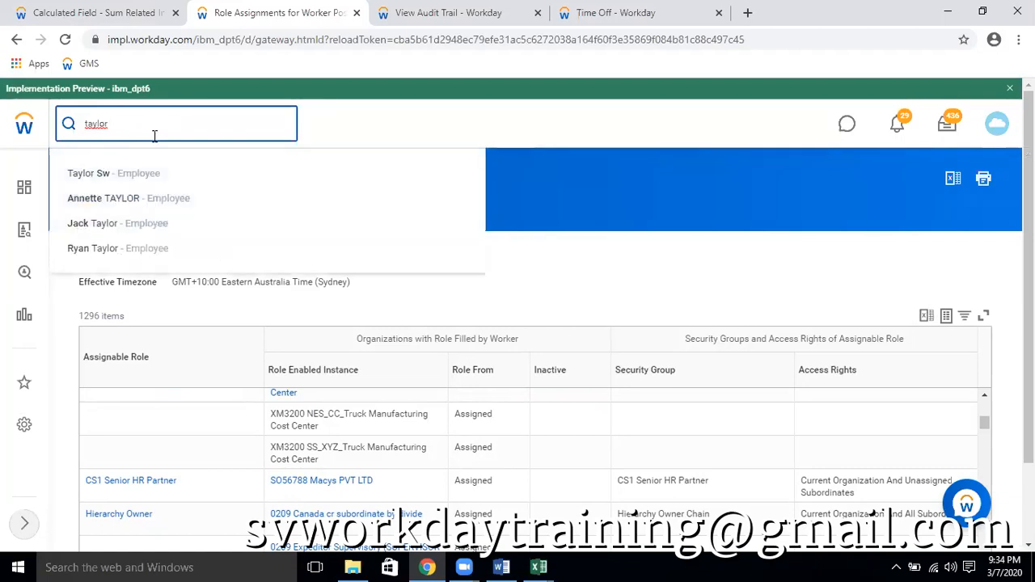
left_click(105, 223)
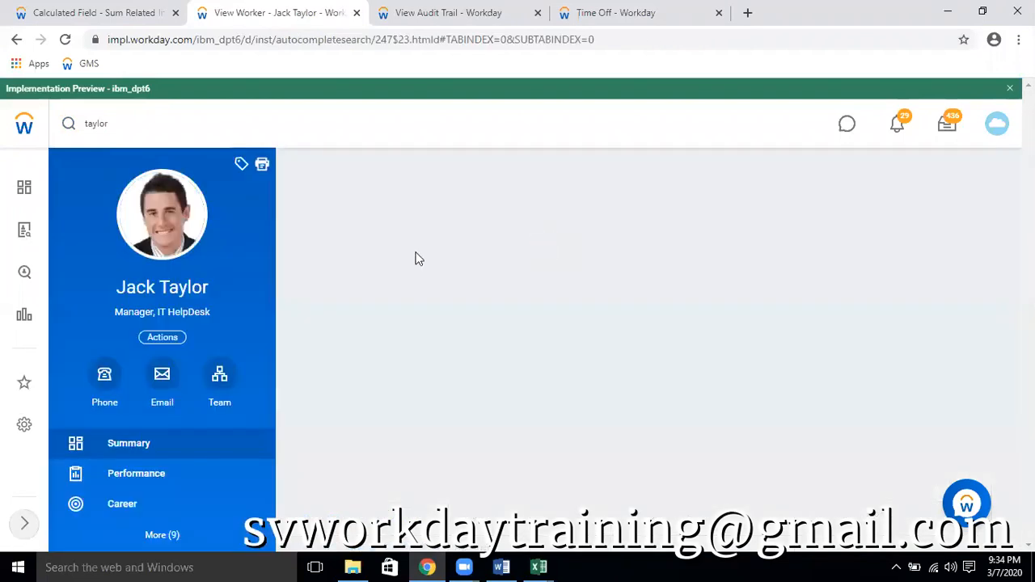
Run View Role Assignments for Worker Position from the IT HelpDesk manager's security profile with Effective Date 07/03/2020
scroll(312, 300, "down", 3)
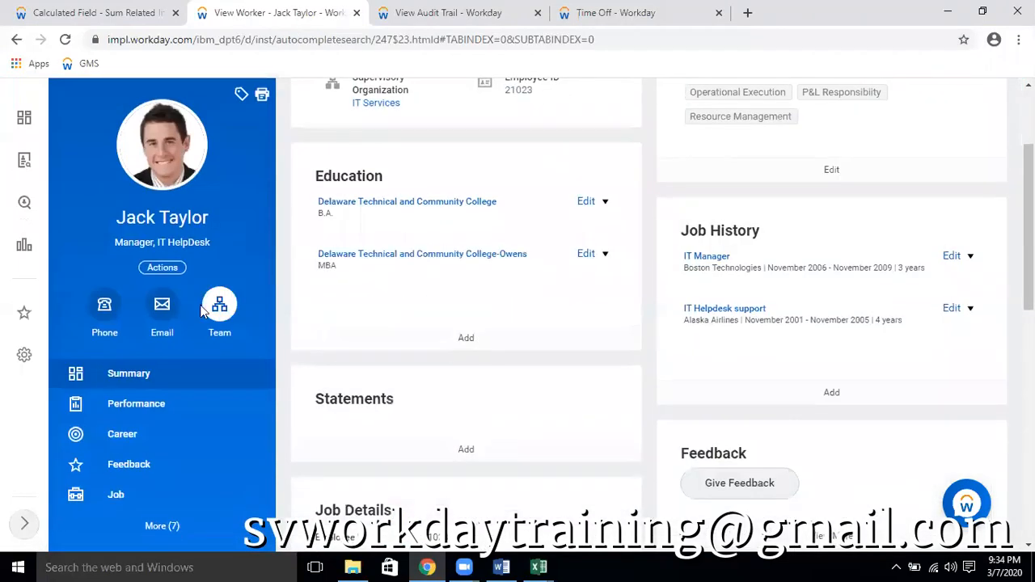
left_click(152, 270)
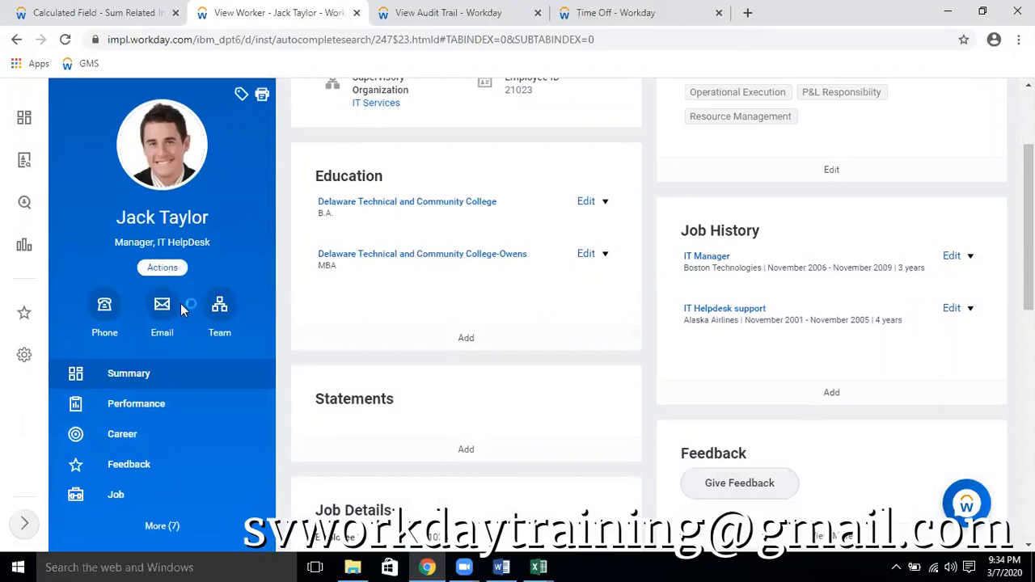
scroll(202, 404, "down", 5)
mouse_move(214, 477)
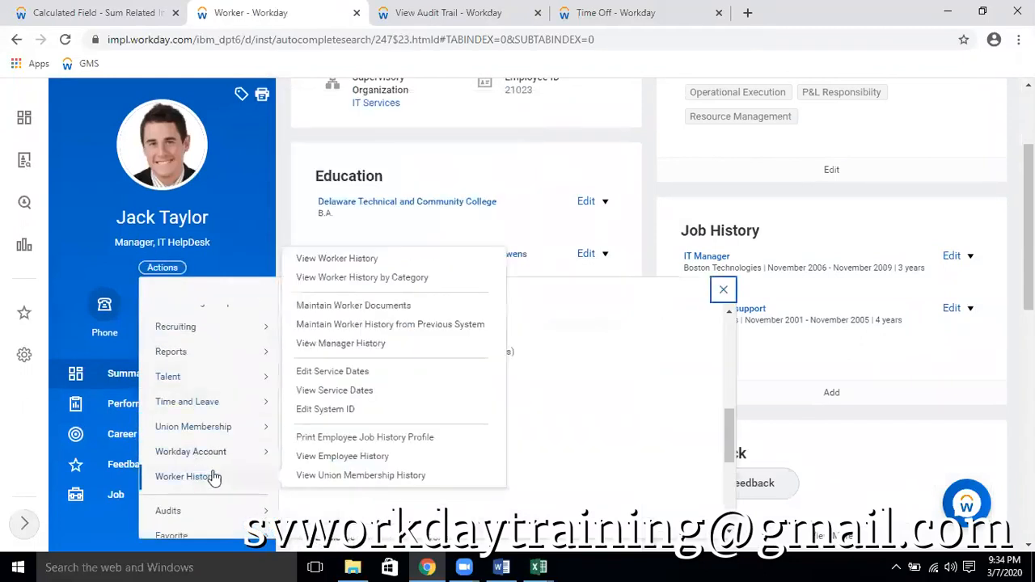
scroll(202, 485, "down", 3)
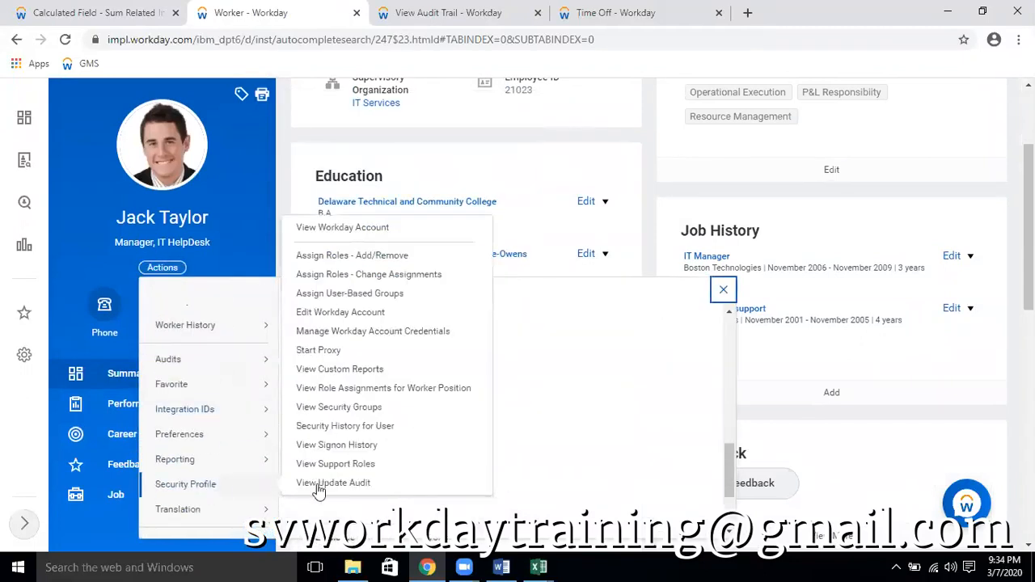
left_click(420, 390)
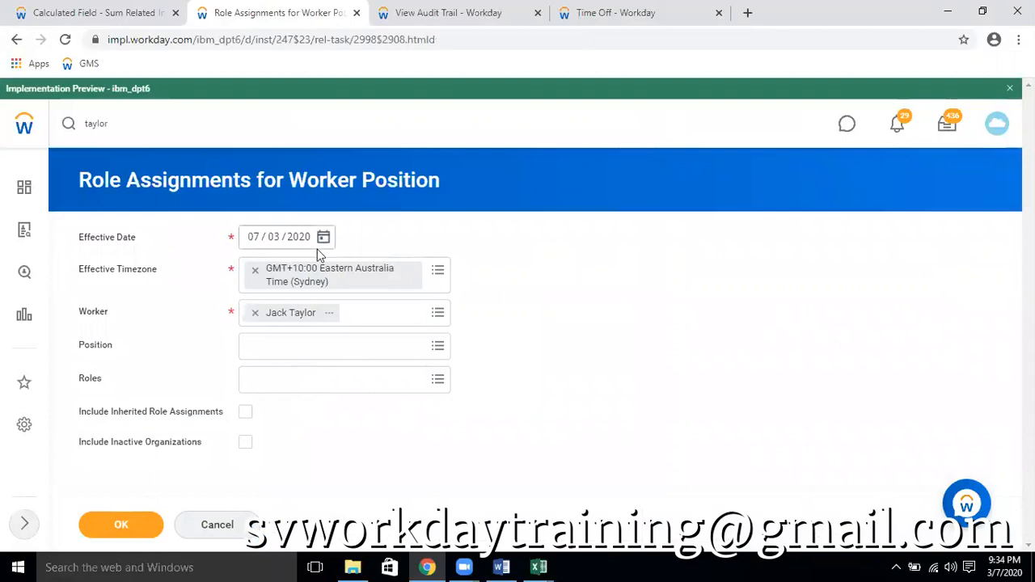
left_click(123, 526)
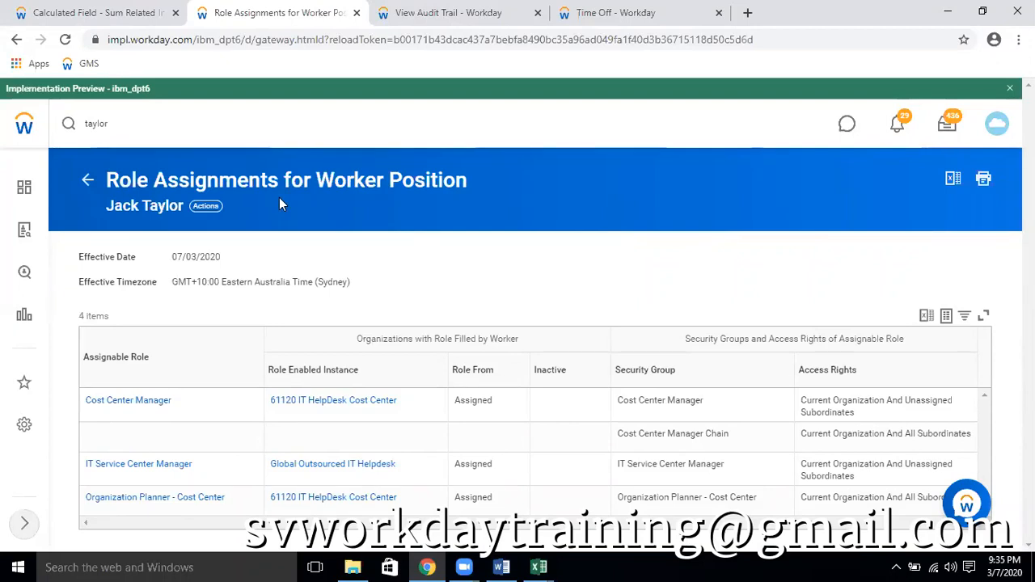
Return to the IT HelpDesk manager's profile and open the Documents section of the Personal information
left_click(130, 123)
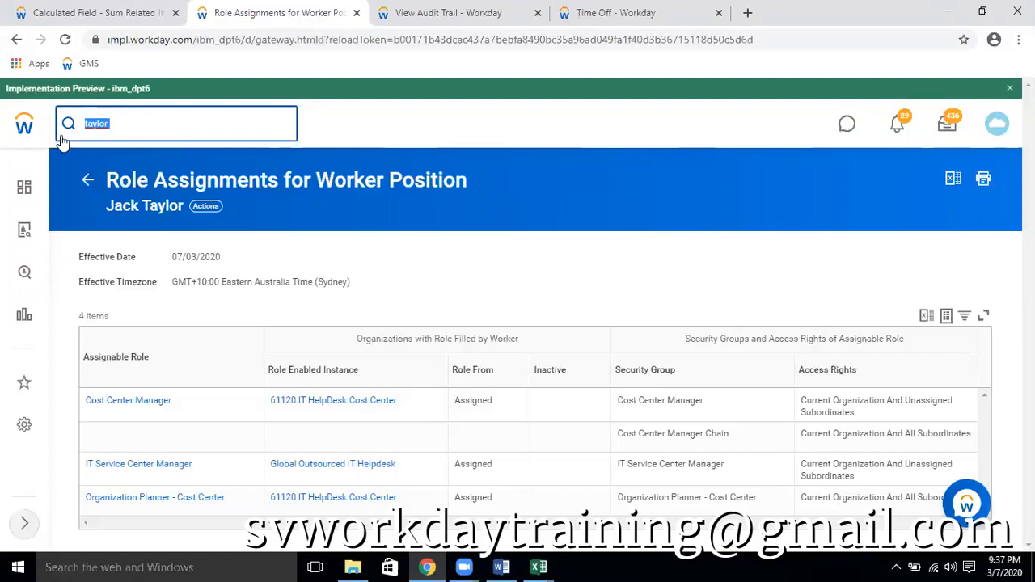
left_click(143, 218)
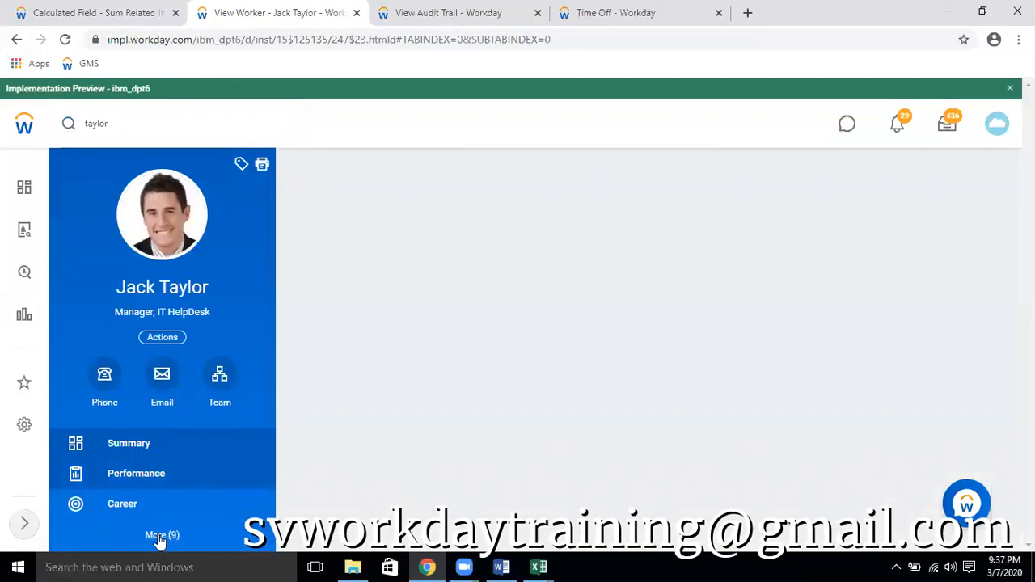
left_click(160, 537)
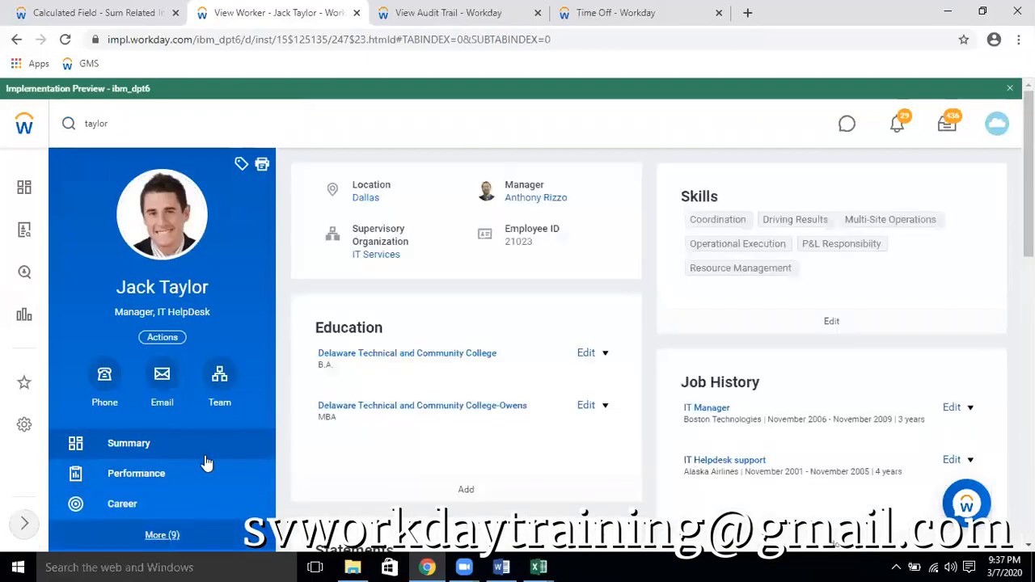
left_click(134, 390)
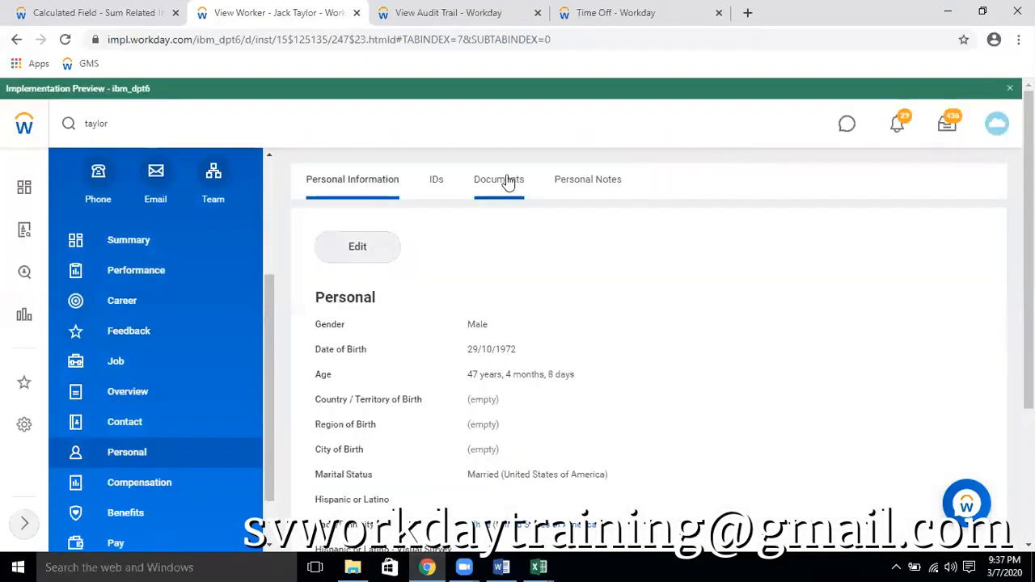
left_click(503, 178)
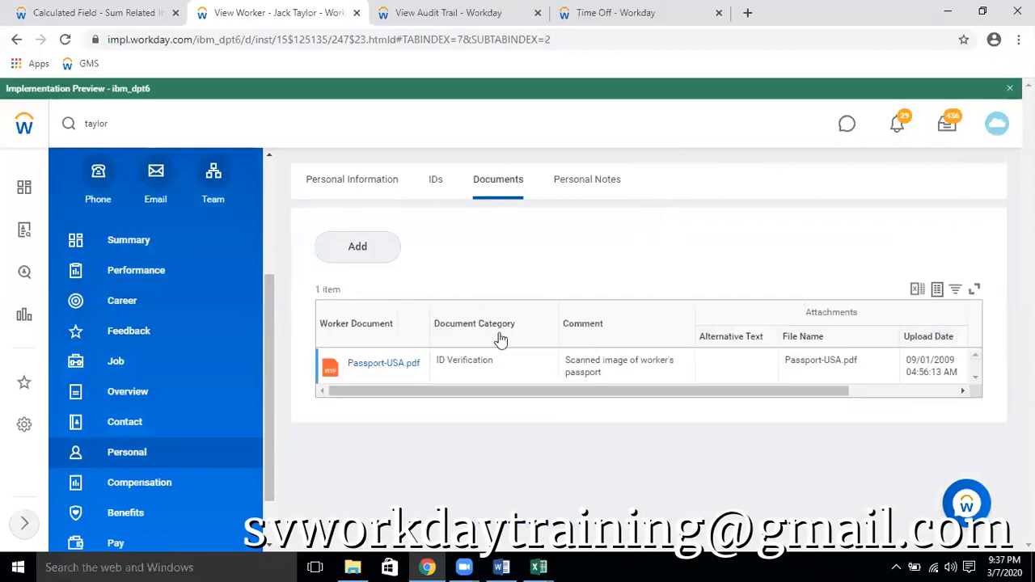
Add a worker document using the file Test.docx from the Desktop
left_click(374, 249)
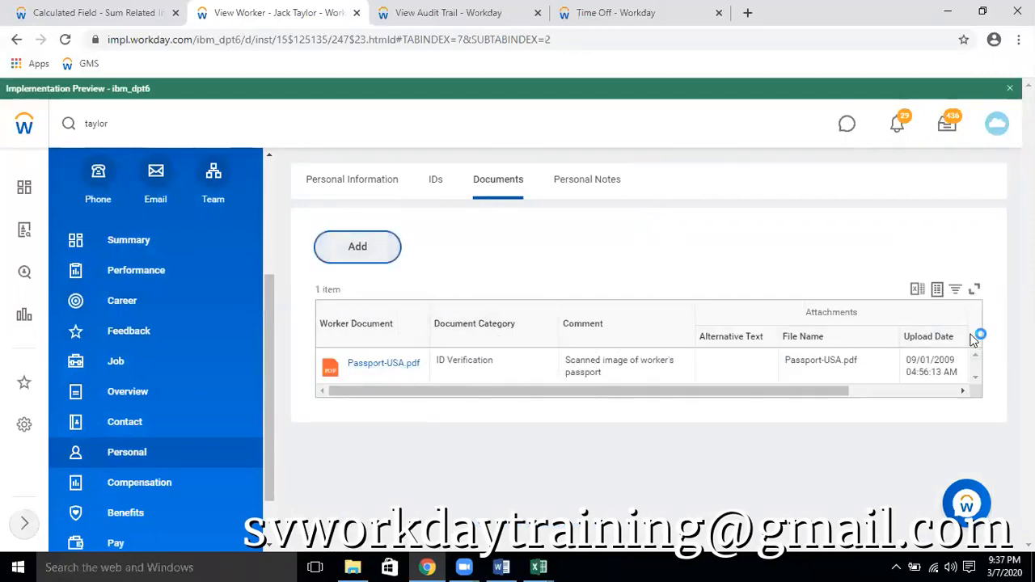
left_click(524, 366)
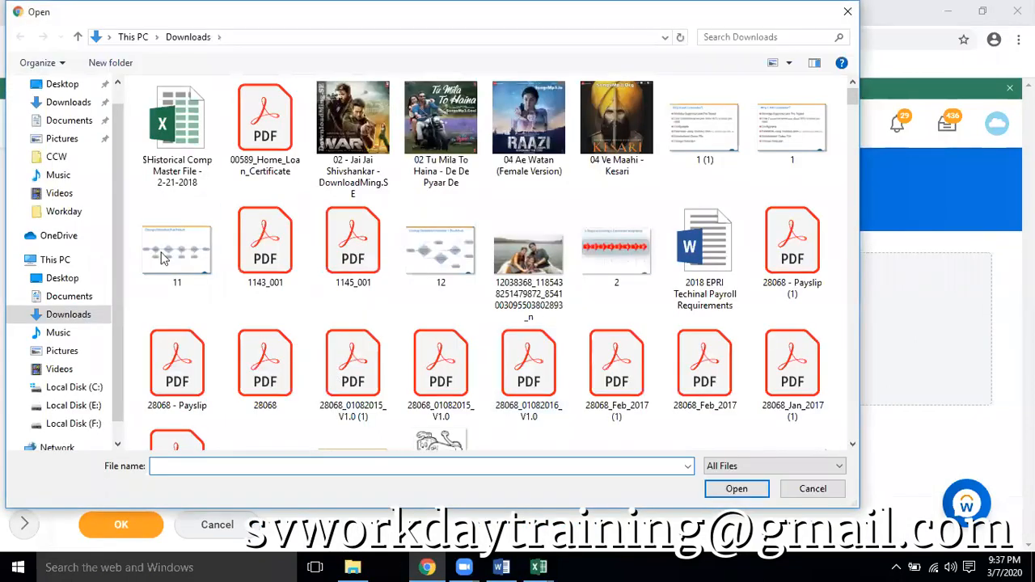
left_click(57, 277)
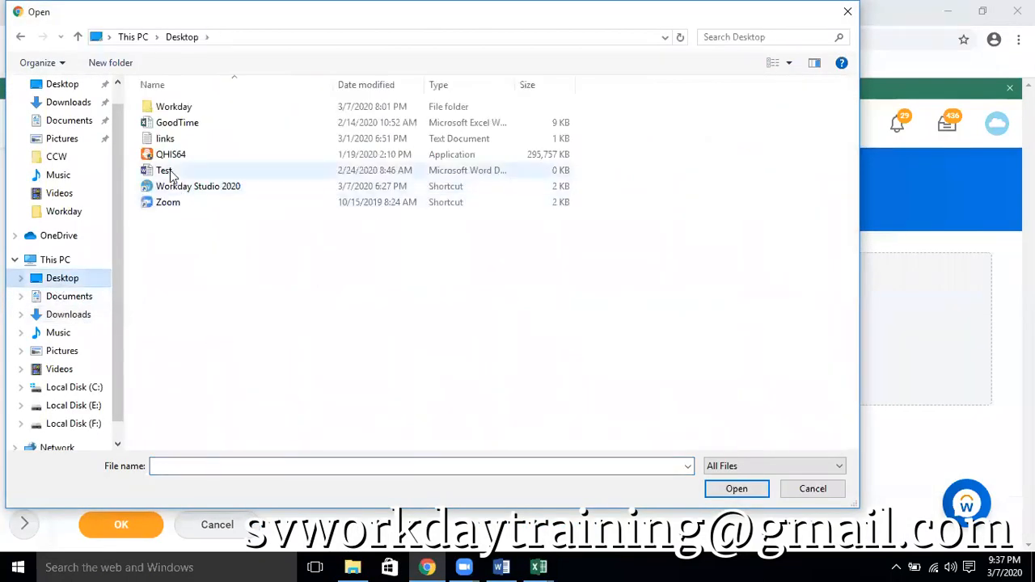
double_click(164, 170)
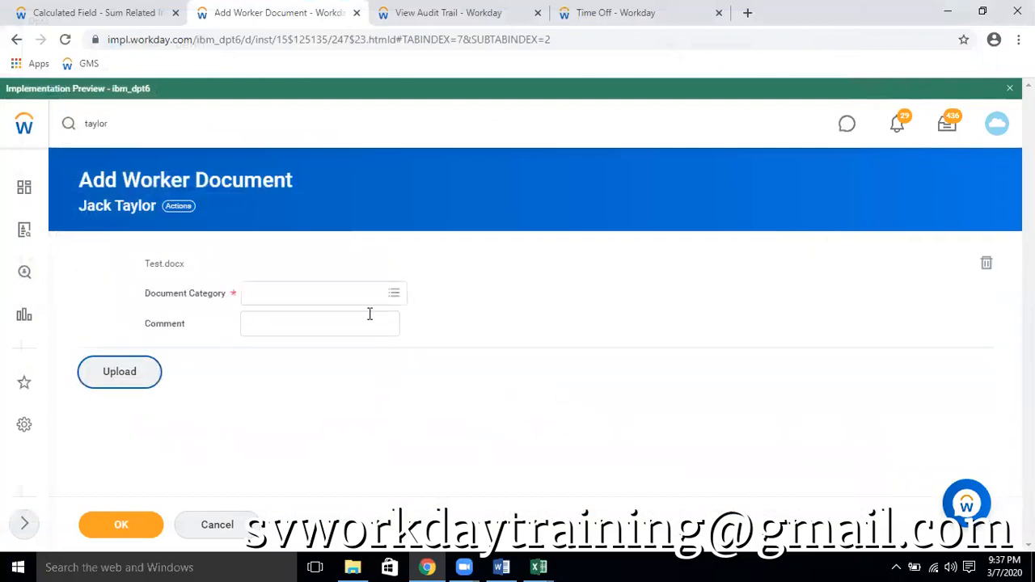
Set the document category to Benefits, enter the comment "Test" and submit the worker document
left_click(353, 298)
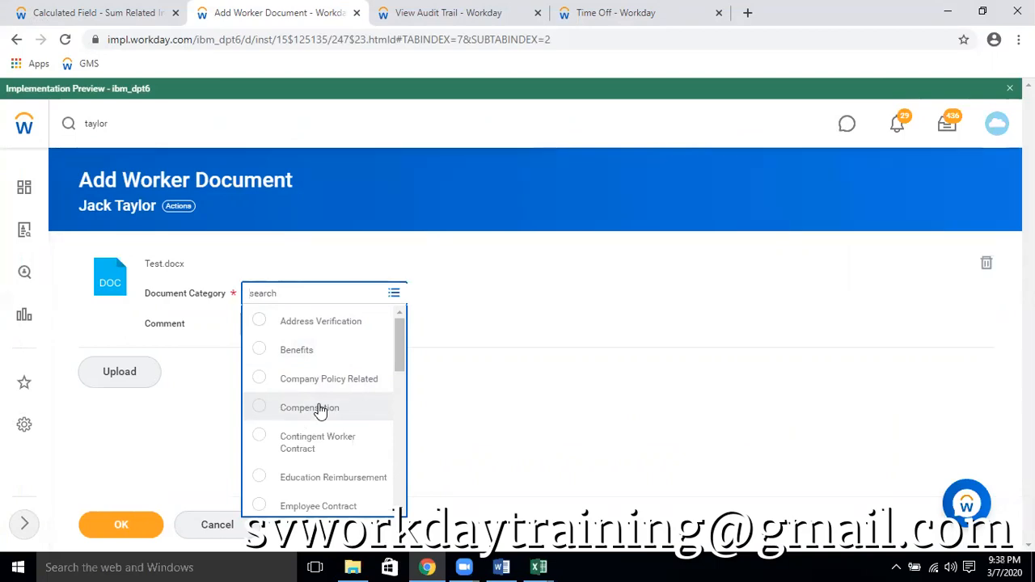
left_click(291, 352)
left_click(300, 347)
type("Test")
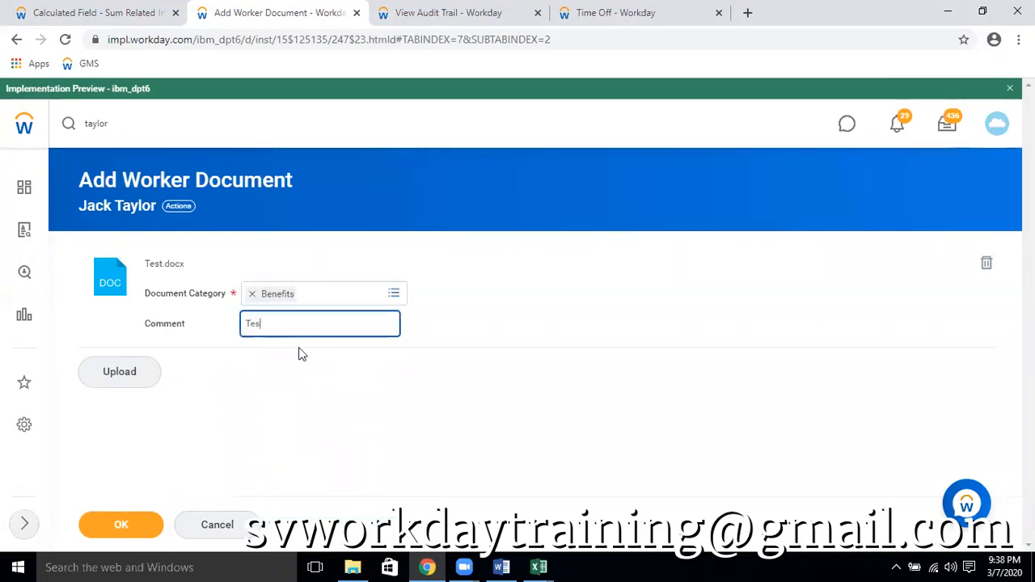
left_click(160, 526)
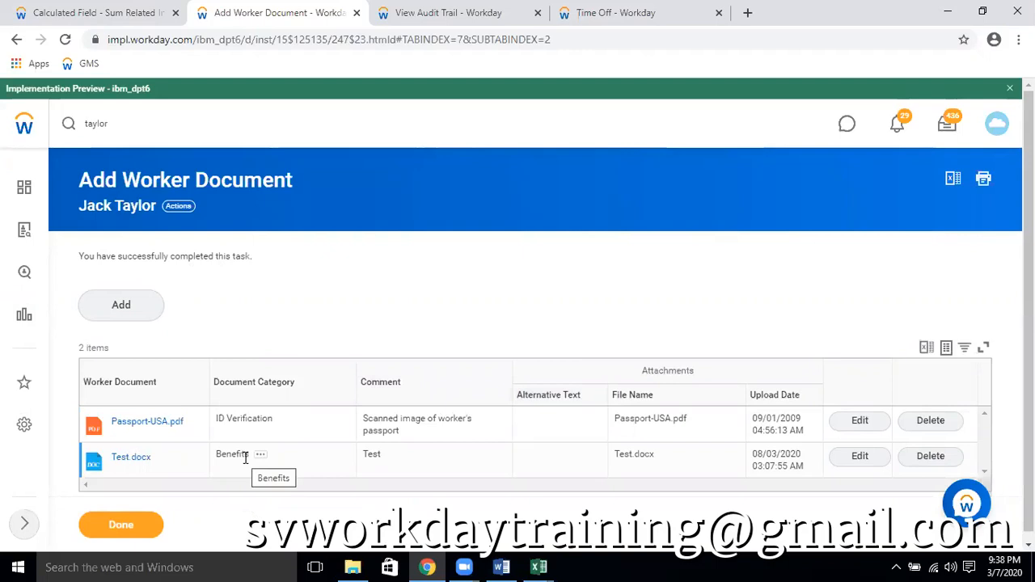
Start another worker document with Test.docx and review the document categories available for it
left_click(121, 304)
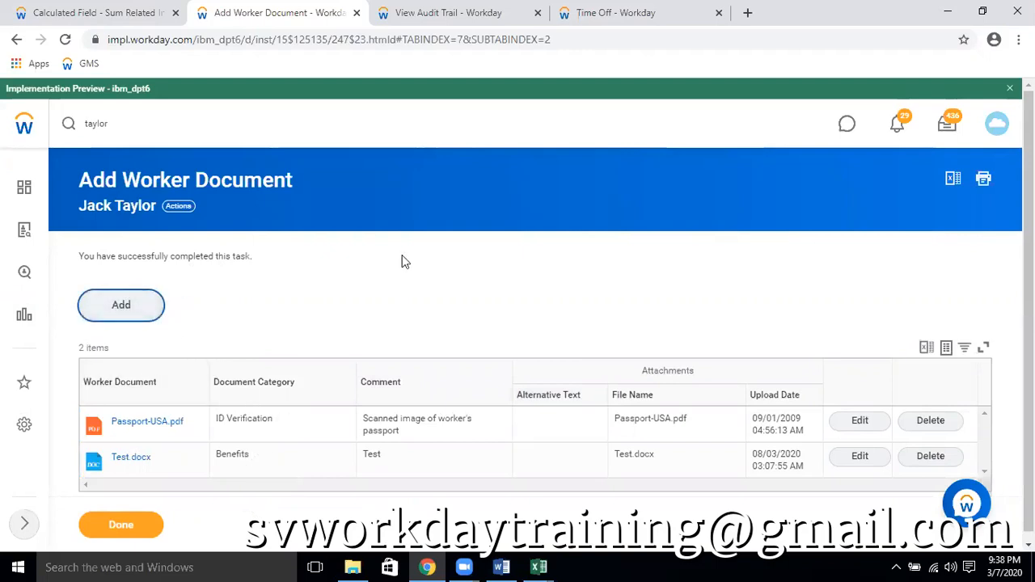
left_click(540, 363)
double_click(164, 172)
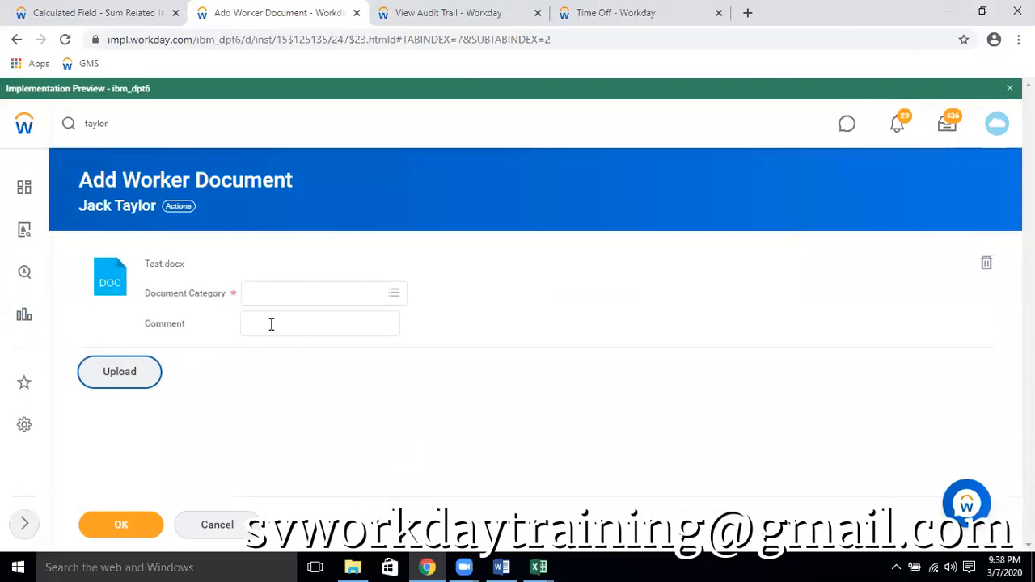
left_click(337, 295)
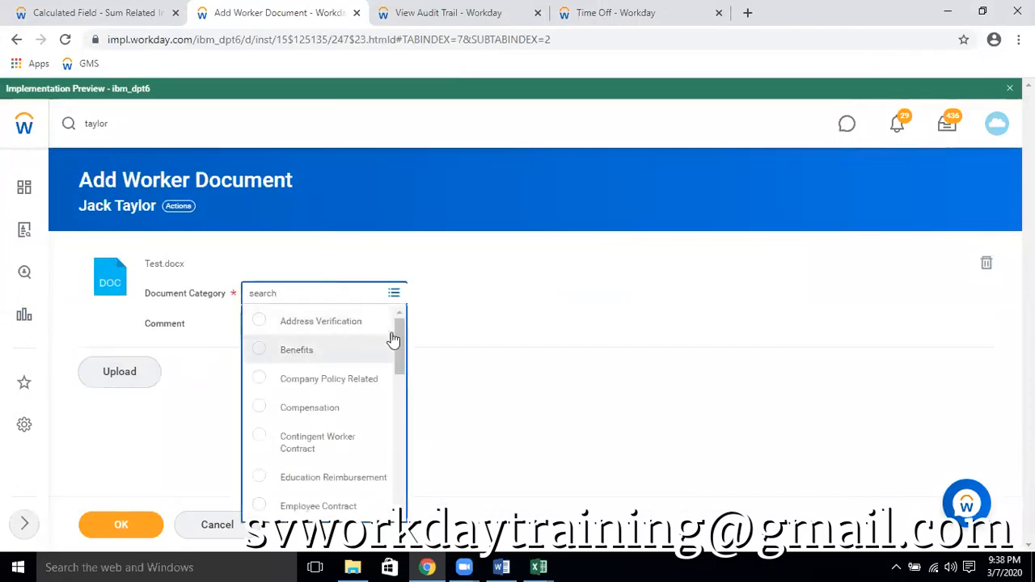
left_click_drag(396, 340, 387, 458)
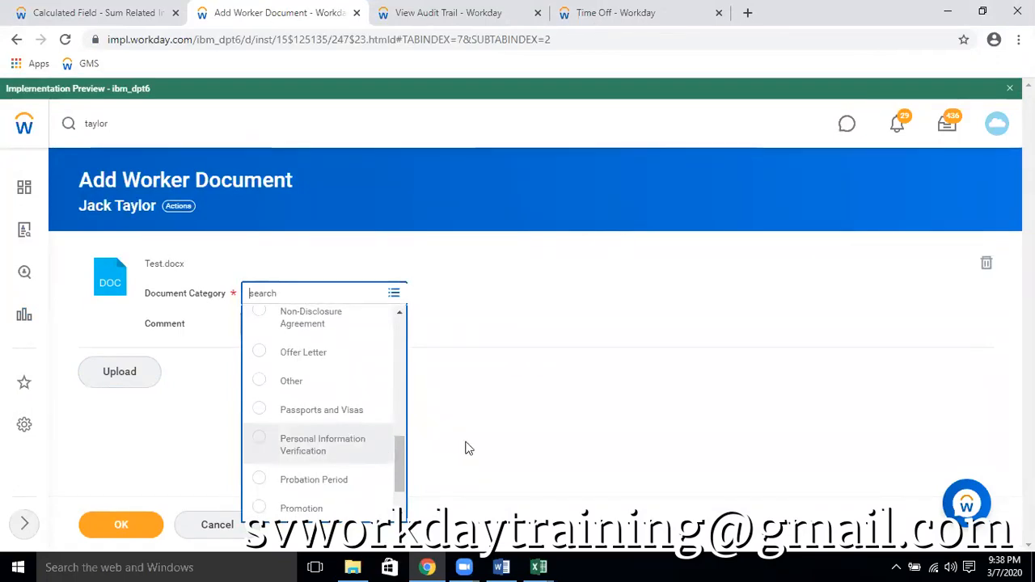
scroll(351, 422, "up", 6)
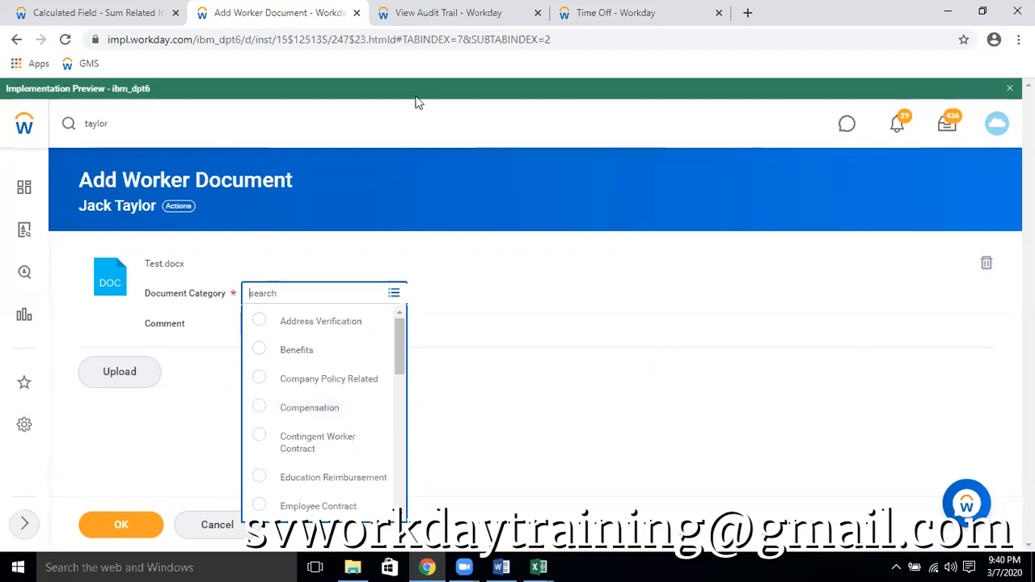
Search for "audit trail secu" and open the Audit Trail - Security report
left_click(413, 12)
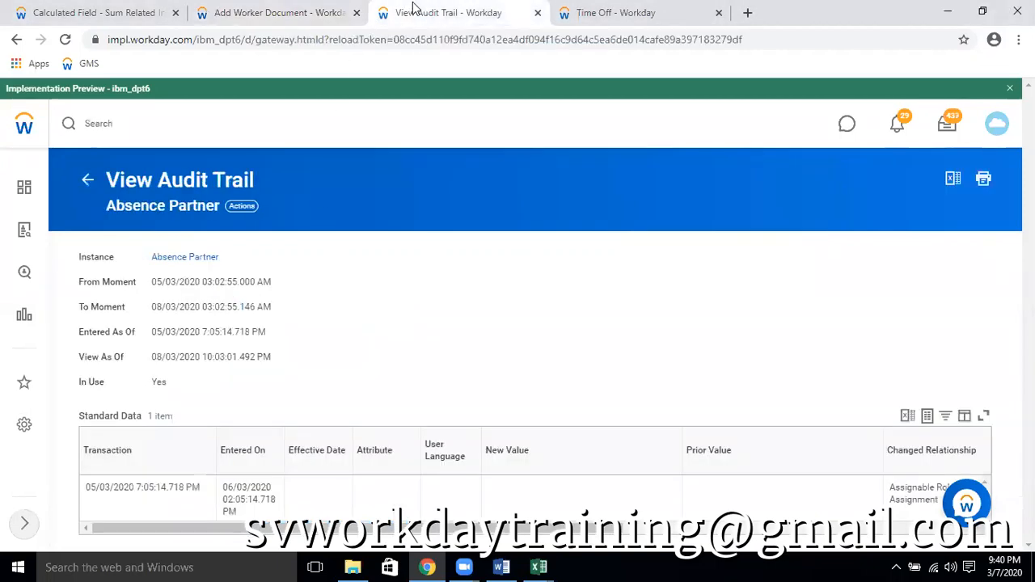
left_click(273, 14)
double_click(158, 132)
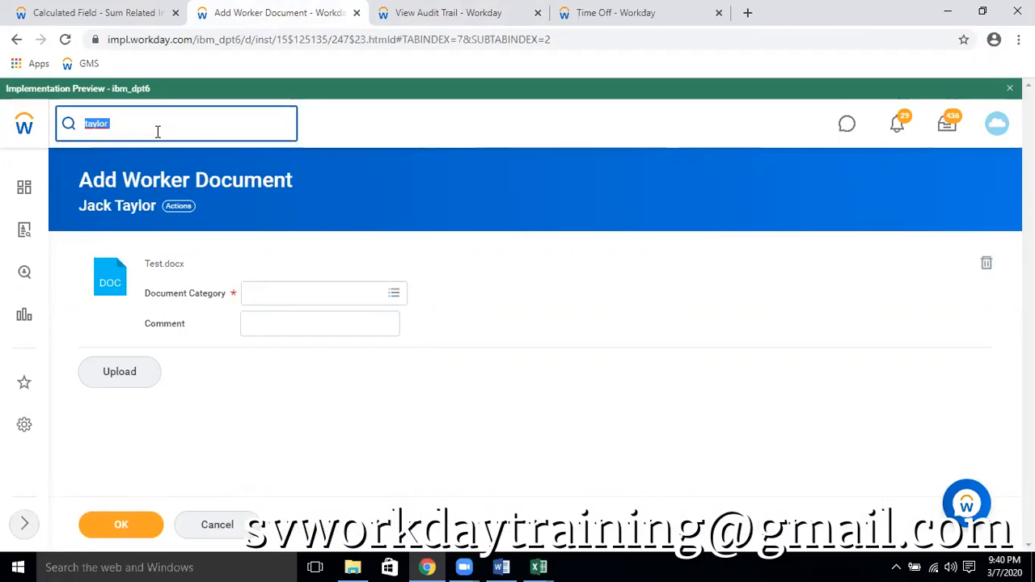
type("audi")
key("BackSpace")
type("i t")
key("BackSpace")
key("BackSpace")
type("t trail secuee")
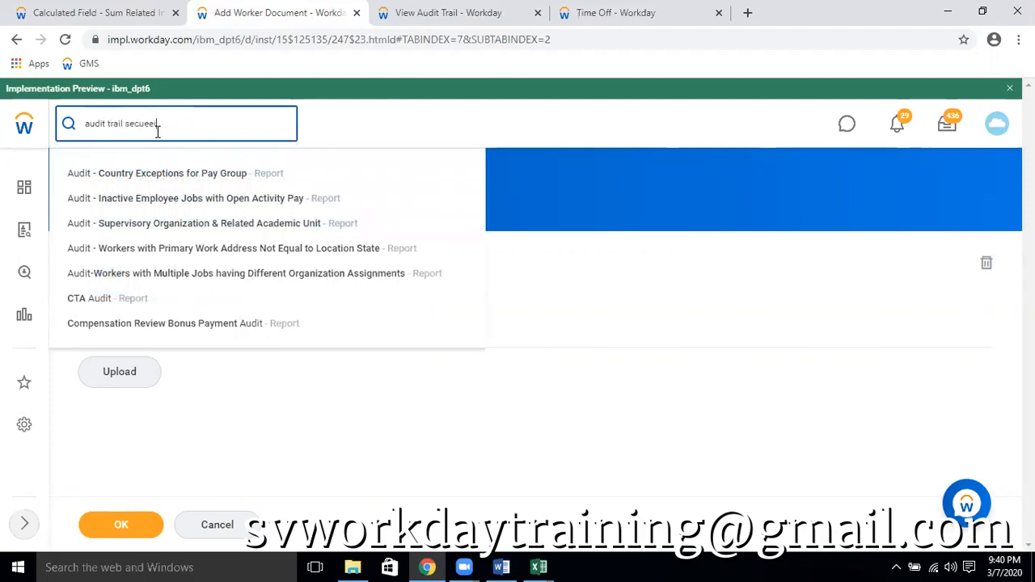
key("BackSpace")
key("BackSpace")
type("ity")
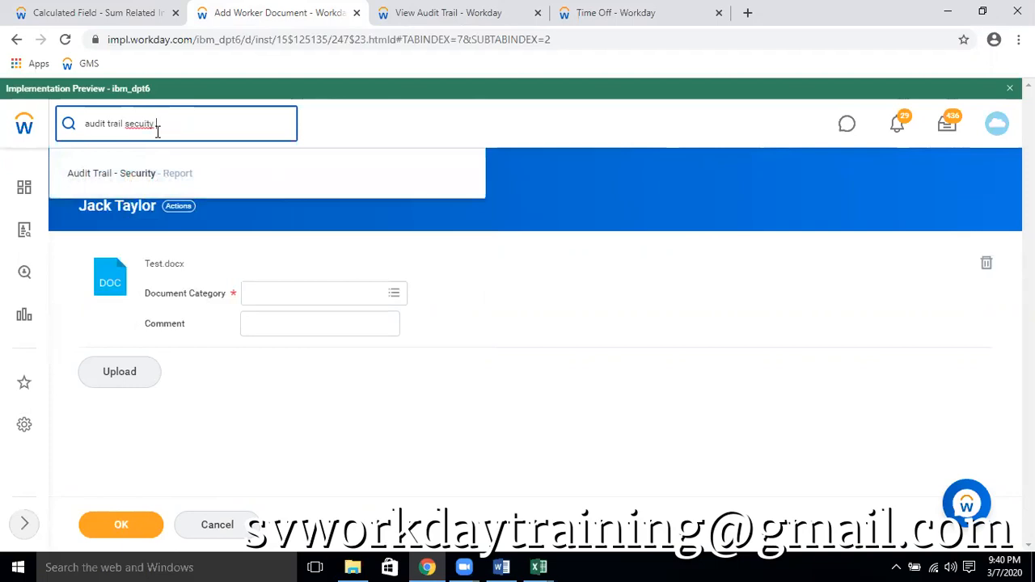
key("Return")
left_click(178, 135)
key("BackSpace")
key("BackSpace")
key("BackSpace")
left_click(114, 175)
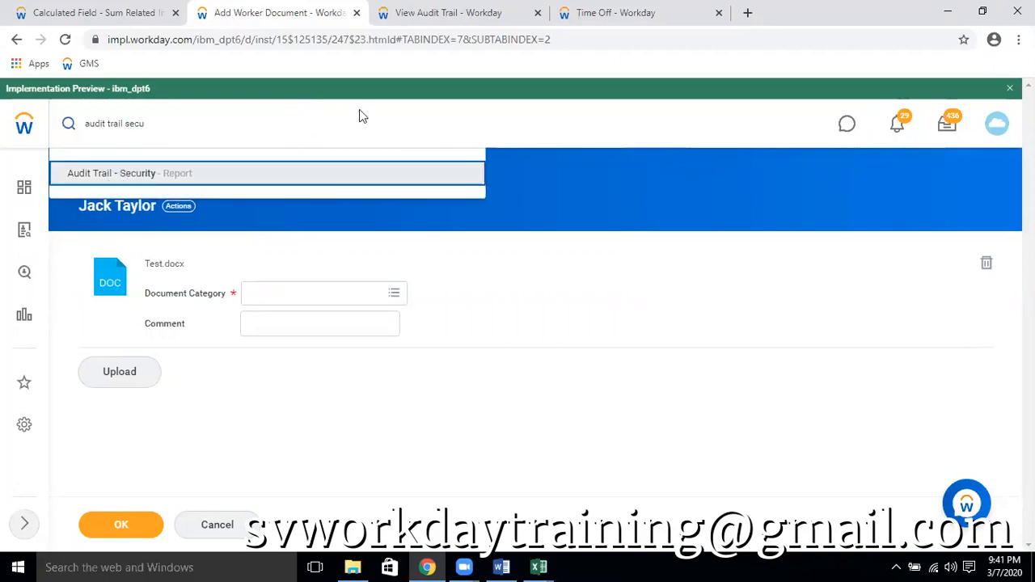
Search for "bp: personal inform", open Personal Information Change (Default Definition) and check its available related actions
left_click(466, 353)
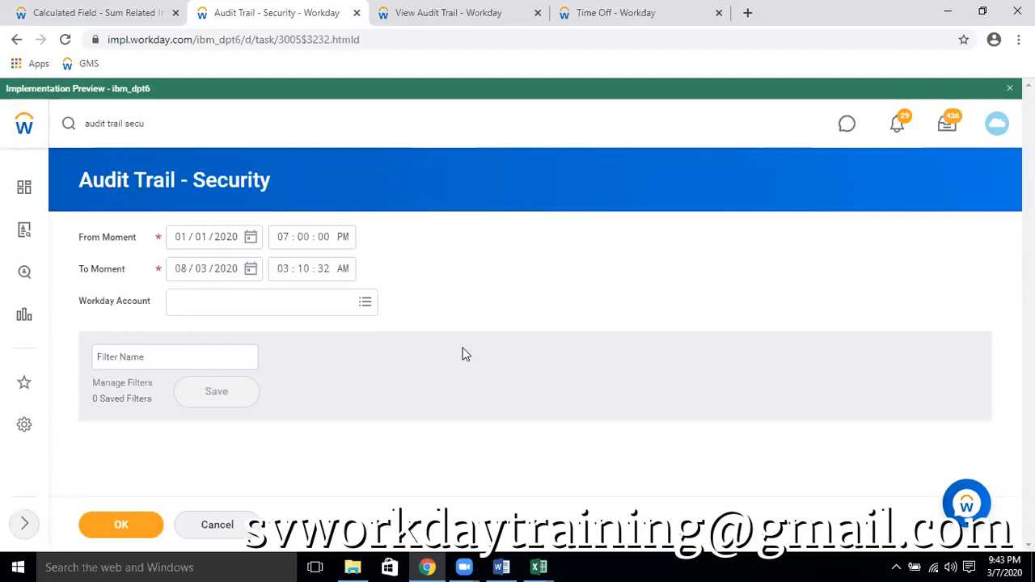
left_click(156, 117)
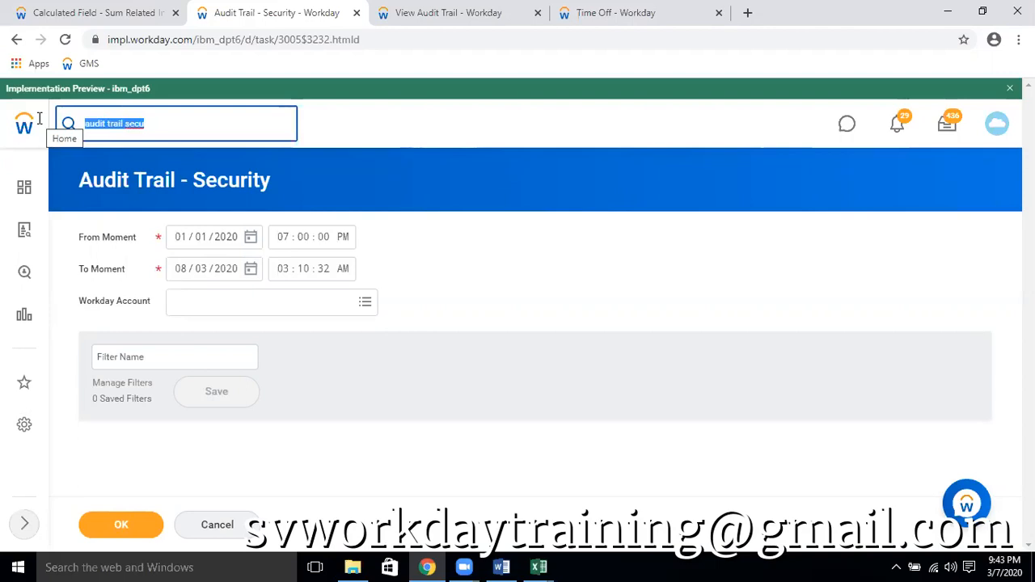
type("bp: personal ")
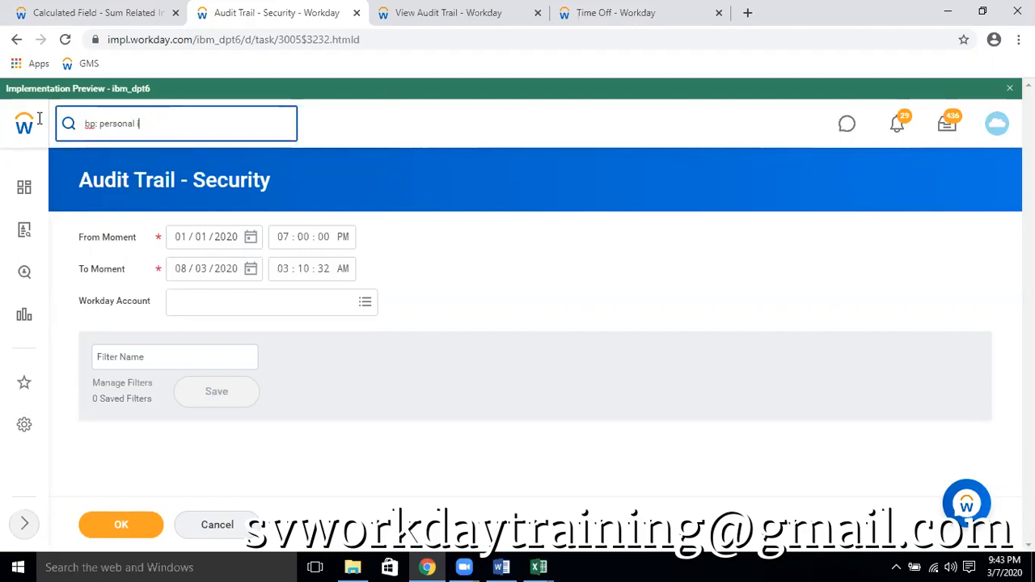
type("inform")
key("Return")
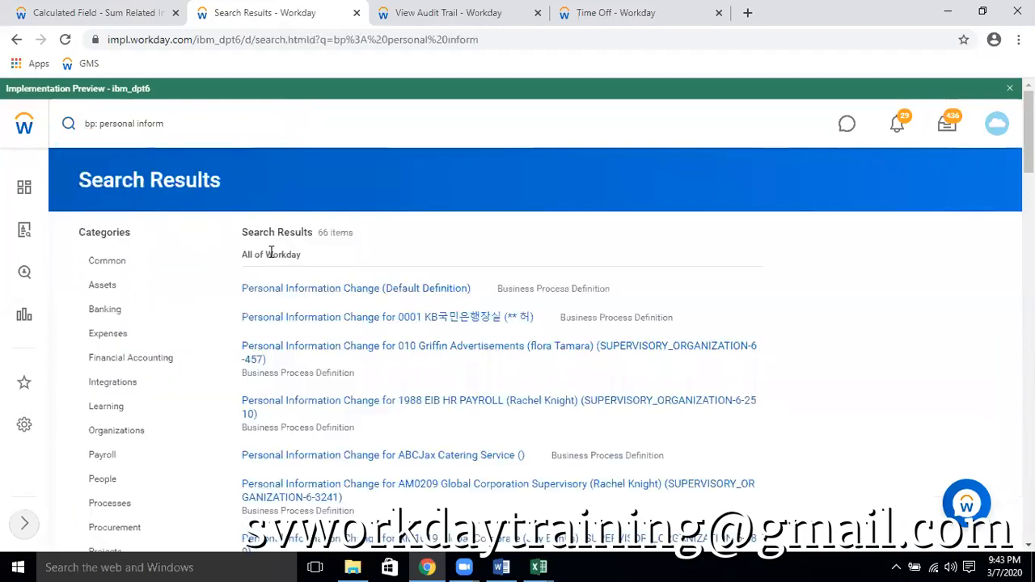
left_click(406, 299)
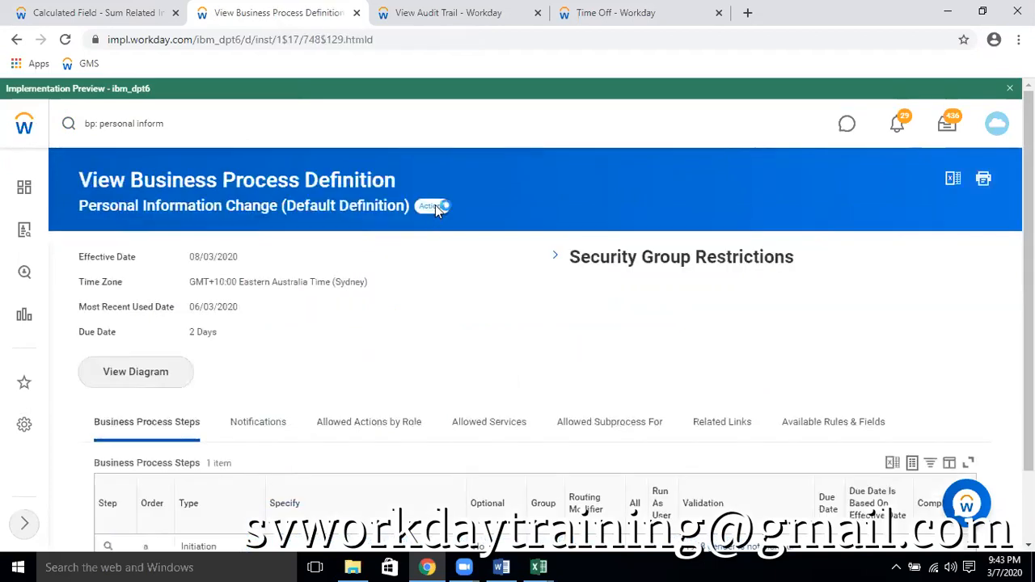
left_click(435, 207)
mouse_move(533, 335)
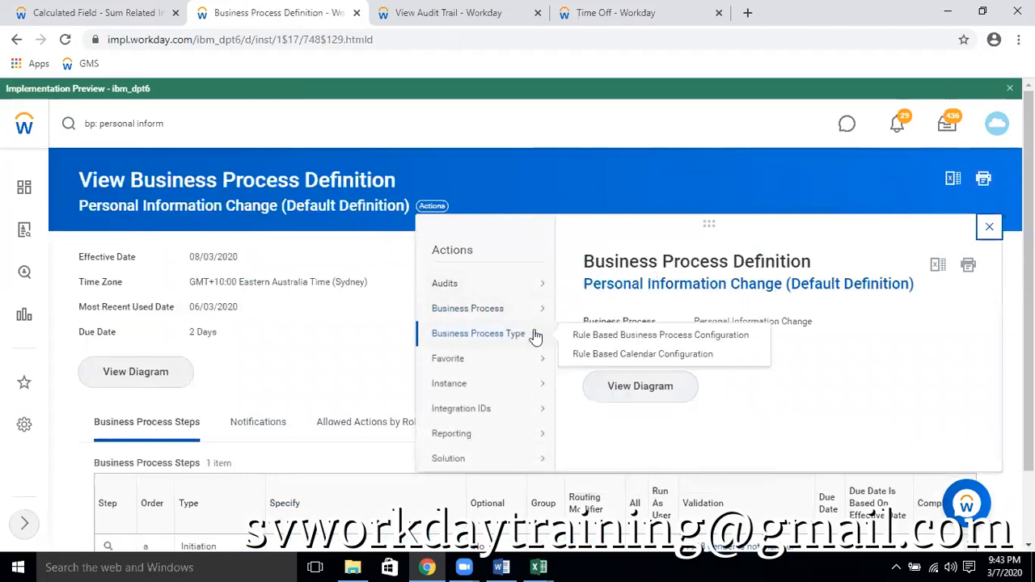
Find the Start Proxy task and start acting as the human resources officer from Human Resources - Main
left_click(201, 127)
type("start proxy")
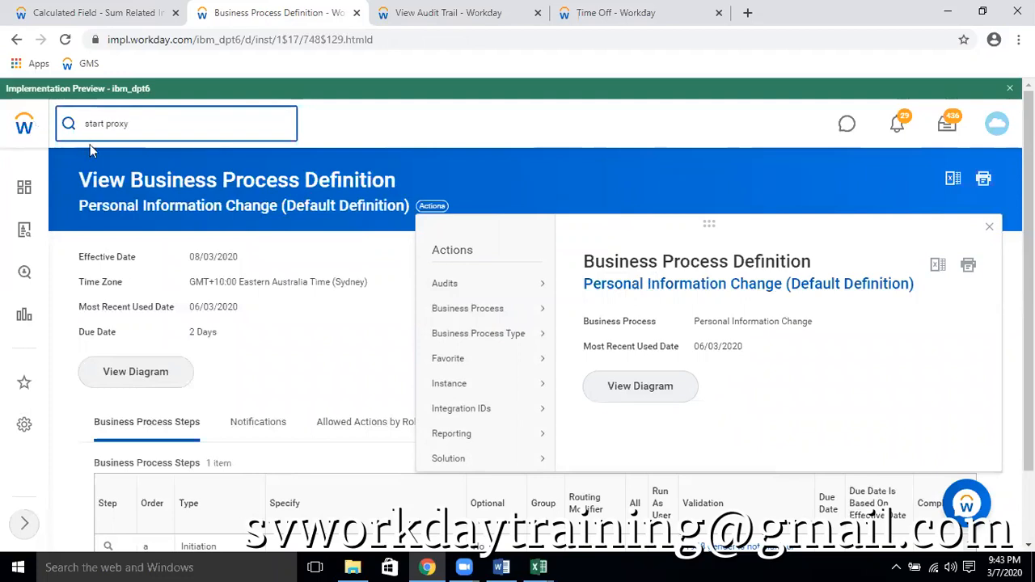
mouse_move(475, 322)
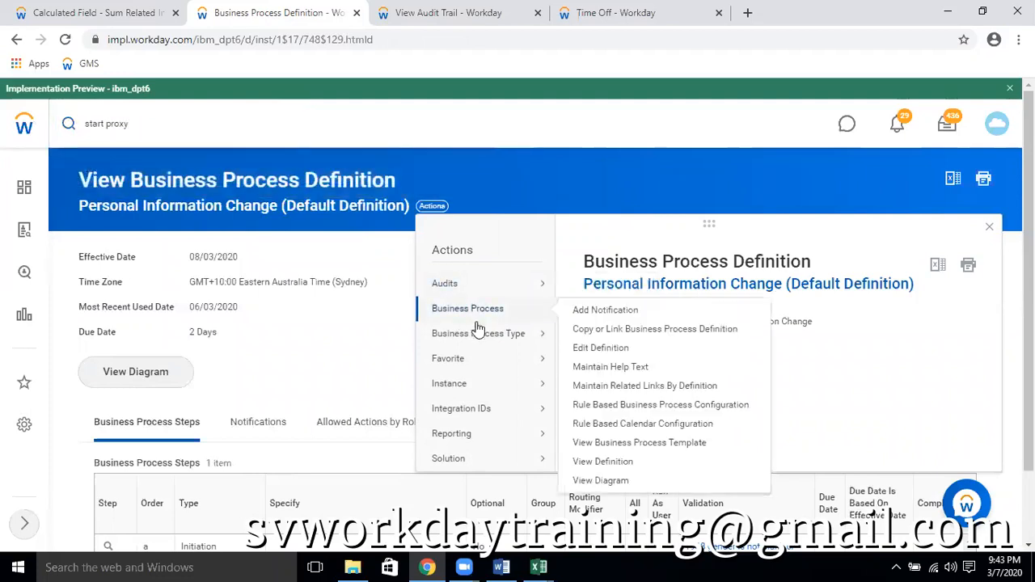
left_click(217, 266)
type("logan")
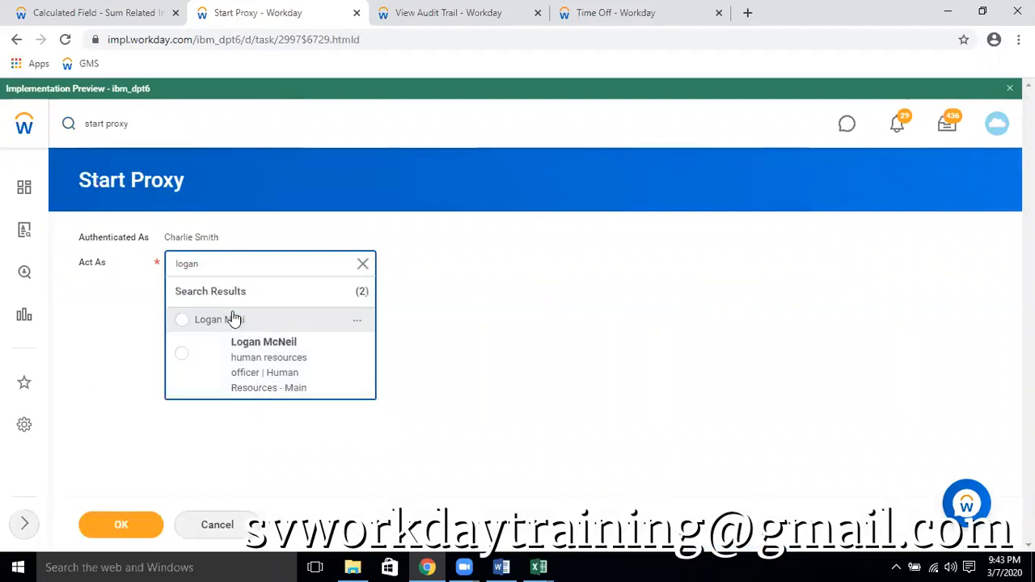
left_click(200, 381)
left_click(129, 528)
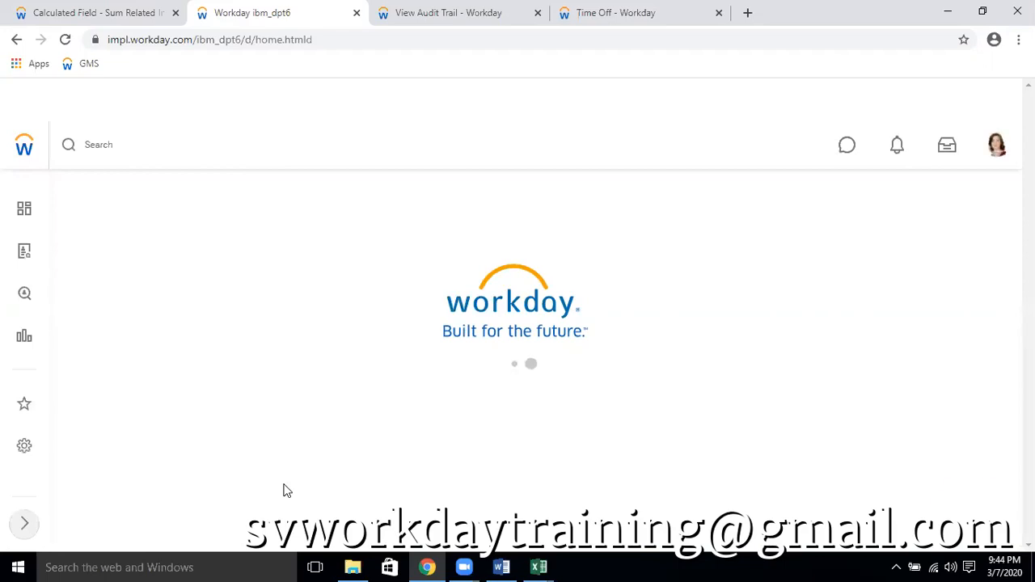
Search for "bp: personal inform" and view the business process policy of Personal Information Change (Default Definition)
left_click(143, 137)
type("bp: personal inform")
key("Return")
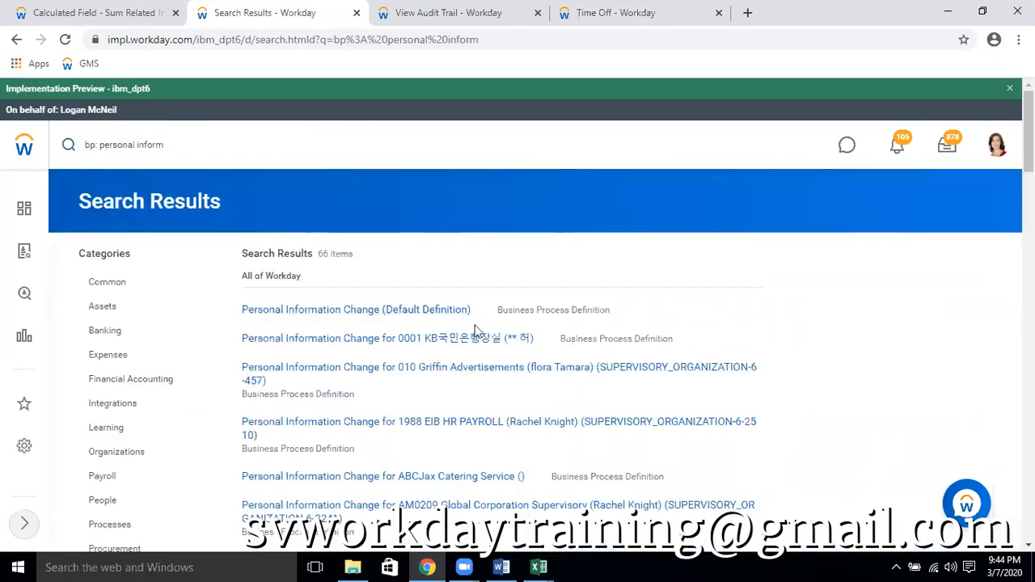
left_click(481, 313)
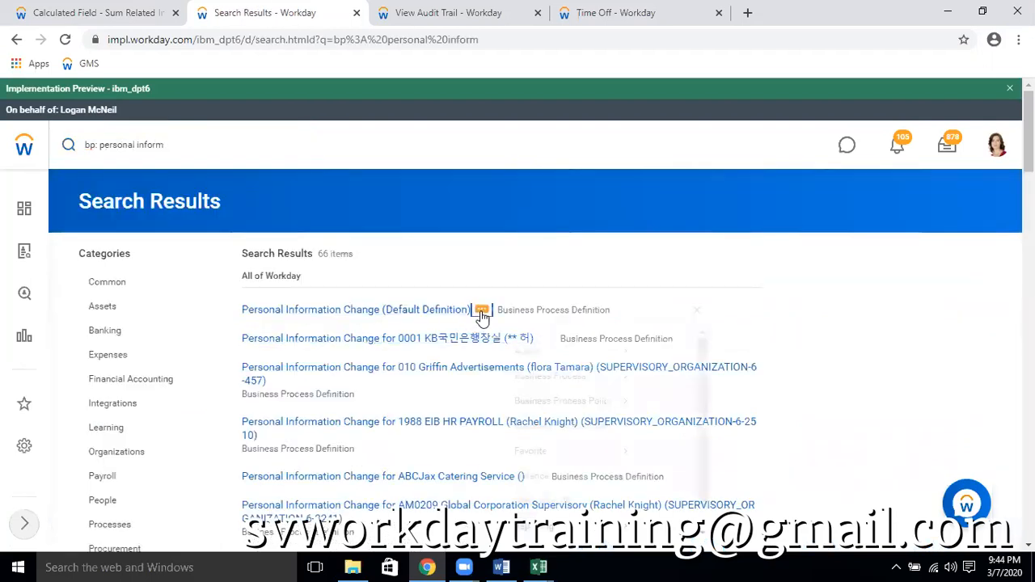
mouse_move(549, 425)
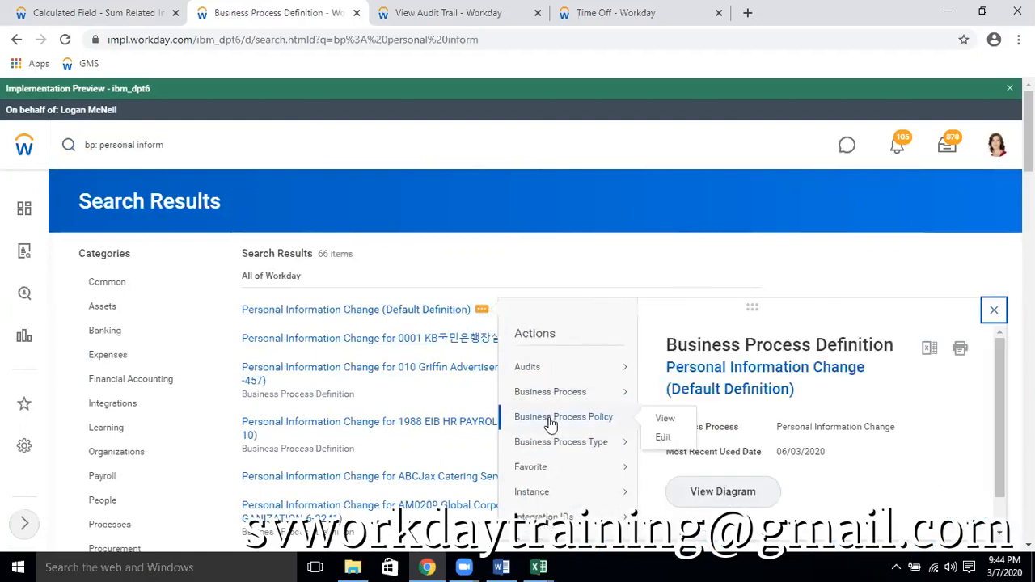
left_click(661, 420)
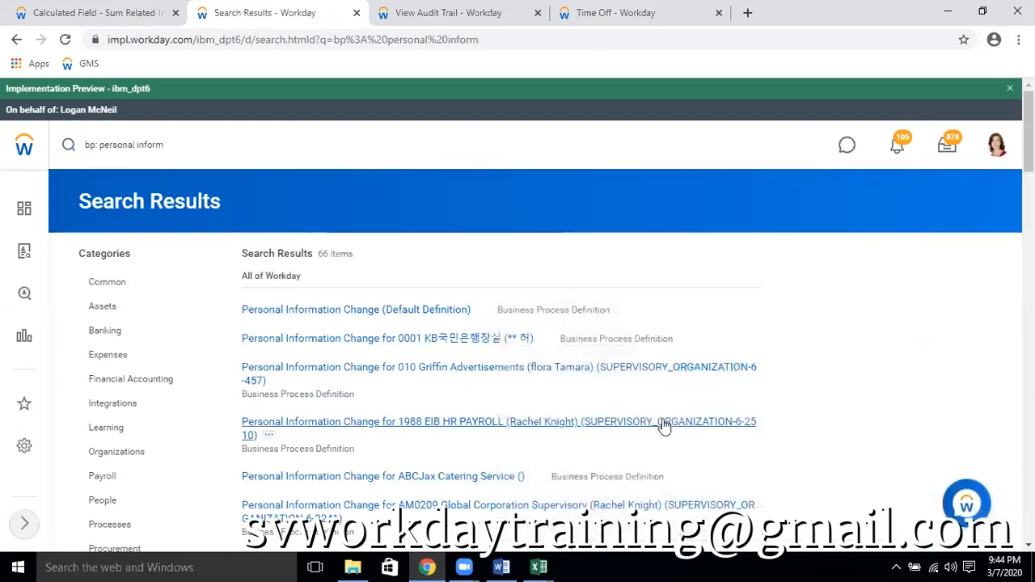
Examine who can start the Personal Information Change process, highlighting "Web Service" in the Change Personal Information (Web Service) initiating action
scroll(568, 378, "down", 5)
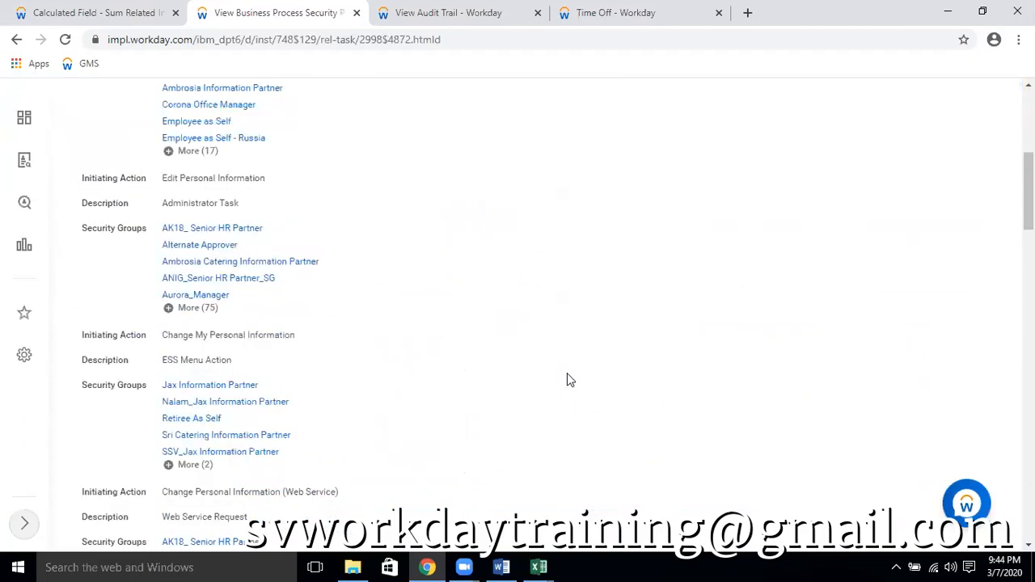
left_click_drag(1028, 183, 1028, 212)
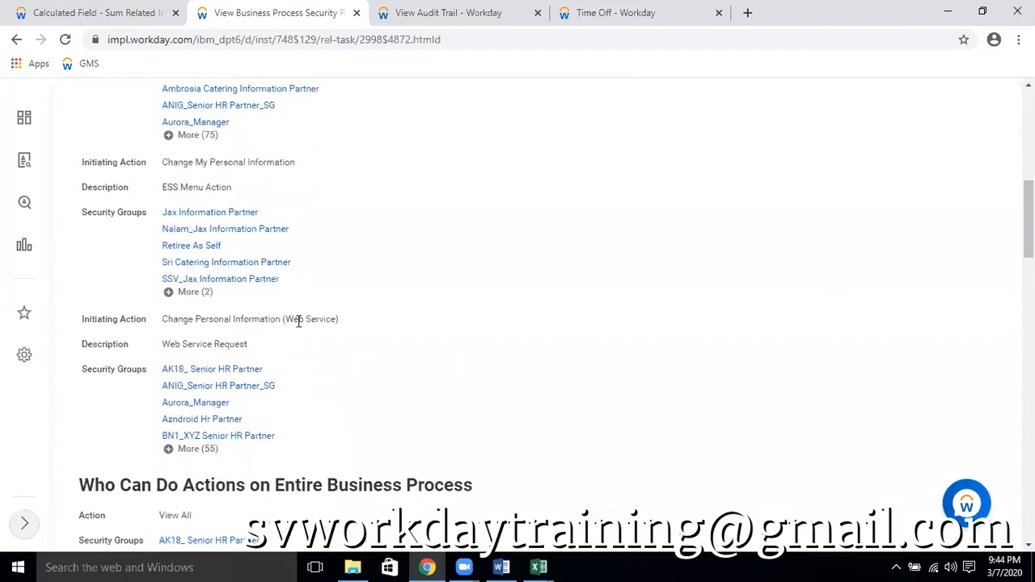
left_click_drag(285, 319, 337, 319)
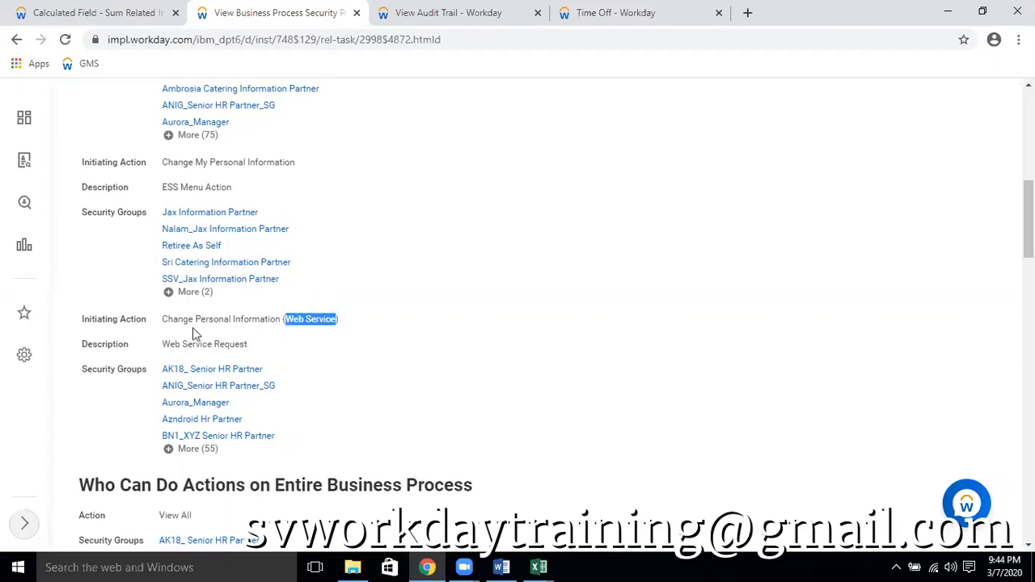
scroll(411, 258, "up", 5)
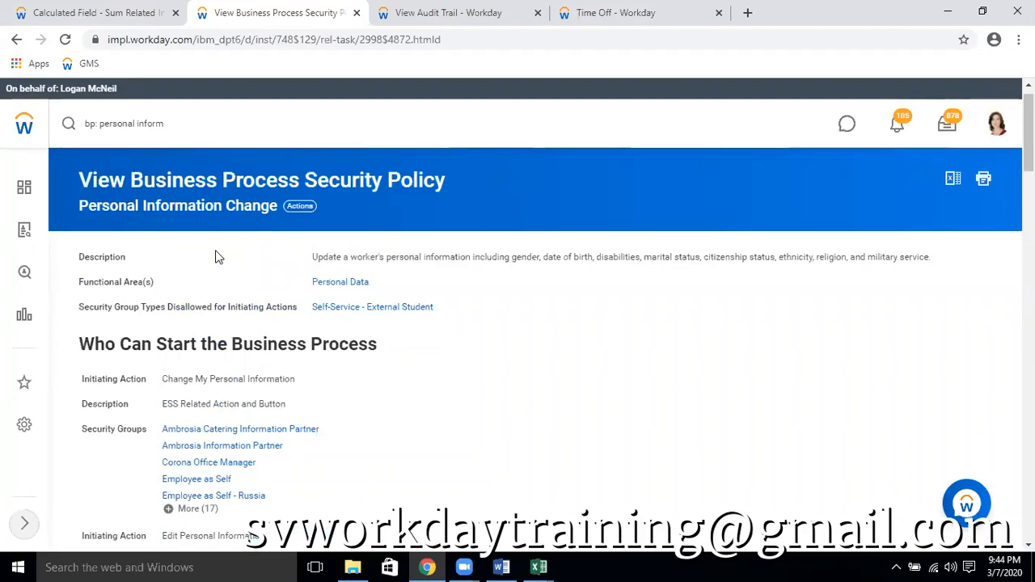
scroll(432, 277, "down", 5)
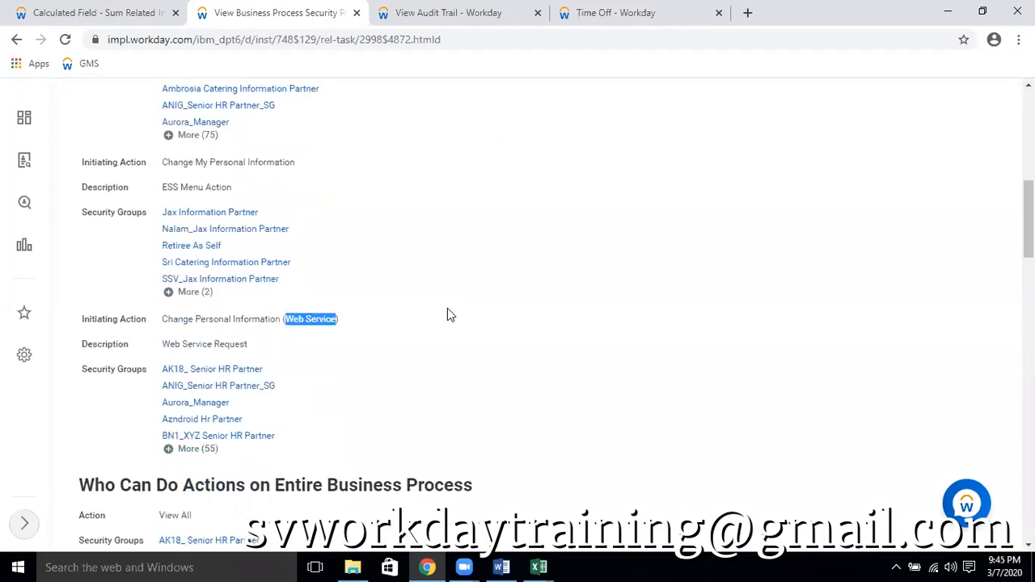
scroll(335, 161, "up", 4)
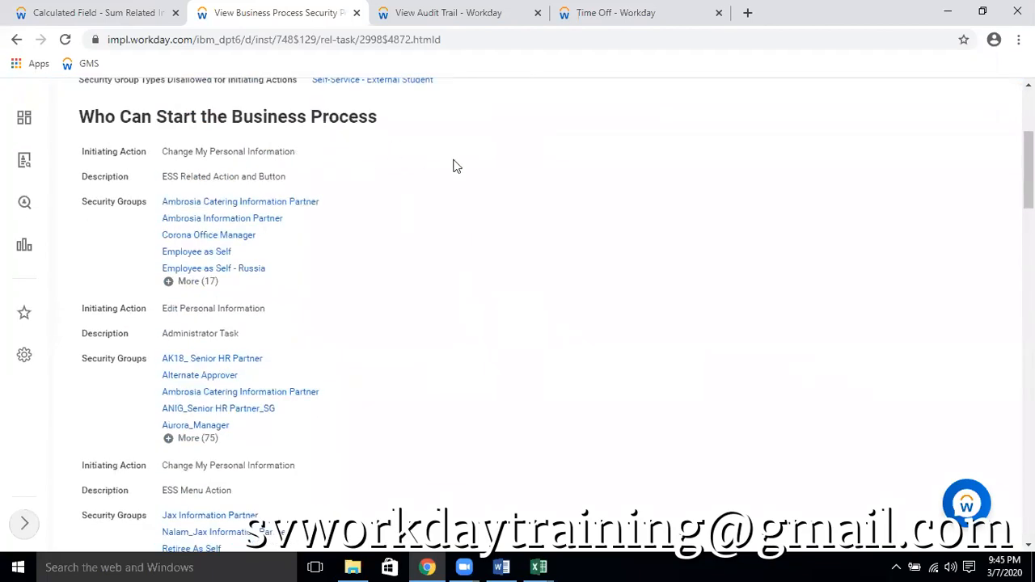
scroll(461, 218, "down", 4)
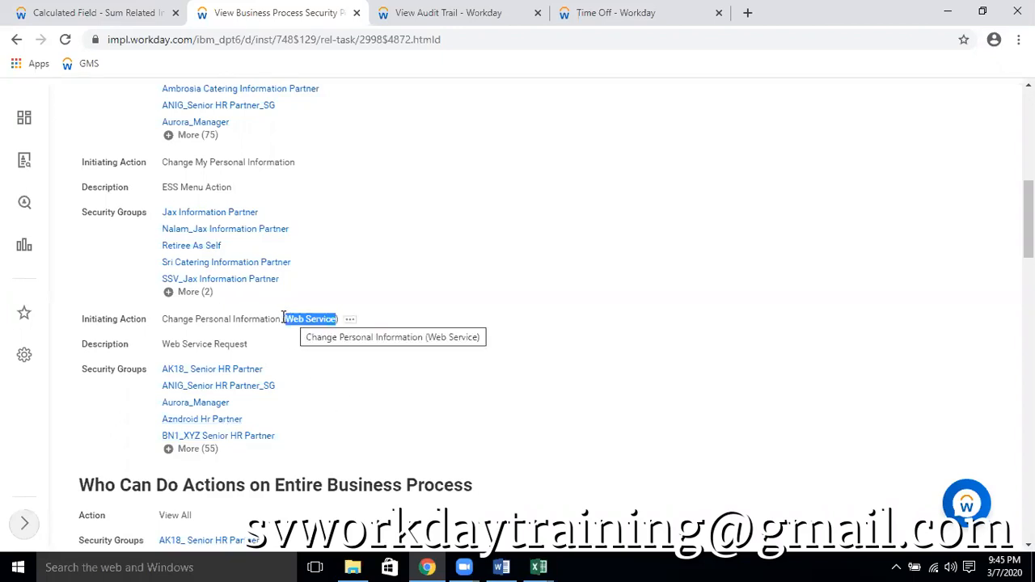
left_click_drag(285, 314, 471, 343)
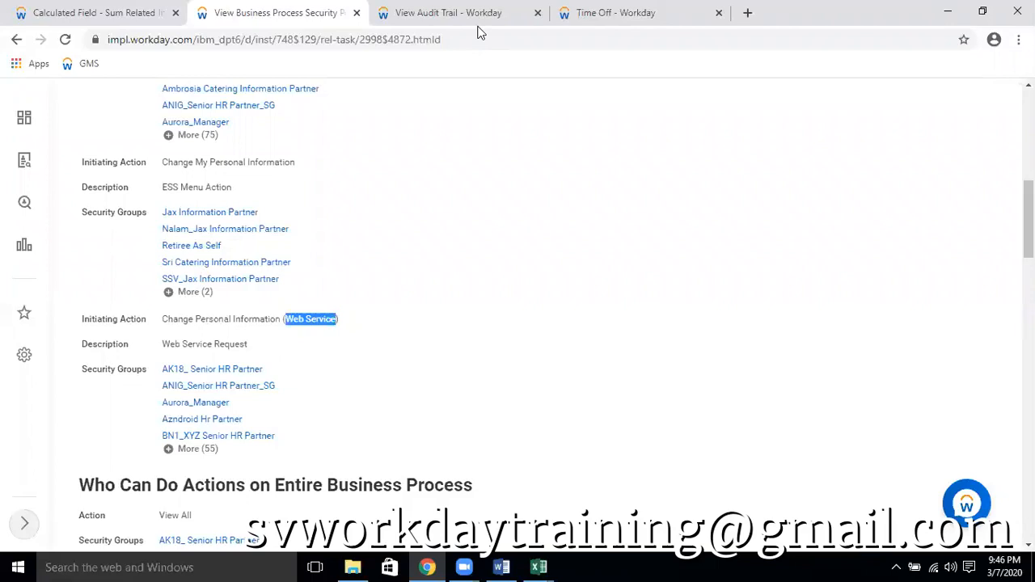
left_click(639, 97)
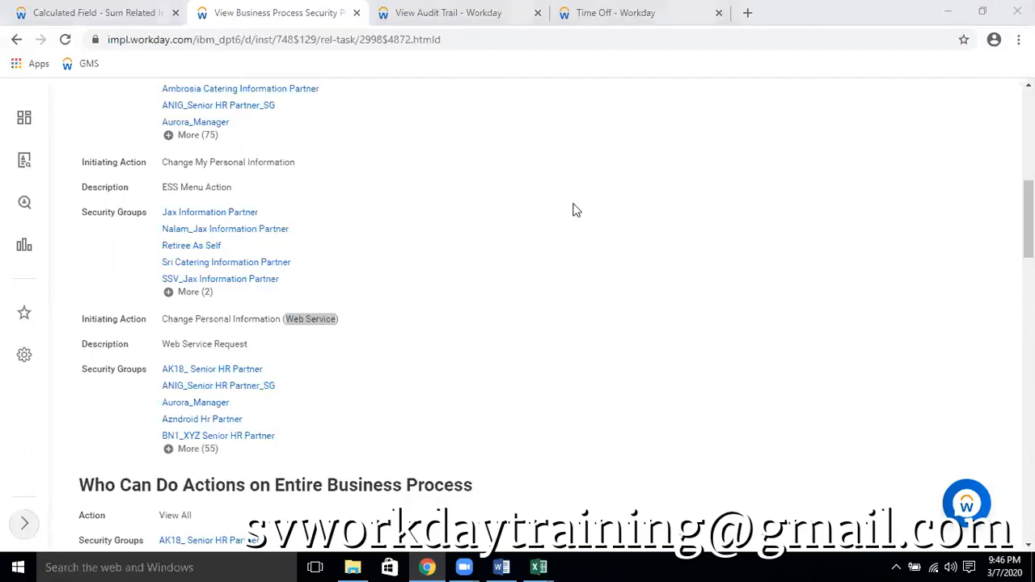